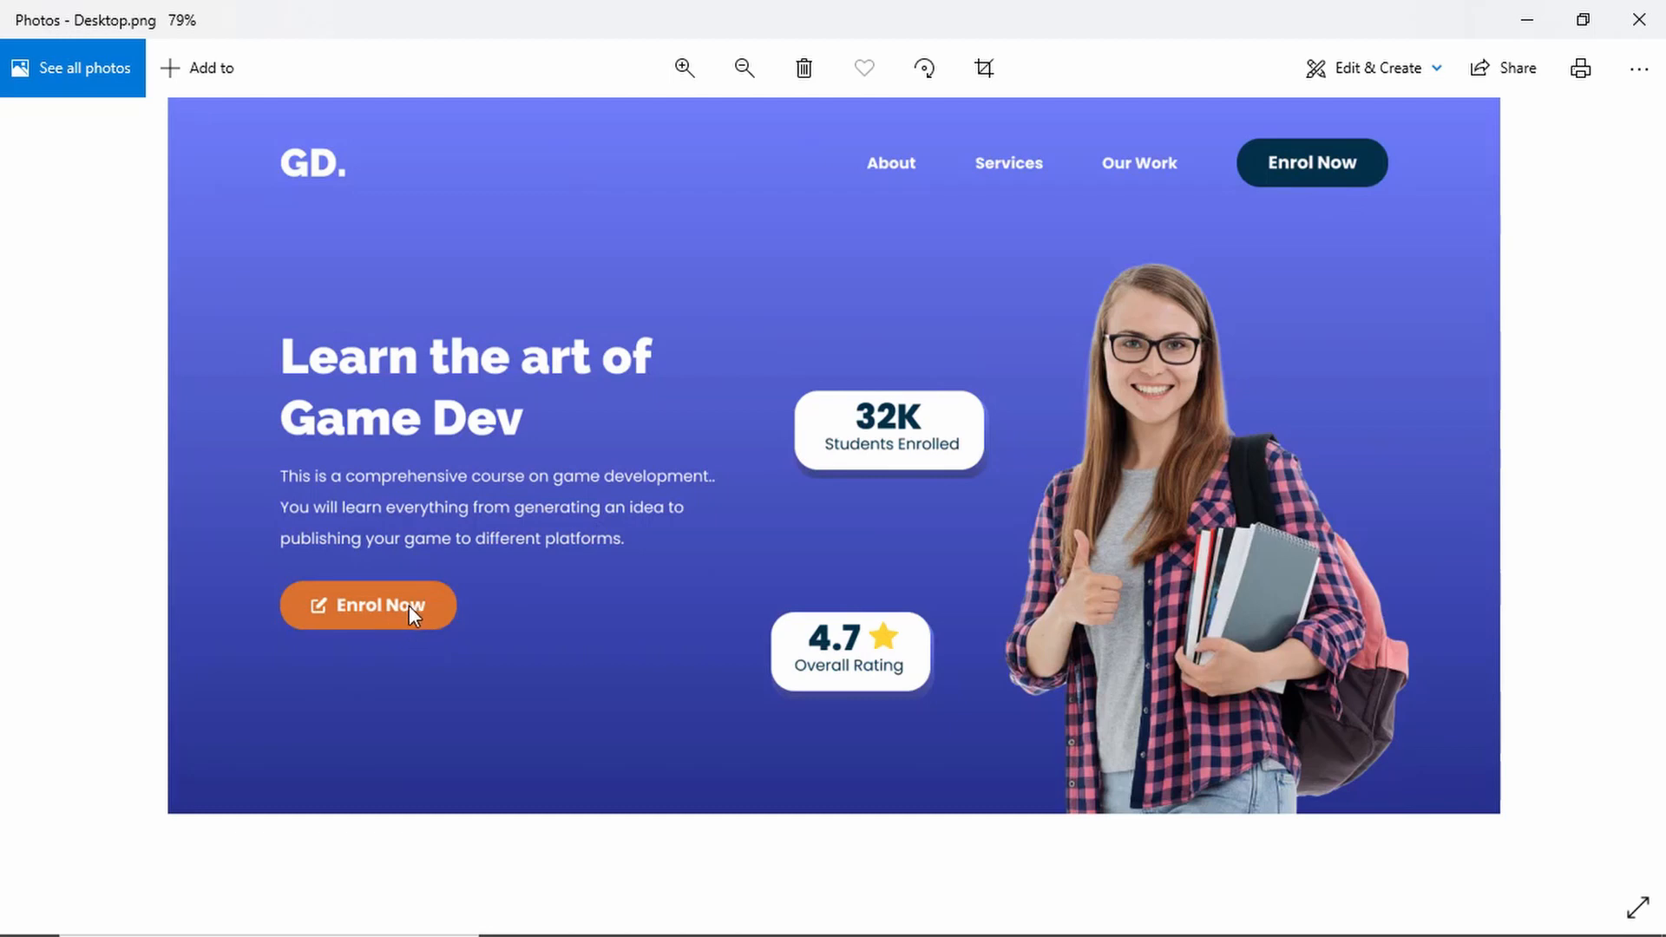
Step: Look through the Desktop.png homepage design, covering the hero section, the student testimonials and the Our Courses section
scroll(1320, 587, down, 5)
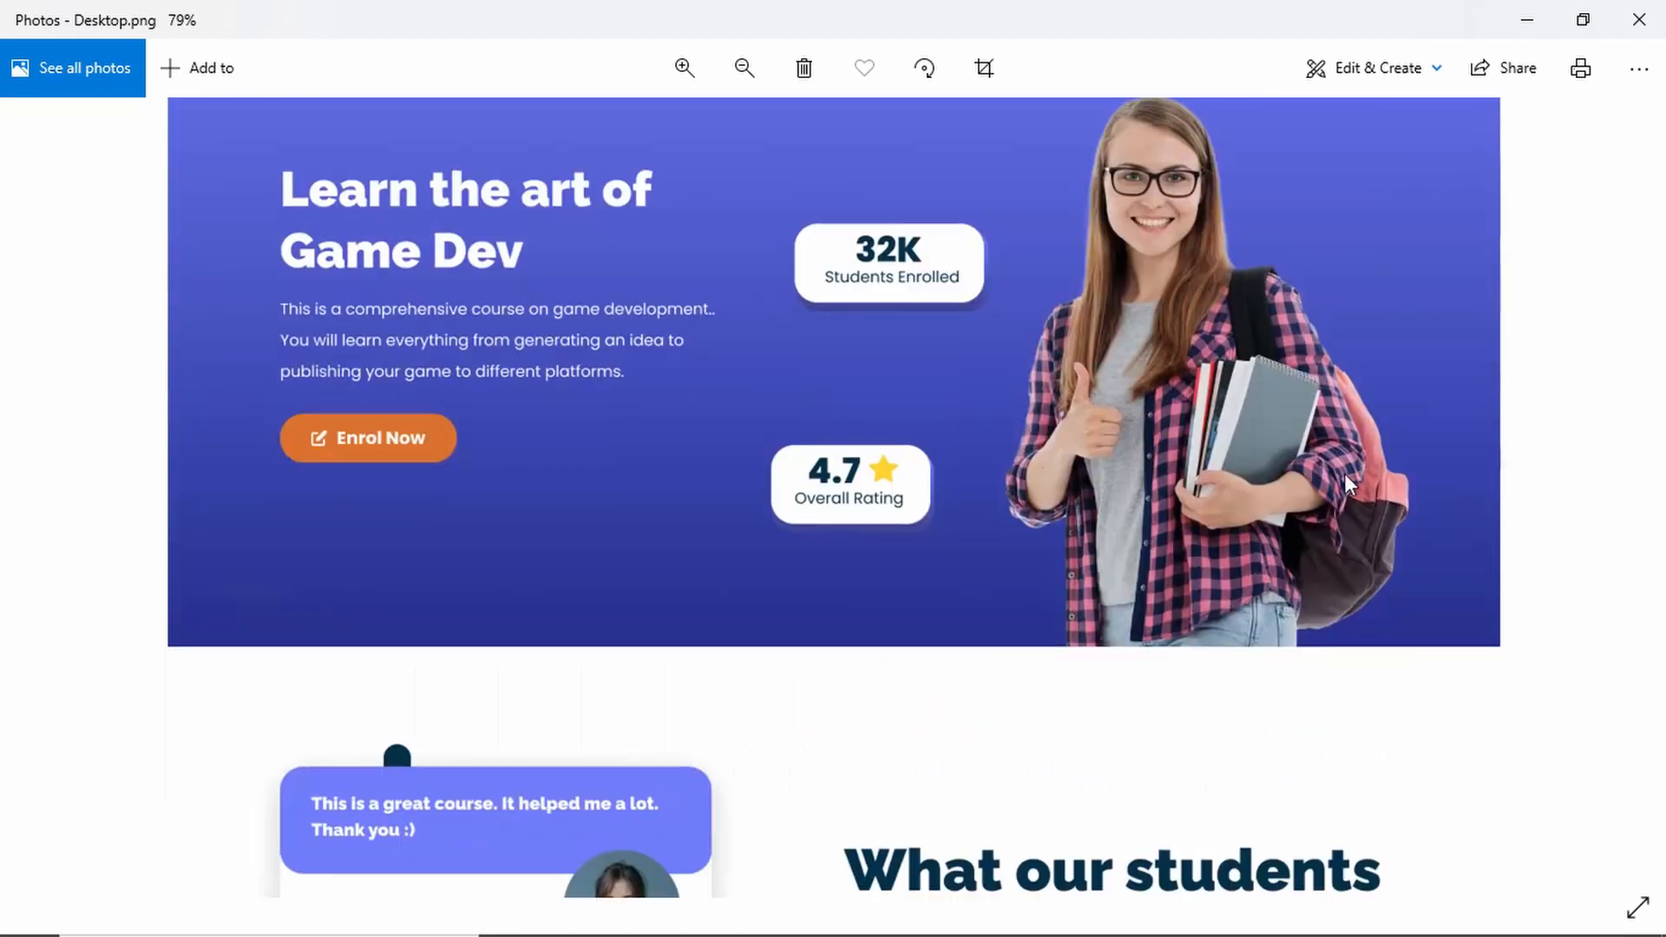
scroll(1367, 535, down, 4)
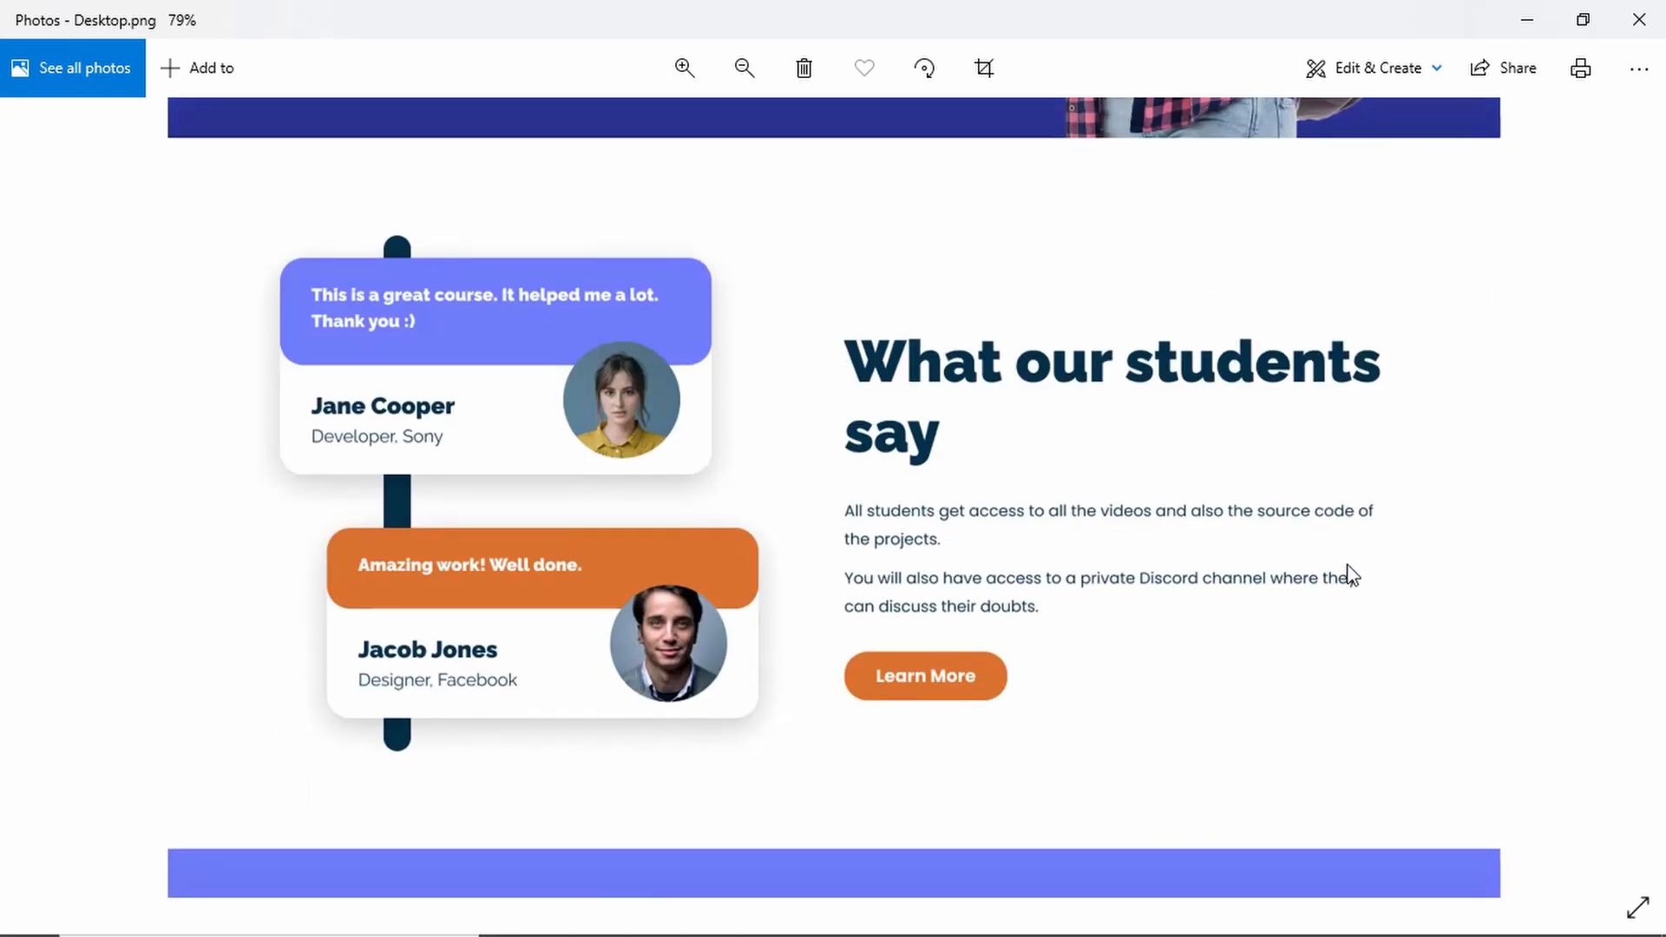
scroll(1394, 623, down, 7)
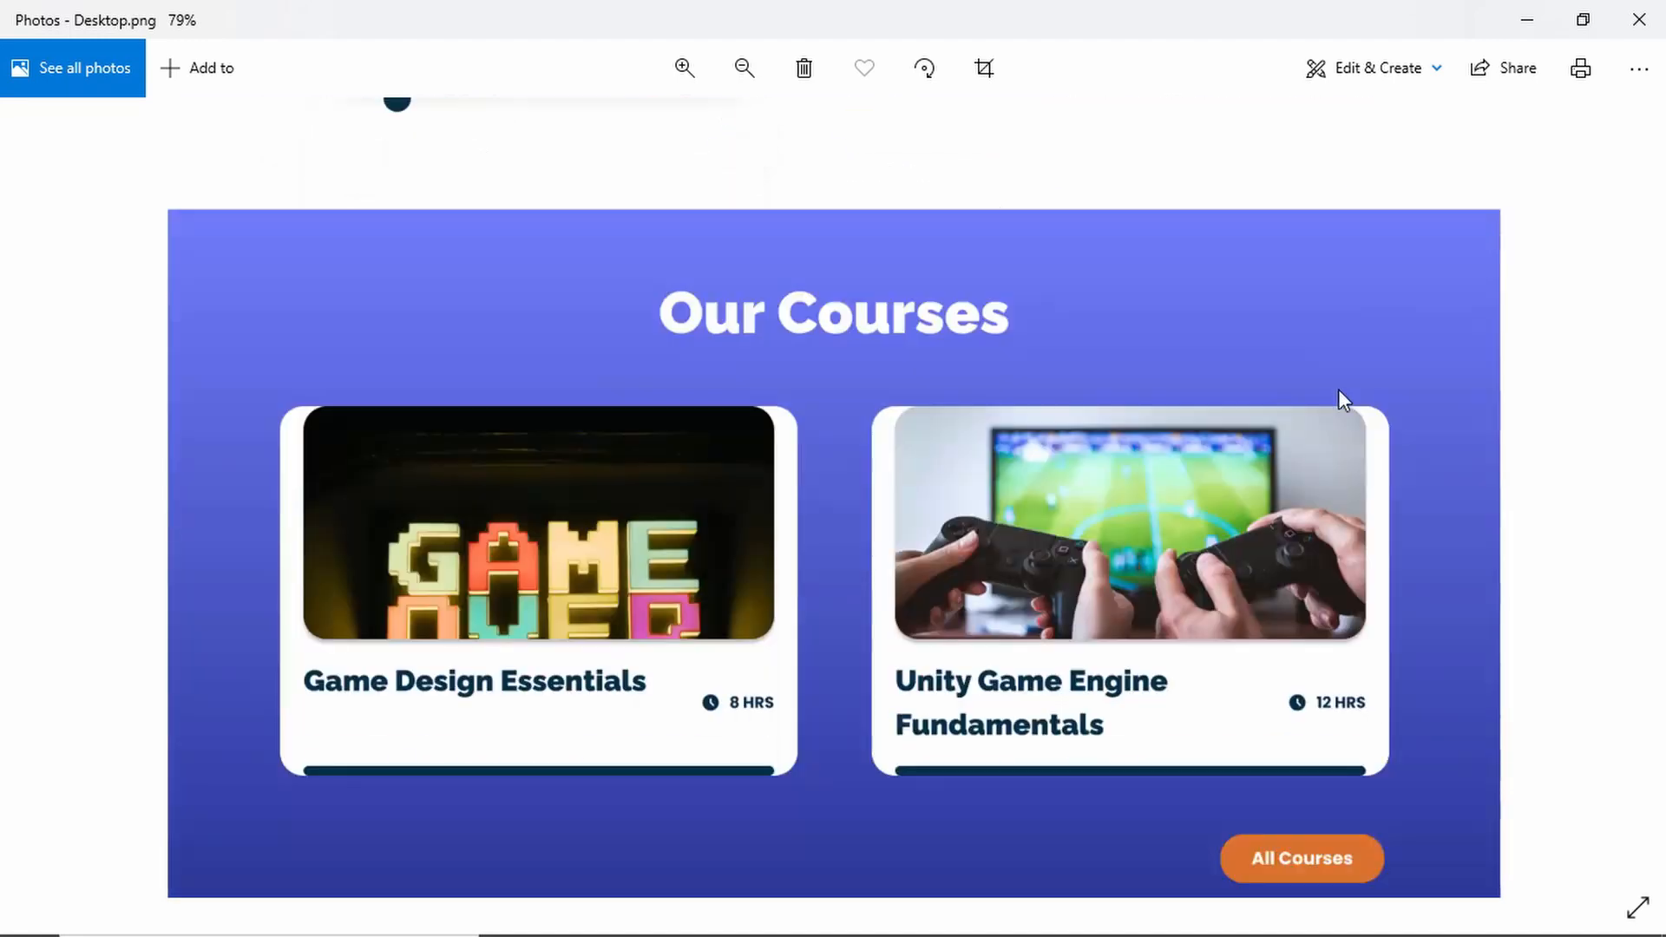
scroll(1406, 446, up, 6)
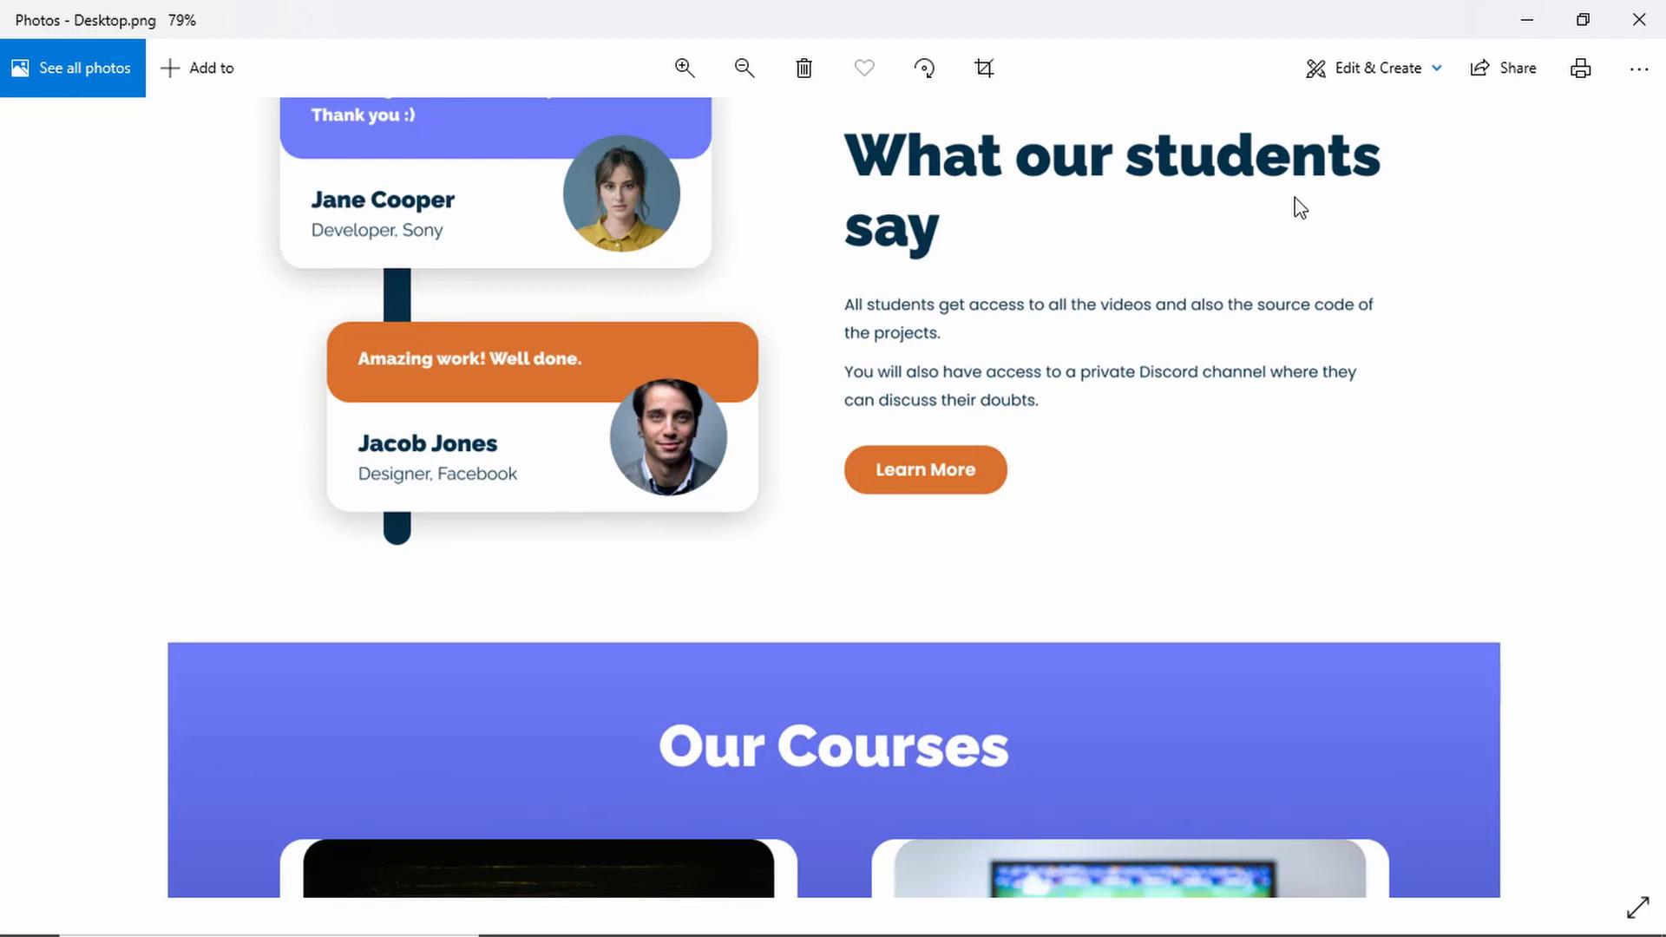
scroll(1299, 263, up, 5)
scroll(1299, 316, up, 6)
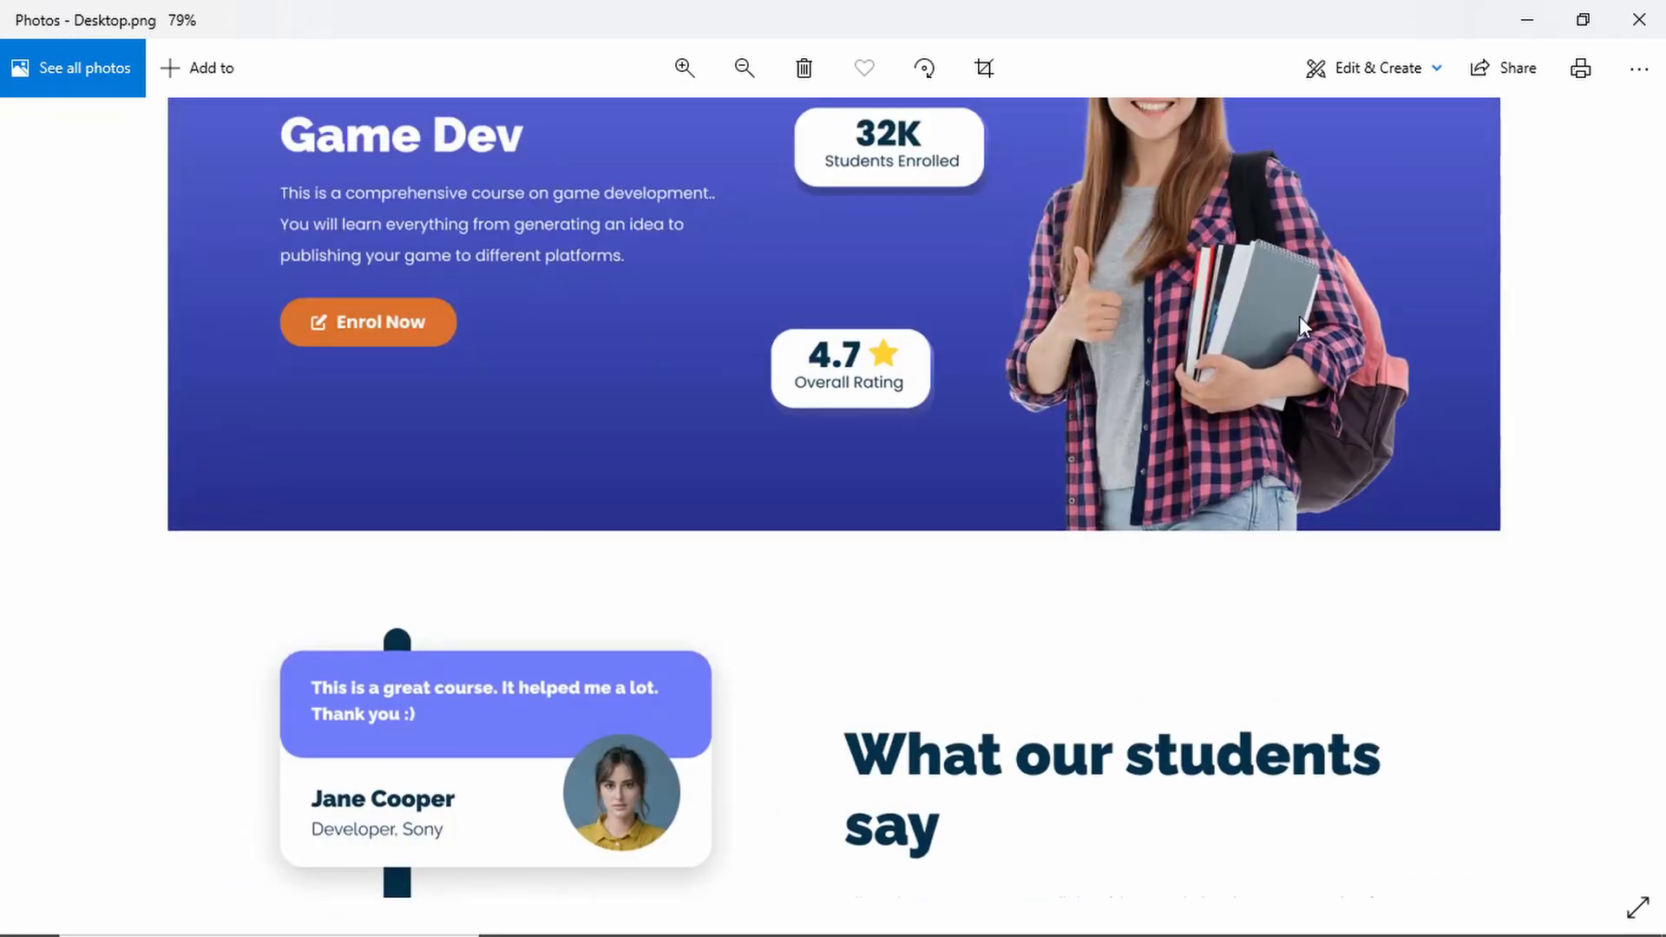
scroll(1423, 576, down, 2)
scroll(1397, 655, down, 4)
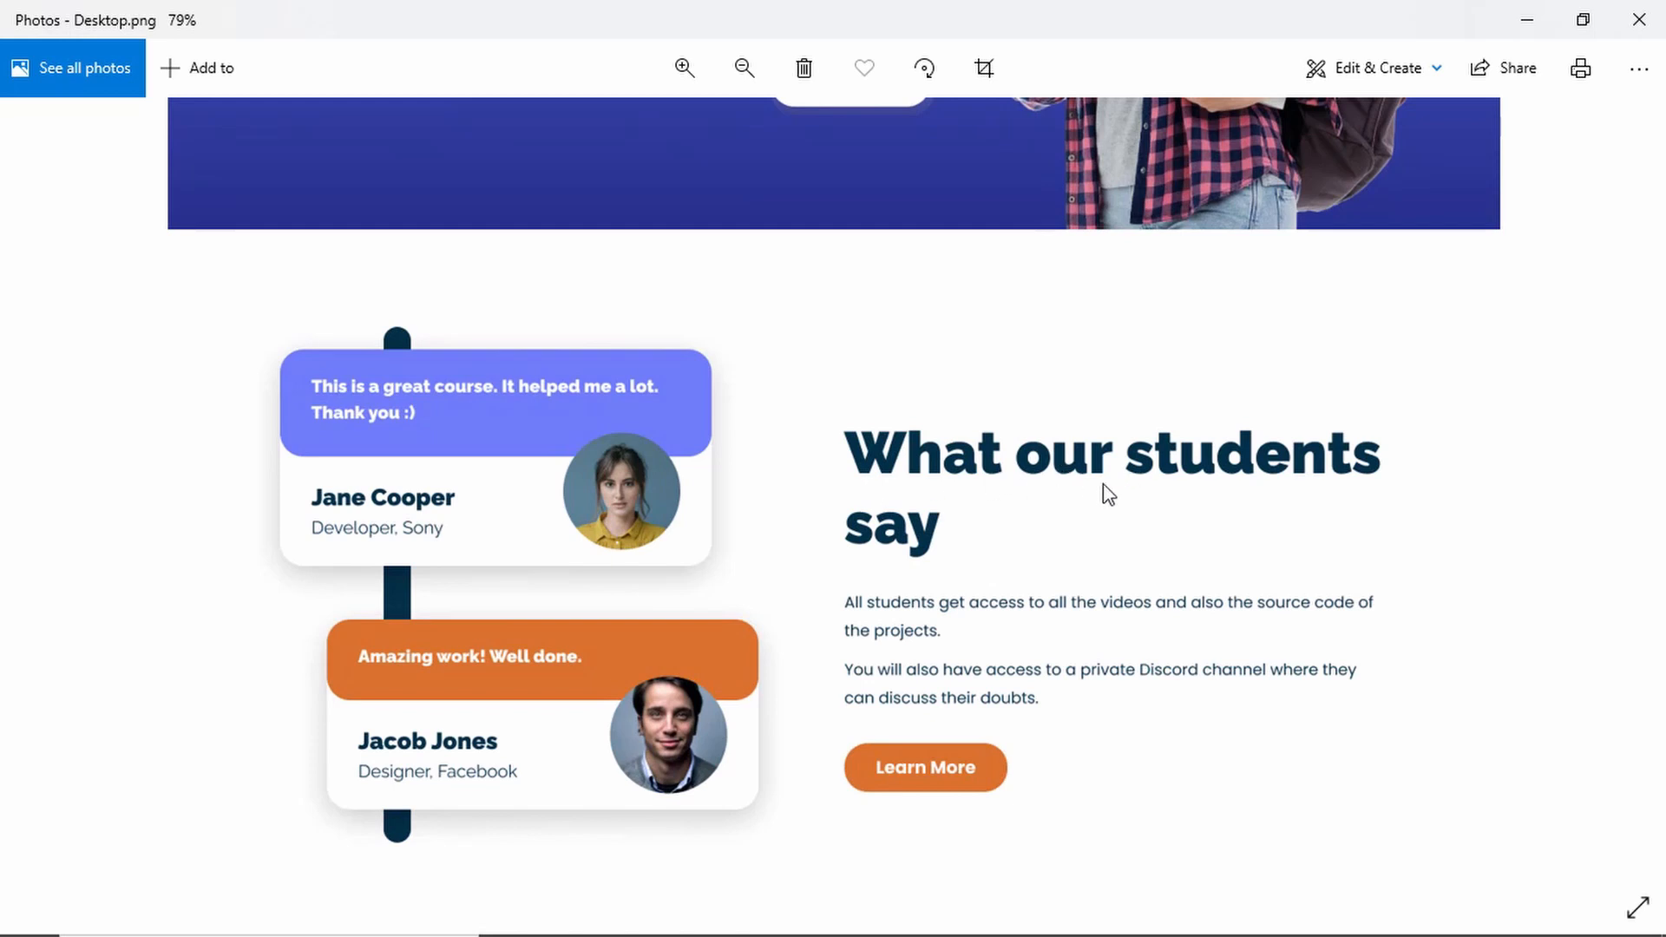
scroll(1162, 612, down, 6)
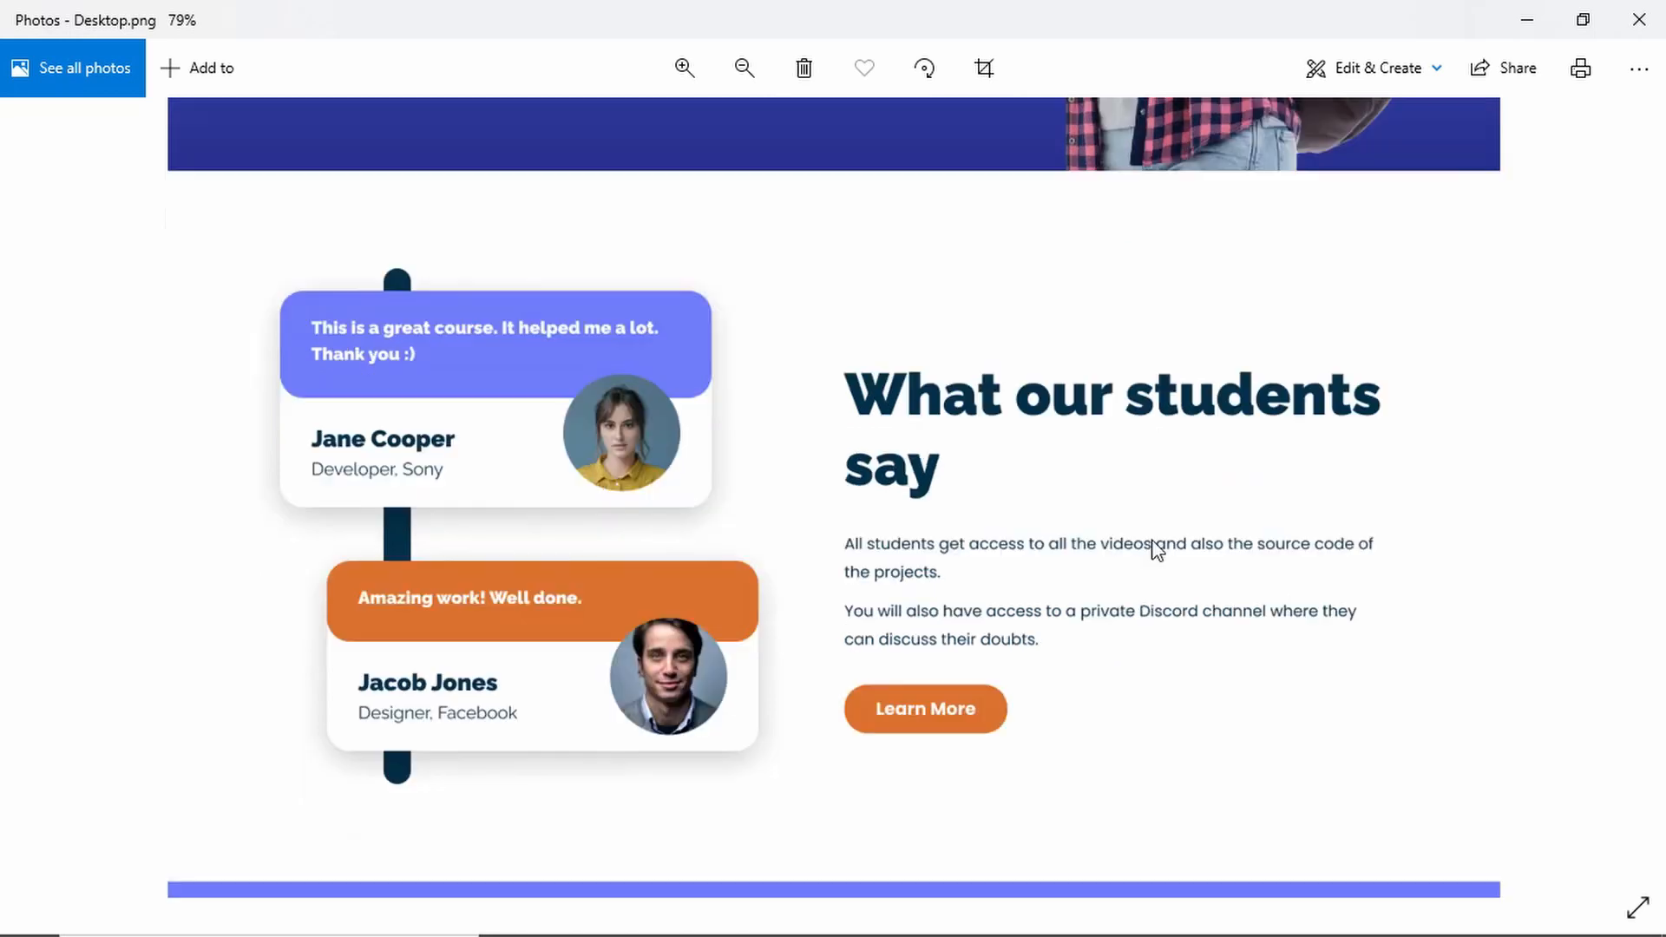
scroll(1205, 393, down, 7)
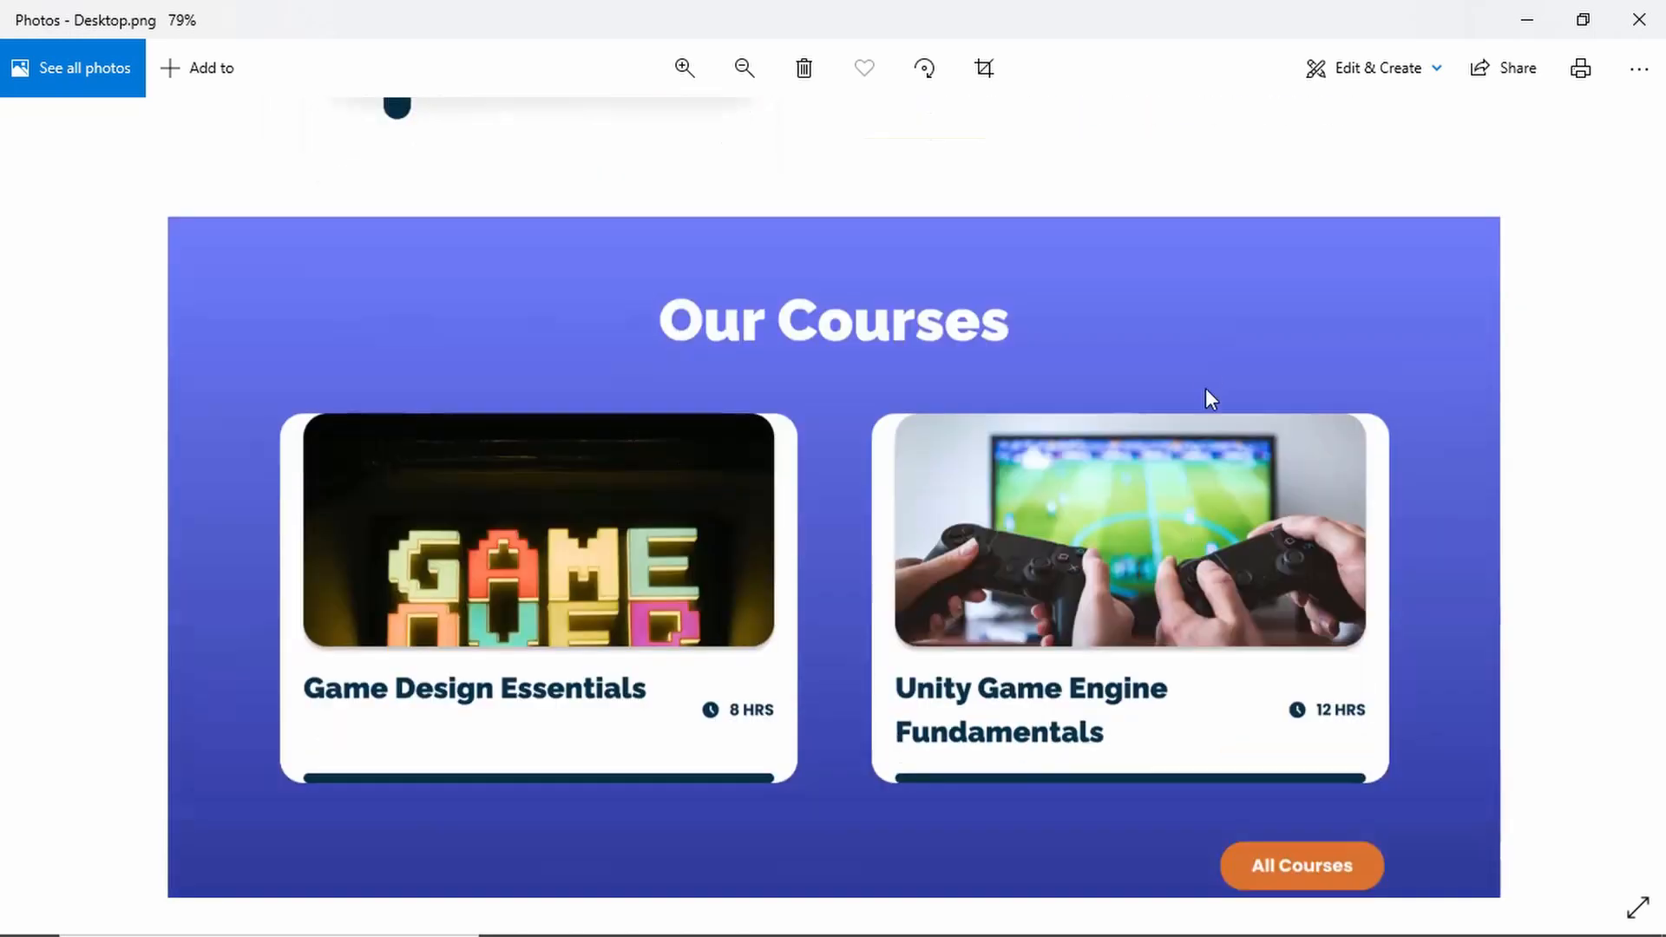
scroll(1267, 594, up, 3)
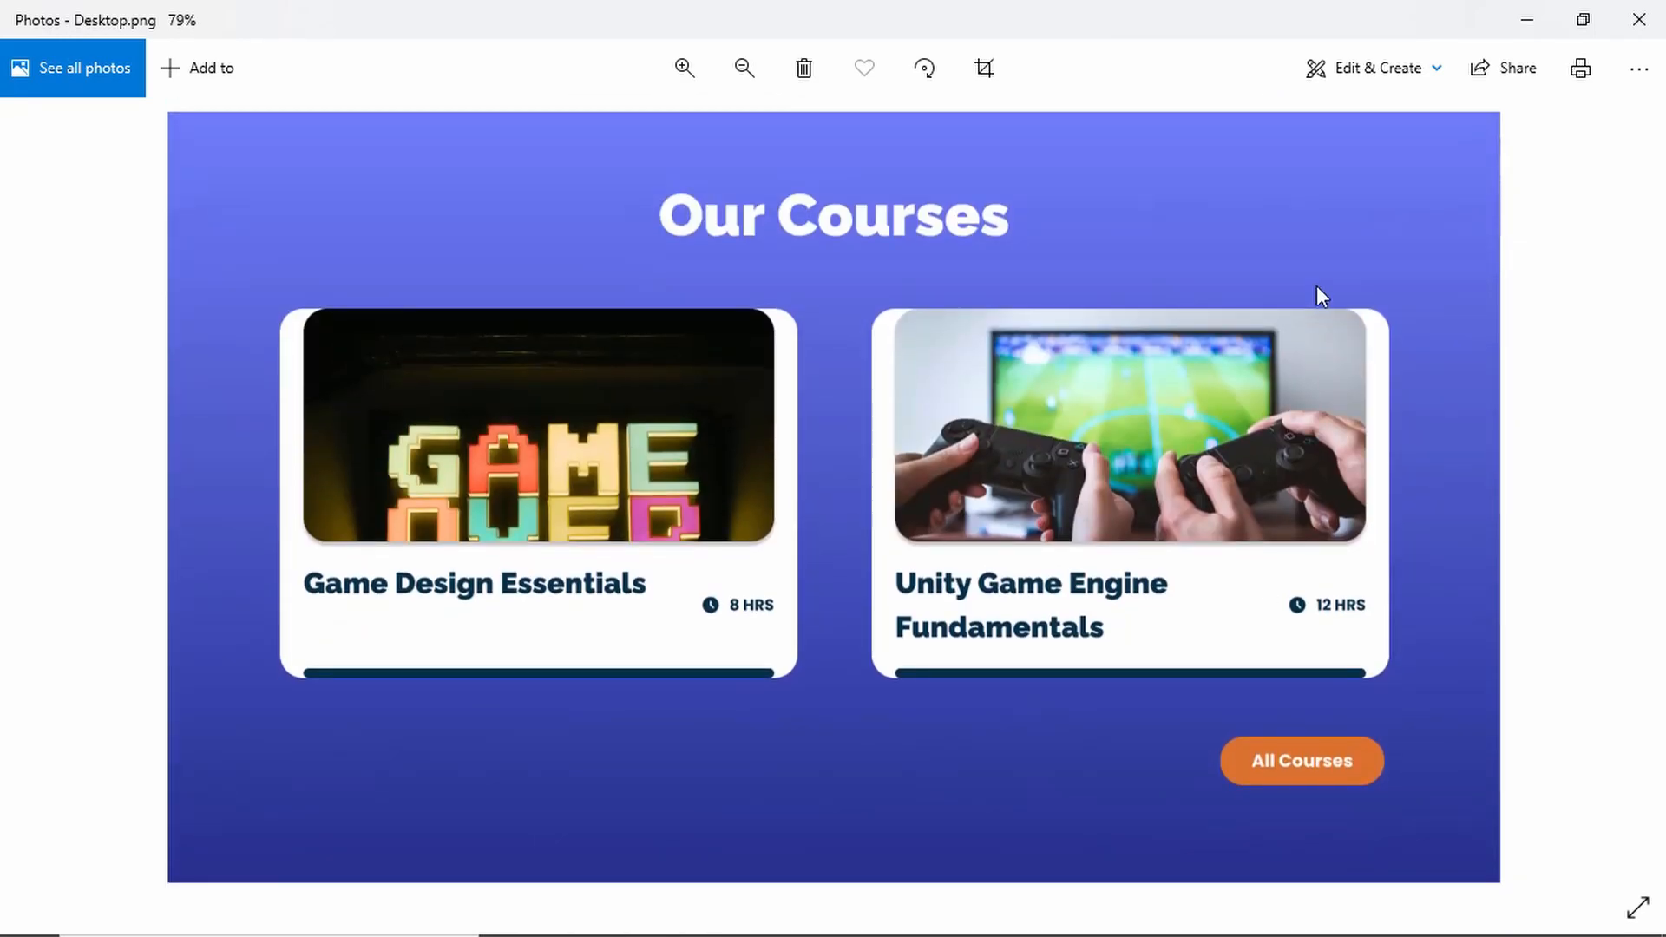
scroll(1300, 211, up, 4)
scroll(1314, 407, up, 1)
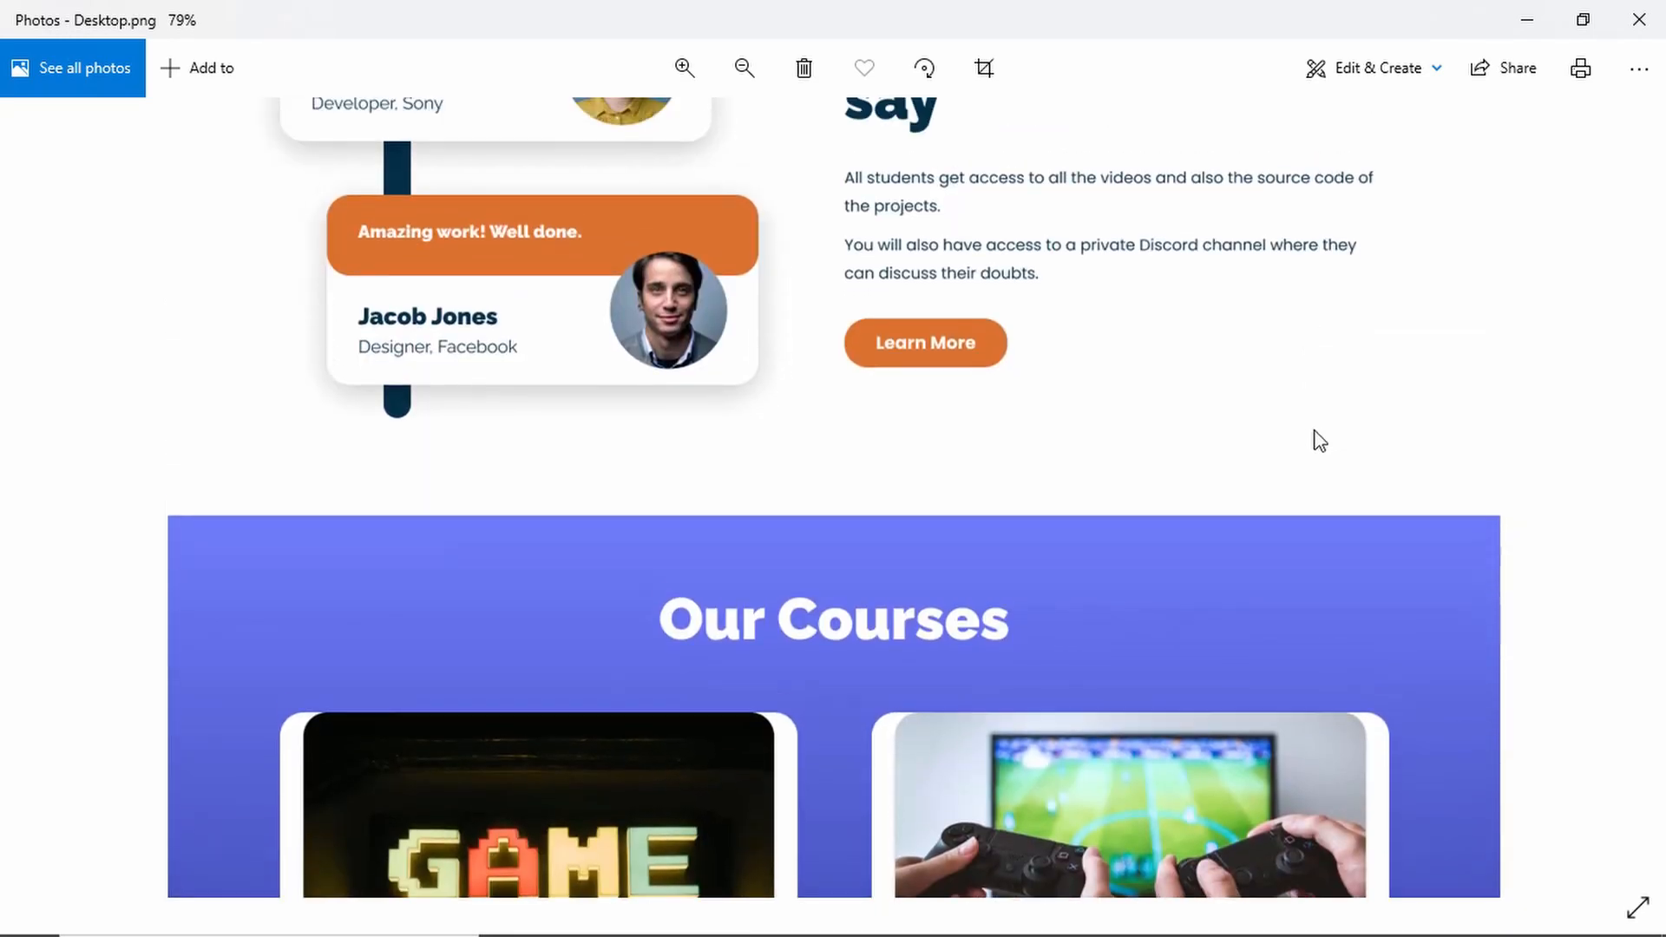
scroll(1310, 329, up, 2)
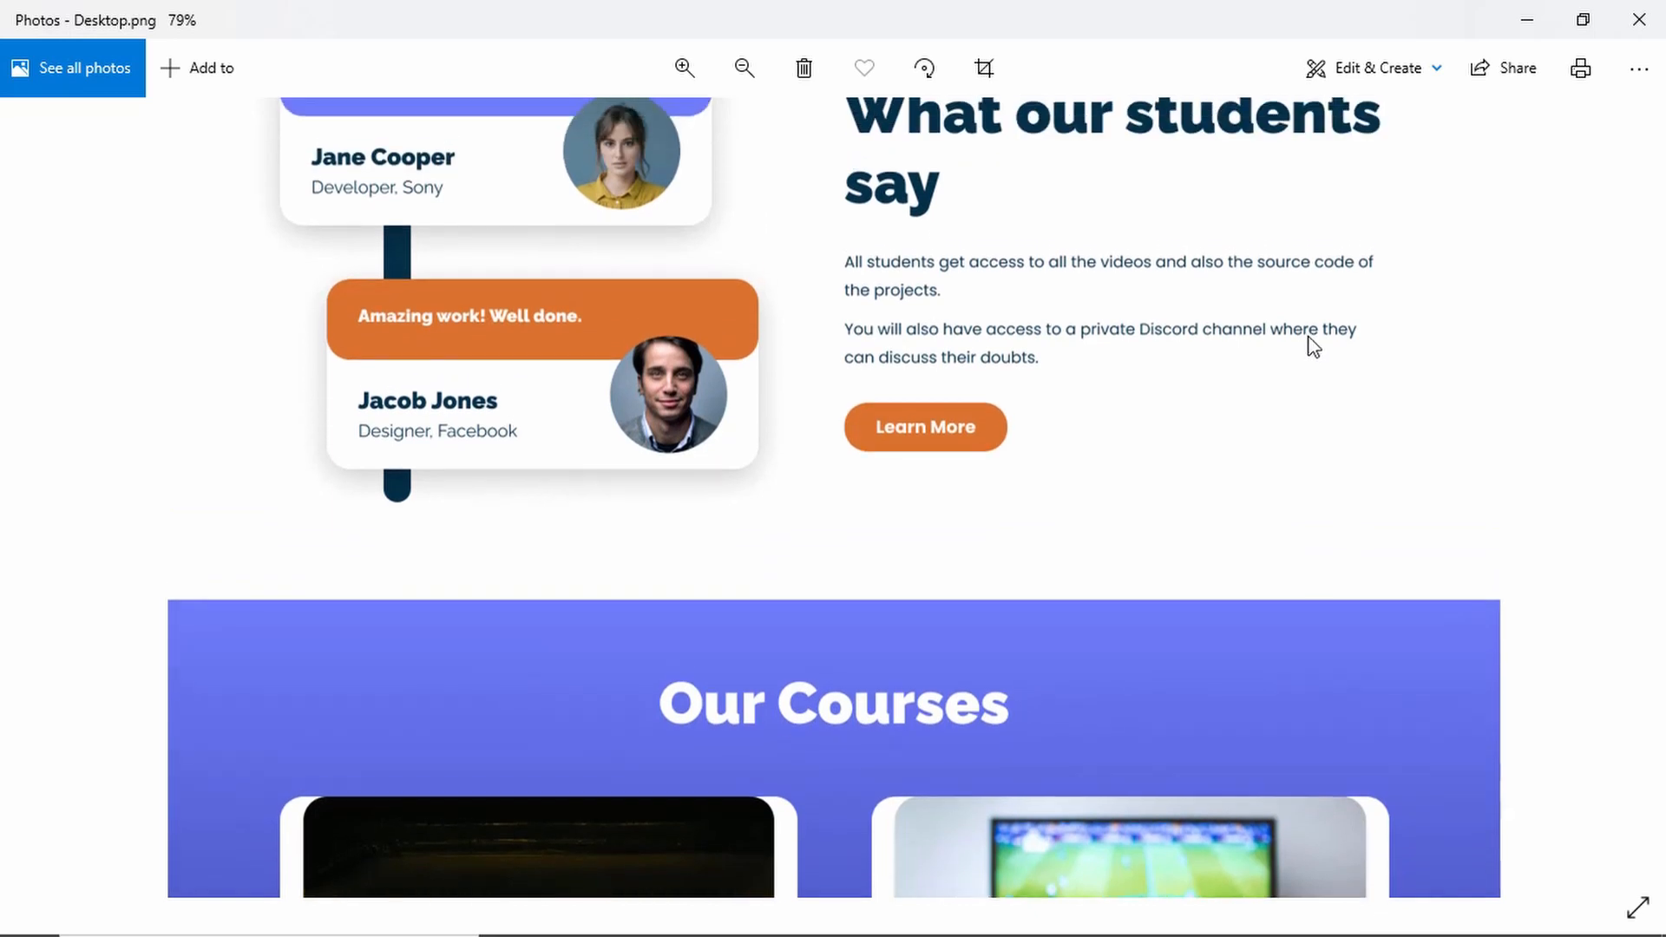
scroll(1192, 261, up, 1)
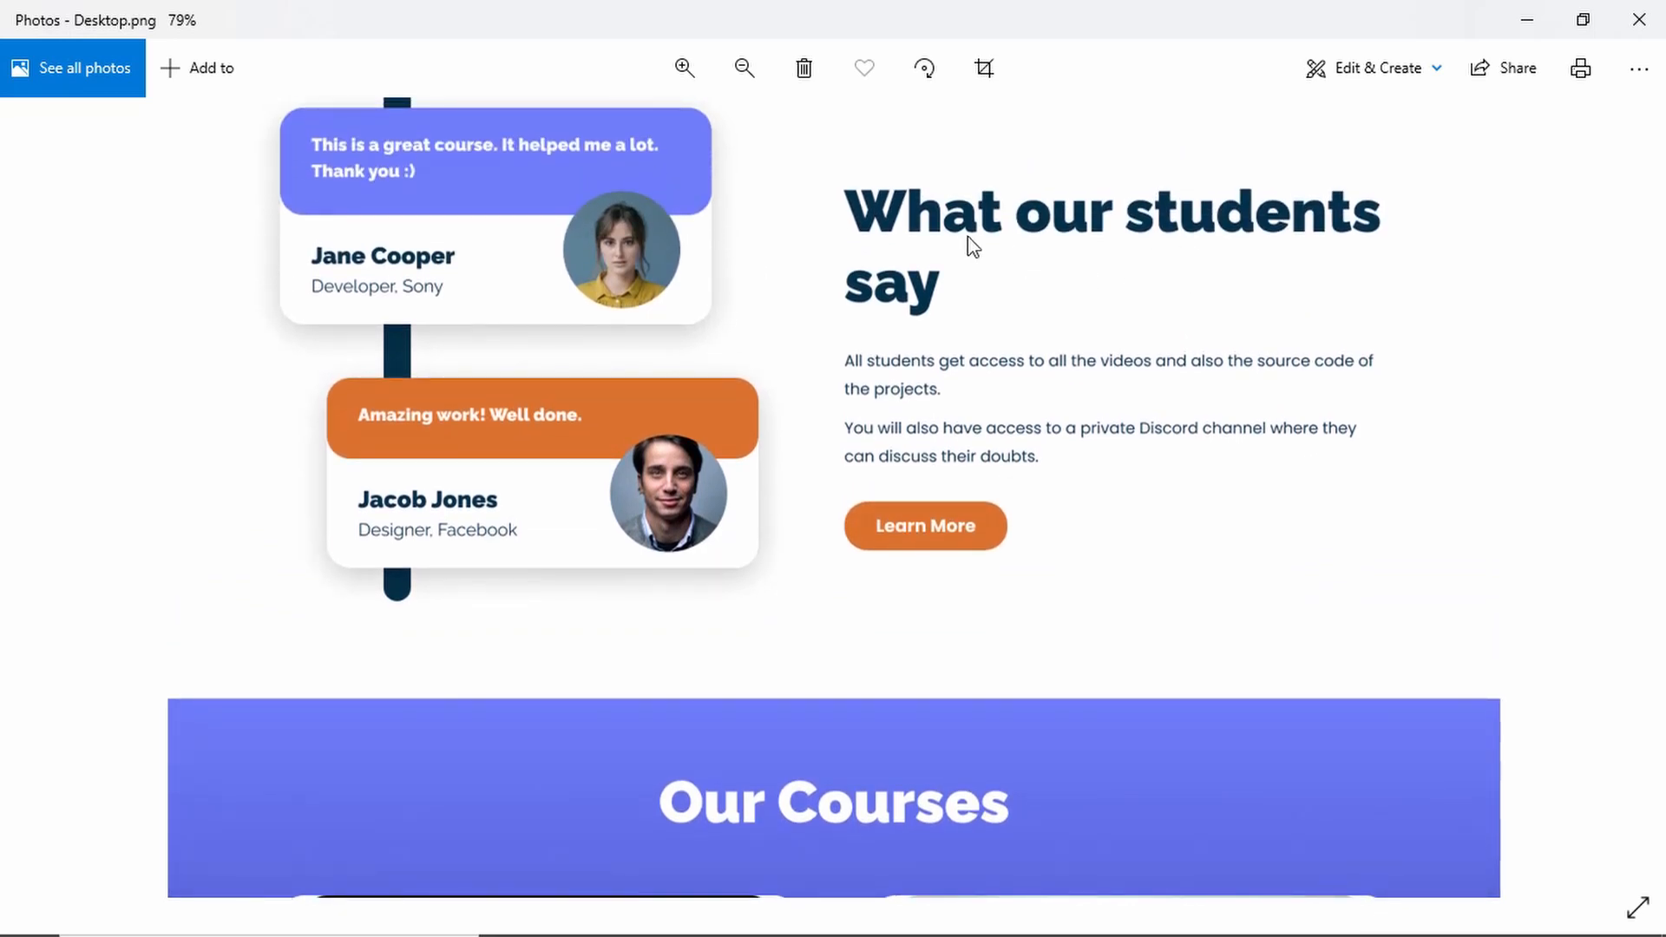
scroll(937, 234, down, 1)
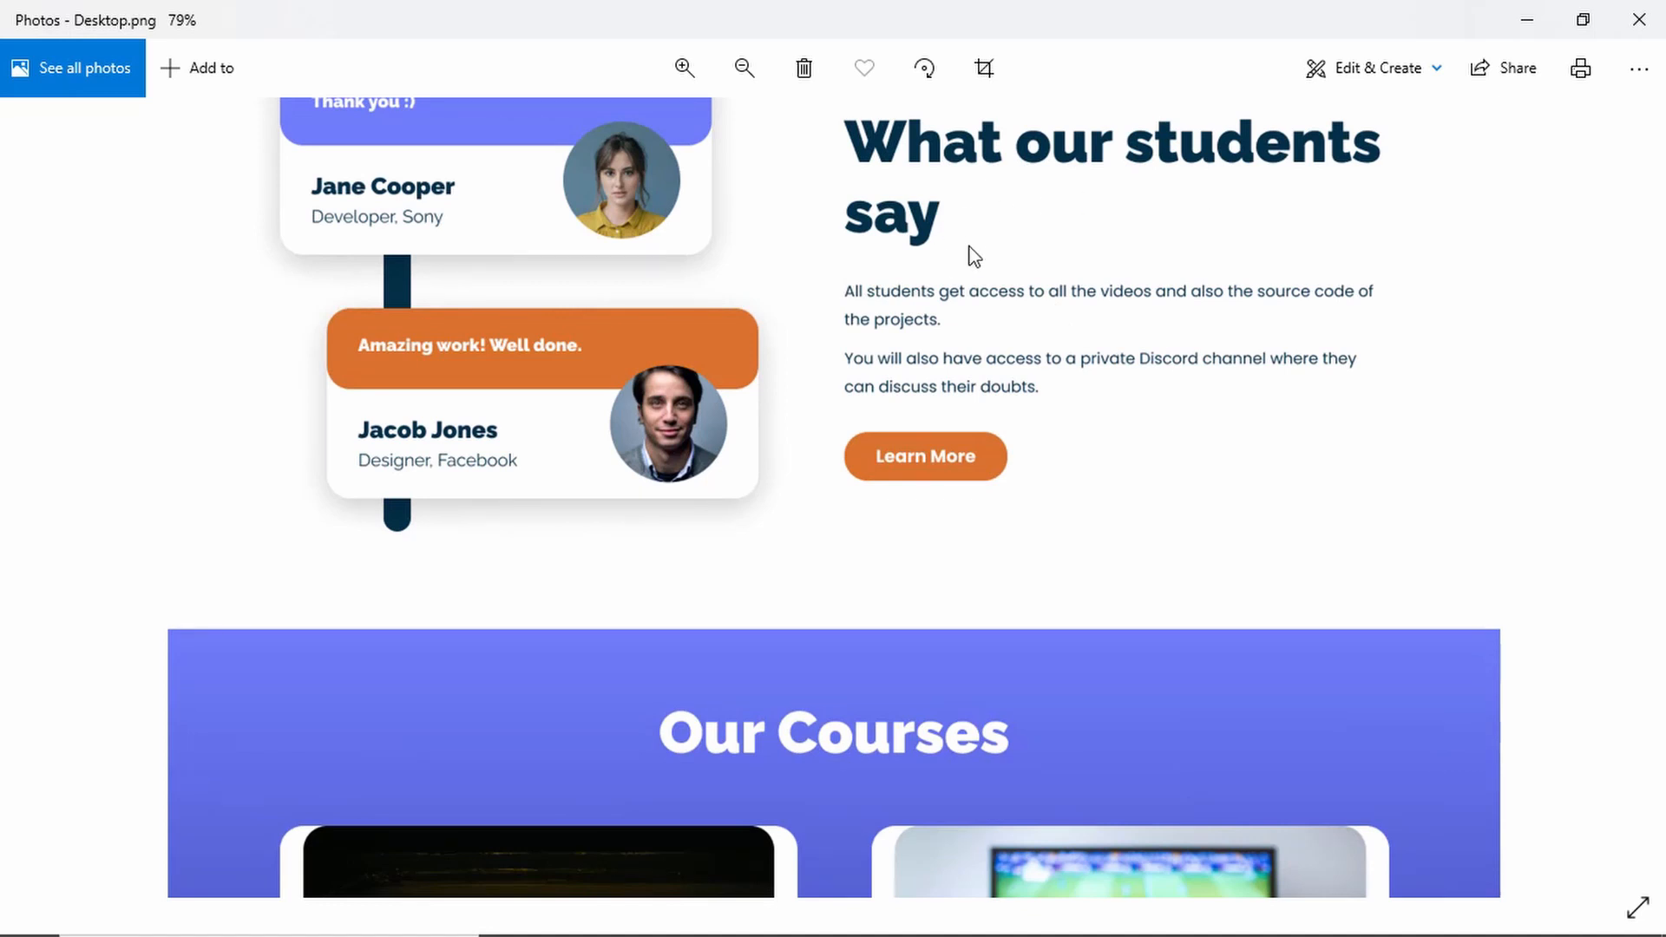
scroll(1175, 414, down, 1)
scroll(1175, 414, down, 3)
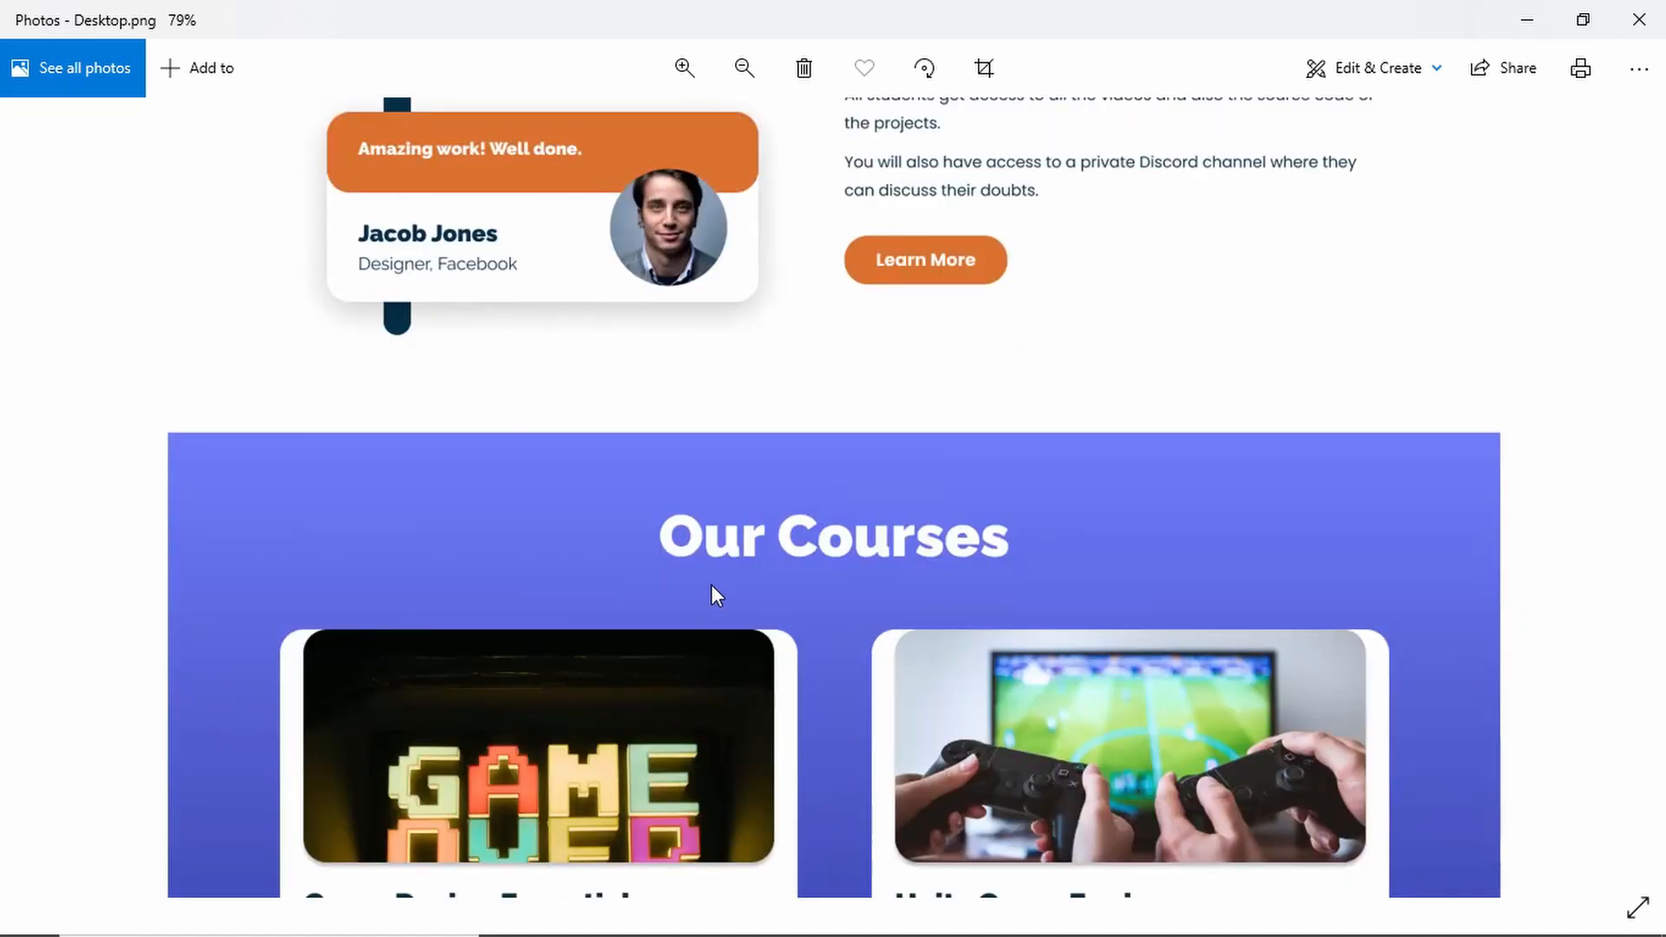
scroll(1313, 242, down, 2)
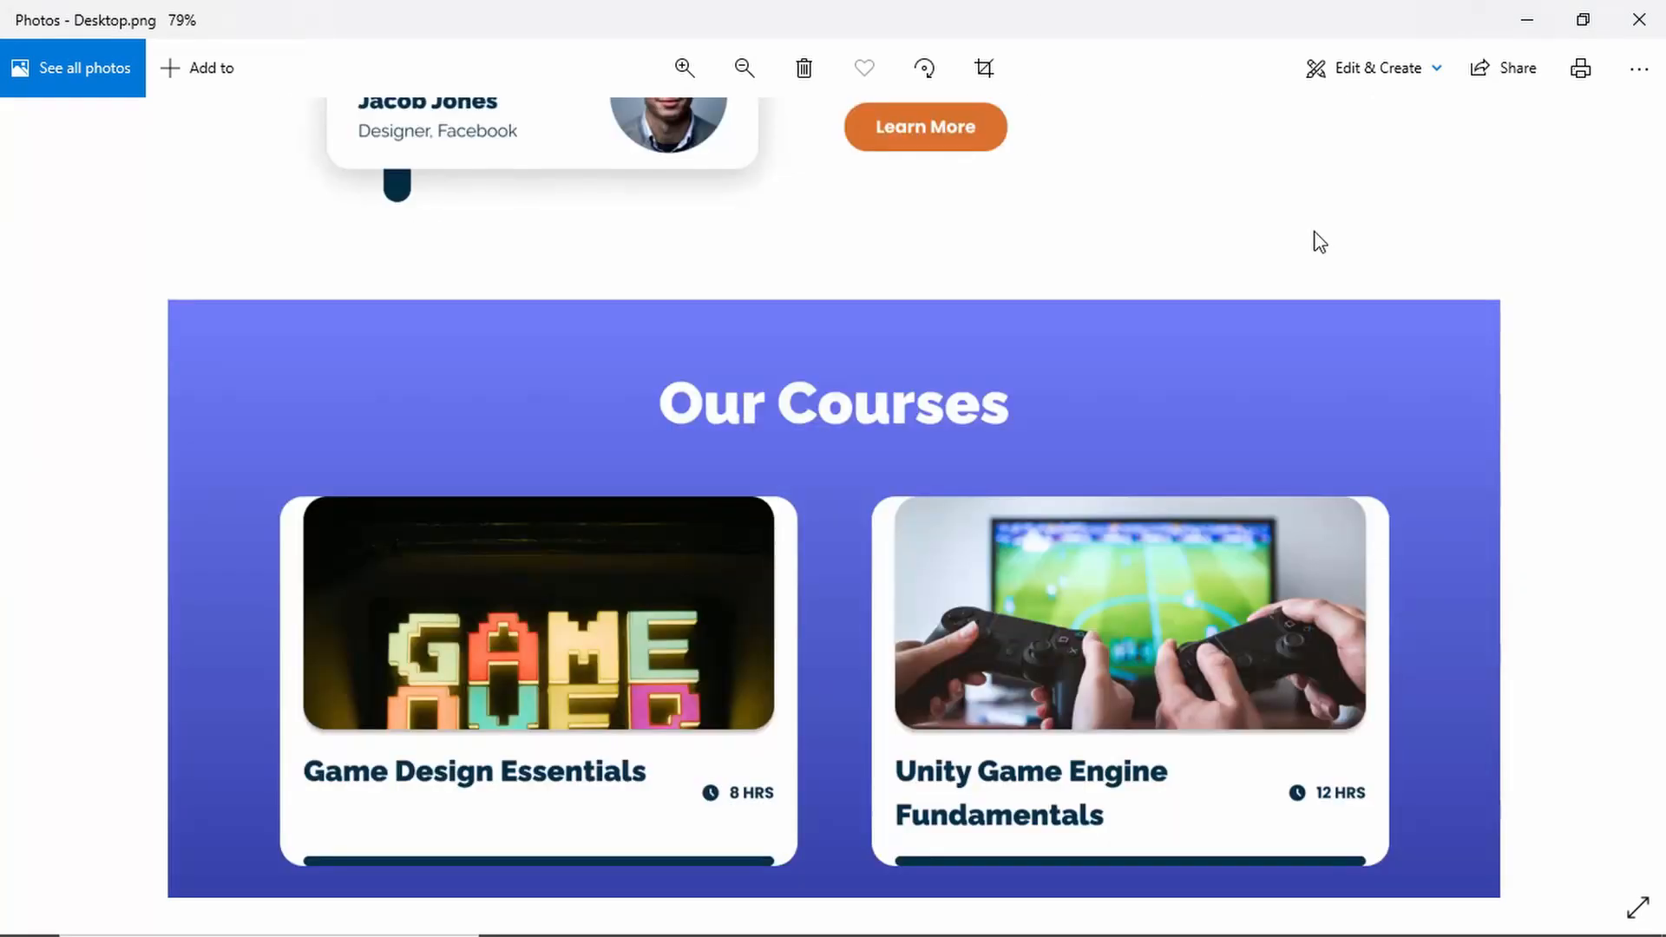
scroll(1340, 390, up, 2)
scroll(1327, 402, up, 4)
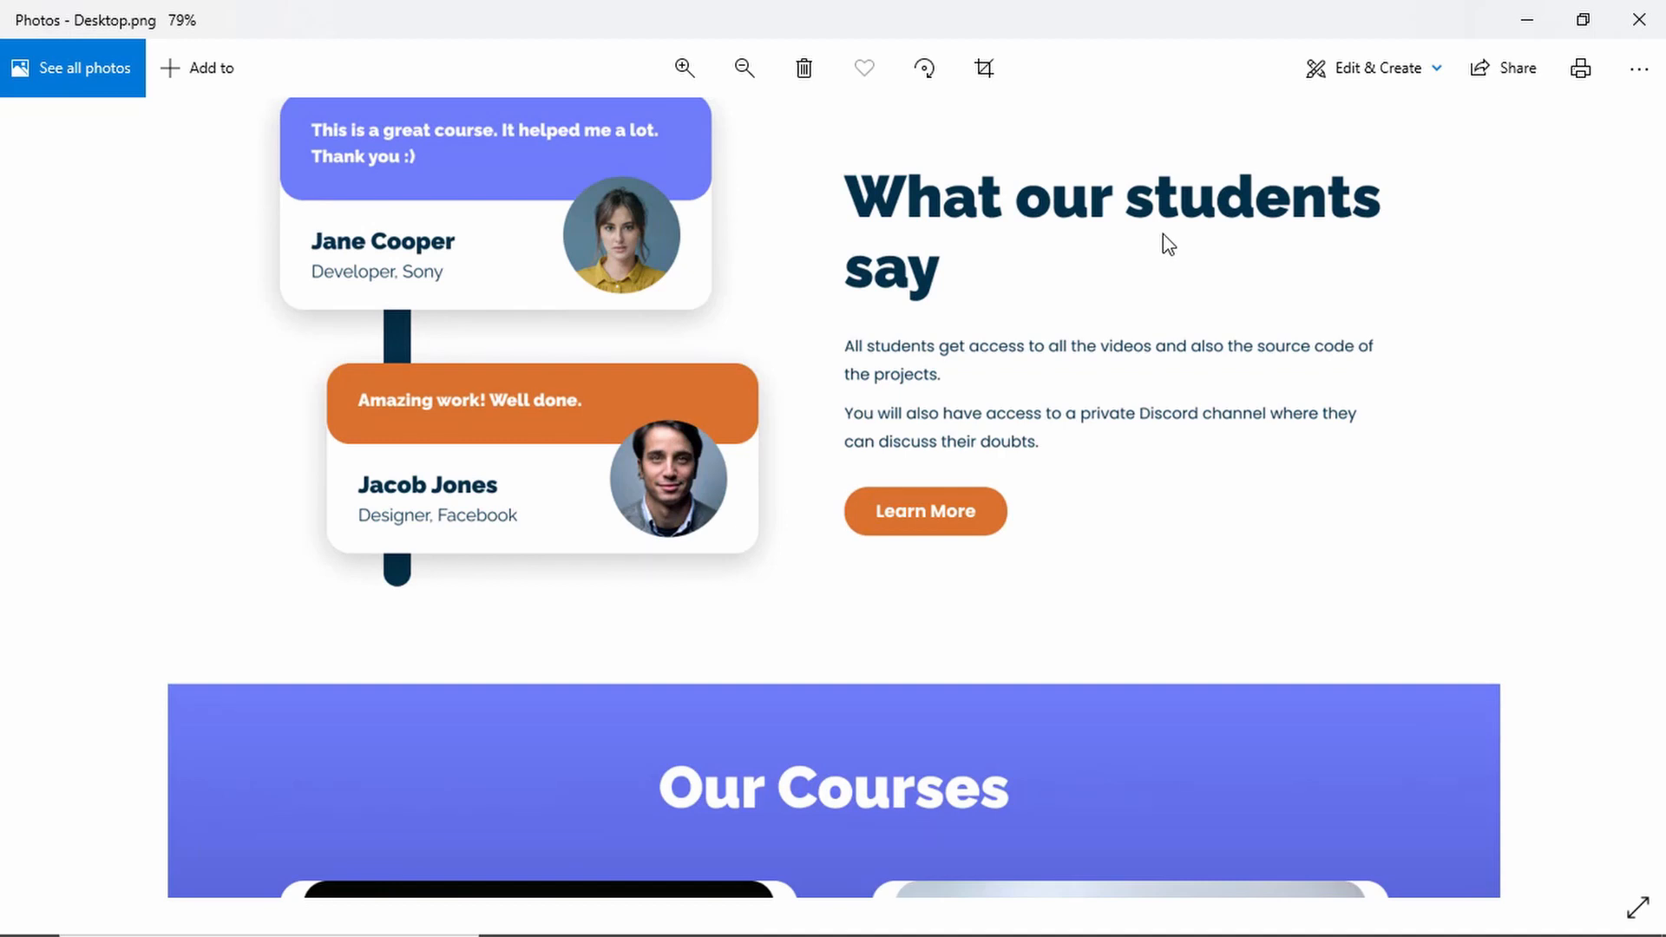
scroll(1207, 312, up, 1)
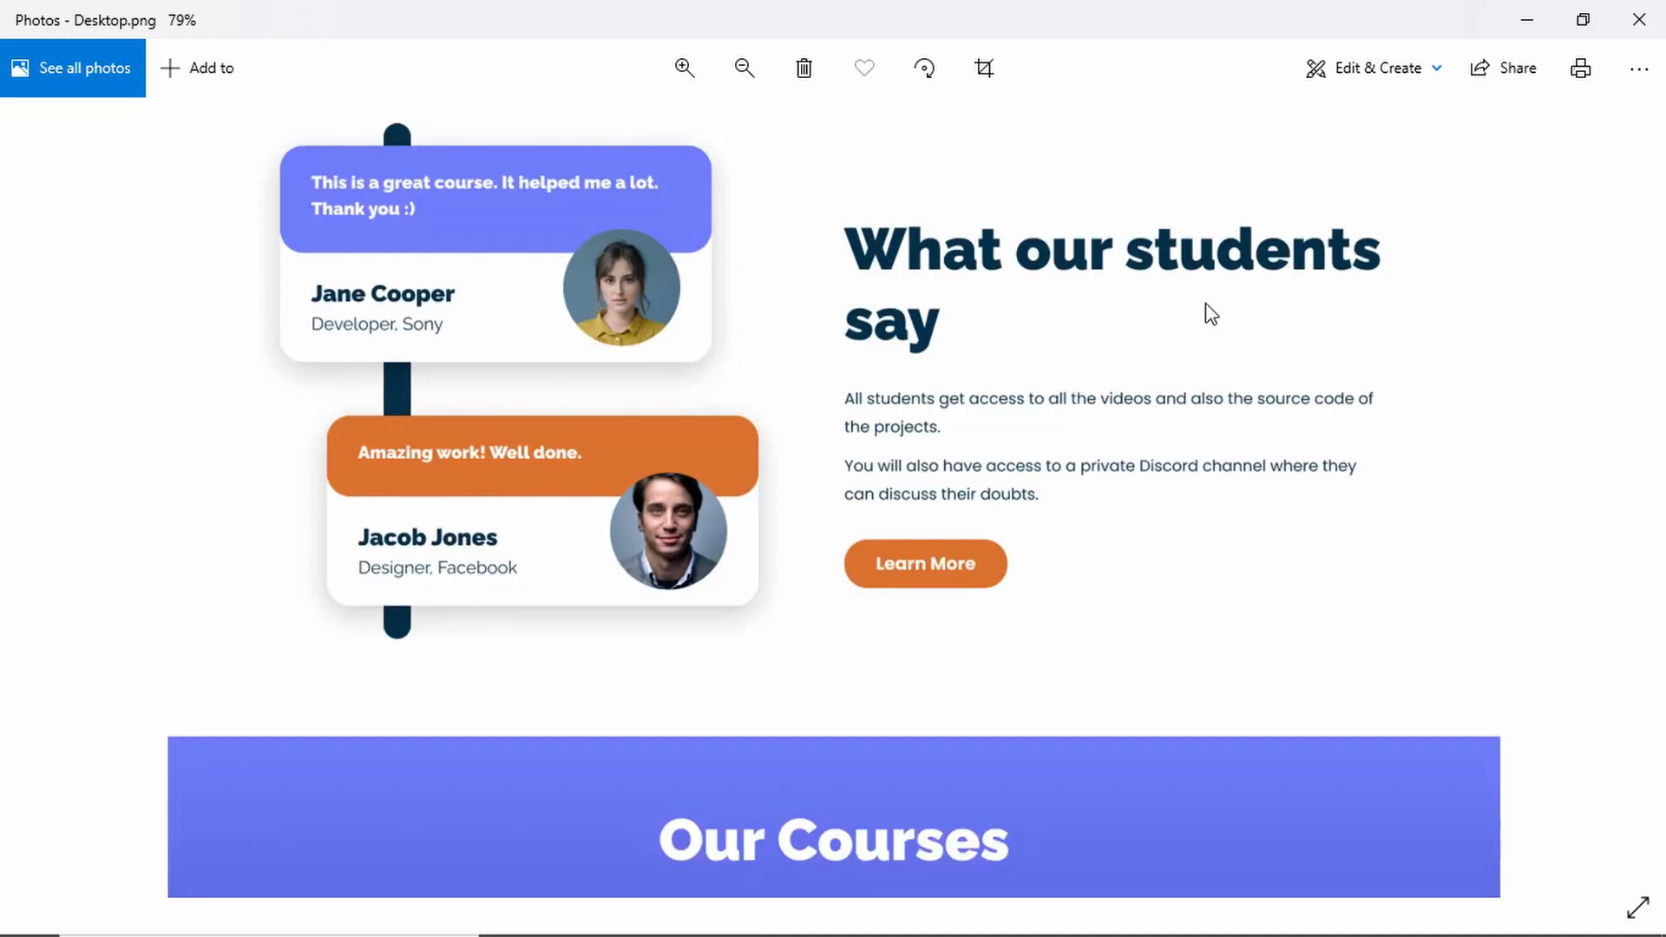
scroll(1211, 314, down, 1)
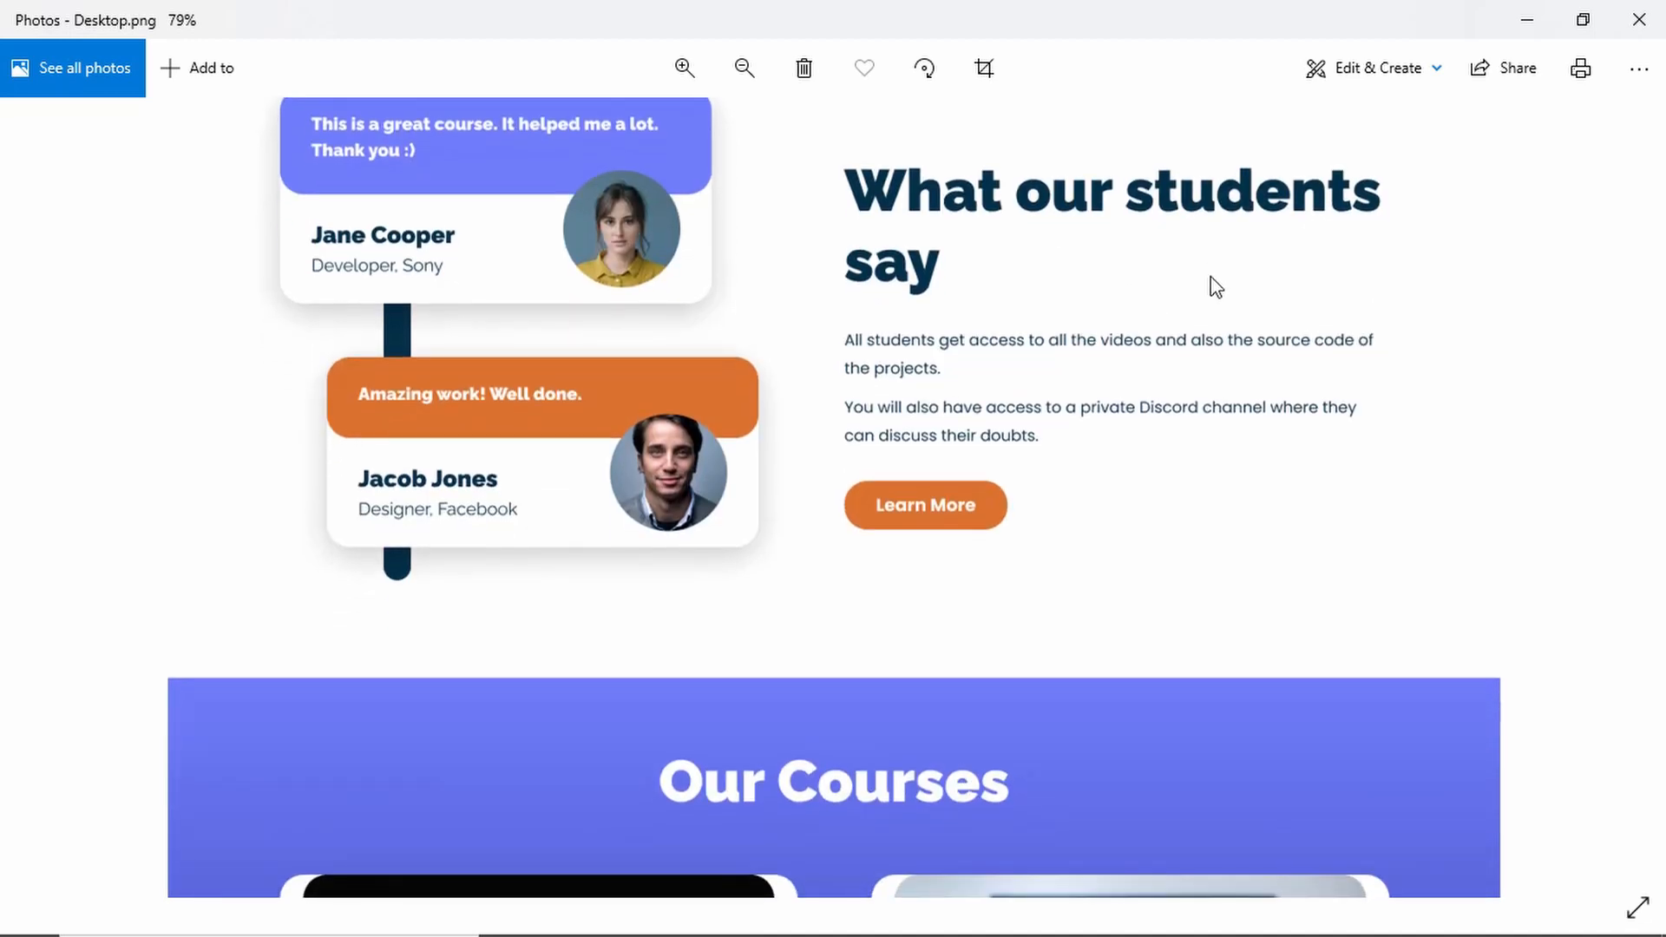
scroll(1212, 283, up, 3)
scroll(1238, 435, down, 1)
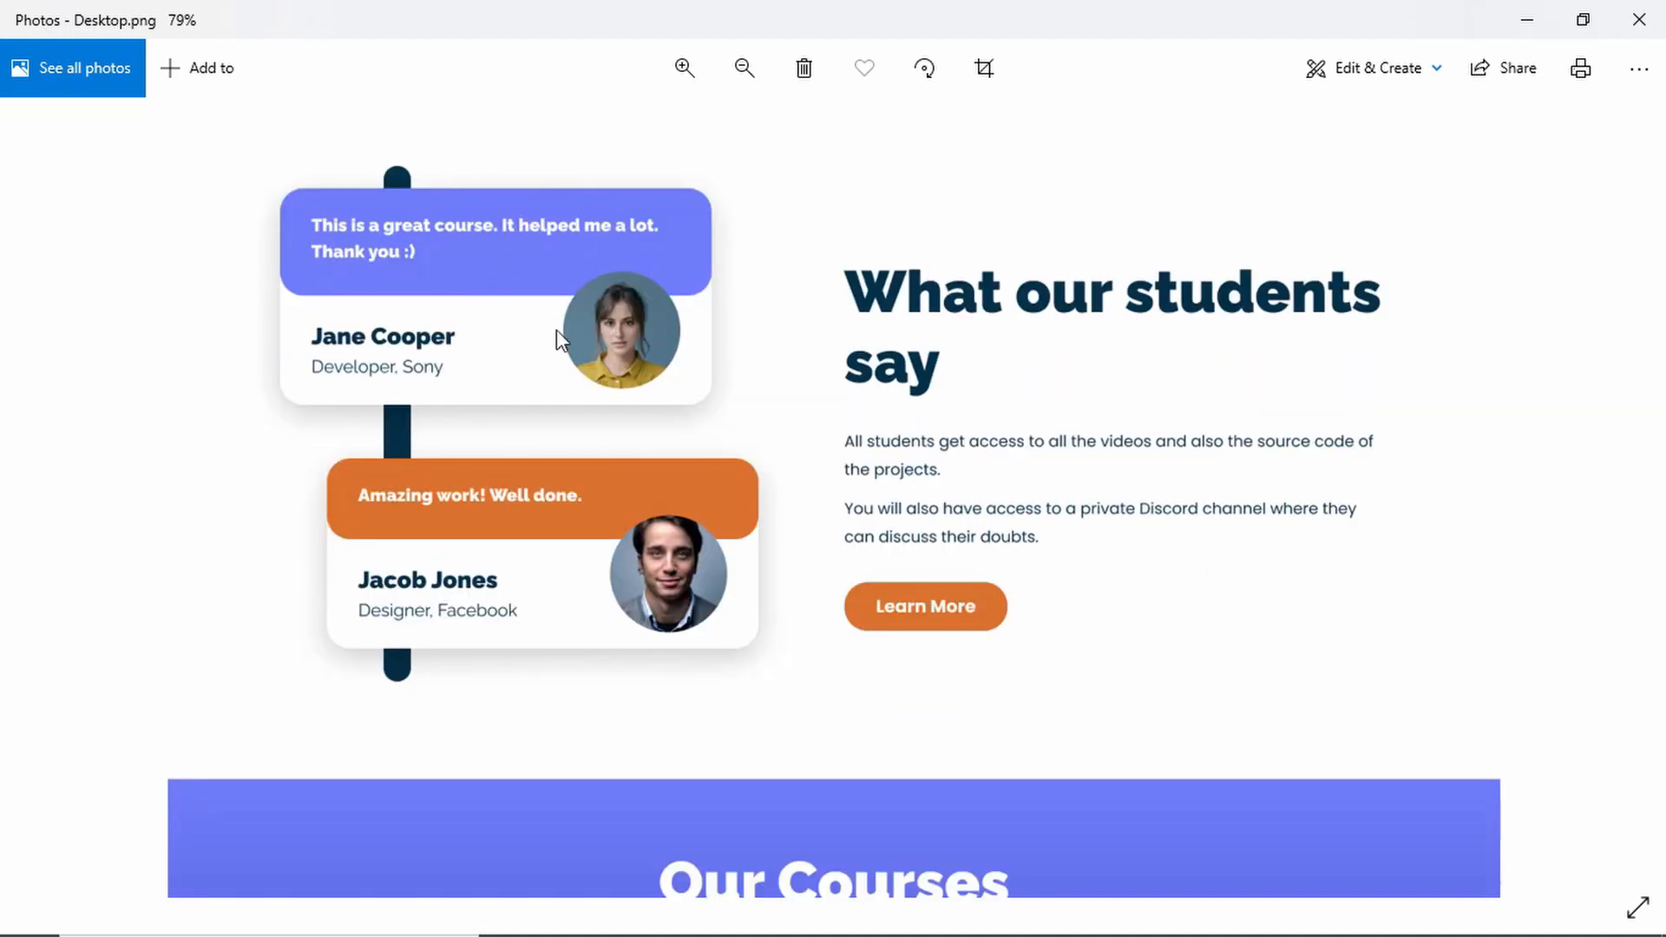
scroll(960, 509, down, 8)
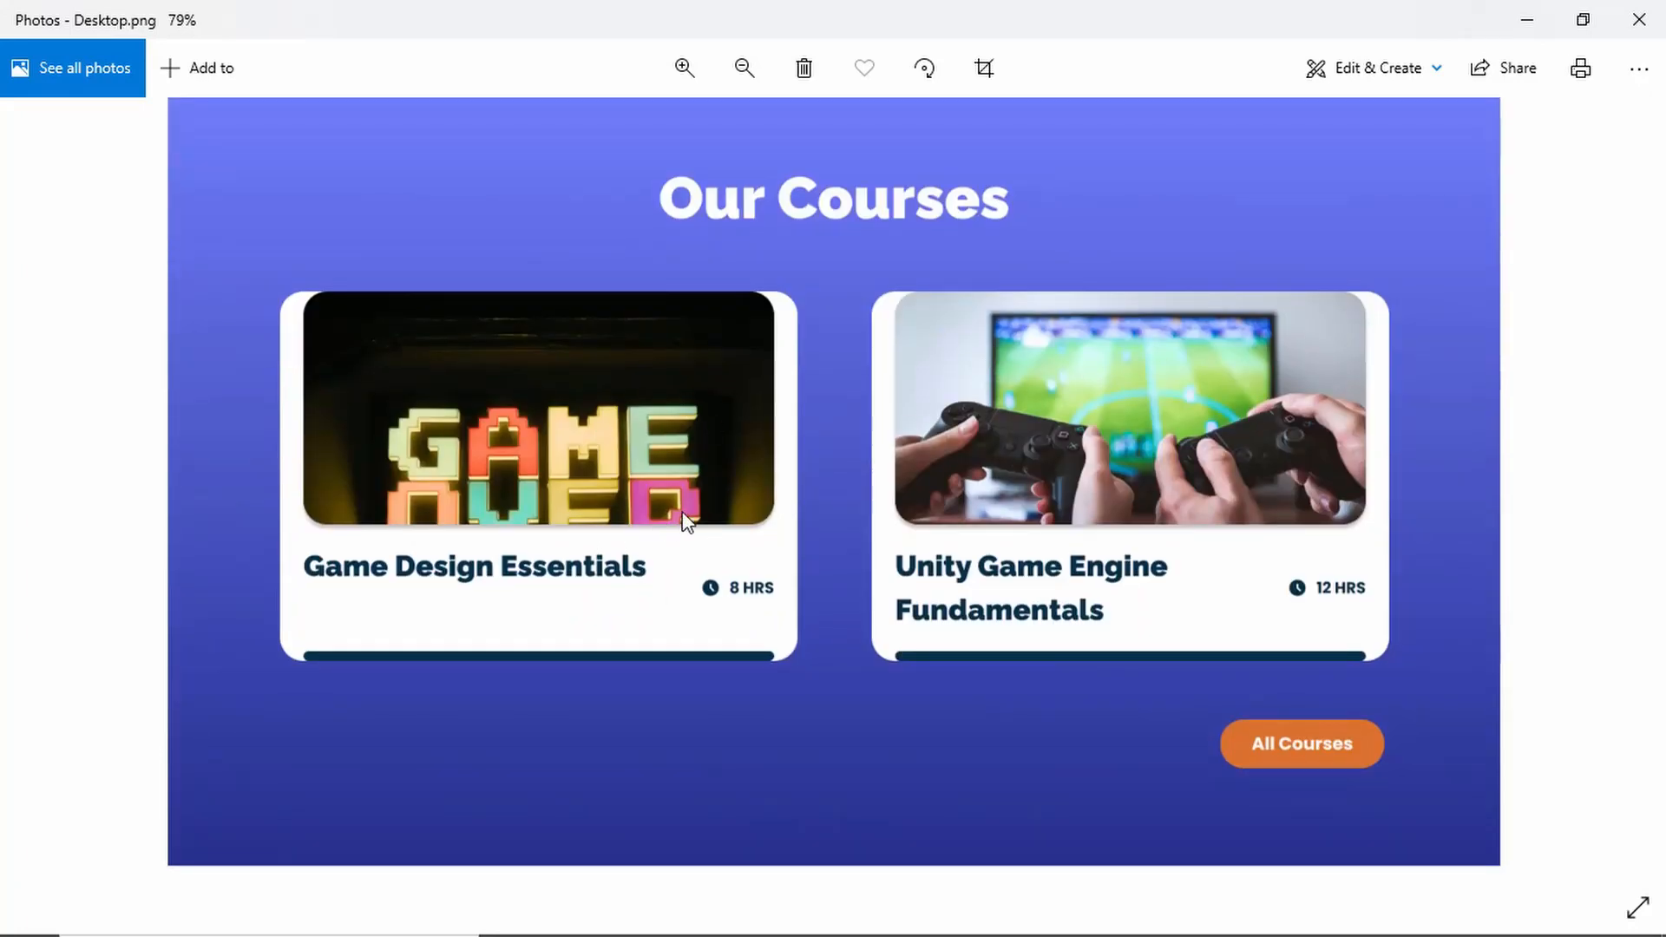
scroll(973, 477, up, 9)
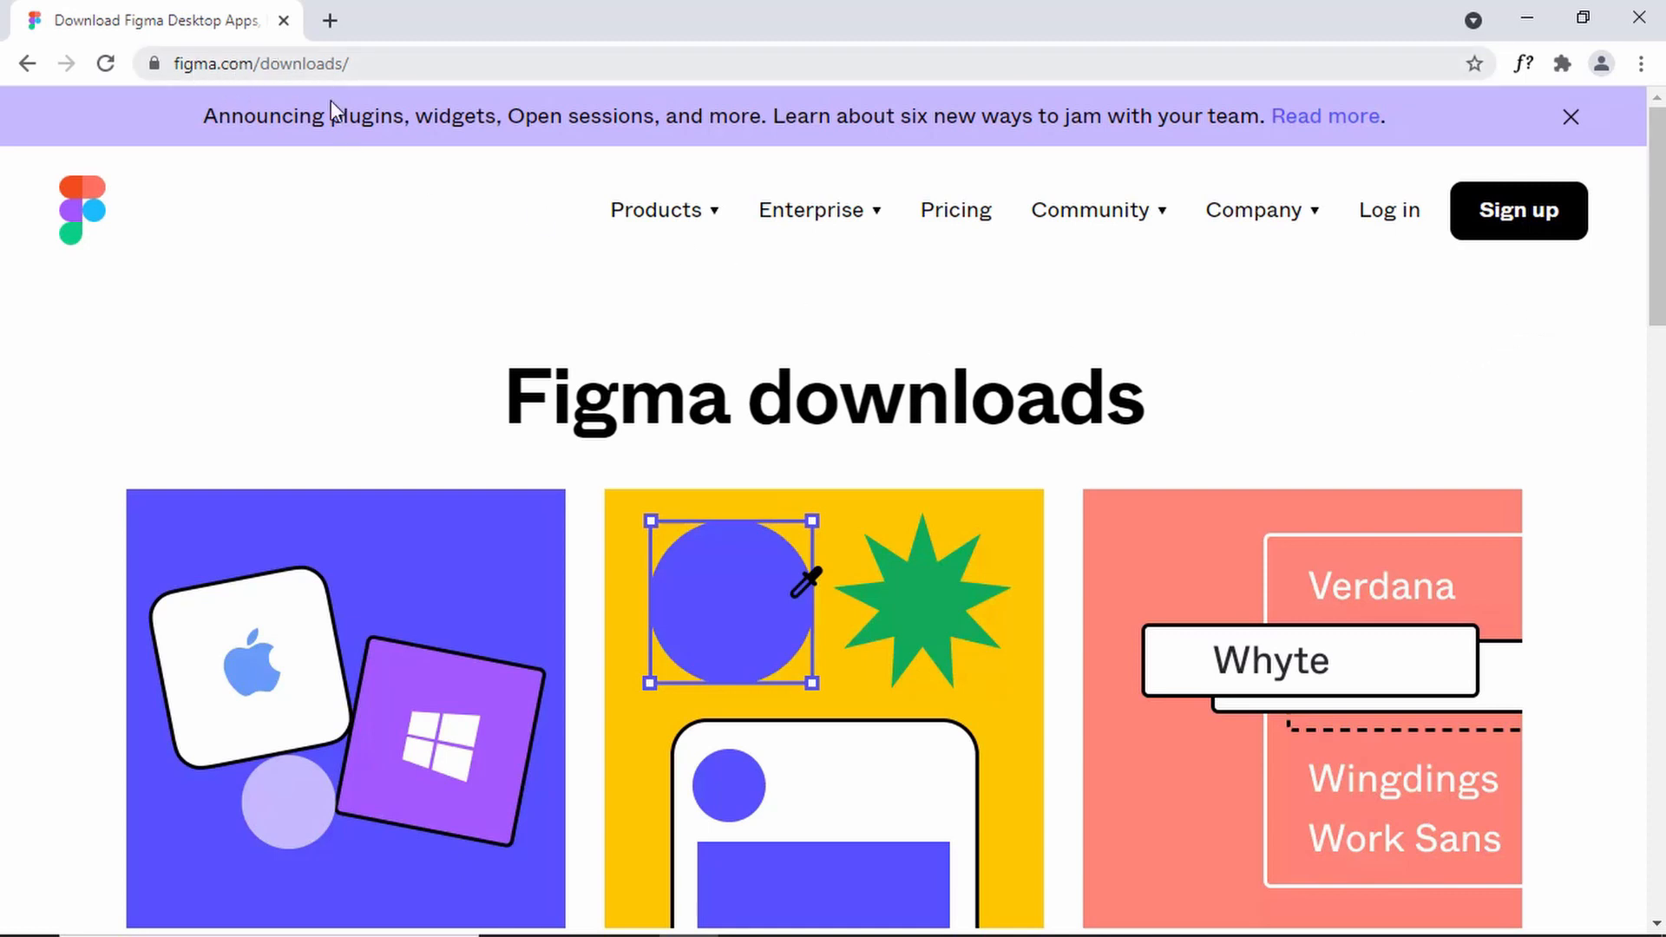
Step: Examine the desktop app, live device preview and font installer options on the Figma downloads page
scroll(952, 398, down, 5)
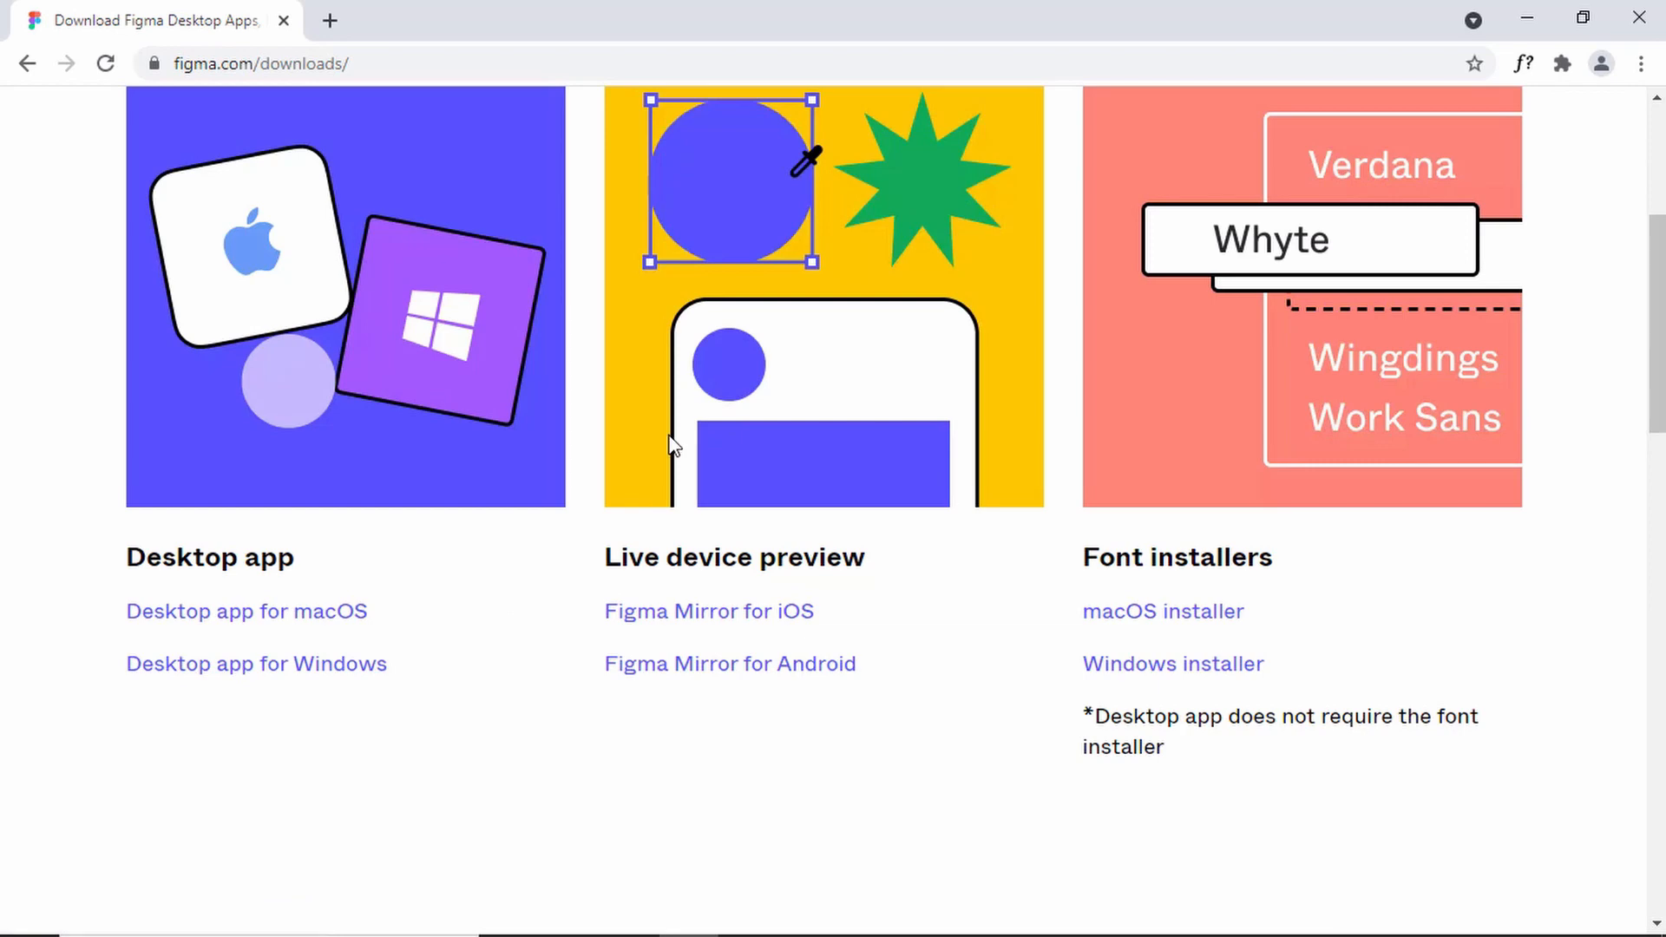
scroll(671, 441, up, 3)
scroll(867, 495, down, 3)
scroll(1044, 547, up, 5)
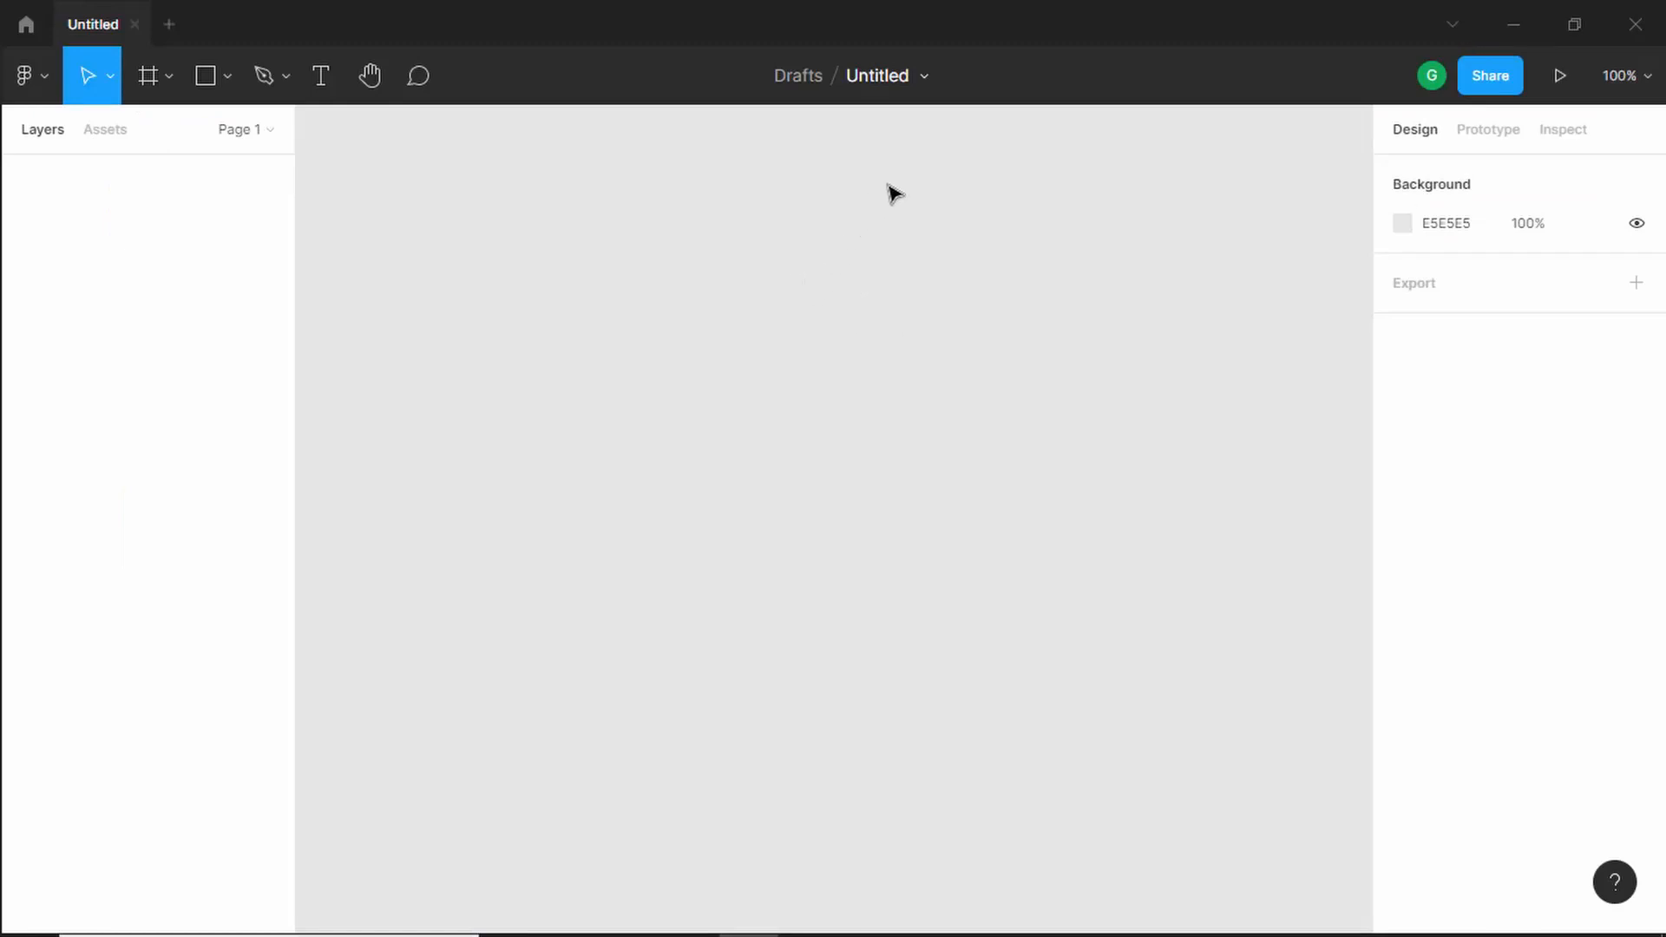
Step: Rename the untitled Figma draft file as Responsive Homepage
click(894, 75)
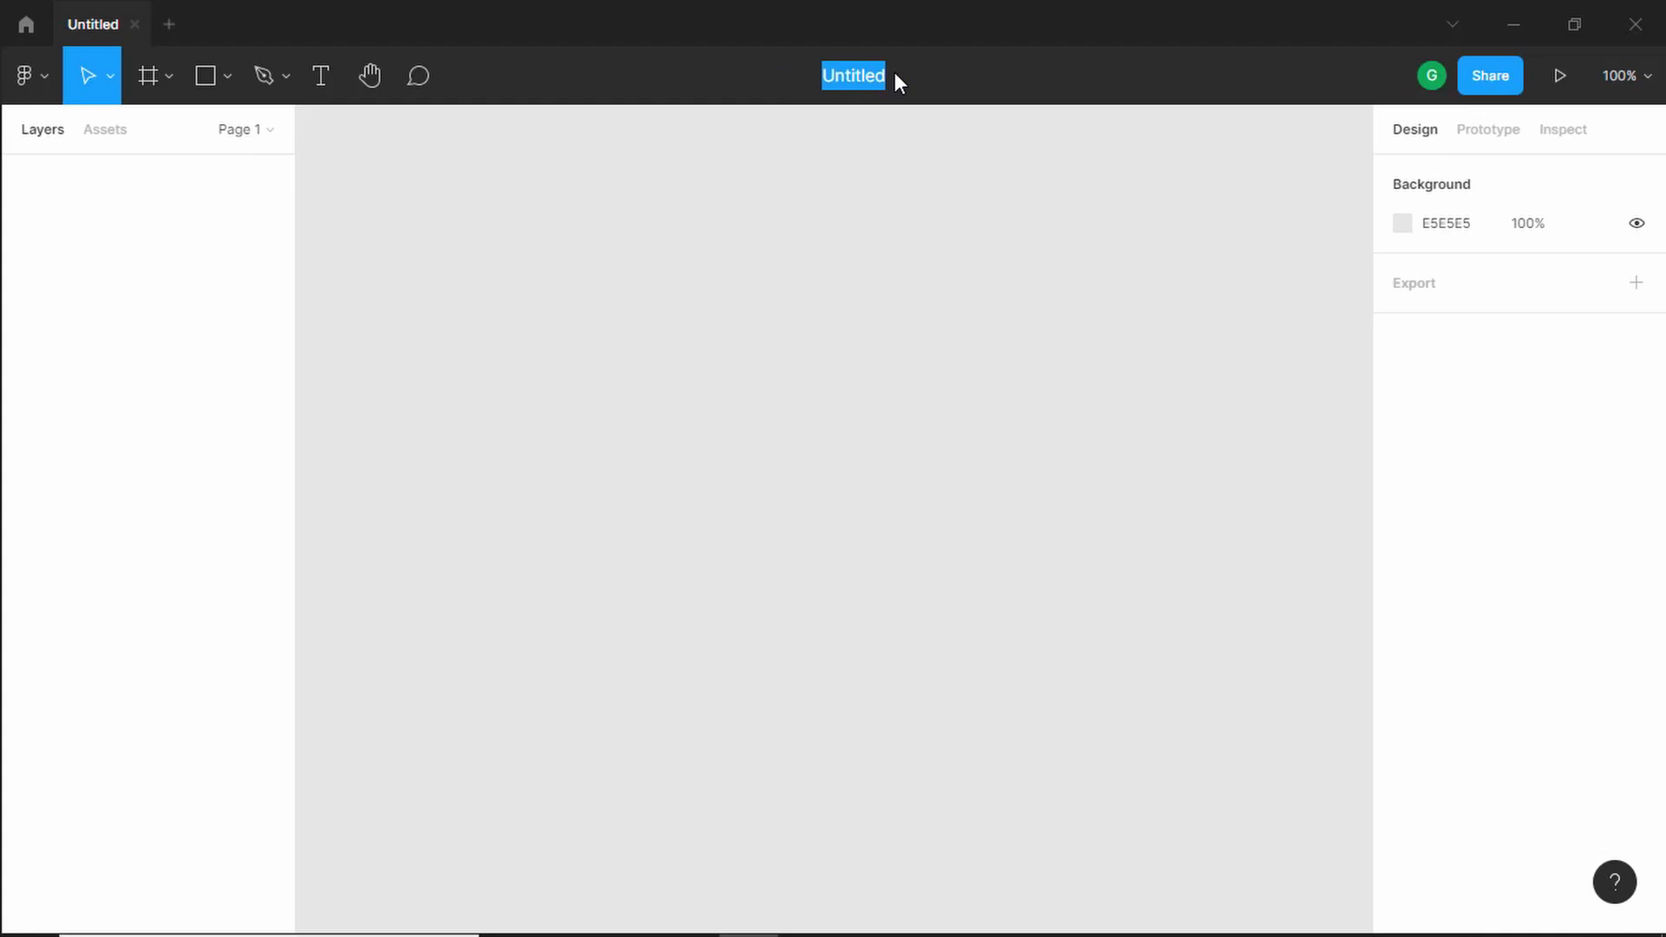
text(Resphon)
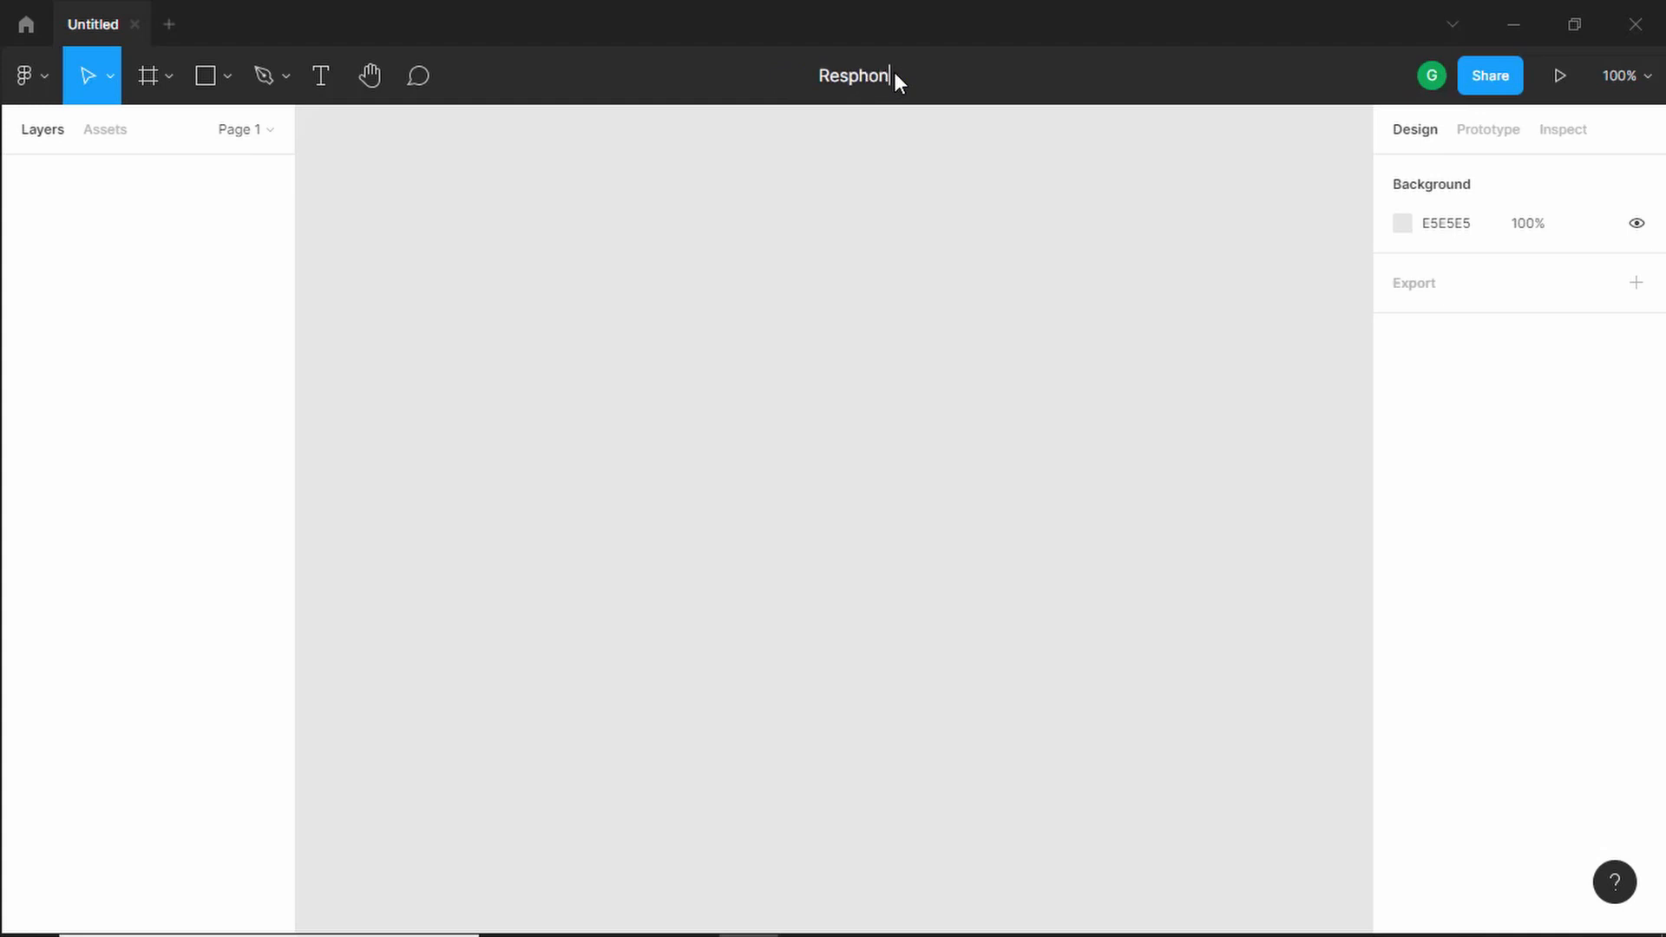
key(BackSpace)
key(BackSpace)
key(BackSpace)
text(onsive Homepage)
key(Return)
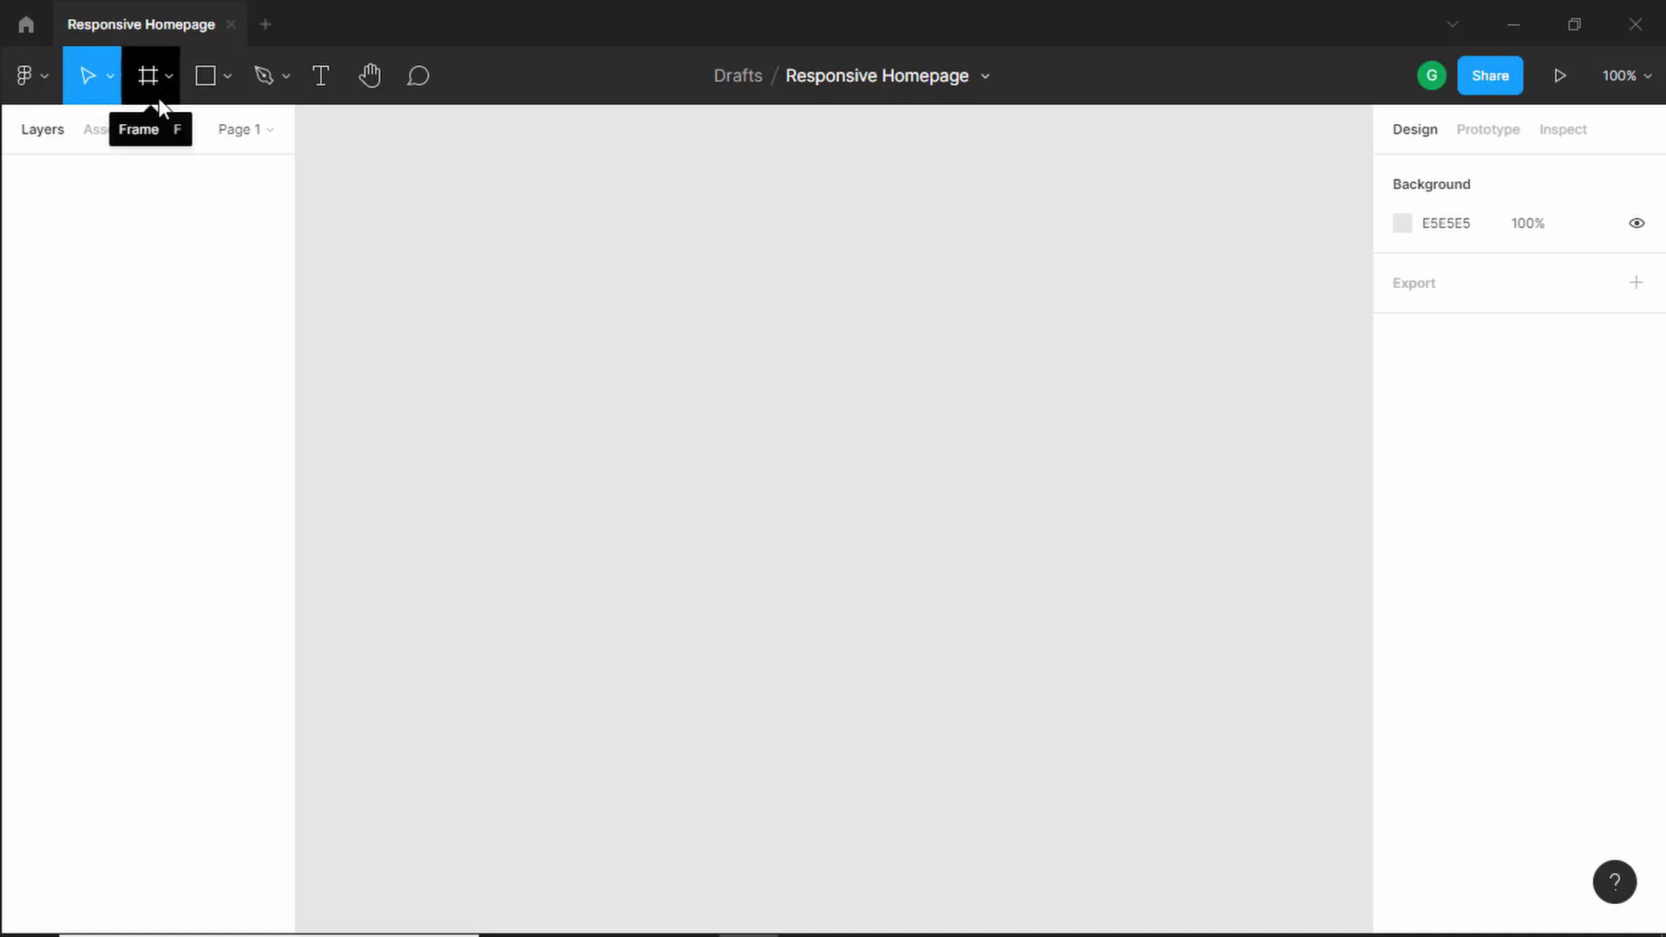
Step: Create a frame on the empty canvas and apply the Desktop preset size of 1440 × 1024
click(148, 76)
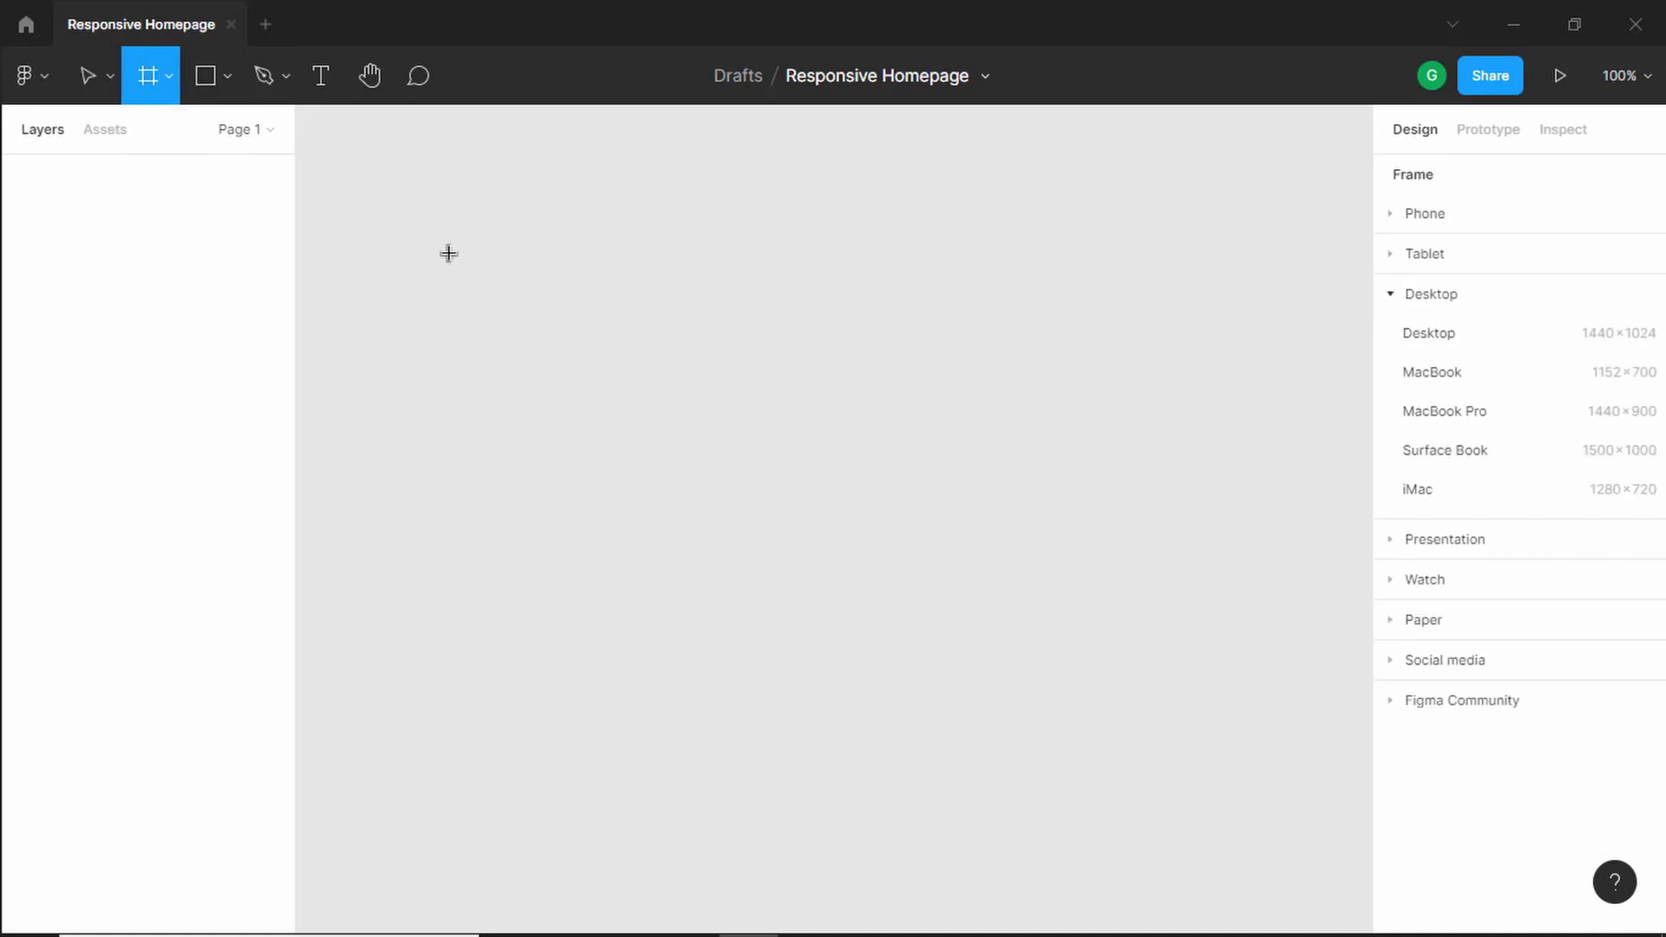
click(493, 263)
click(1427, 230)
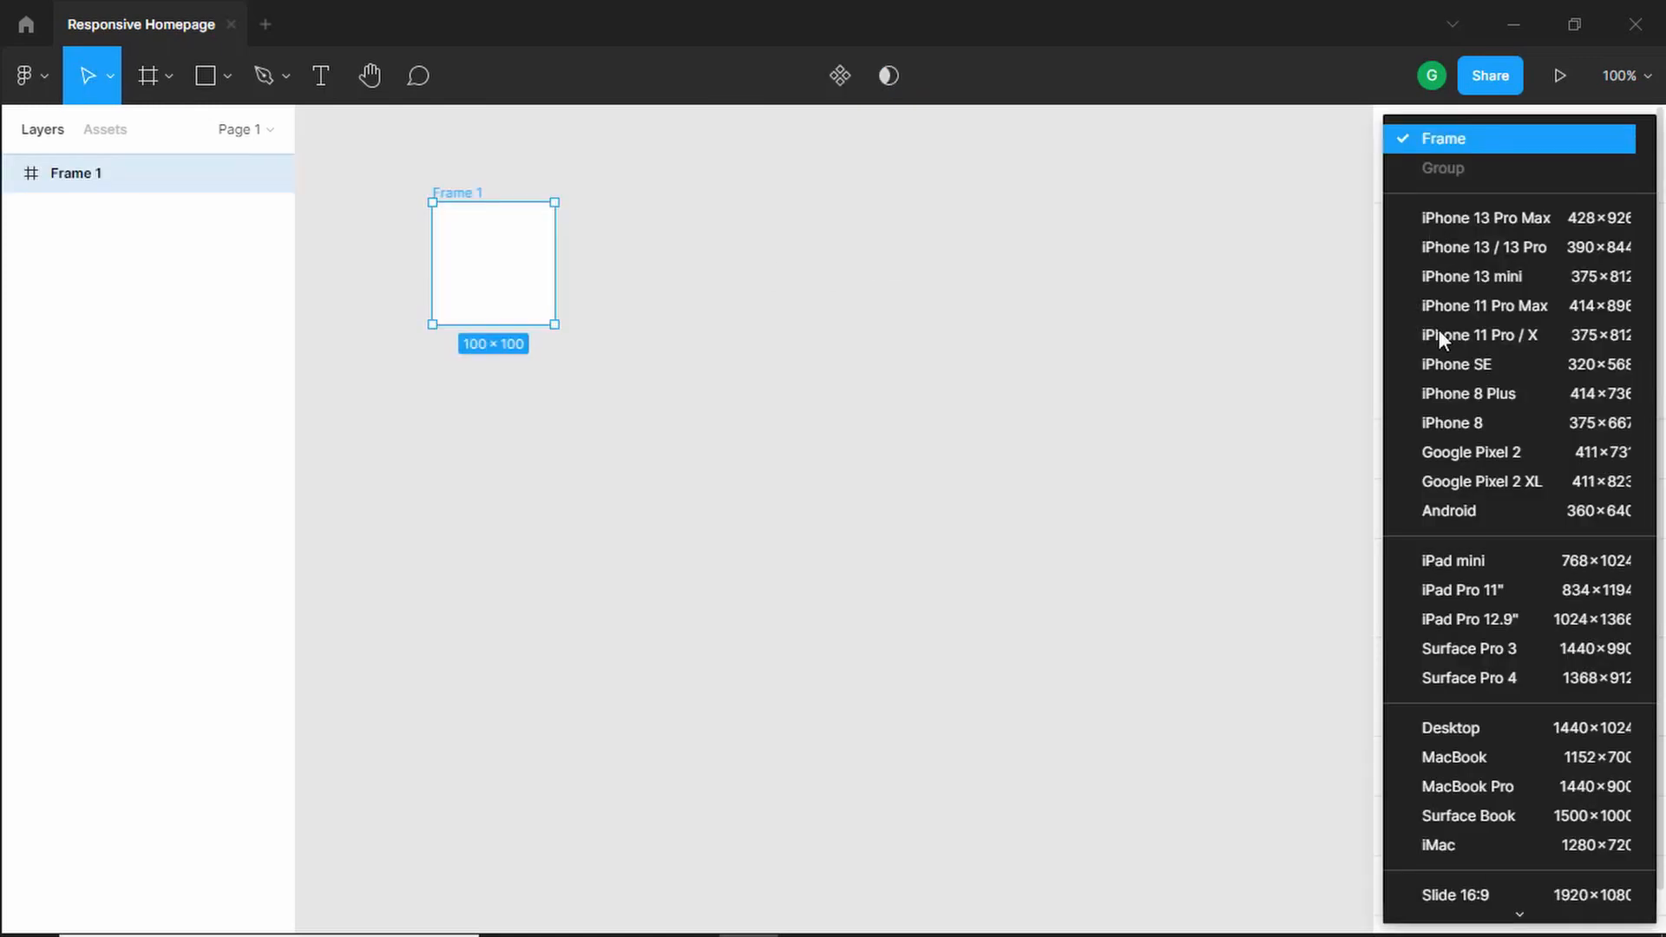
click(1486, 734)
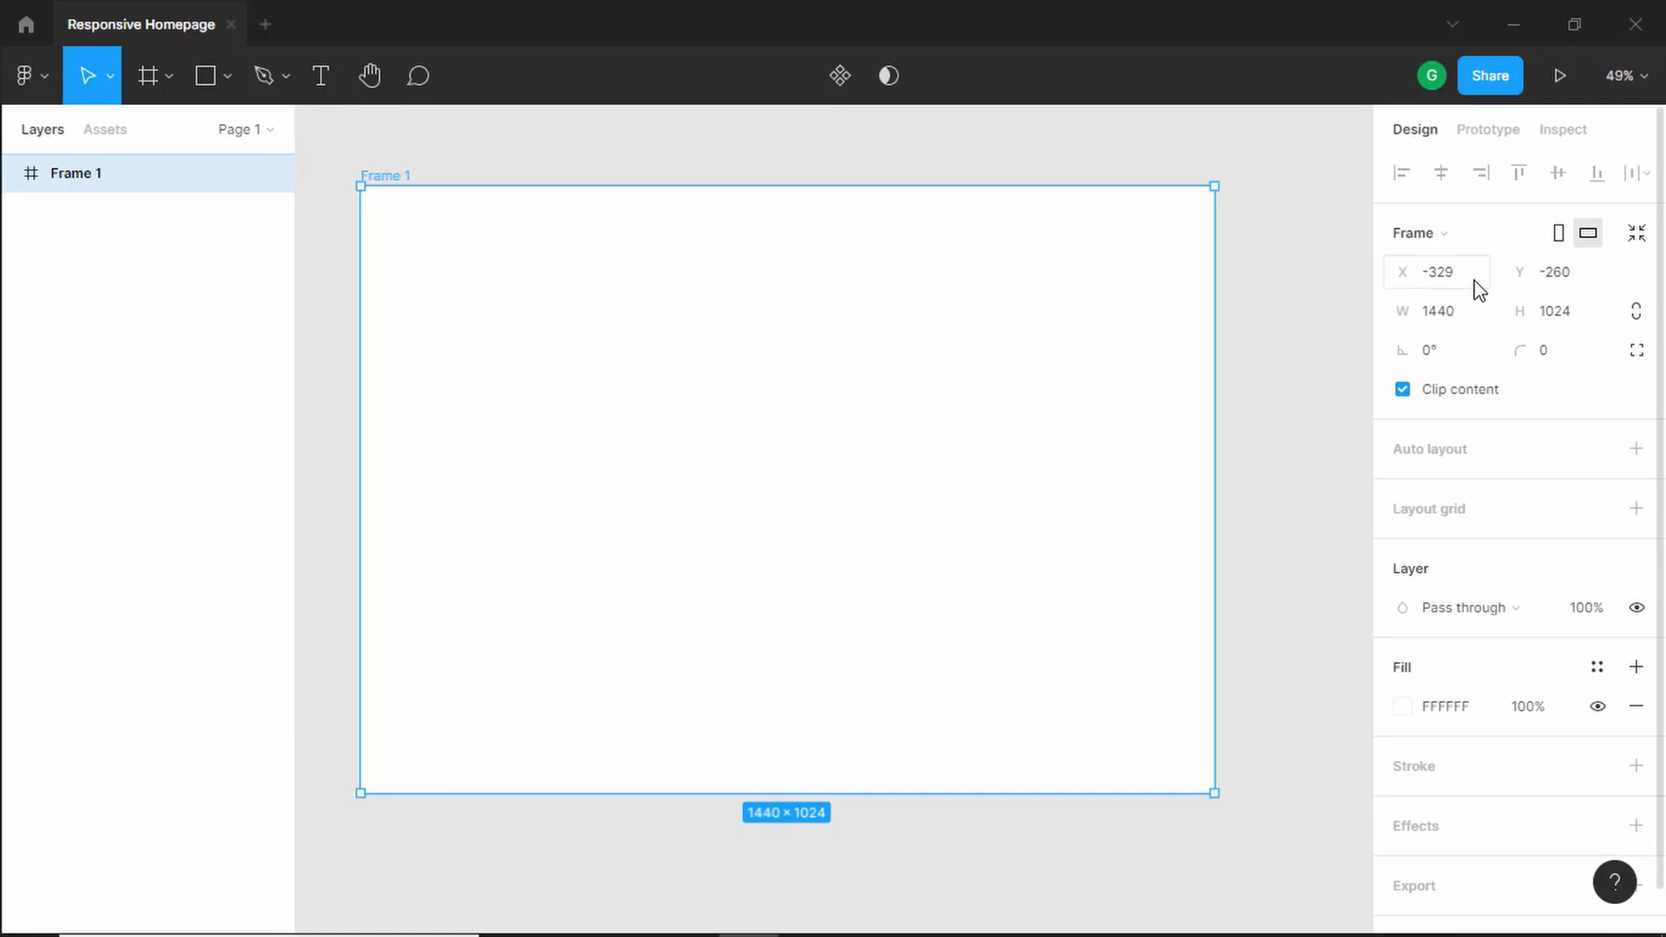
Step: Set the desktop frame's position to X 0 and Y 0
click(1466, 275)
text(0)
key(Tab)
text(0)
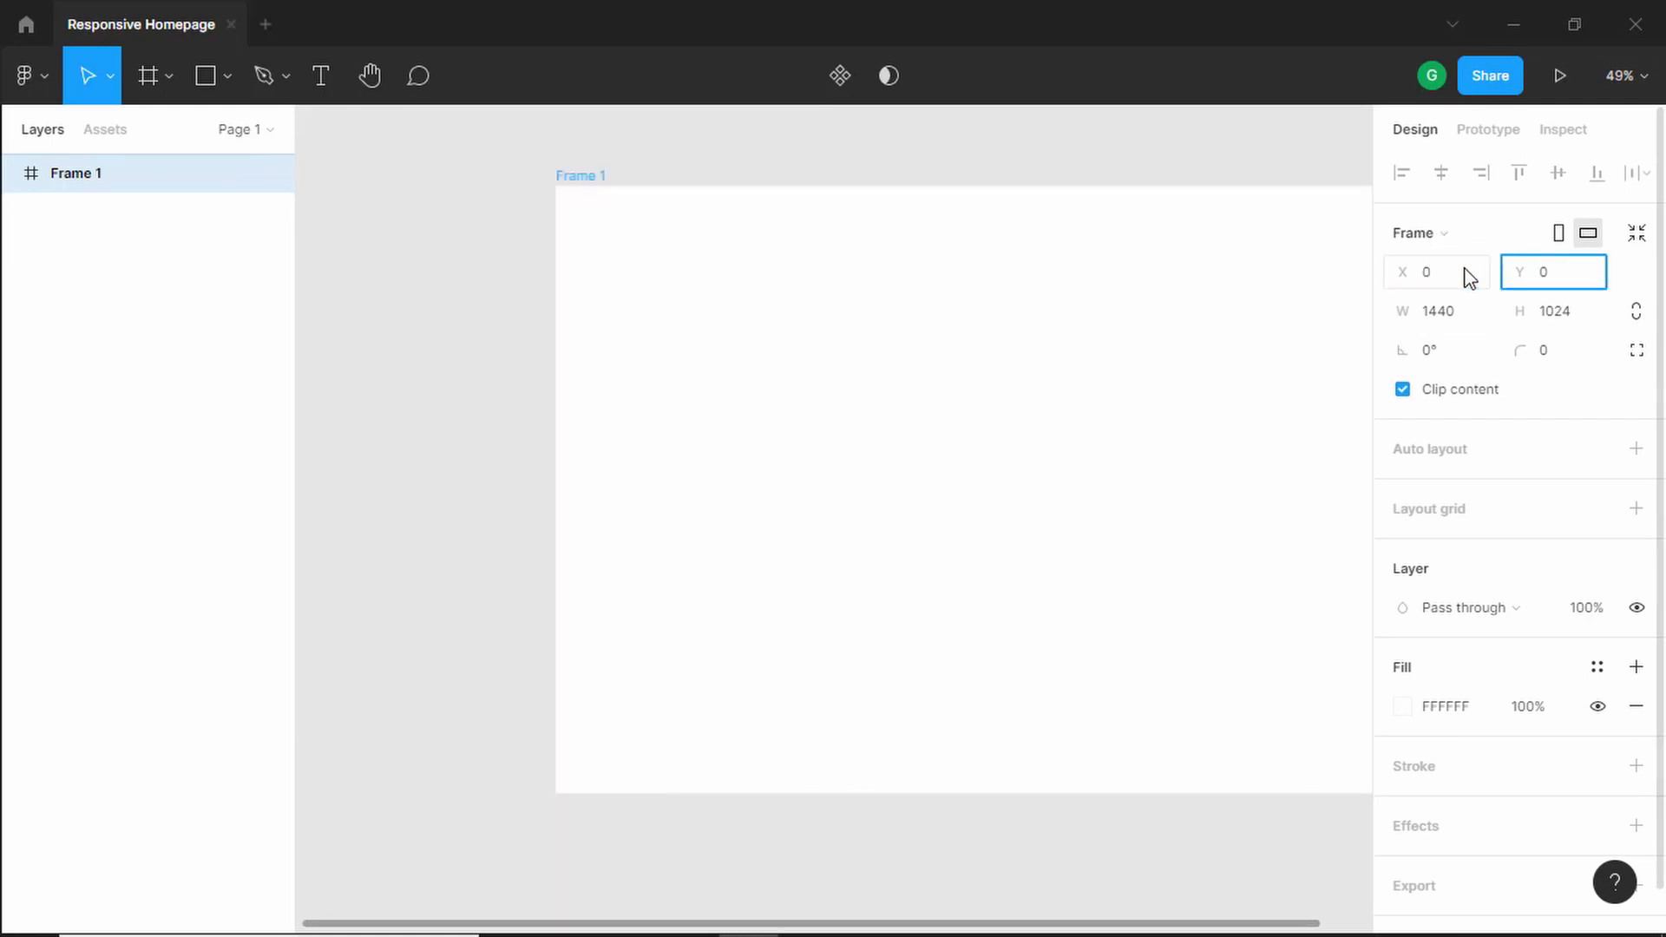
key(Return)
Step: Place a 100 × 100 rectangle near the frame's upper-left corner and move it to about X 119, Y 96
click(207, 83)
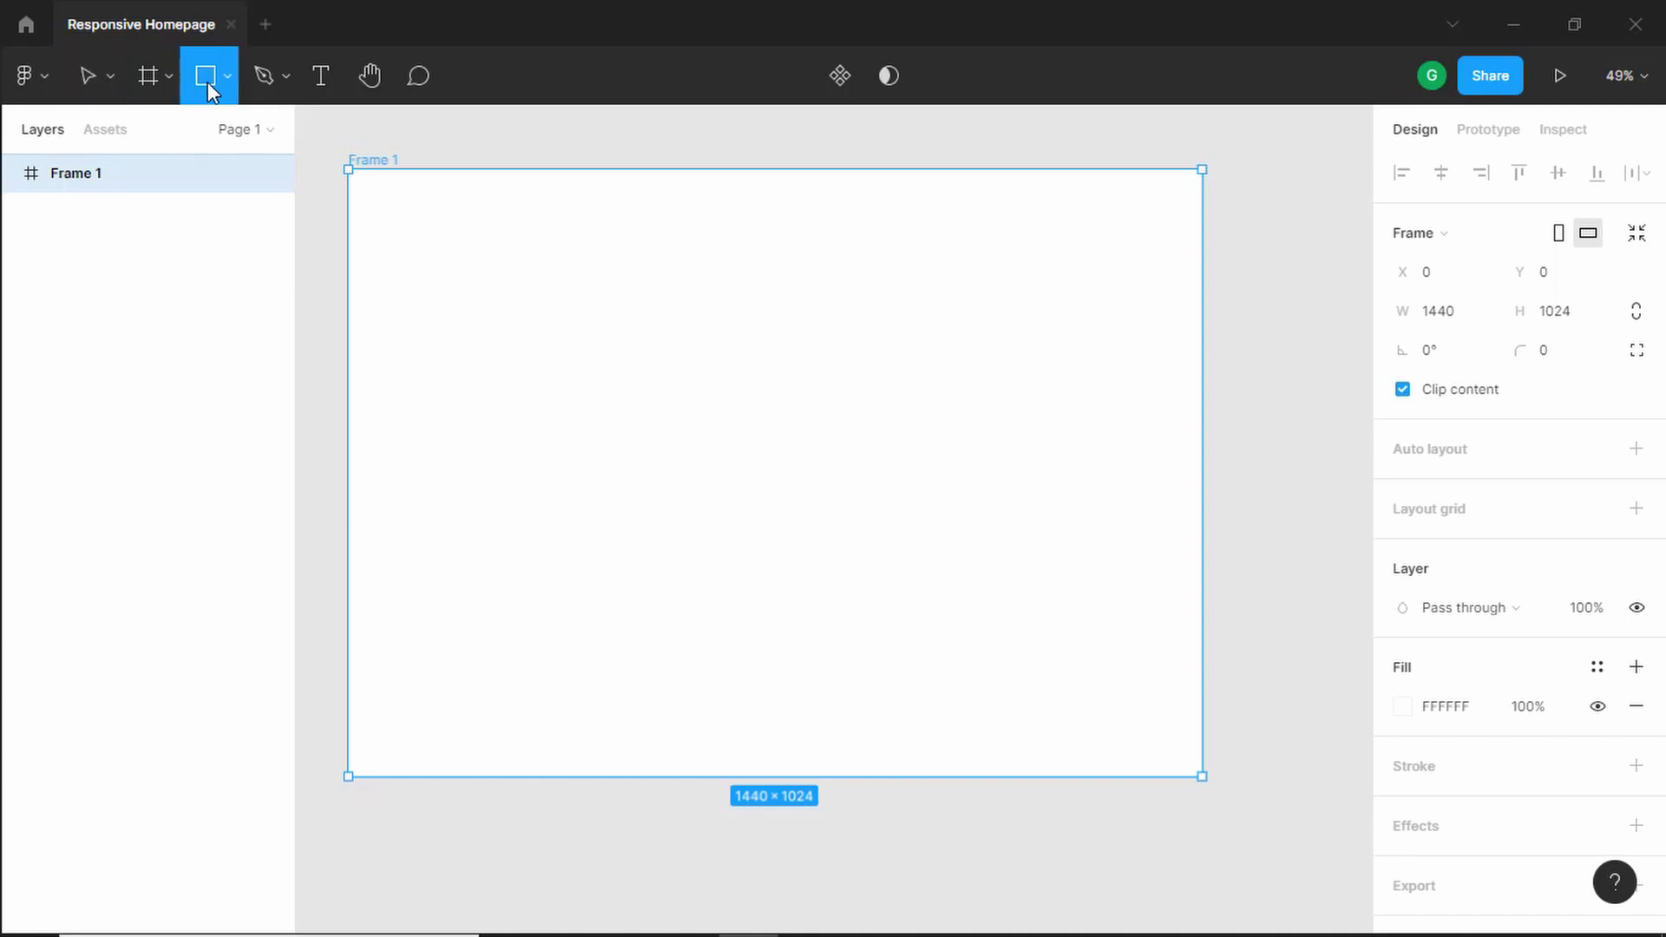
click(412, 251)
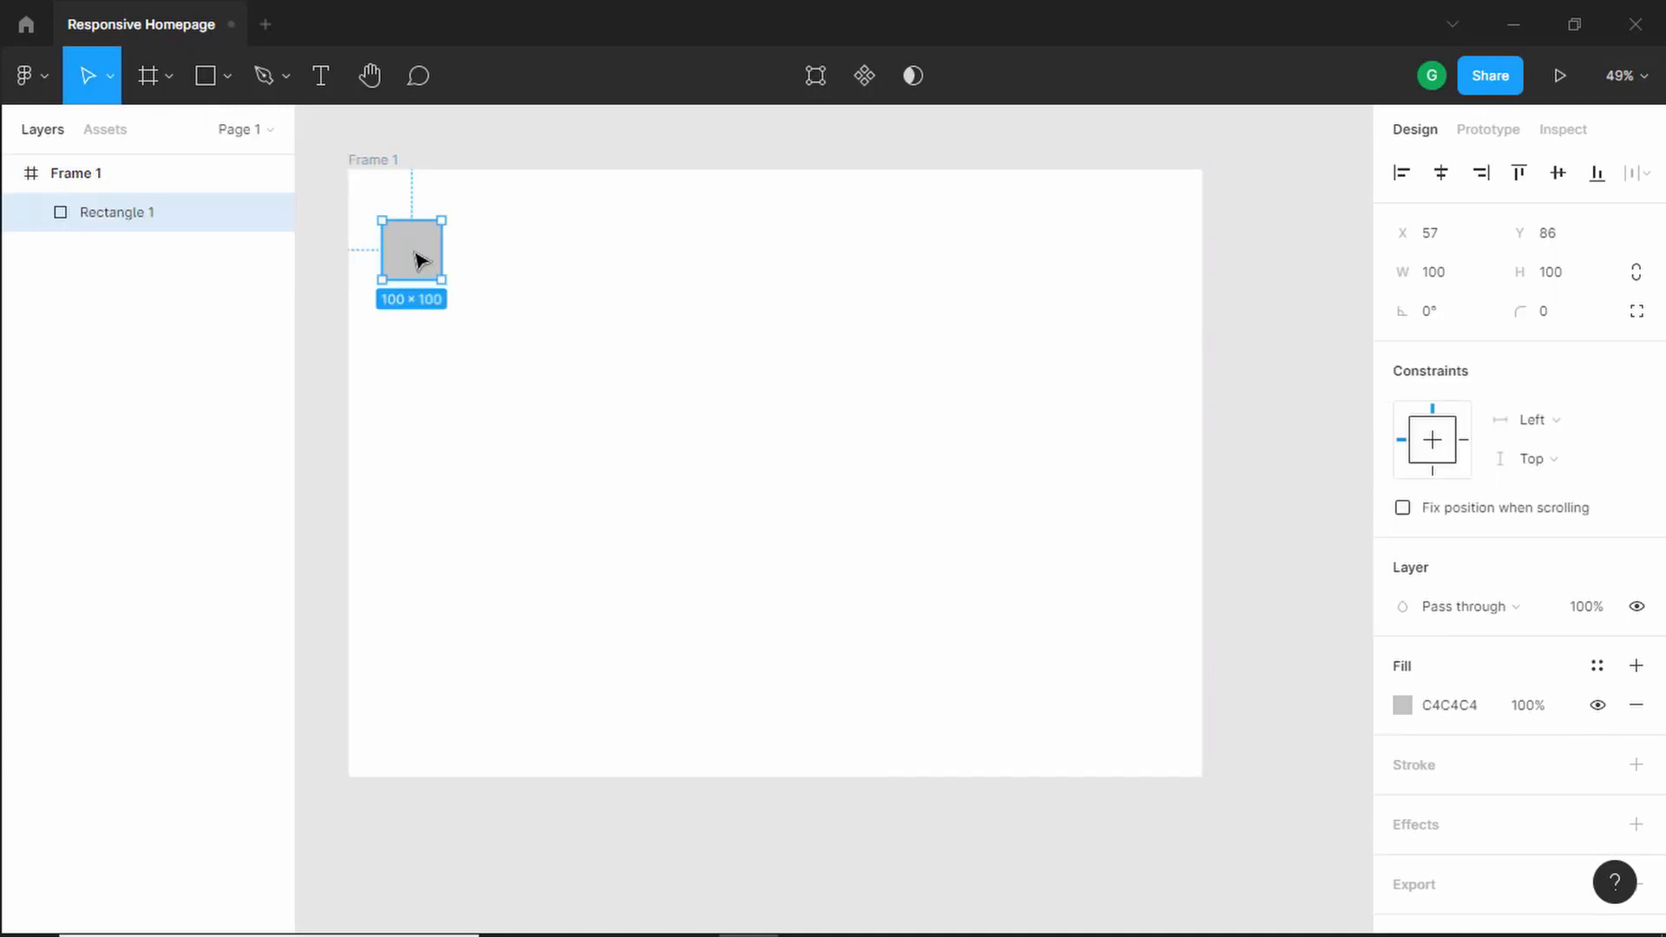
drag(424, 264, 459, 268)
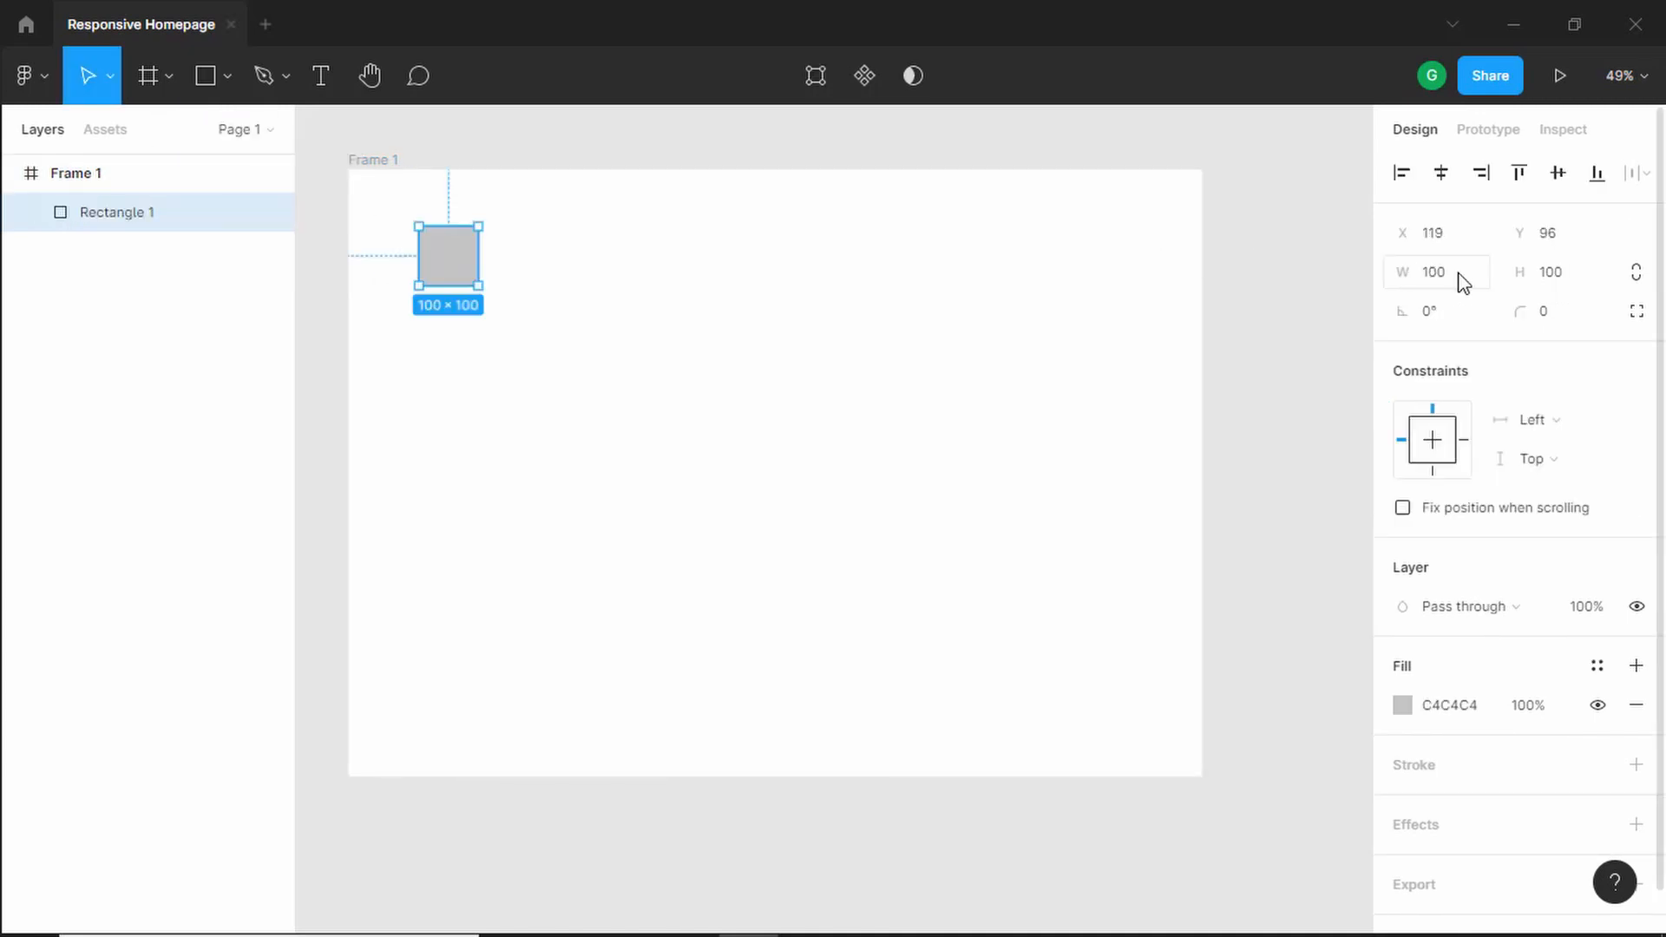
Step: Set the rectangle's width and height to 200 and its corner radius to 20
click(1458, 276)
text(200)
key(Tab)
text(200)
key(Return)
click(1532, 309)
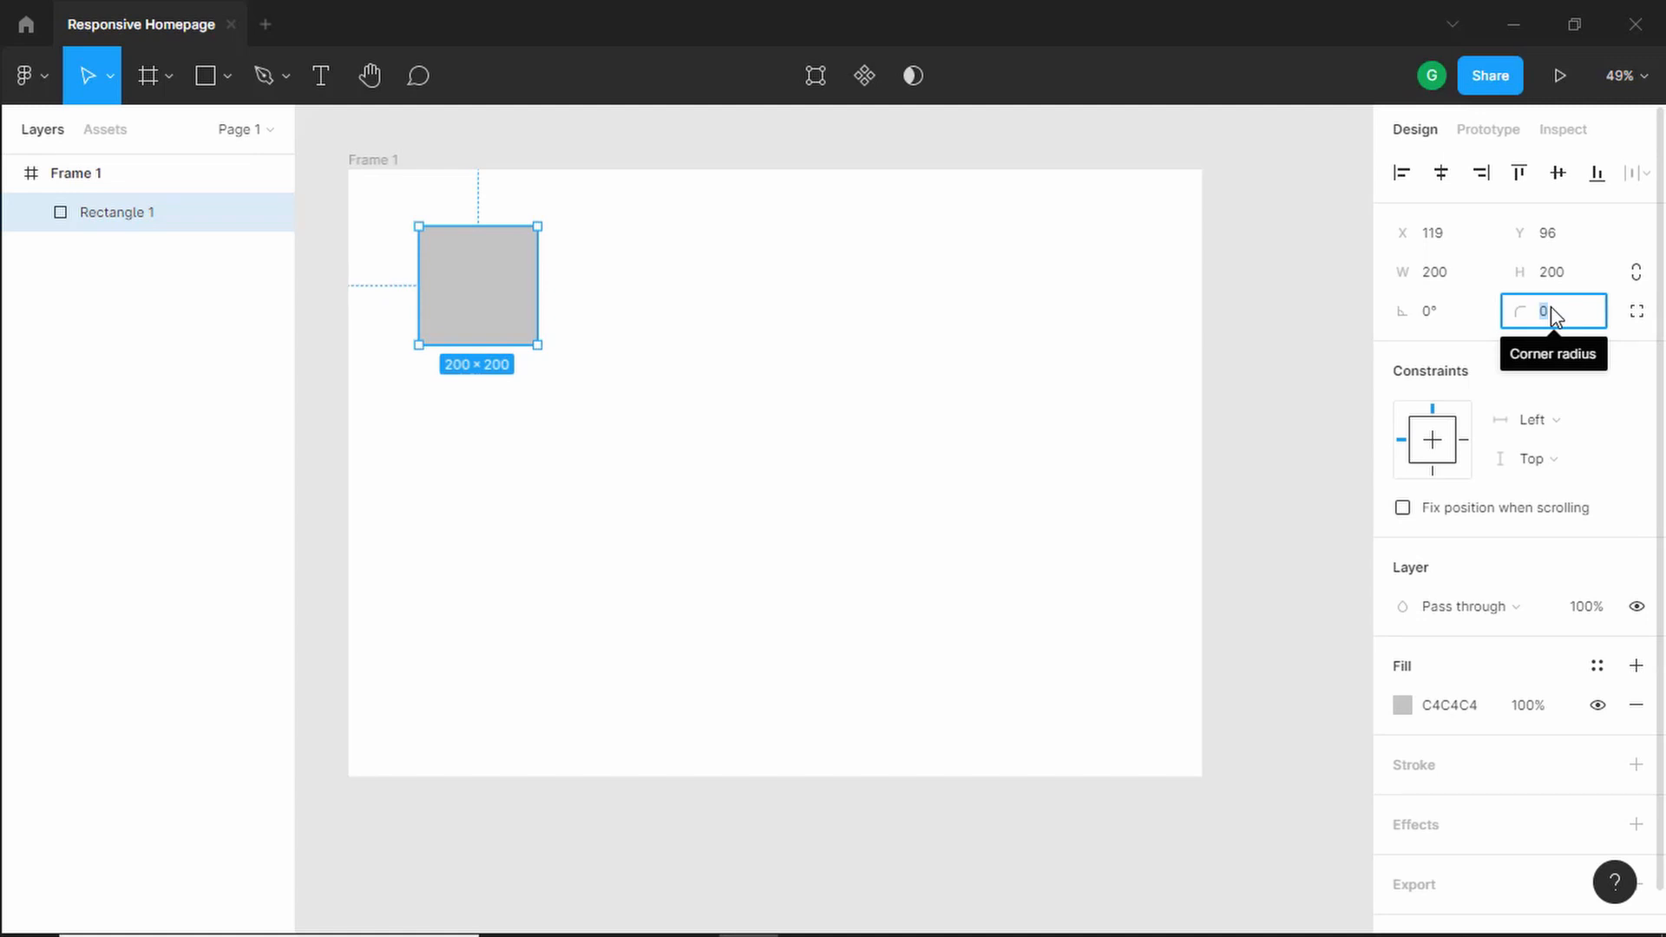
text(20)
key(Return)
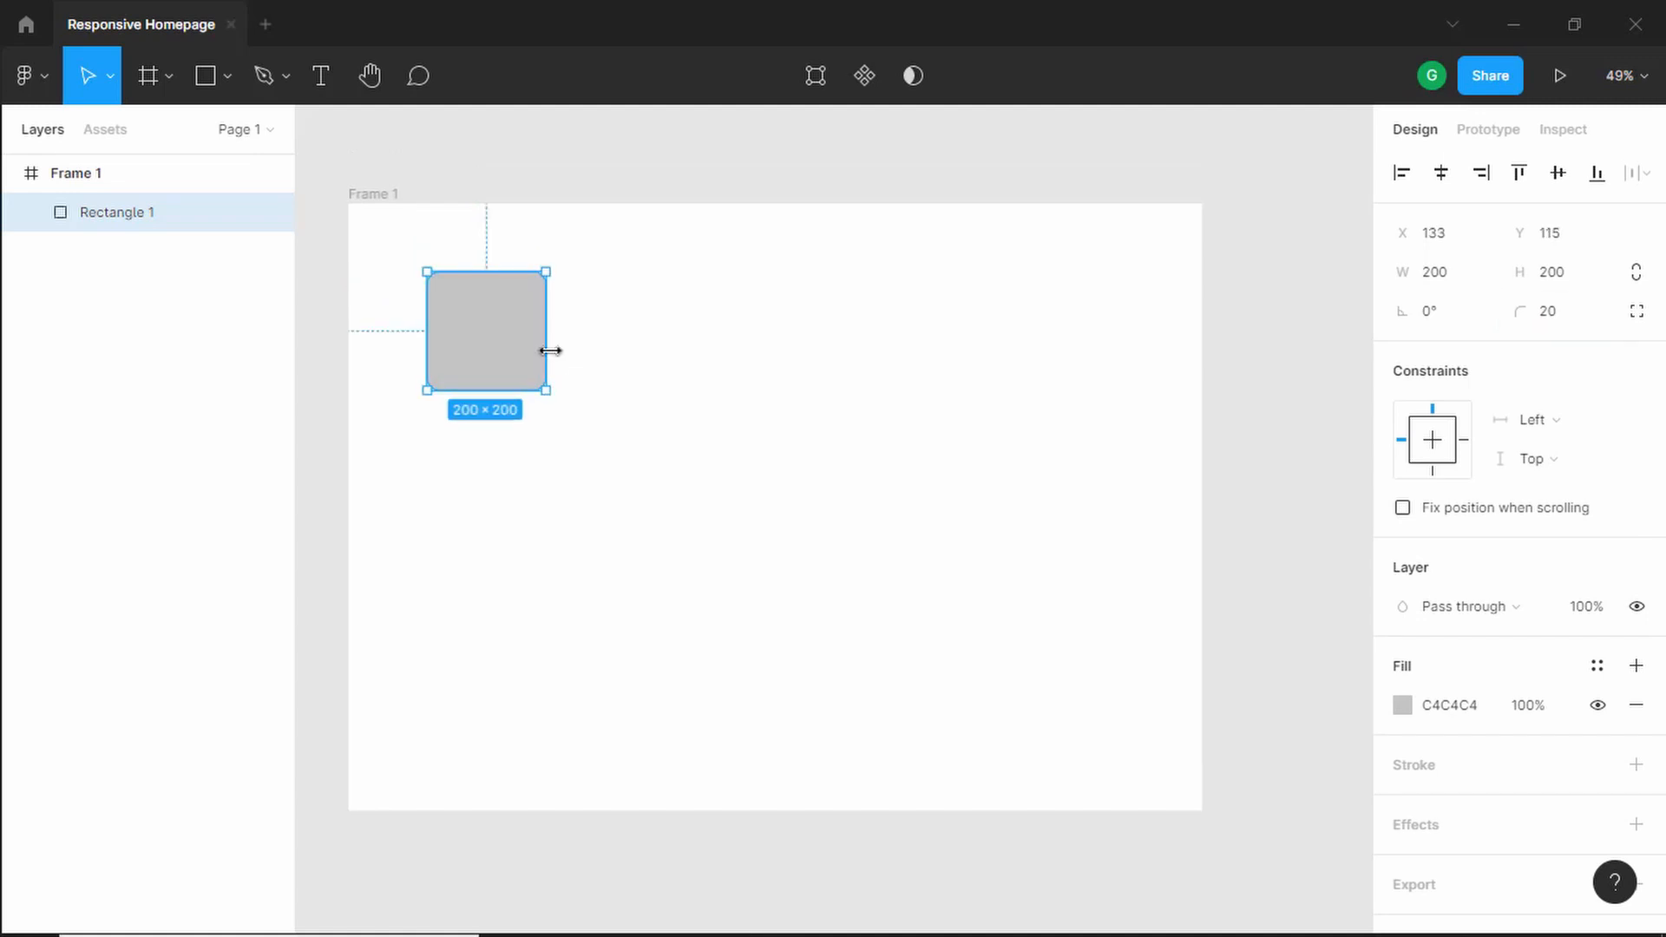
Step: Add a drop shadow to the rounded square and set its Y offset to 7
scroll(1543, 546, down, 1)
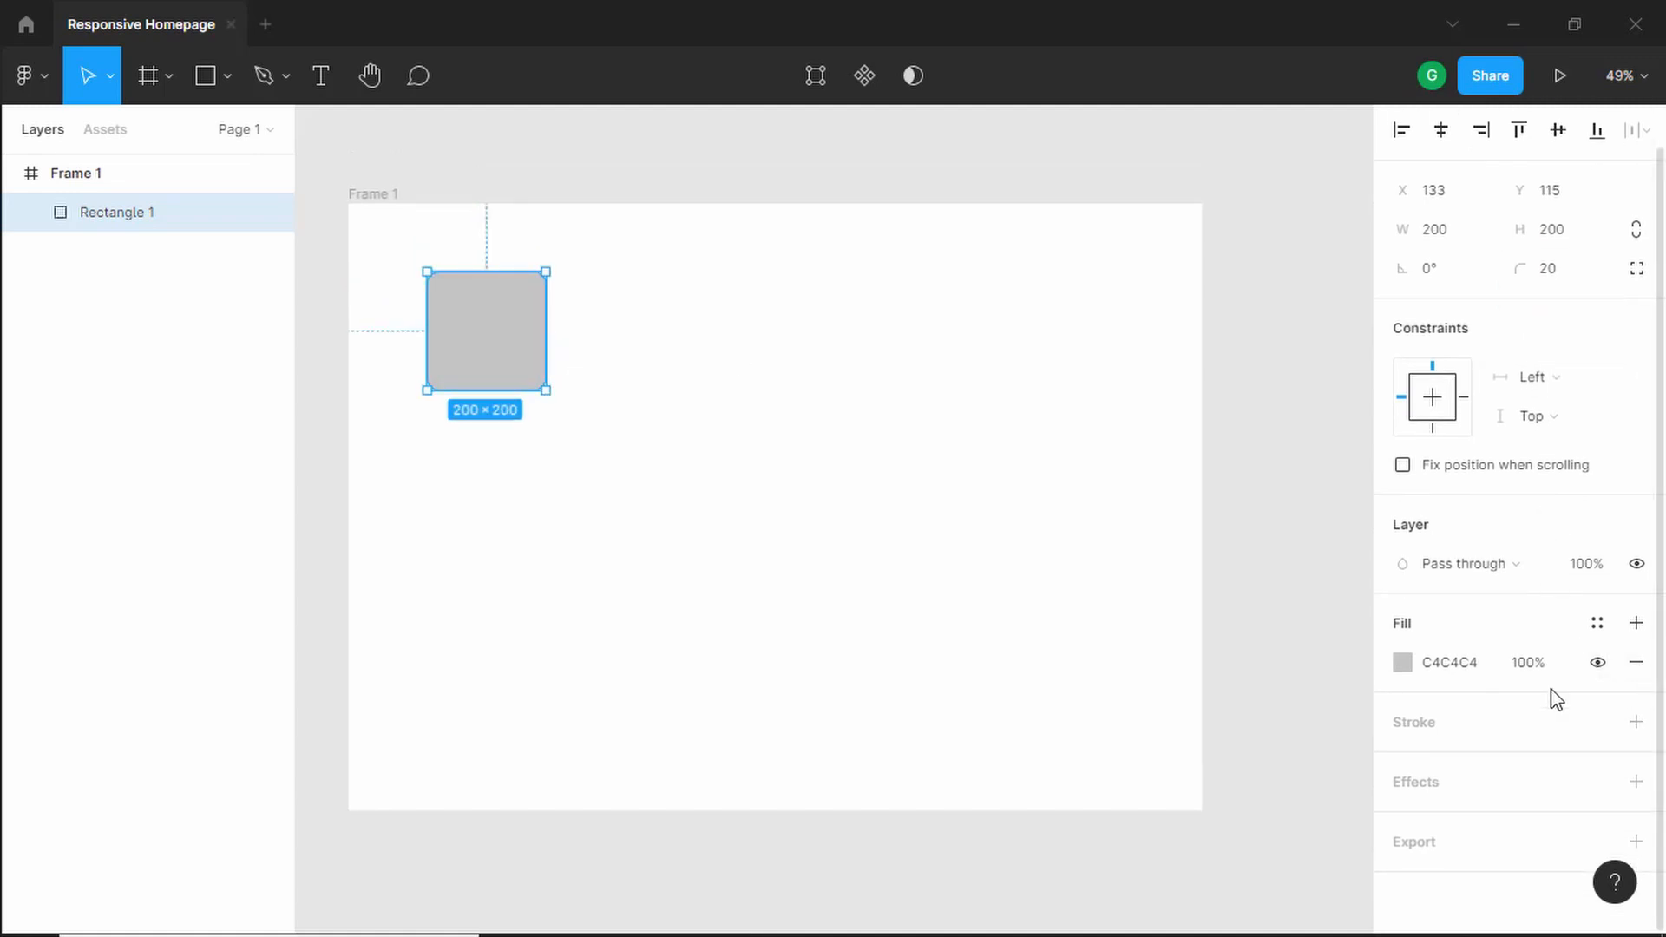
click(1641, 790)
scroll(1402, 785, down, 1)
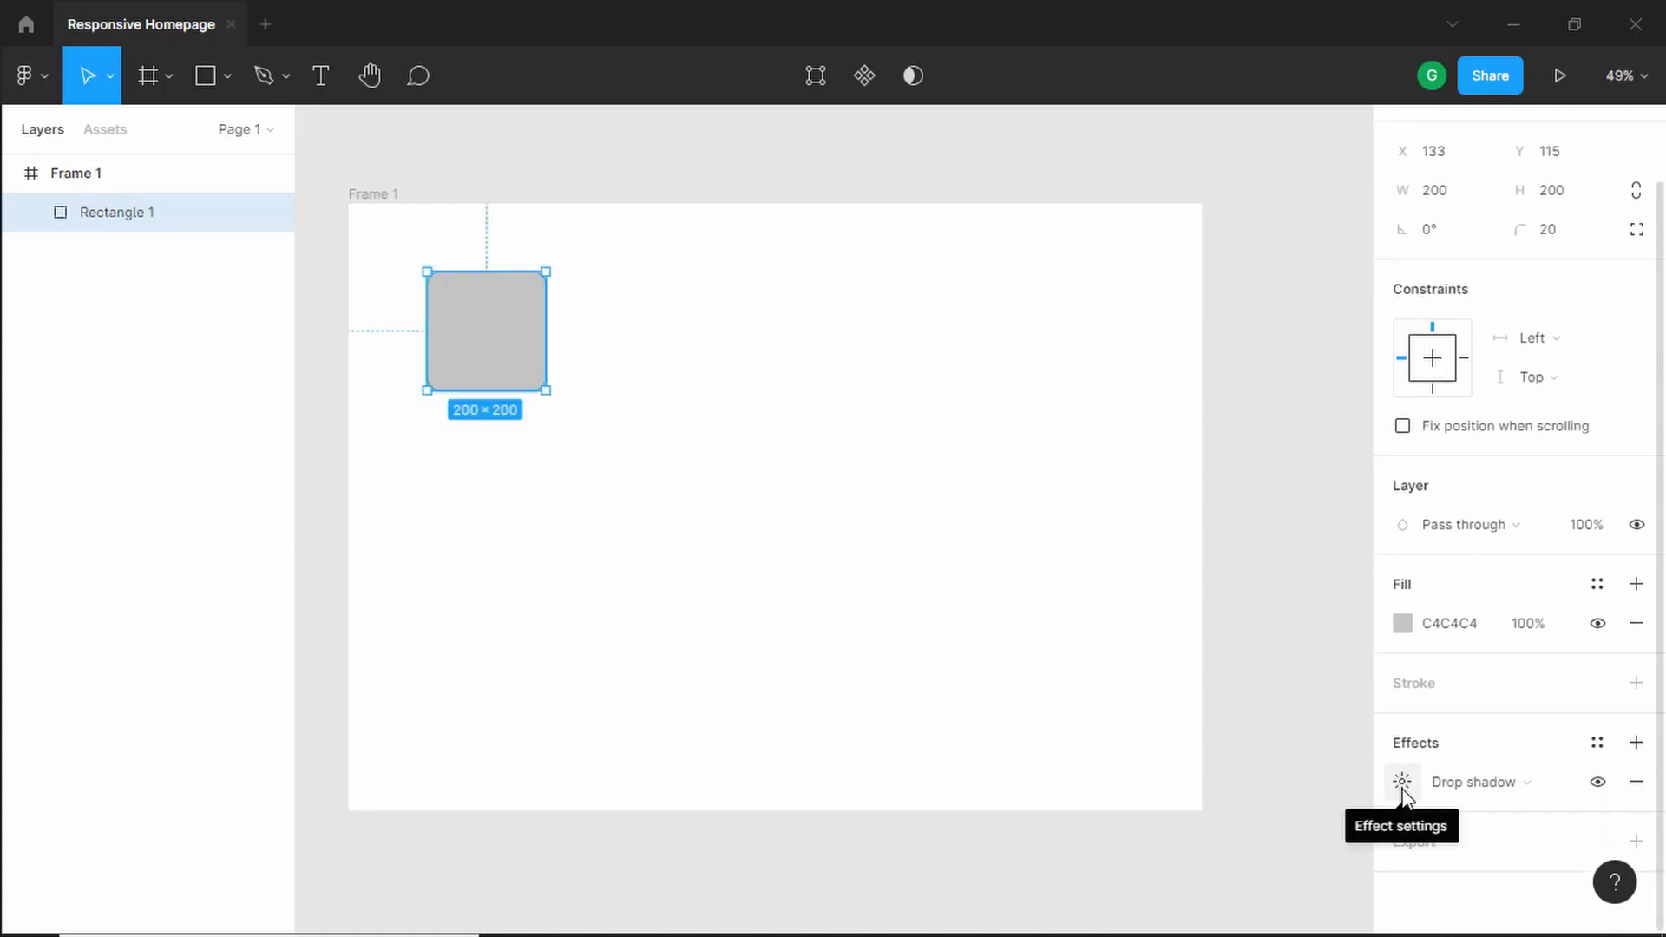
click(1402, 787)
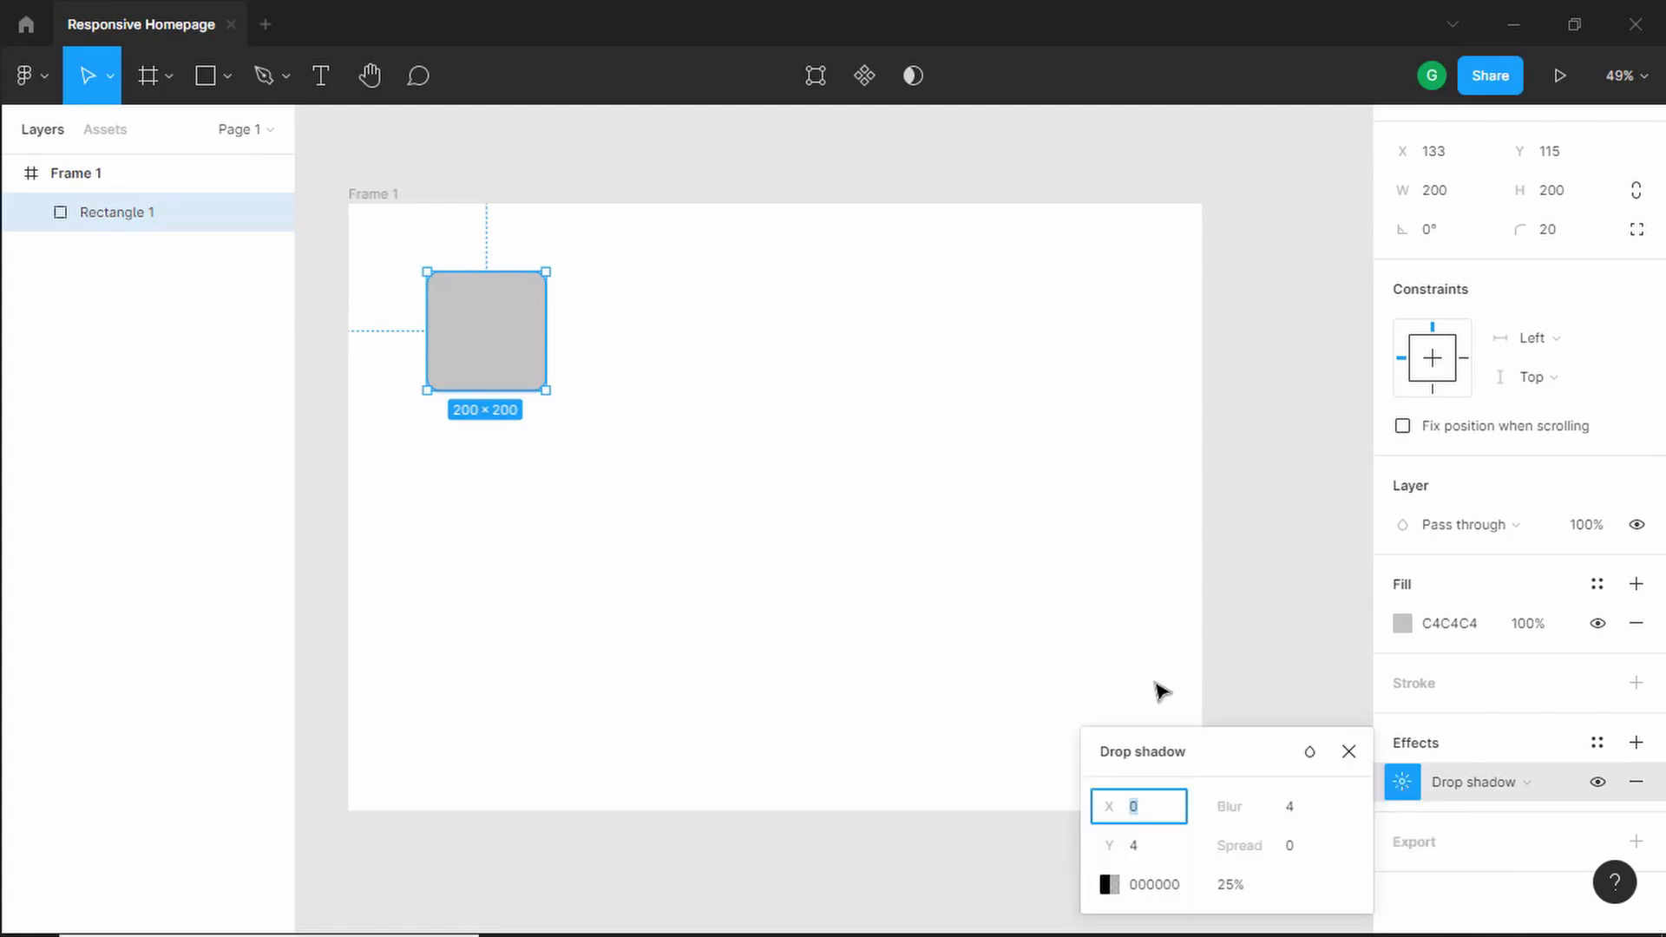
key(Tab)
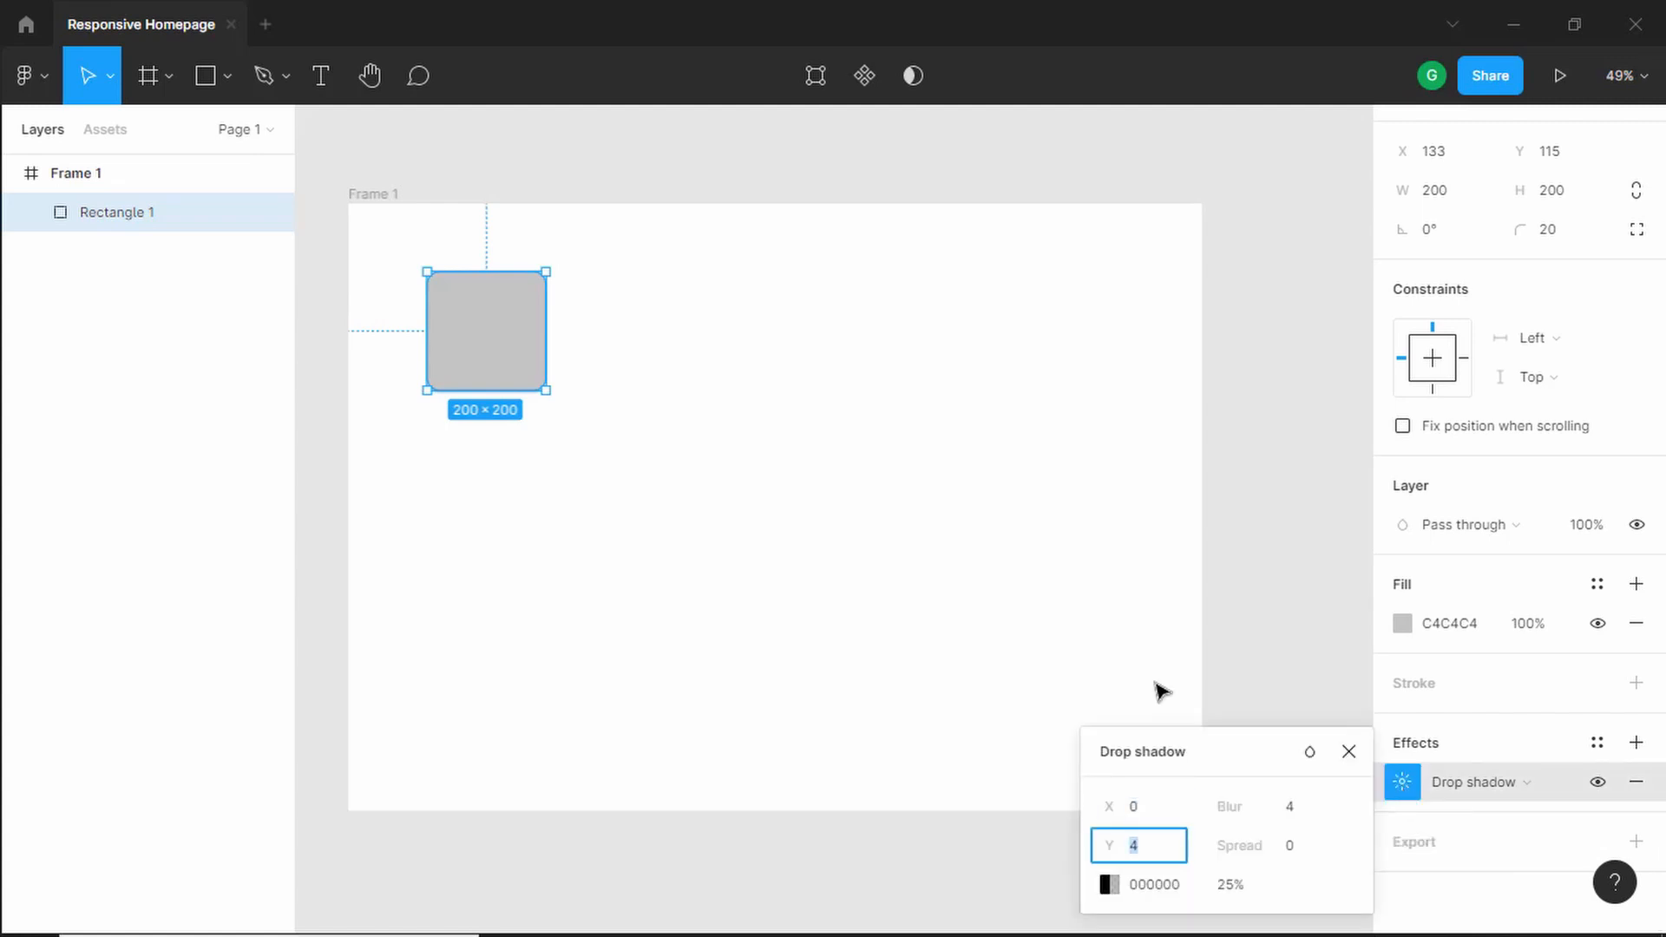
key(Up)
key(Up)
key(Up)
key(Tab)
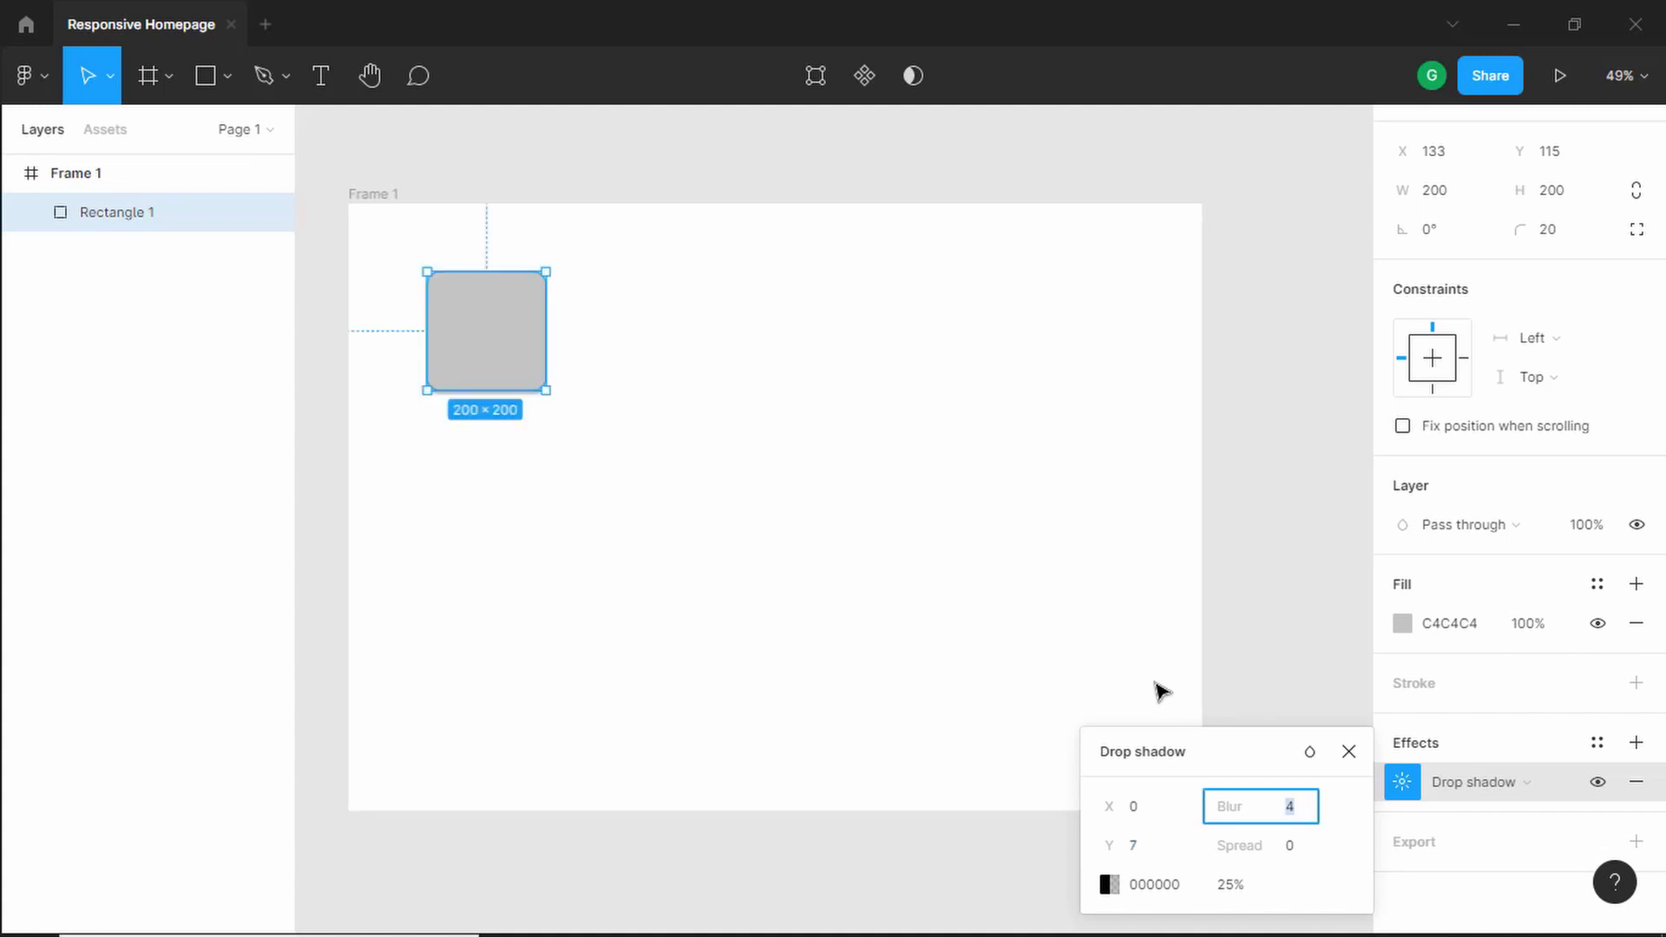
Step: Increase the drop shadow's blur to 16 and close the effect settings
key(Up)
key(Up)
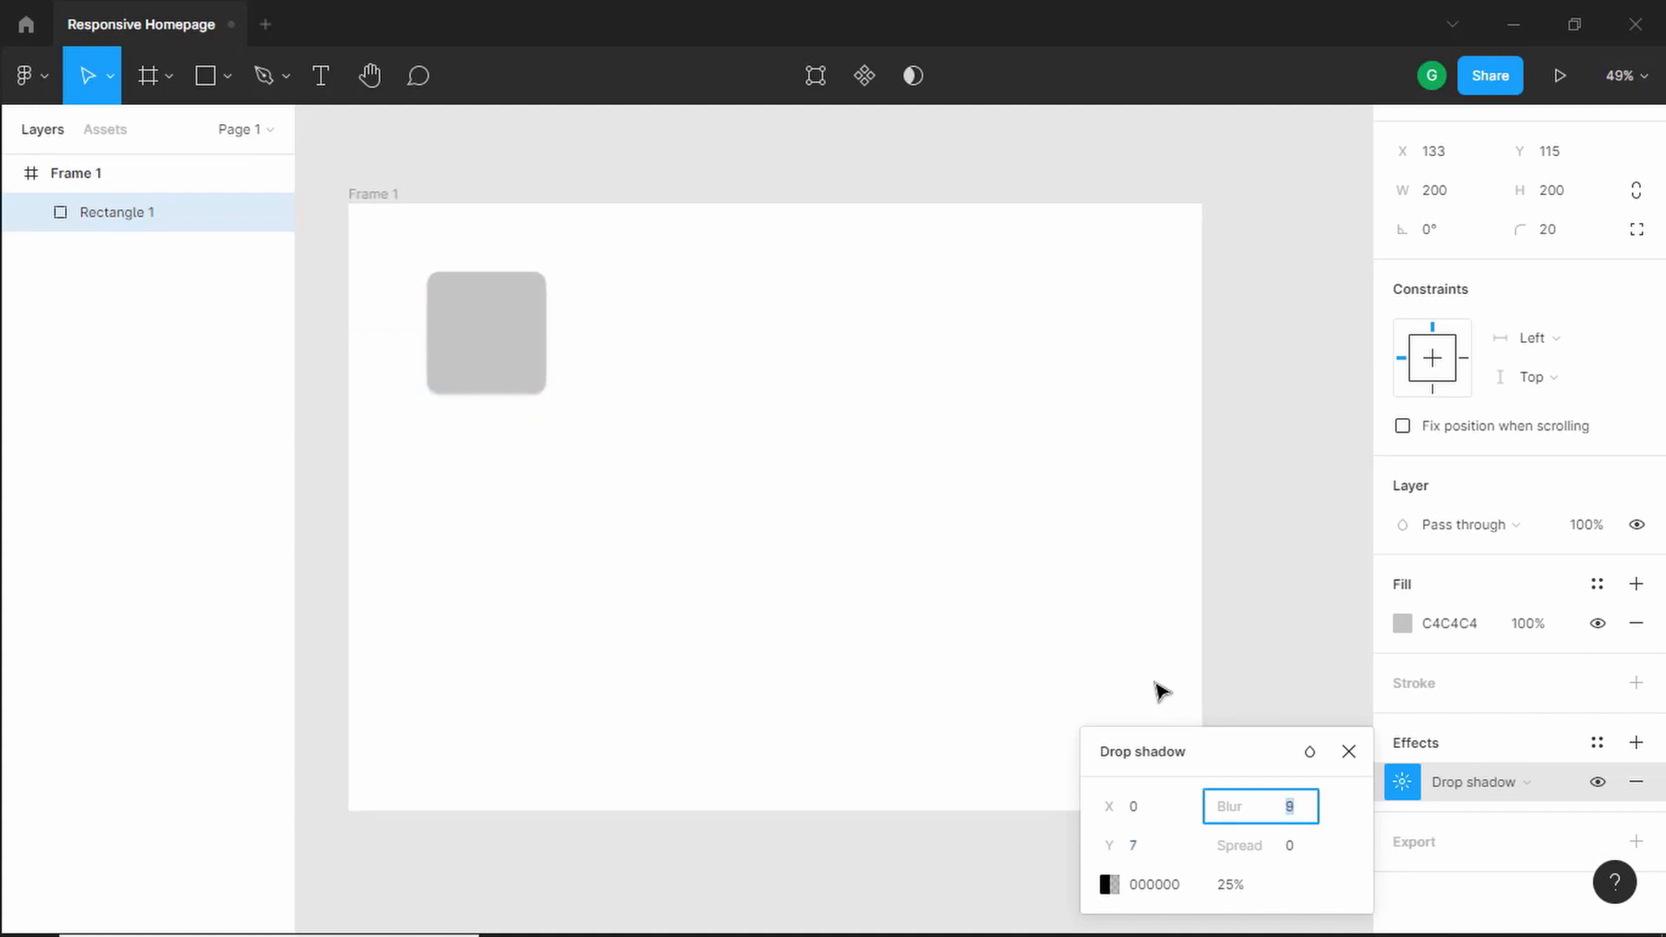
key(Up)
key(Up)
key(Up)
key(Up)
key(Up)
key(Tab)
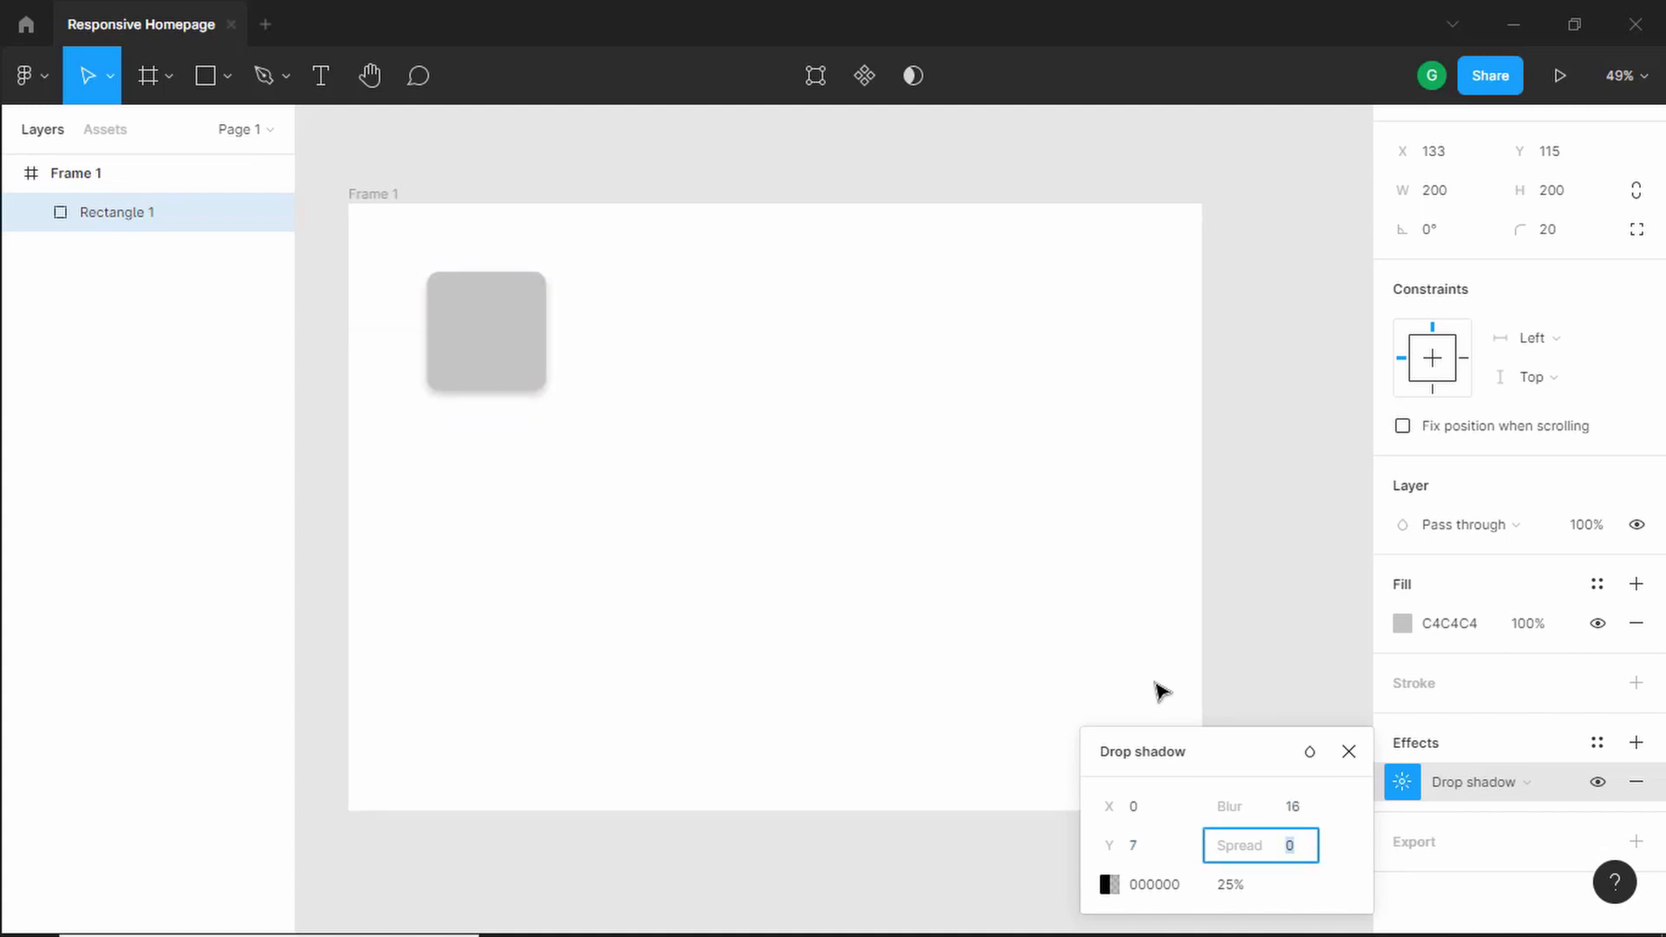
click(1348, 751)
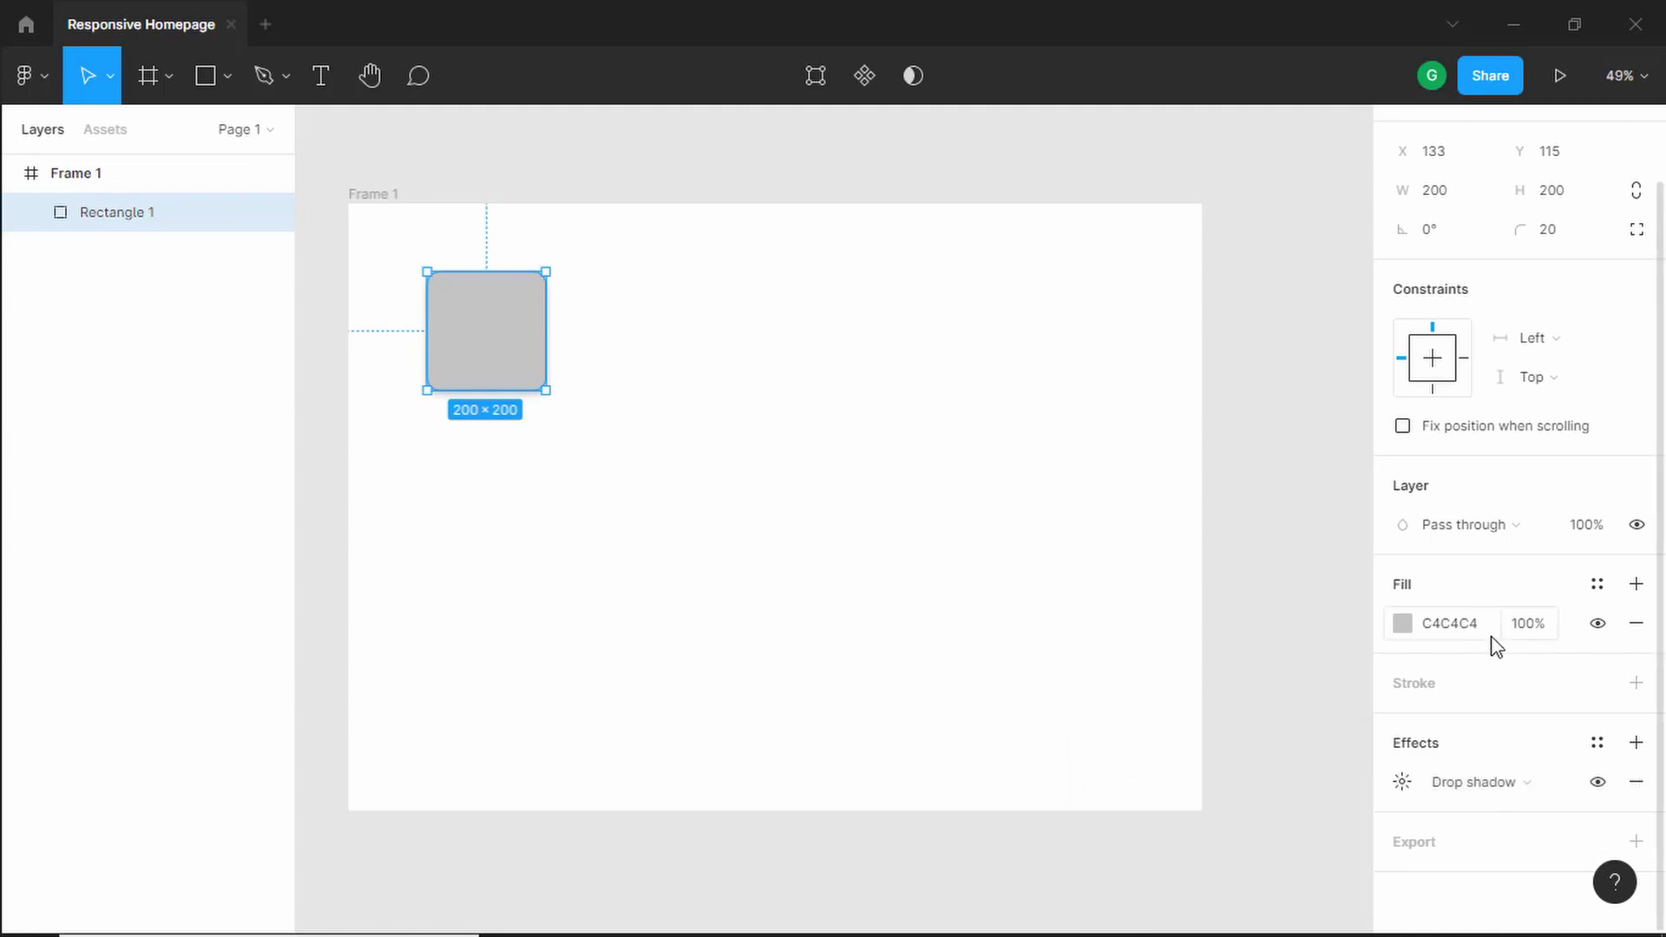
Step: Set the square's fill colour to DA722C and compare it with the Desktop.png reference design
click(1463, 630)
text(c)
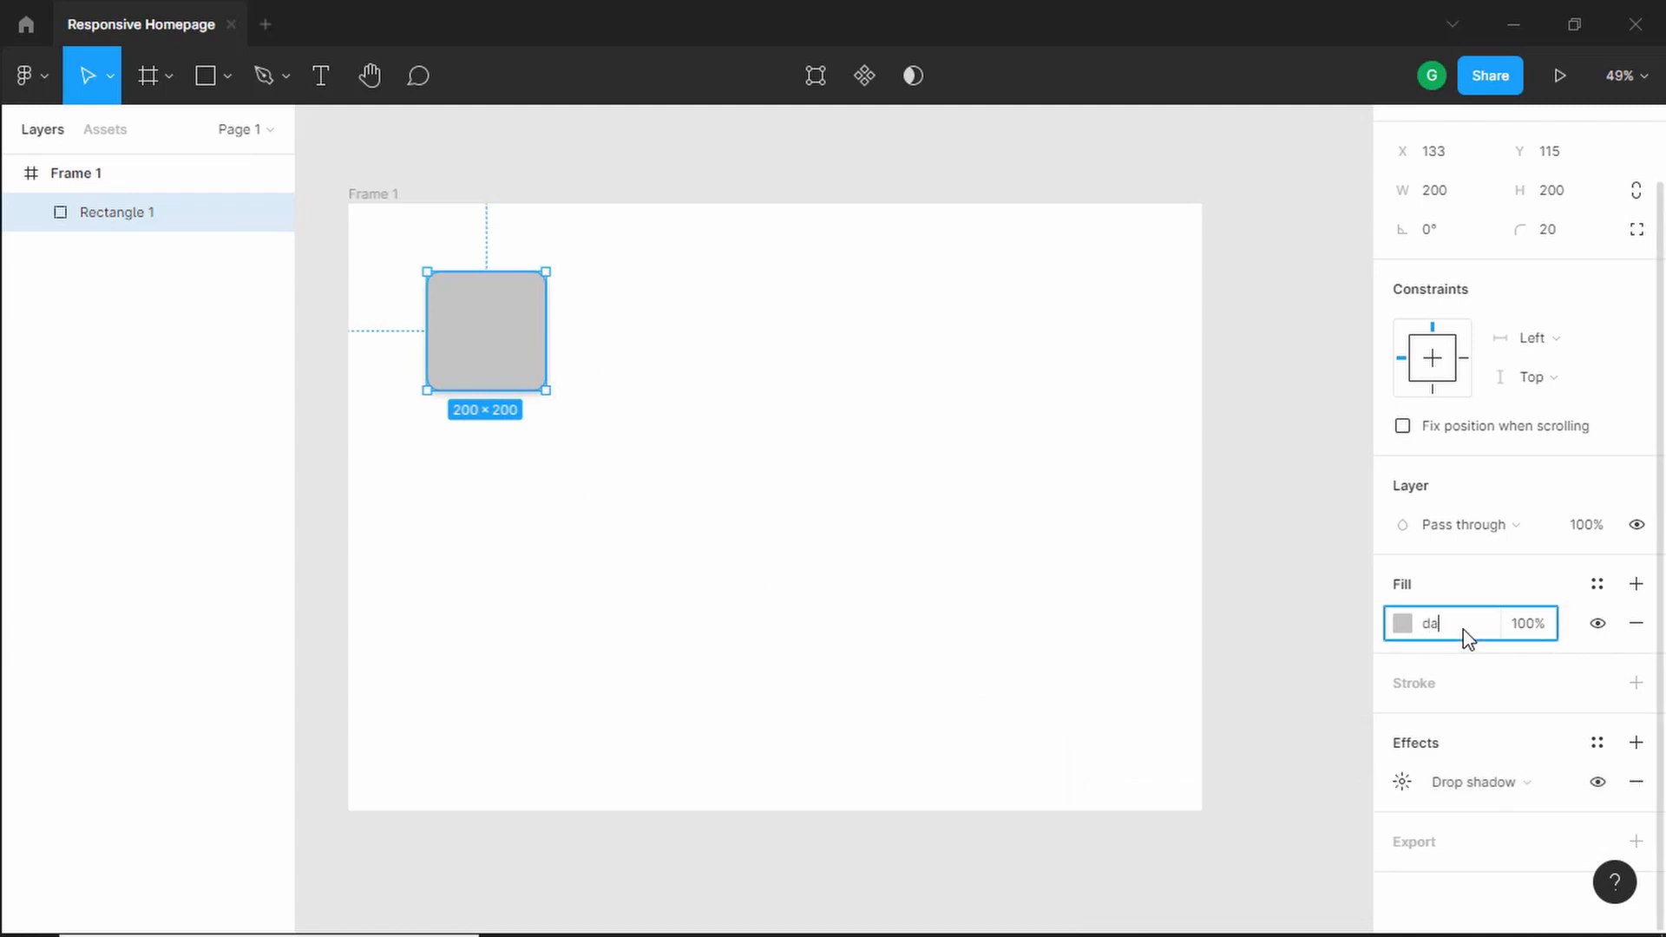
key(Return)
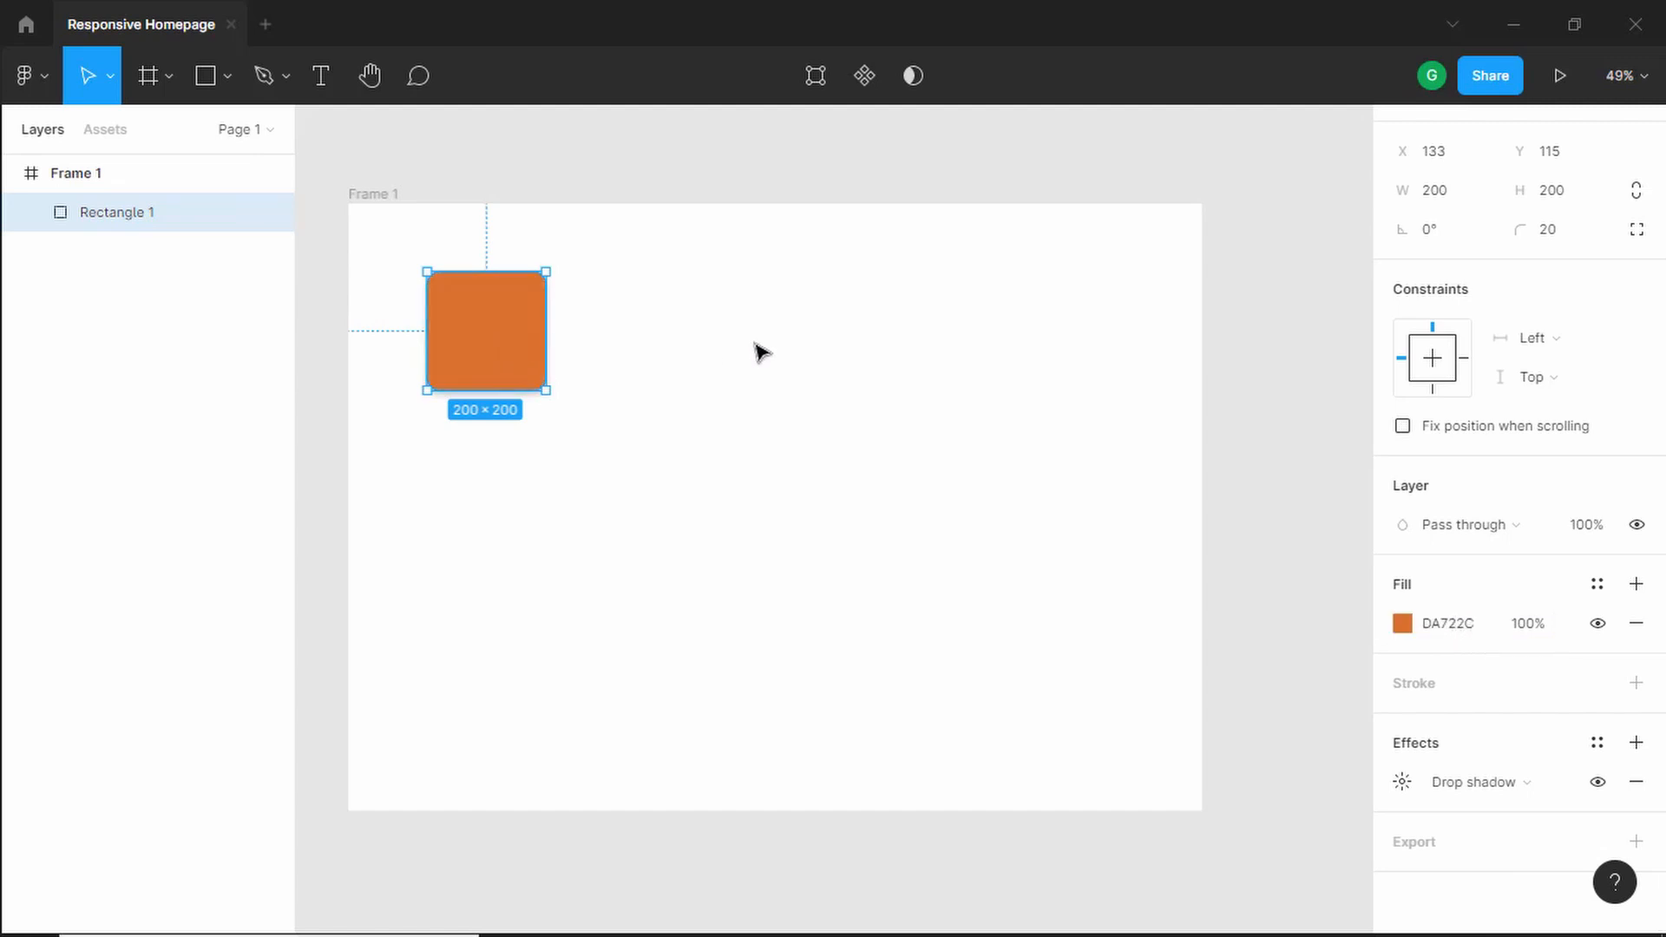
key(alt+Tab)
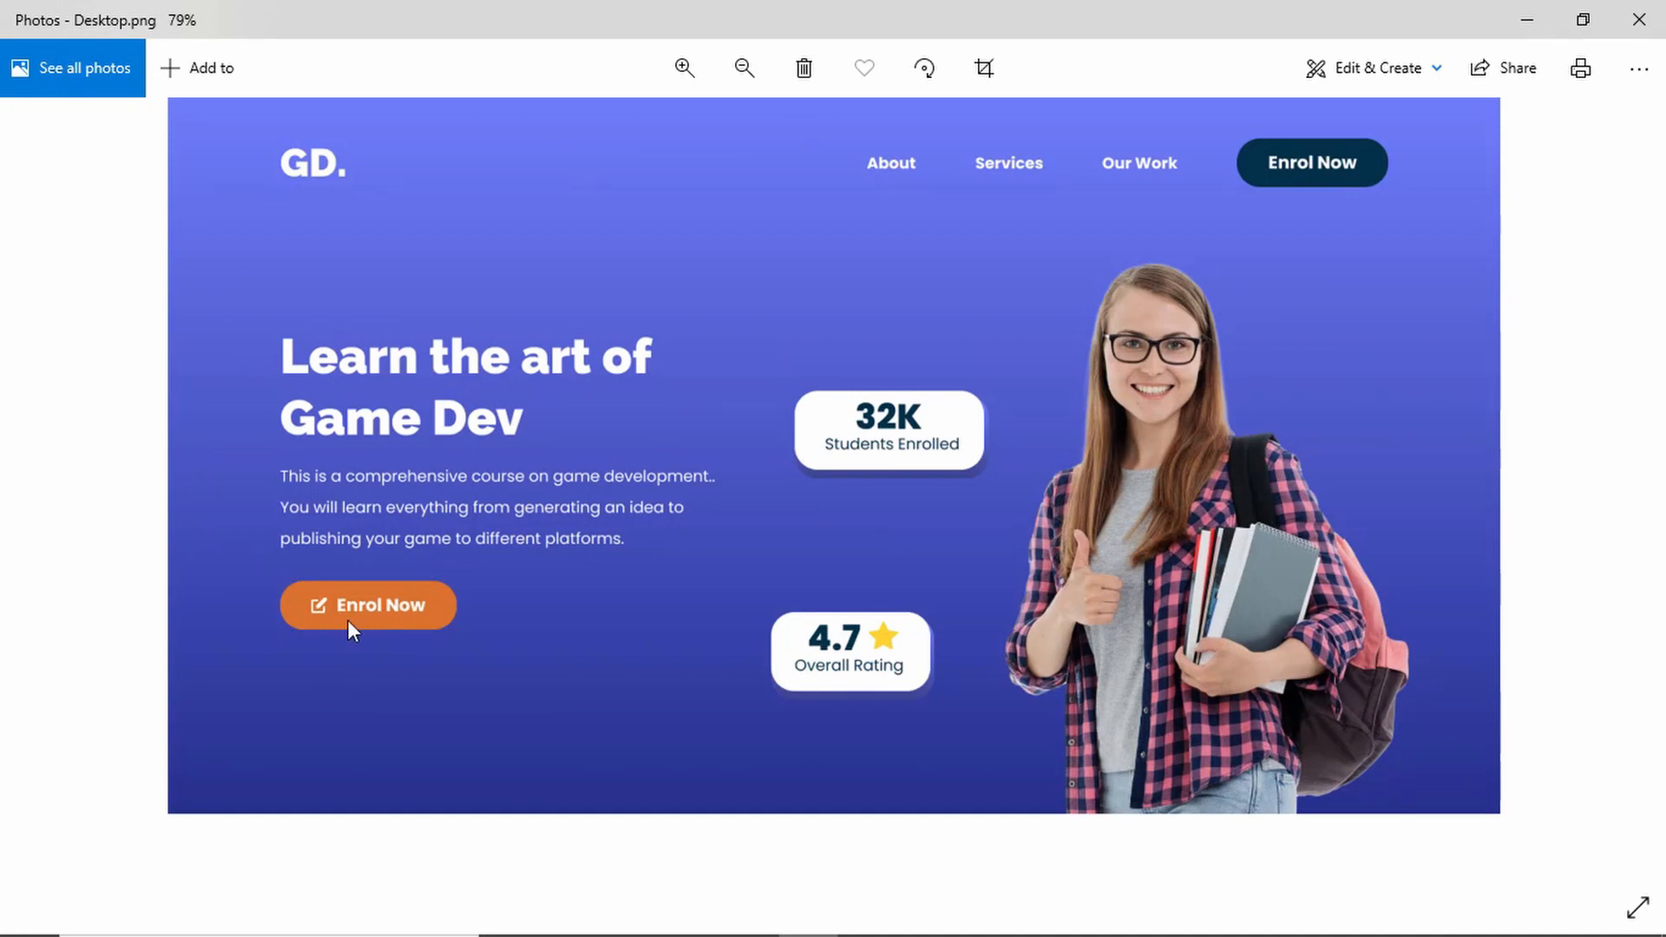
key(alt+Tab)
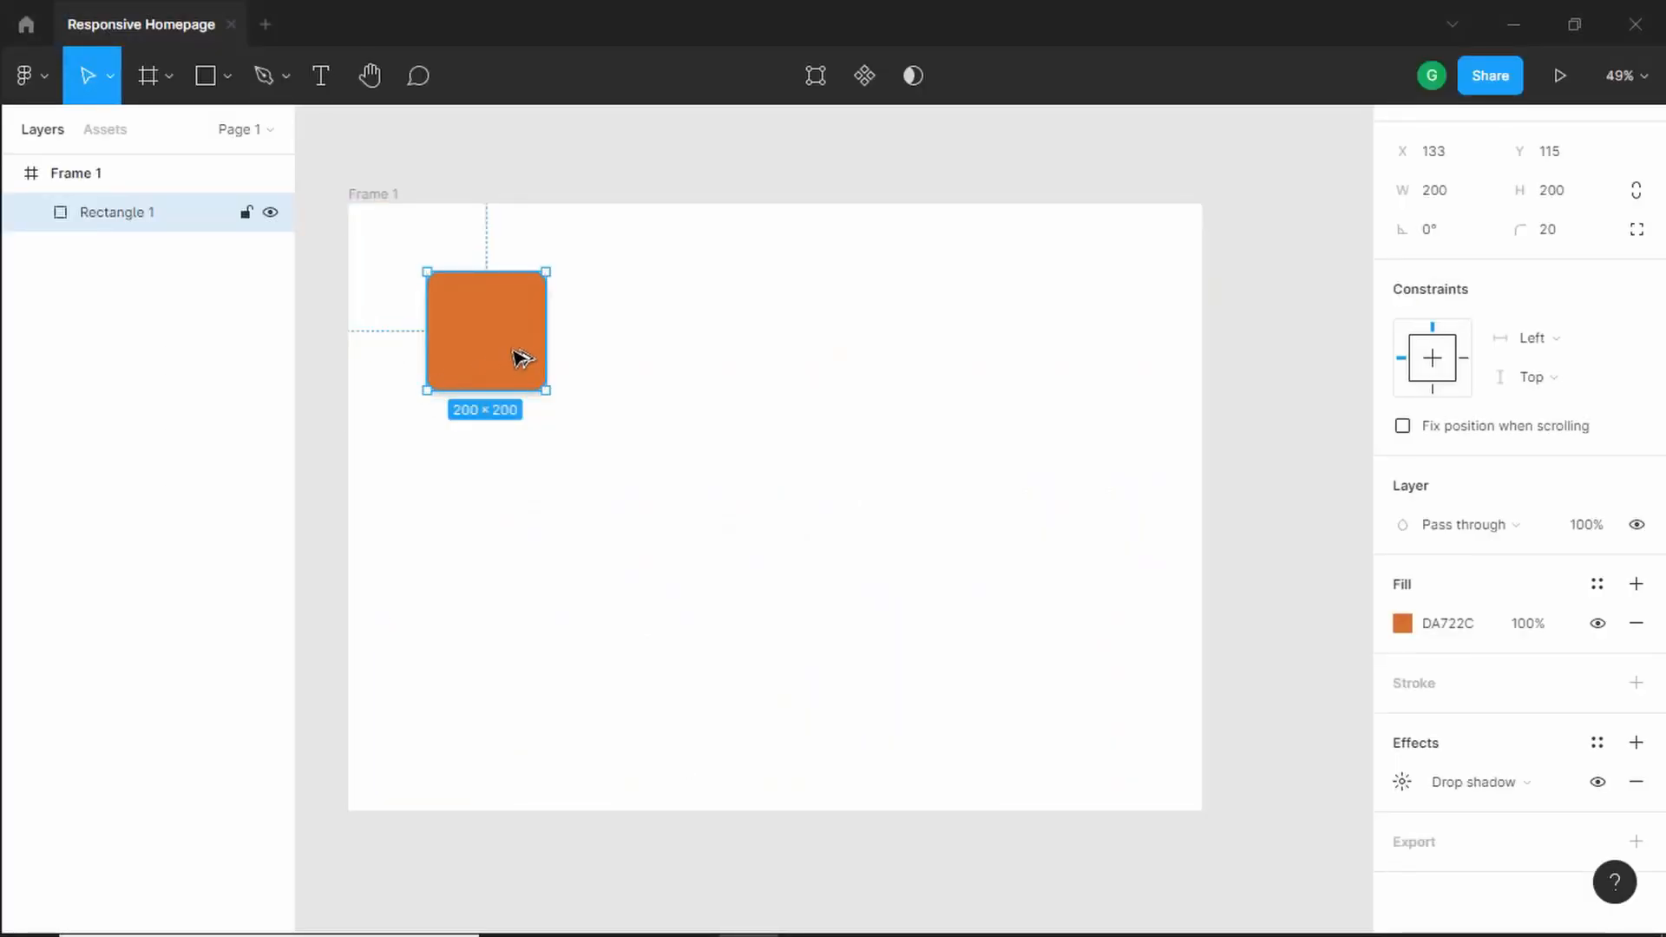
Step: Duplicate the orange square horizontally to about X 458 and set the copy's fill to 057ADA
drag(491, 353, 682, 364)
click(1450, 625)
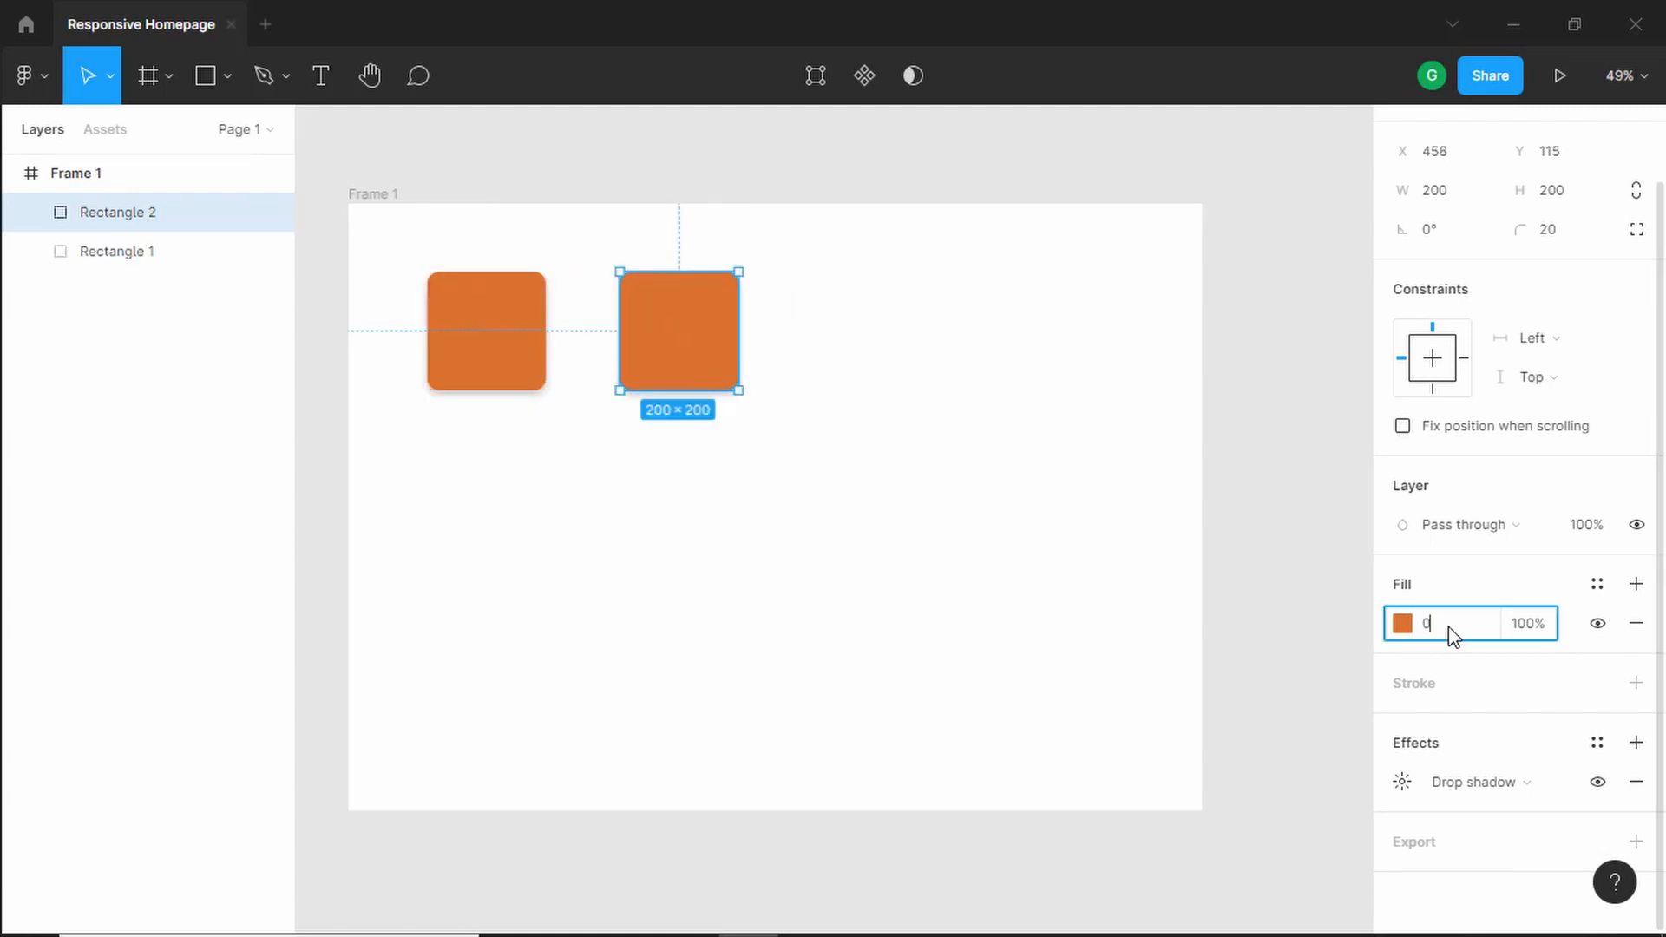
text(057ada)
key(Return)
Step: Duplicate the blue square horizontally to about X 783 and set the copy's fill to E8F7FB
drag(717, 346, 913, 343)
click(1449, 621)
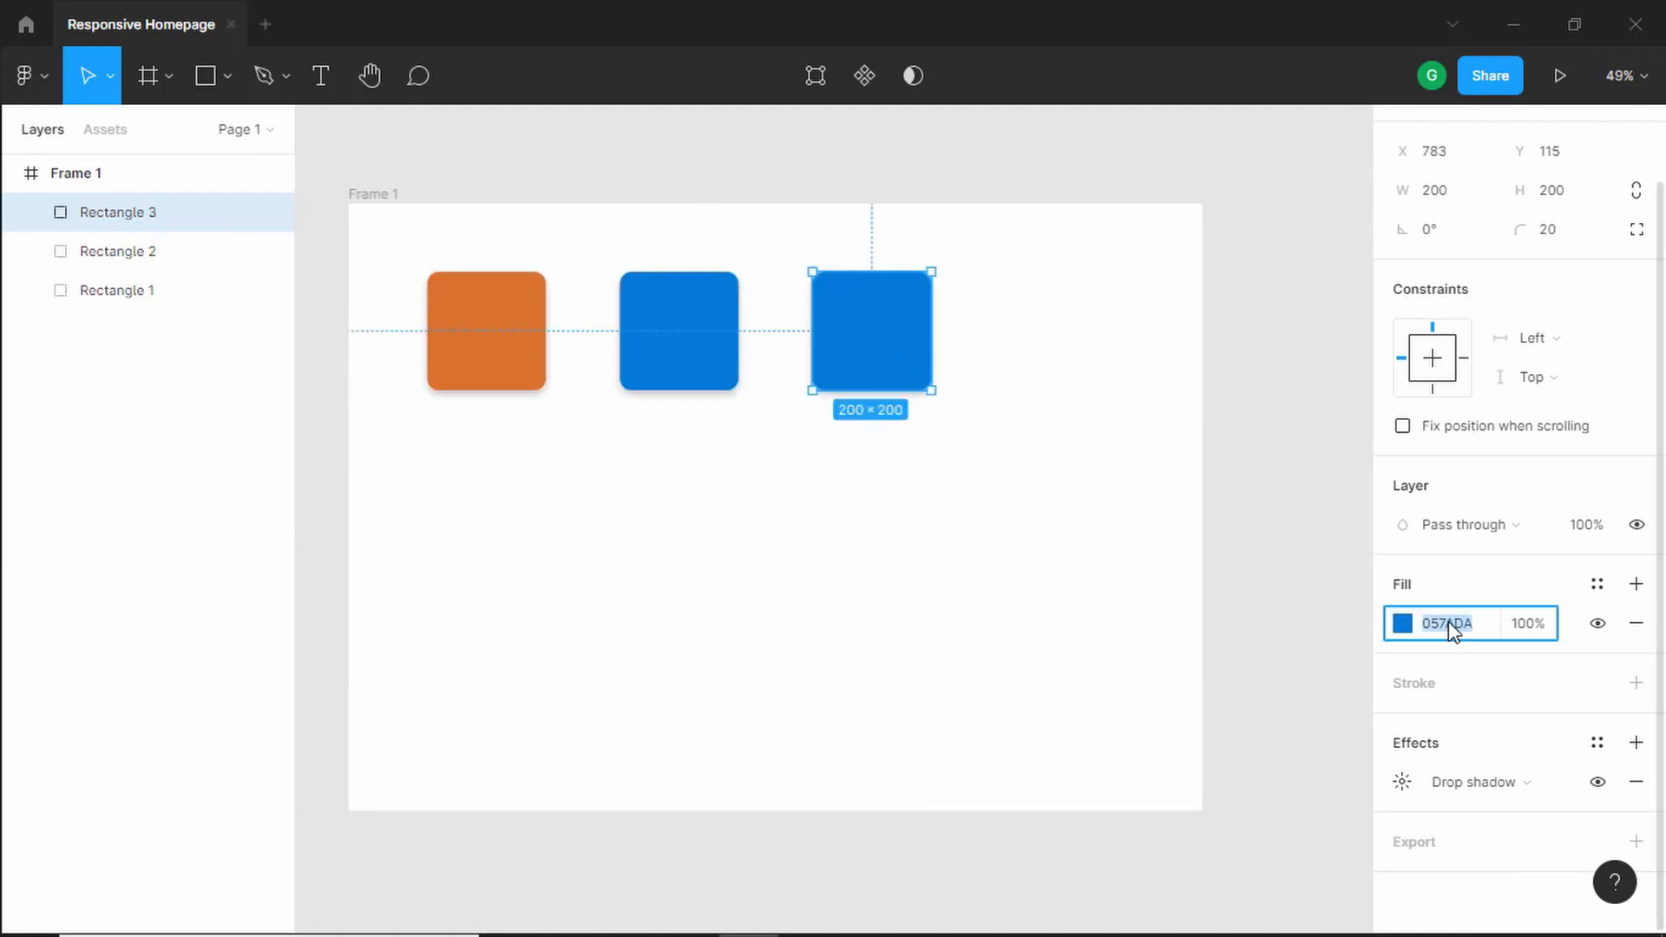
text(e7f1fb)
click(444, 520)
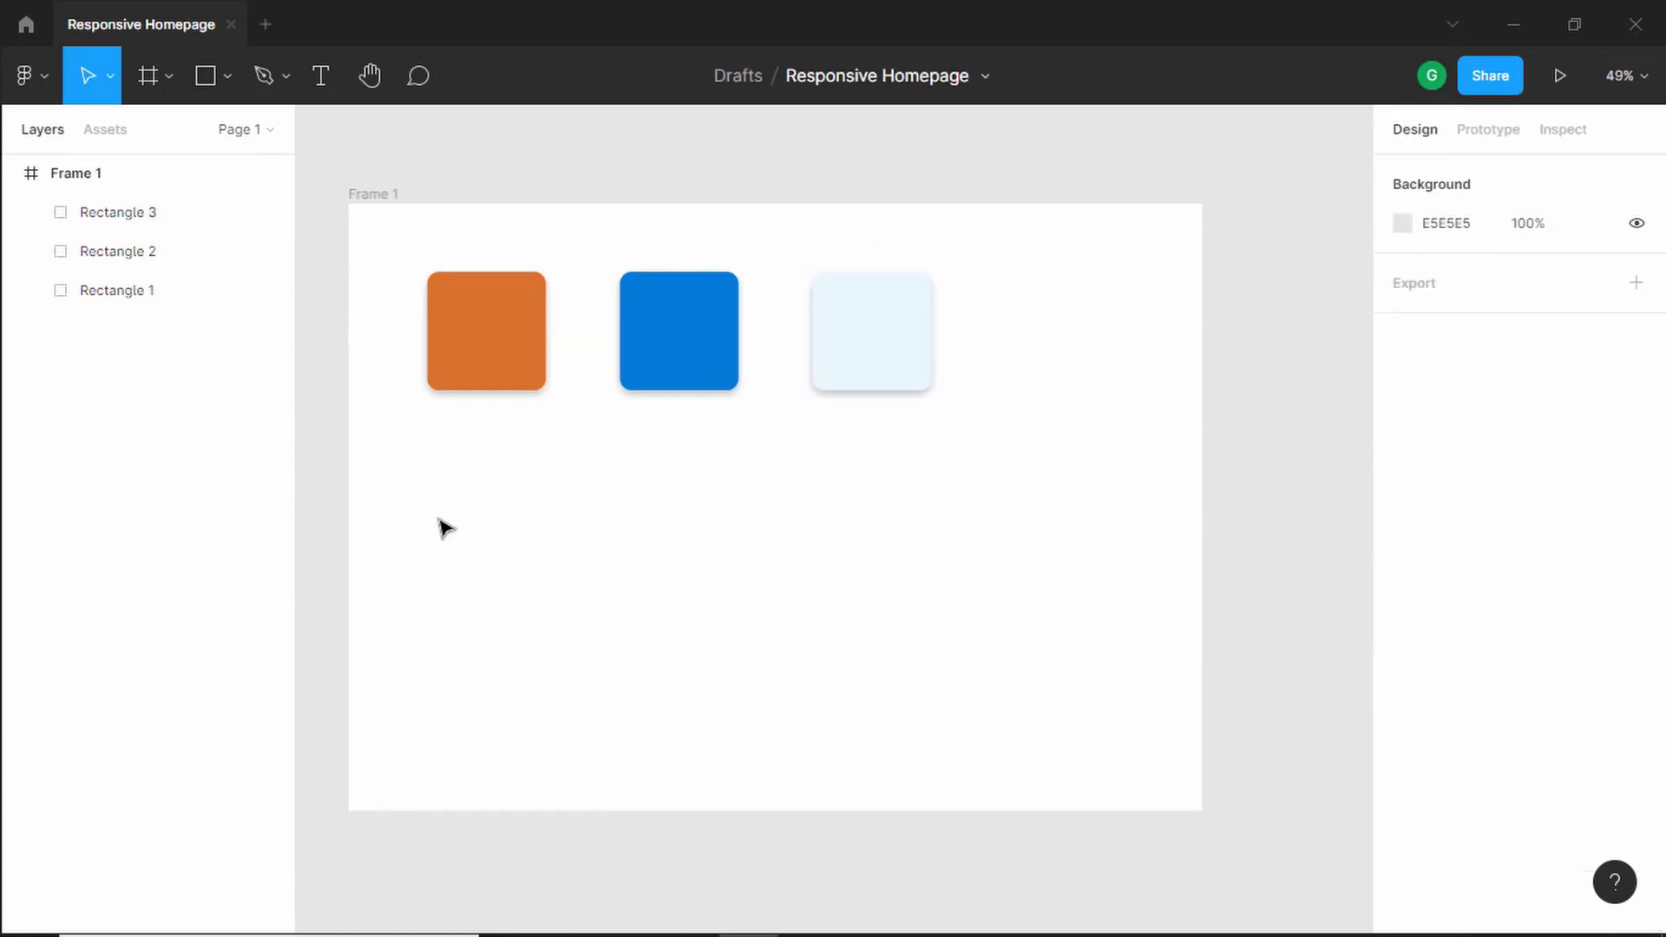
Step: Duplicate the row of three squares straight down to about Y 412
drag(443, 520, 935, 328)
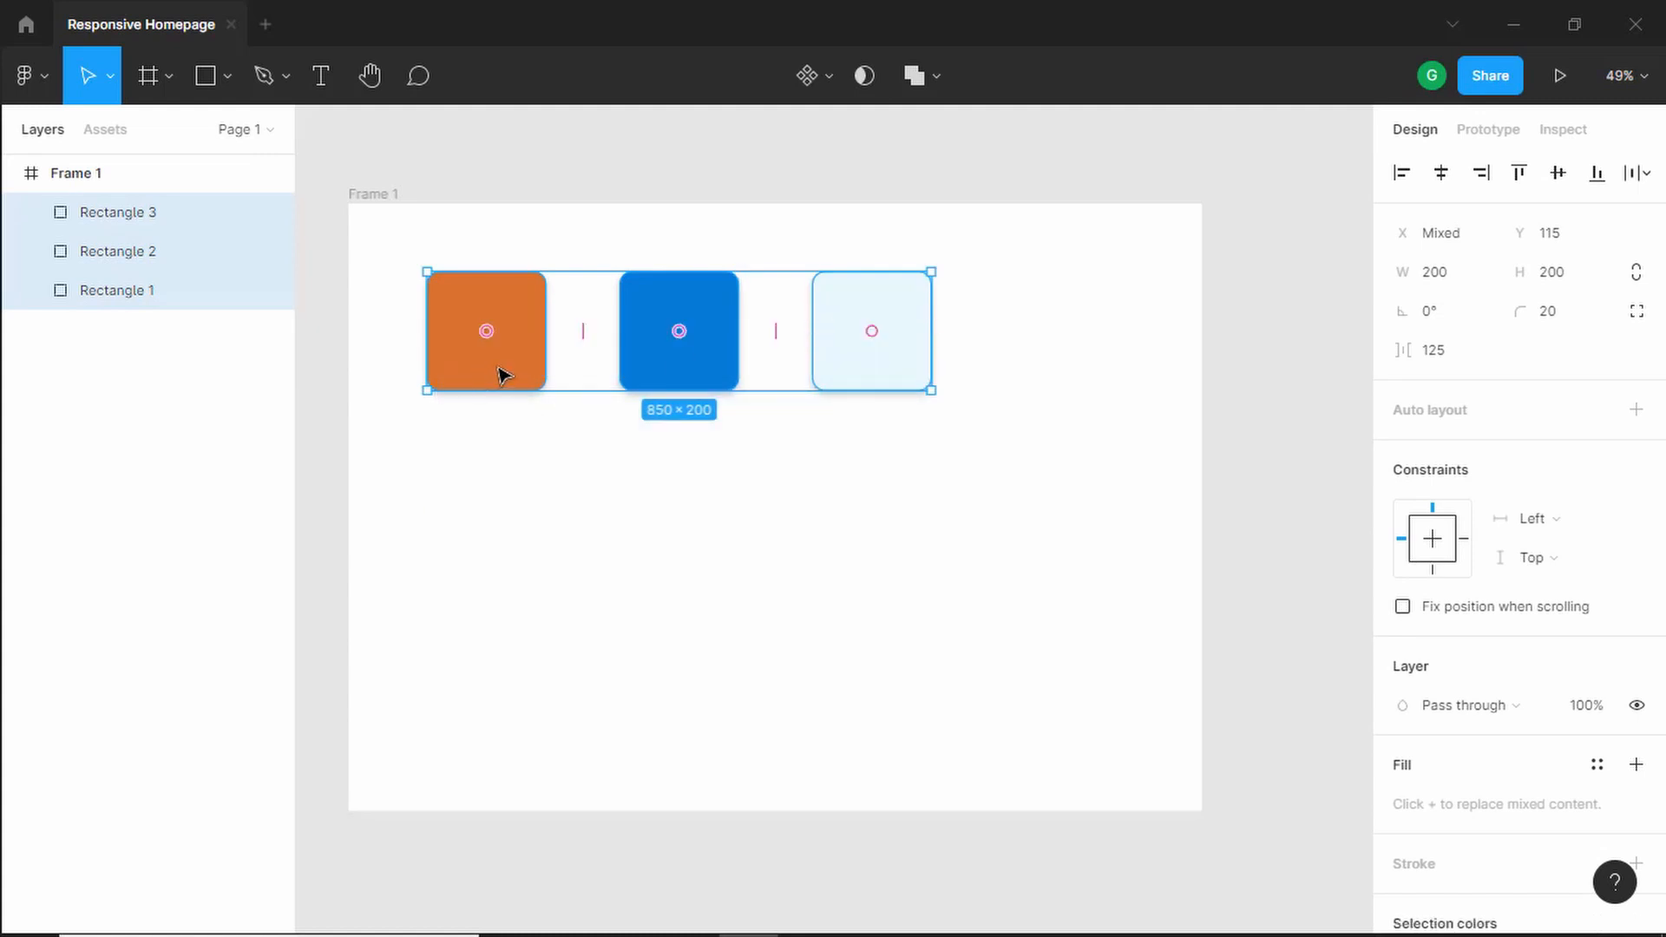
drag(502, 373, 512, 553)
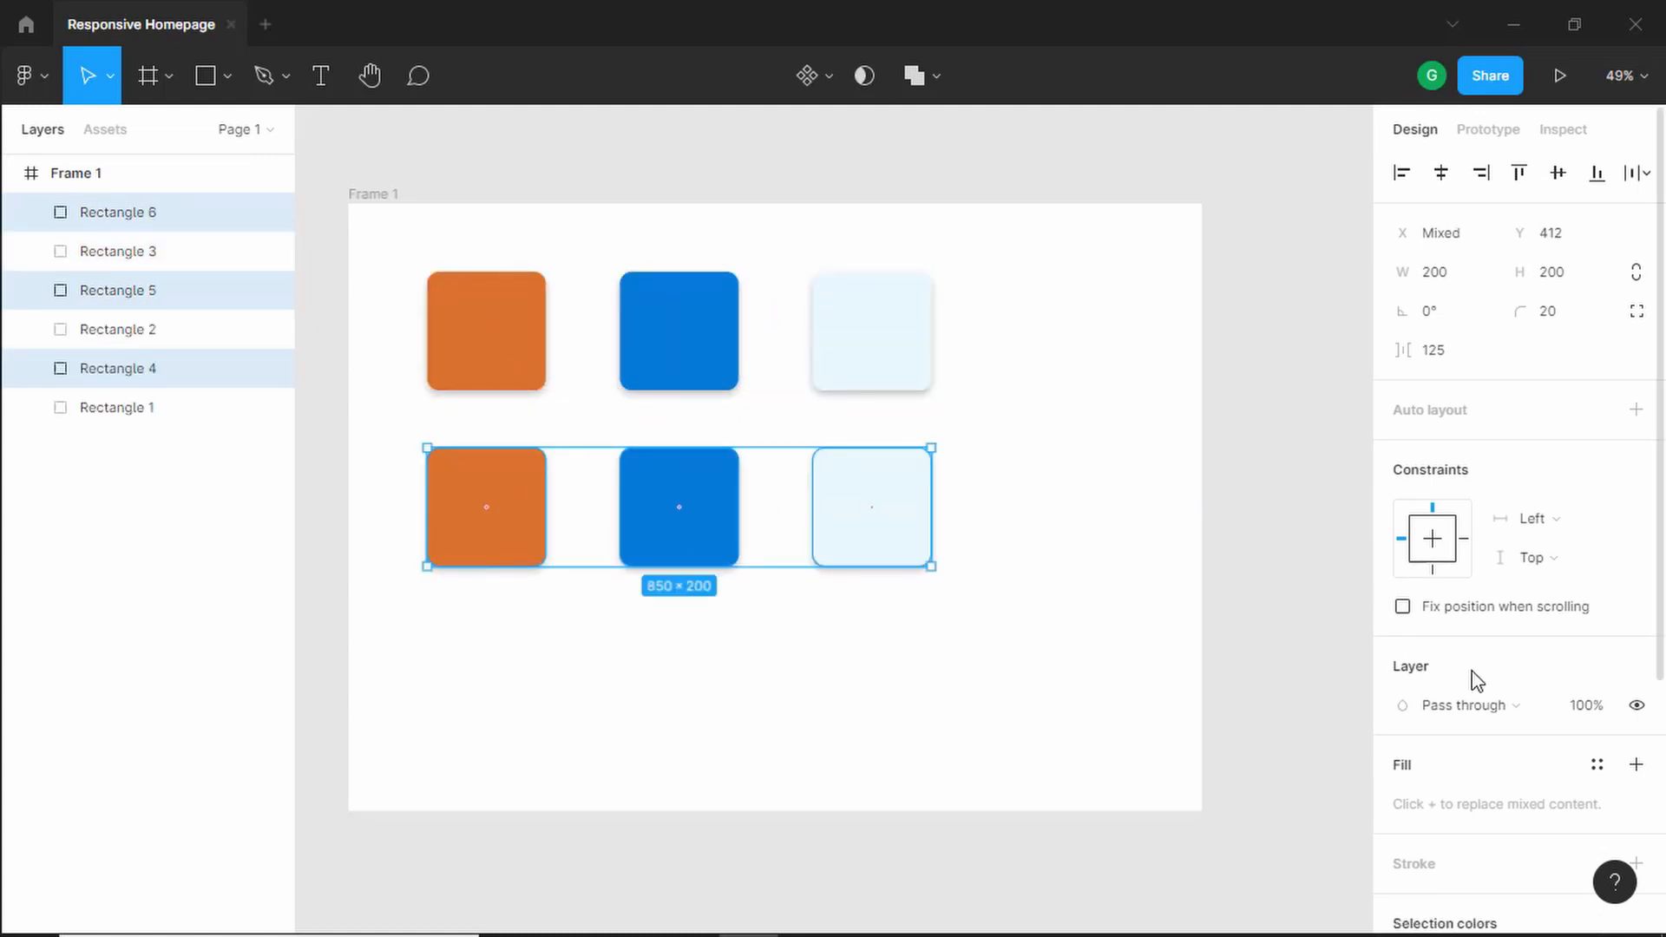
key(Escape)
Step: Set the fill of the lower row's orange square to 023047
click(535, 543)
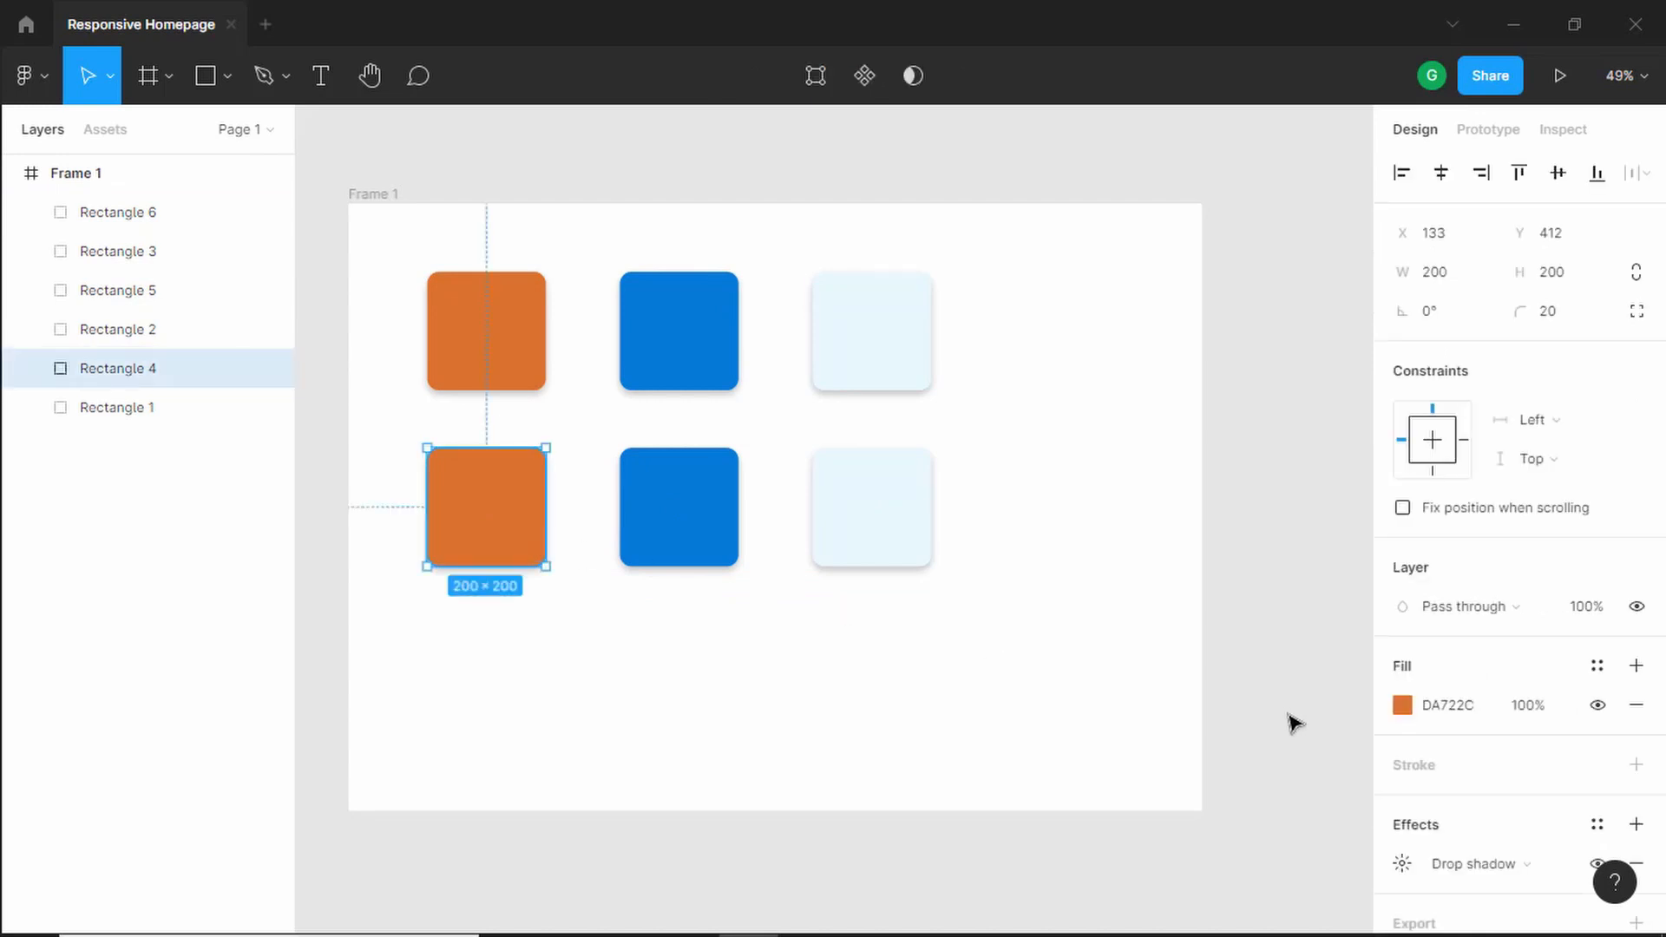
click(1445, 703)
text(0)
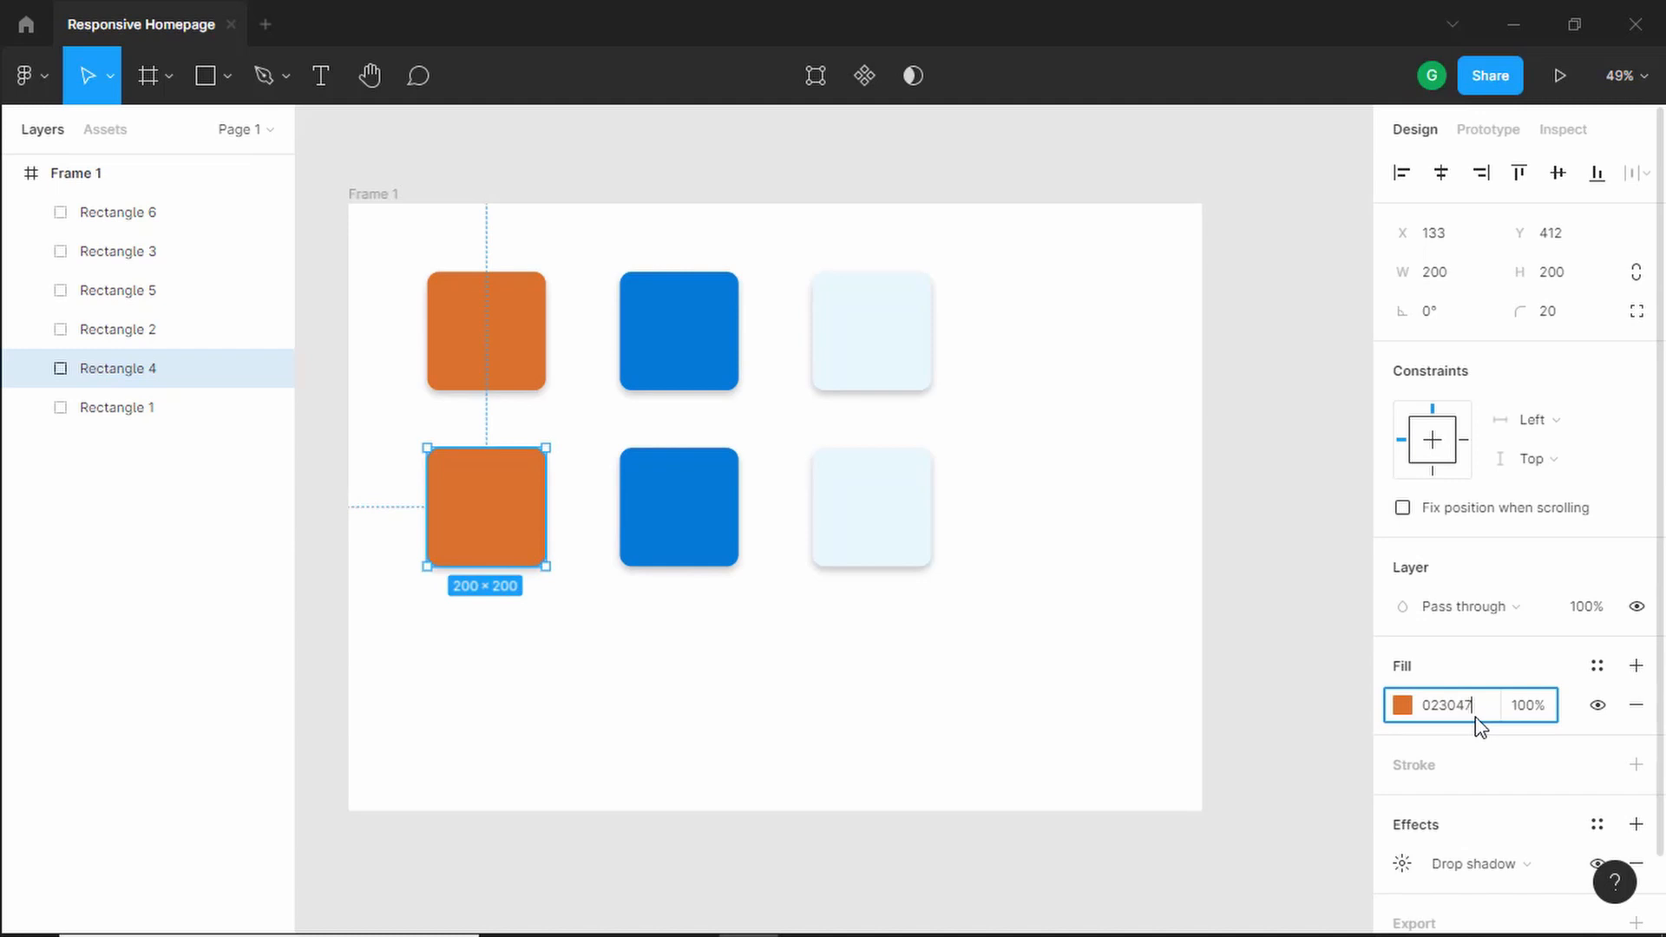
text(23047)
key(Return)
Step: Change the fill of the lower row's middle square to a near-black colour
click(689, 510)
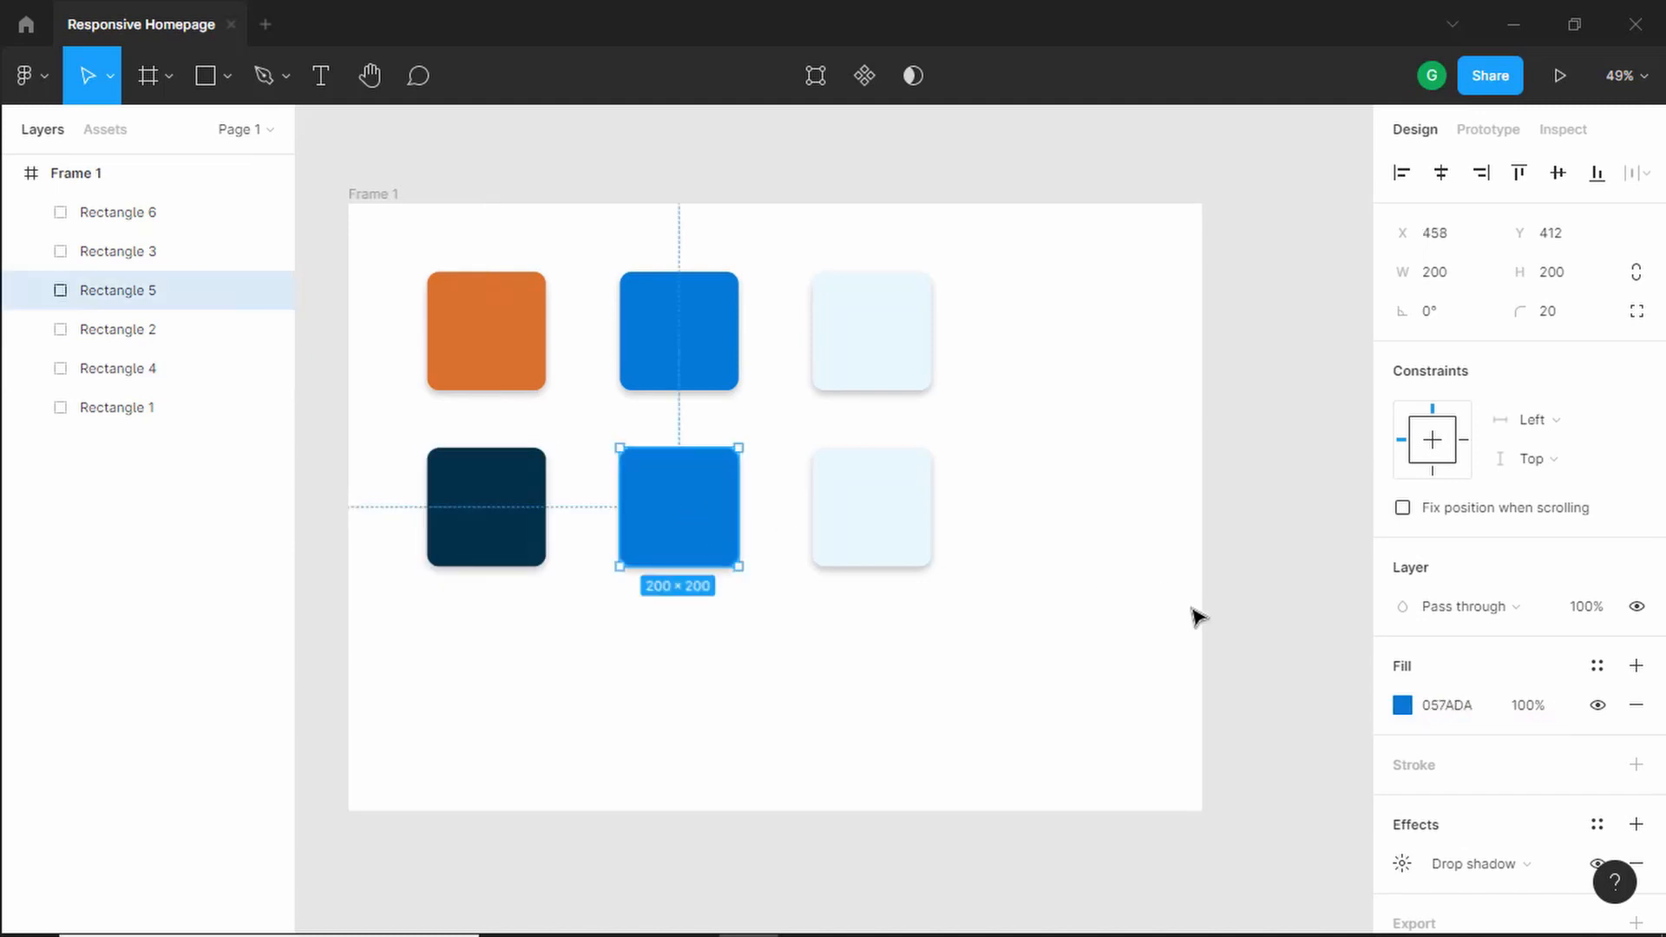
click(1445, 704)
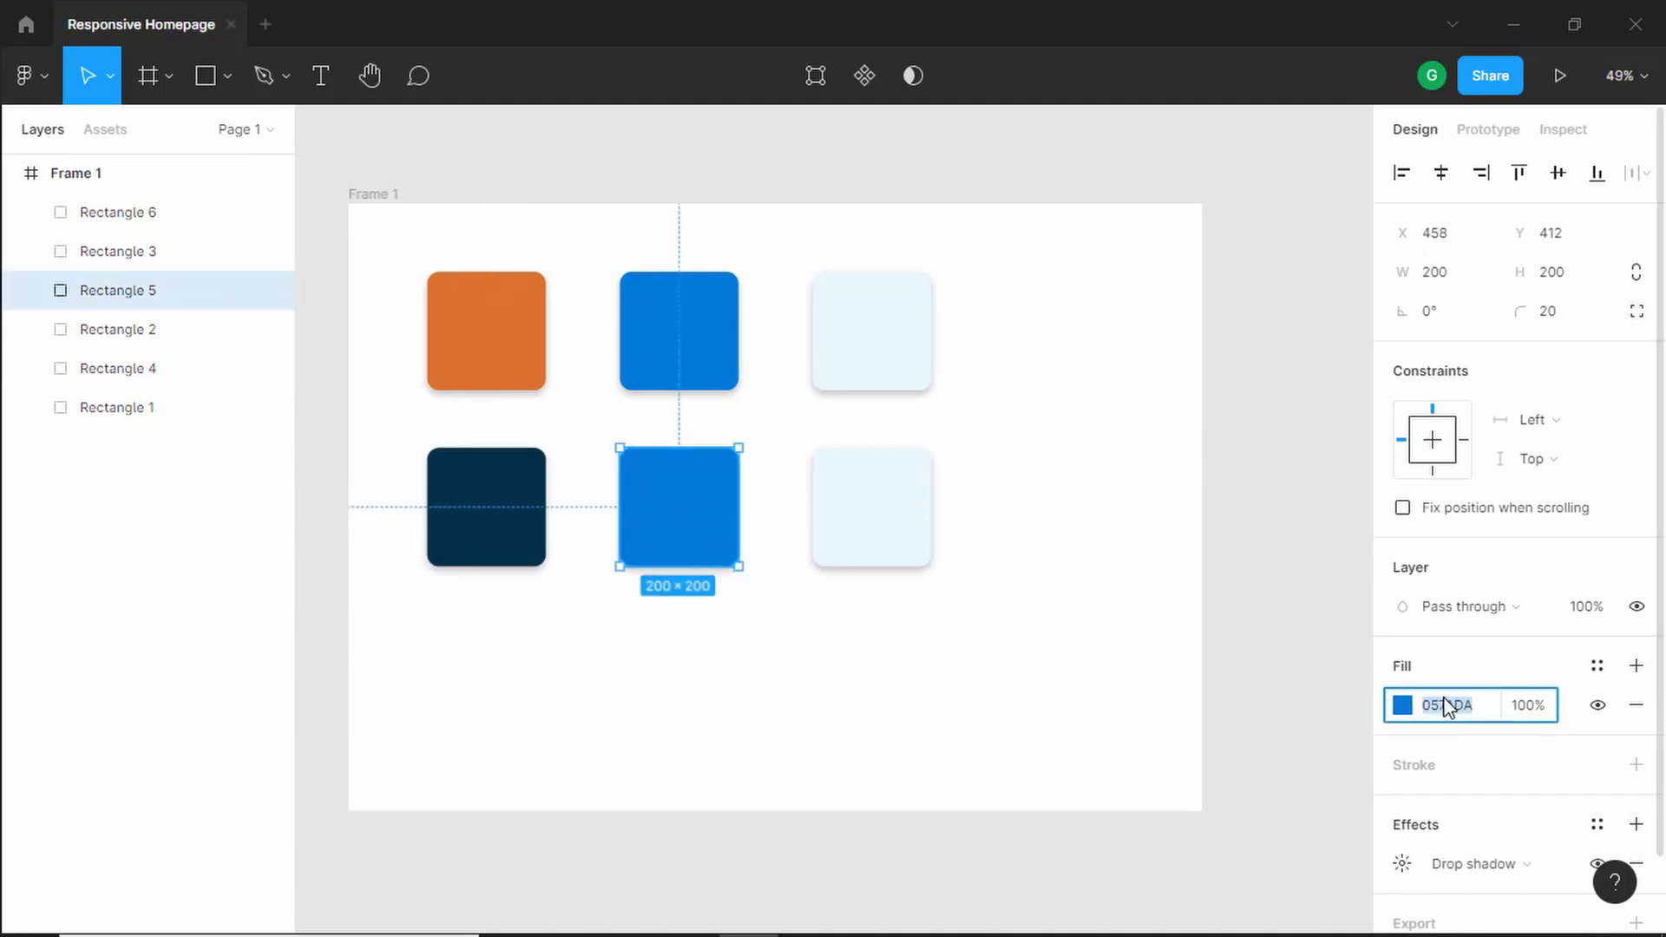
text(07)
Step: Change the fill of the lower row's light blue square to a periwinkle purple
click(890, 542)
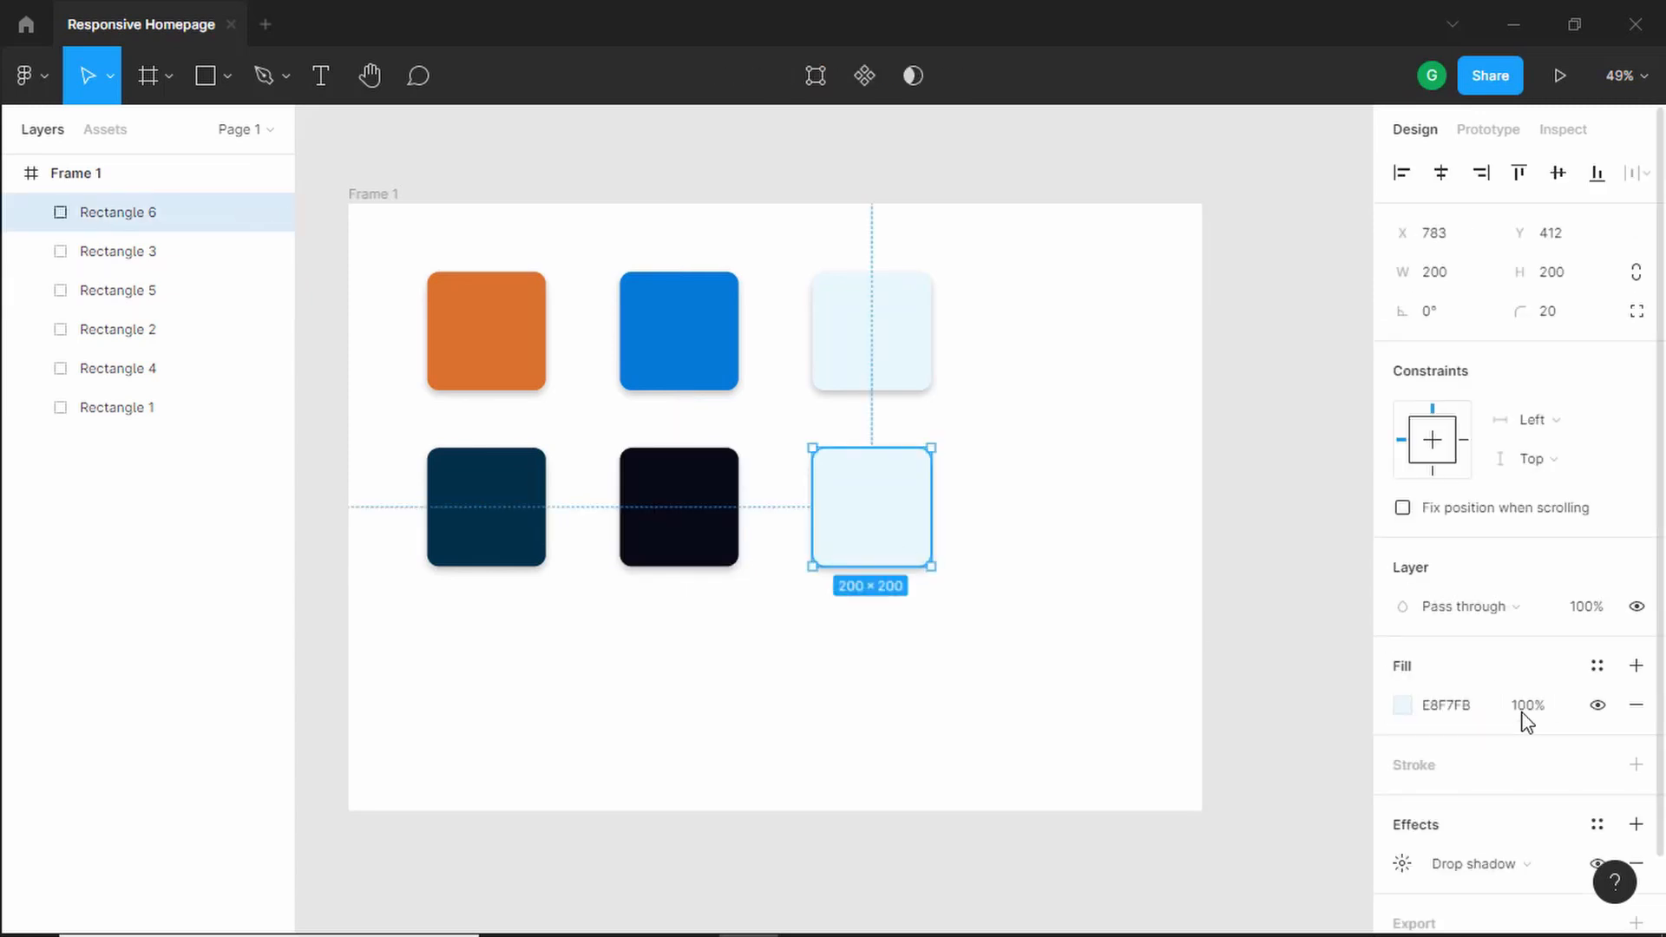
click(1459, 704)
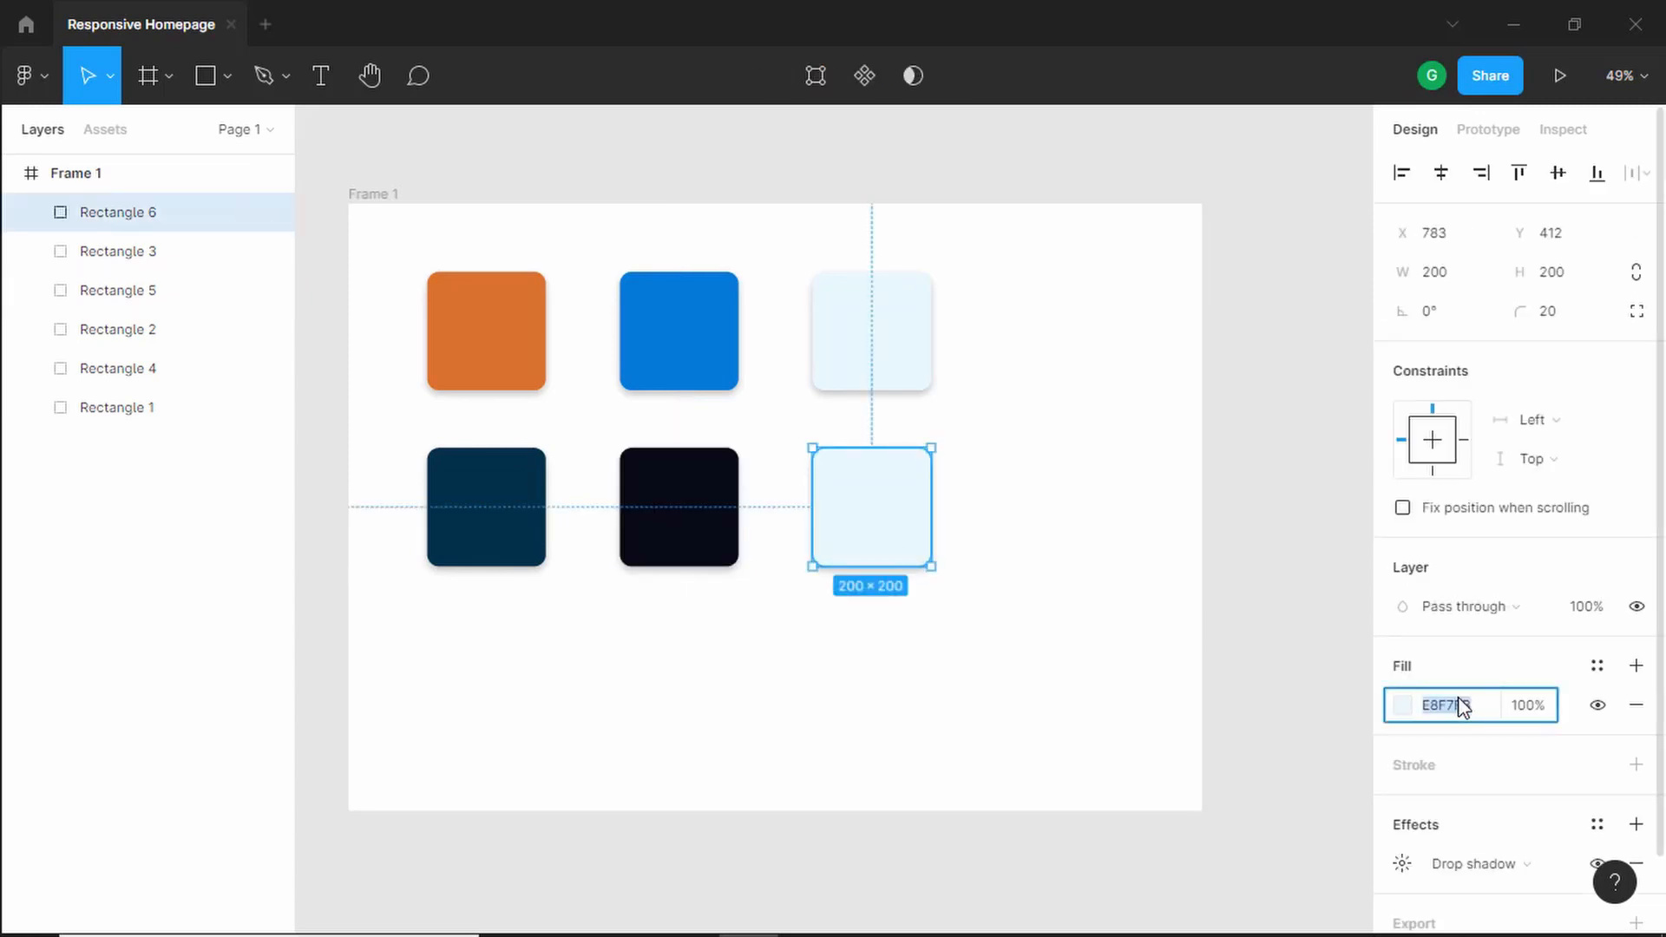
text(6f7)
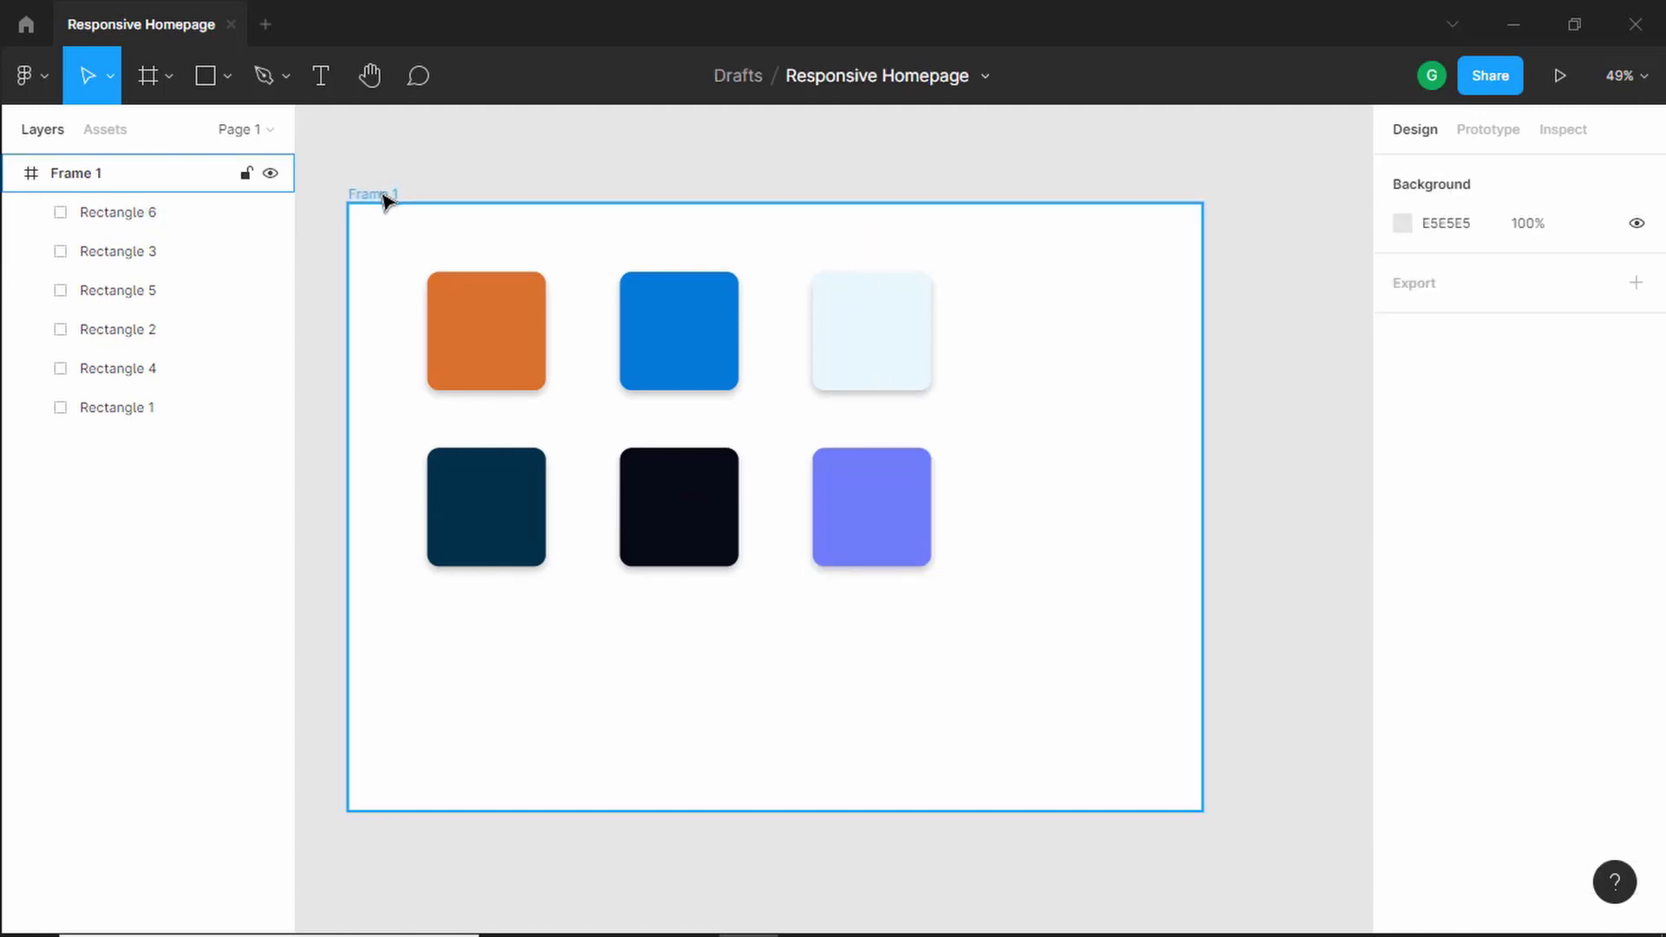
Step: Shrink the frame around the six colour squares to about 1177 × 737
click(382, 195)
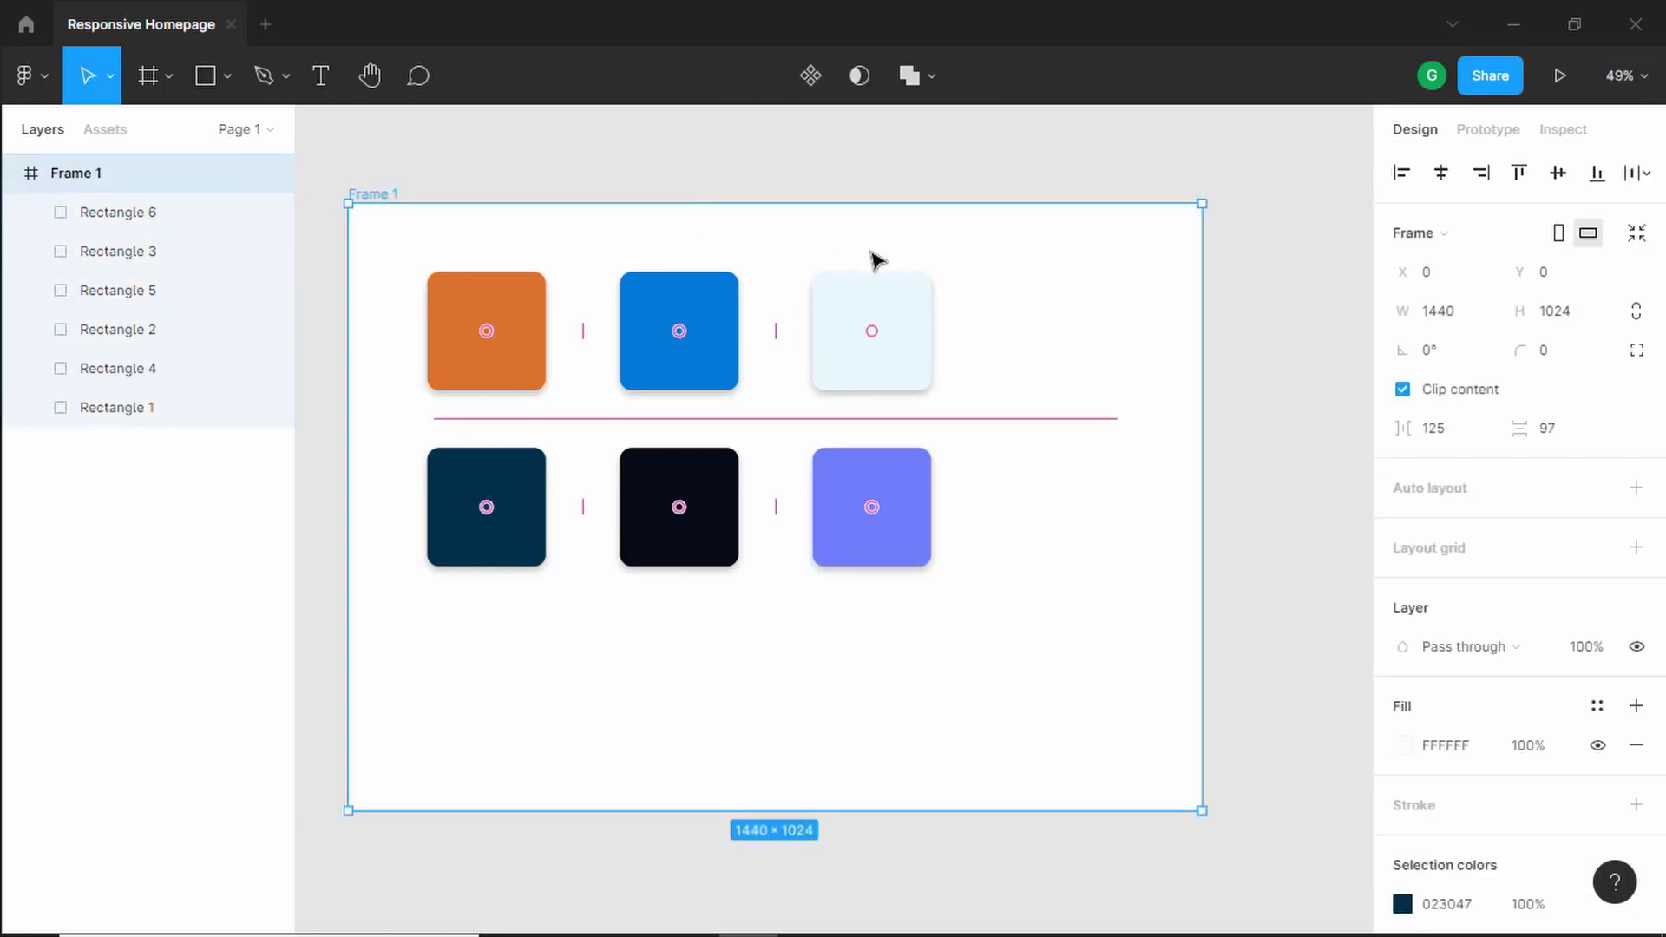
drag(1200, 324, 1046, 327)
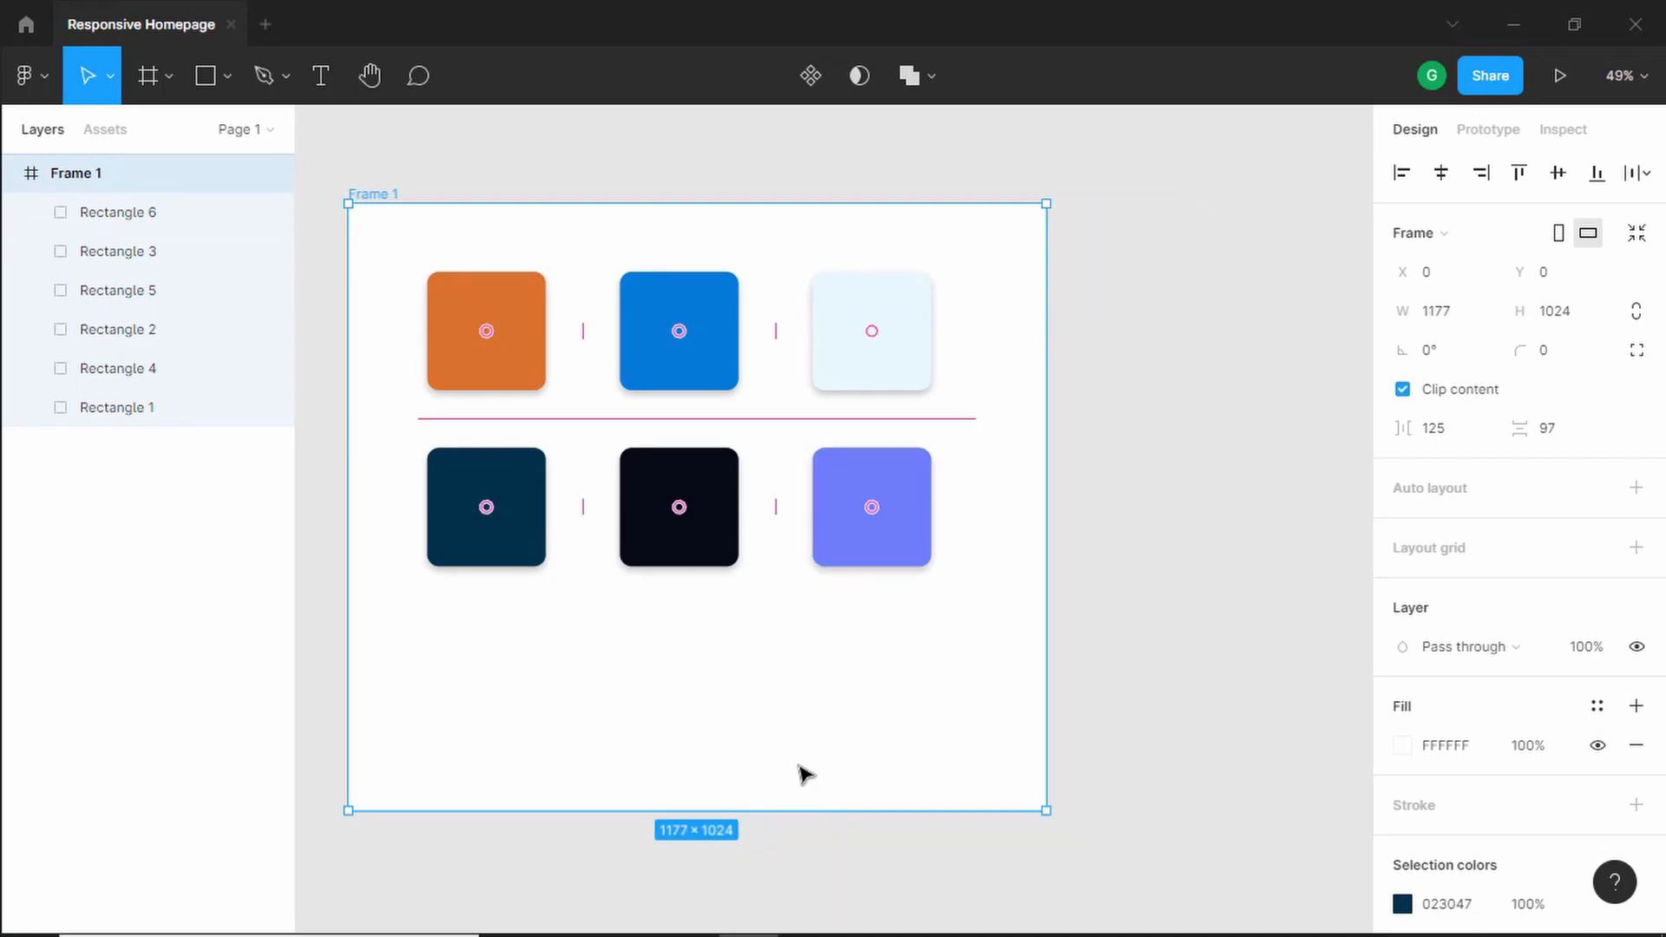
drag(763, 805, 761, 640)
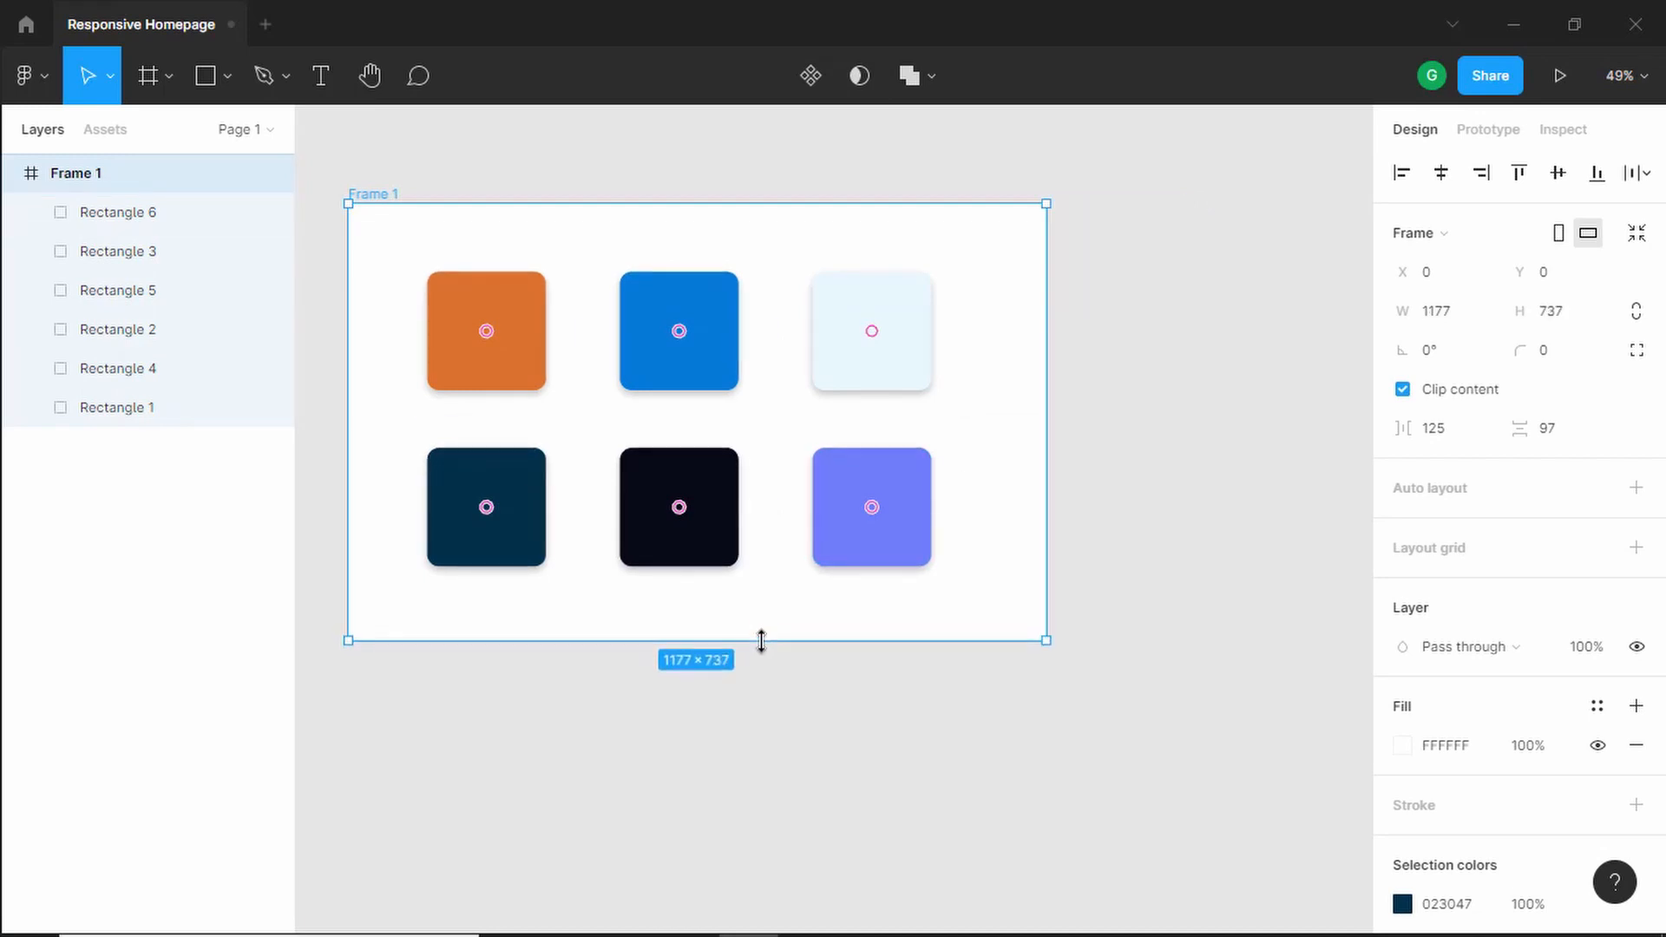
Step: Rename the frame holding the squares to Colors
double_click(87, 183)
text(Colors)
key(Return)
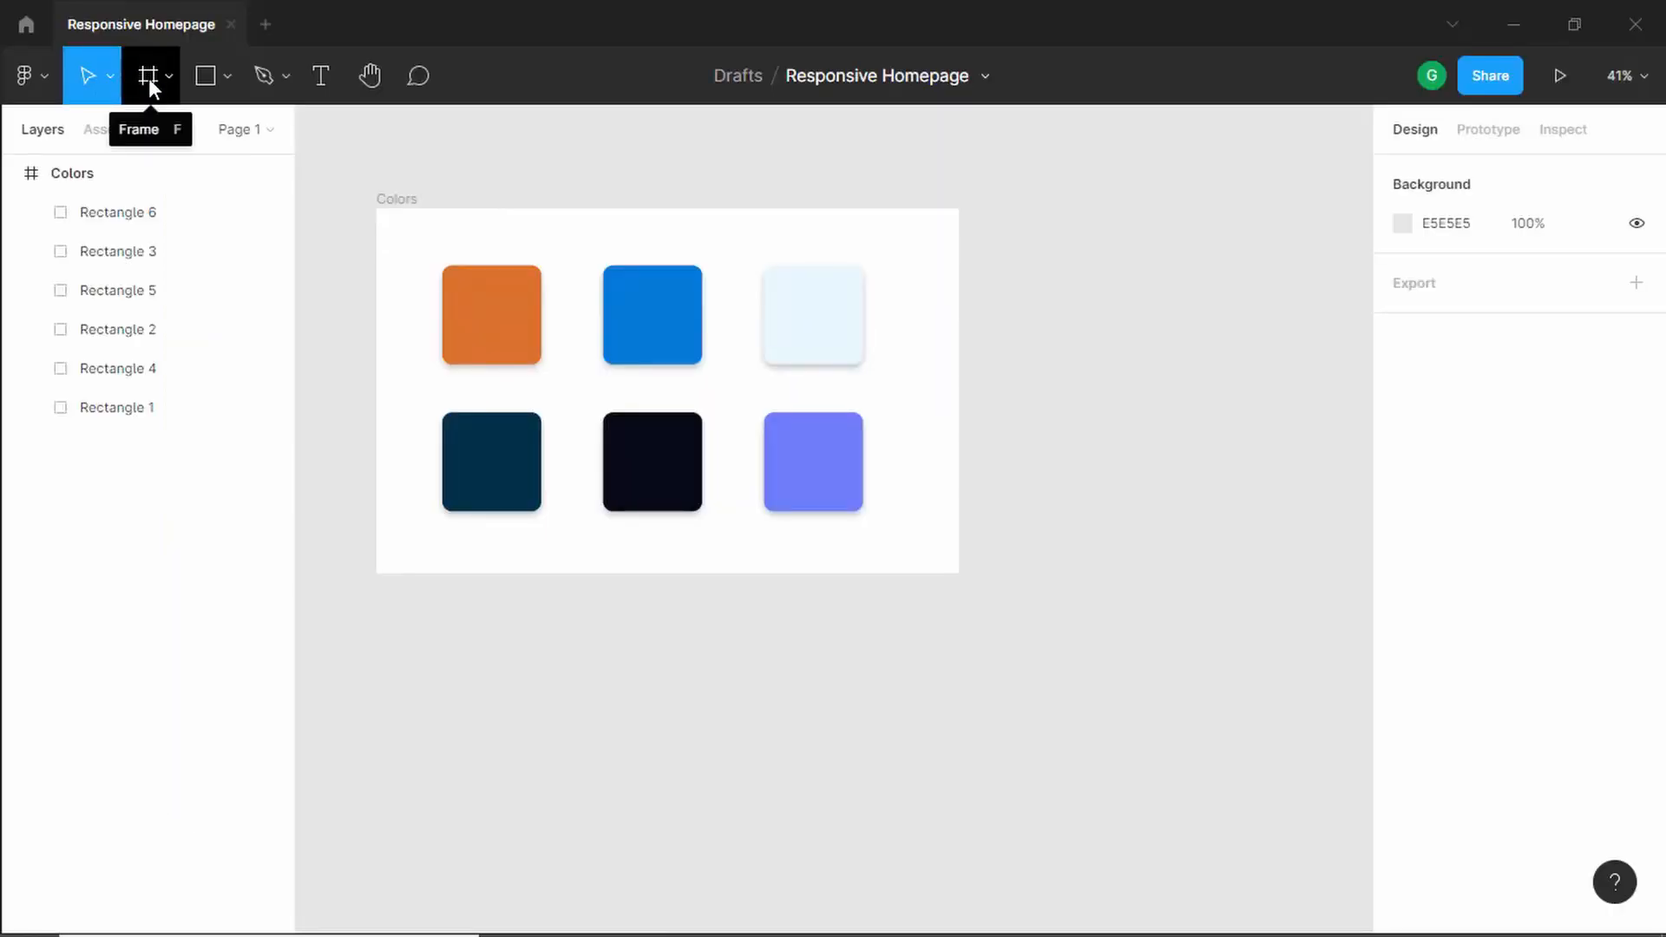
Step: Create a new frame beside the Colors frame at X 1397, Y 0 and enlarge it to about 2382 × 1325
click(148, 78)
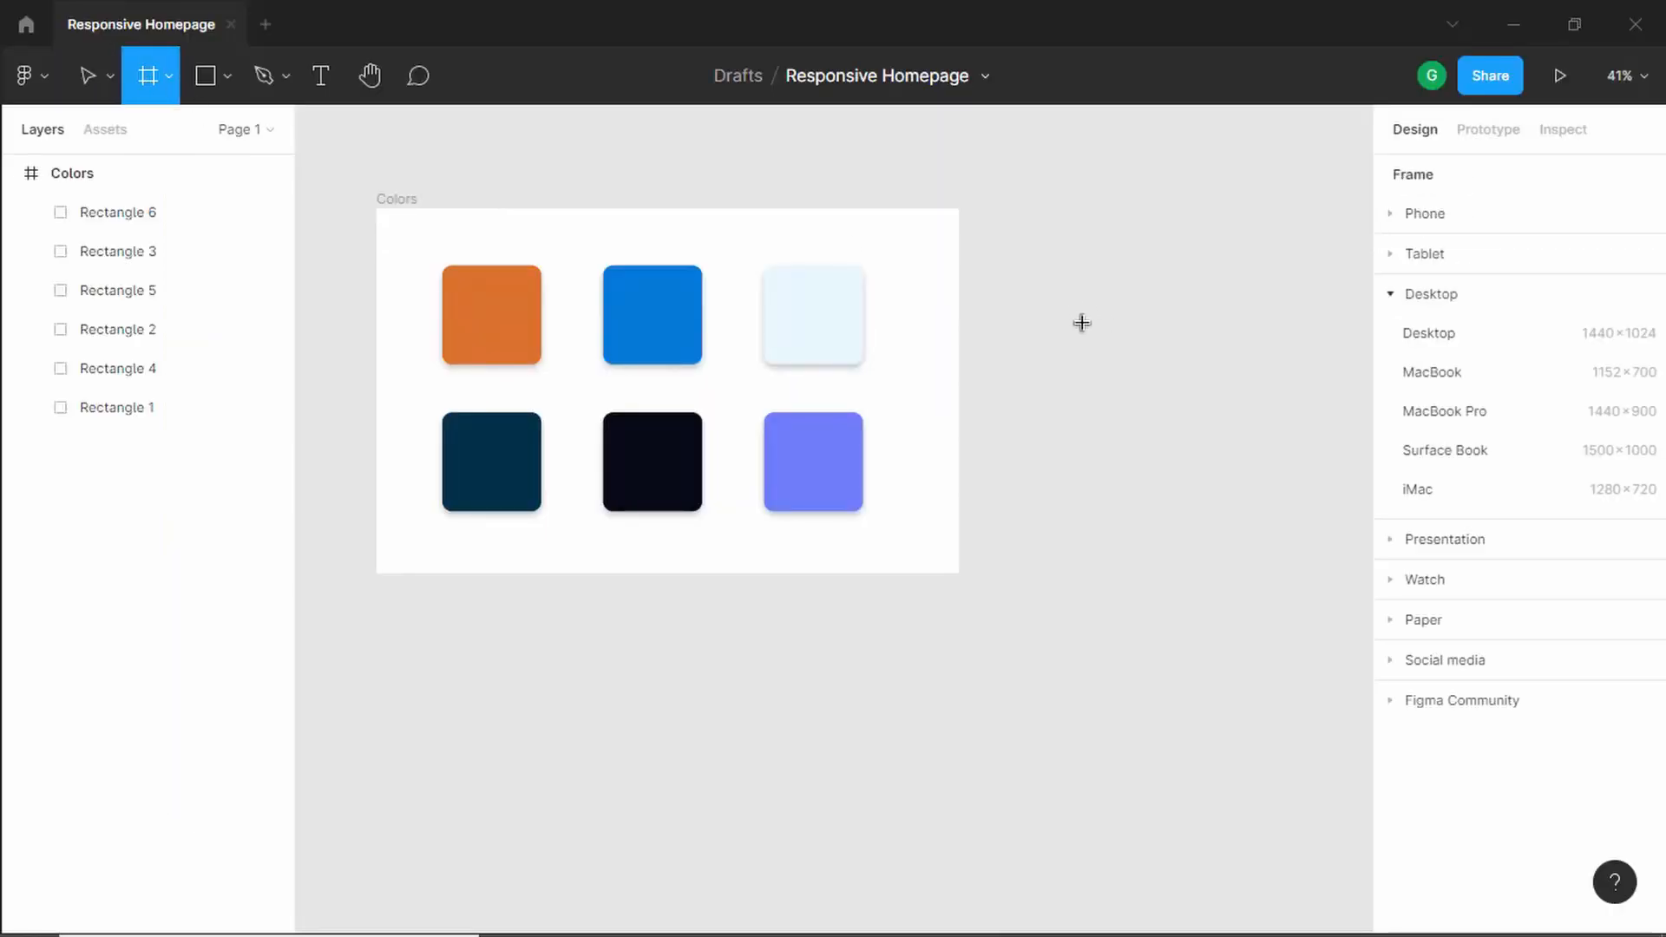
click(1106, 263)
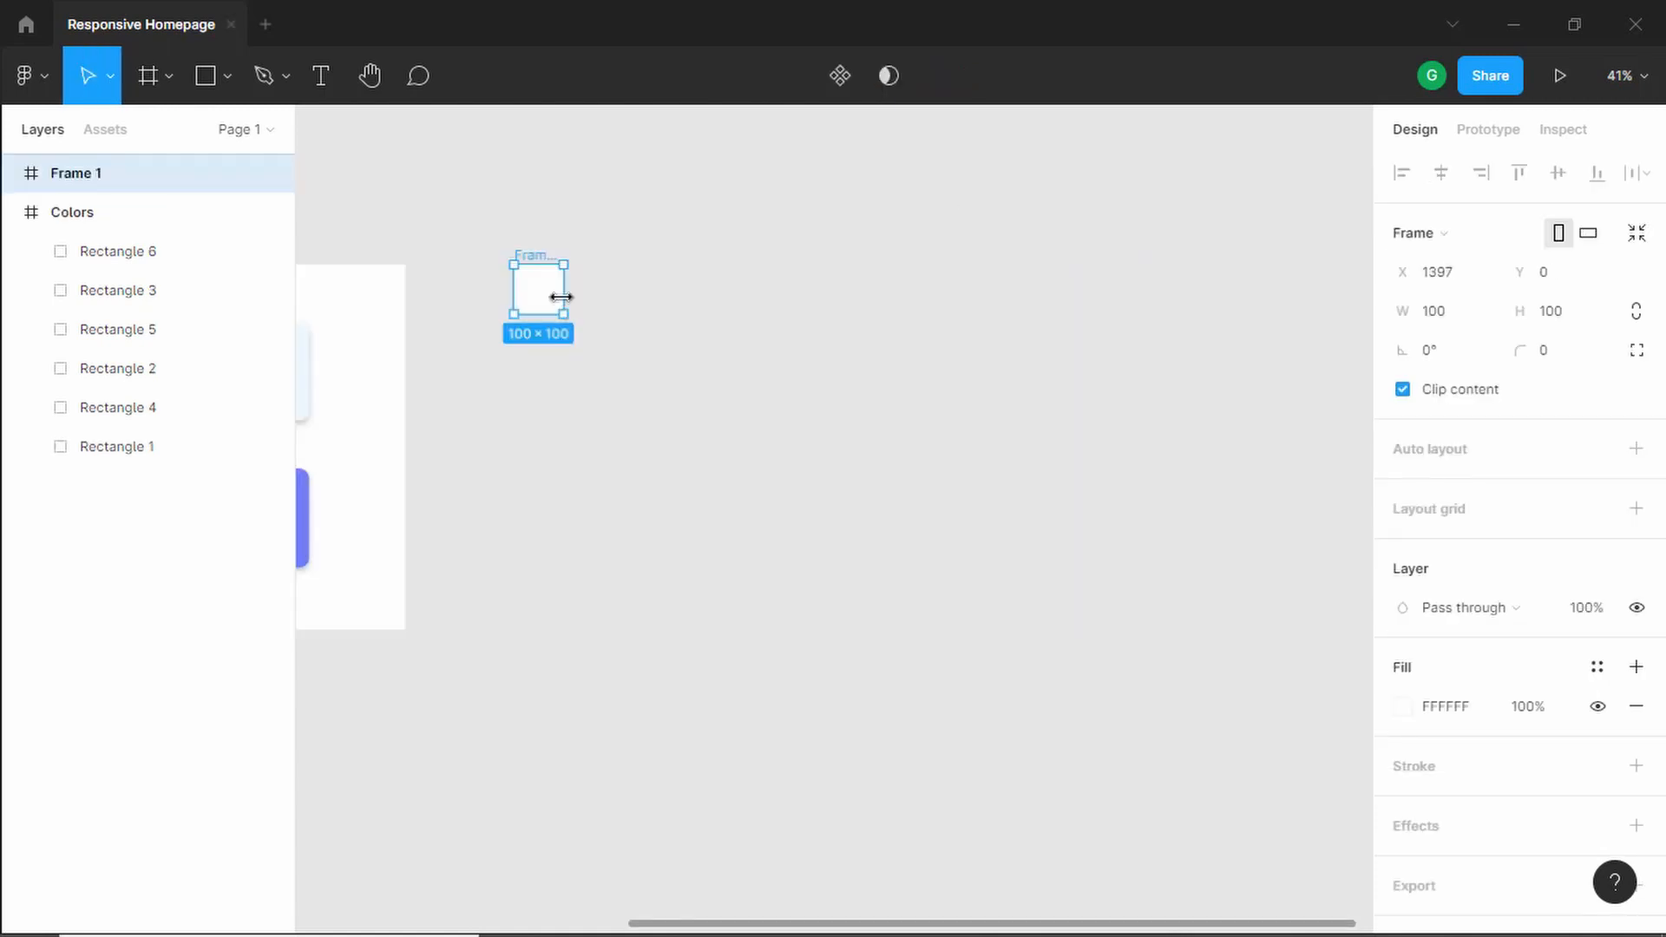
drag(563, 298, 1225, 341)
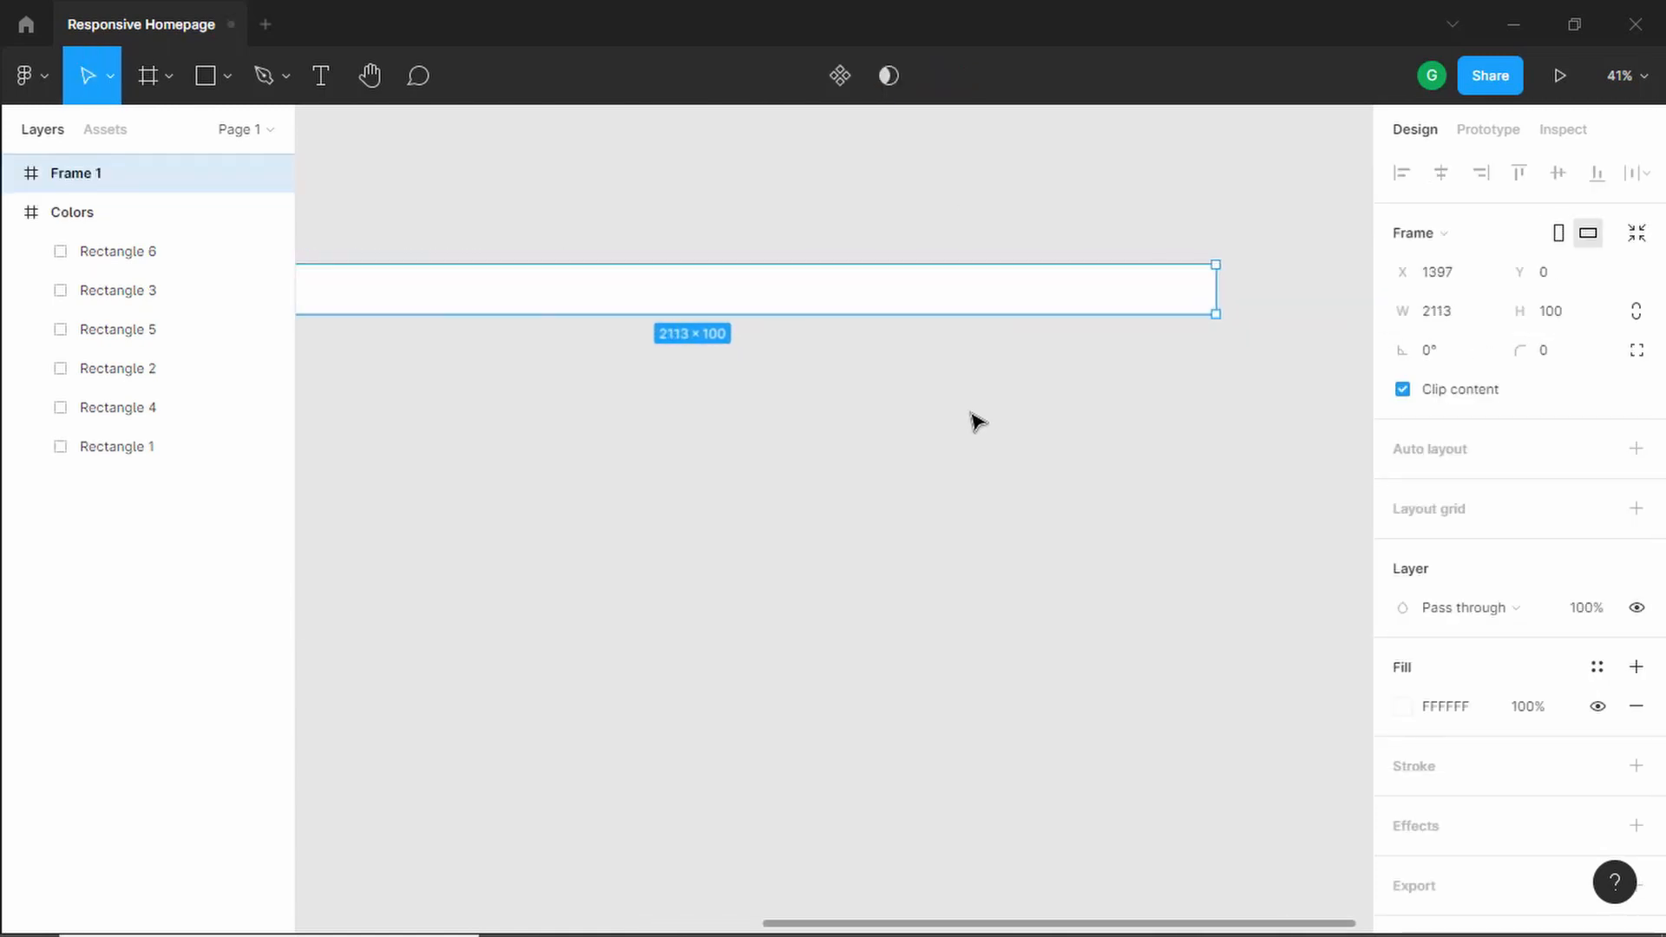
scroll(970, 420, down, 3)
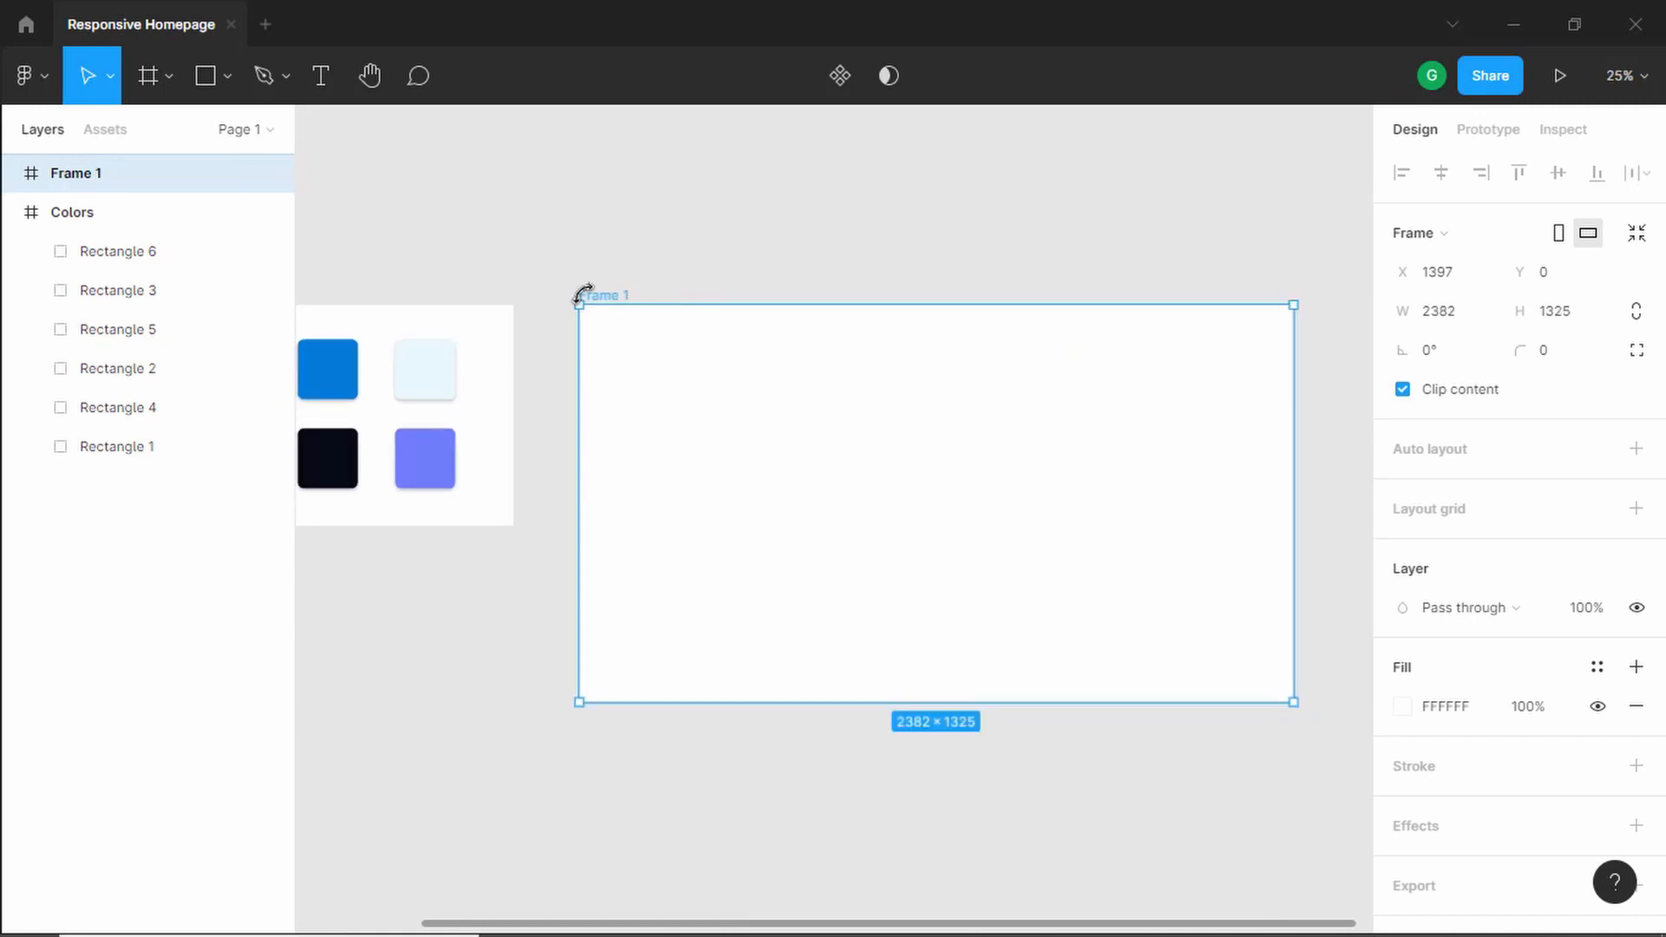
Step: Rename the new empty frame to Components and deselect it
double_click(105, 172)
text(Components)
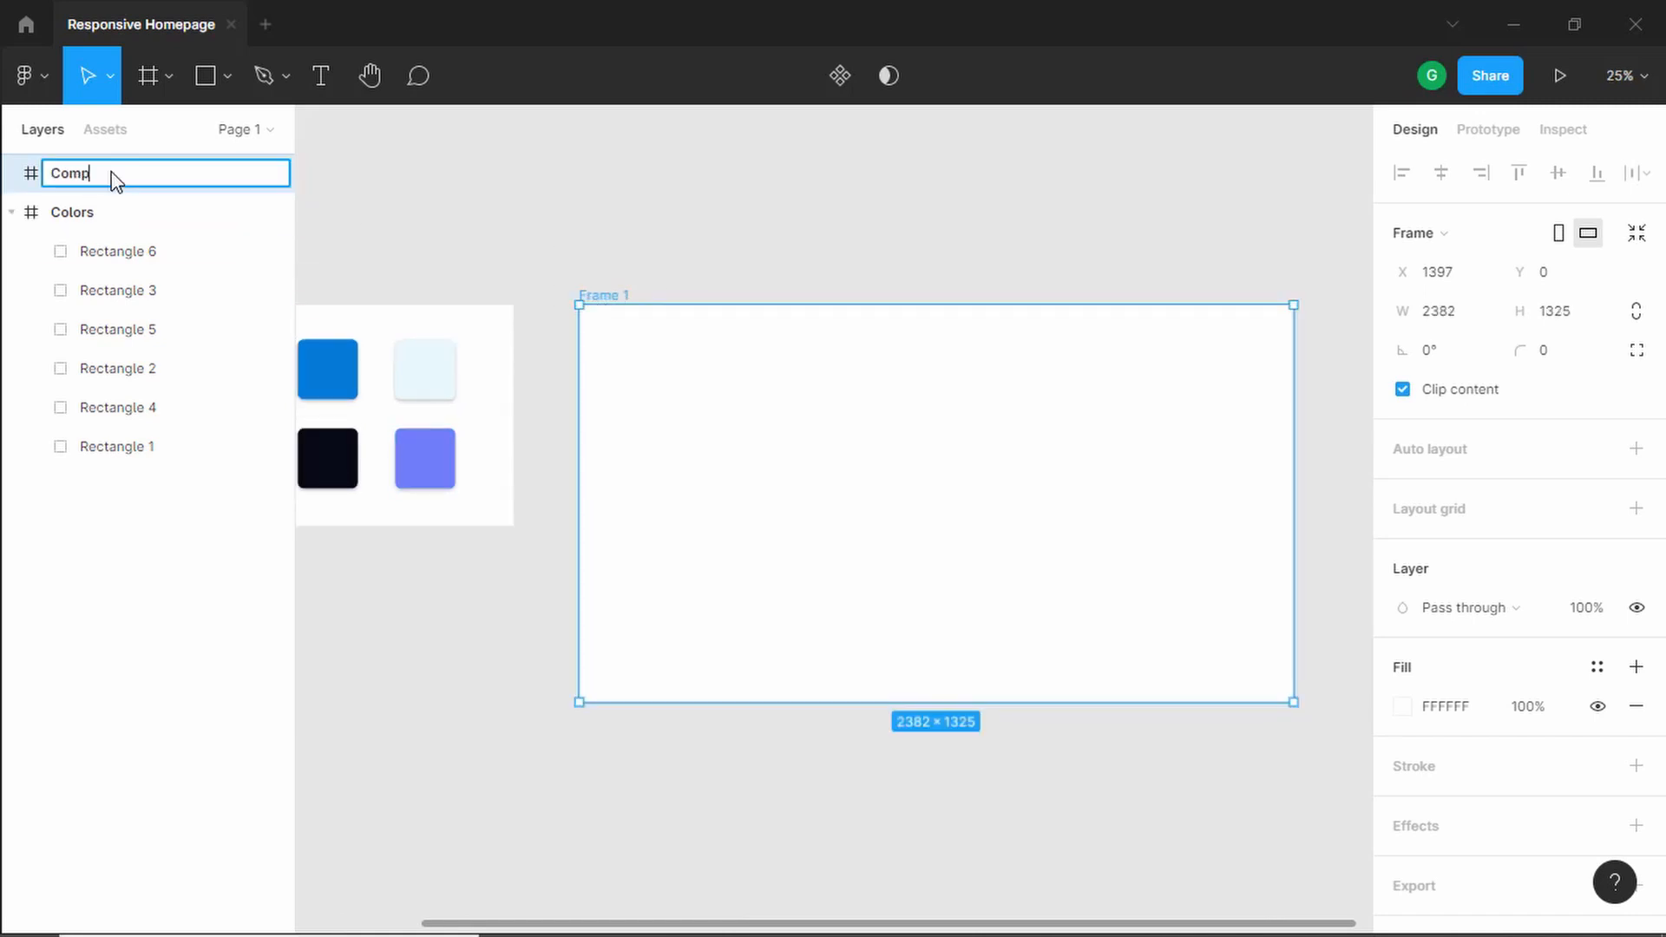
click(373, 117)
Step: Add the text "Components" near the upper-left corner of the Components frame
click(321, 76)
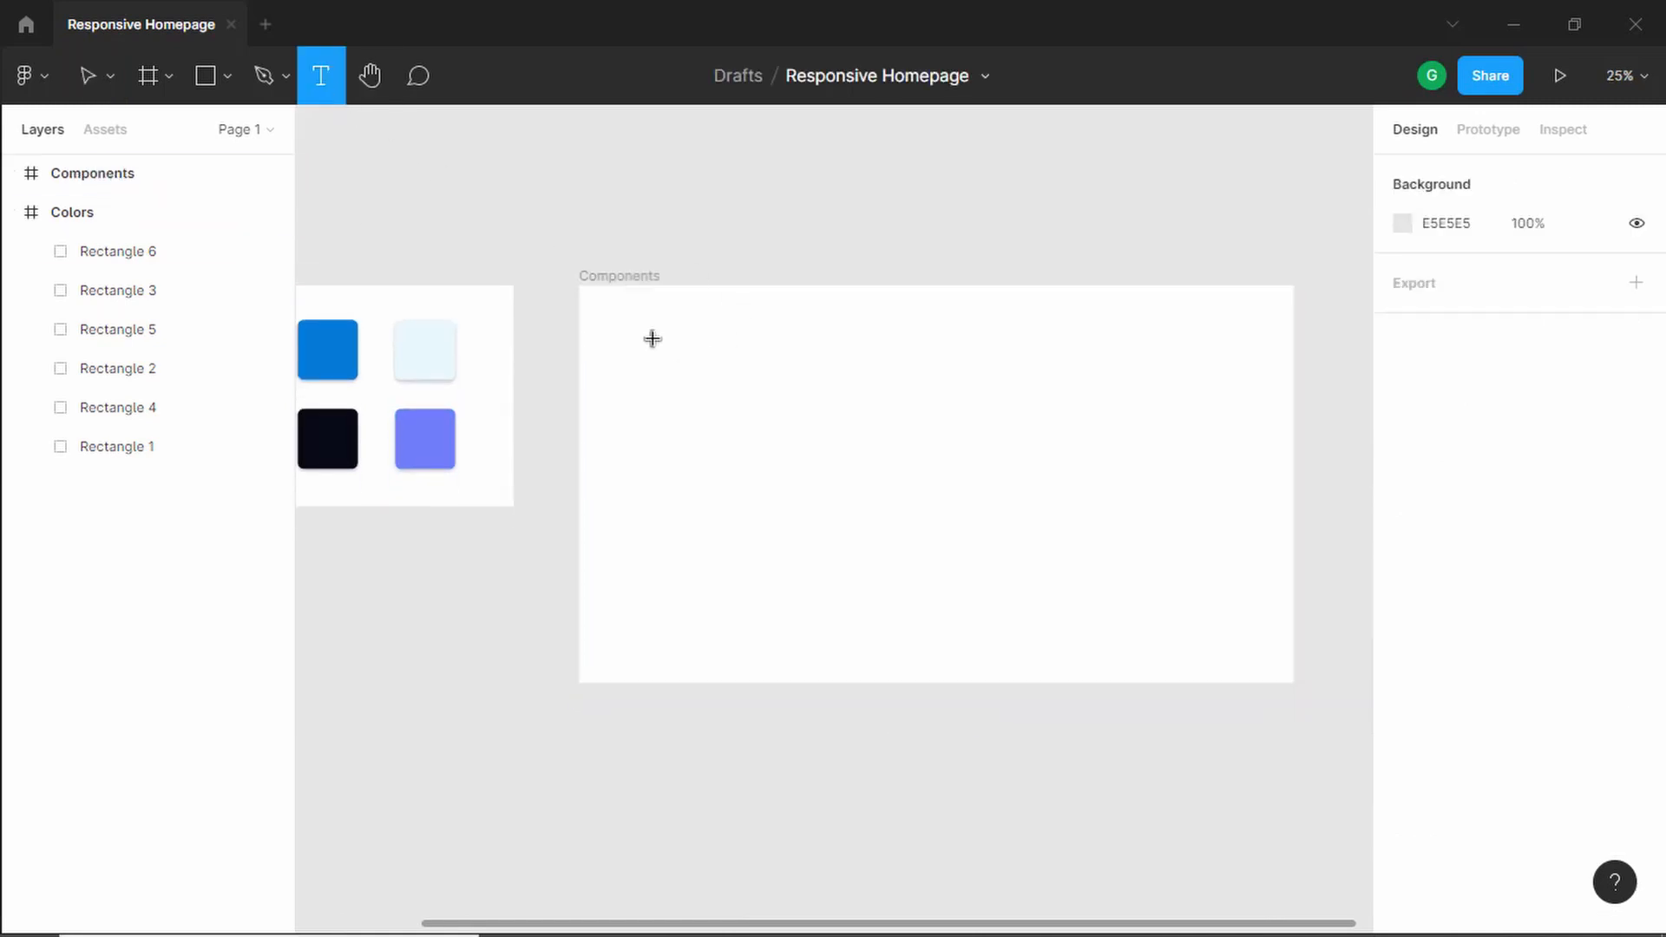
click(618, 311)
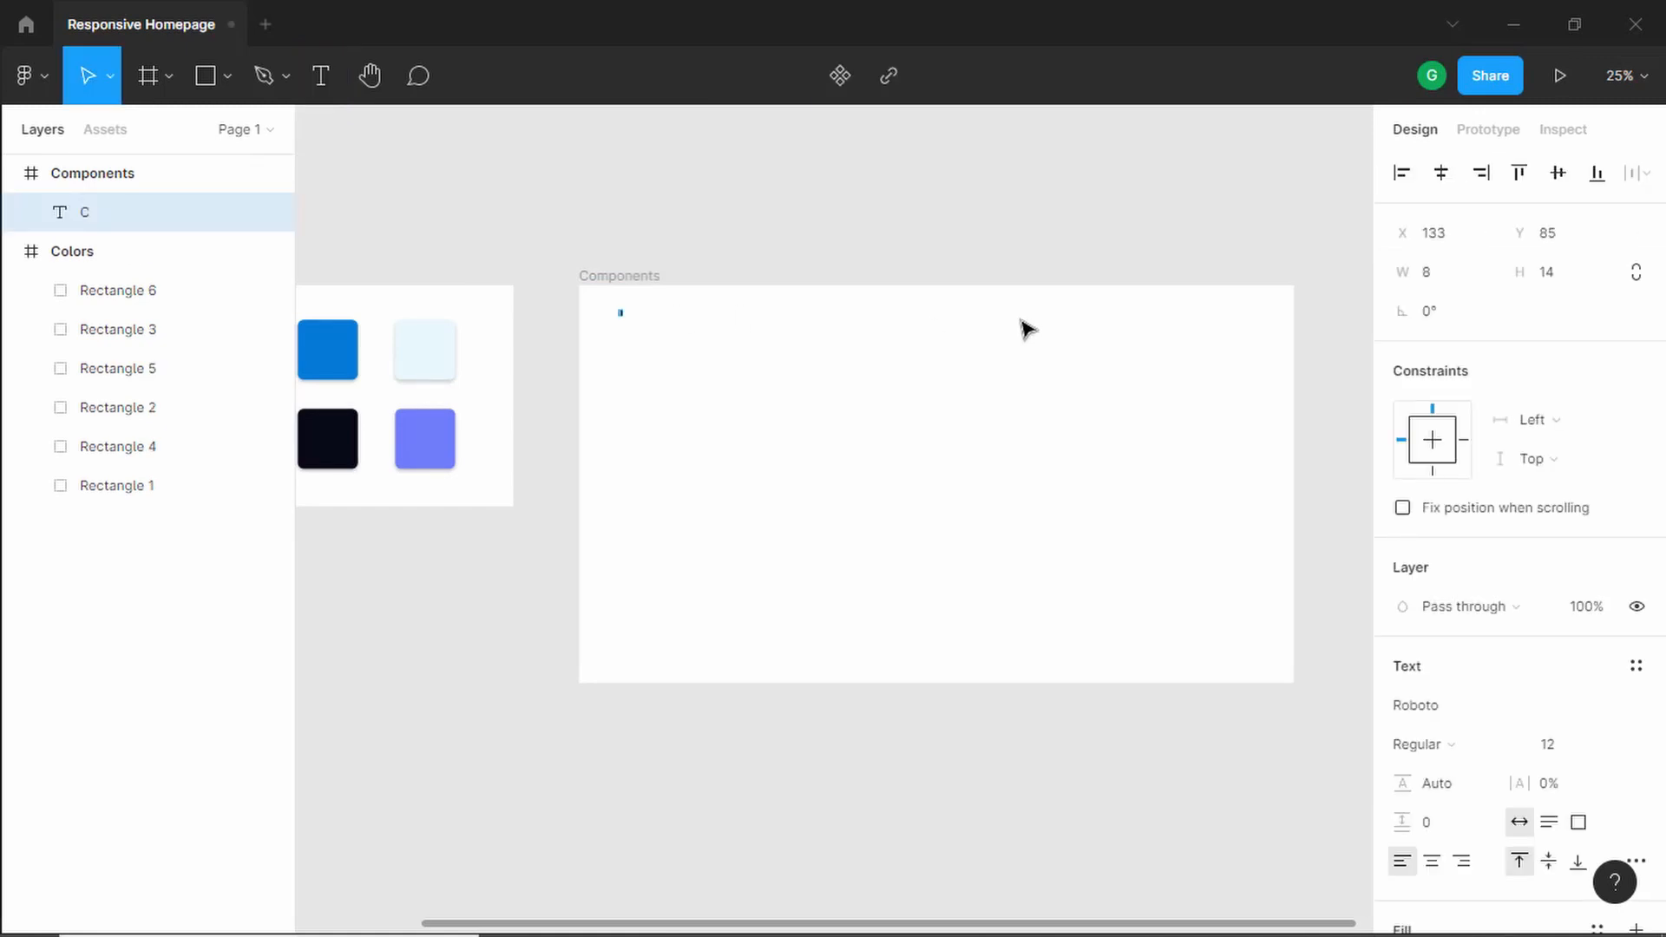
text(C)
text(omponents)
key(Escape)
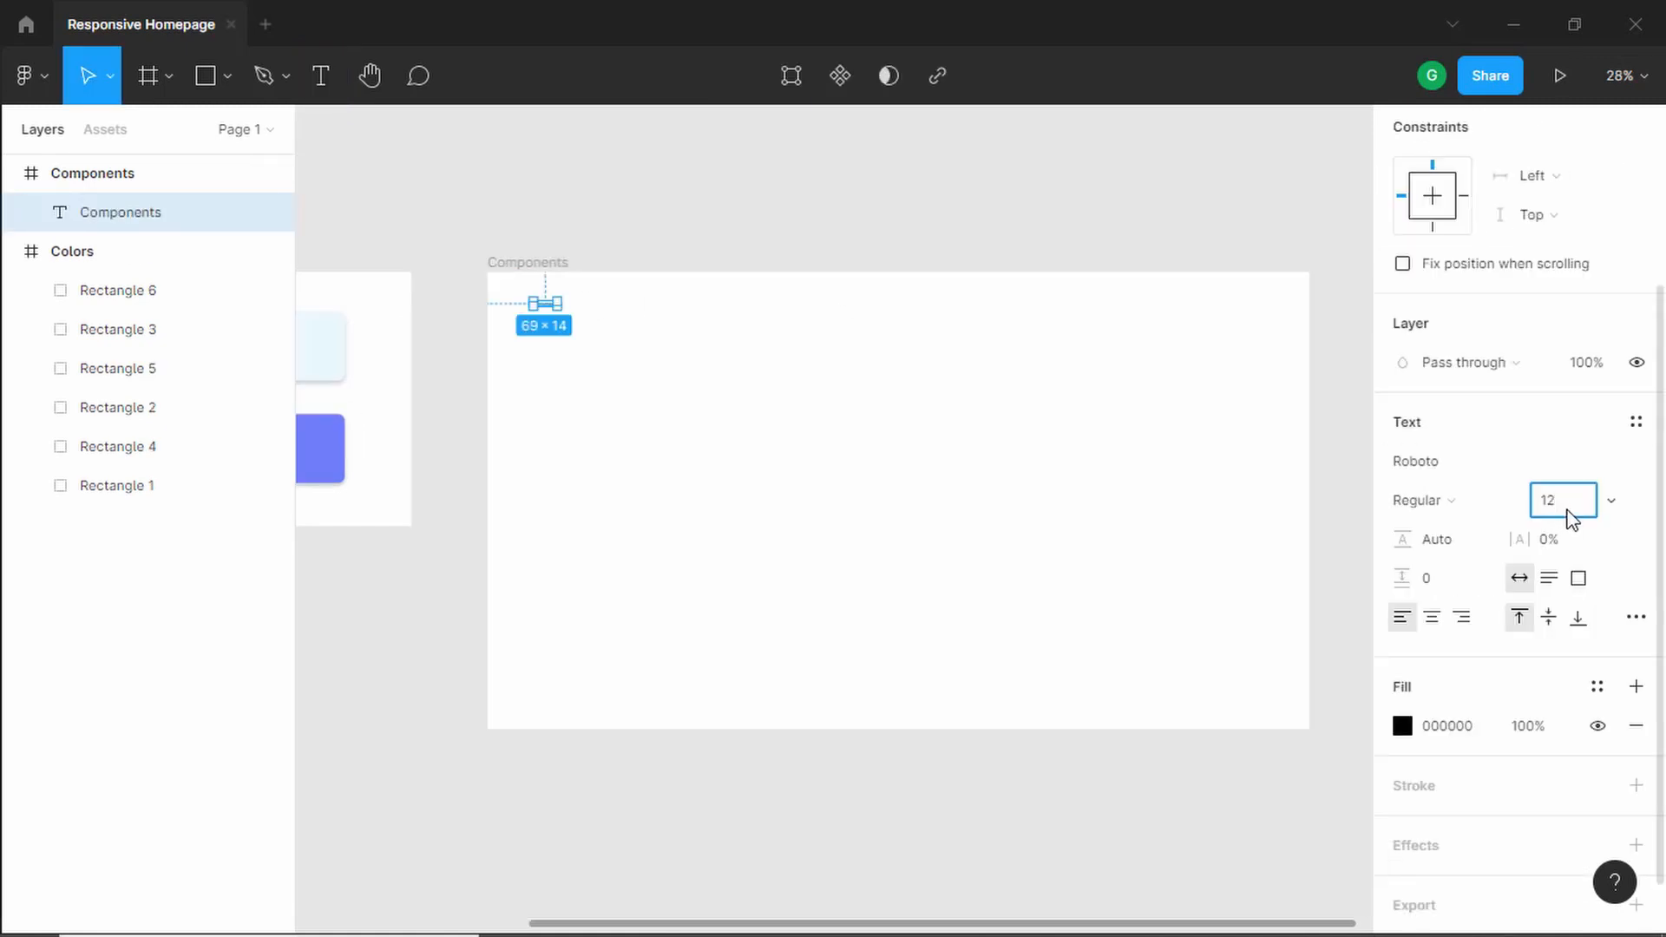
Step: Set the Components heading to font size 48 with Bold weight and deselect it
key(BackSpace)
key(BackSpace)
text(48)
key(Return)
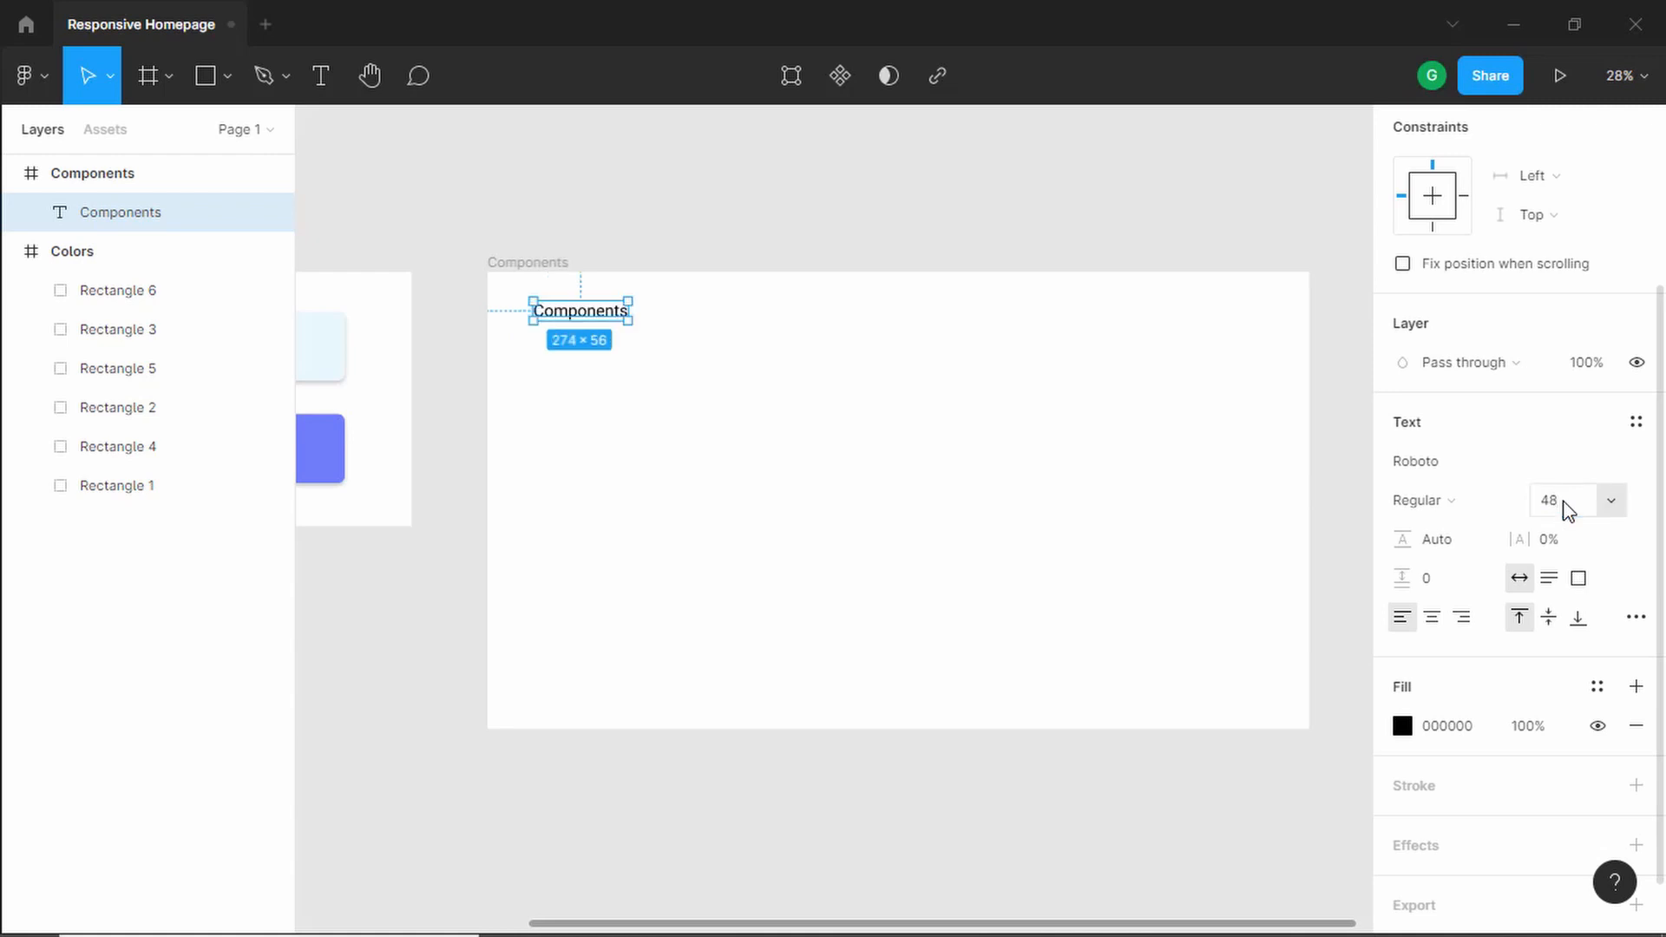
click(1457, 501)
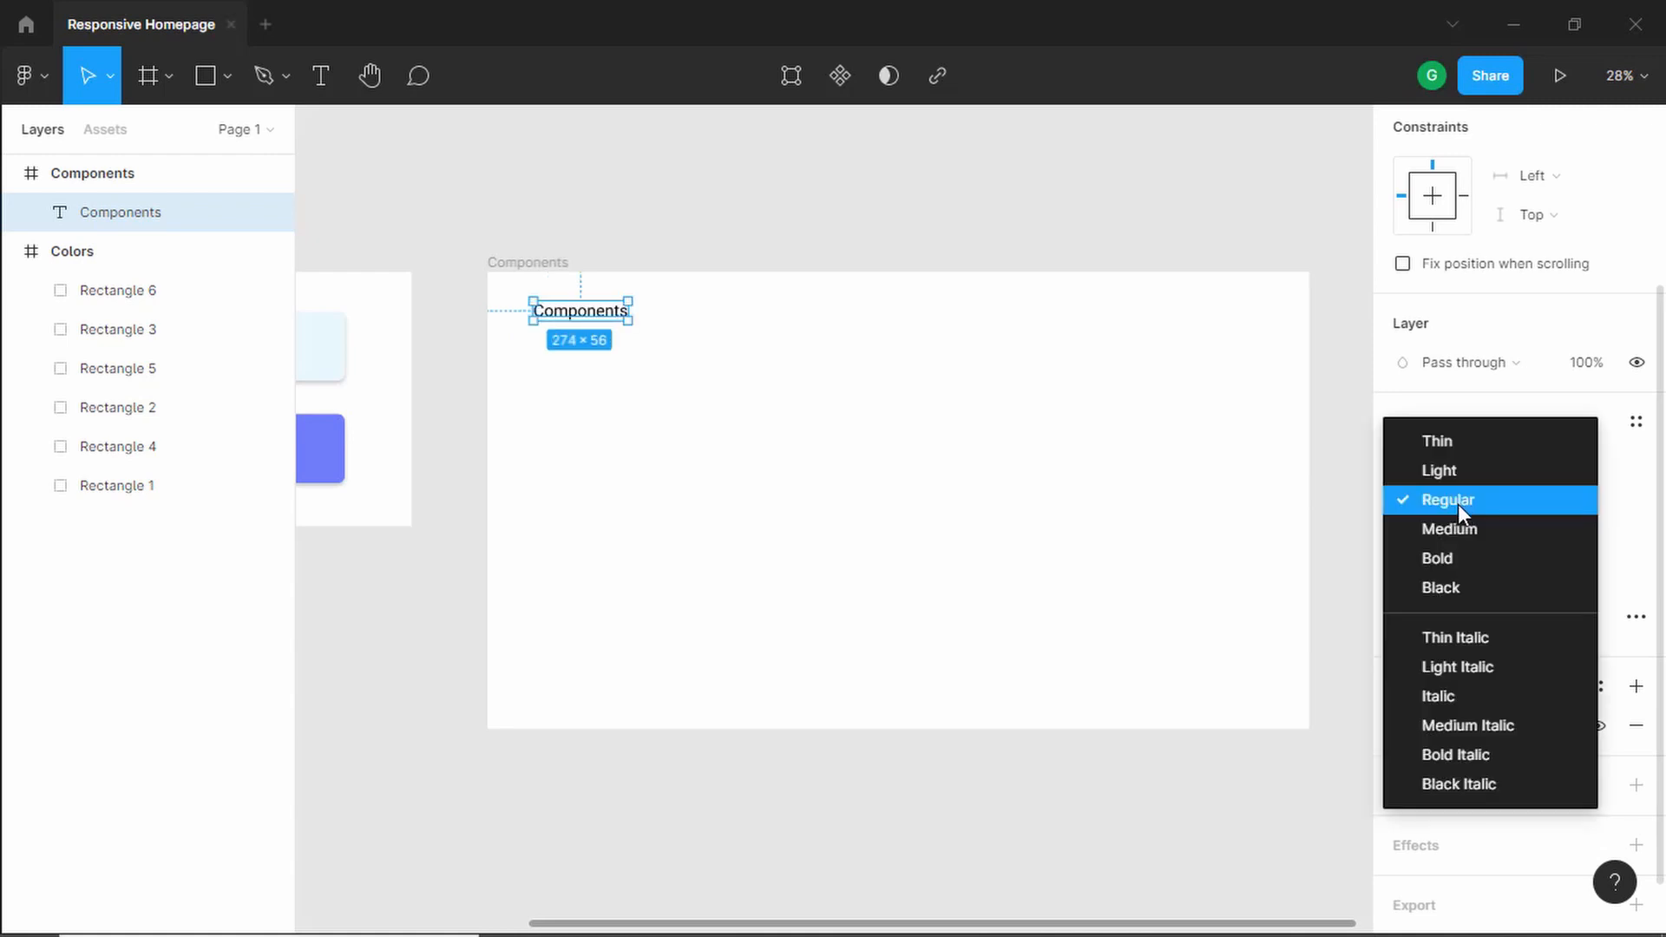
click(1461, 569)
click(747, 419)
scroll(747, 420, up, 3)
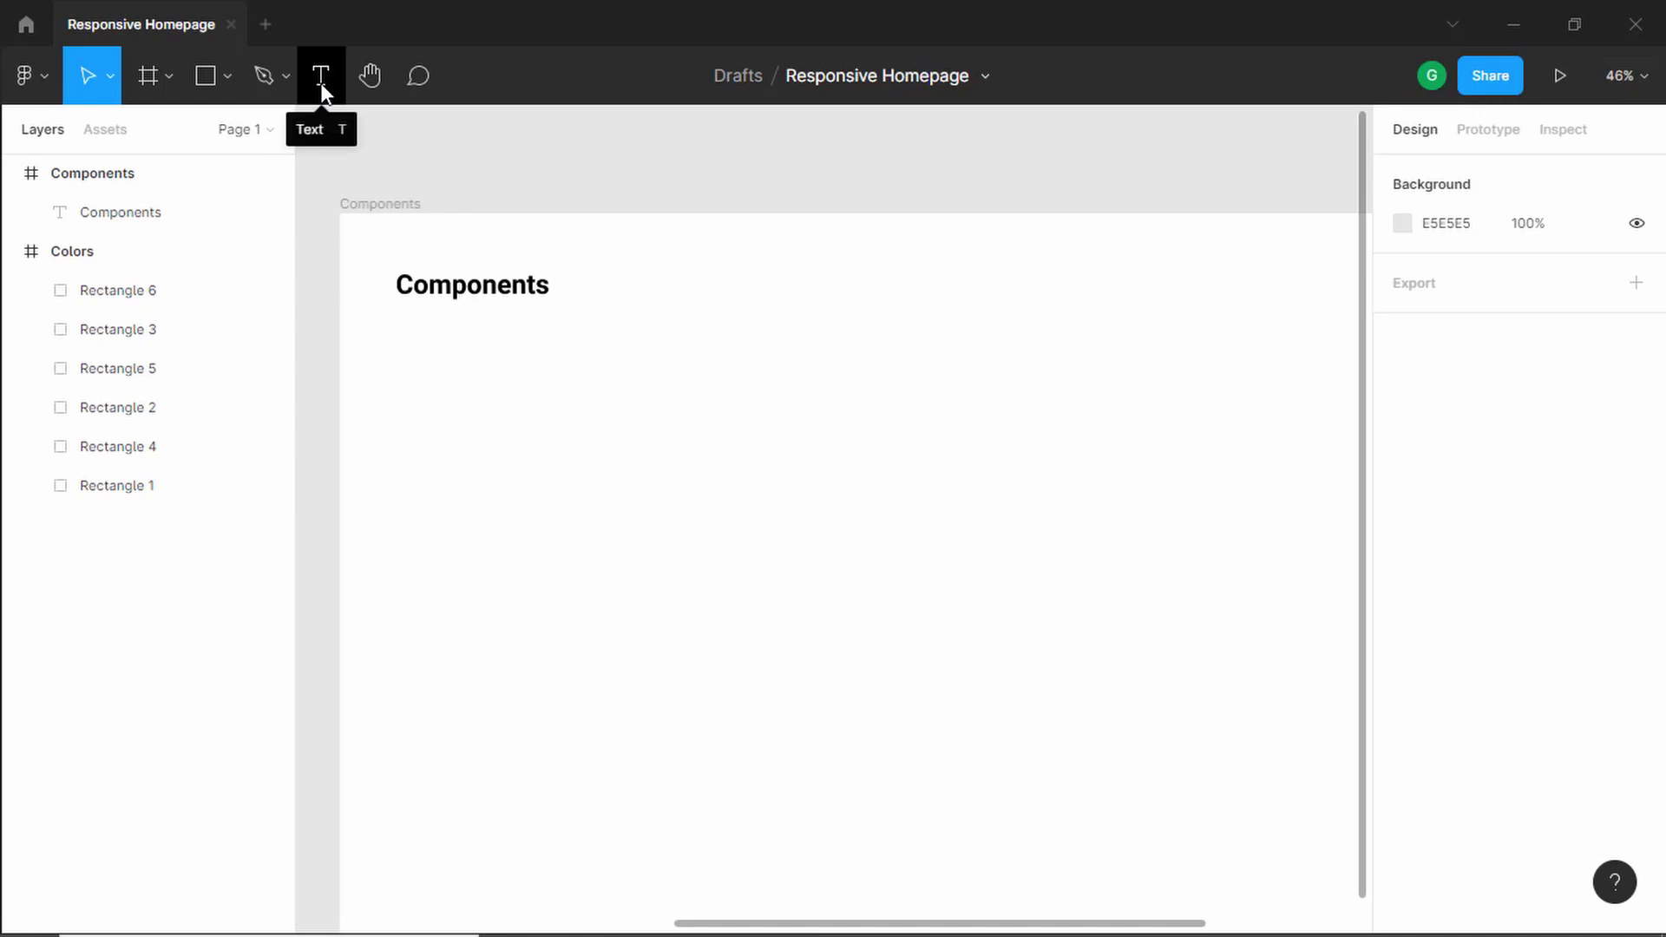
Step: Add a text layer reading "Button Text" below the Components heading
click(321, 93)
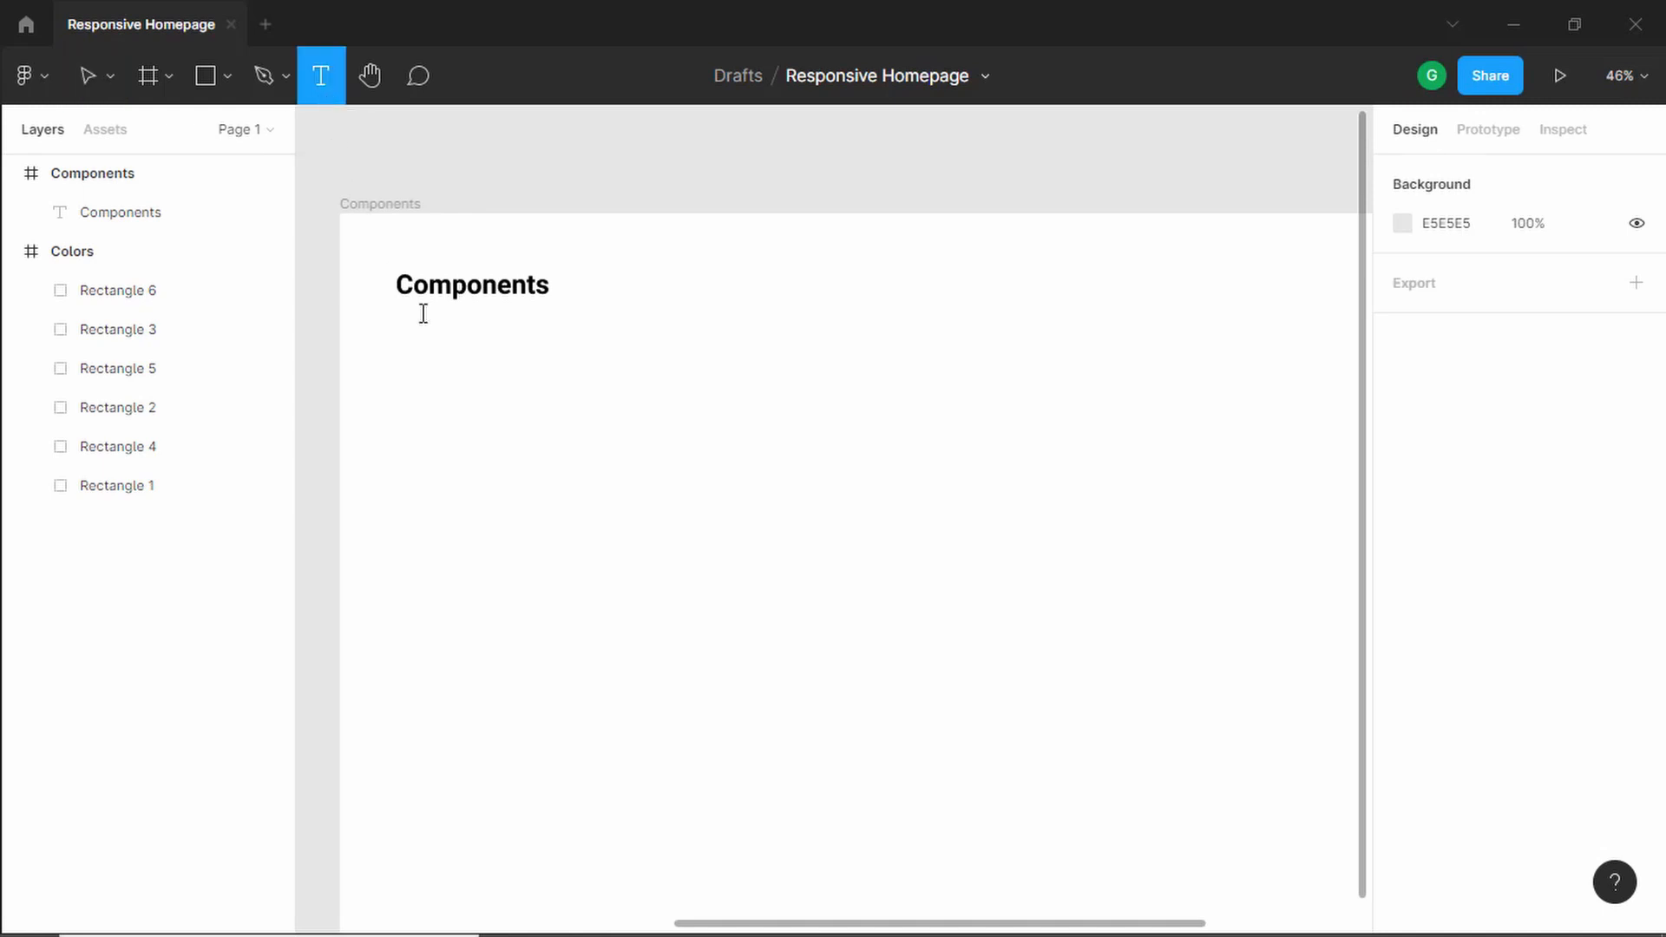
click(461, 385)
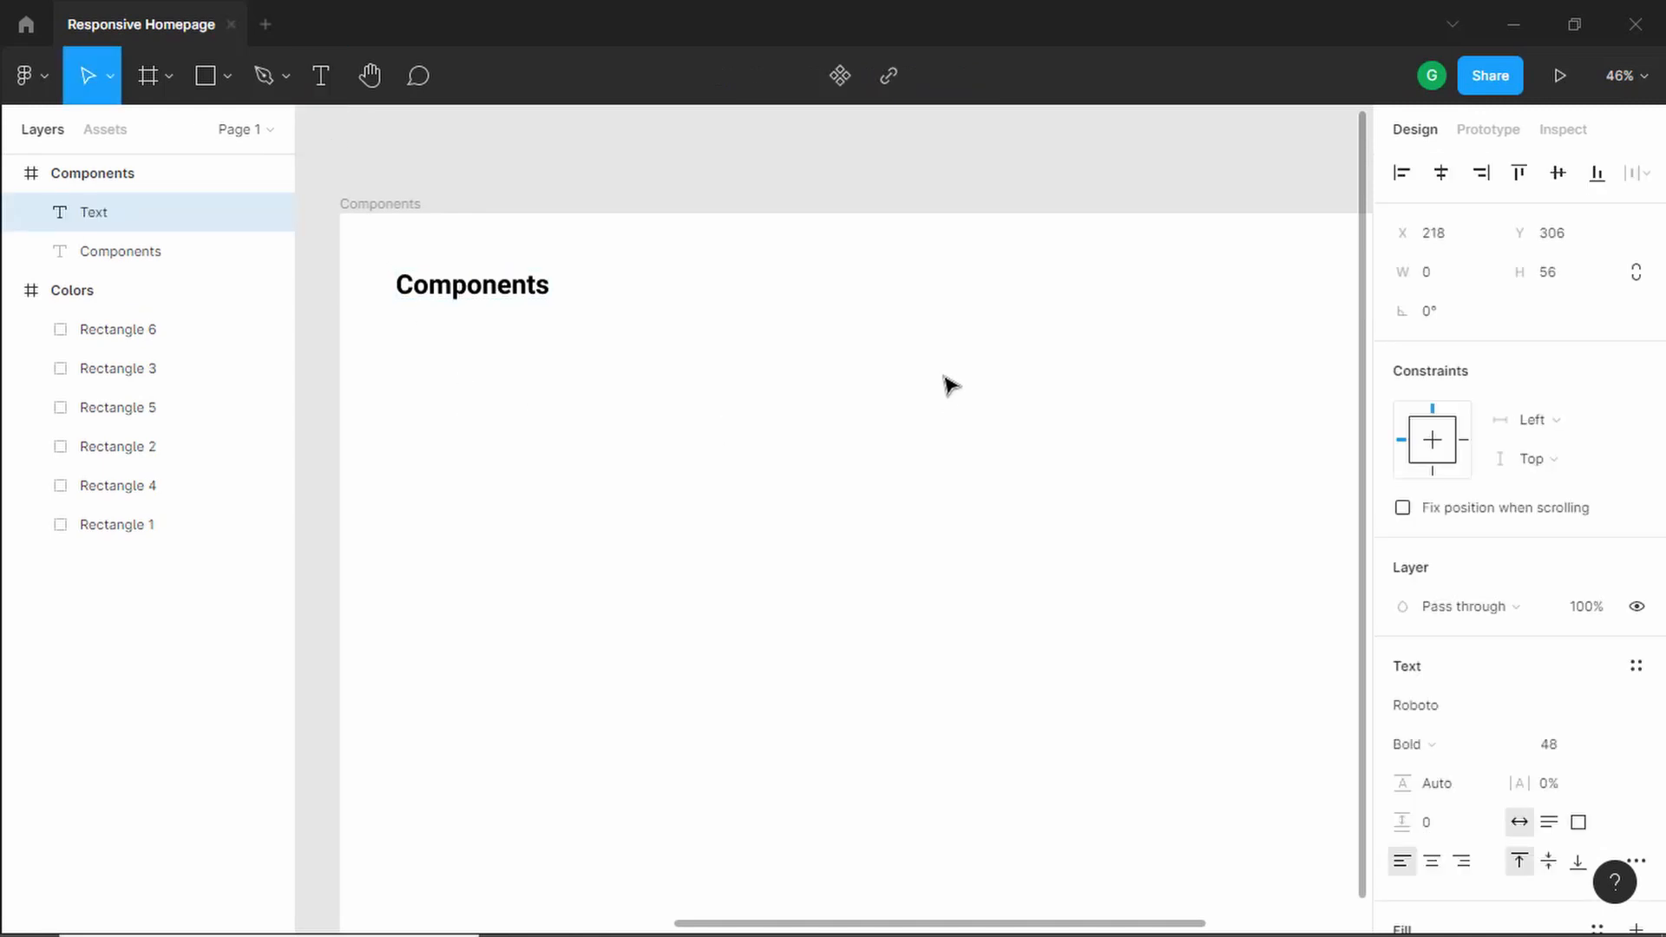
text(Button T)
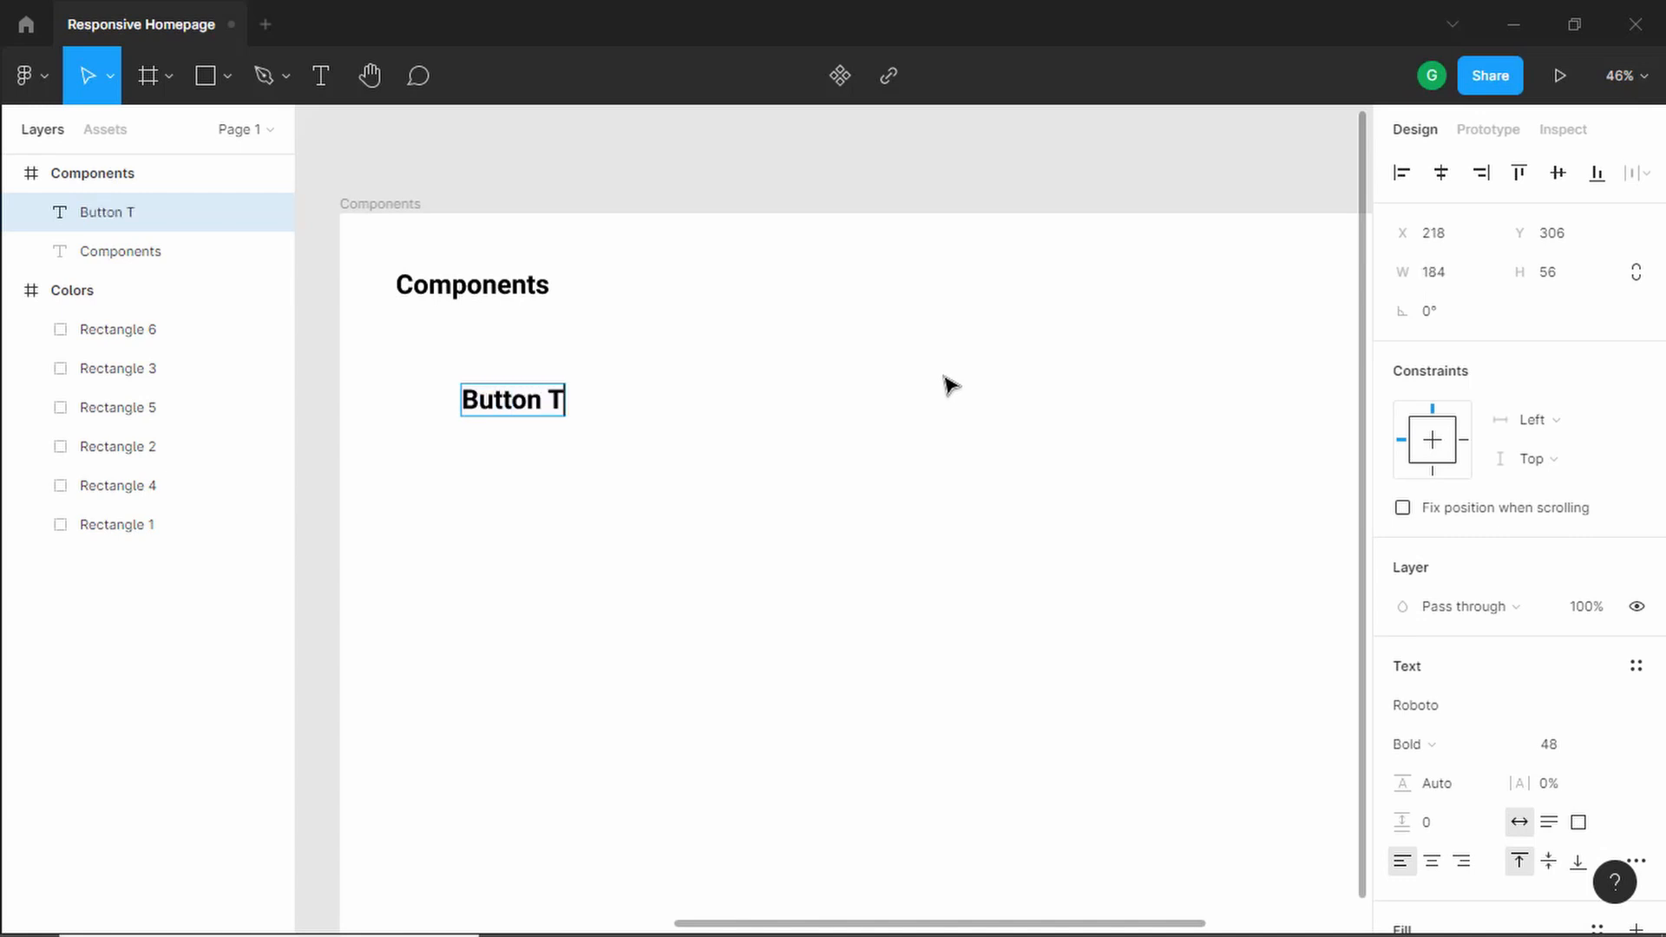
text(ext)
key(Escape)
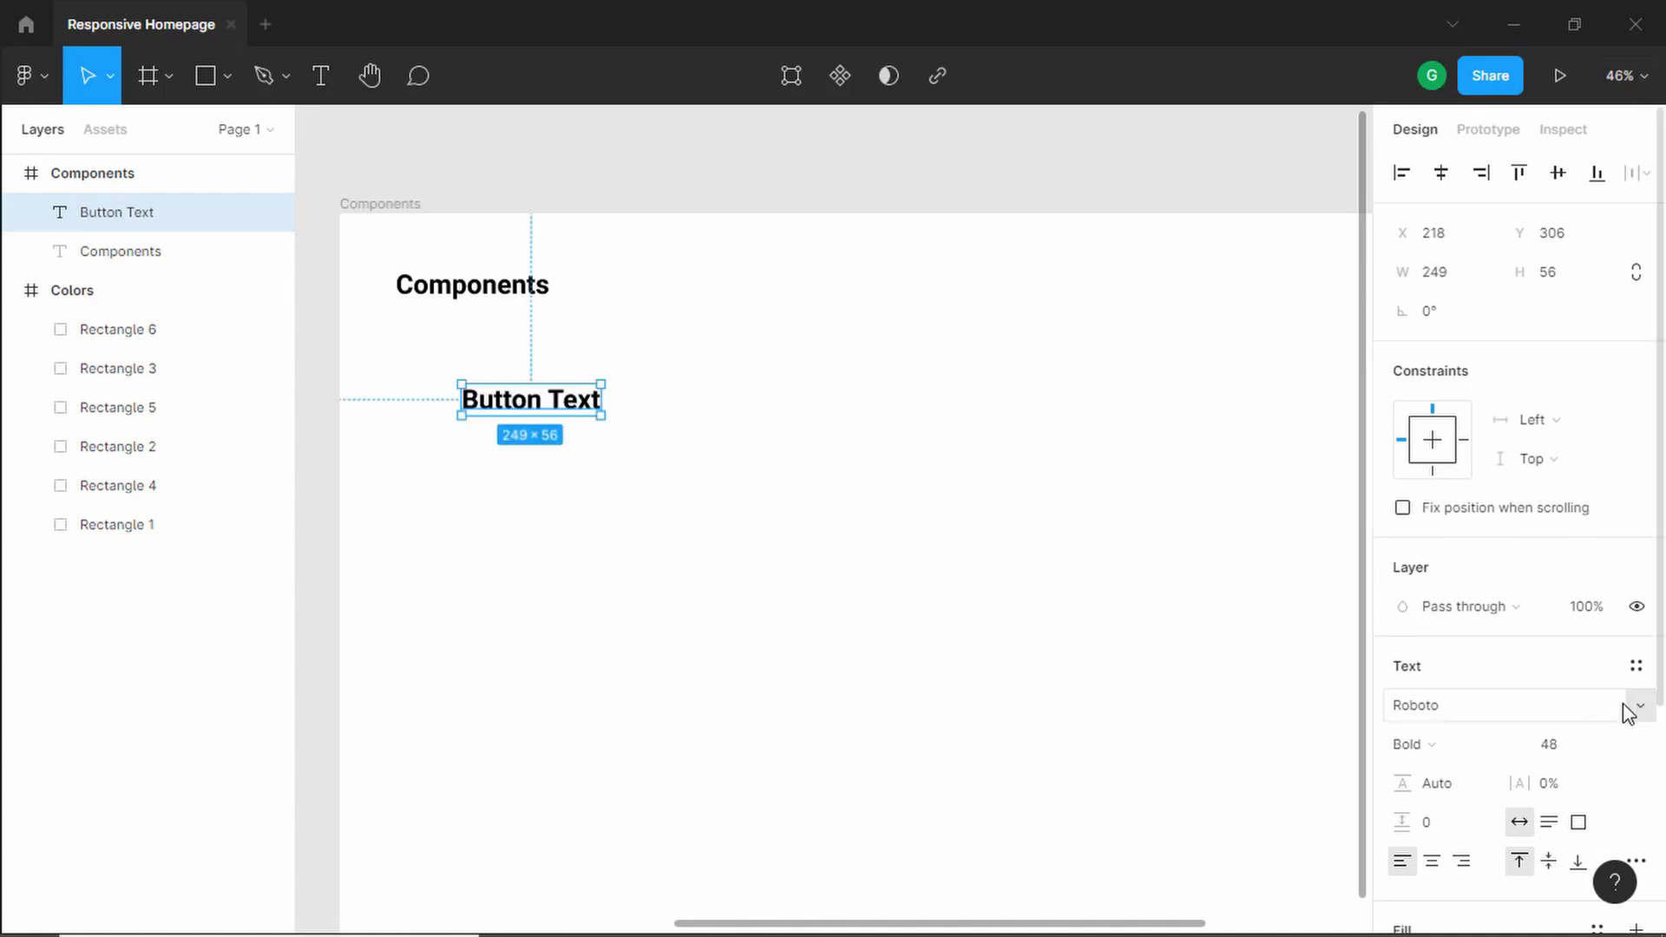
Step: Set the Button Text layer to font size 18 in the Poppins typeface and deselect it
scroll(1627, 710, down, 4)
scroll(1625, 694, up, 4)
click(1580, 752)
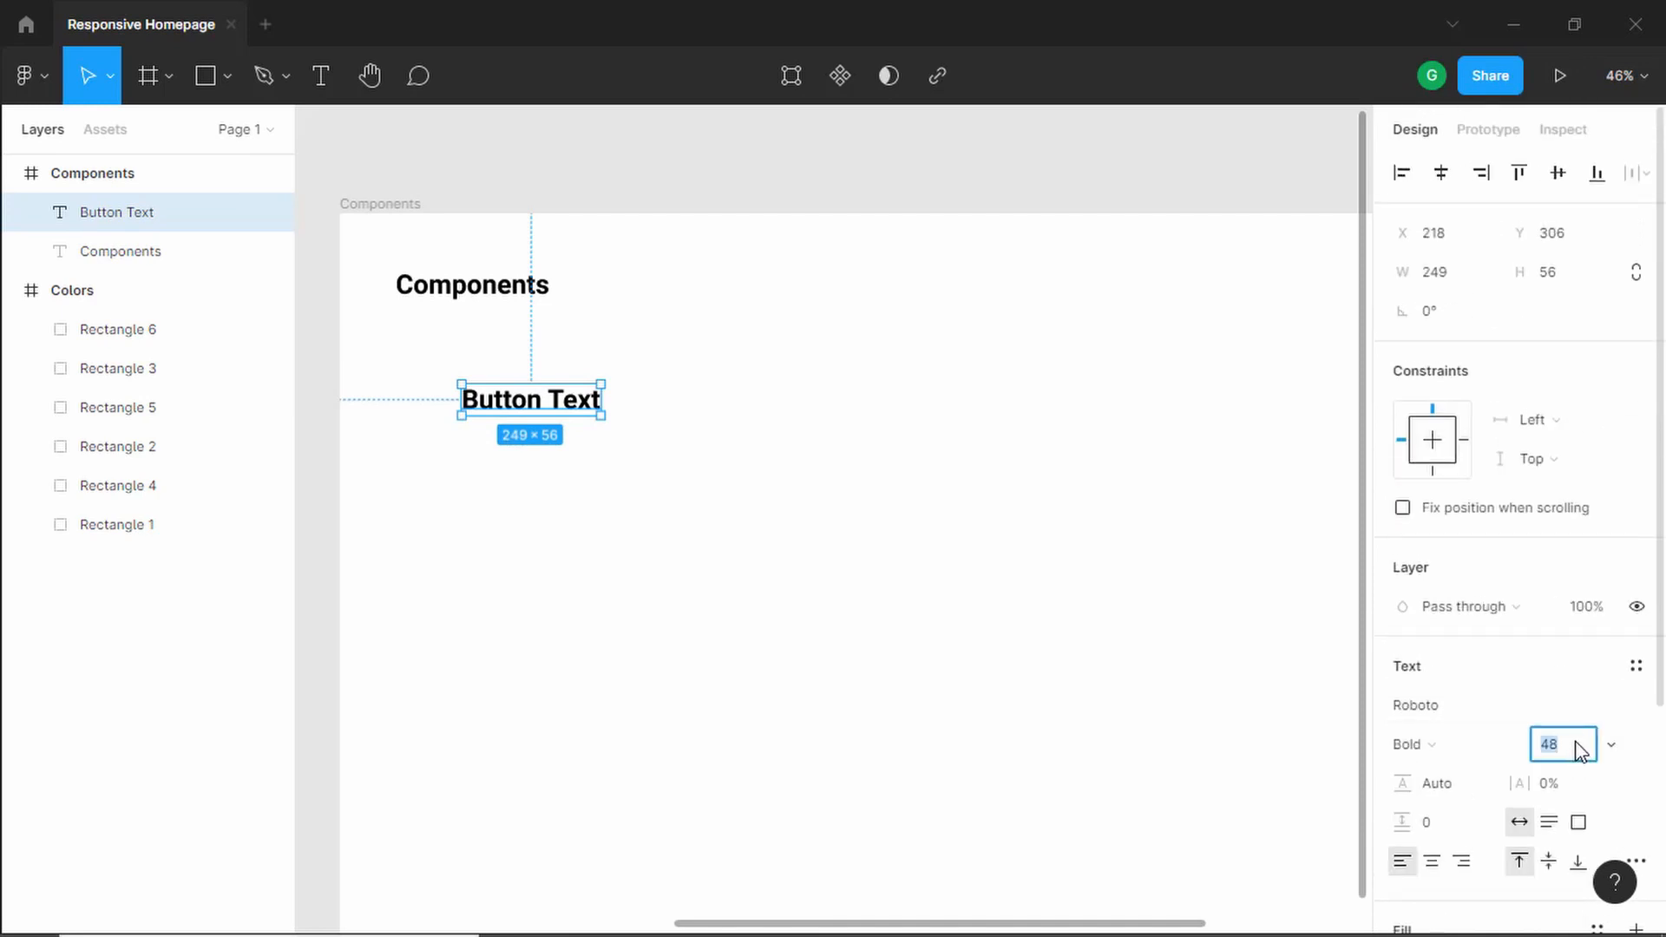
text(1)
text(8)
text(Pop)
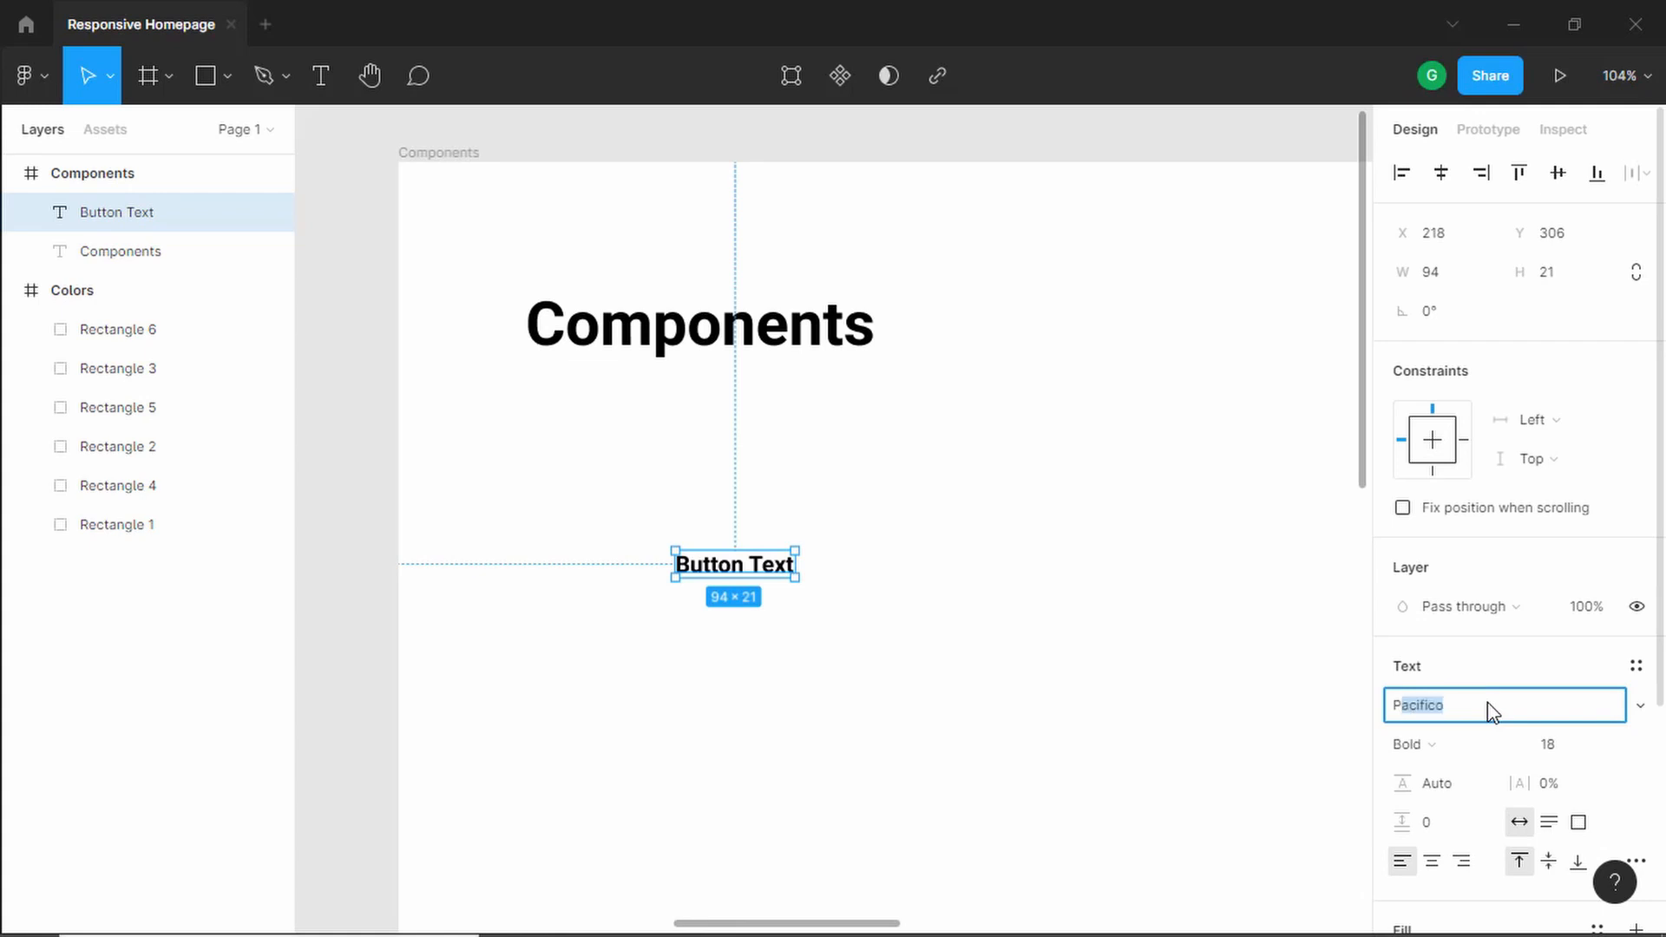
text(p)
key(Return)
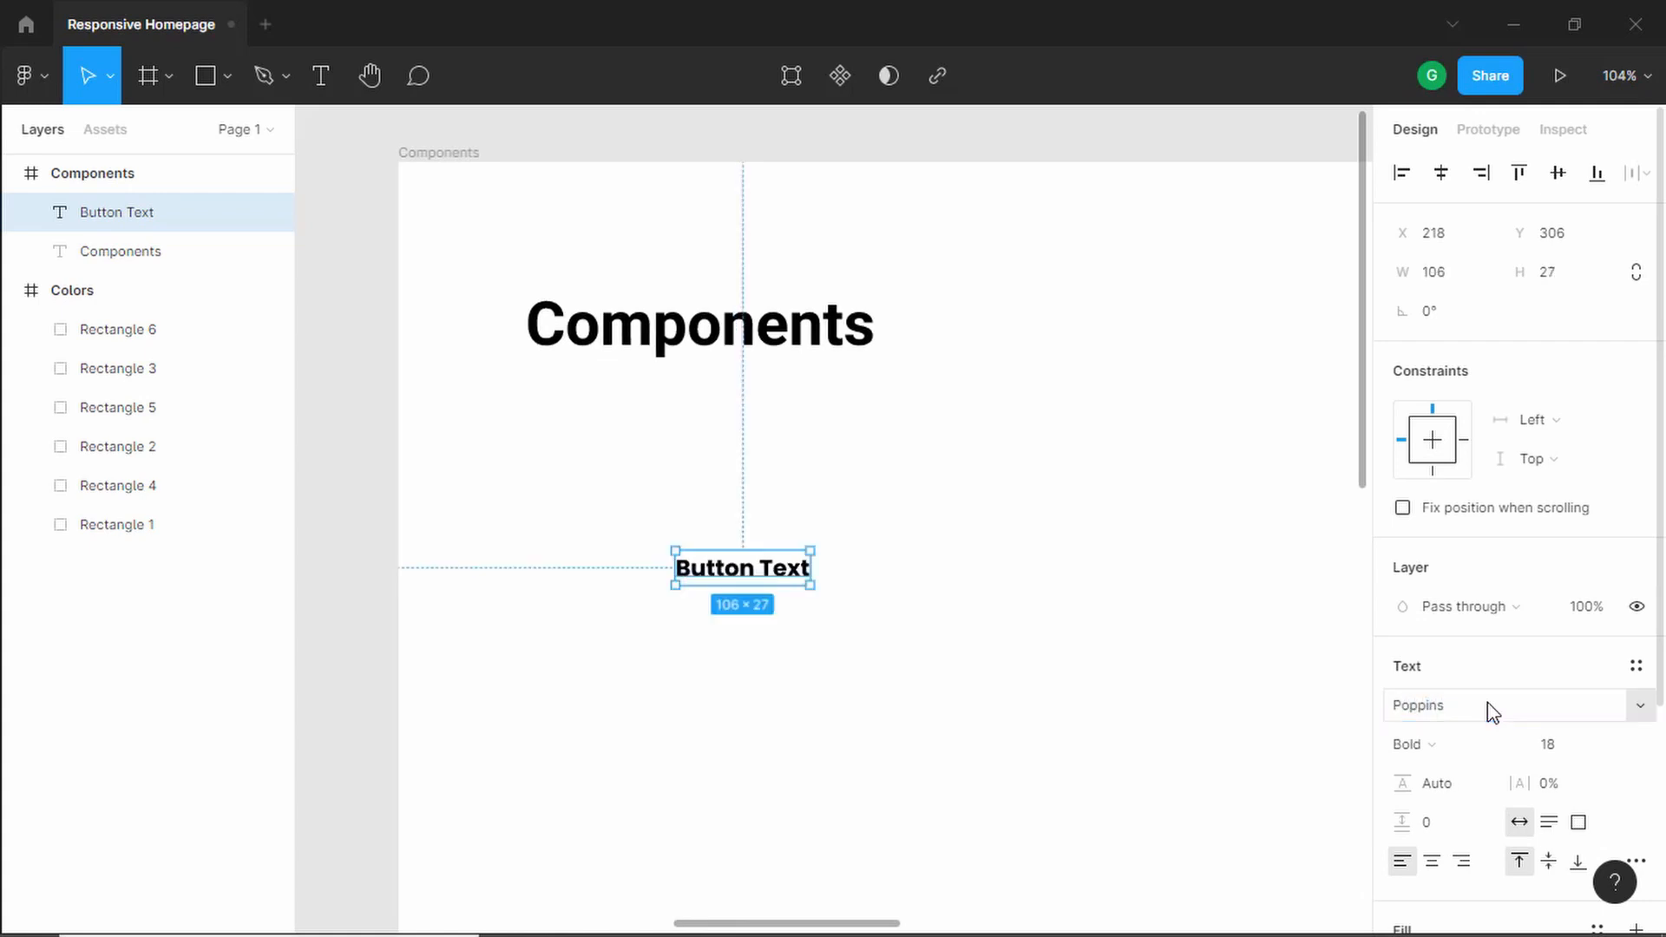
scroll(953, 581, up, 1)
click(954, 580)
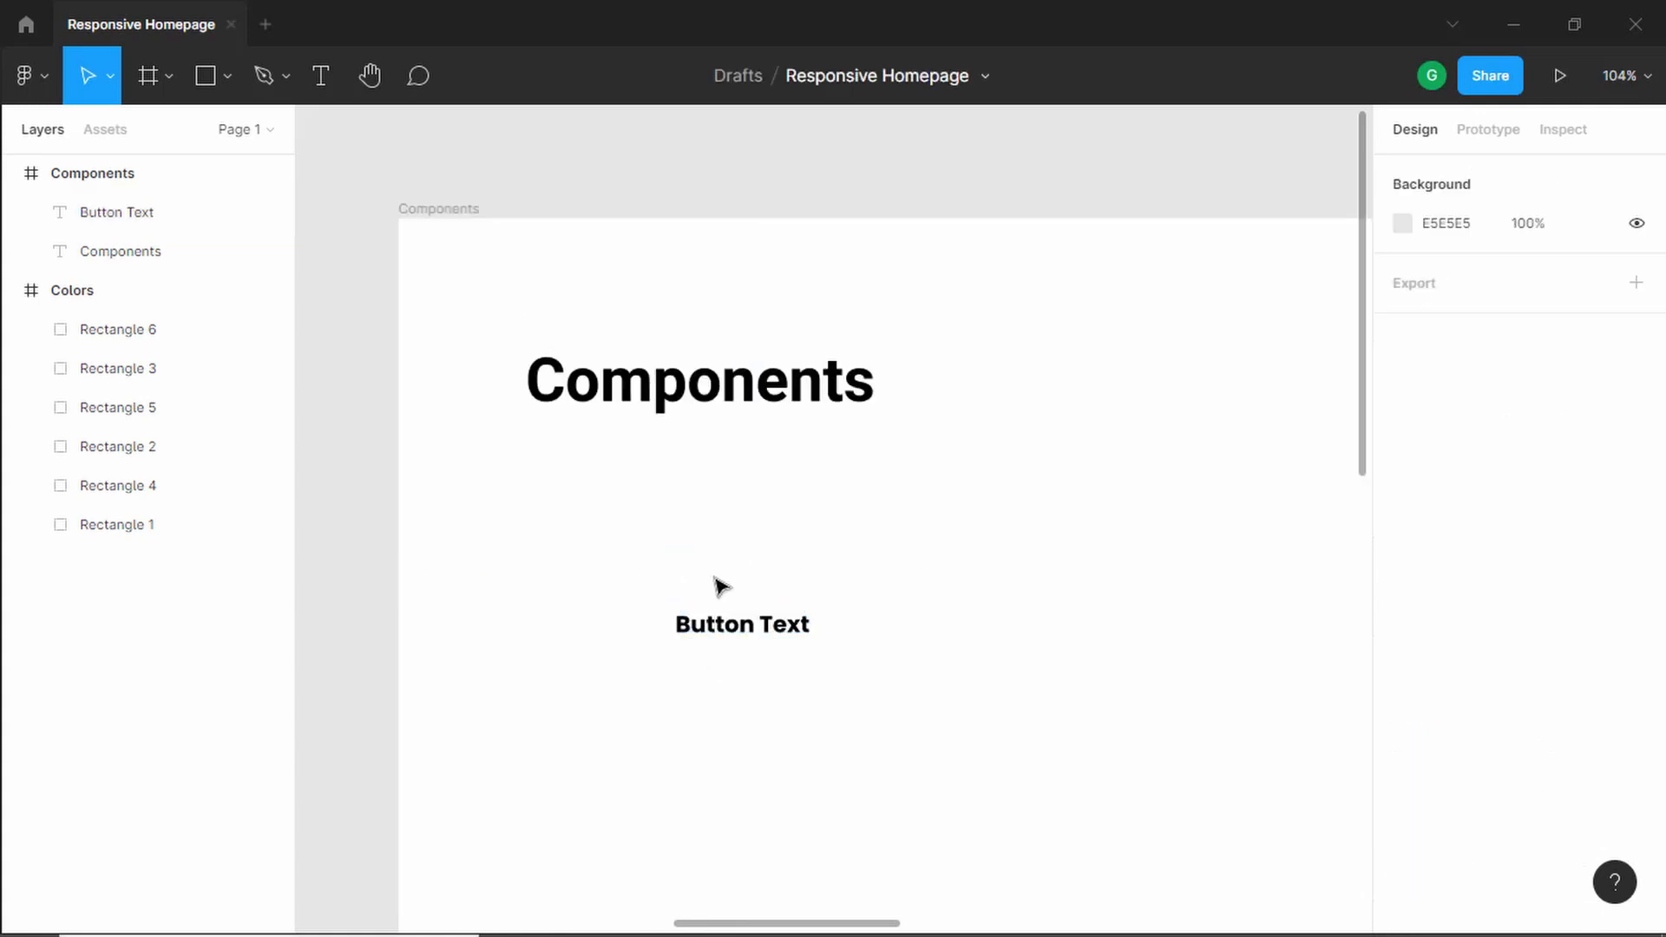
Step: Move the Button Text slightly up, wrap it in an auto layout frame, and reposition that frame to X 225, Y 261
click(753, 629)
drag(753, 629, 751, 590)
right_click(707, 588)
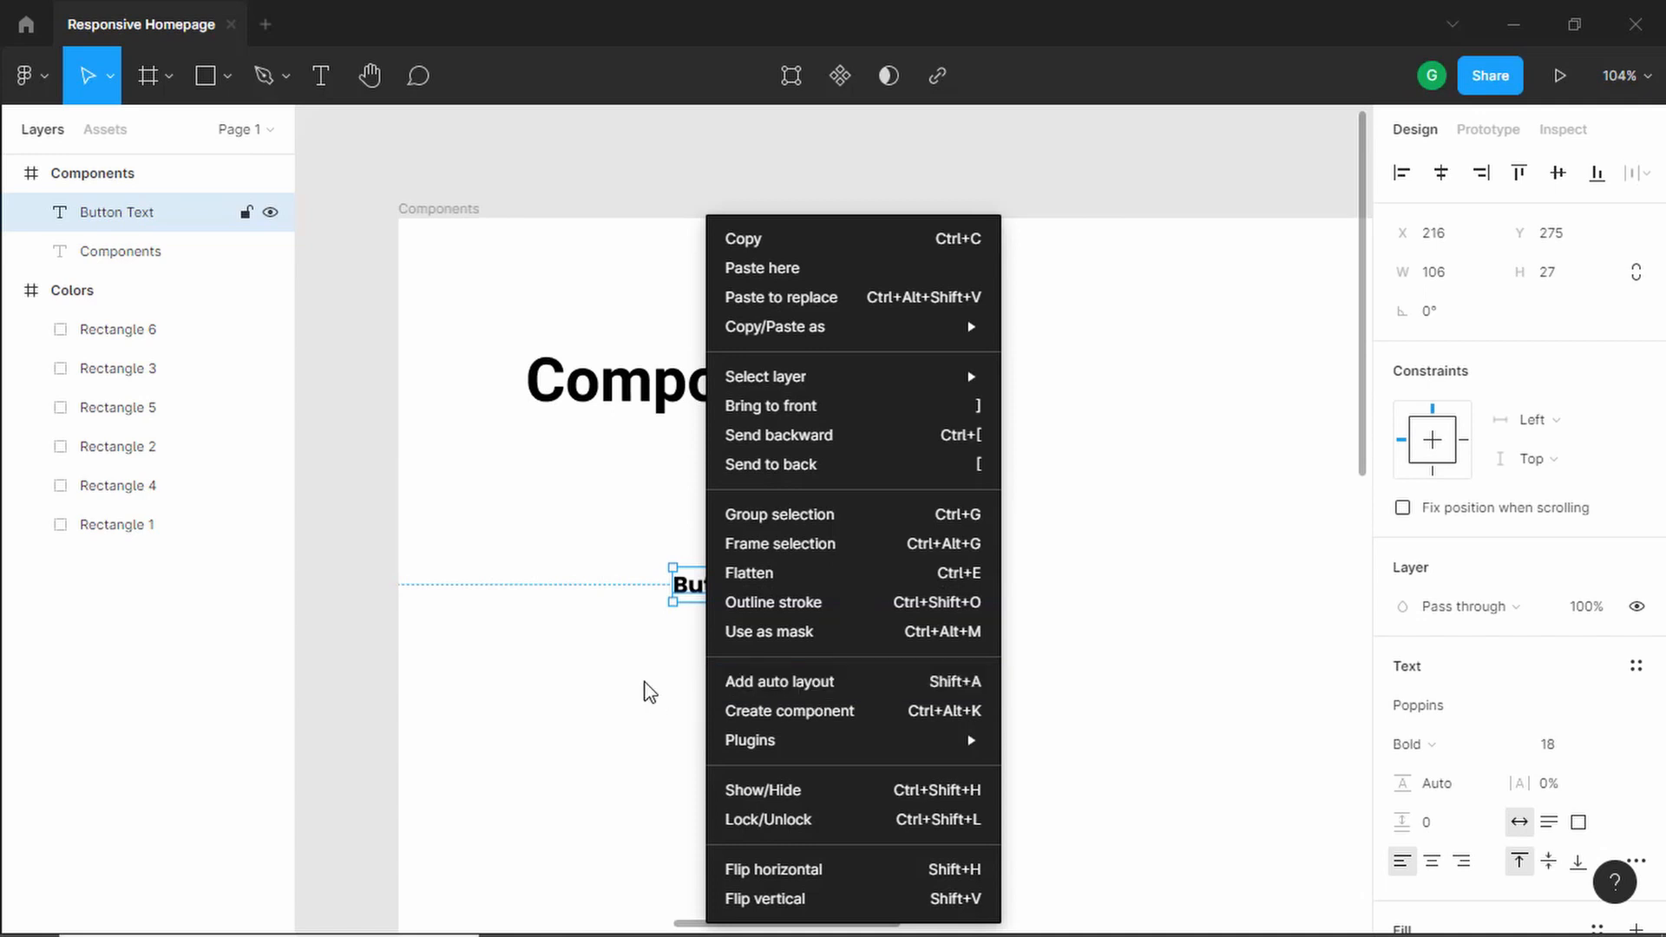
click(670, 682)
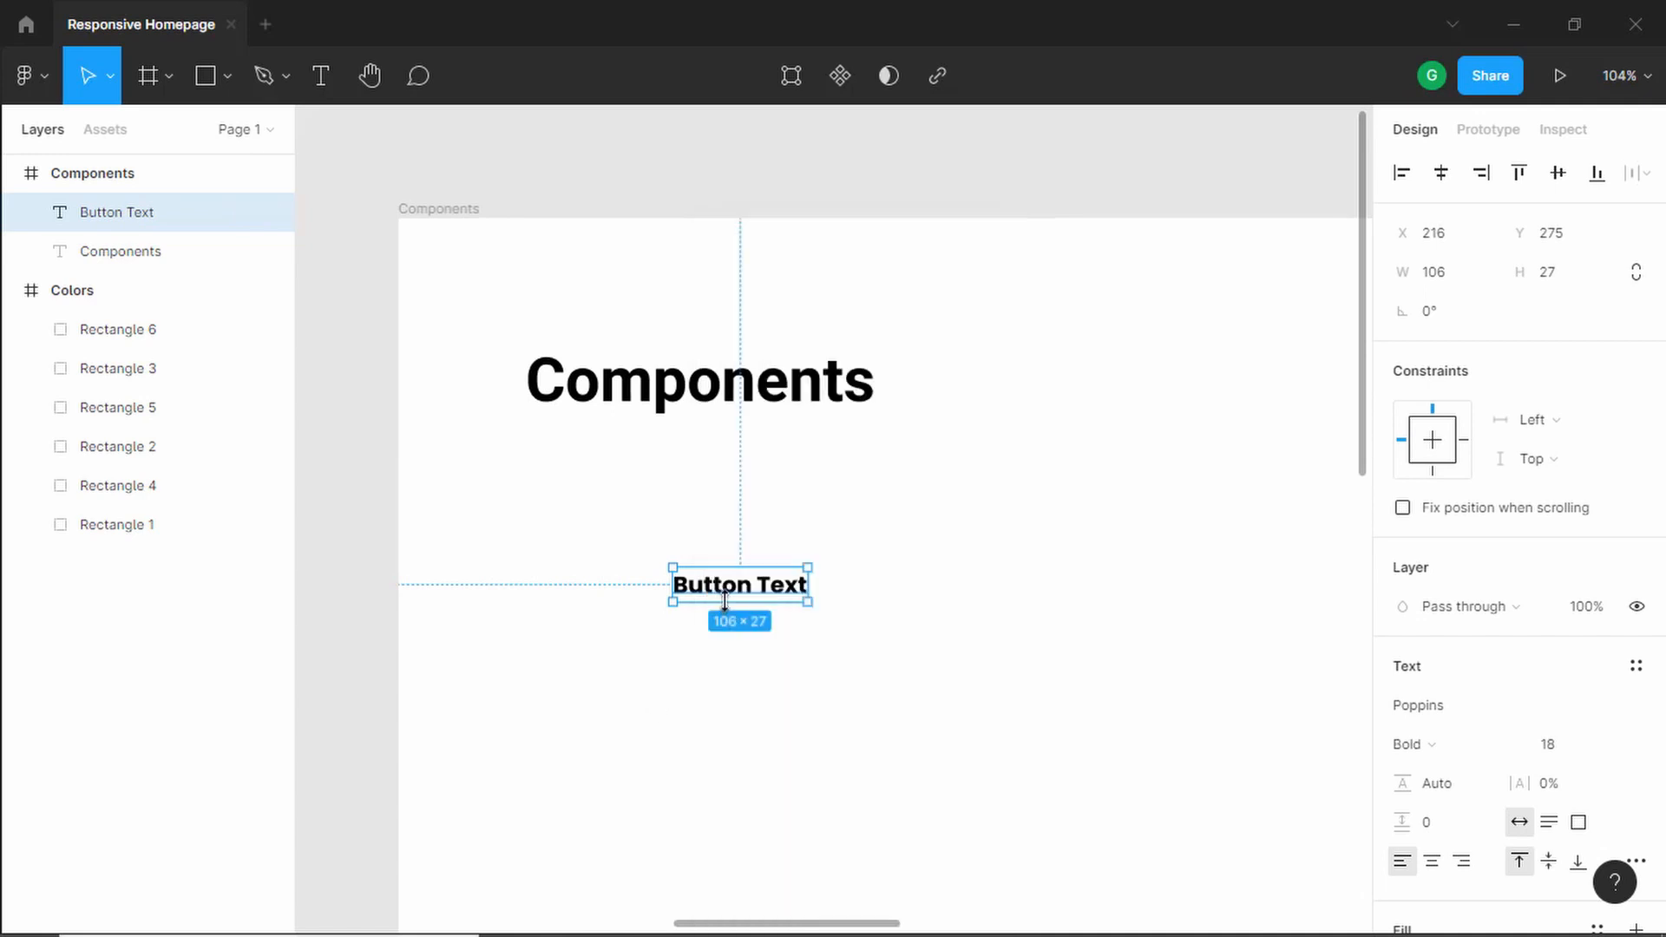
key(shift+a)
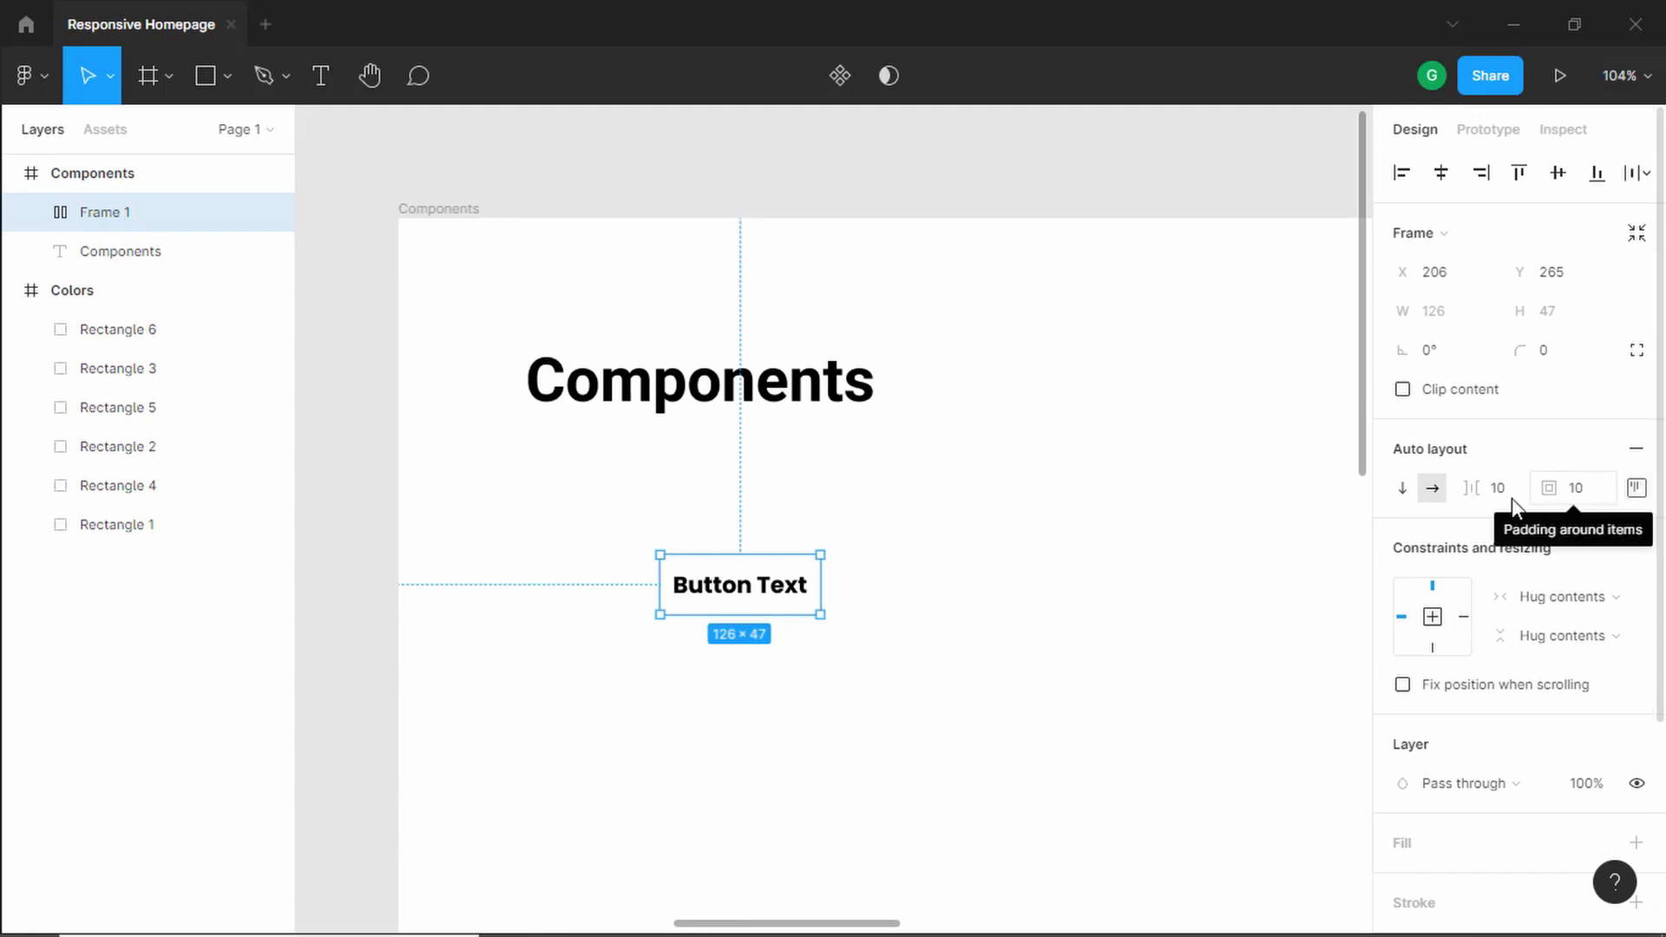
scroll(874, 555, up, 3)
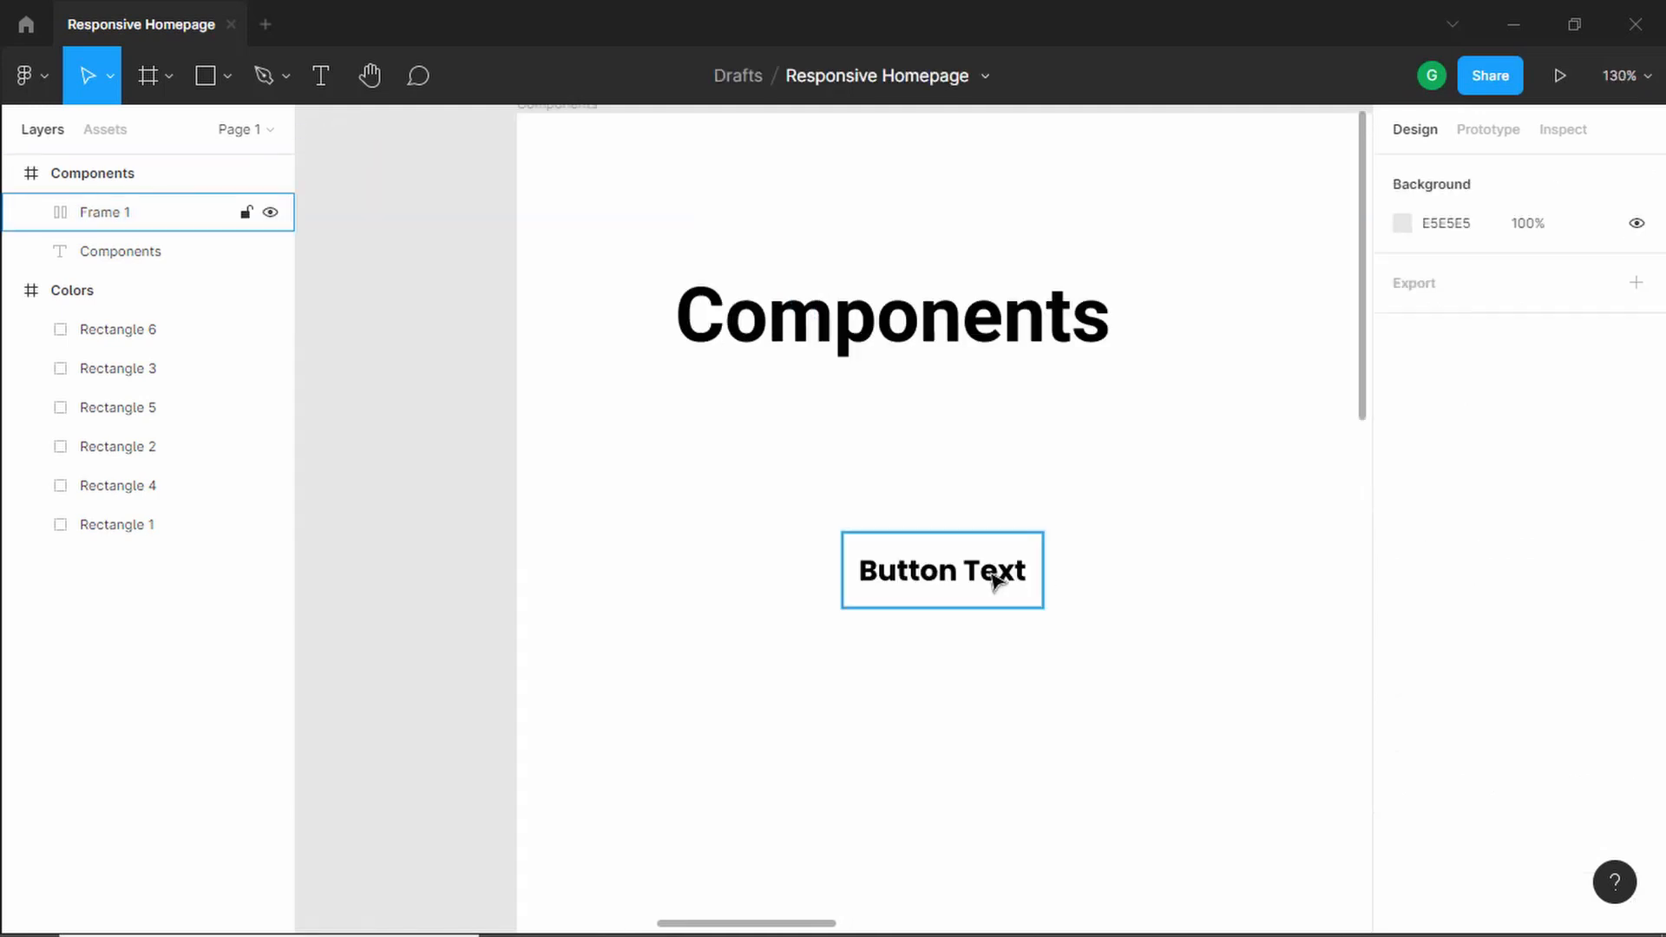
drag(994, 574, 1024, 568)
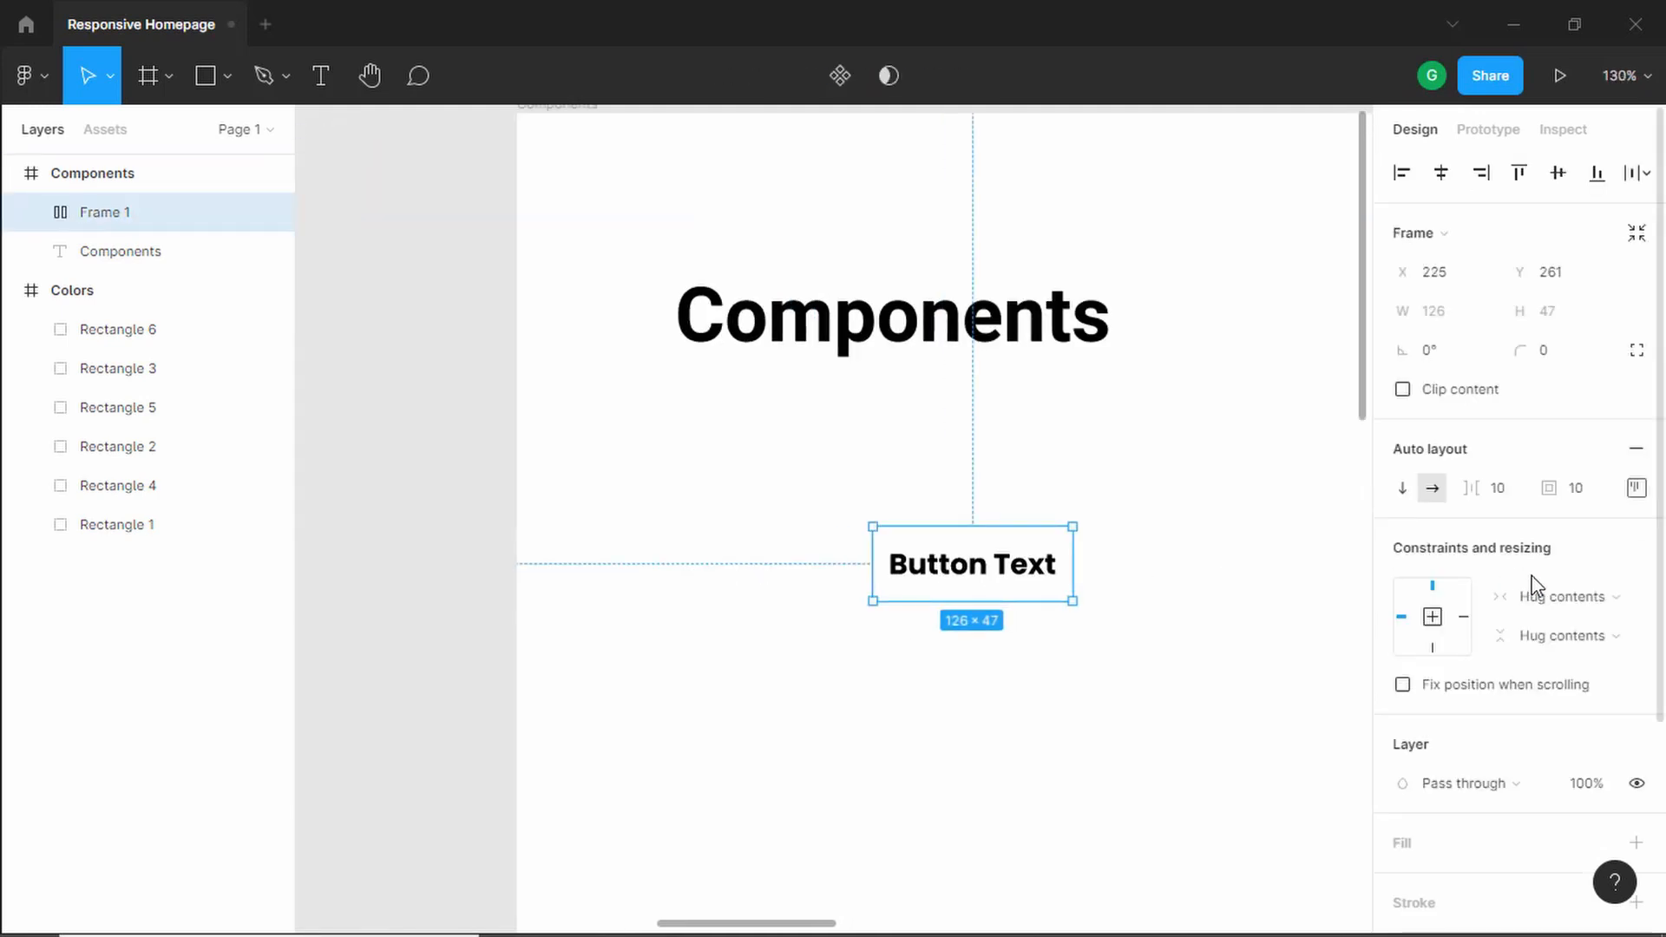
Step: Add a fill to the button frame and sample its colour 070917 from the near-black square in the Colors frame
scroll(1542, 588, down, 3)
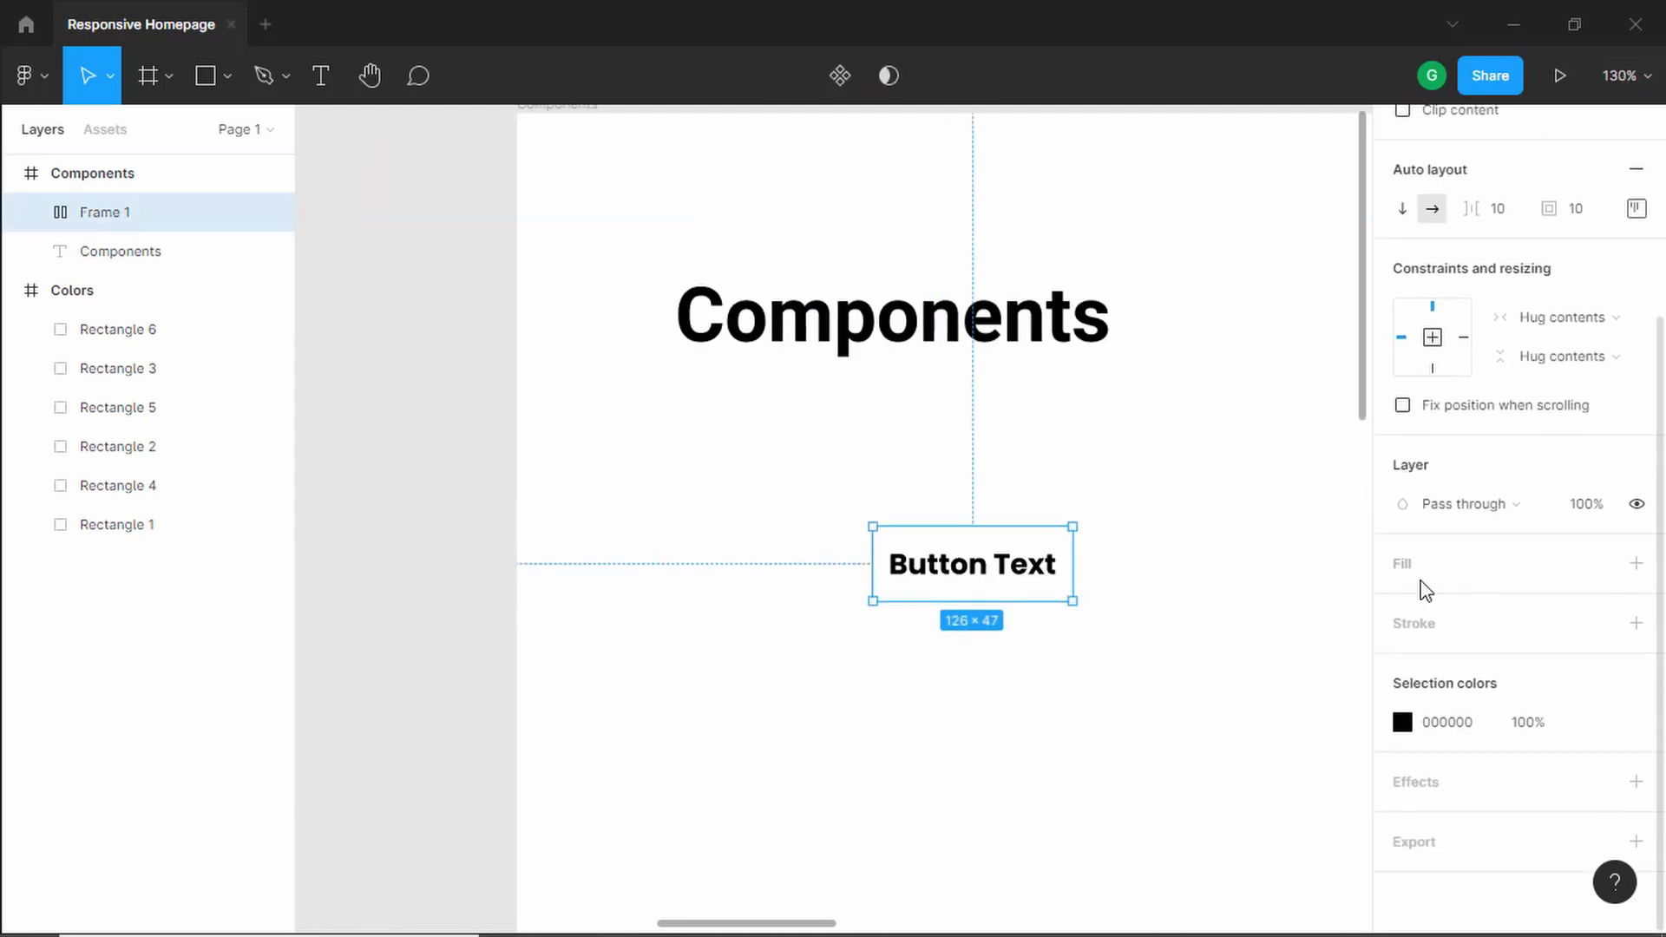
click(1633, 565)
scroll(824, 521, down, 2)
scroll(799, 522, down, 5)
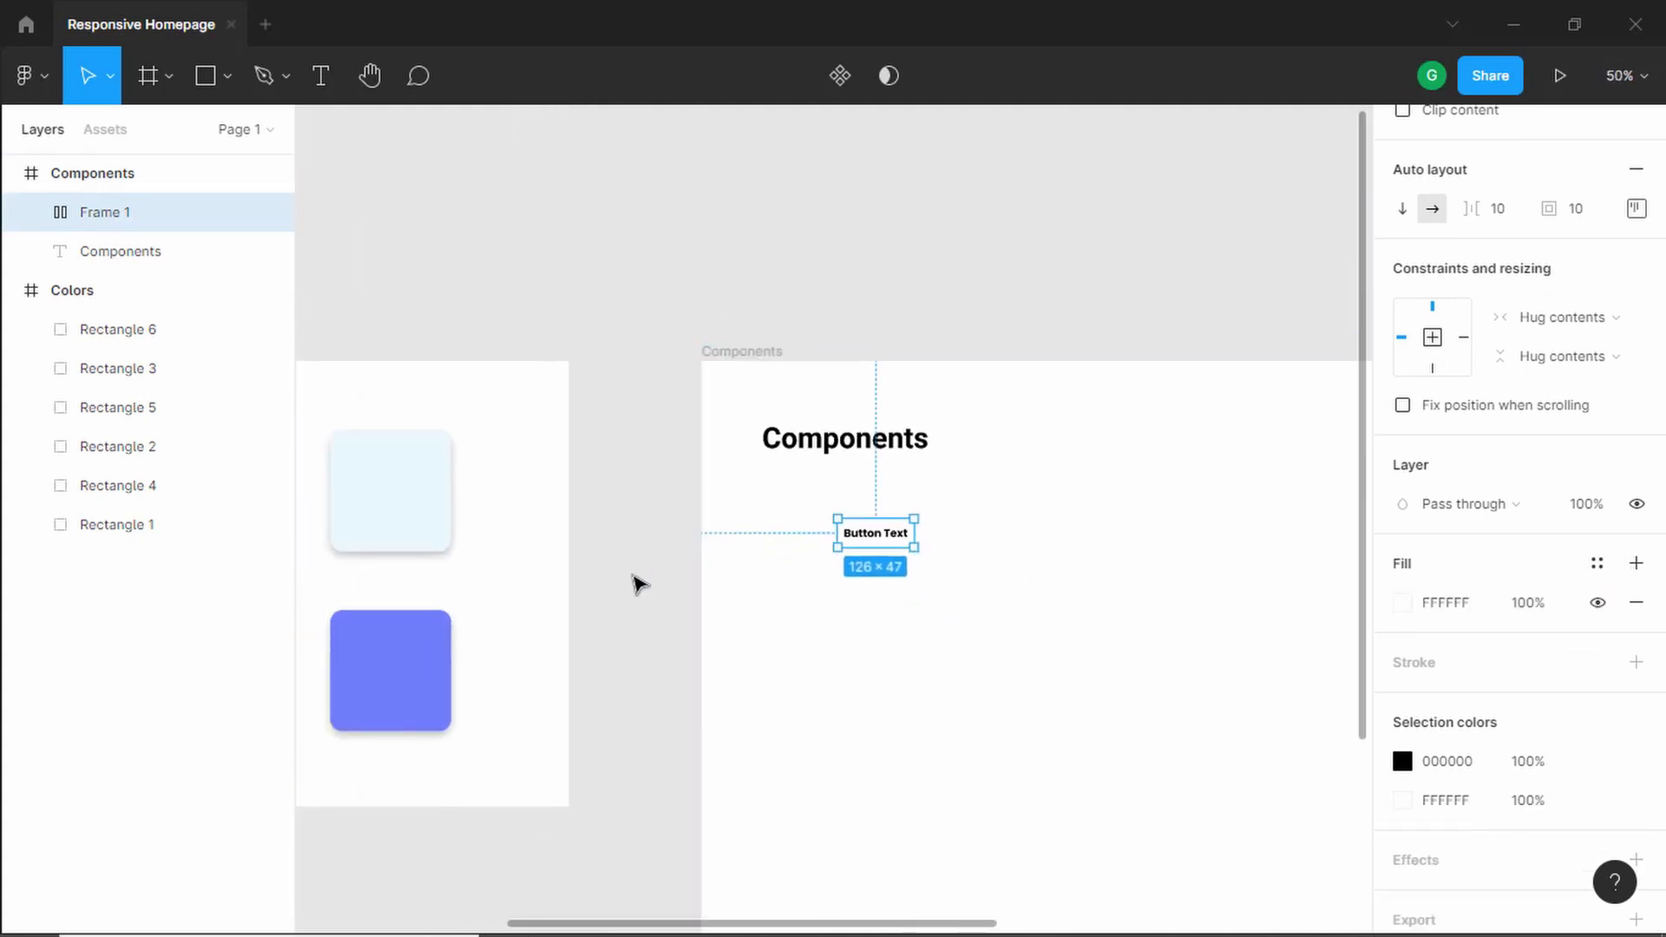
drag(724, 556, 986, 417)
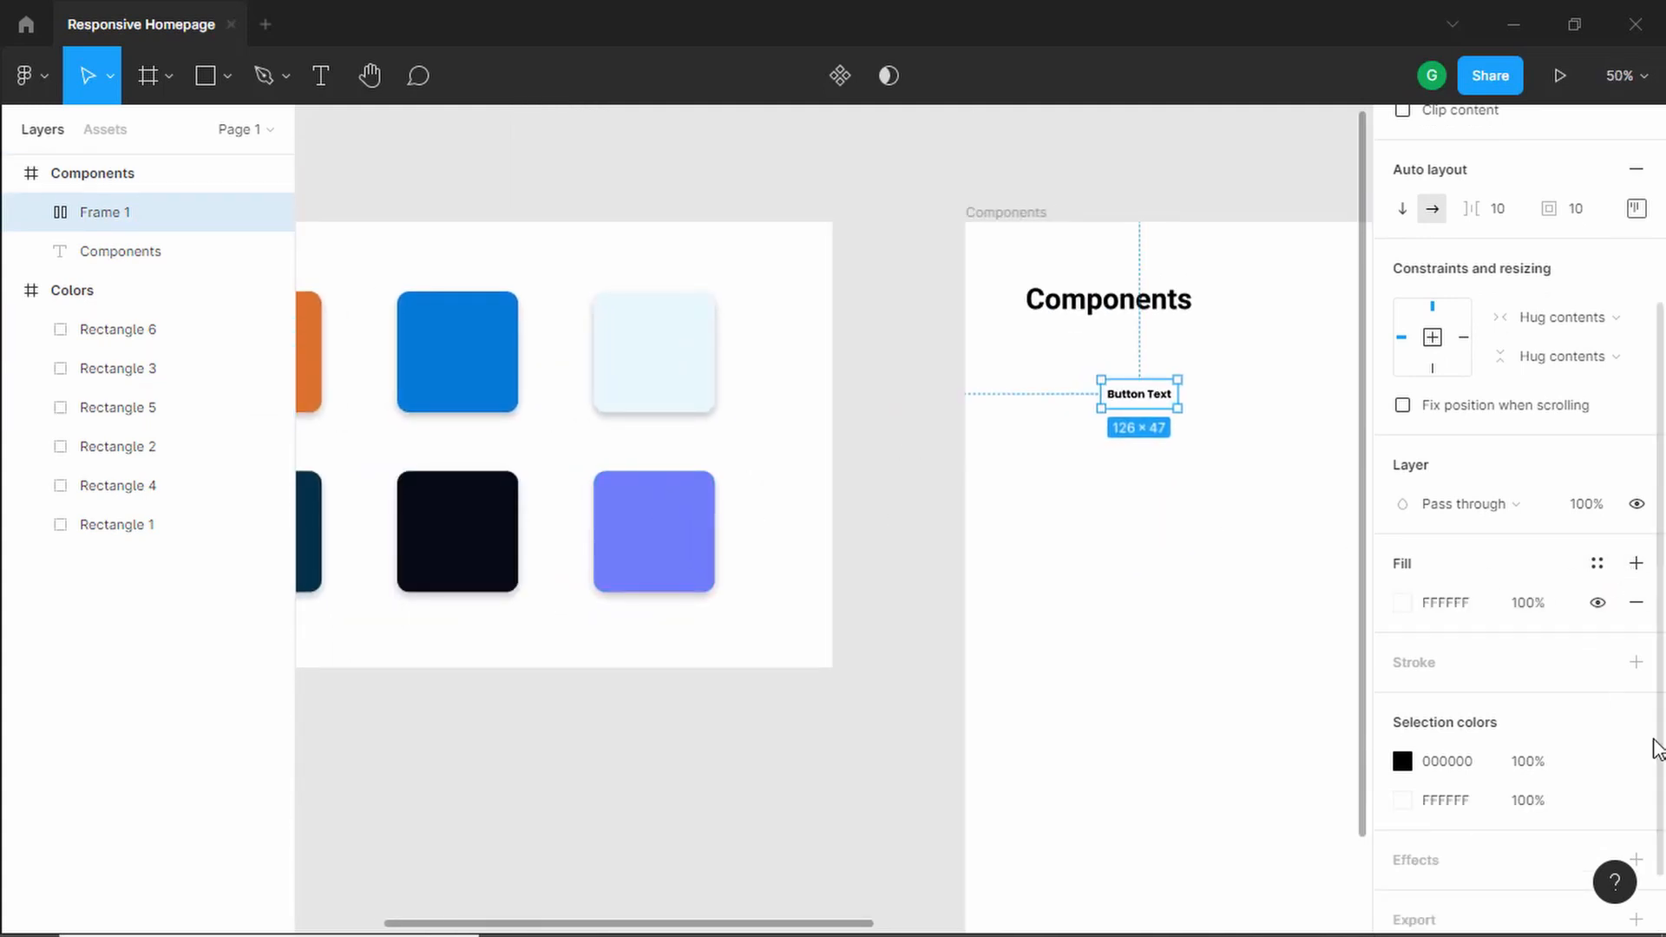
click(1403, 602)
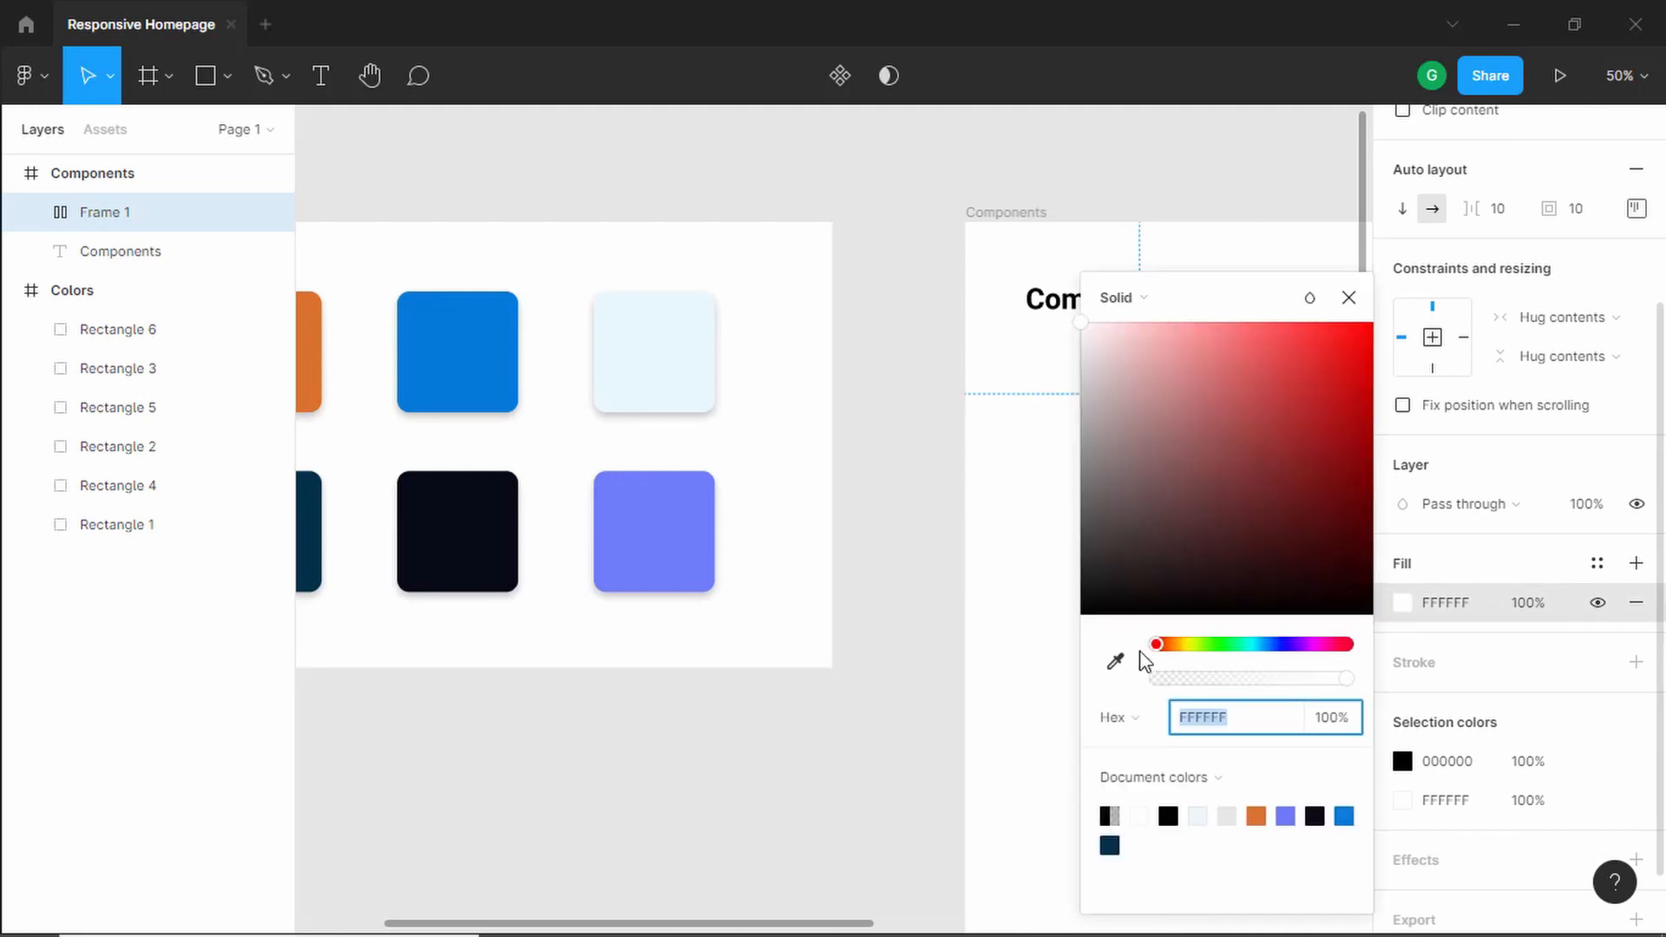
click(1110, 660)
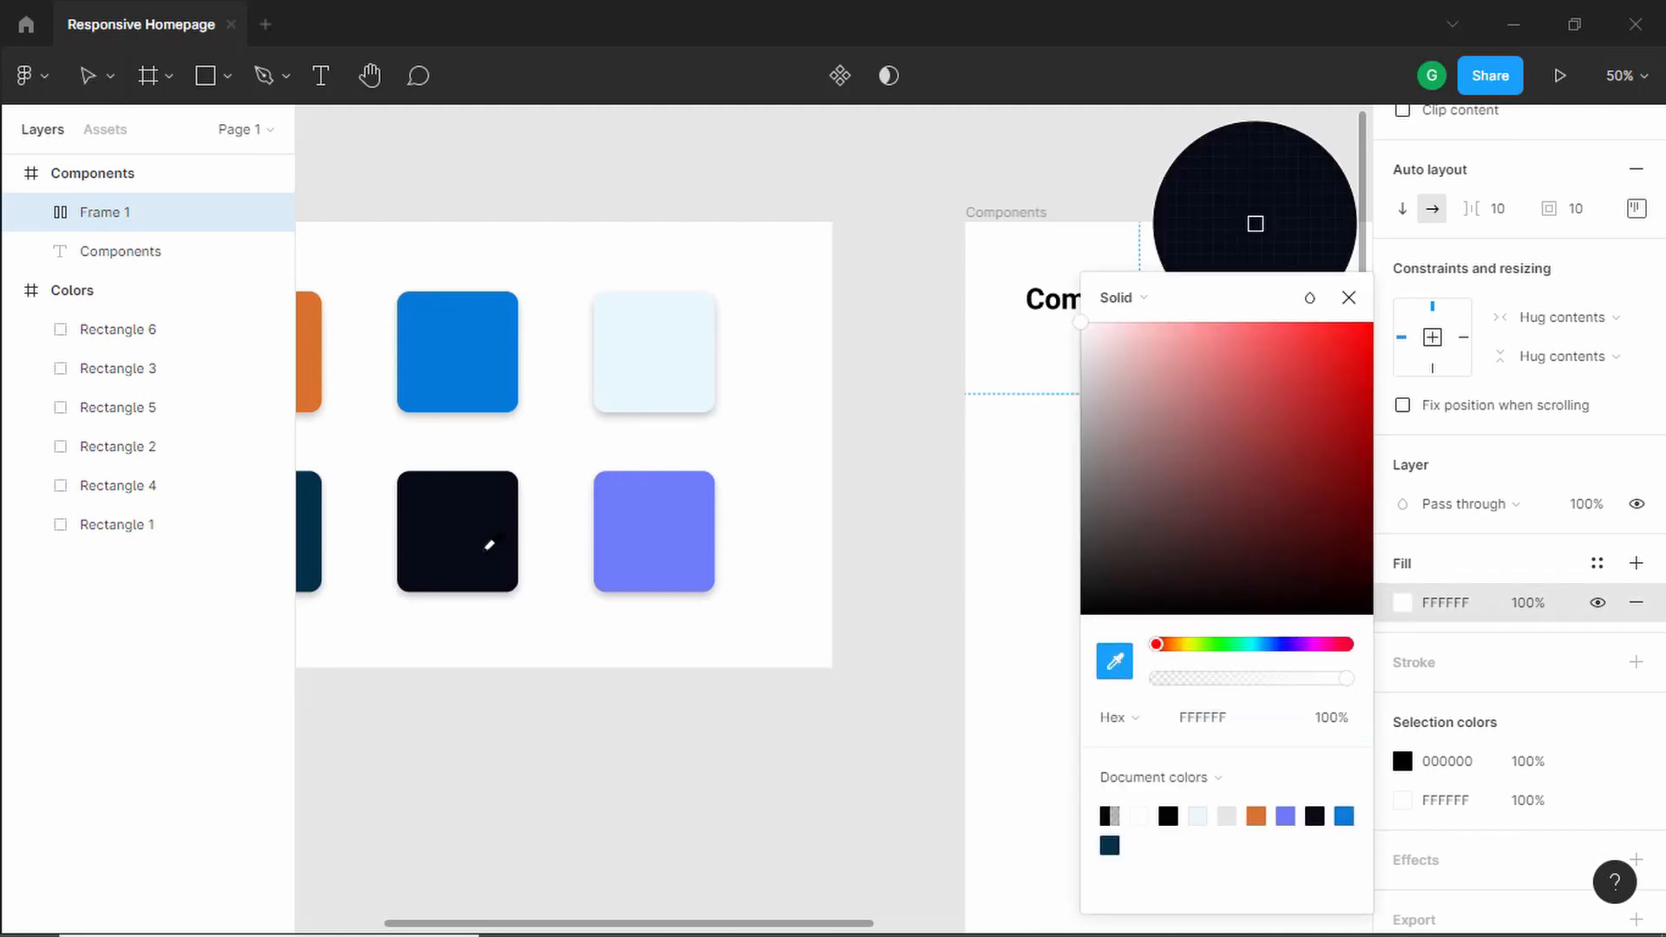
click(489, 544)
click(1348, 298)
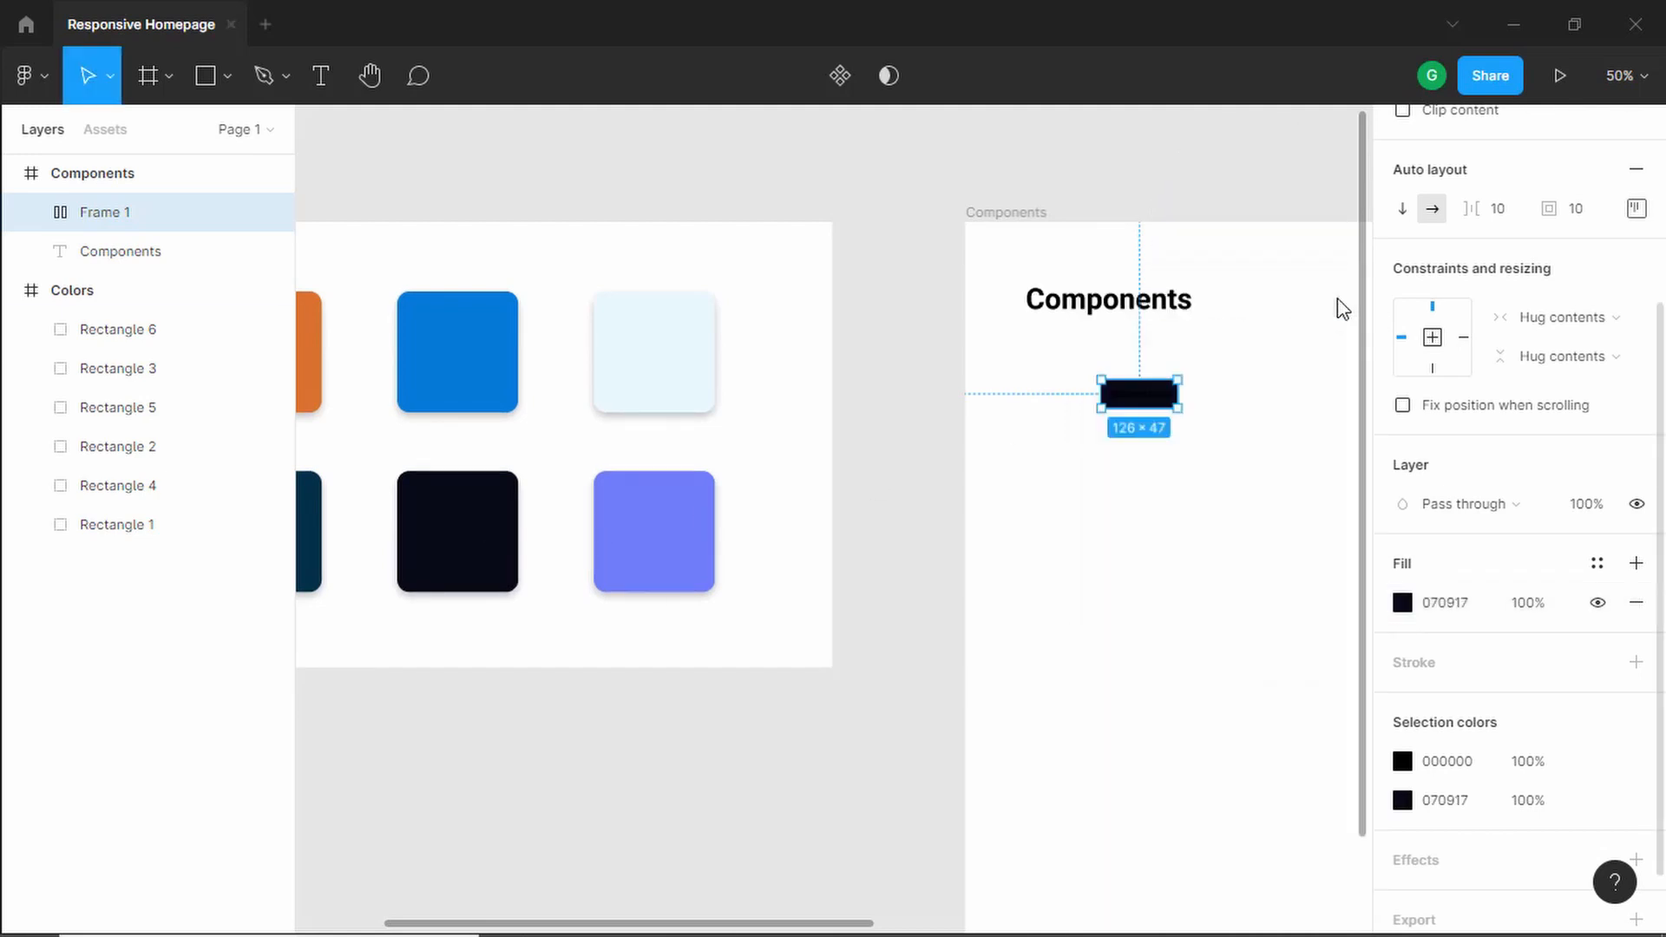
Step: Change the fill of the text inside the button to white (FFFFFF)
double_click(1145, 405)
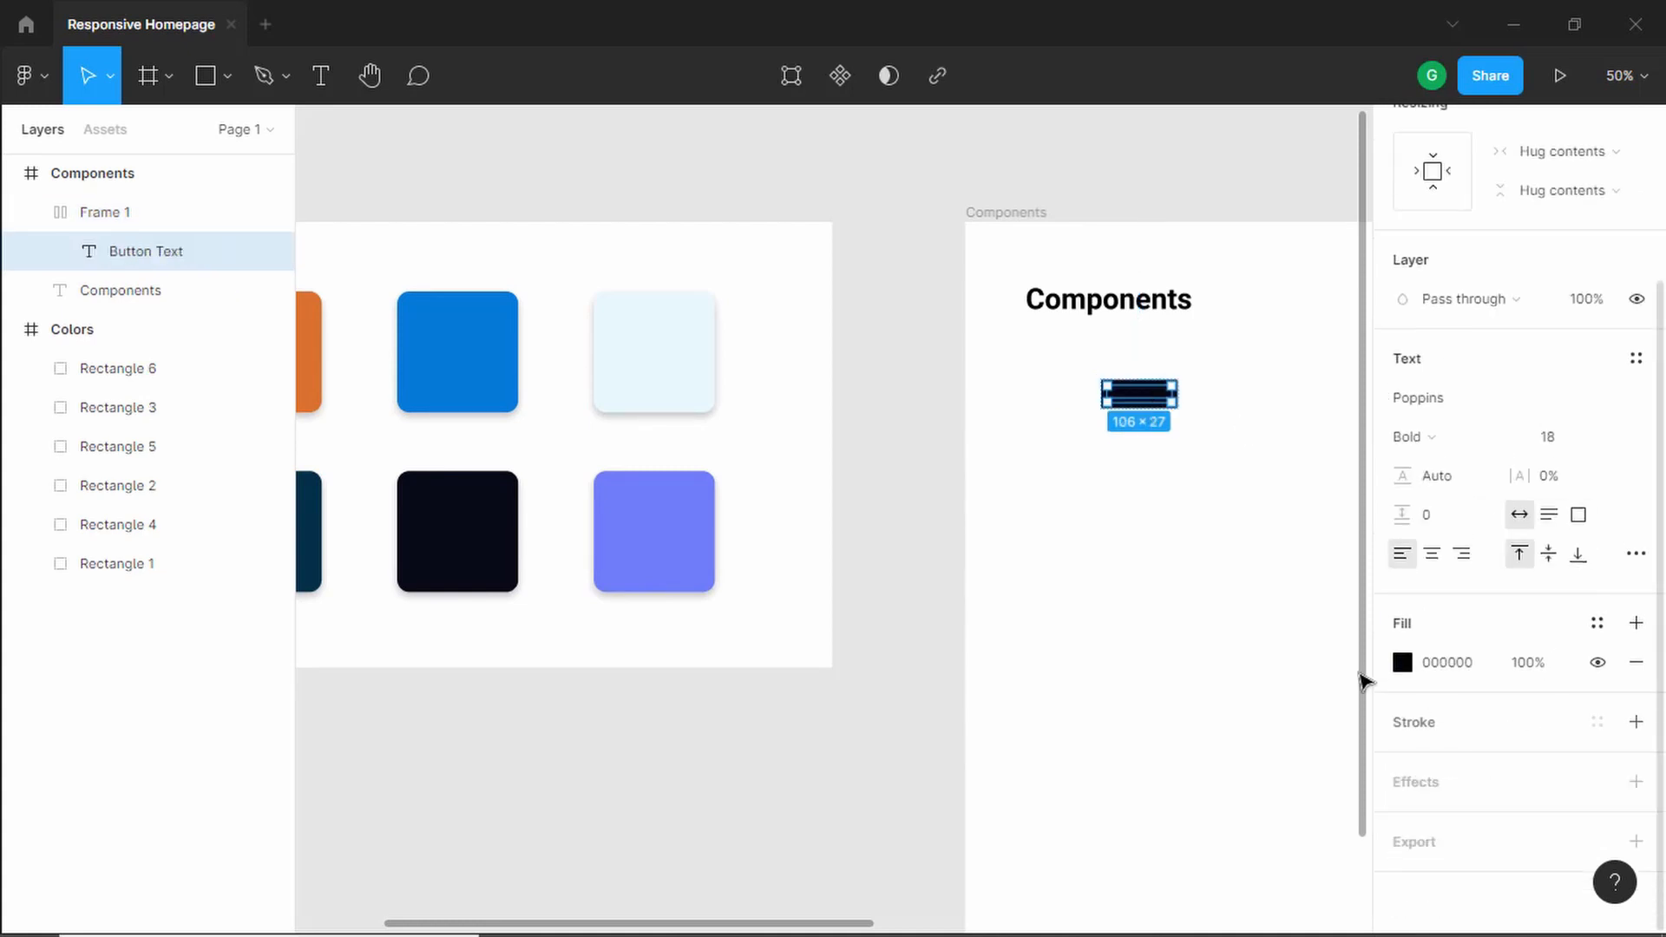
click(1407, 670)
drag(1143, 386, 1080, 322)
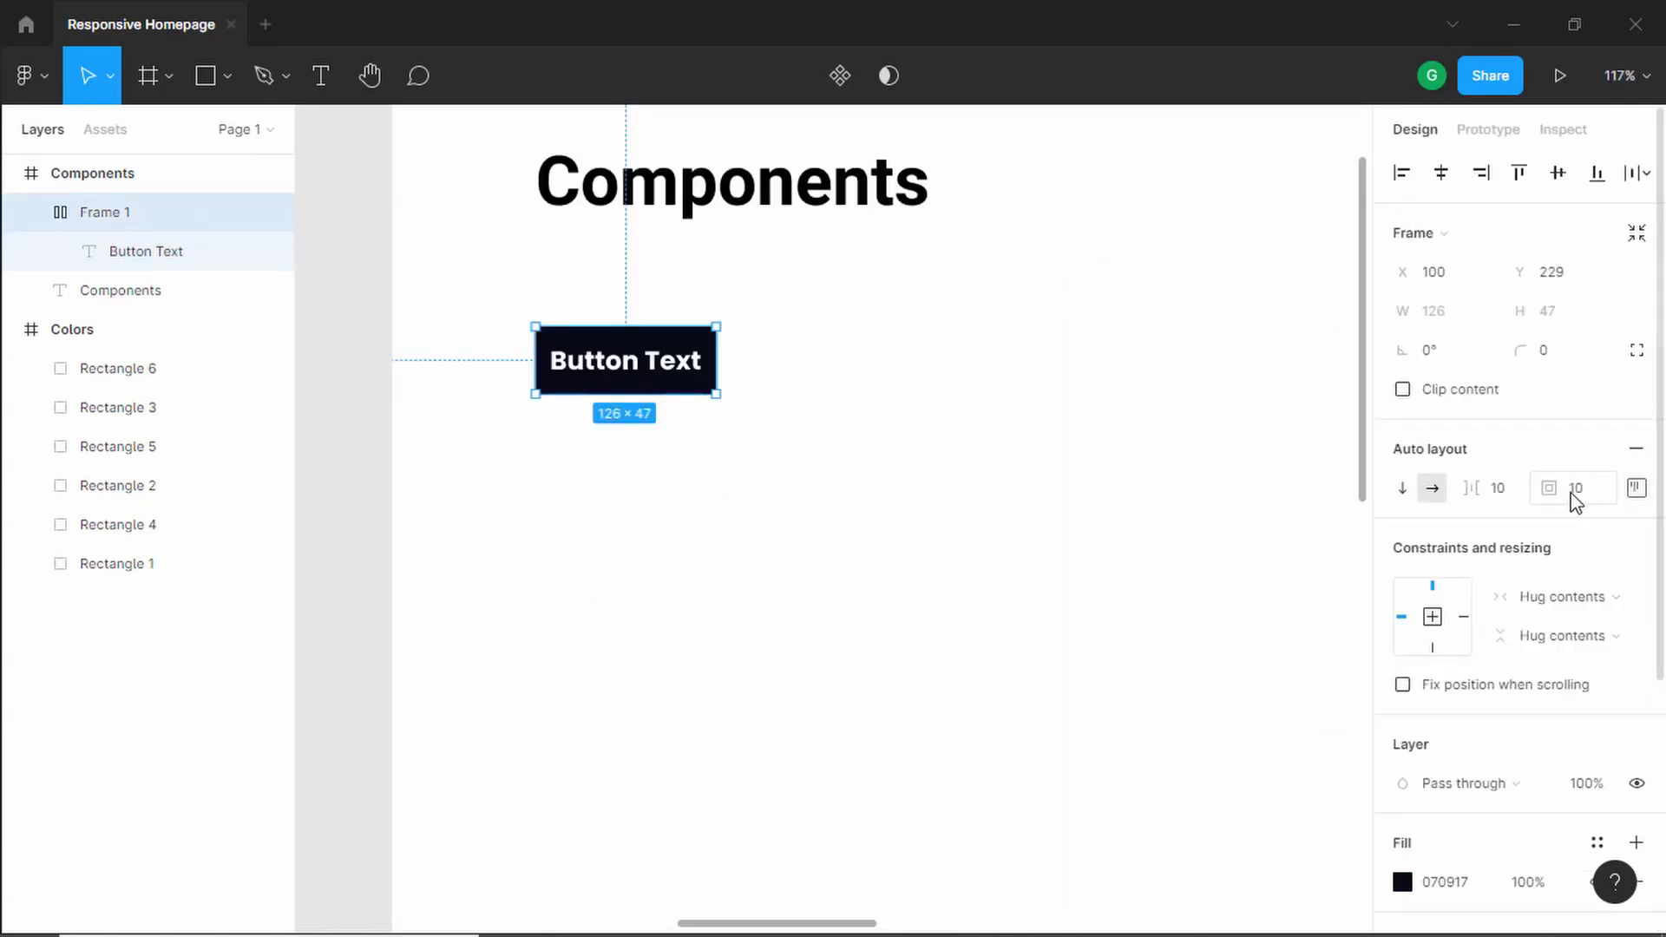
Step: Set the button's auto layout padding to 16 at top and bottom and 32 at left and right
click(1636, 489)
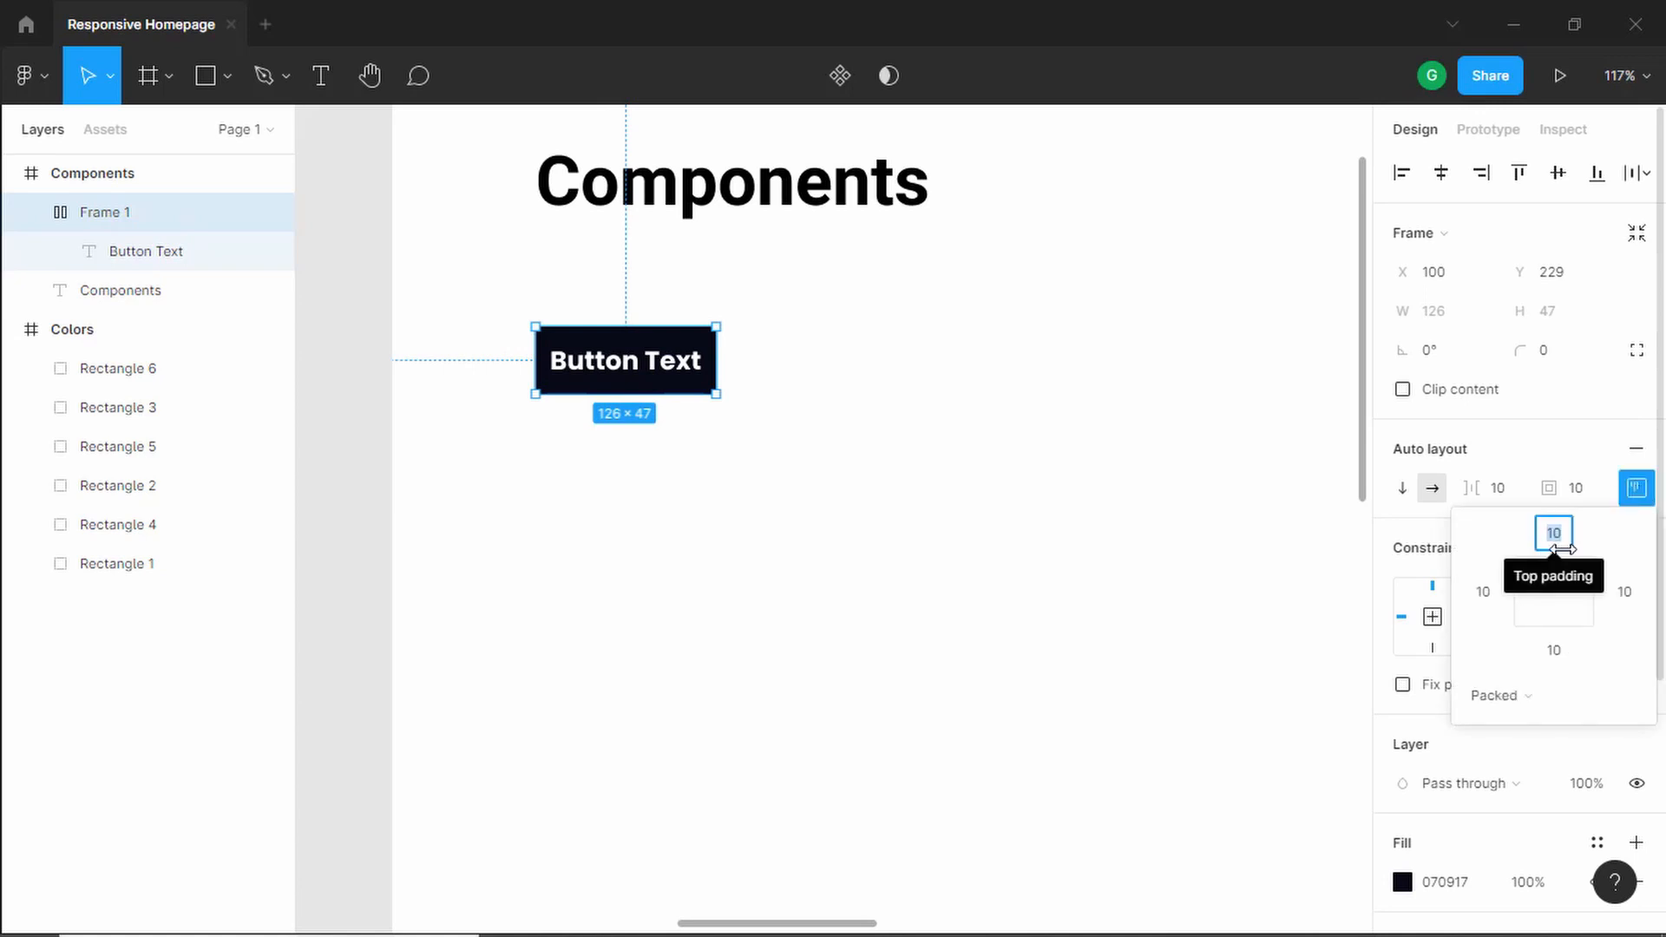
text(16)
key(Tab)
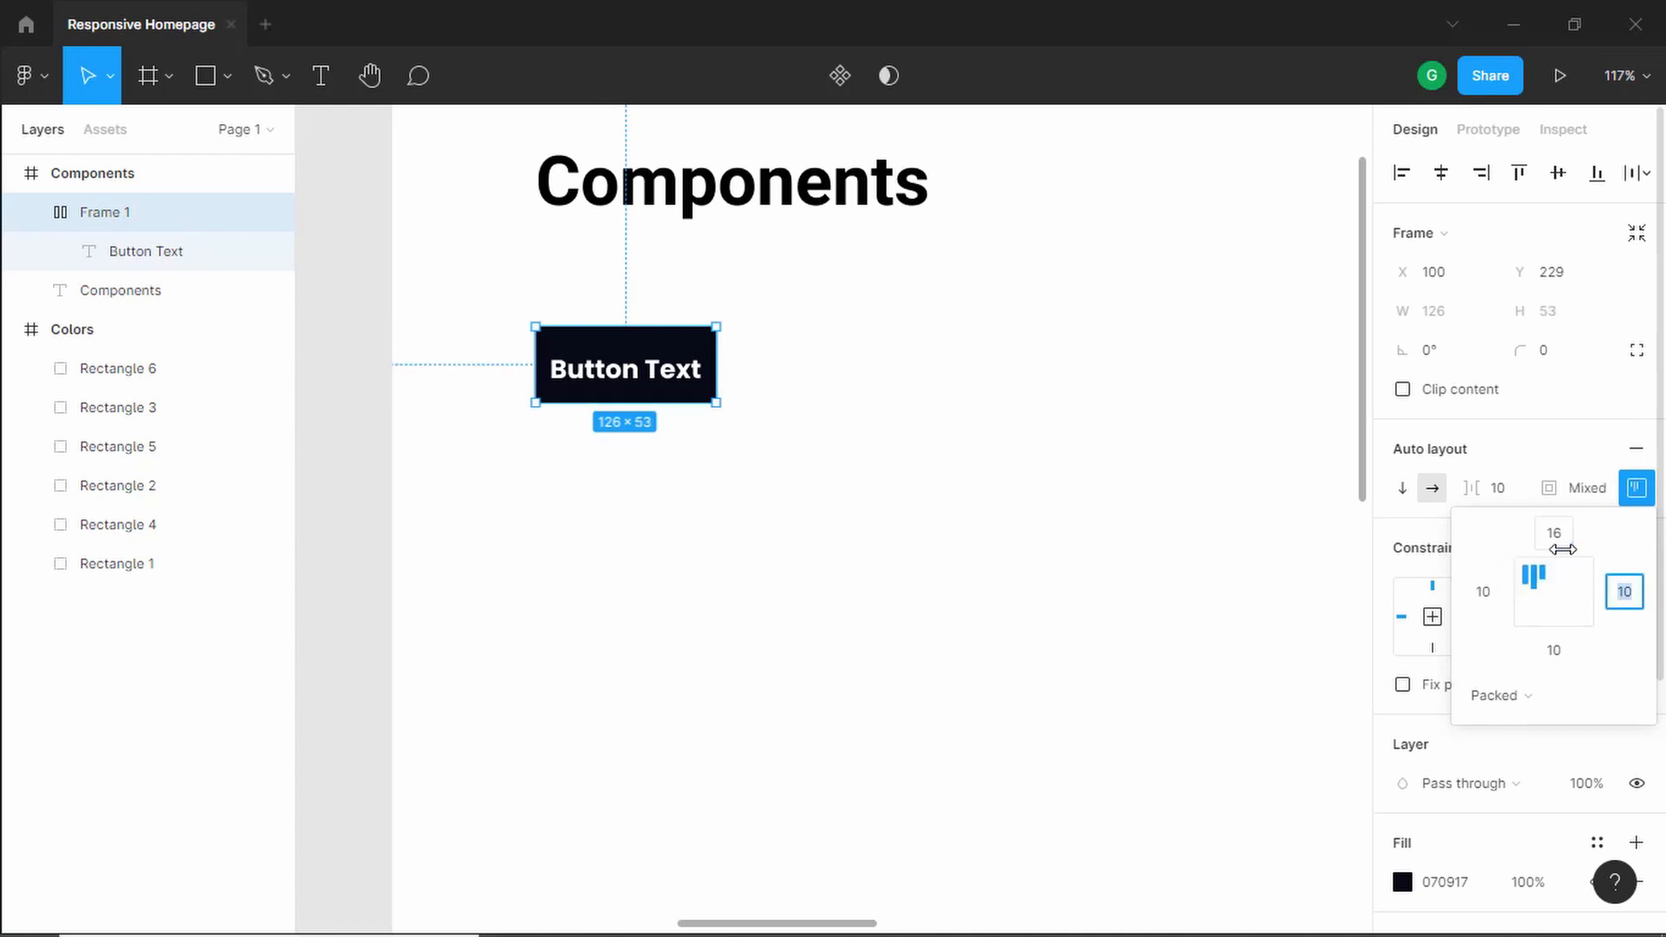
key(Tab)
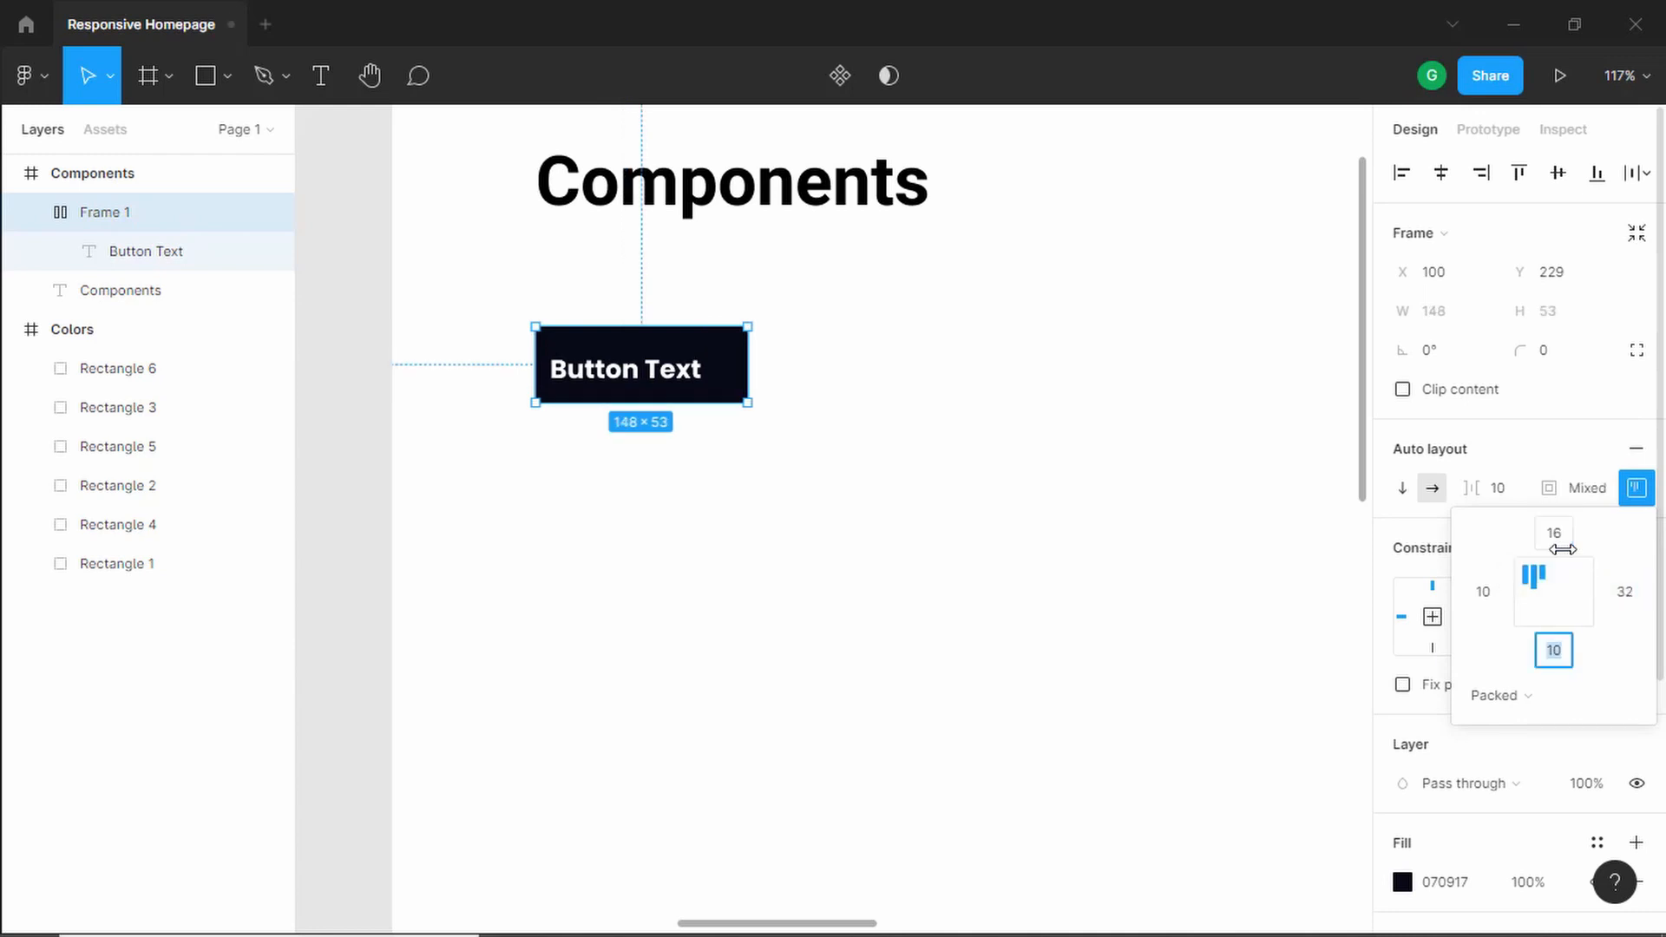
key(Tab)
text(32)
key(Tab)
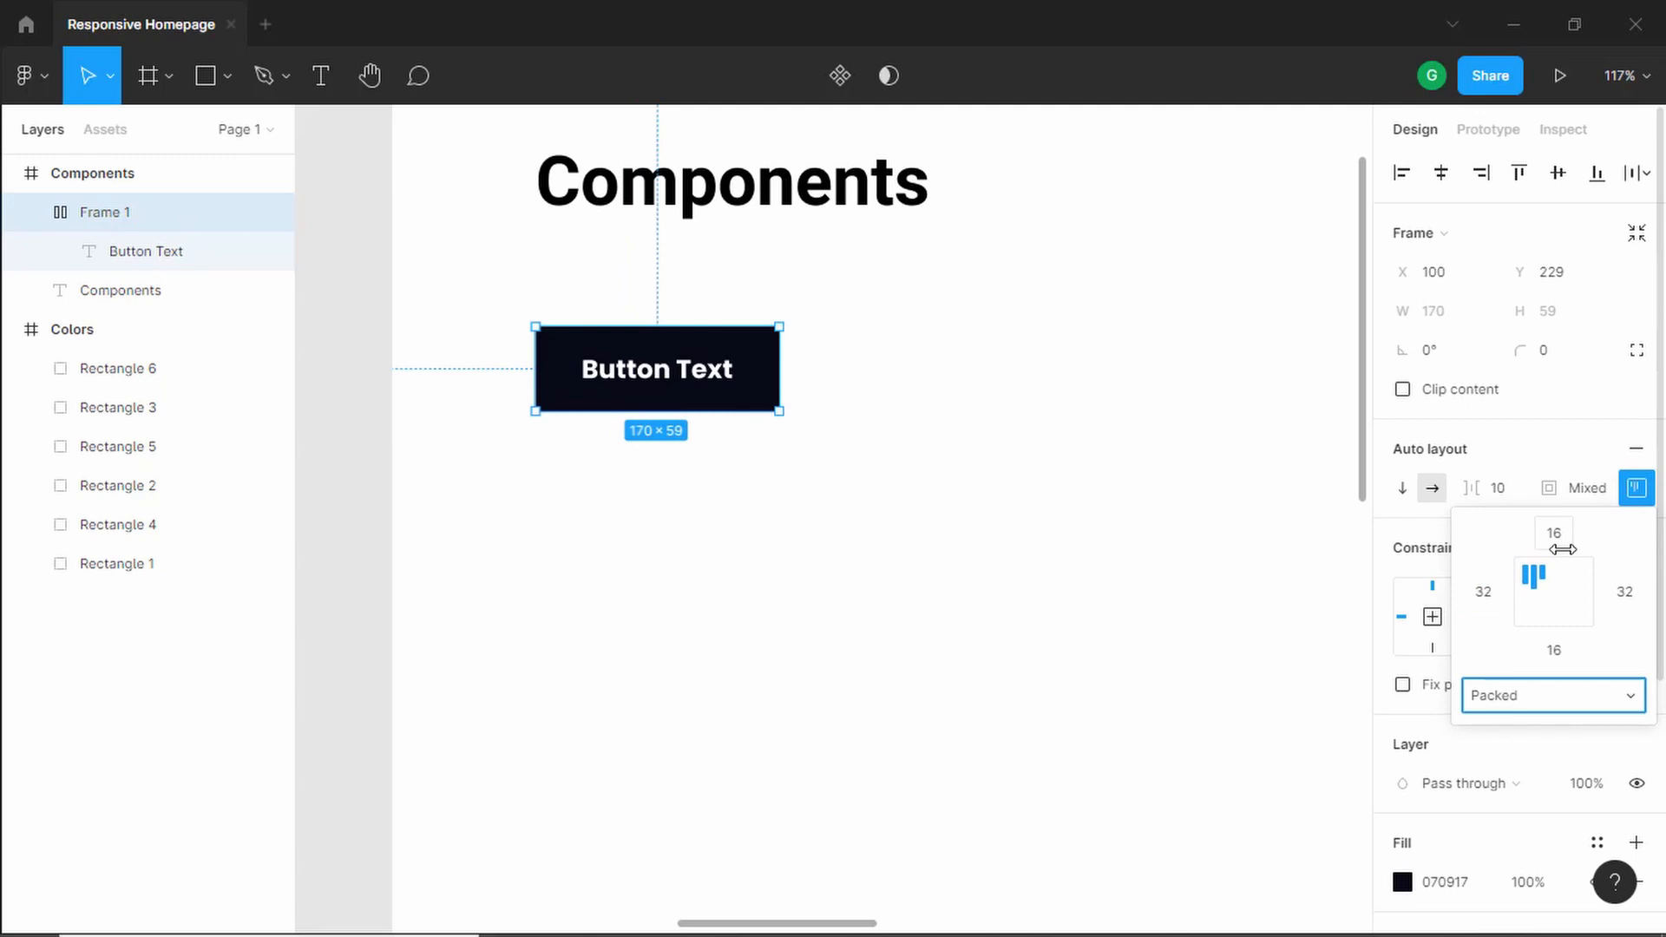
click(1128, 451)
Step: Round the button frame's corners with a radius of 24
click(732, 345)
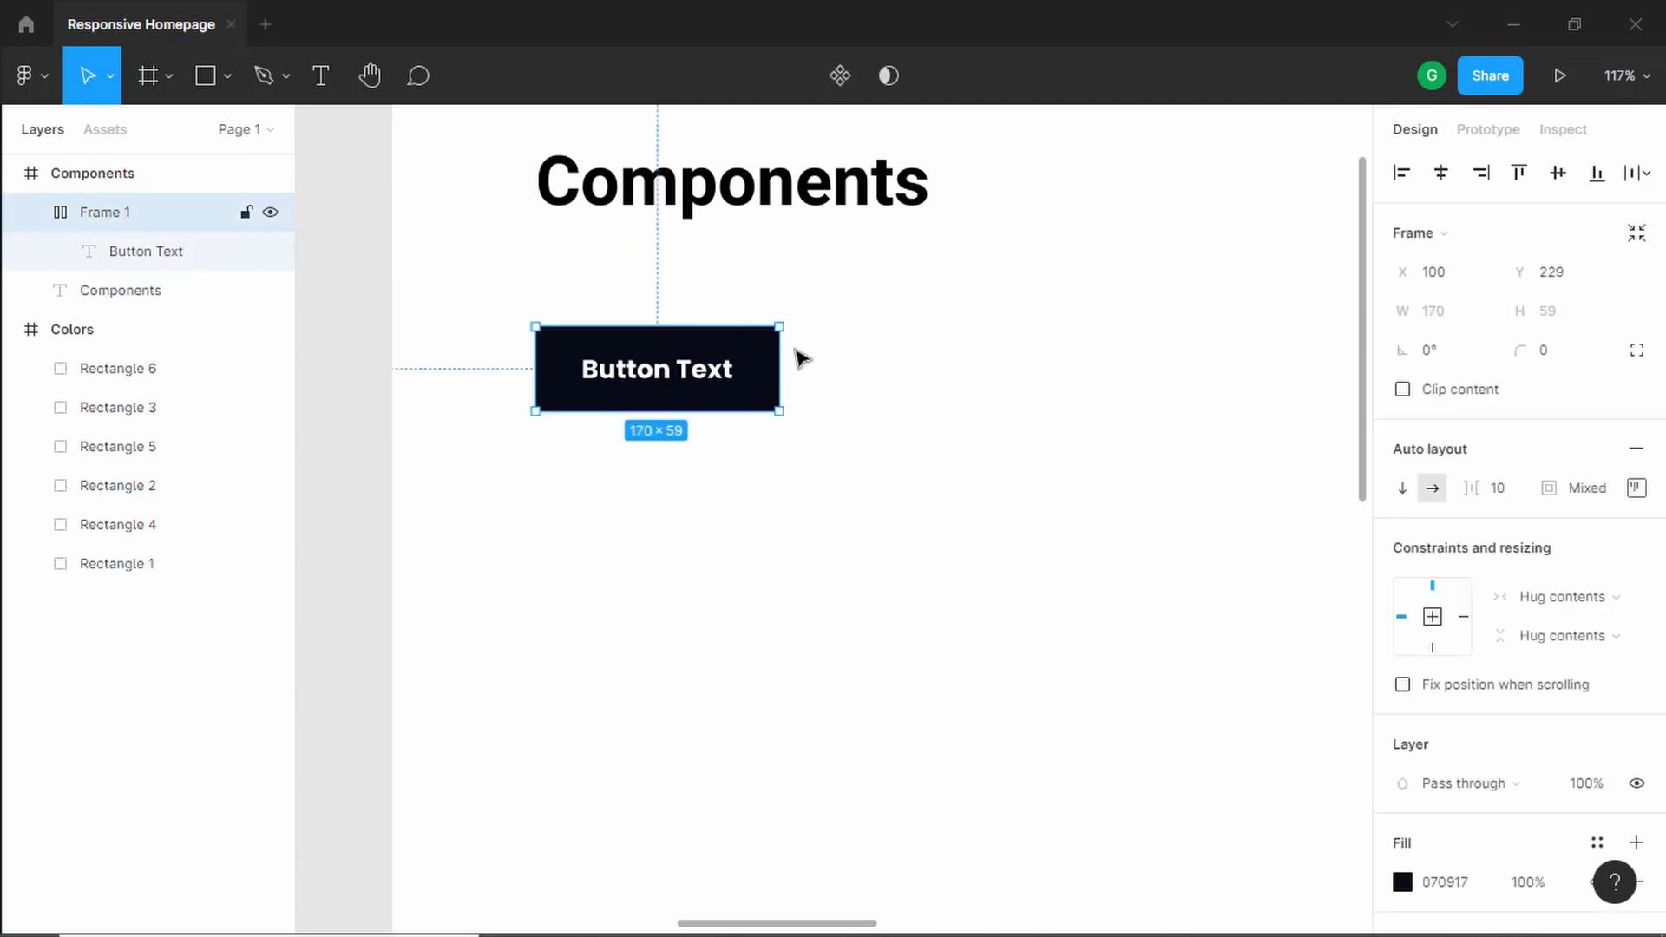
click(1553, 358)
text(2)
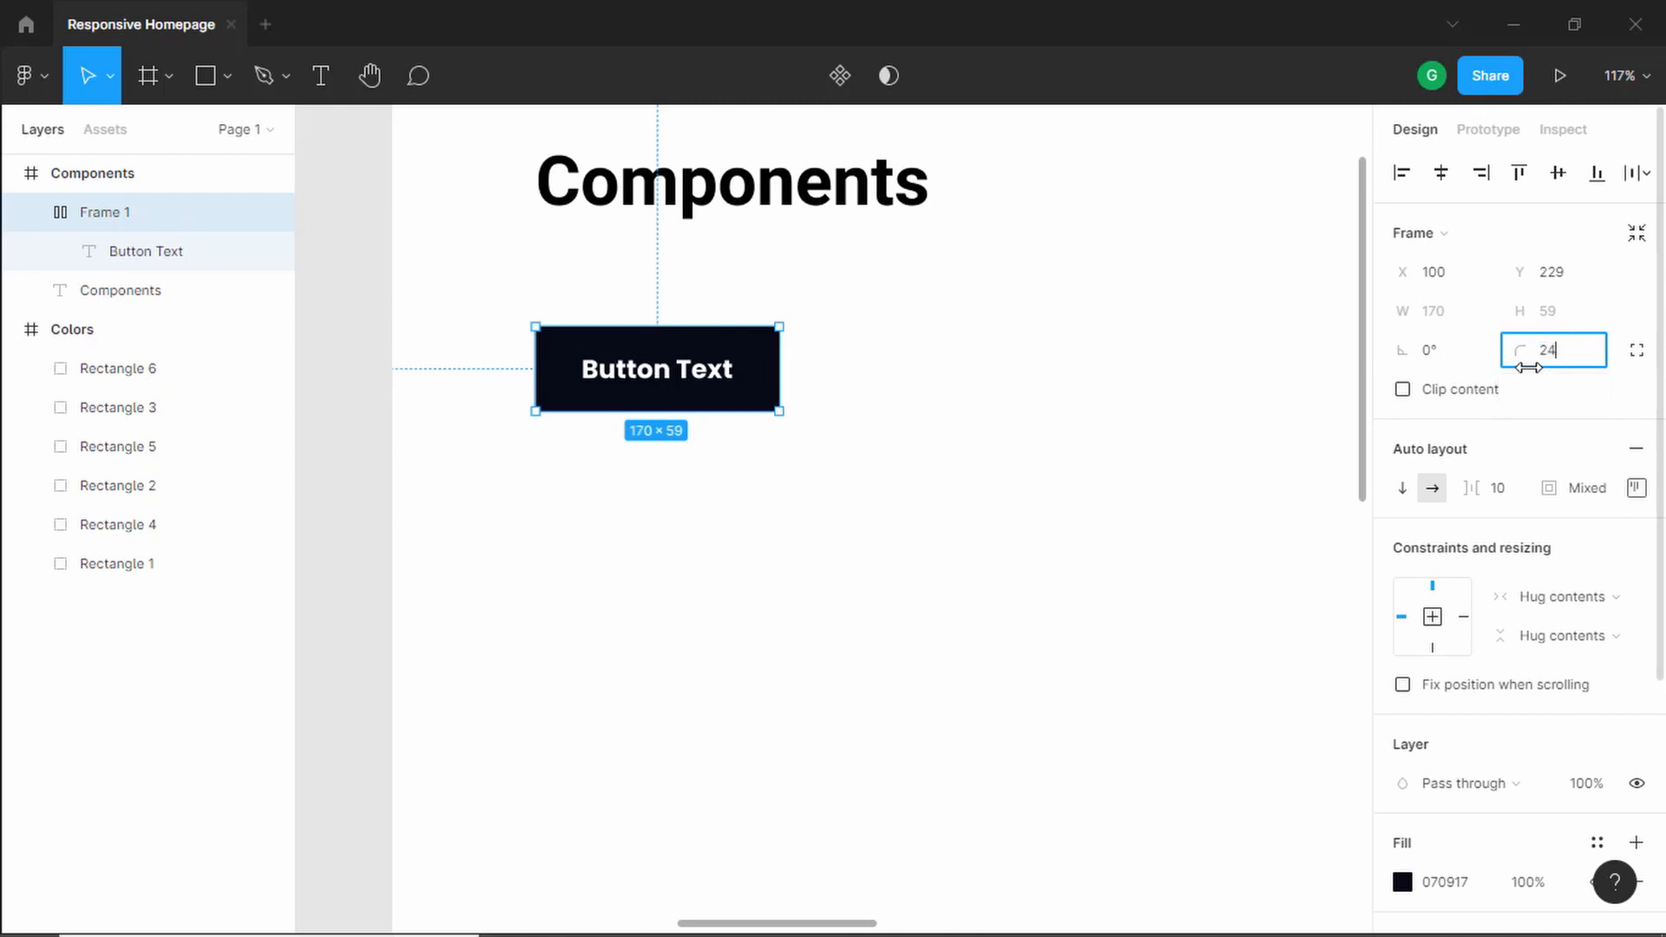
text(4)
key(Return)
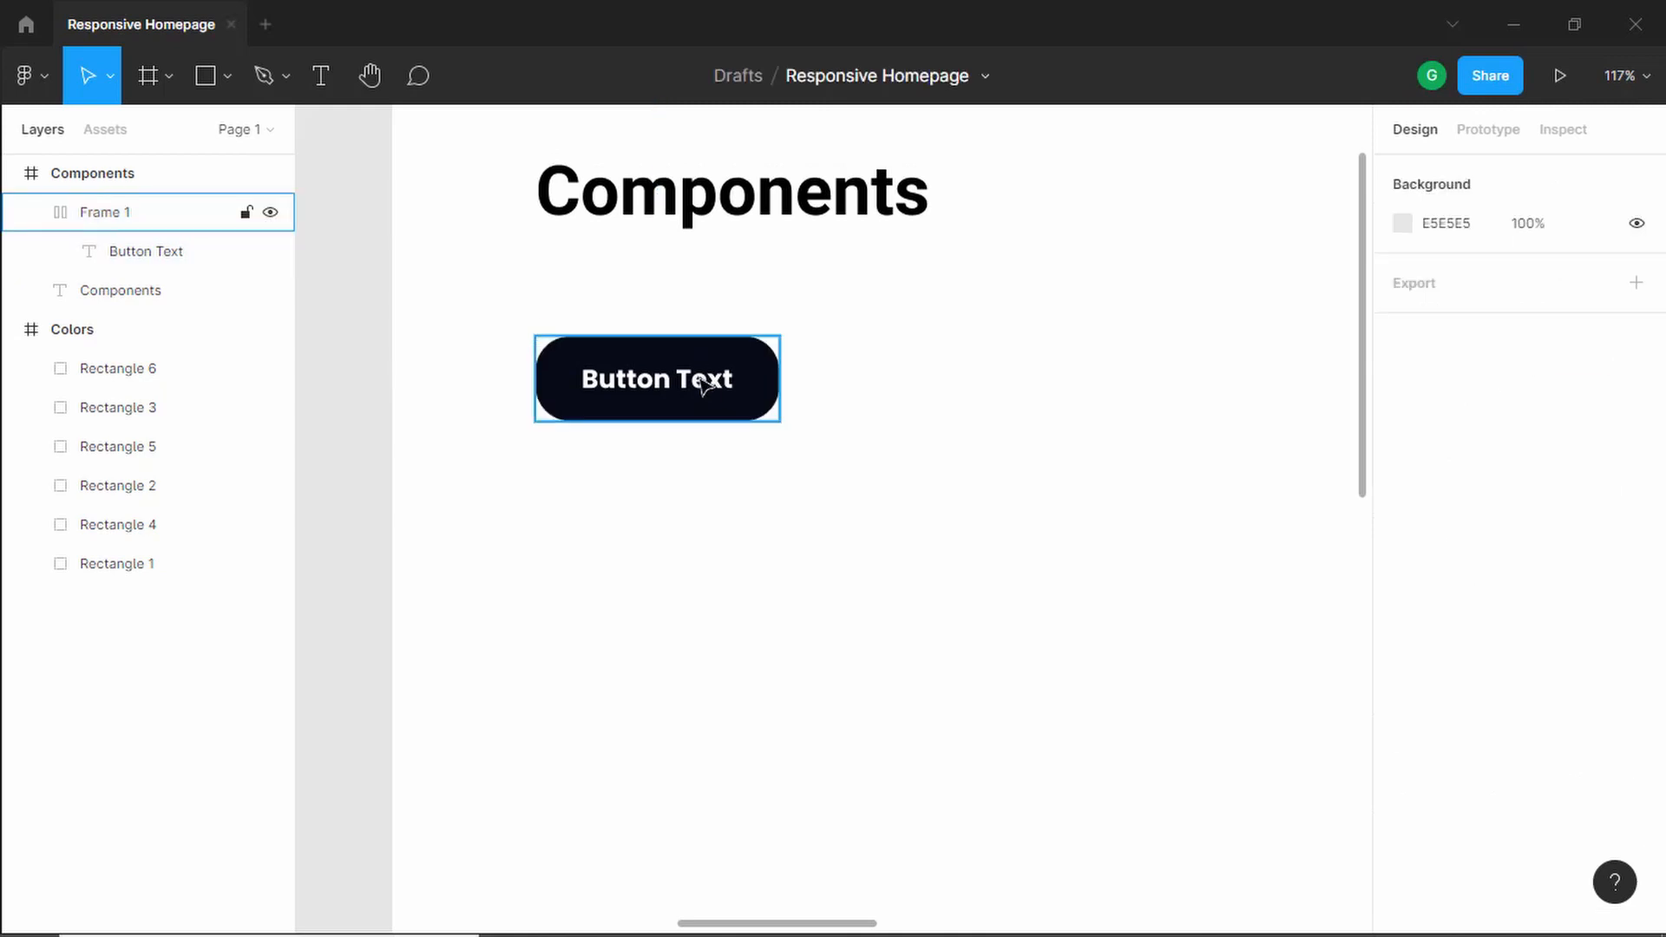
Step: Retype the button's label as "Button Text" to test how the auto layout frame resizes
double_click(696, 386)
double_click(692, 386)
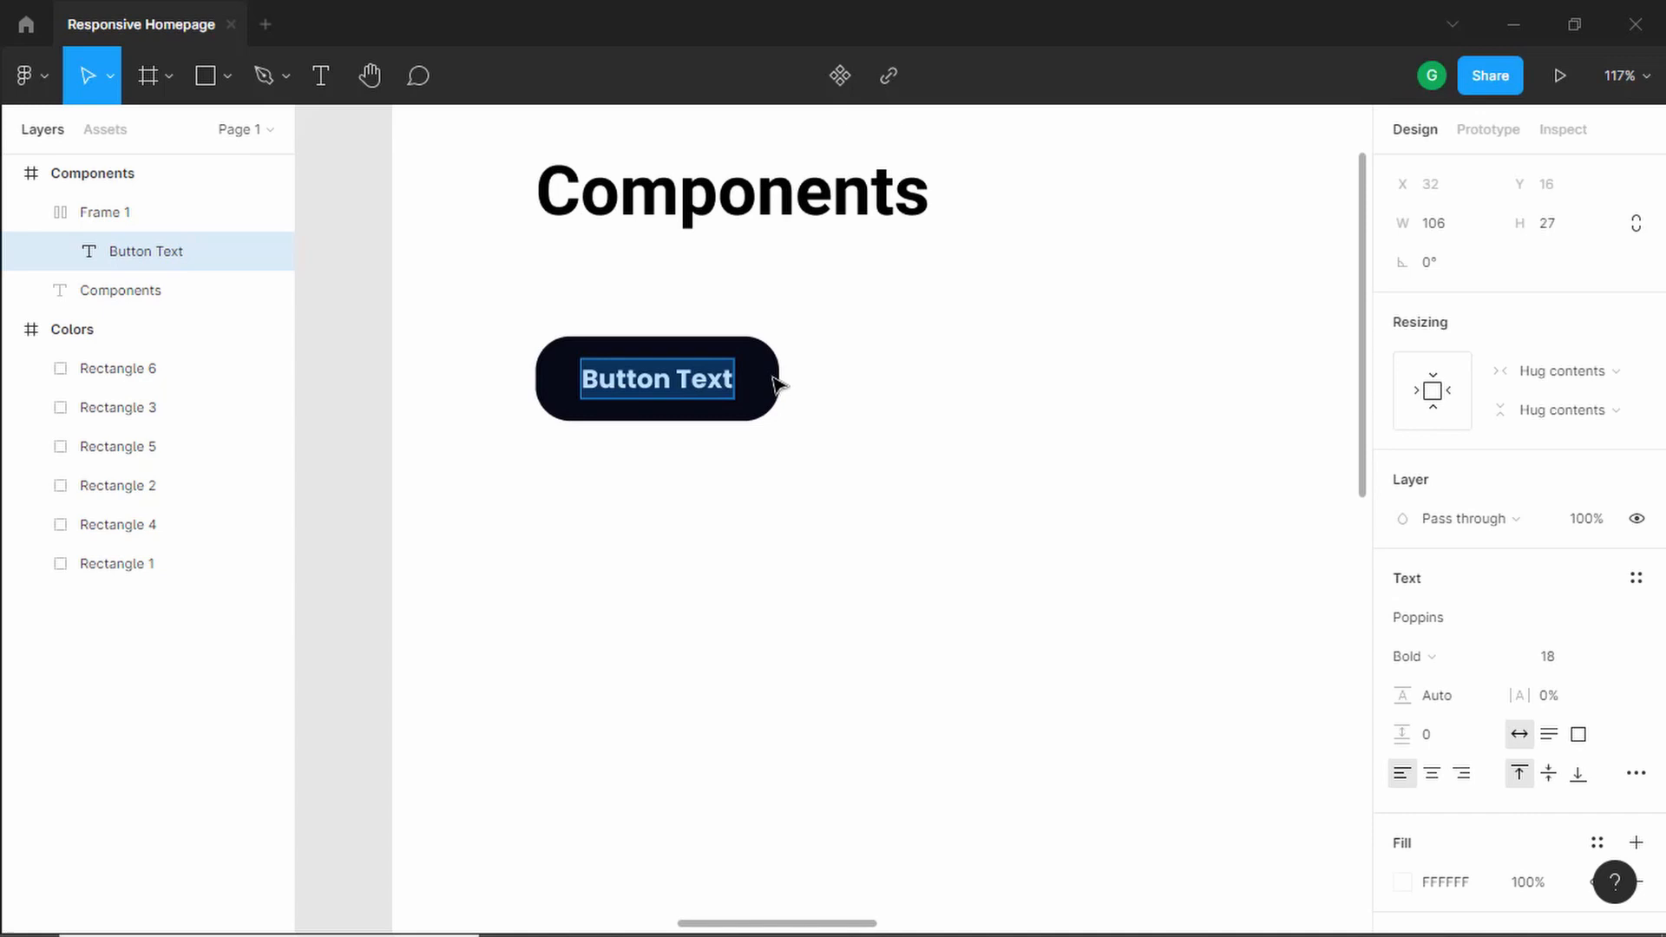
text(Button)
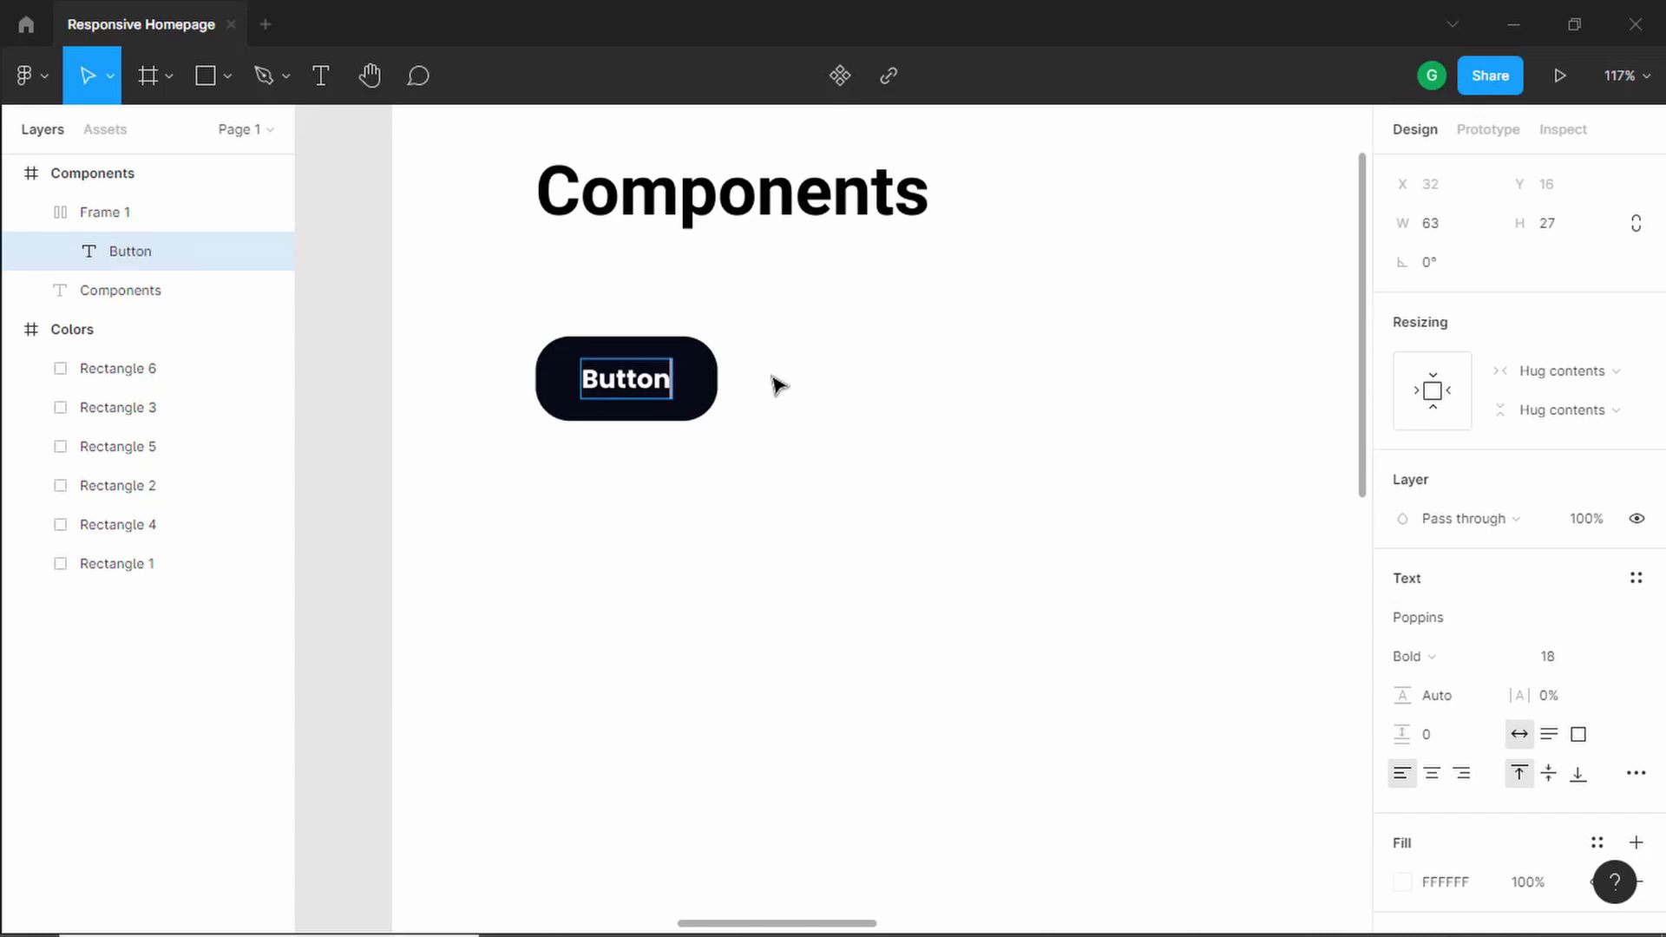
key(BackSpace)
key(BackSpace)
text(on Text)
click(626, 428)
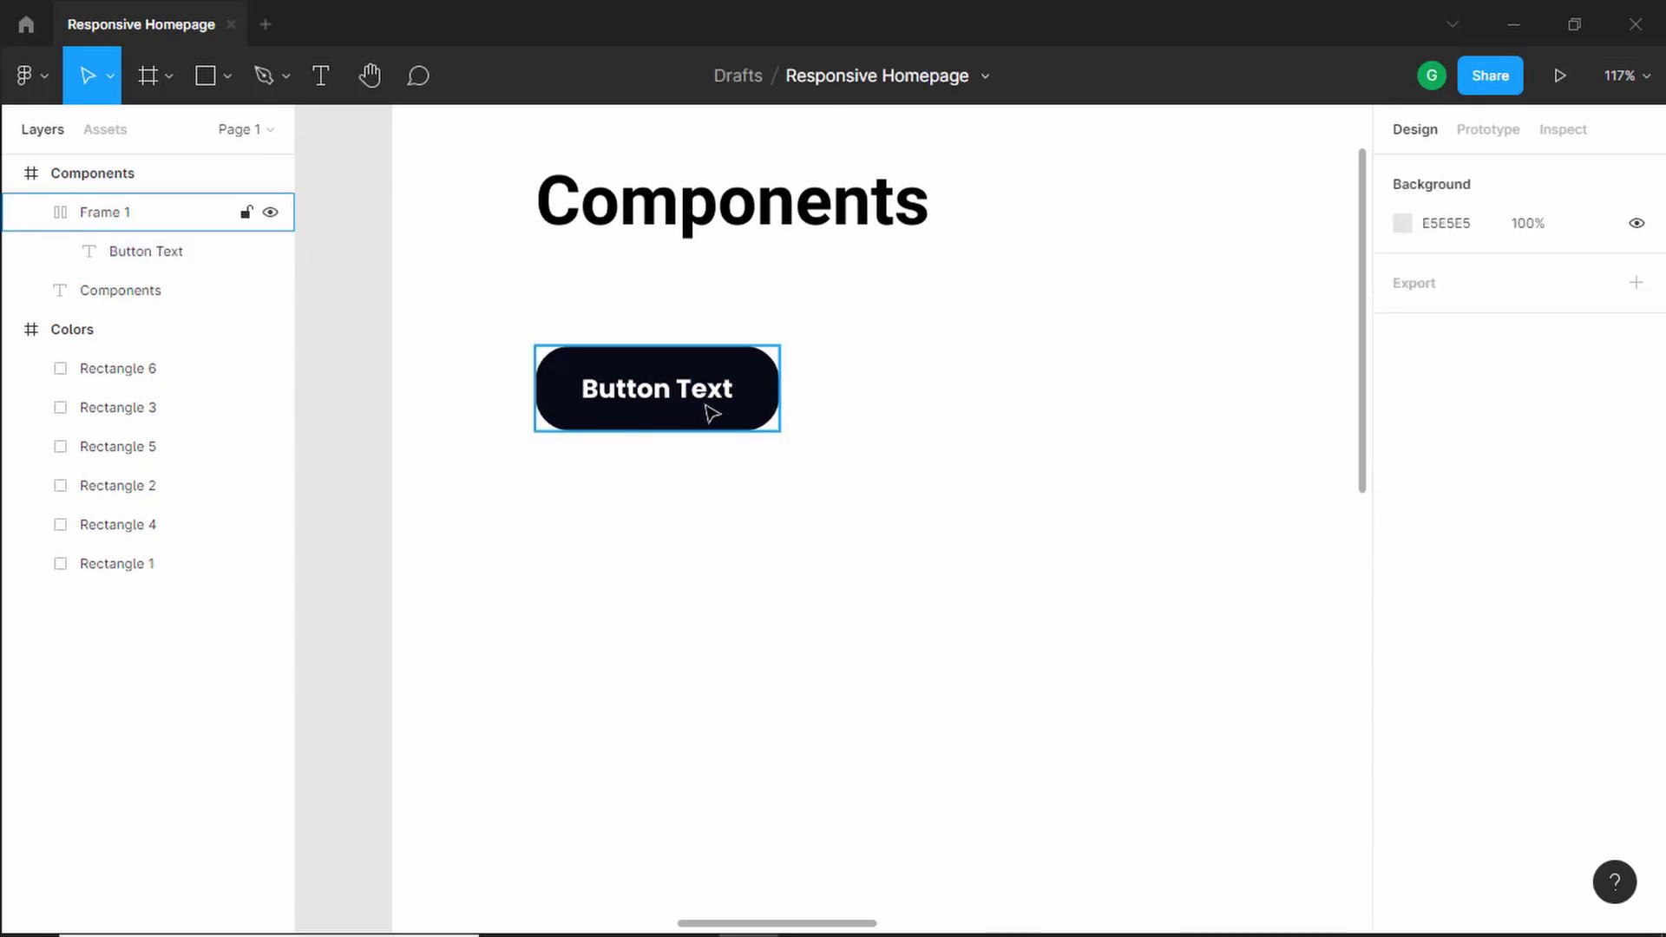
Step: Turn the button frame in the Components frame into a reusable component
click(647, 484)
click(685, 394)
click(666, 450)
click(635, 404)
click(649, 405)
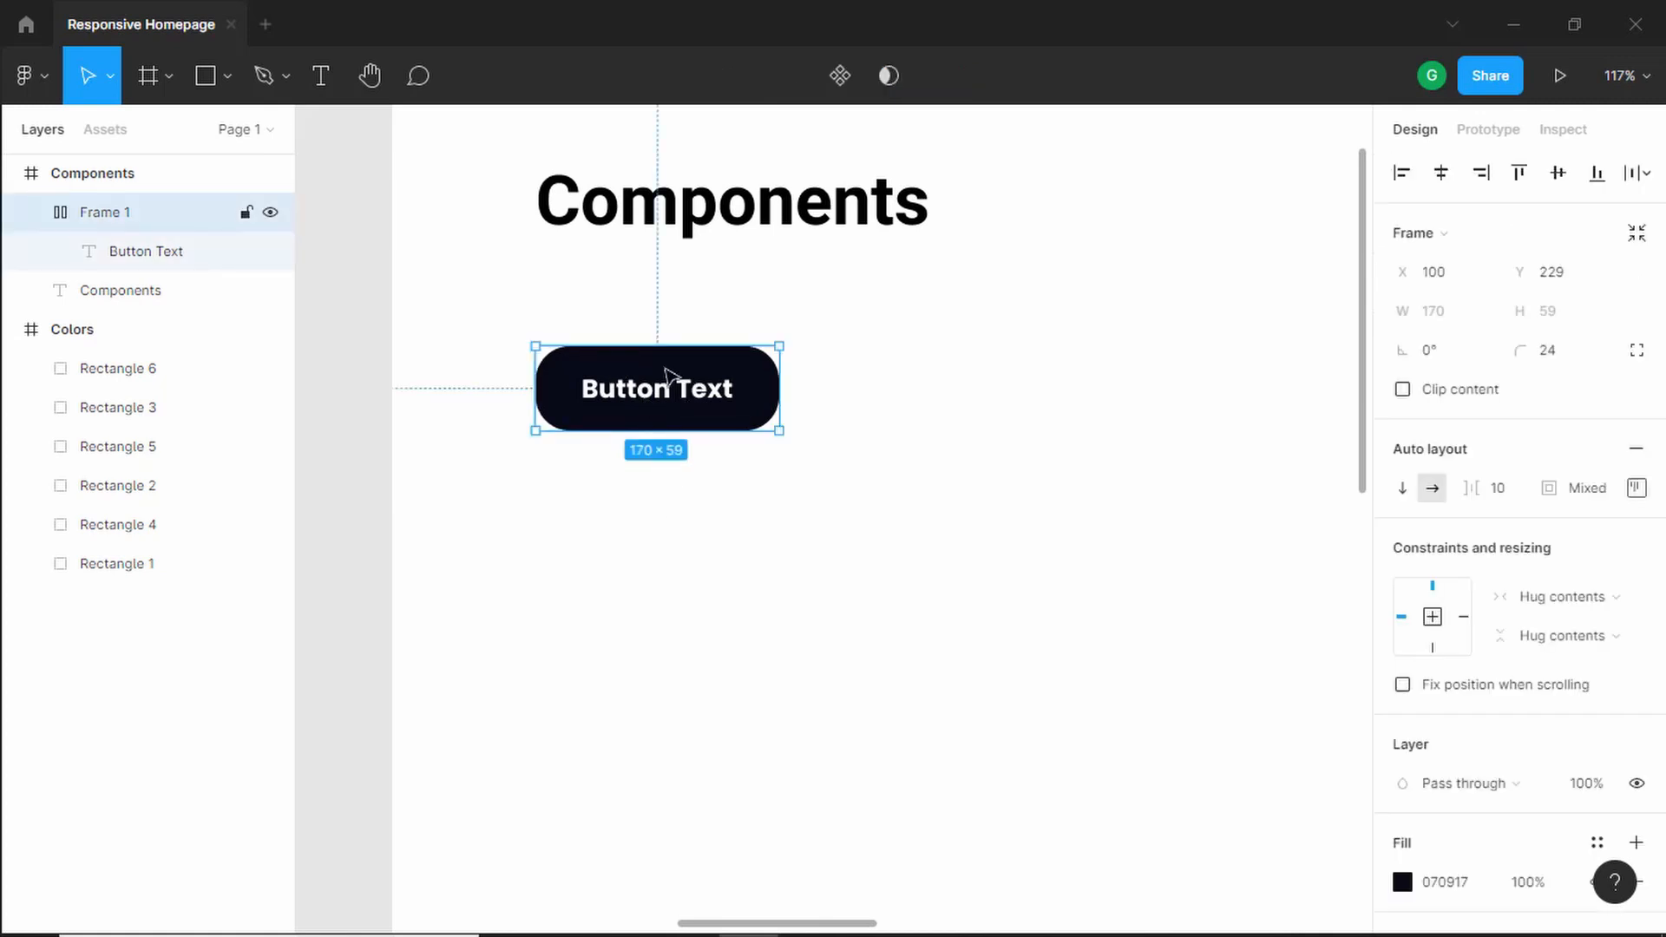
click(839, 92)
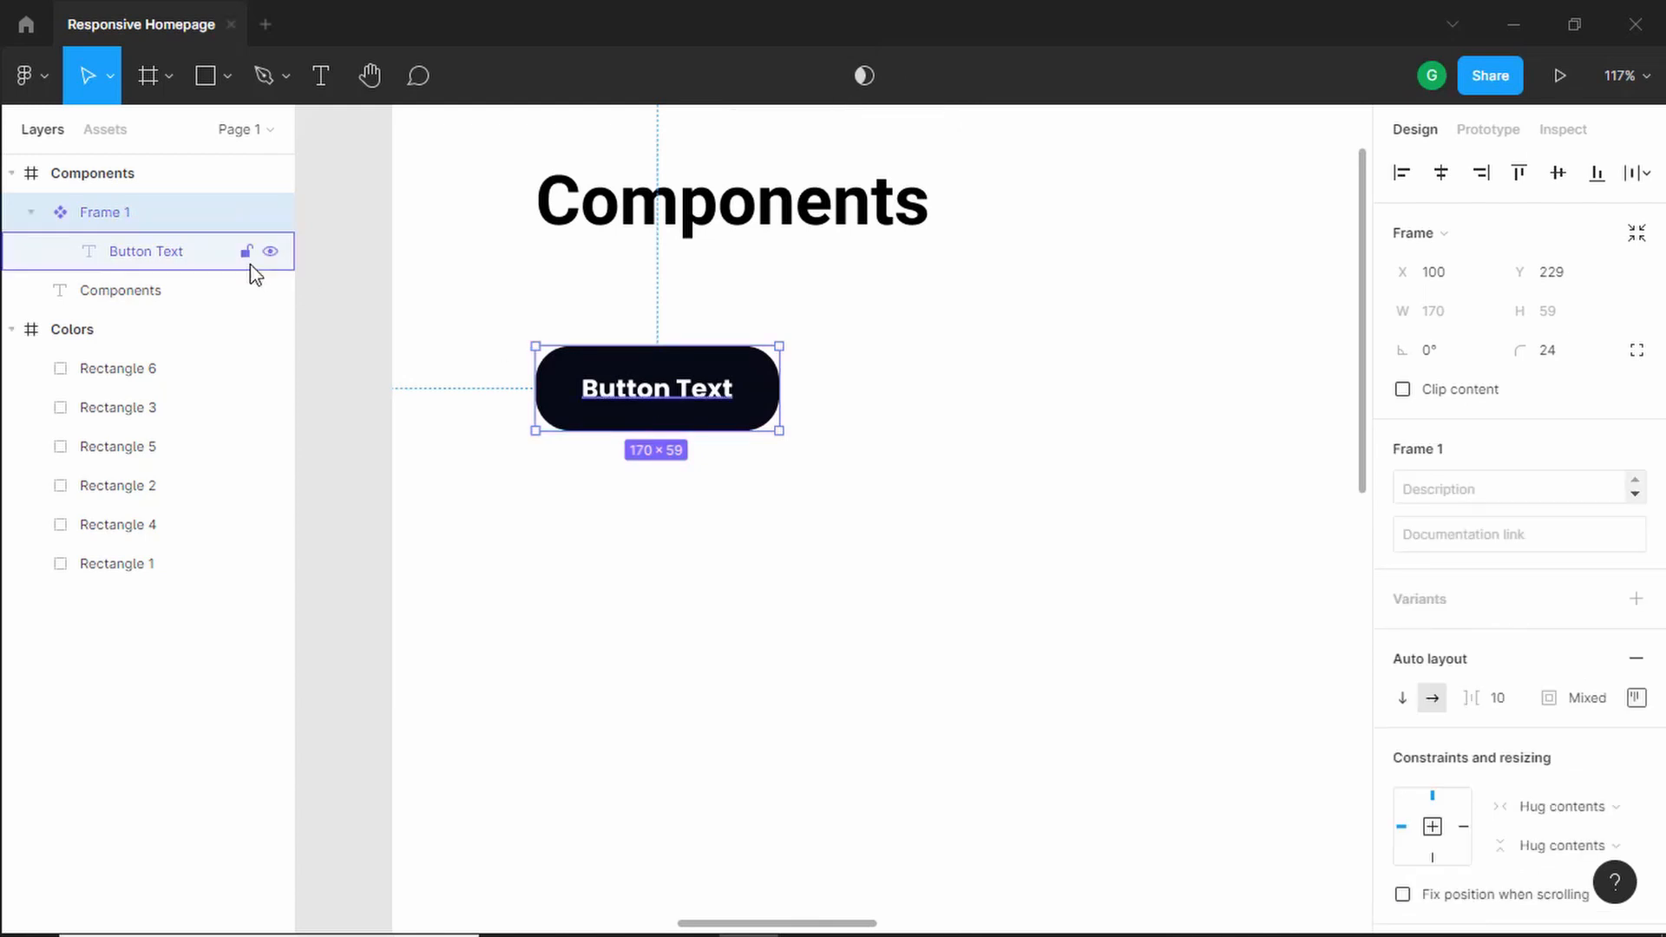
Step: Rename the new component as Button
double_click(128, 222)
text(BU)
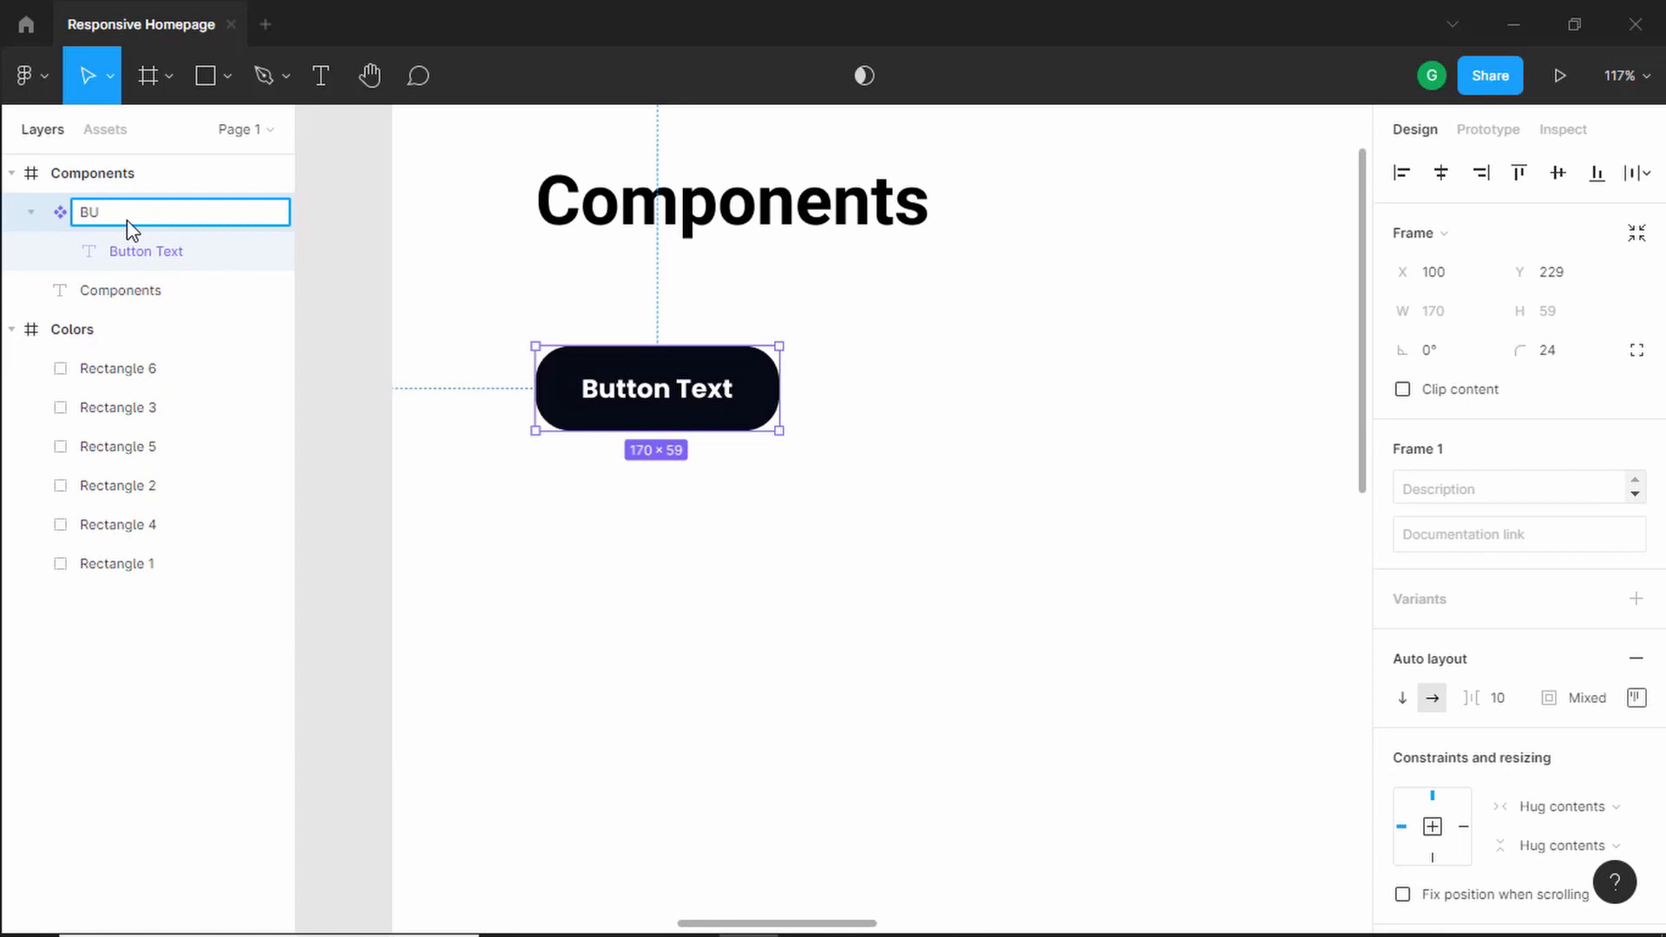
text(tton)
key(Return)
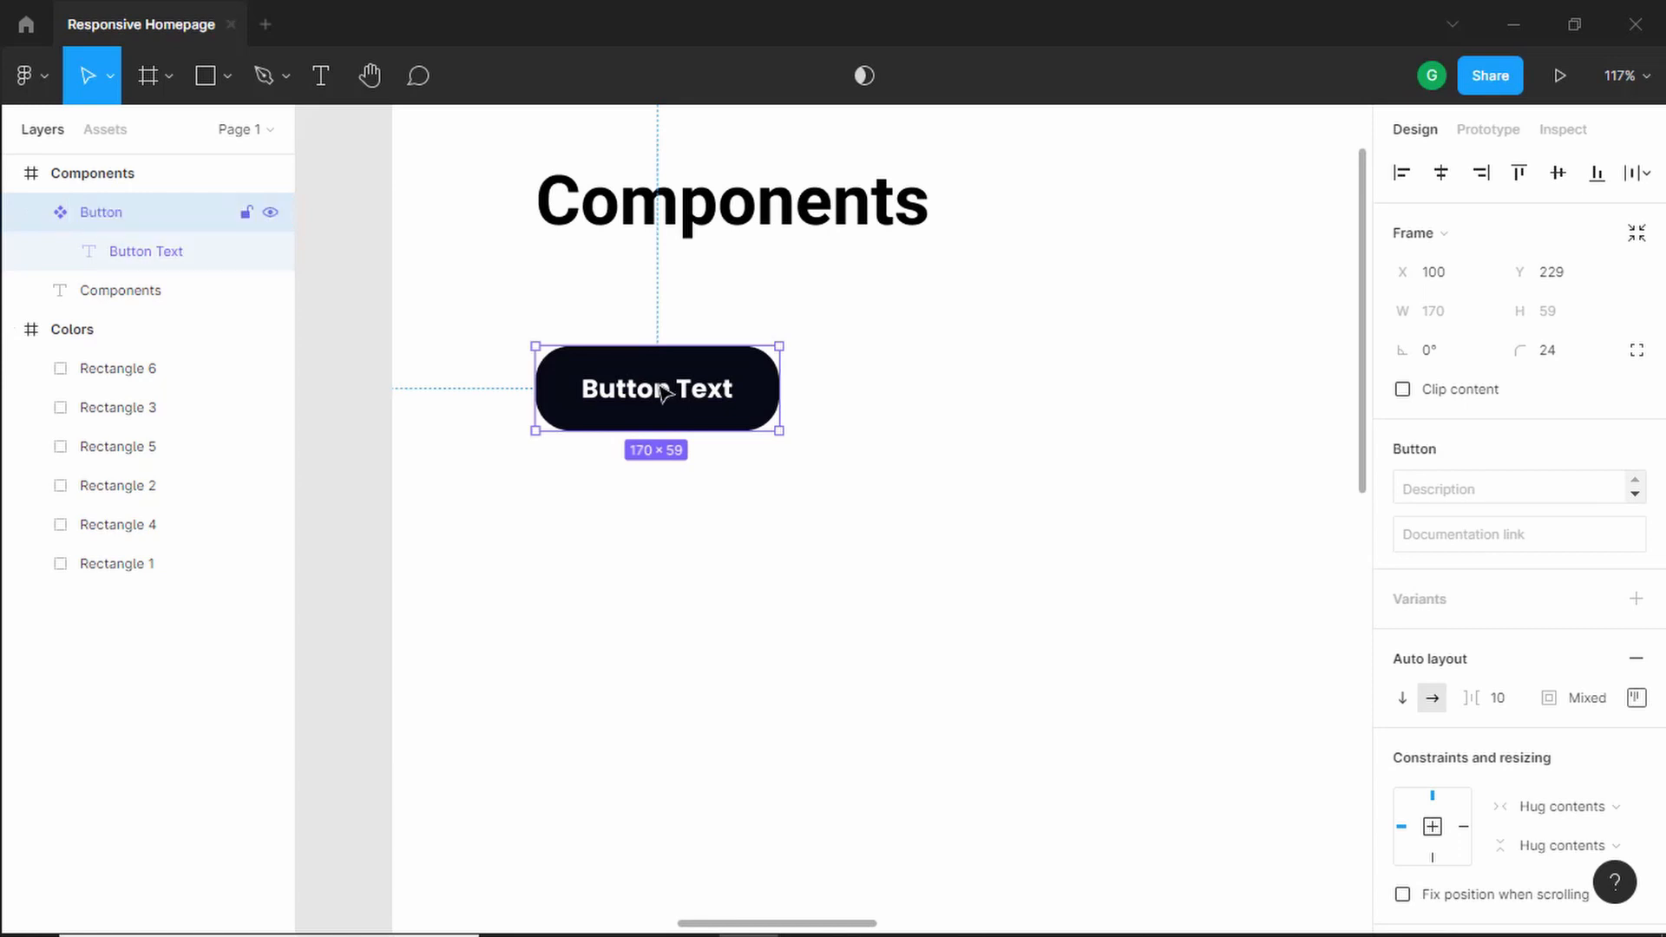
Step: Place an instance of the local Button component below and to the right of the original button
click(119, 141)
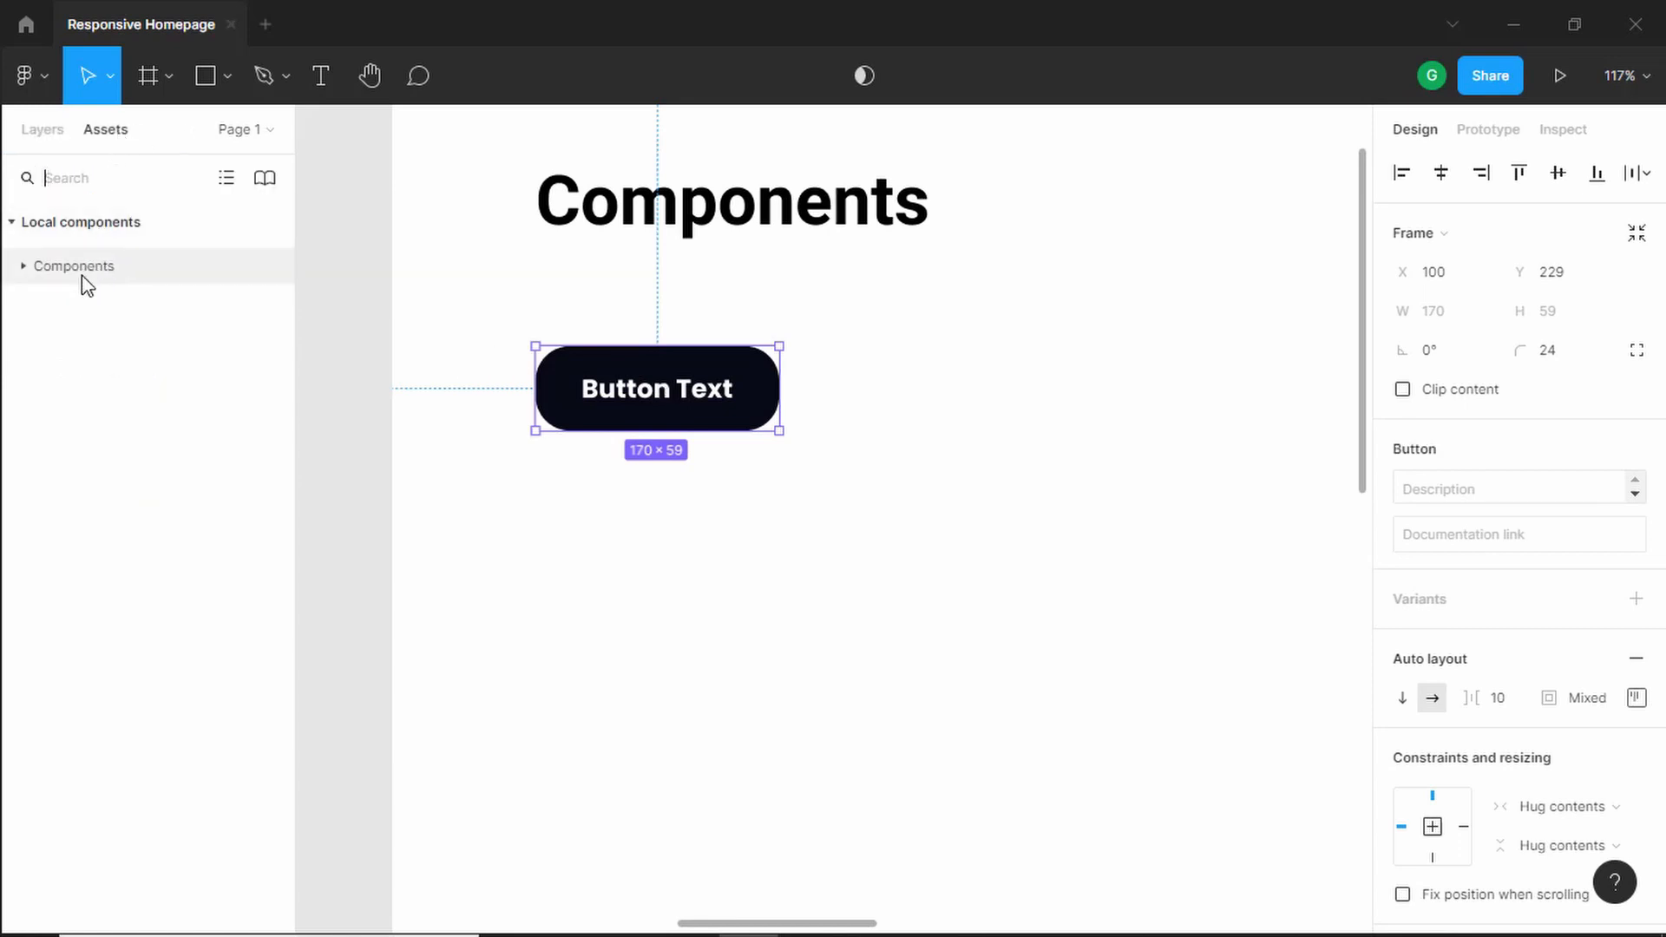
click(24, 267)
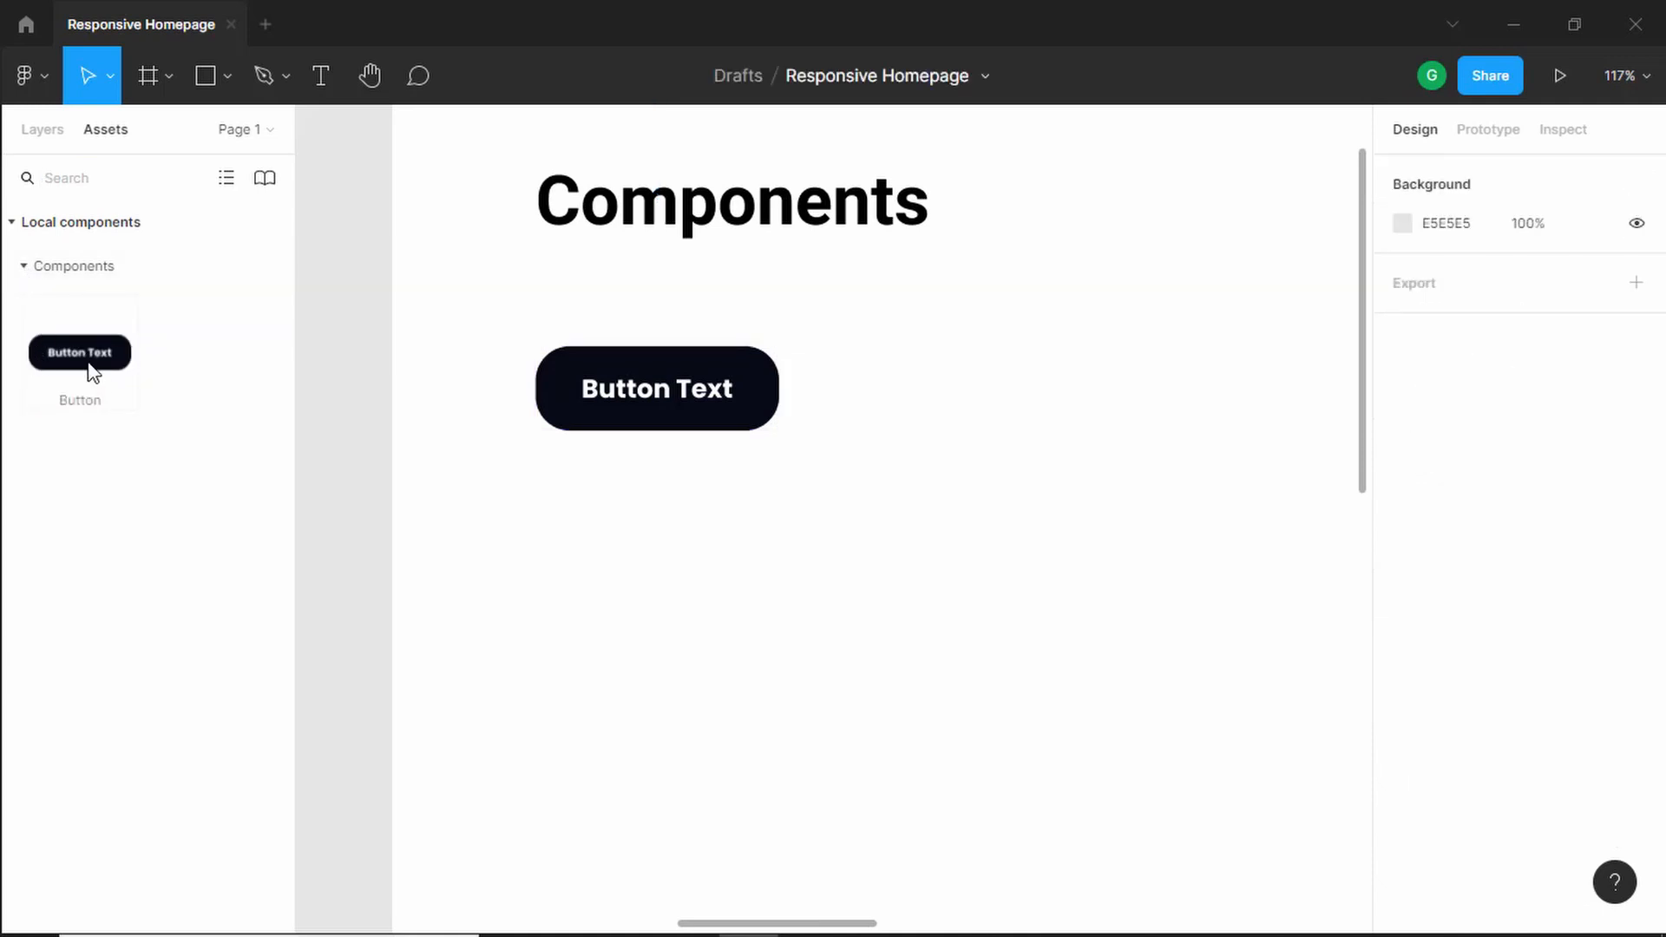
drag(85, 371, 1026, 525)
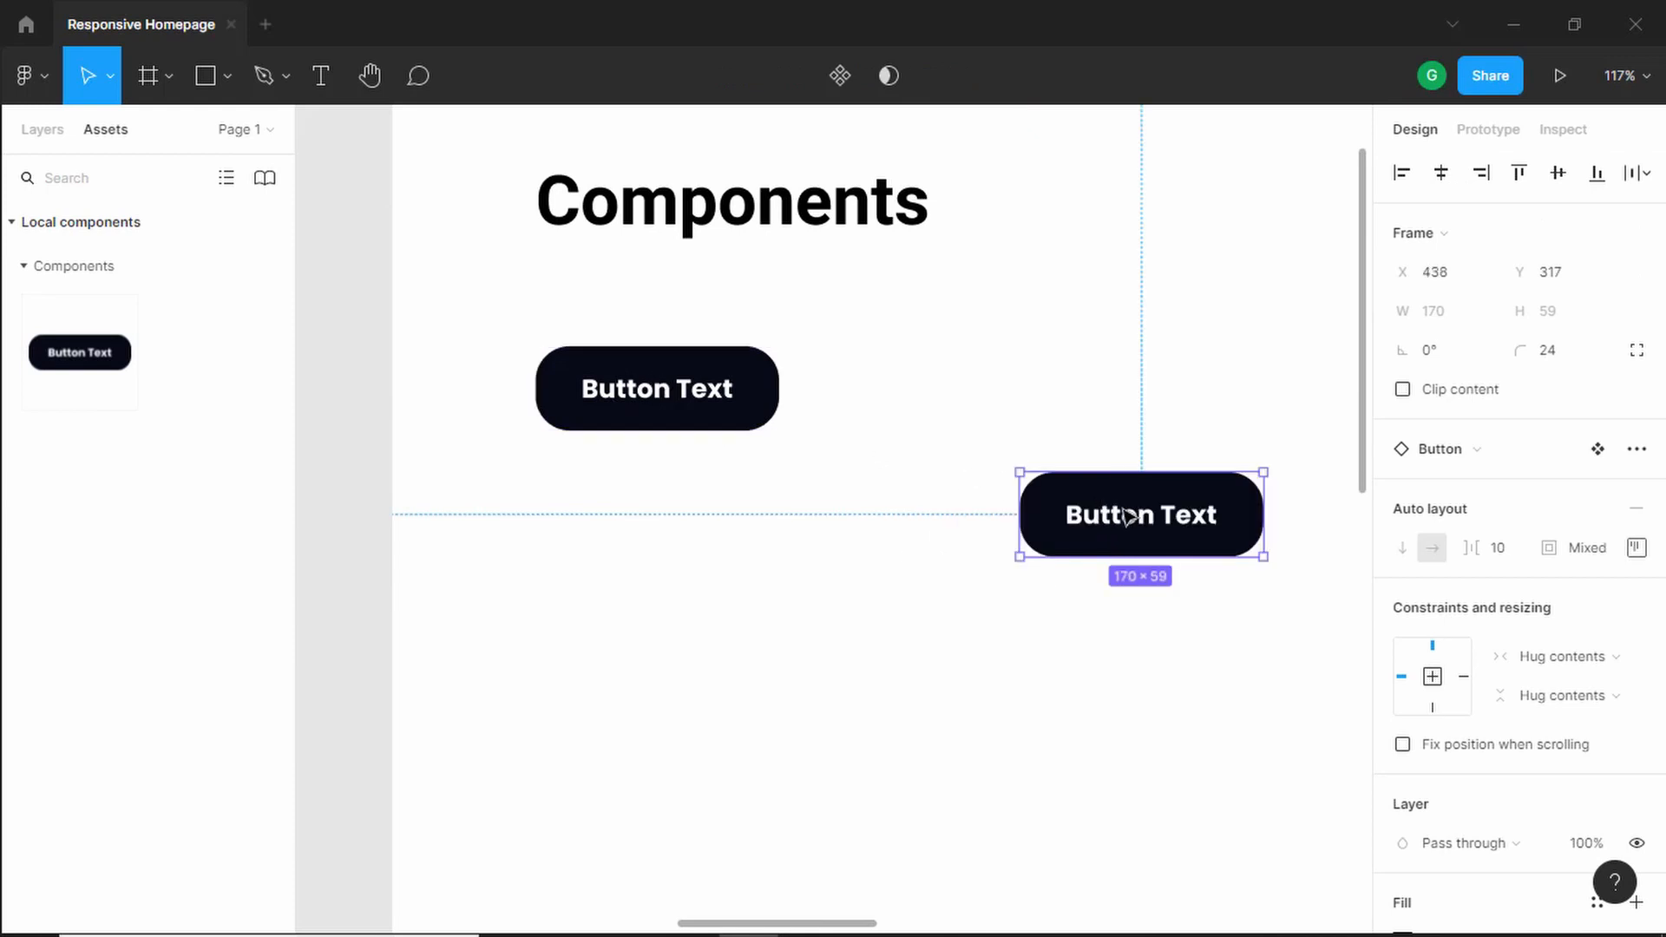
Step: Try blue and red fills on the main button component, and settle on the dark navy document colour
click(680, 386)
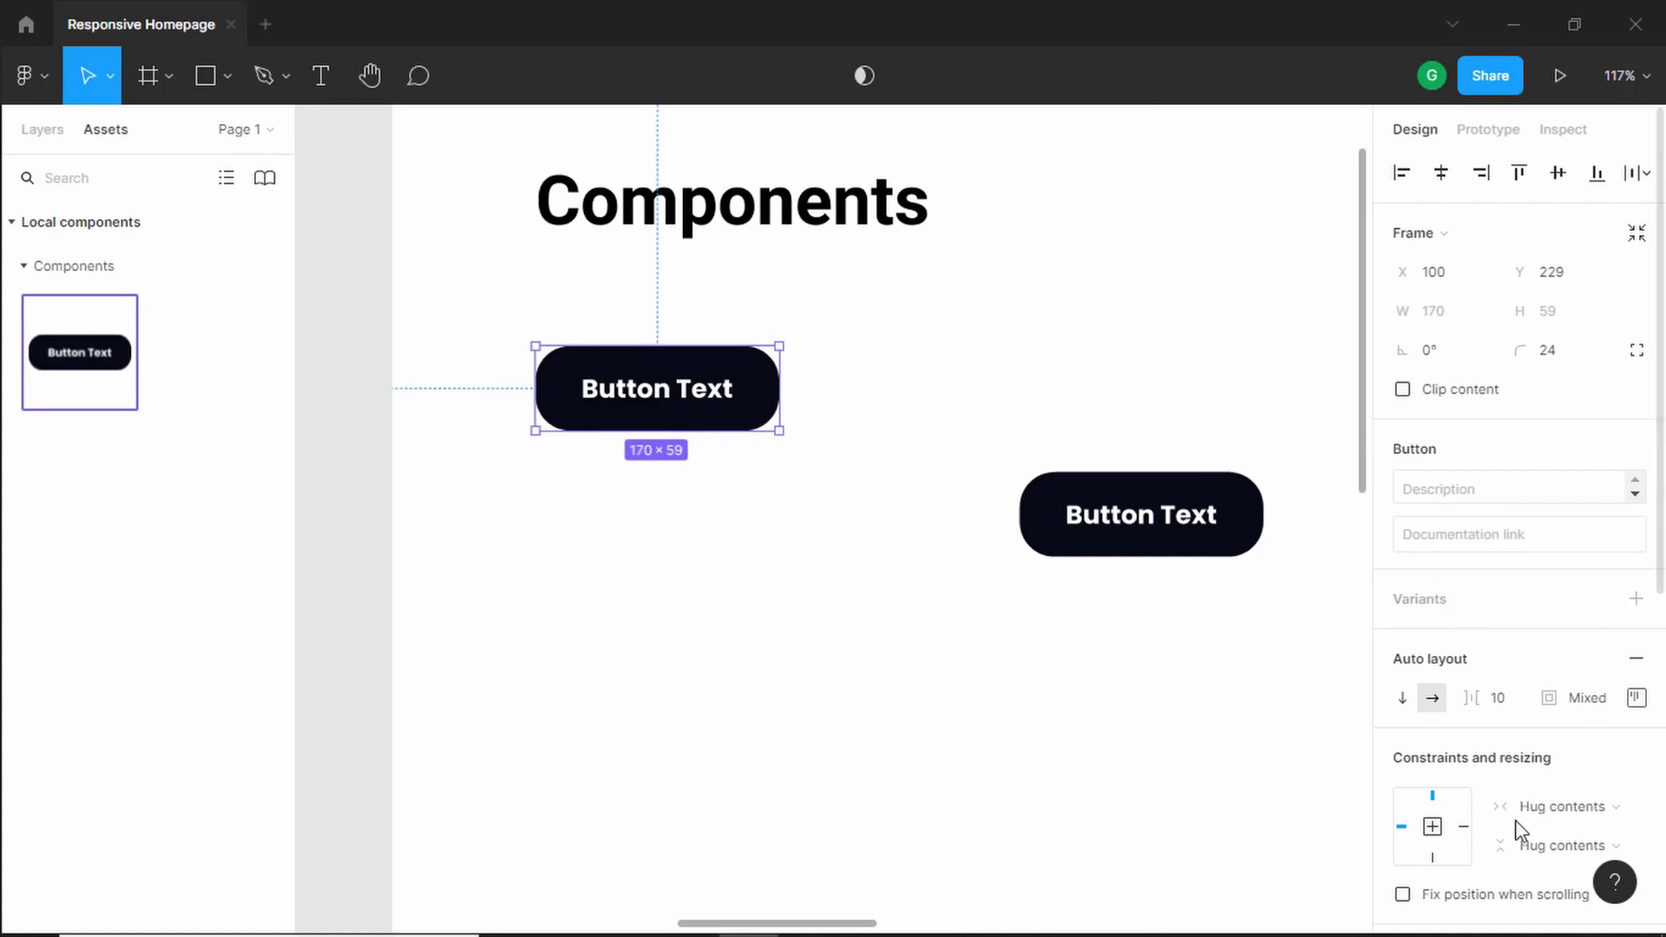
scroll(1495, 823, down, 3)
scroll(1495, 822, down, 4)
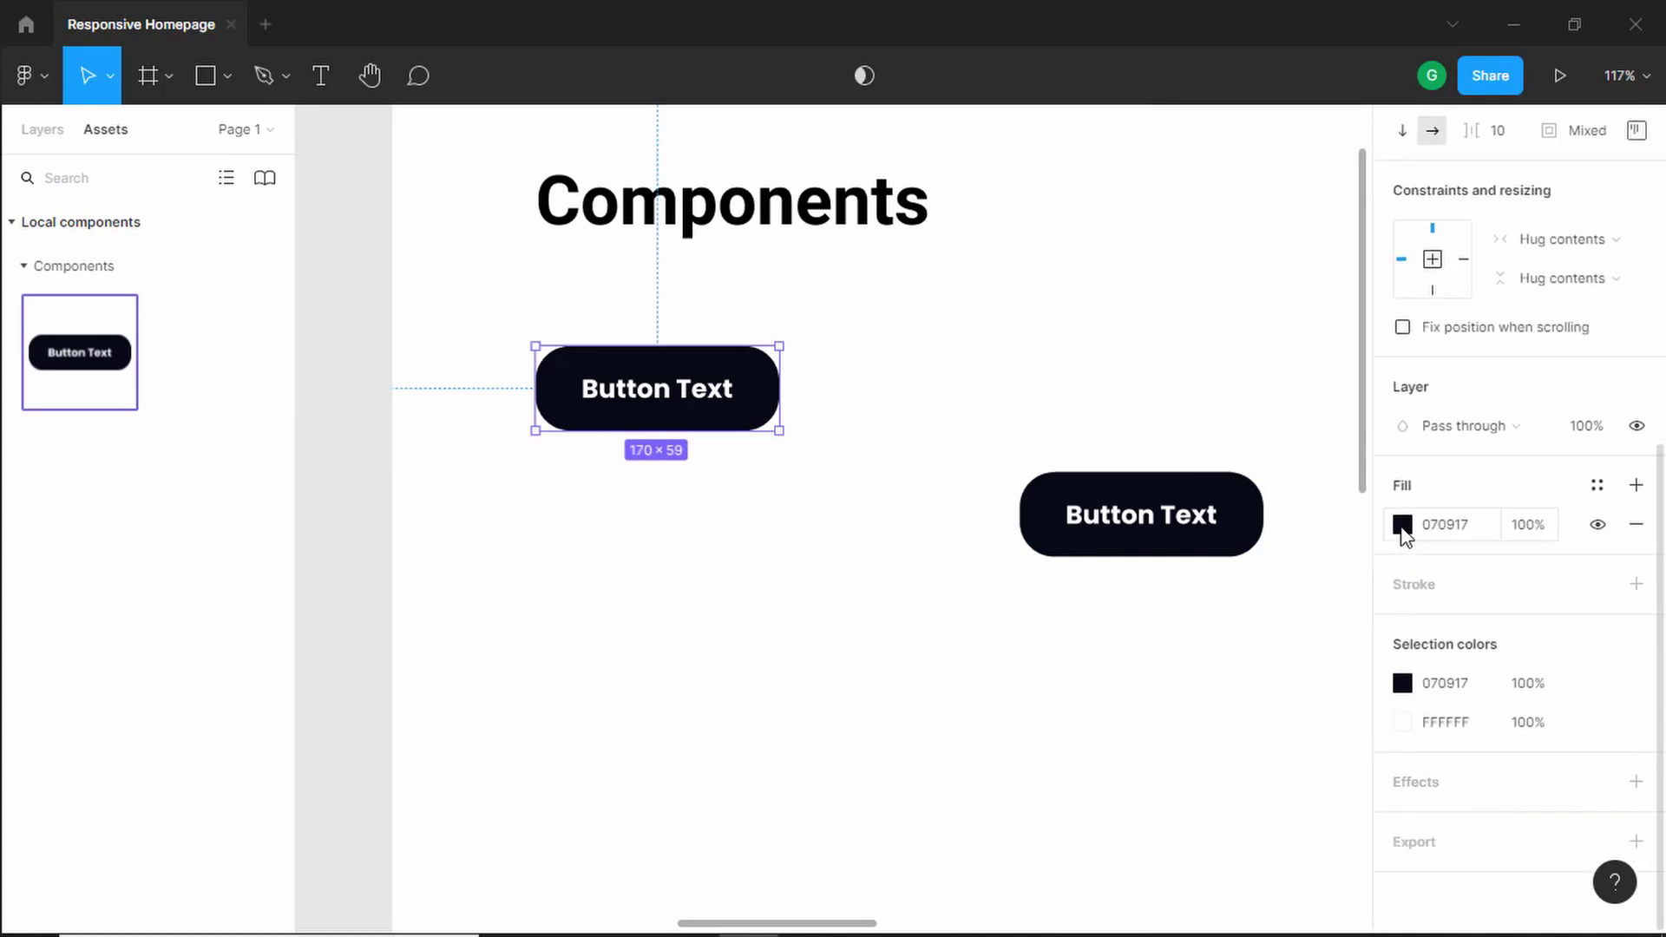
click(1402, 524)
drag(1257, 541, 1297, 425)
drag(1242, 304, 1491, 240)
click(1566, 352)
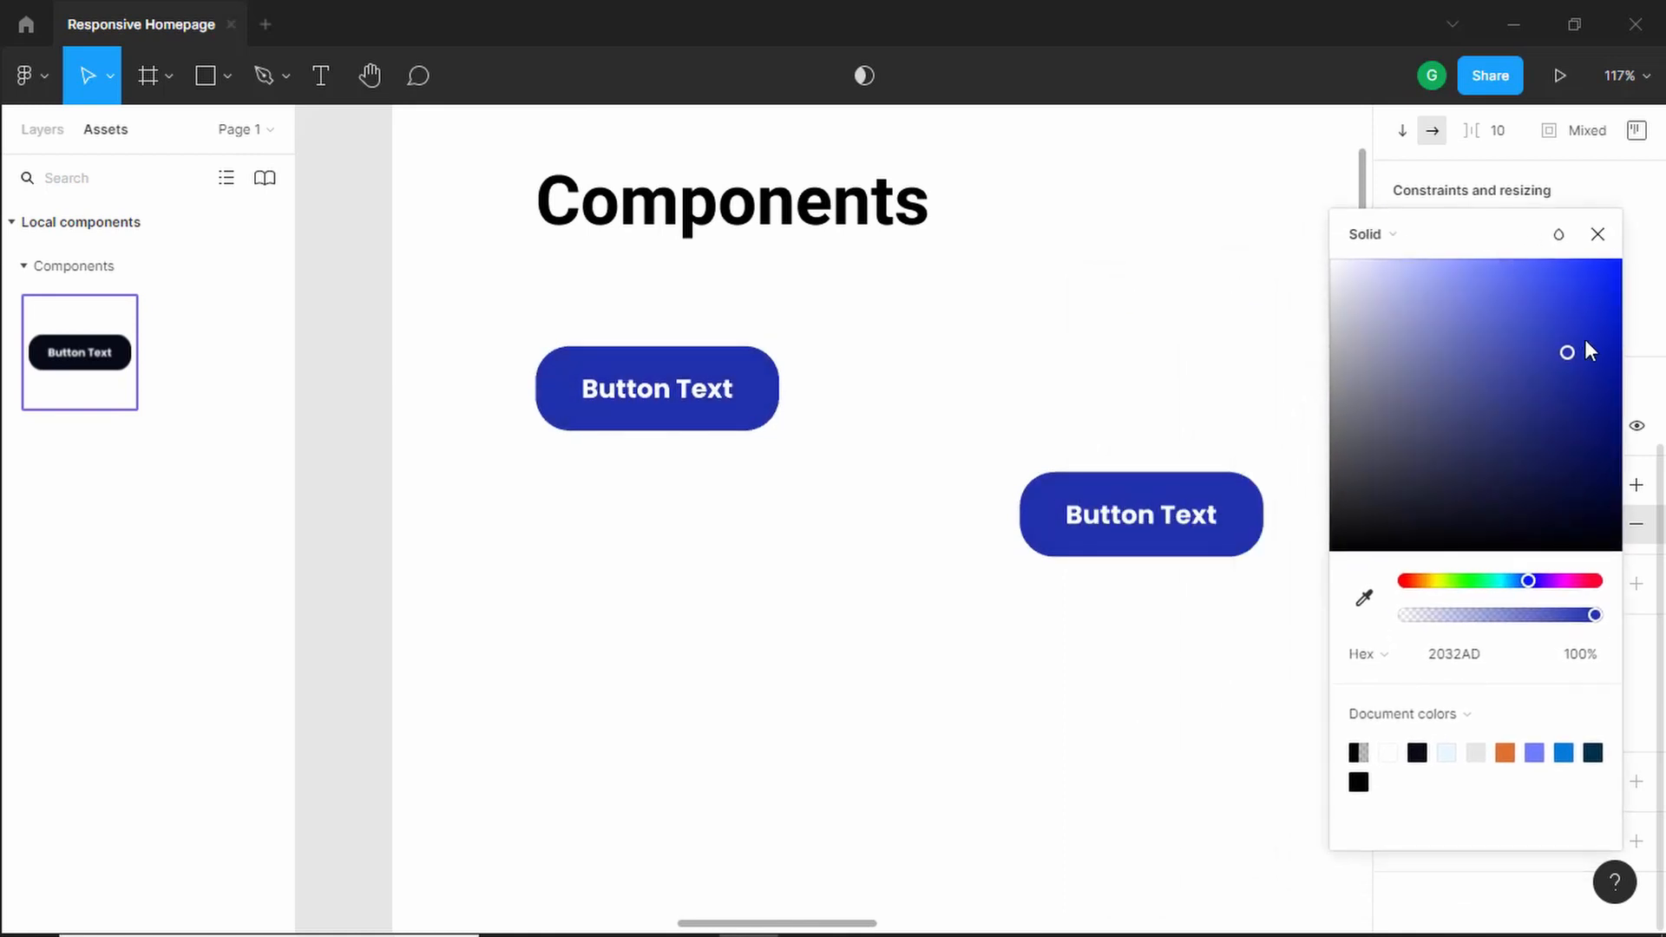
drag(1563, 351, 1413, 439)
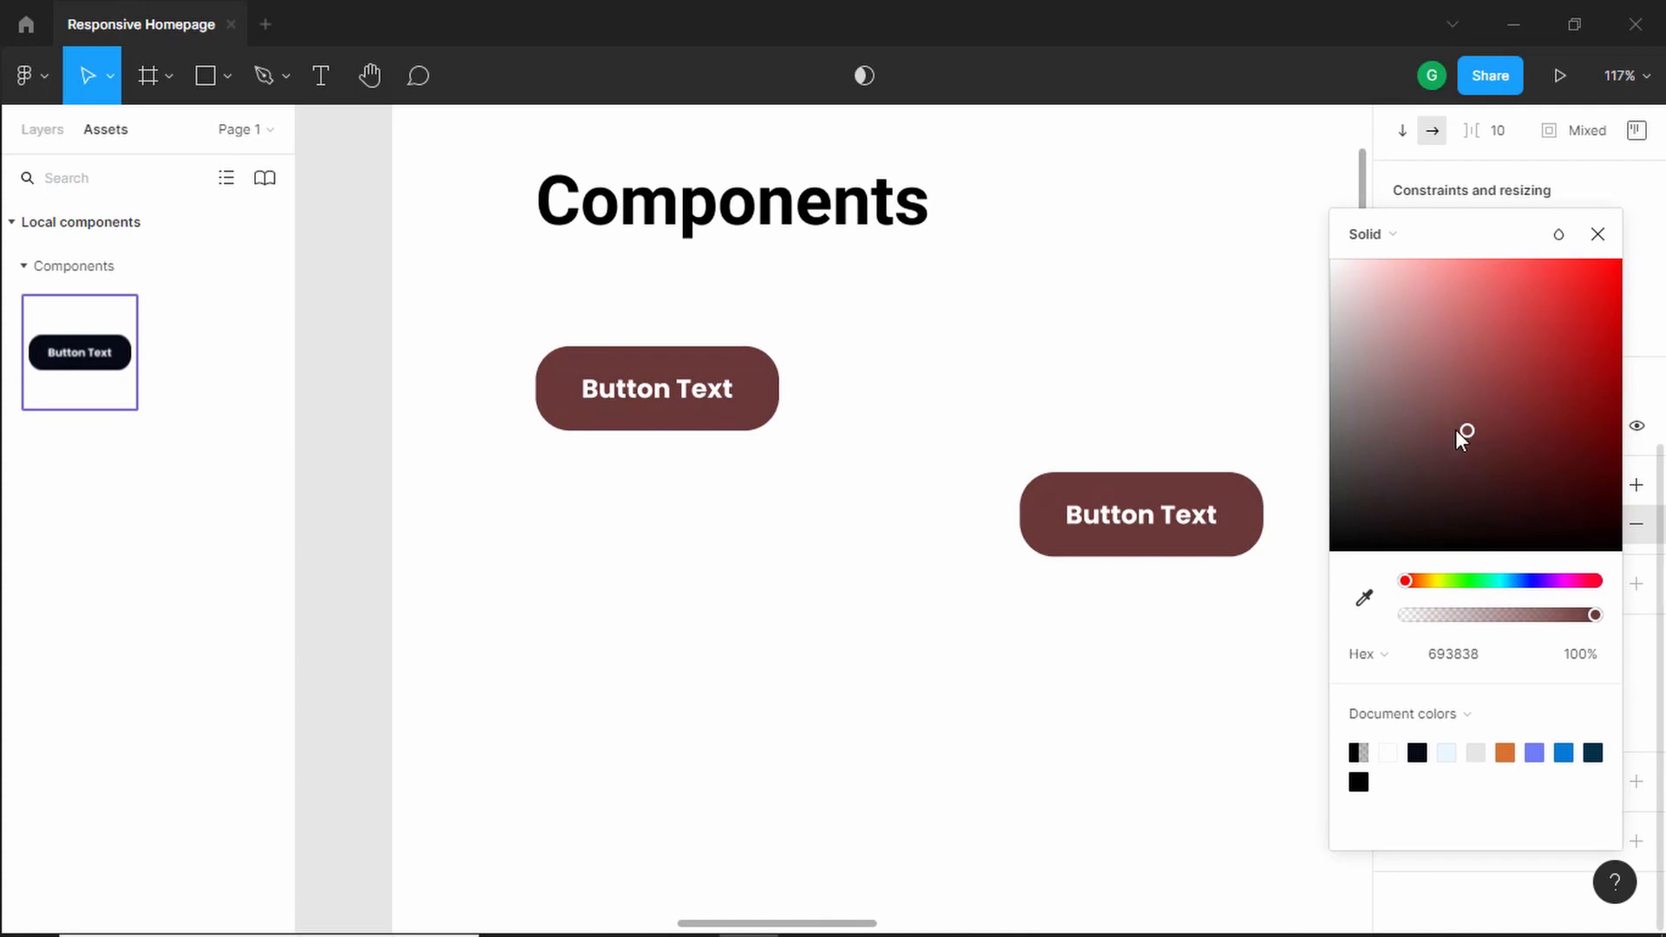
drag(1455, 431, 1529, 305)
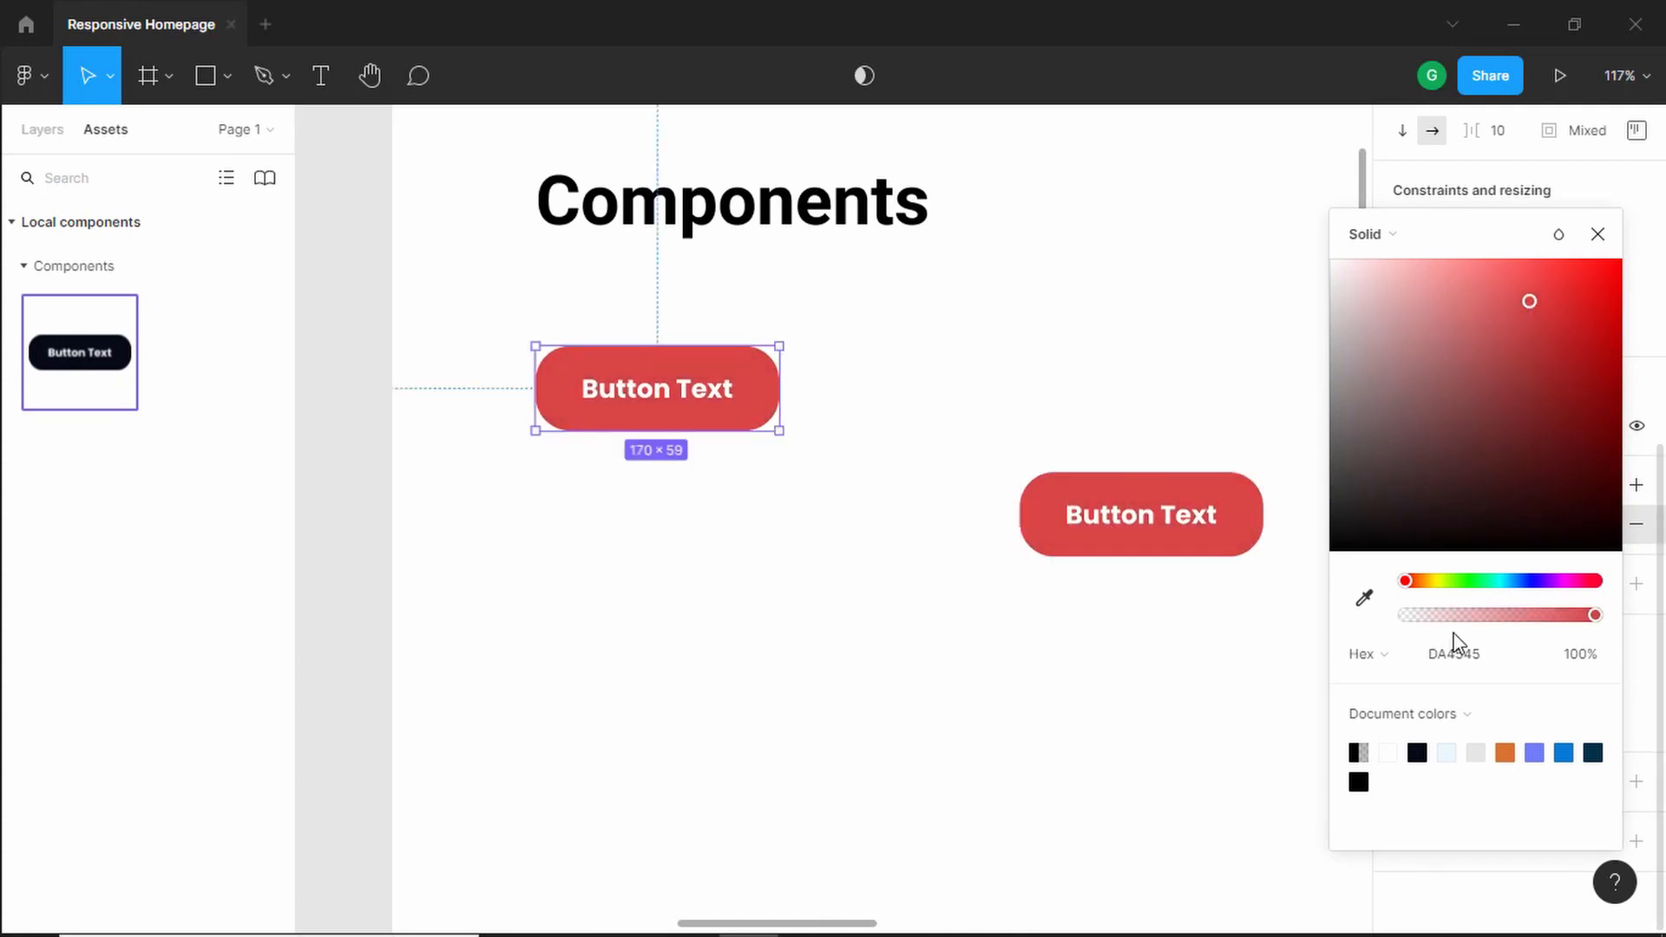
click(1419, 746)
click(1592, 751)
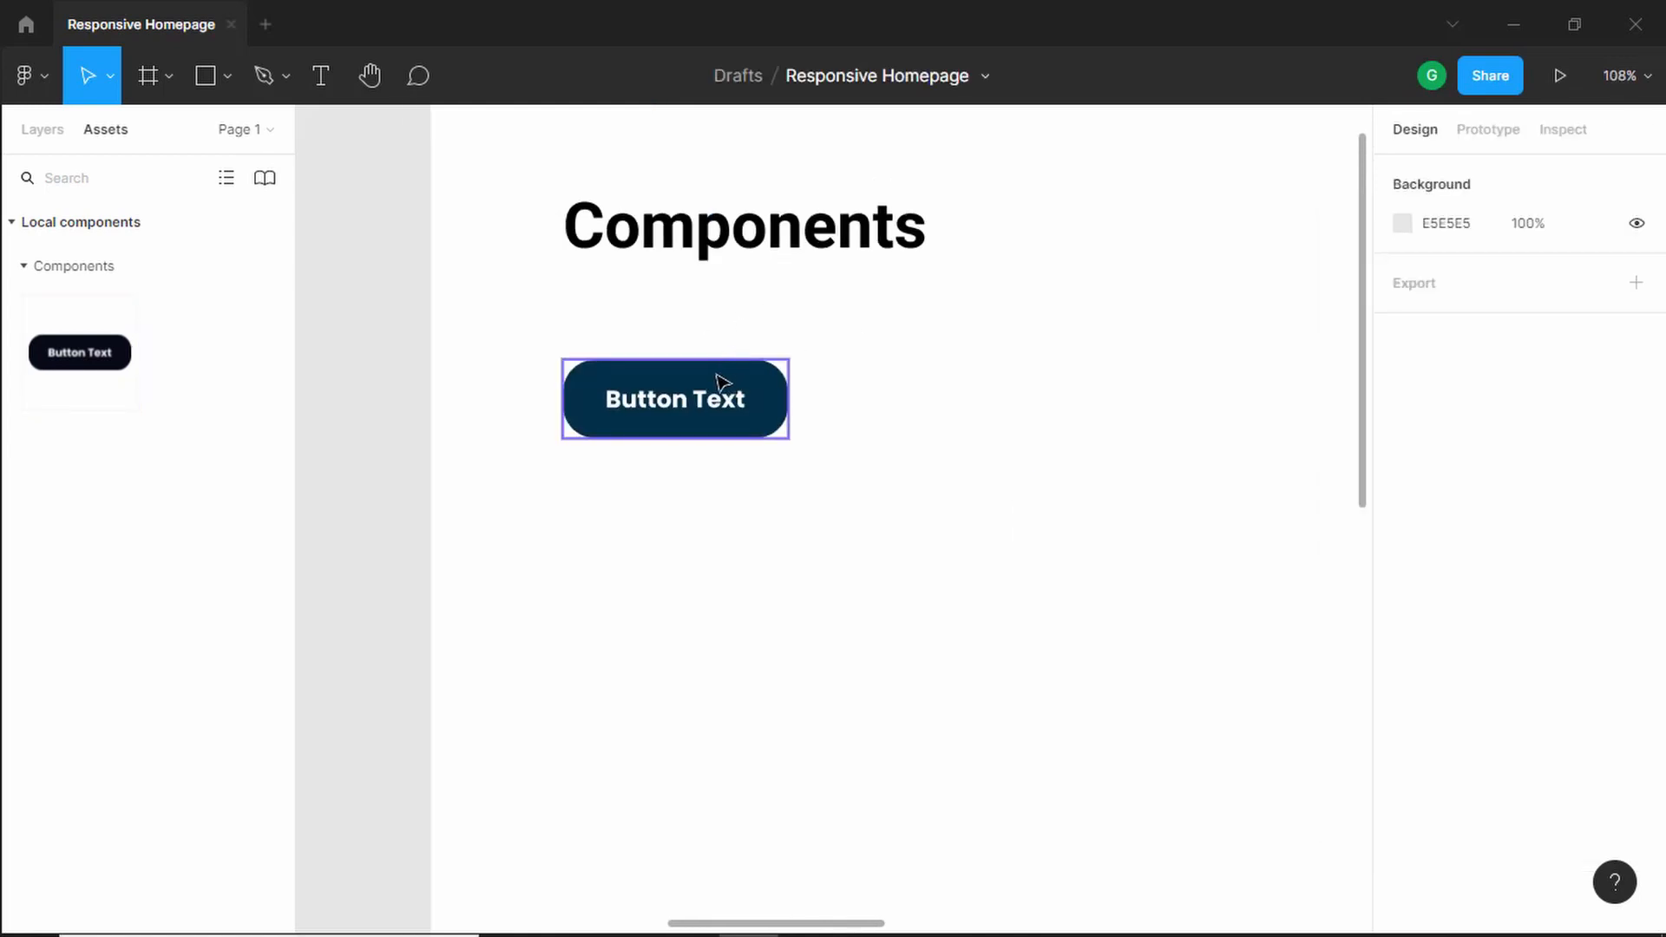
Step: Add a second variant to the main button component
click(723, 382)
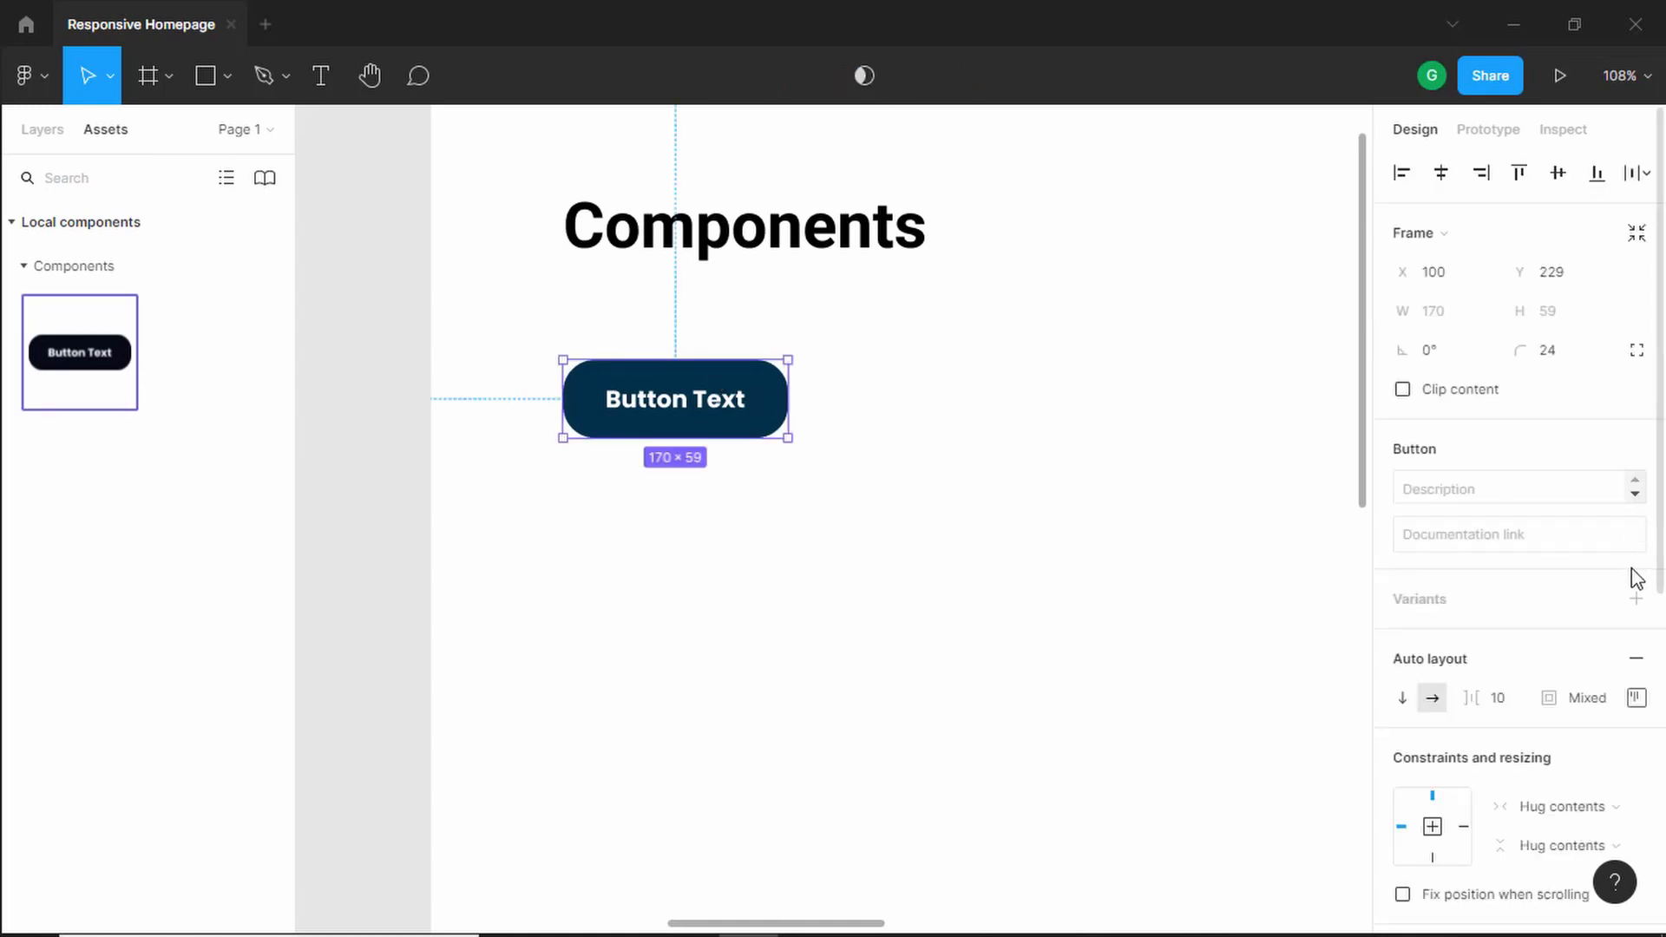
scroll(1635, 587, down, 2)
click(1636, 602)
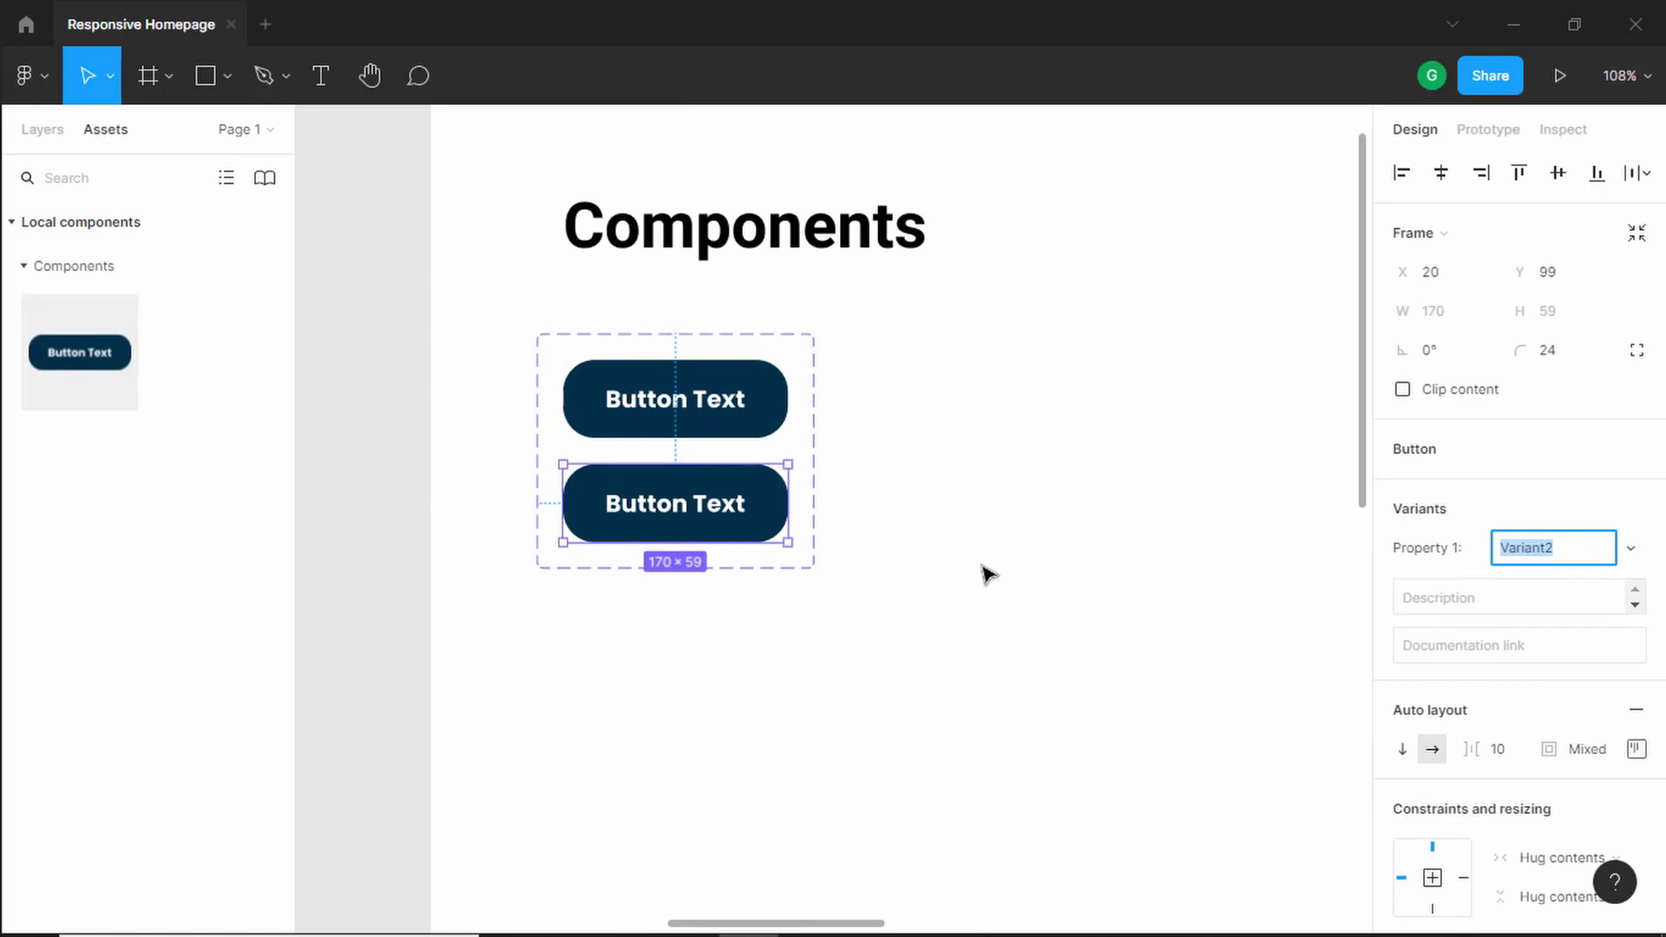
Step: Switch to Photos to check the icon button in the Desktop.png mockup, and return to the Figma file
key(alt+Tab)
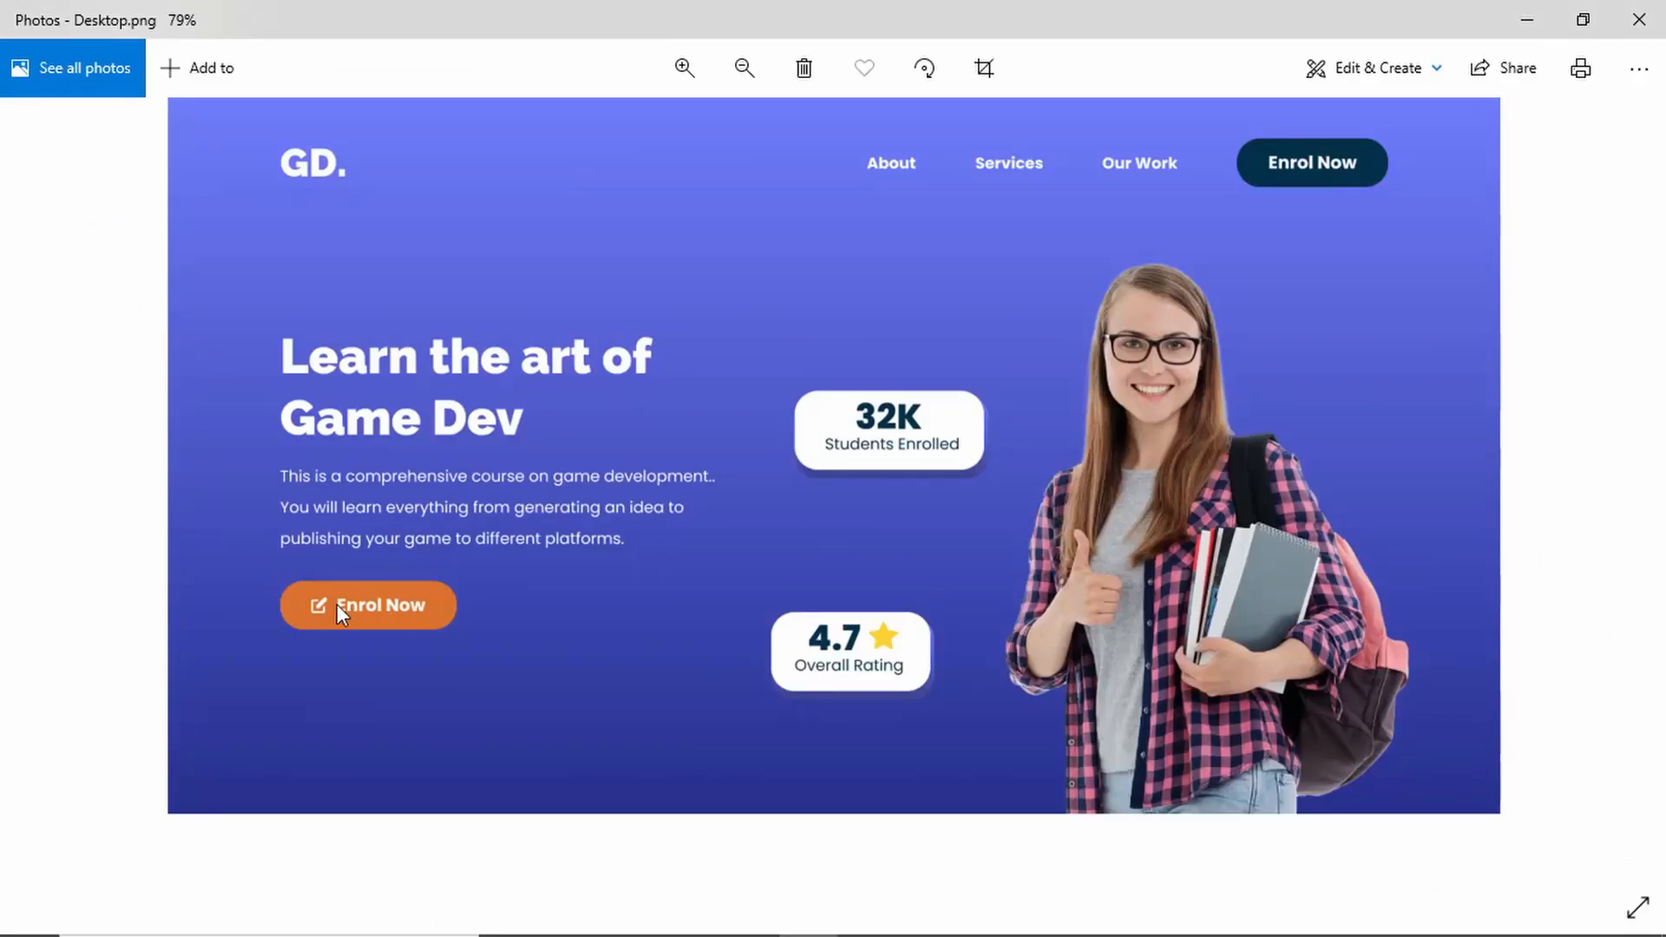
key(alt+Tab)
click(633, 525)
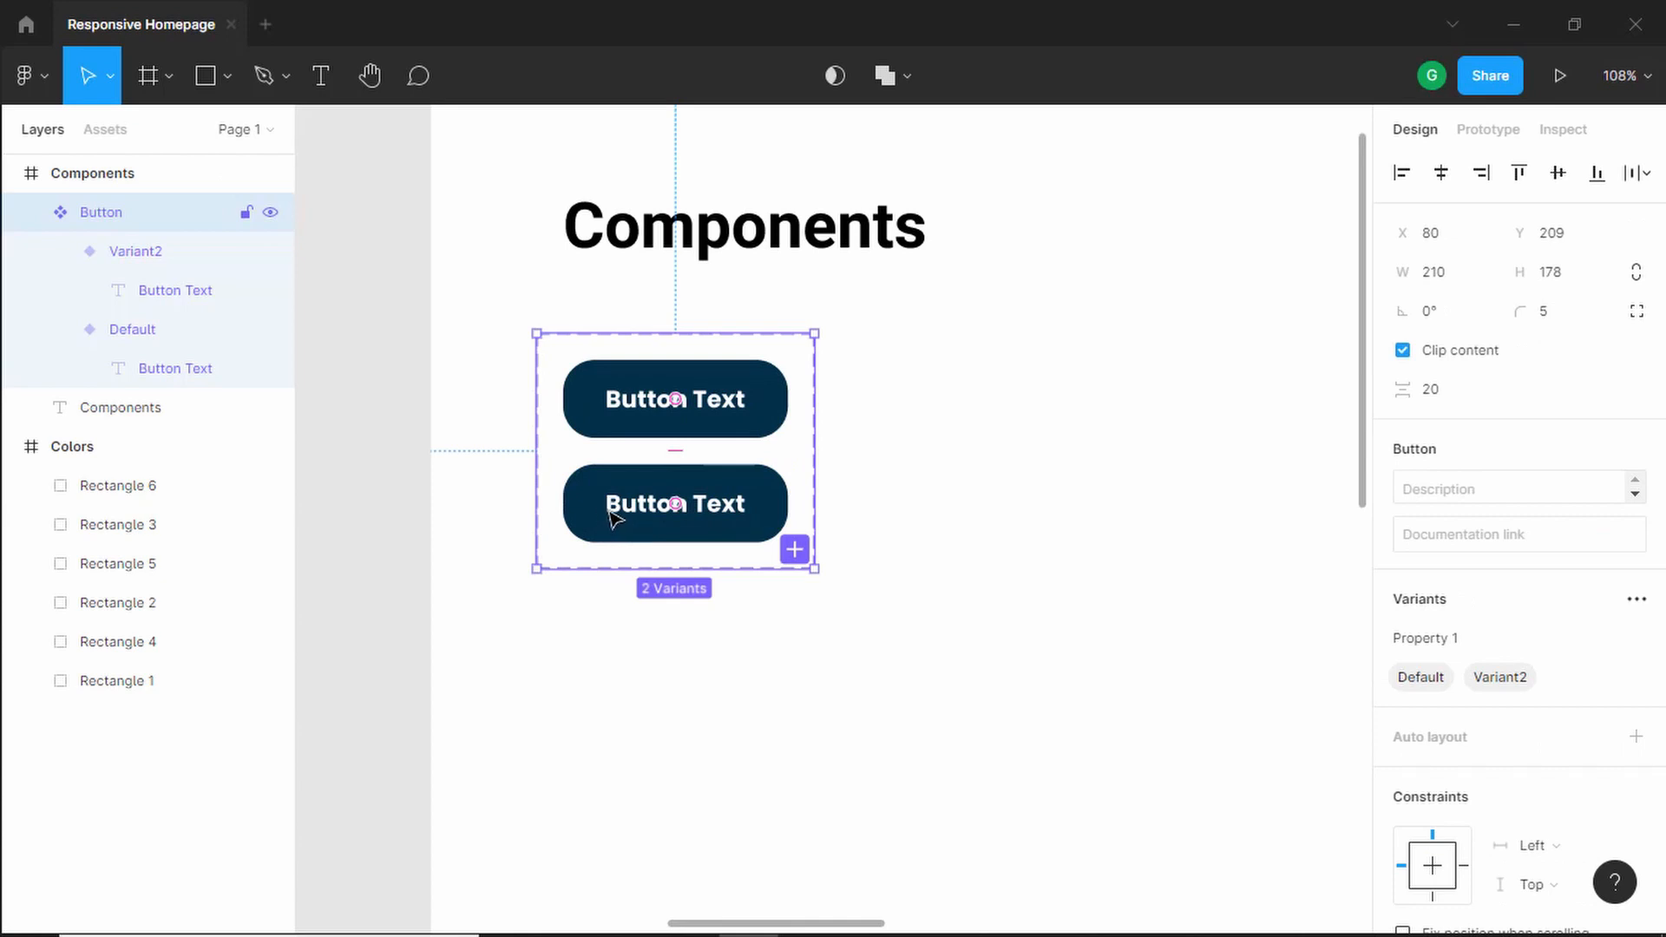
click(952, 465)
Step: Browse the Figma Community and search its plugins for heroicons
right_click(946, 464)
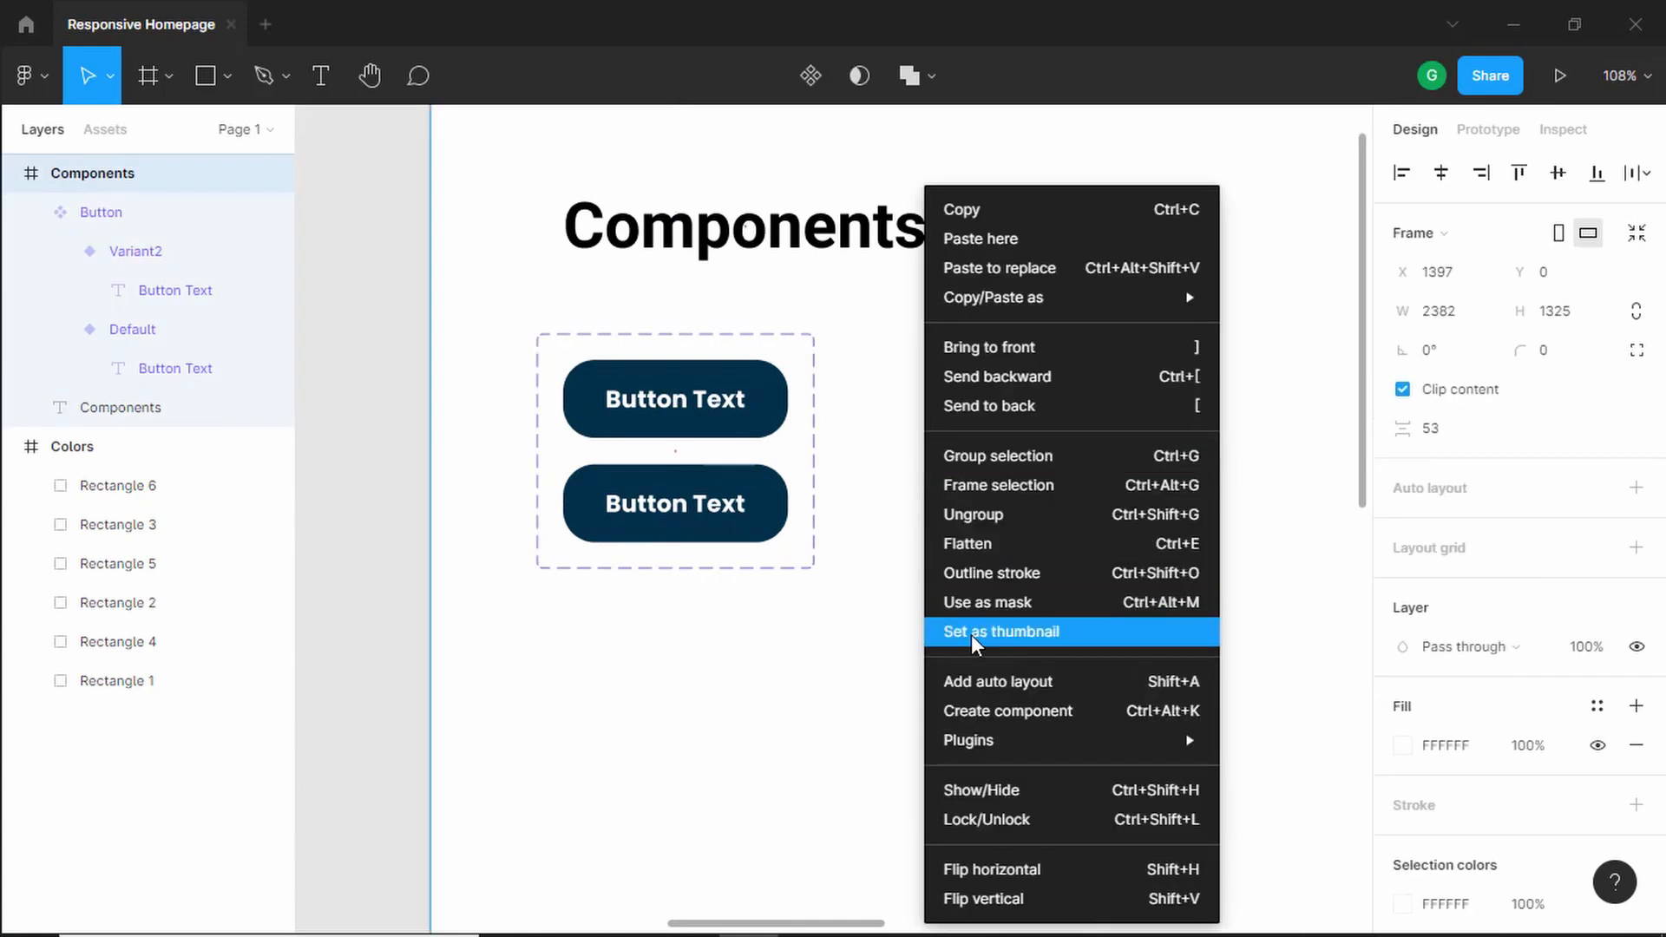
mouse_move(985, 748)
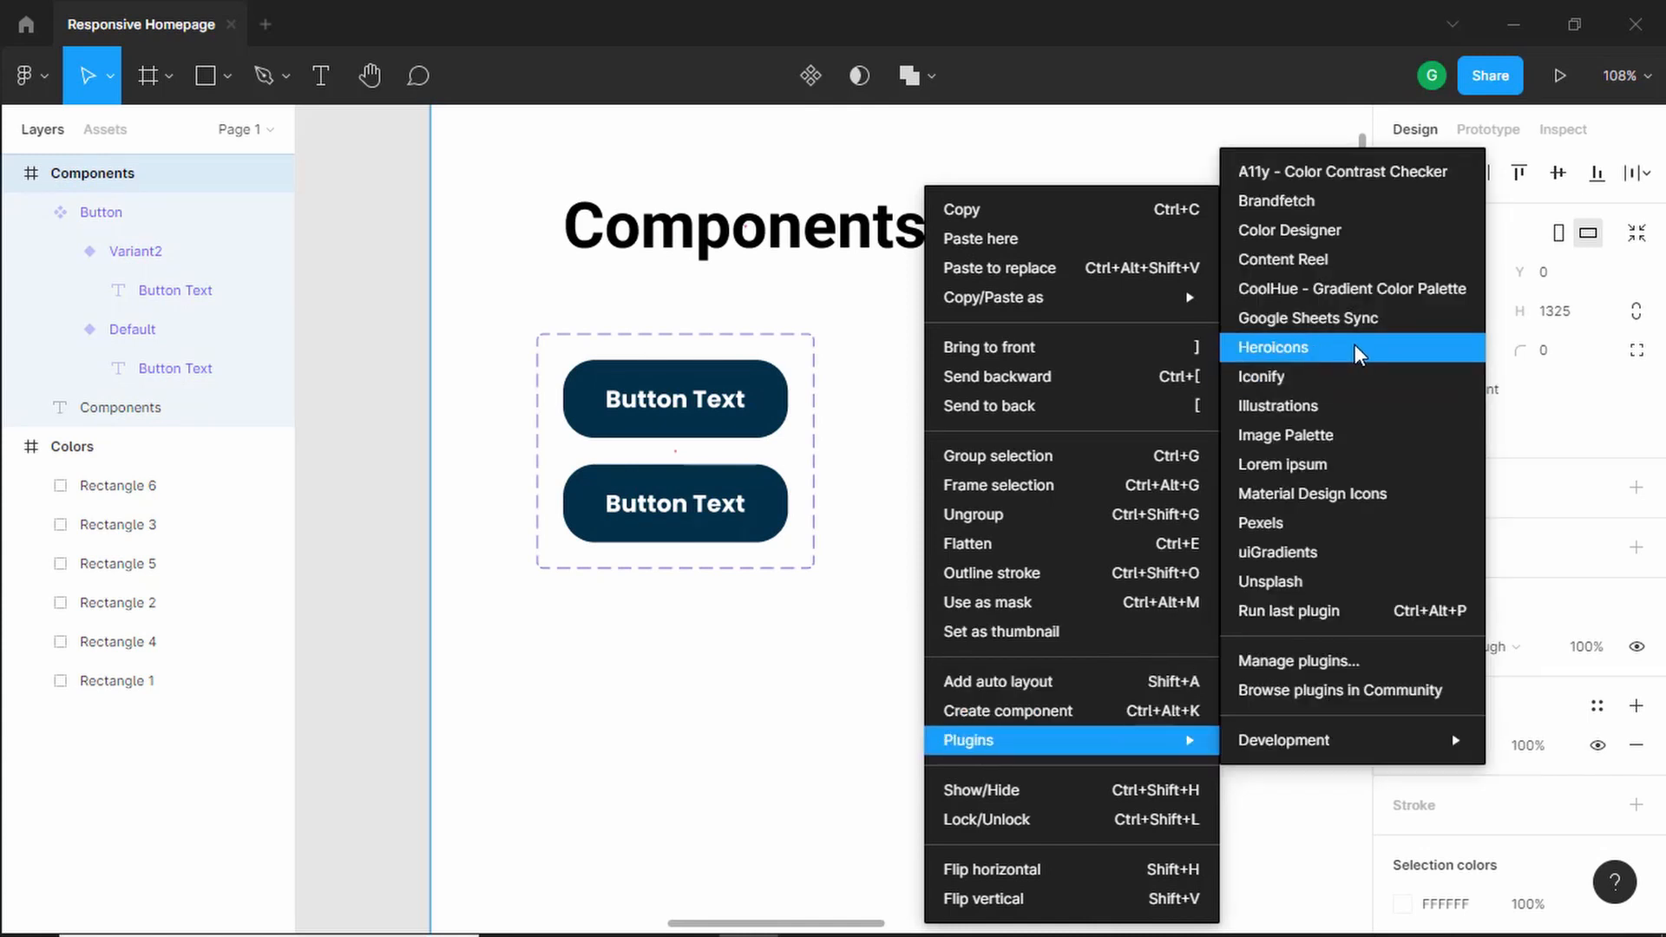
click(1396, 703)
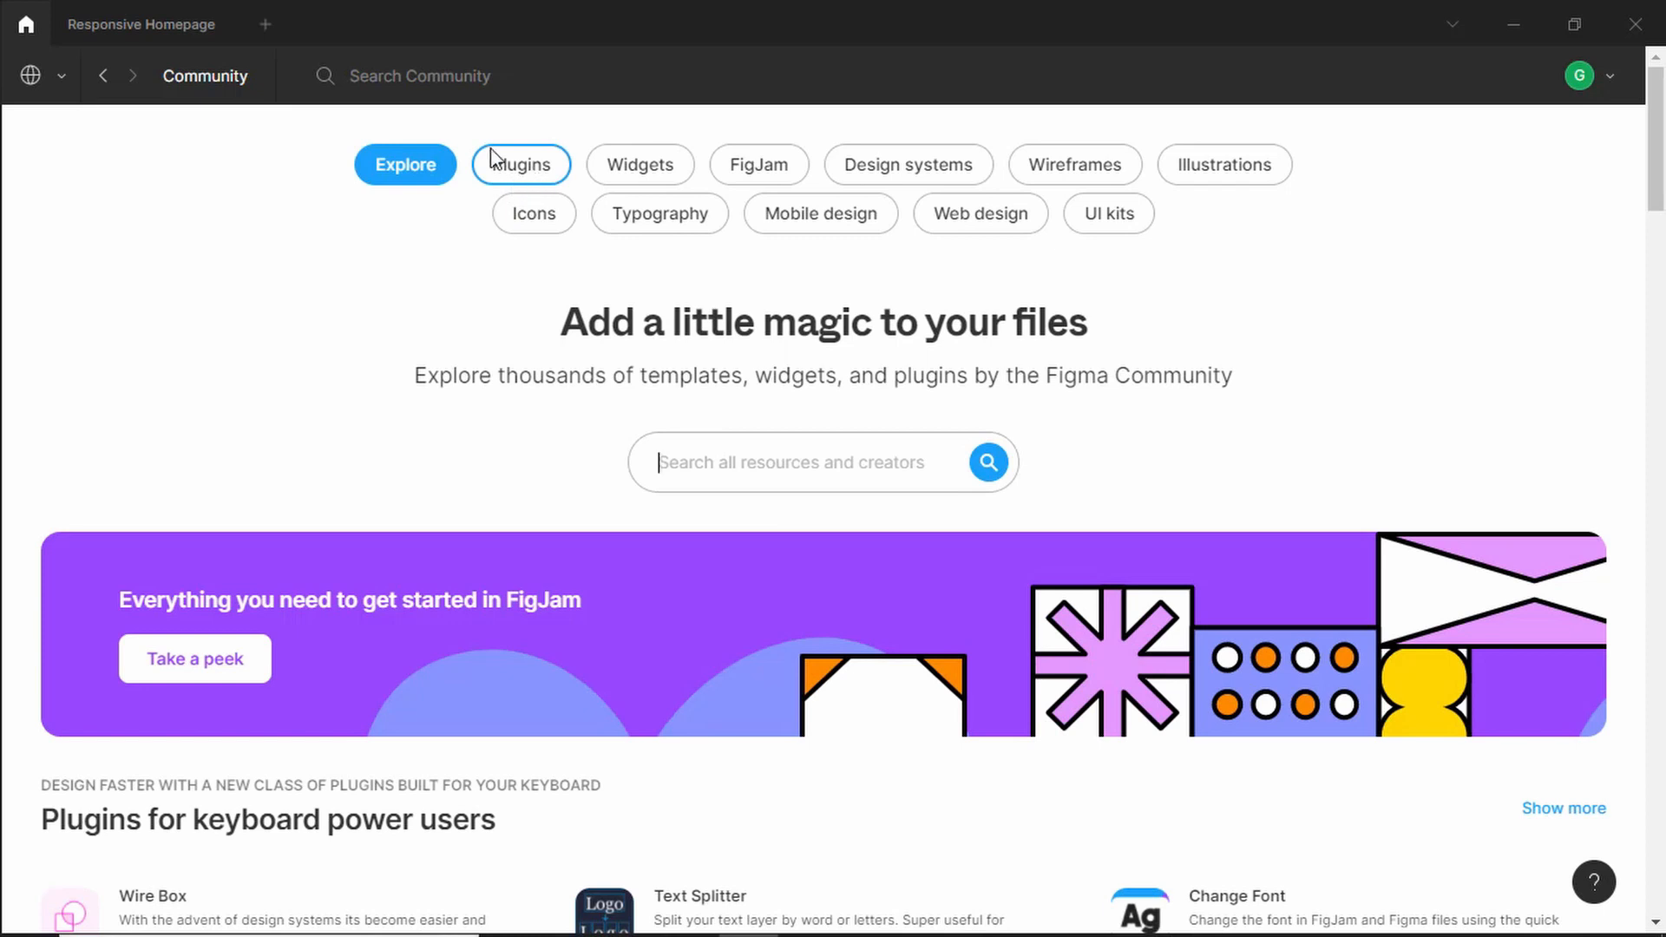
text(her)
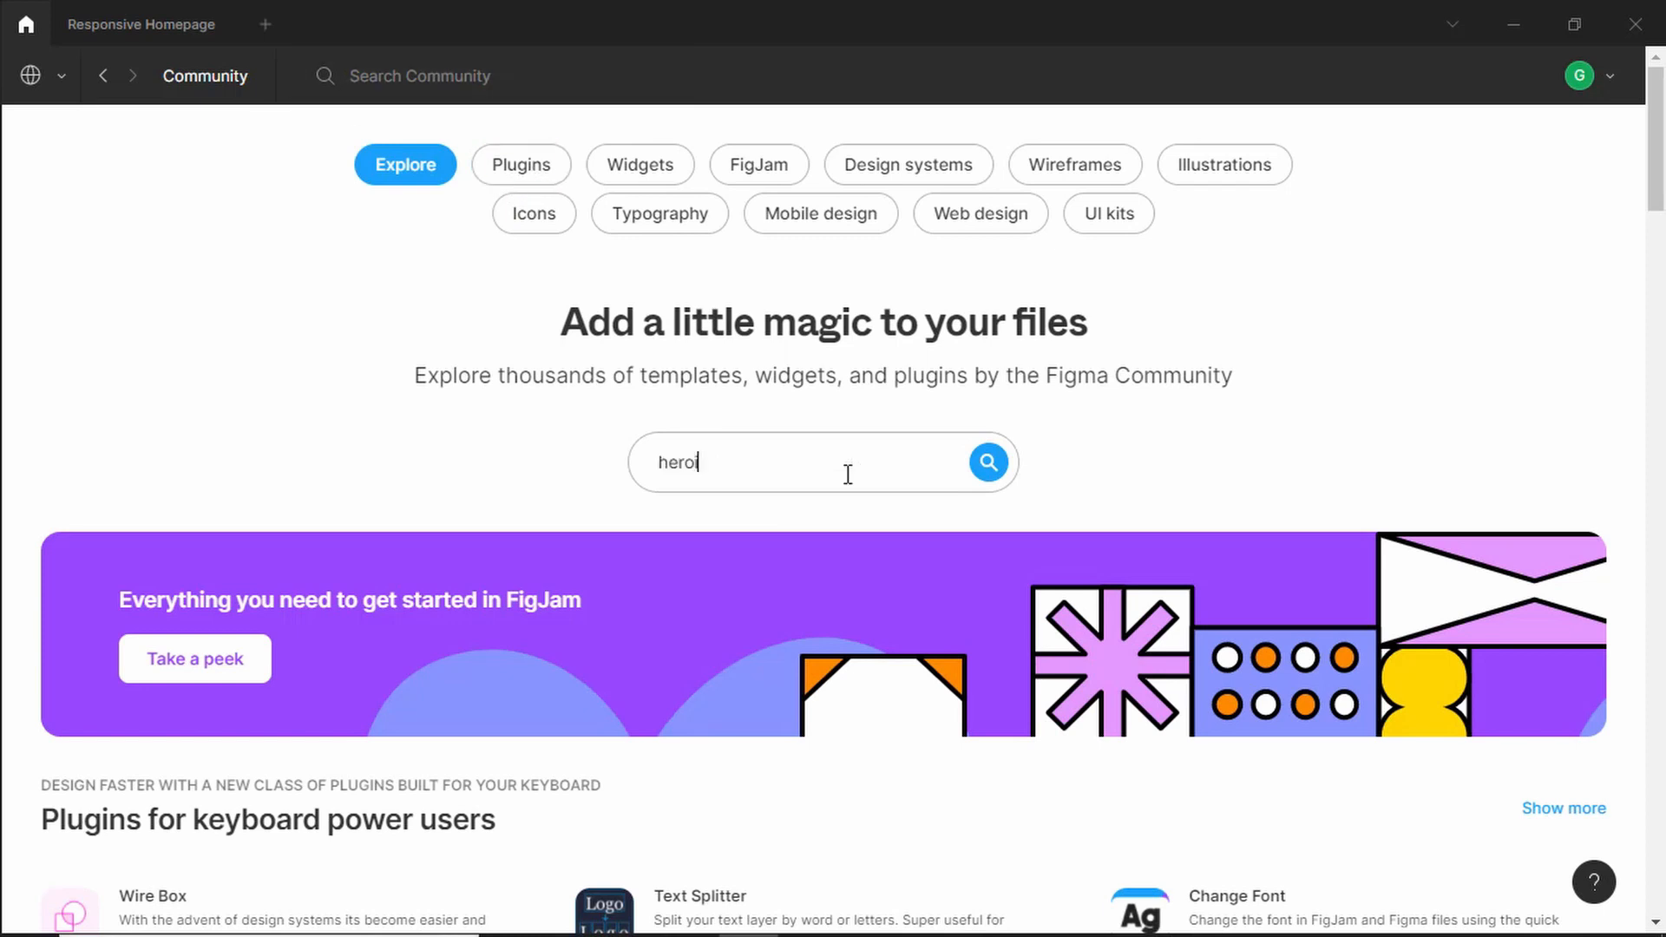
text(oicons)
key(Return)
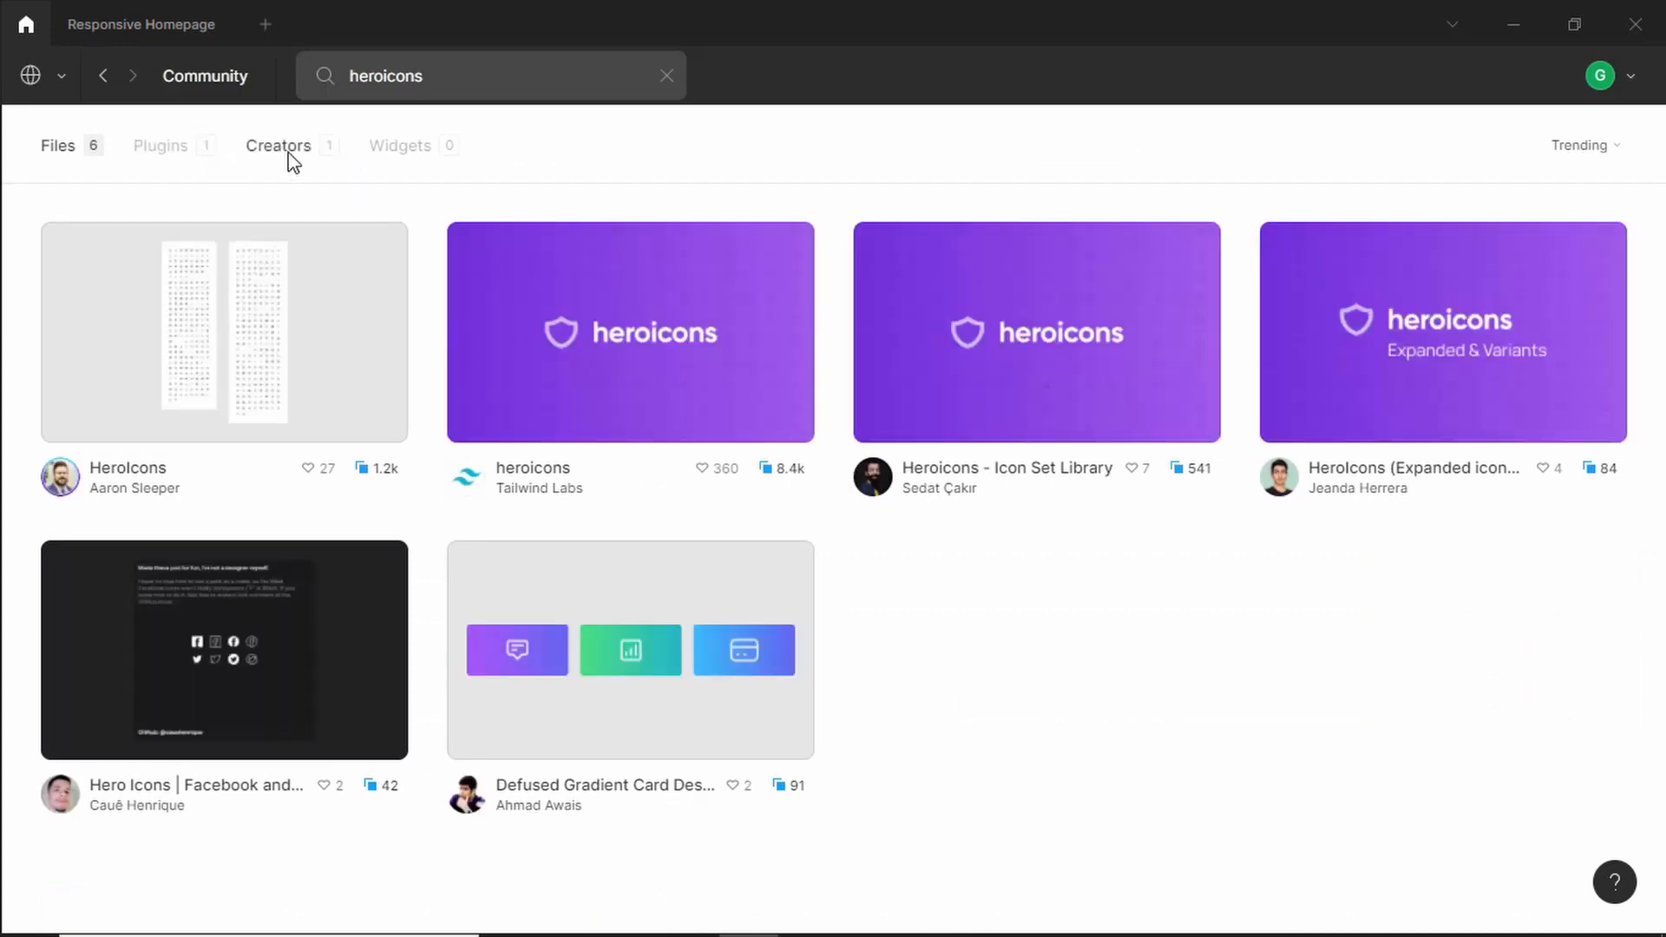
click(168, 154)
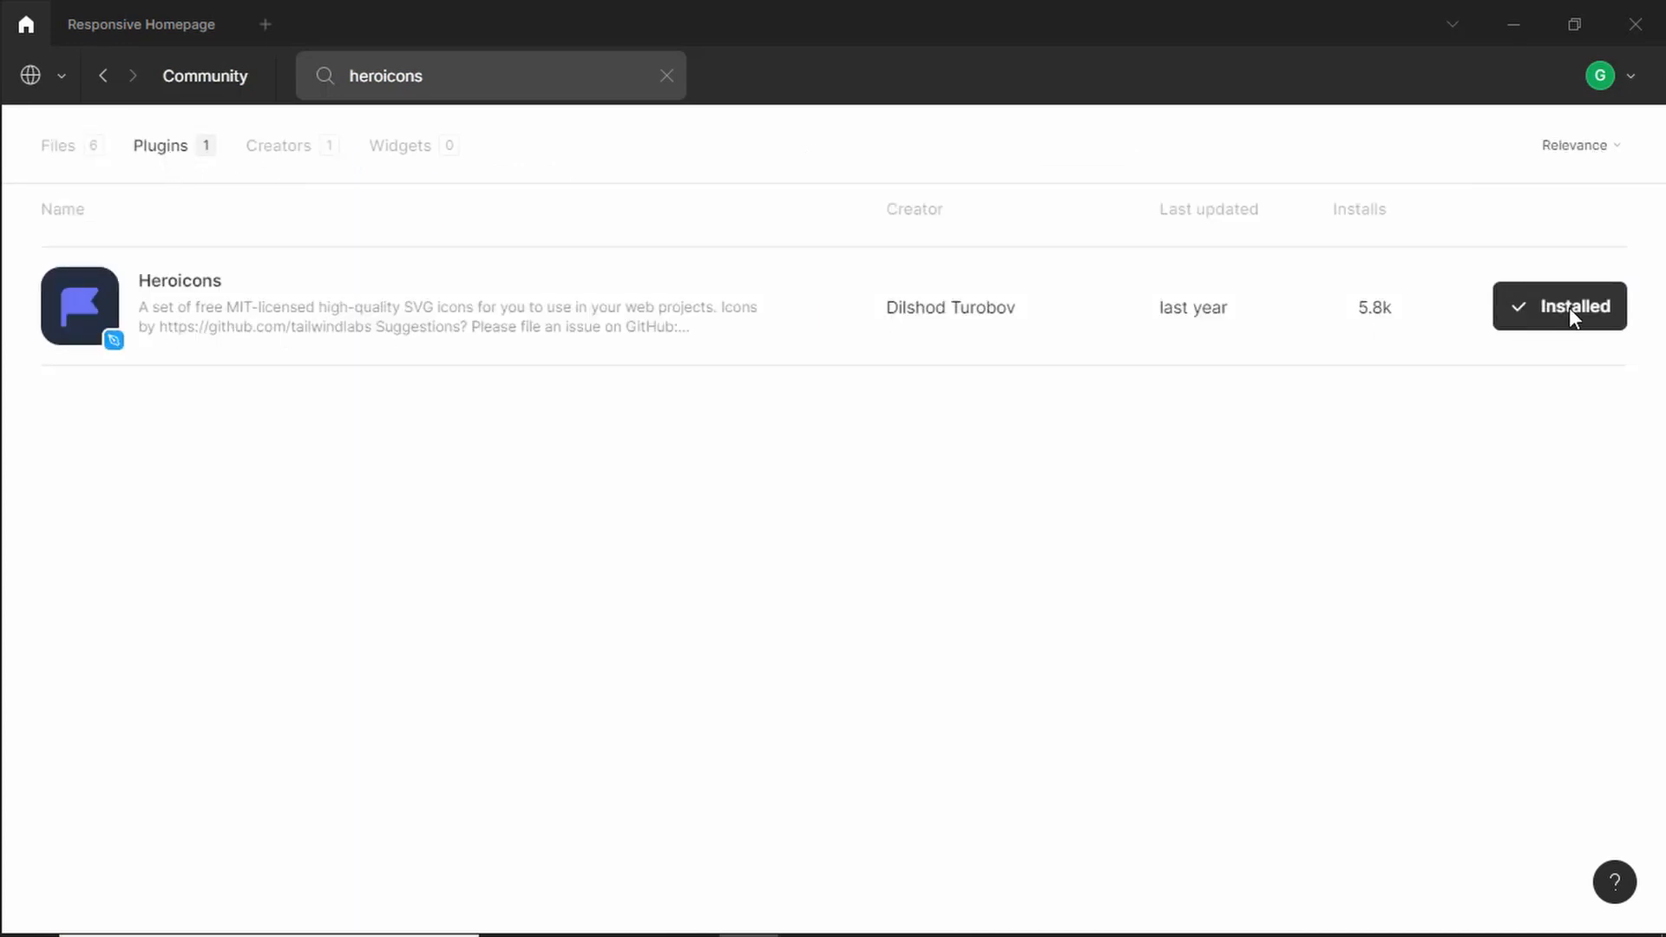
Step: Run the Heroicons plugin in the Responsive Homepage file and place the solid PencilAlt icon before the second variant's text
click(141, 41)
right_click(921, 331)
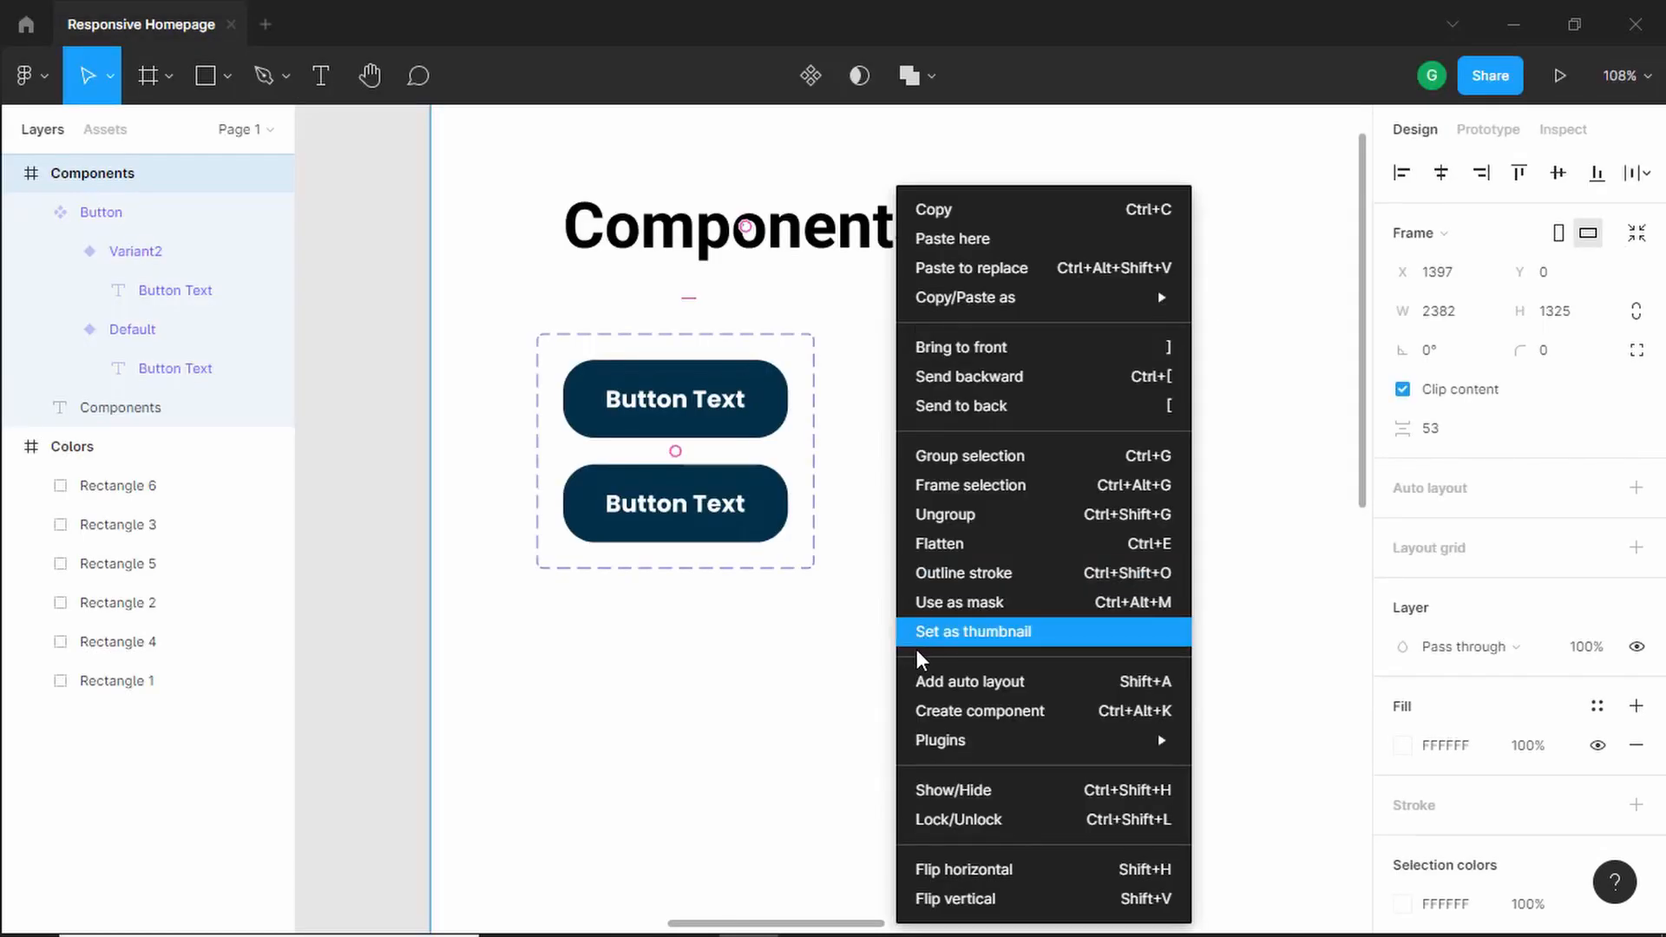
mouse_move(1085, 736)
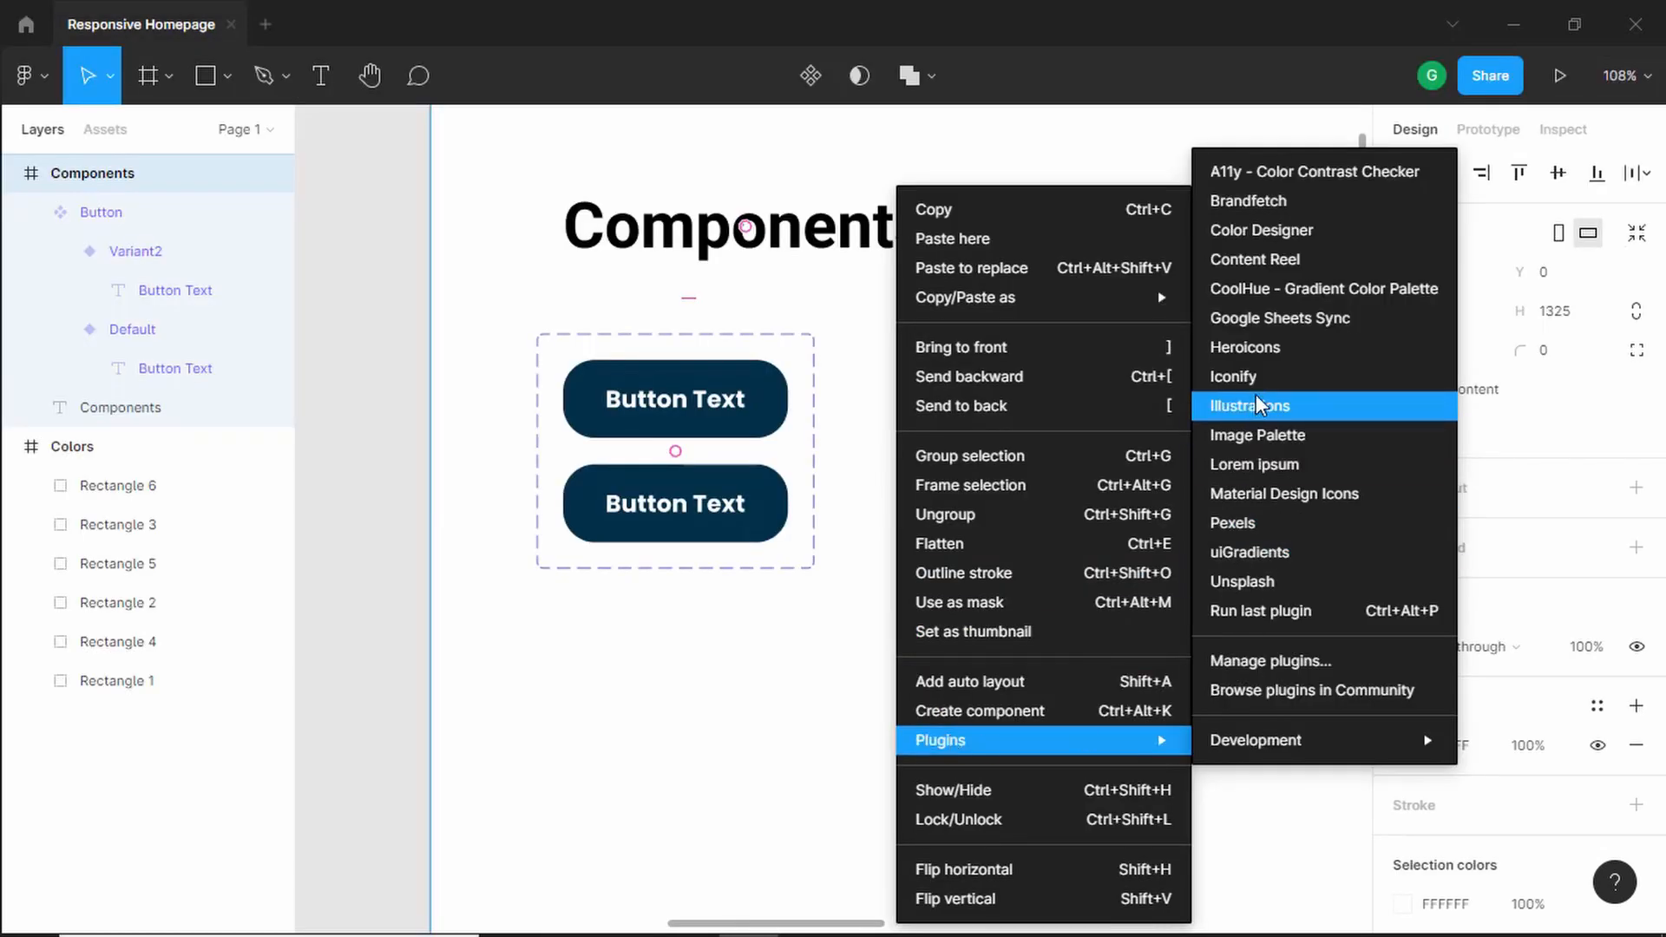
click(1282, 356)
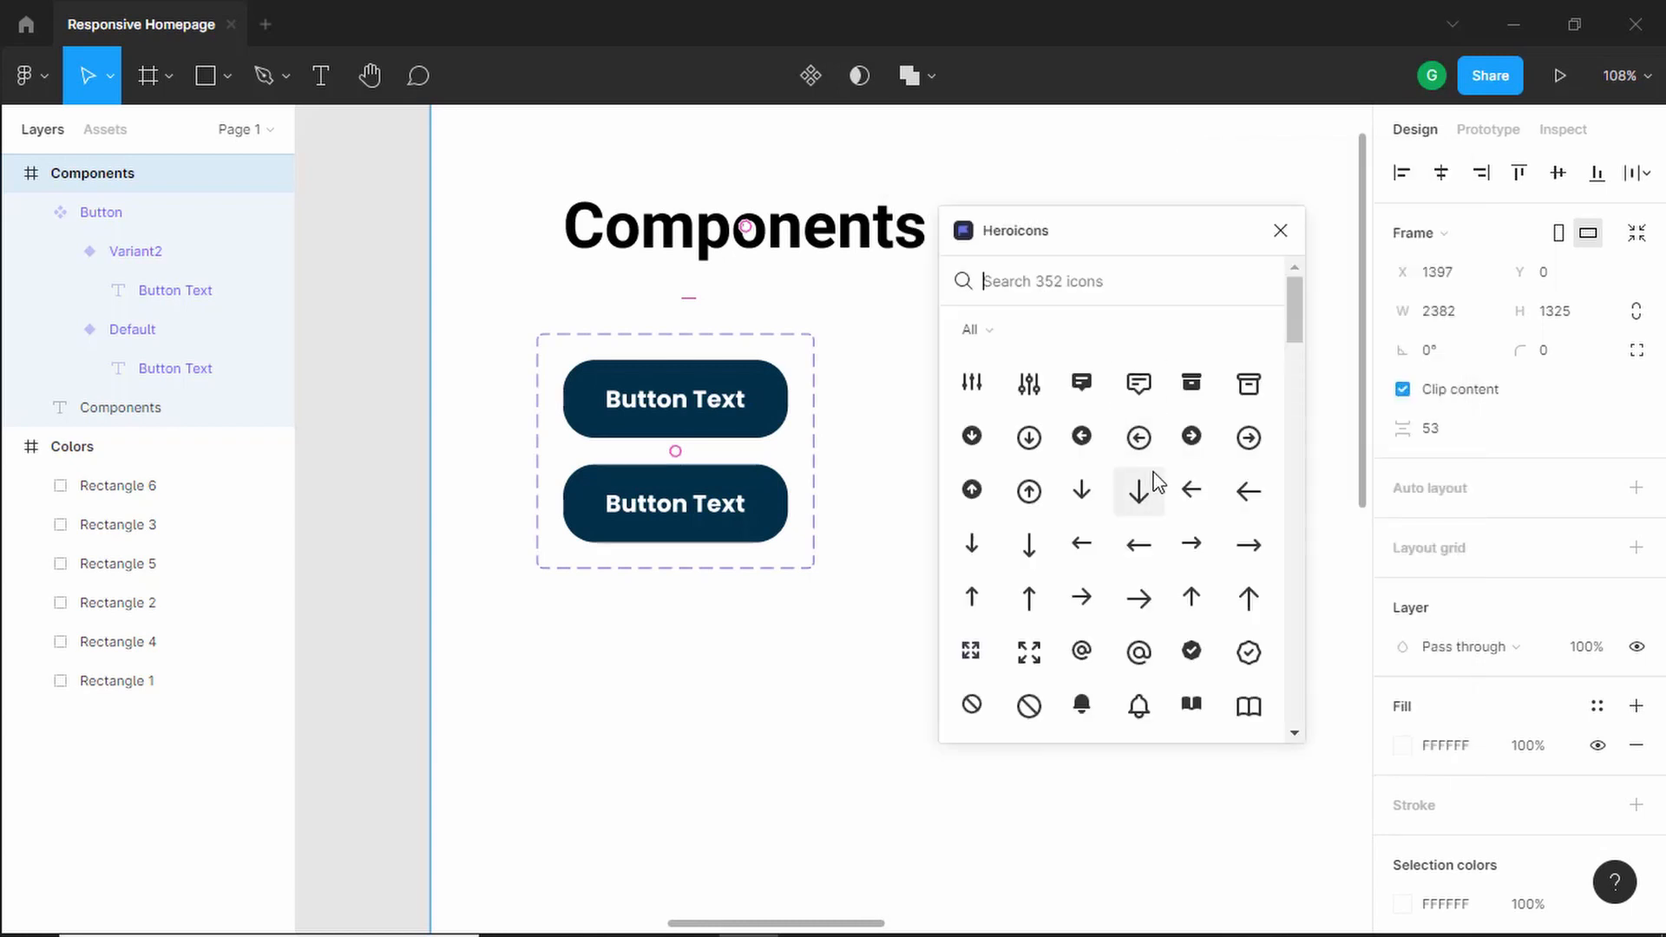
scroll(1154, 529, down, 15)
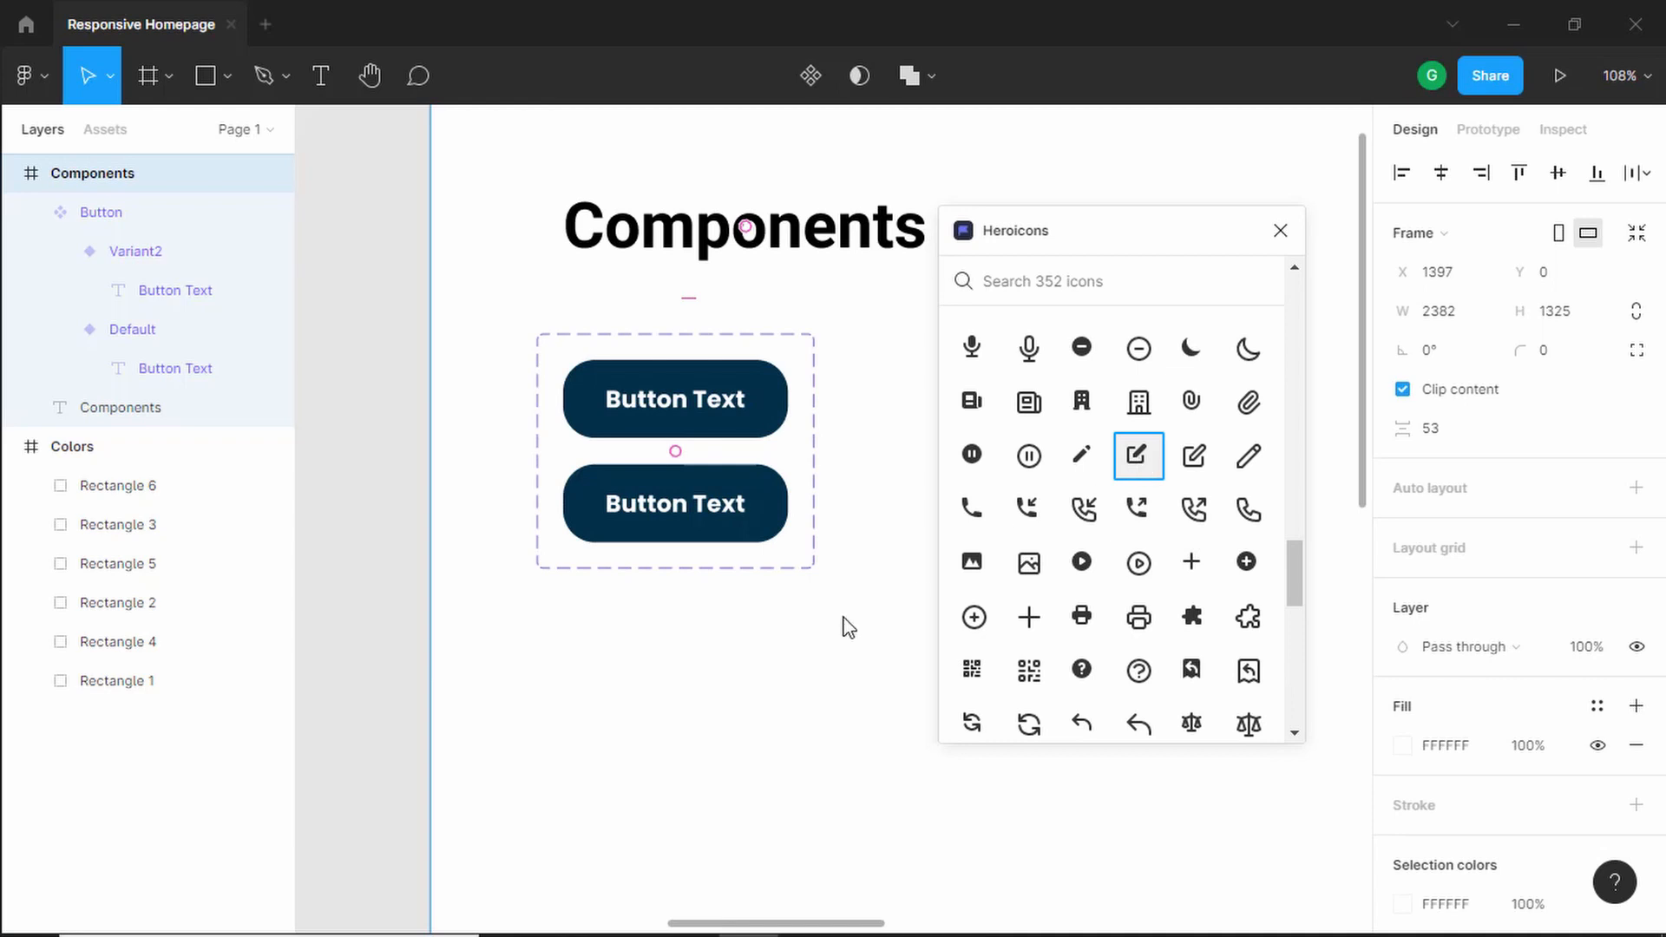
mouse_move(848, 627)
mouse_down()
mouse_move(737, 662)
mouse_move(687, 657)
mouse_move(610, 524)
mouse_move(758, 509)
mouse_move(555, 505)
mouse_move(600, 517)
mouse_up()
click(1279, 232)
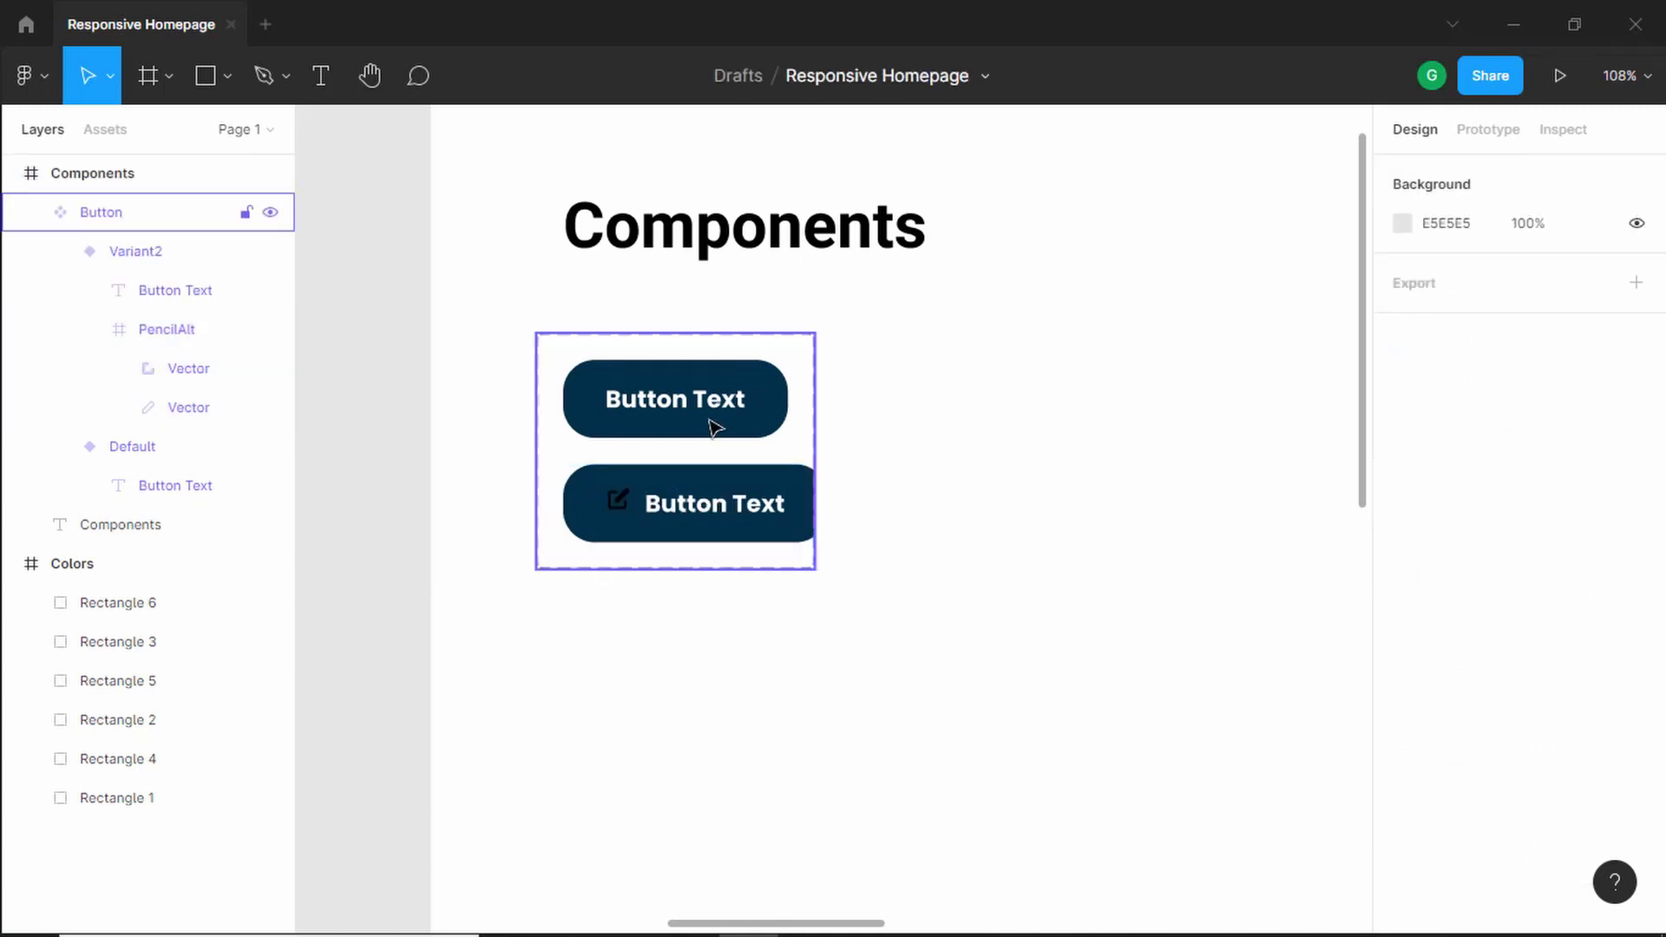
Step: Widen the button variant set to about 282 so the icon variant fits inside
click(684, 364)
click(642, 305)
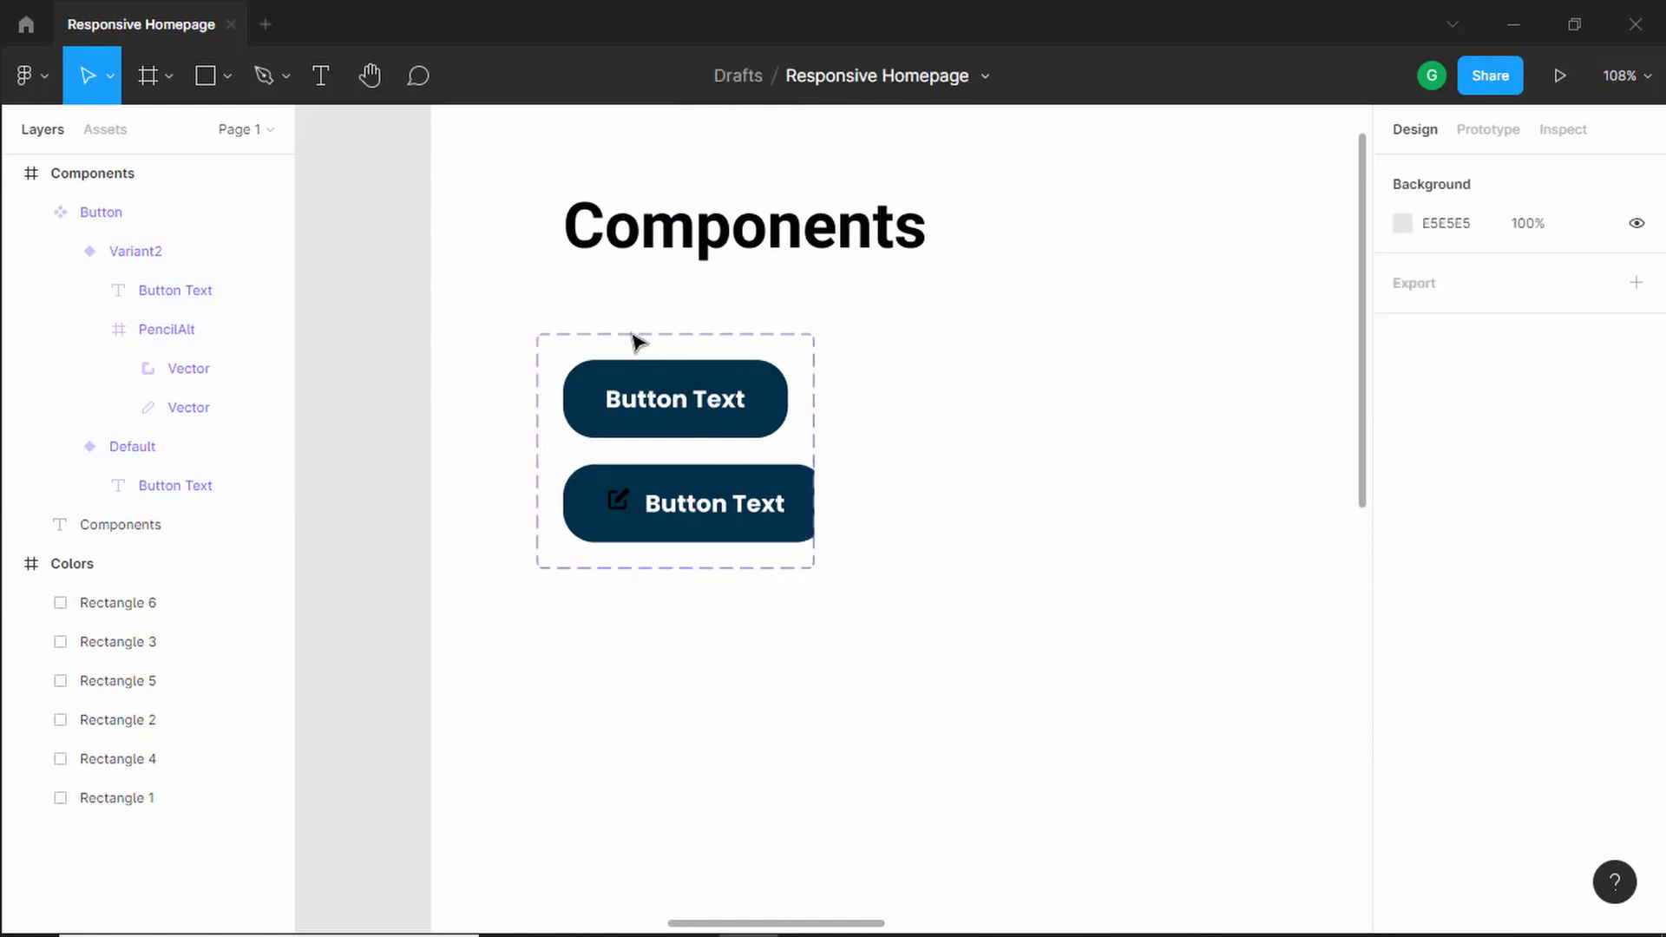
click(635, 335)
drag(814, 400, 908, 398)
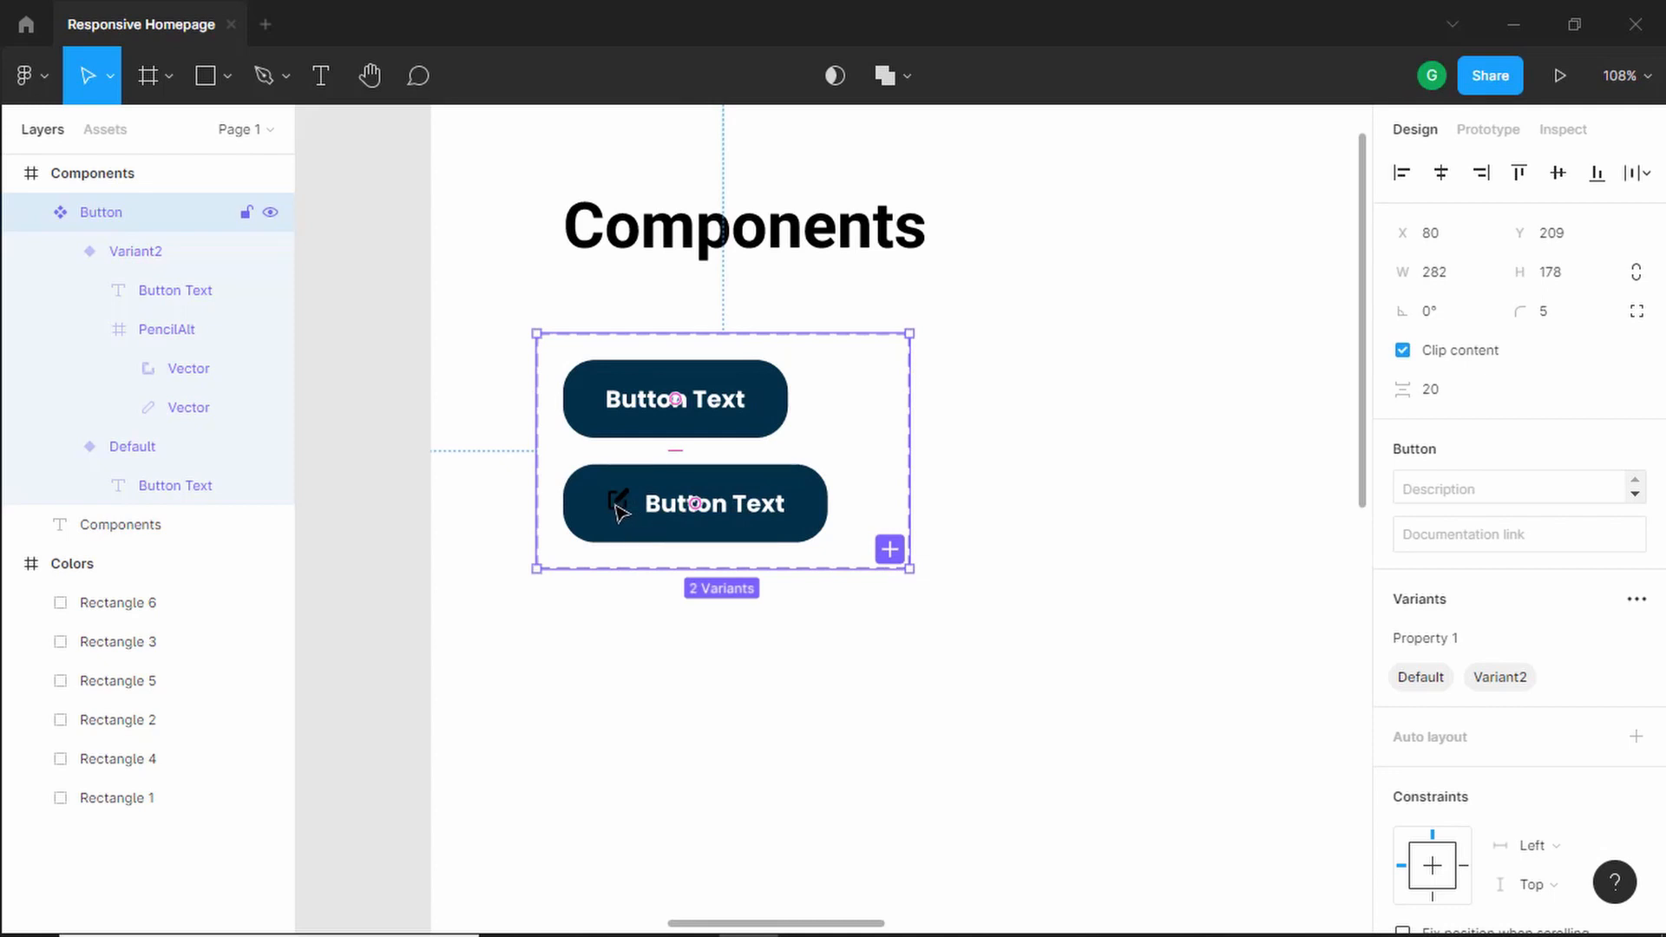
Step: Resize the PencilAlt icon in the second button variant to 18 × 18 with its proportions locked
click(617, 512)
click(629, 510)
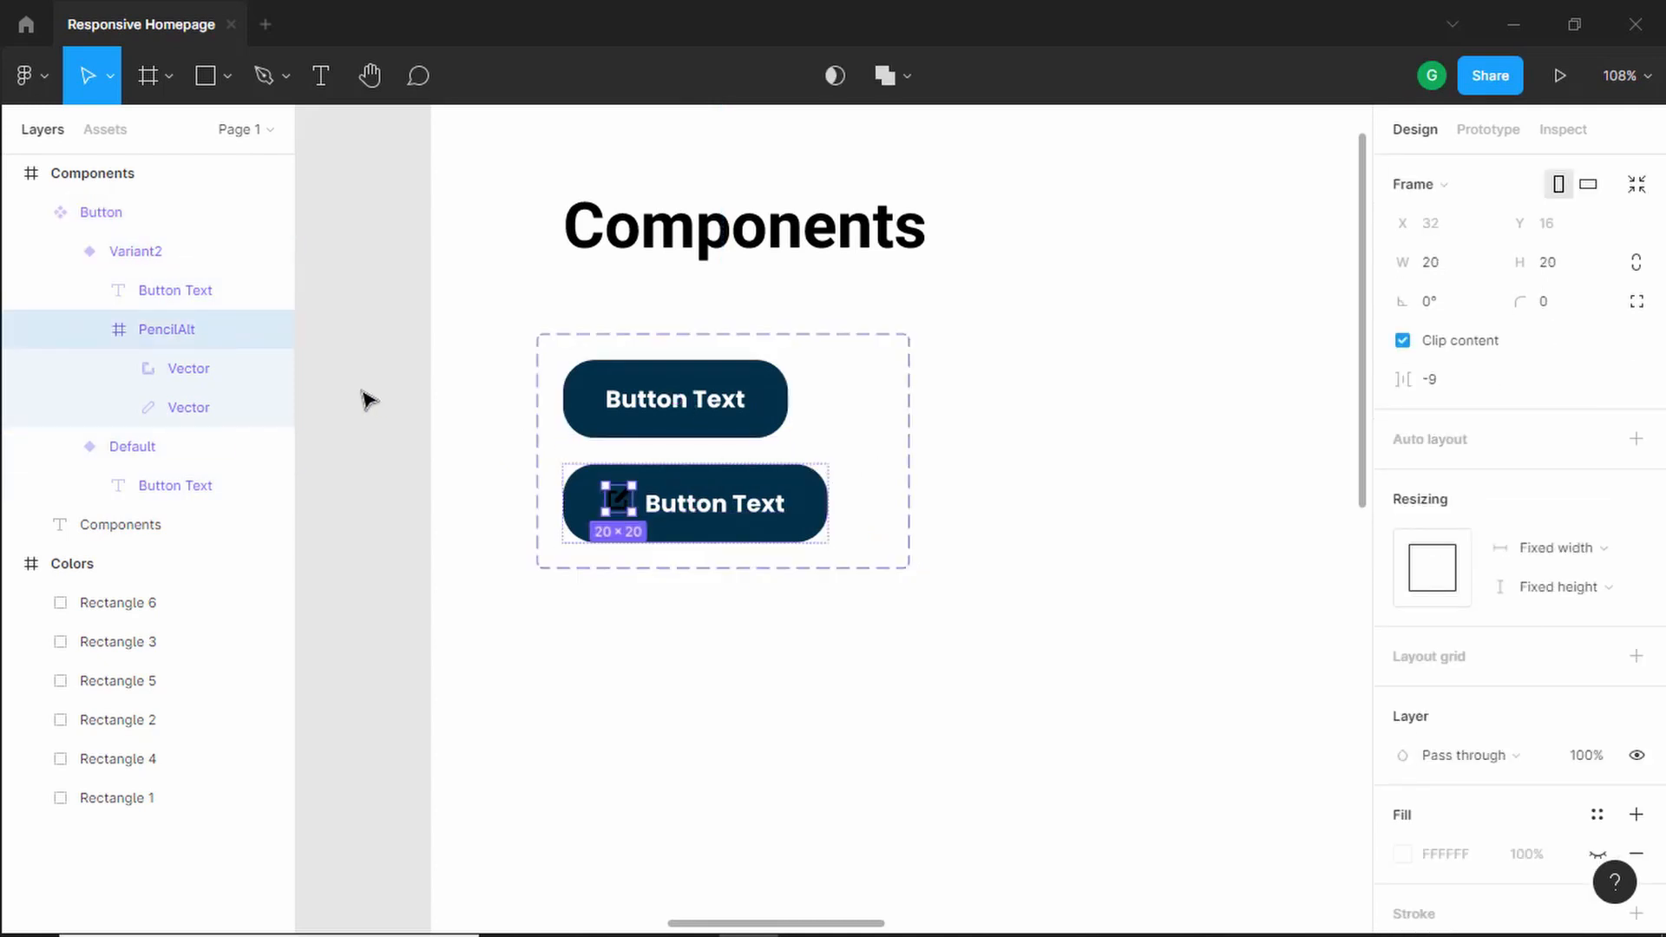
click(1636, 265)
click(1574, 269)
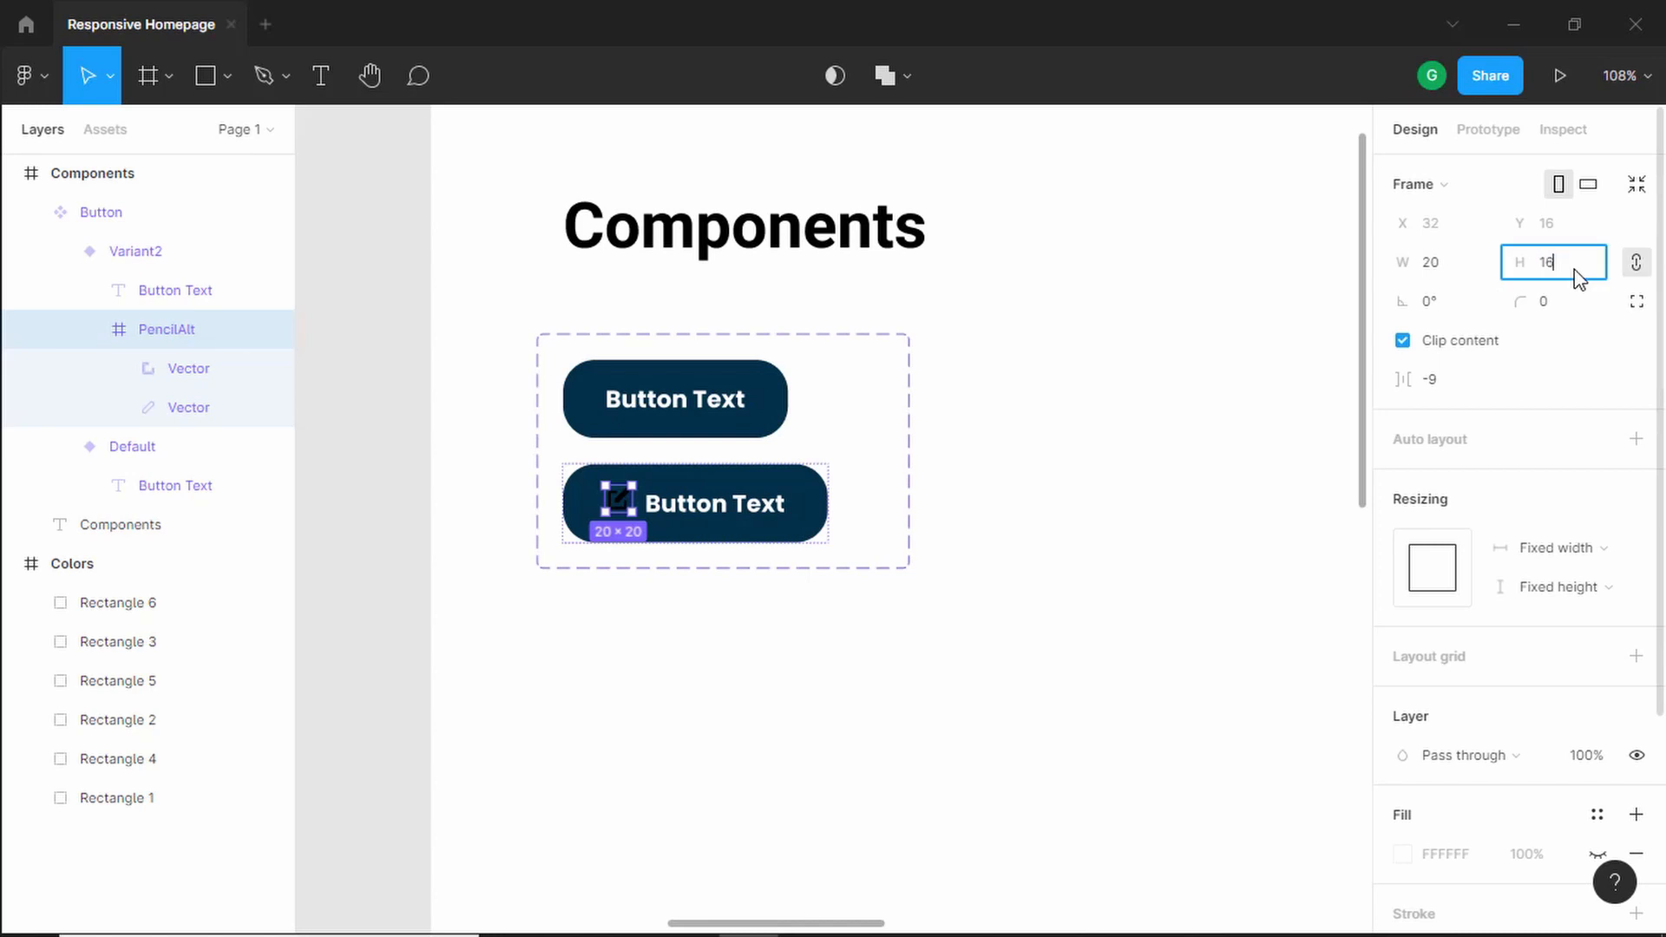
key(Return)
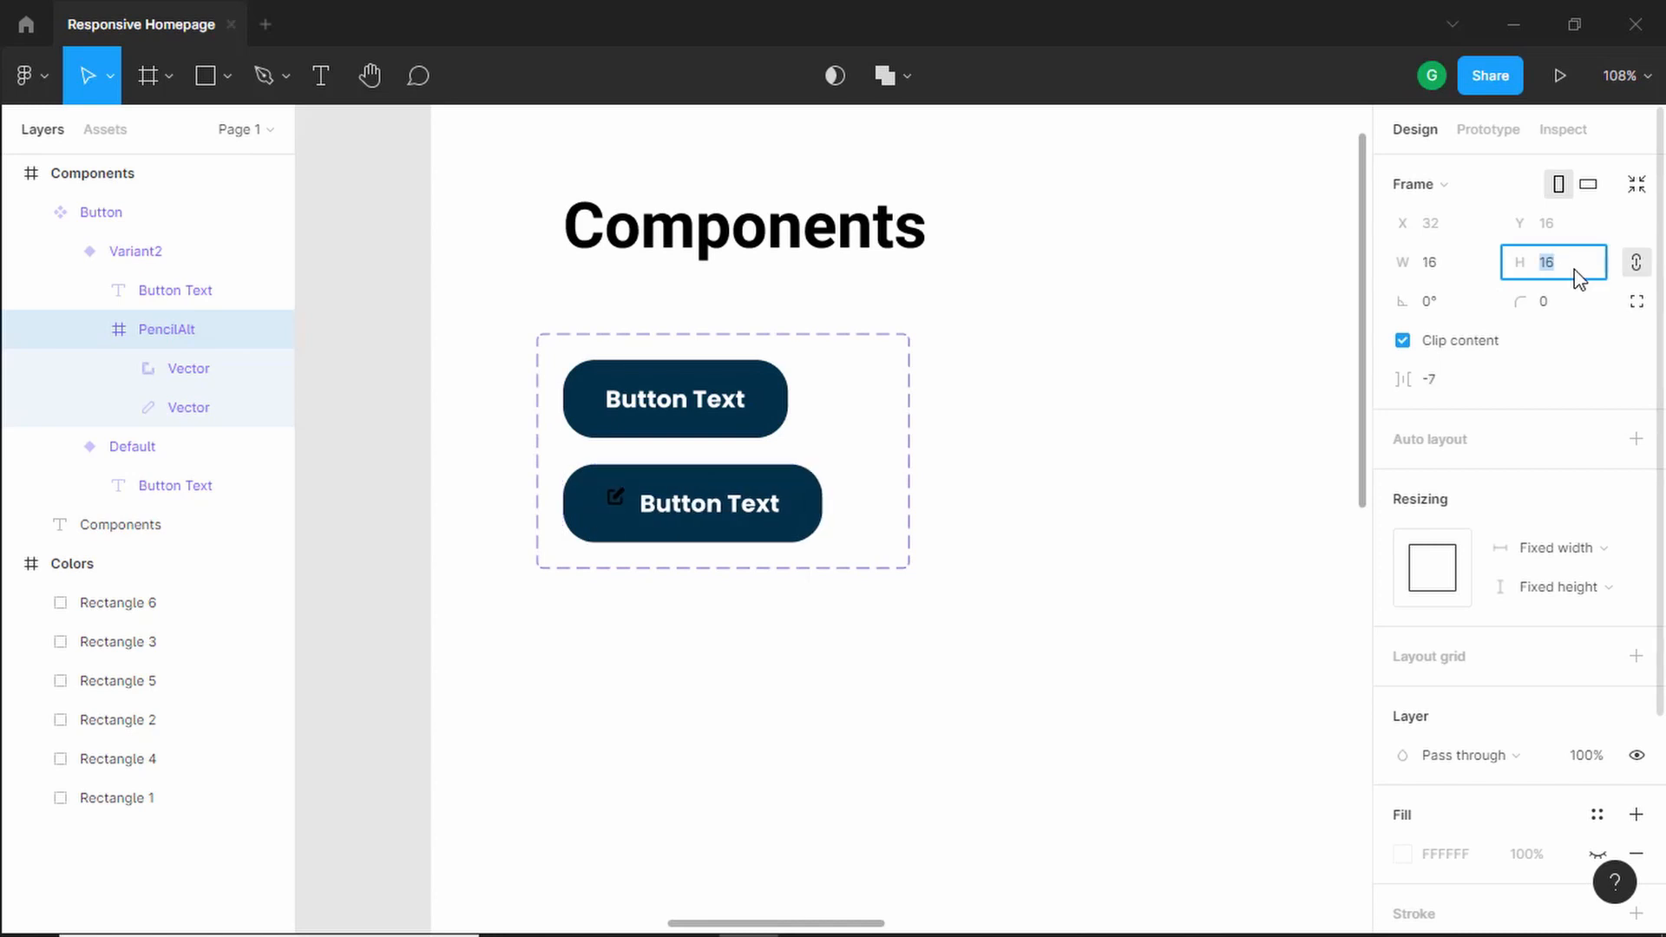
text(18)
key(Return)
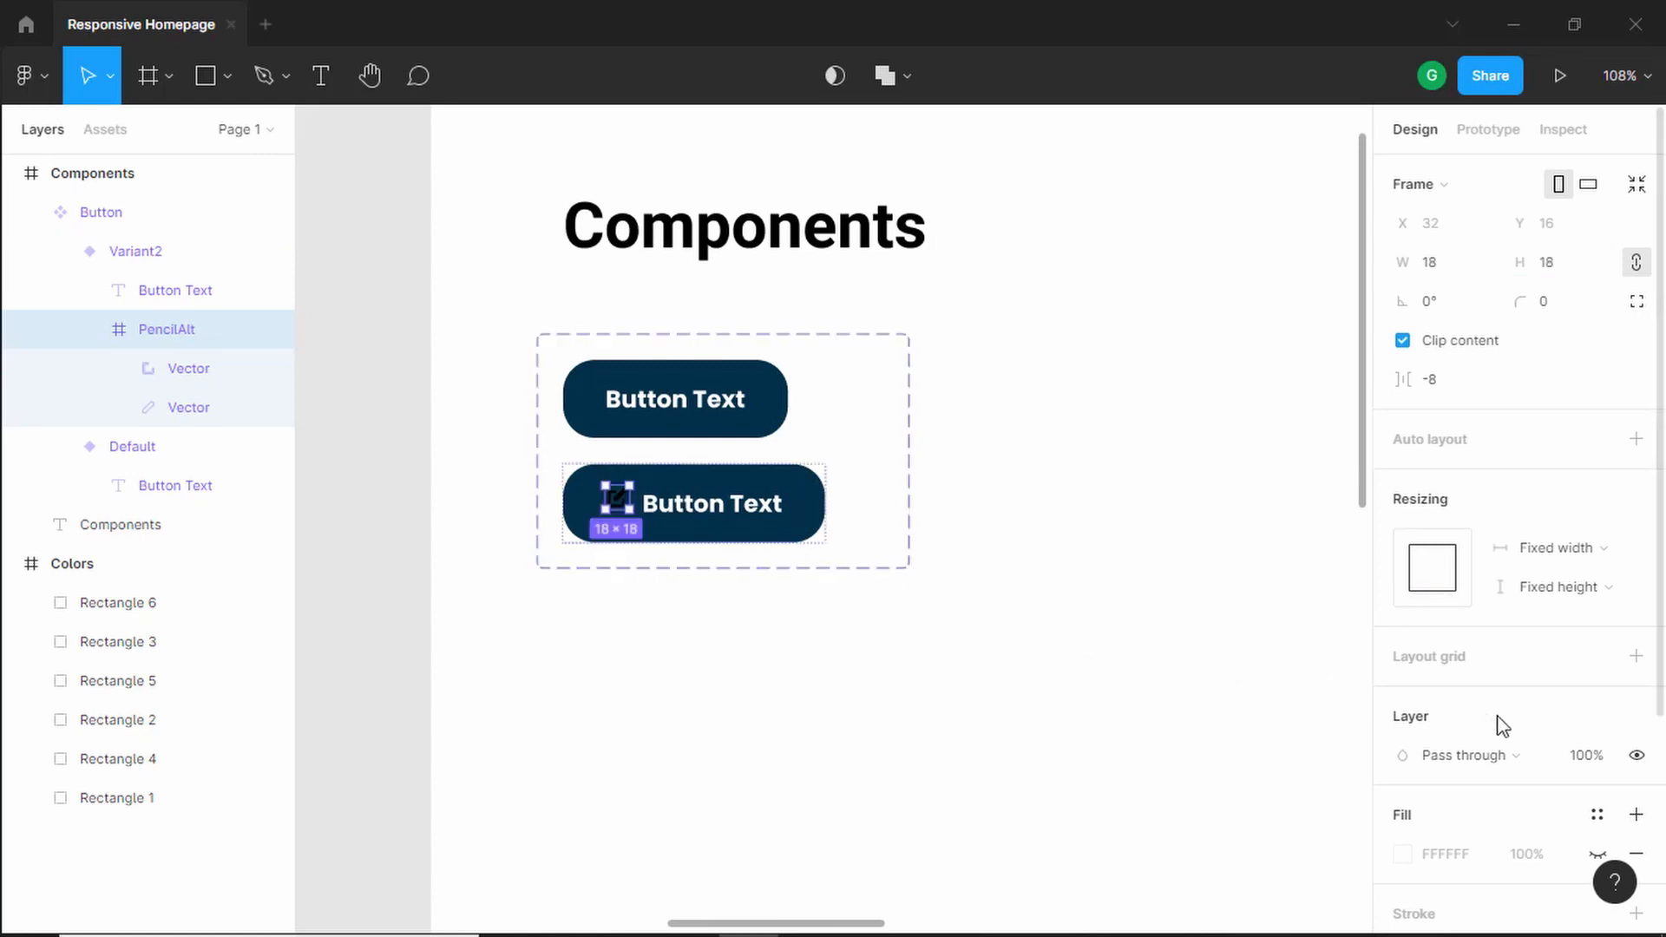
Step: Change the PencilAlt icon's black selection color to white, FFFFFF
scroll(1501, 725, down, 4)
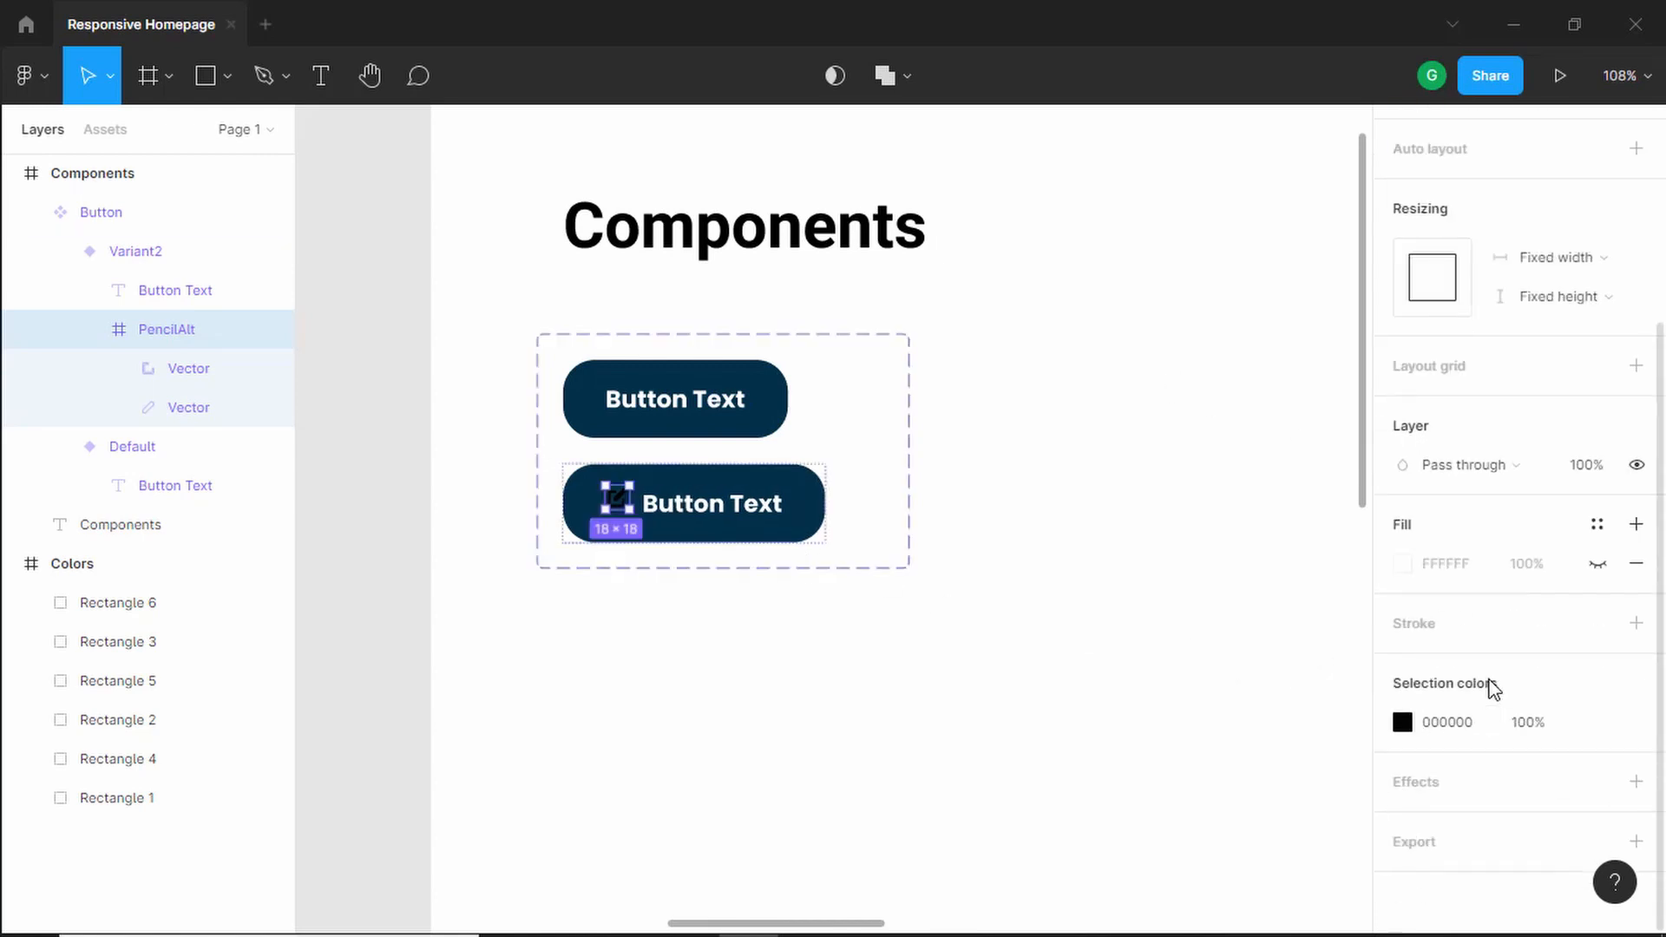
click(1407, 728)
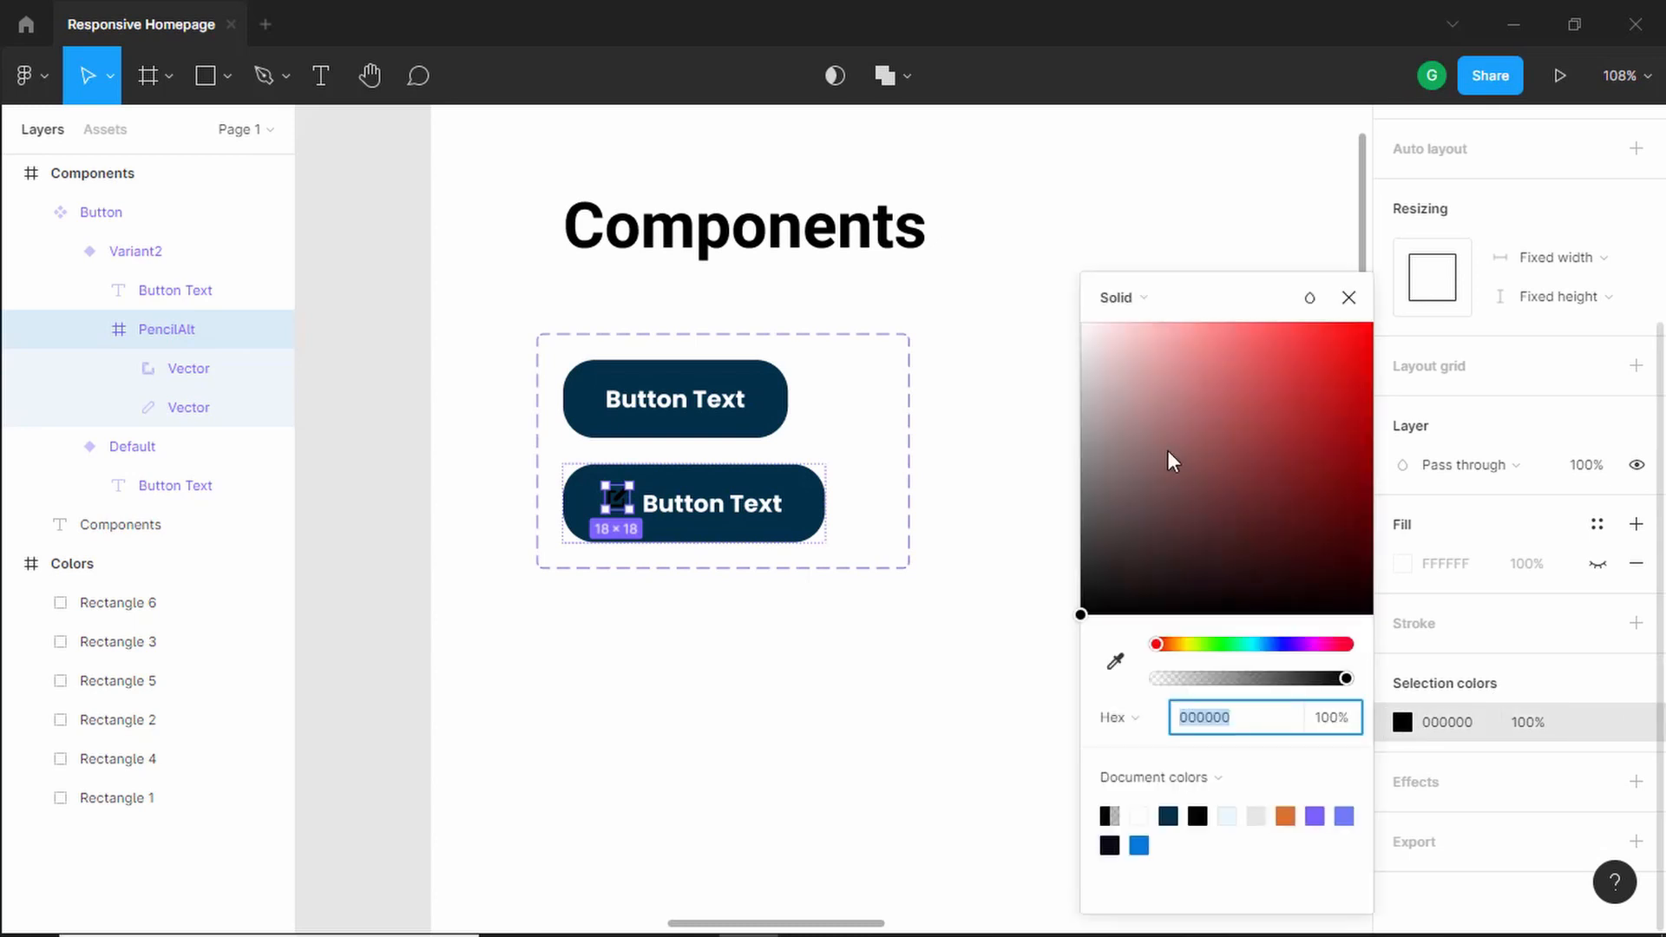
drag(1171, 445, 990, 262)
click(1348, 298)
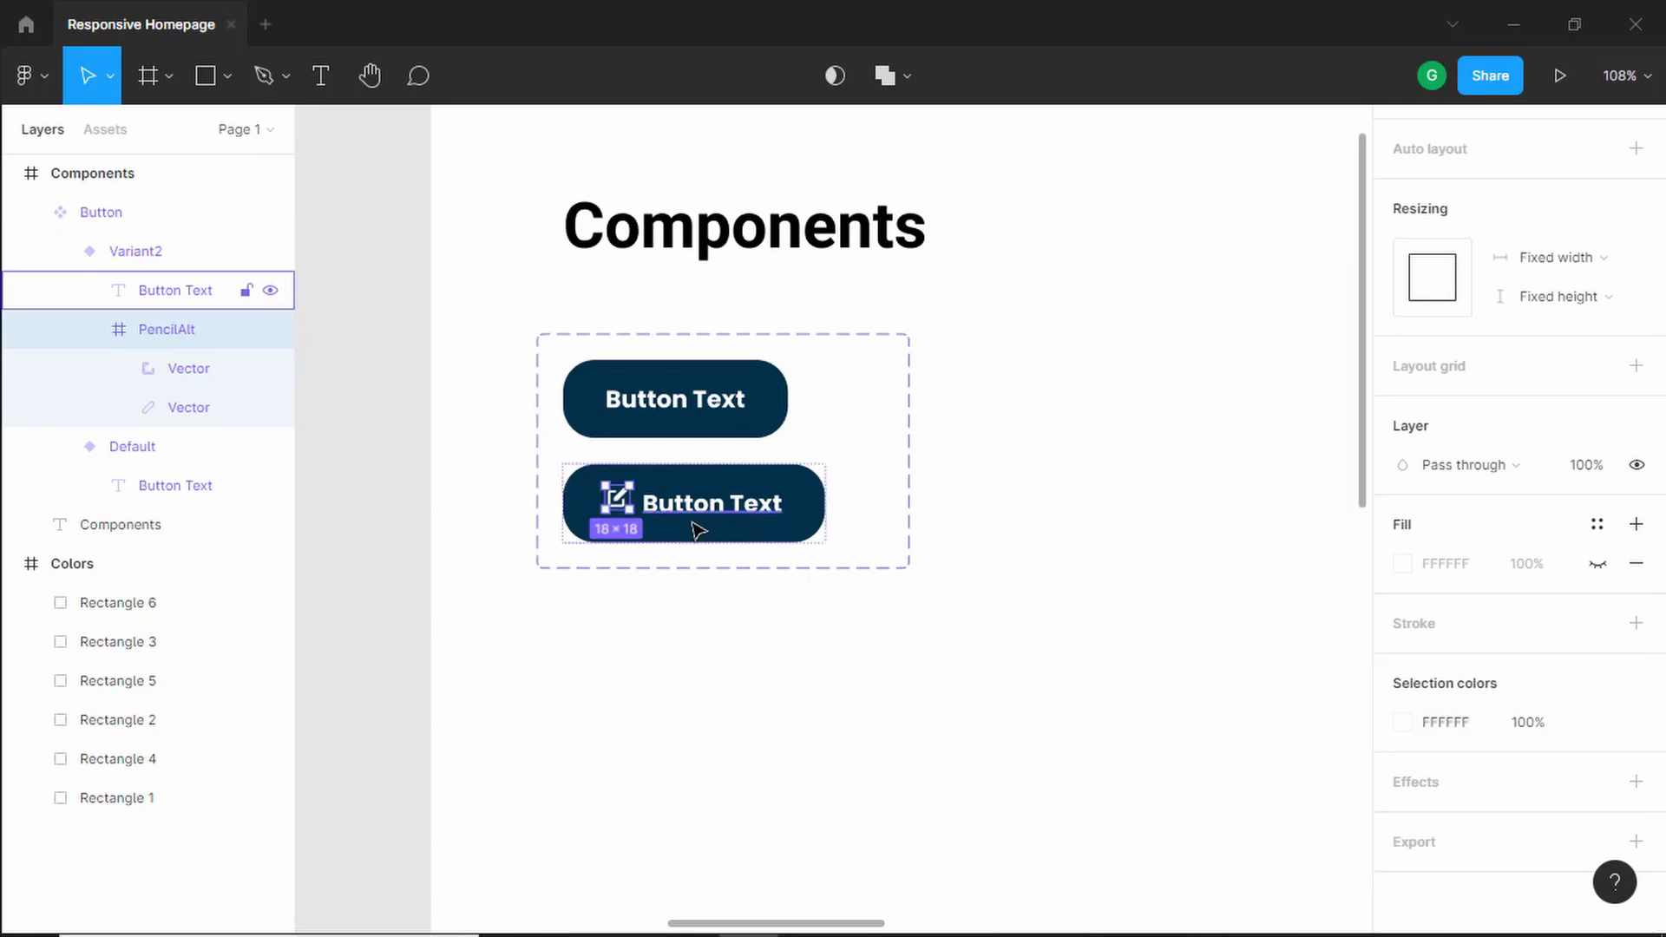
Step: Set the icon variant's auto layout alignment to left and vertically centered so the icon lines up with the text
click(815, 500)
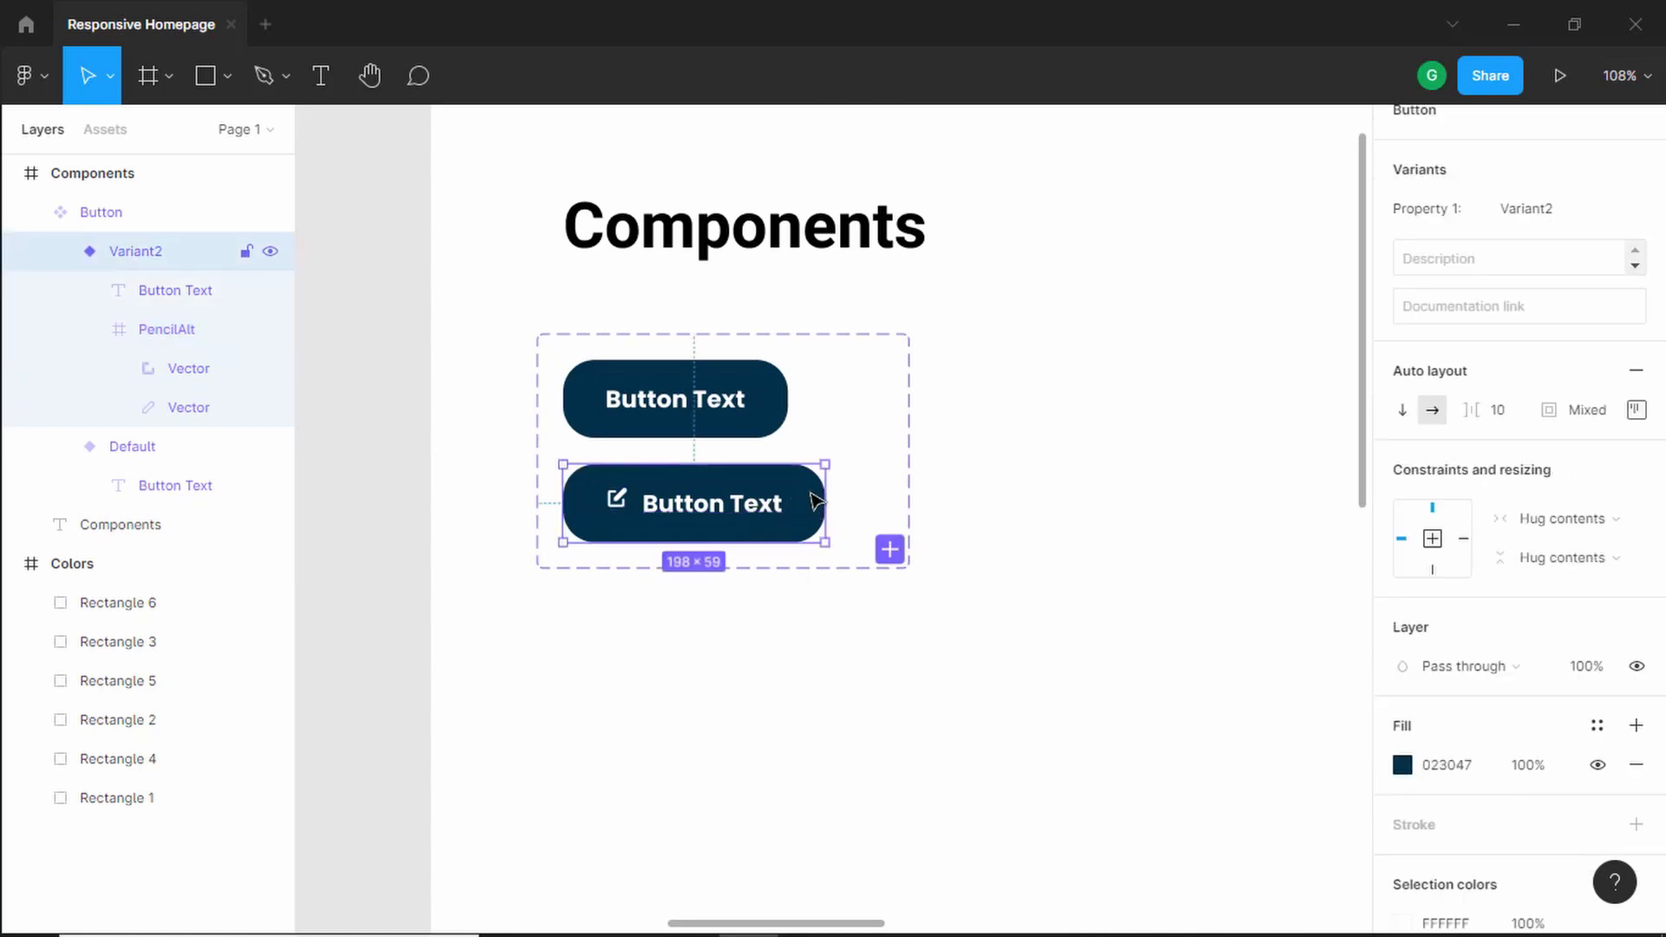
click(1636, 411)
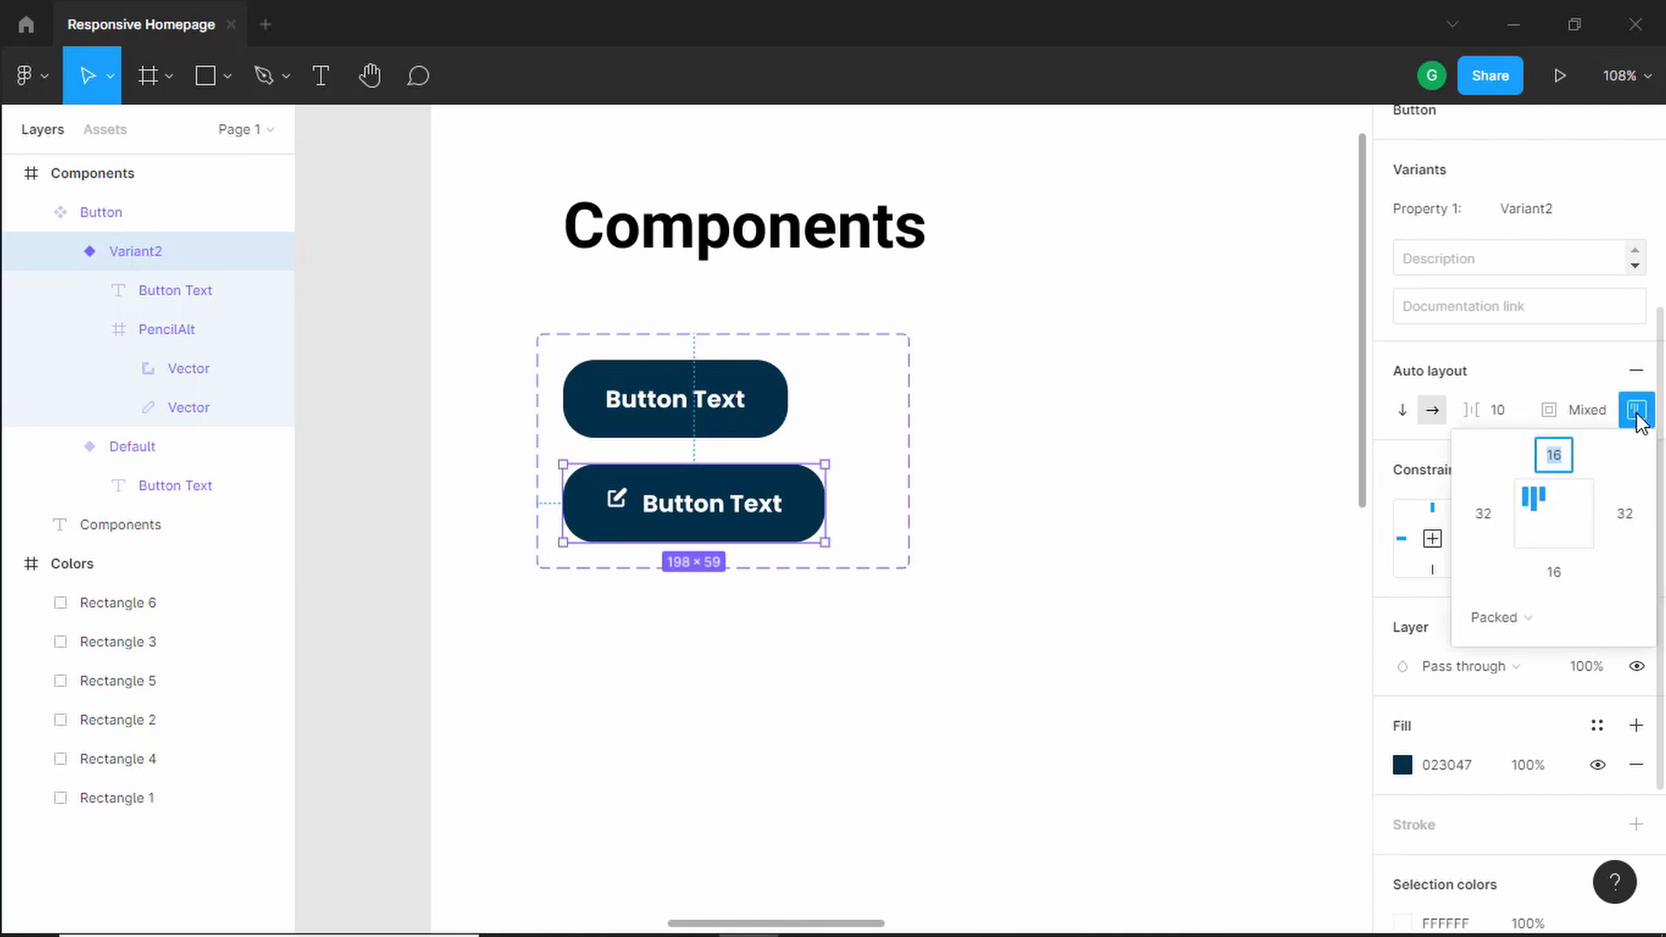
click(1534, 515)
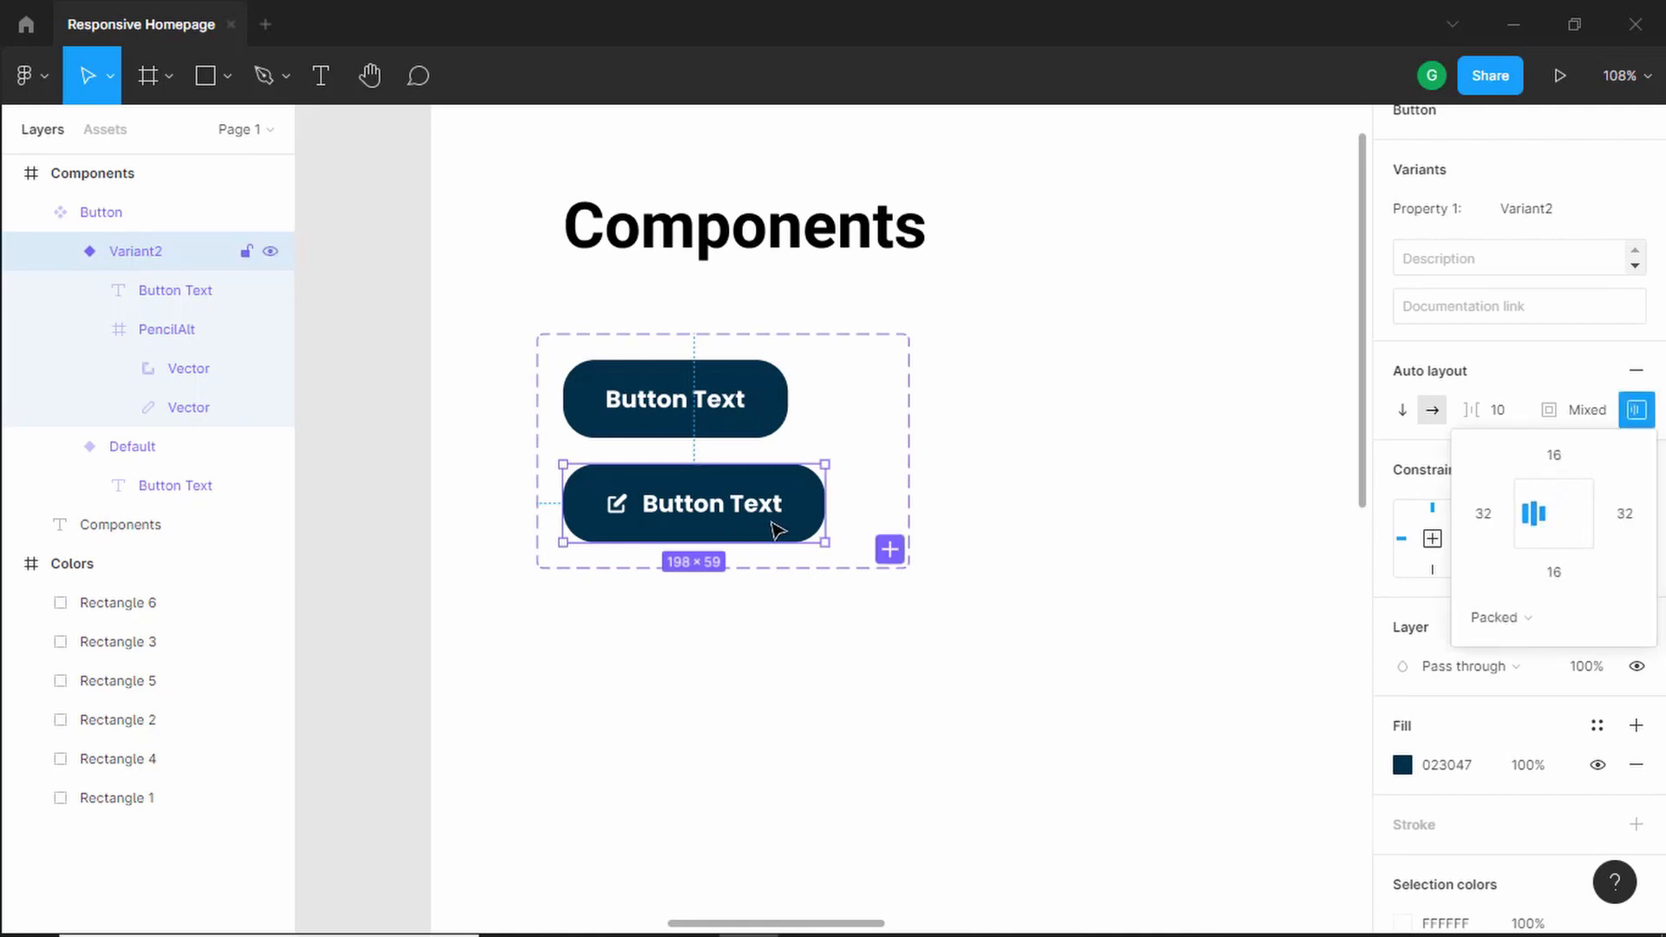
click(803, 327)
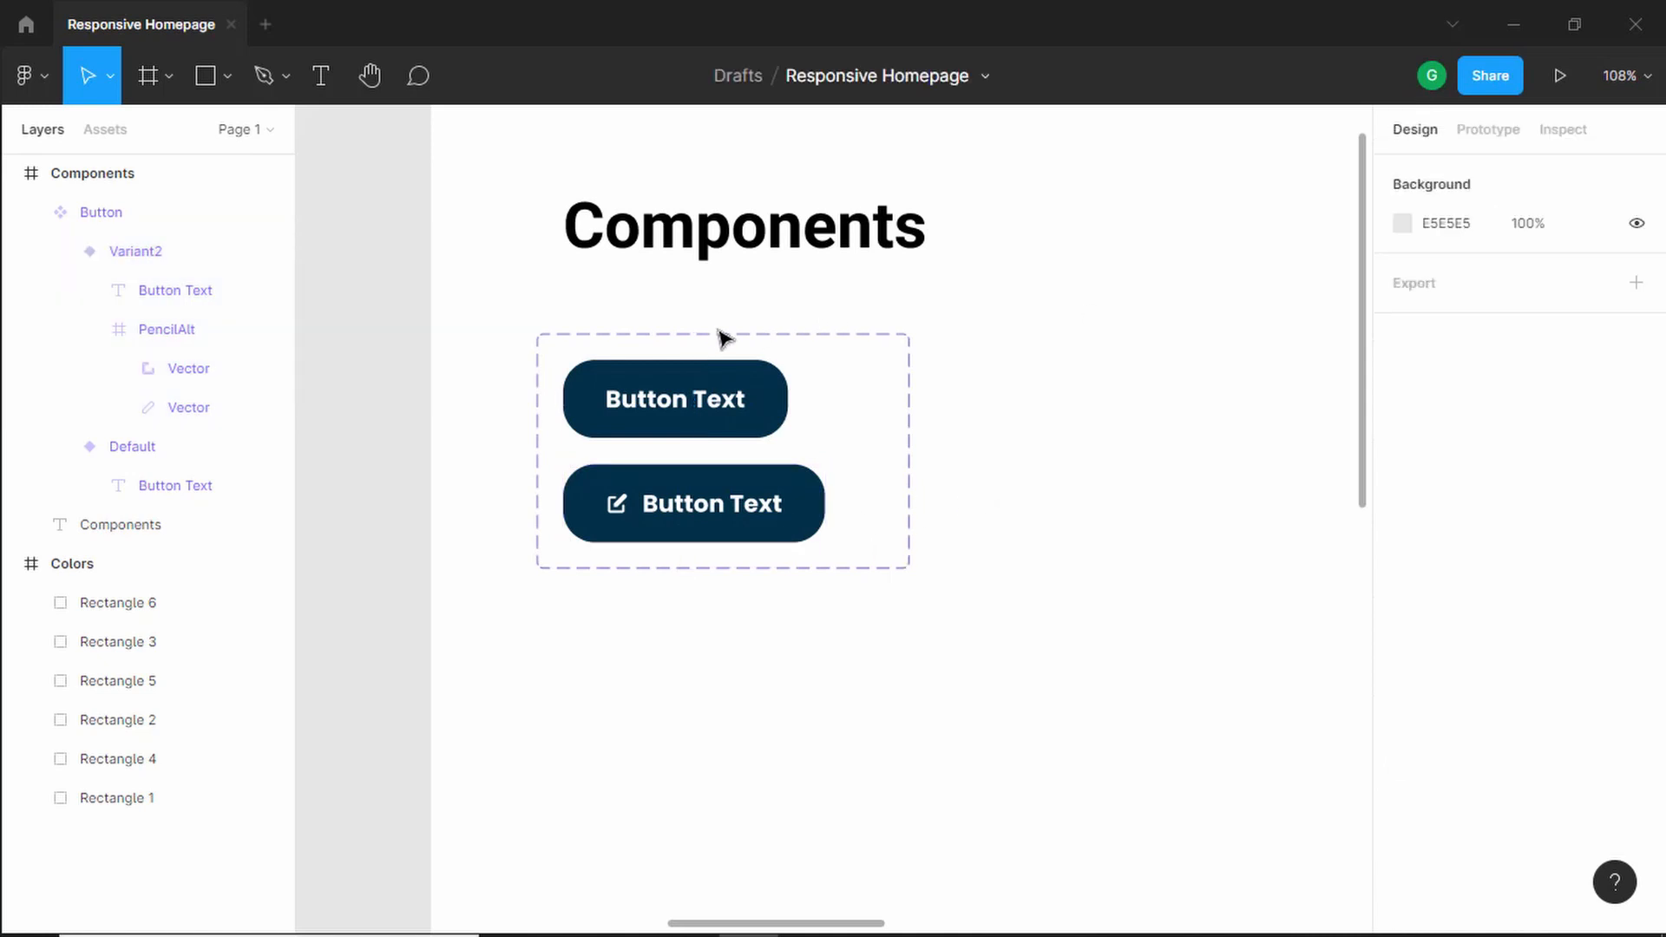
Step: Rename the Button component set's variant property to Icon
click(699, 351)
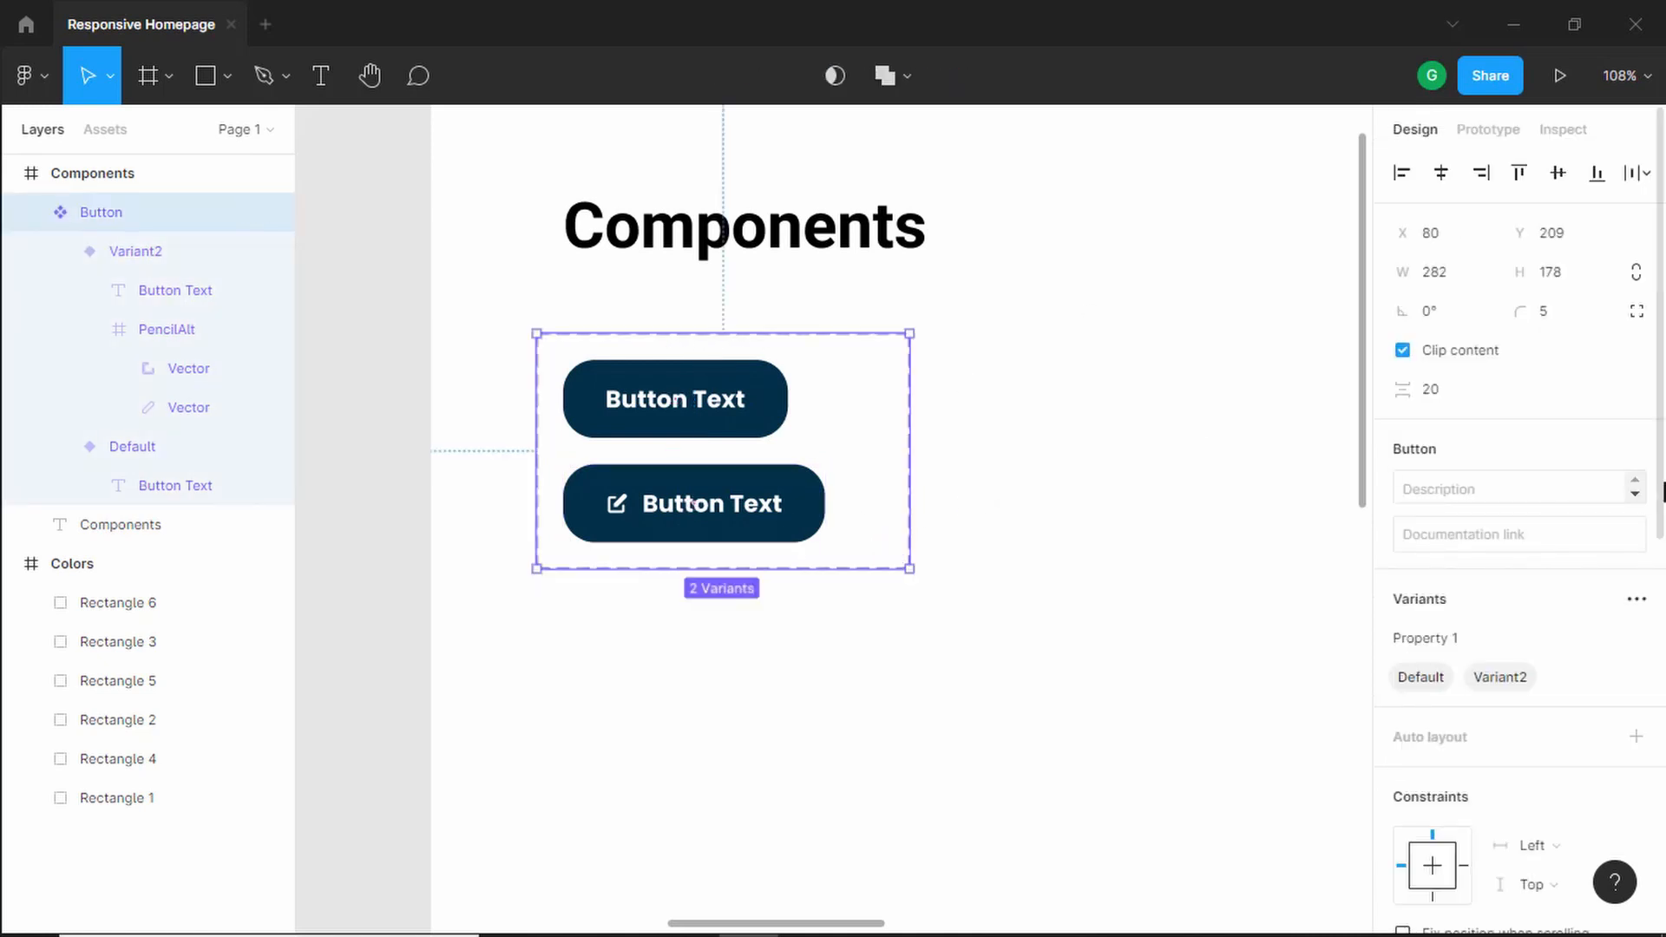
scroll(1475, 520, down, 2)
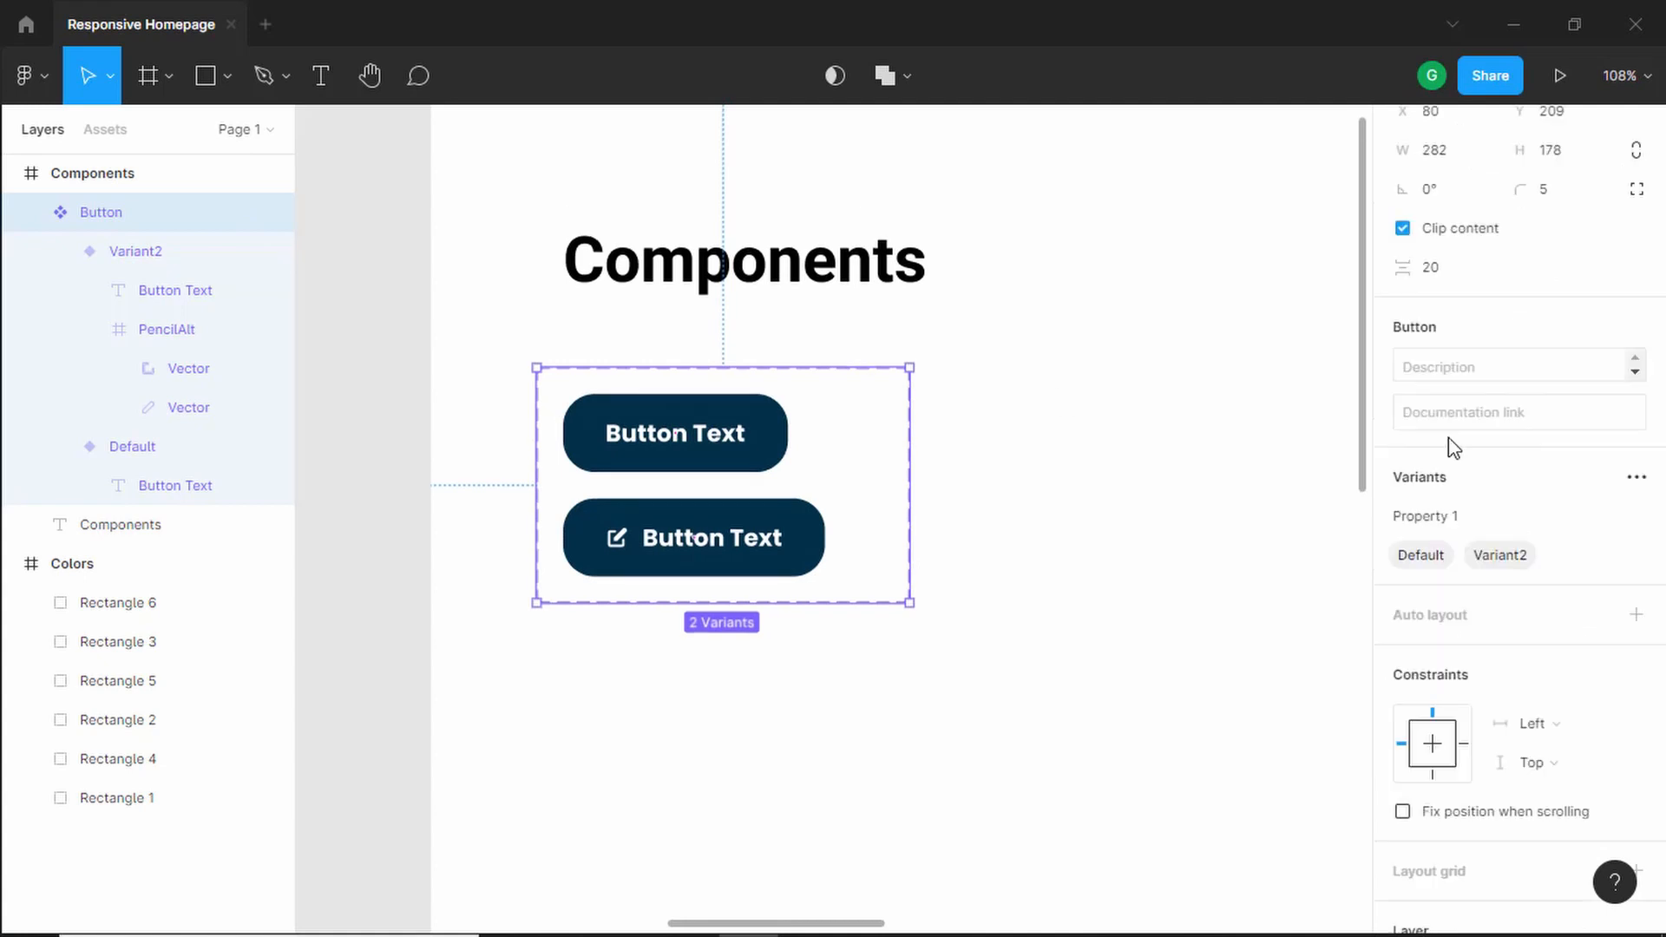
scroll(1501, 509, down, 2)
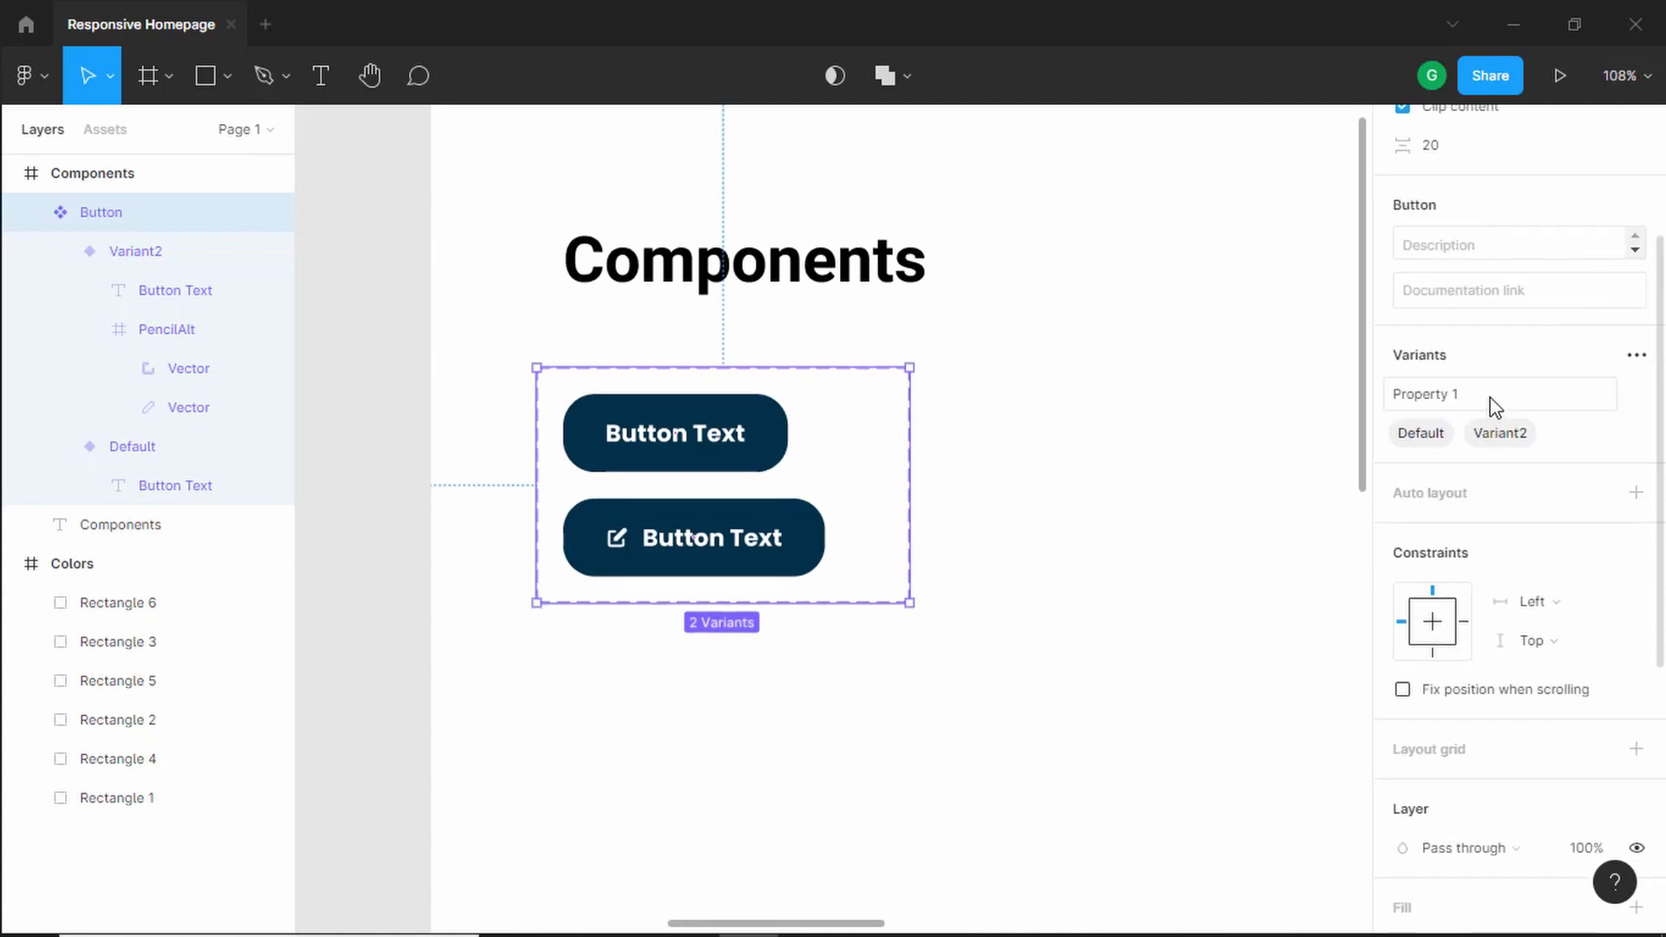
double_click(1494, 405)
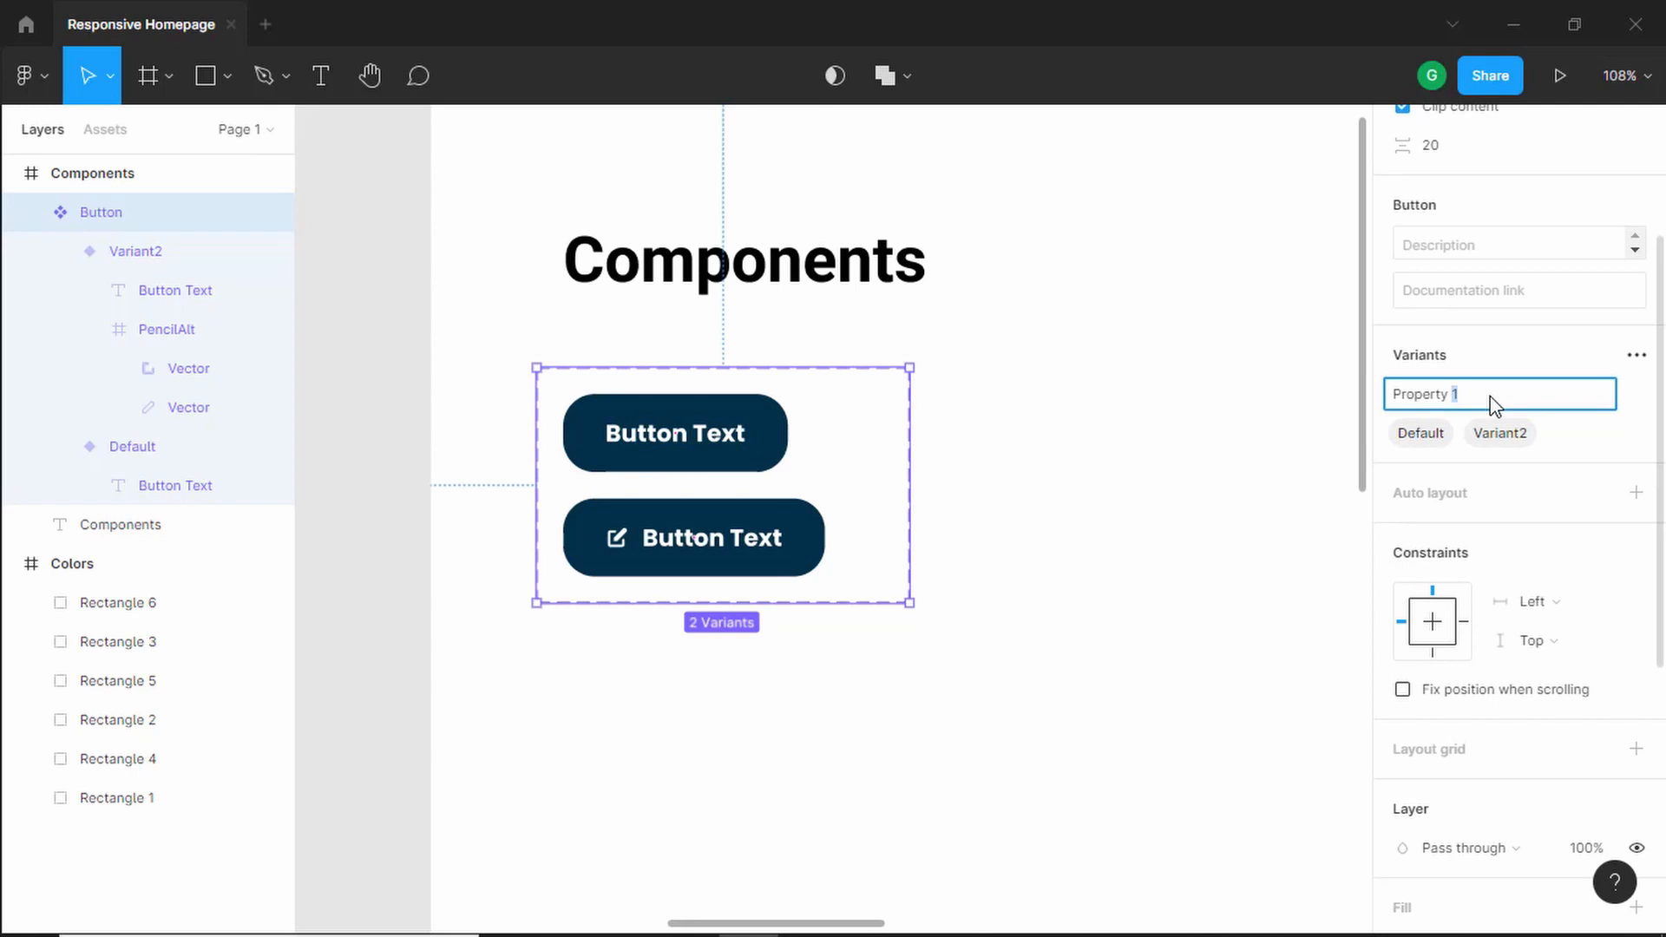
text(Icon)
key(Return)
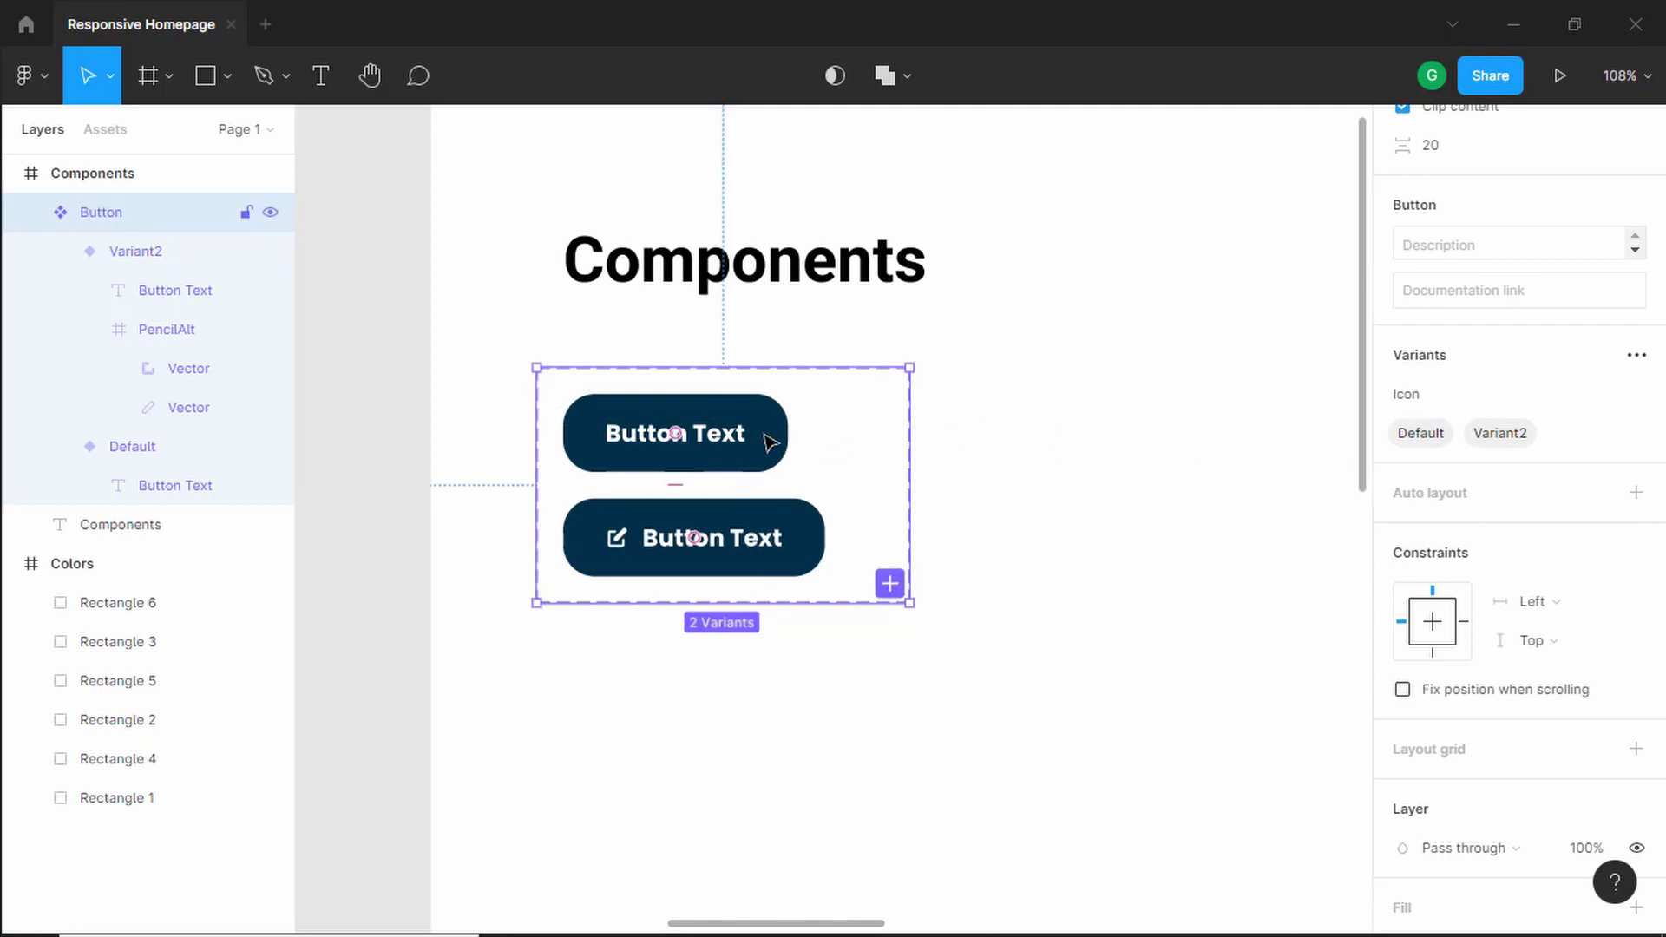
double_click(1423, 435)
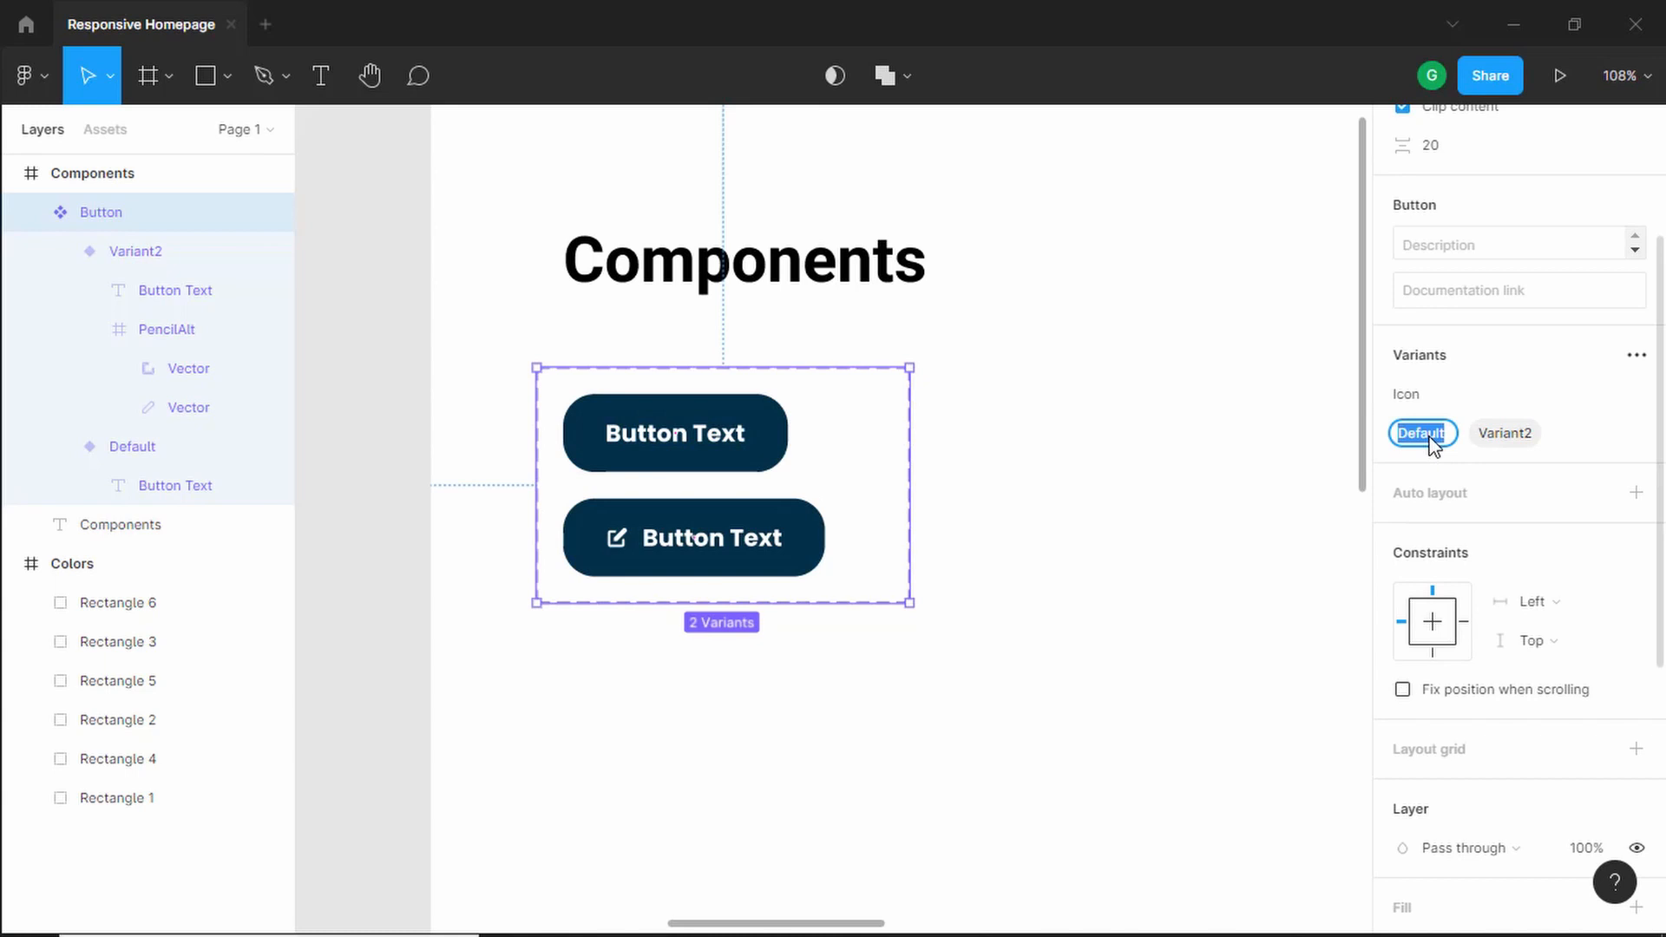
text(False)
key(Escape)
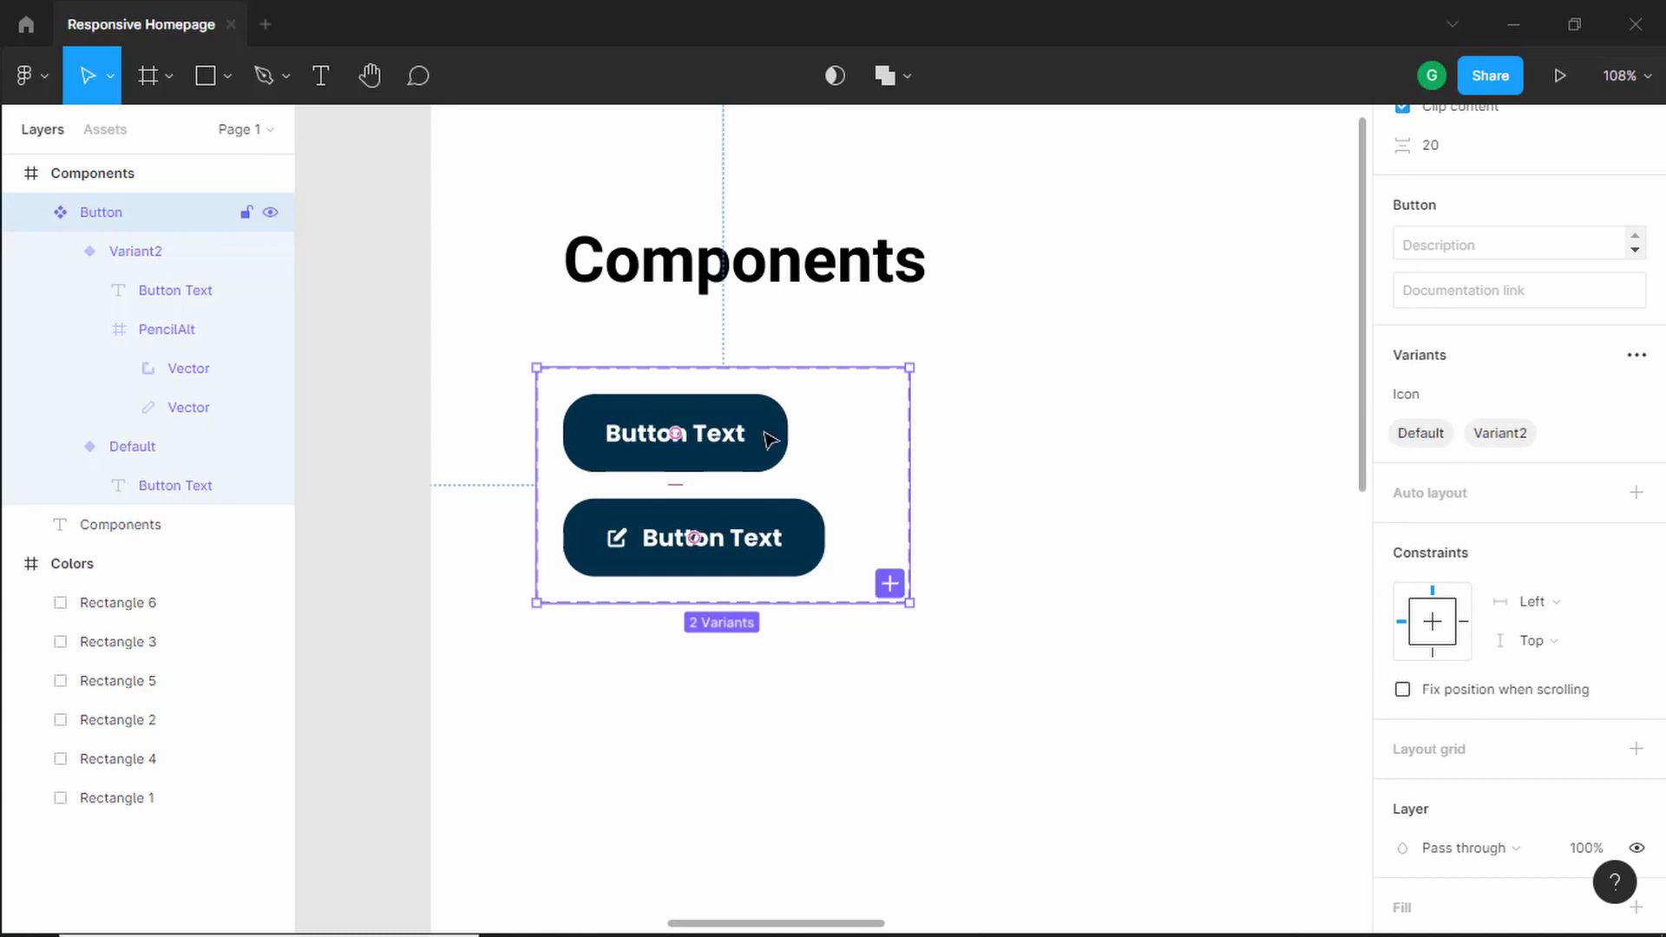
Step: Set the Icon property to False for the plain button variant and to True for the icon variant
click(769, 440)
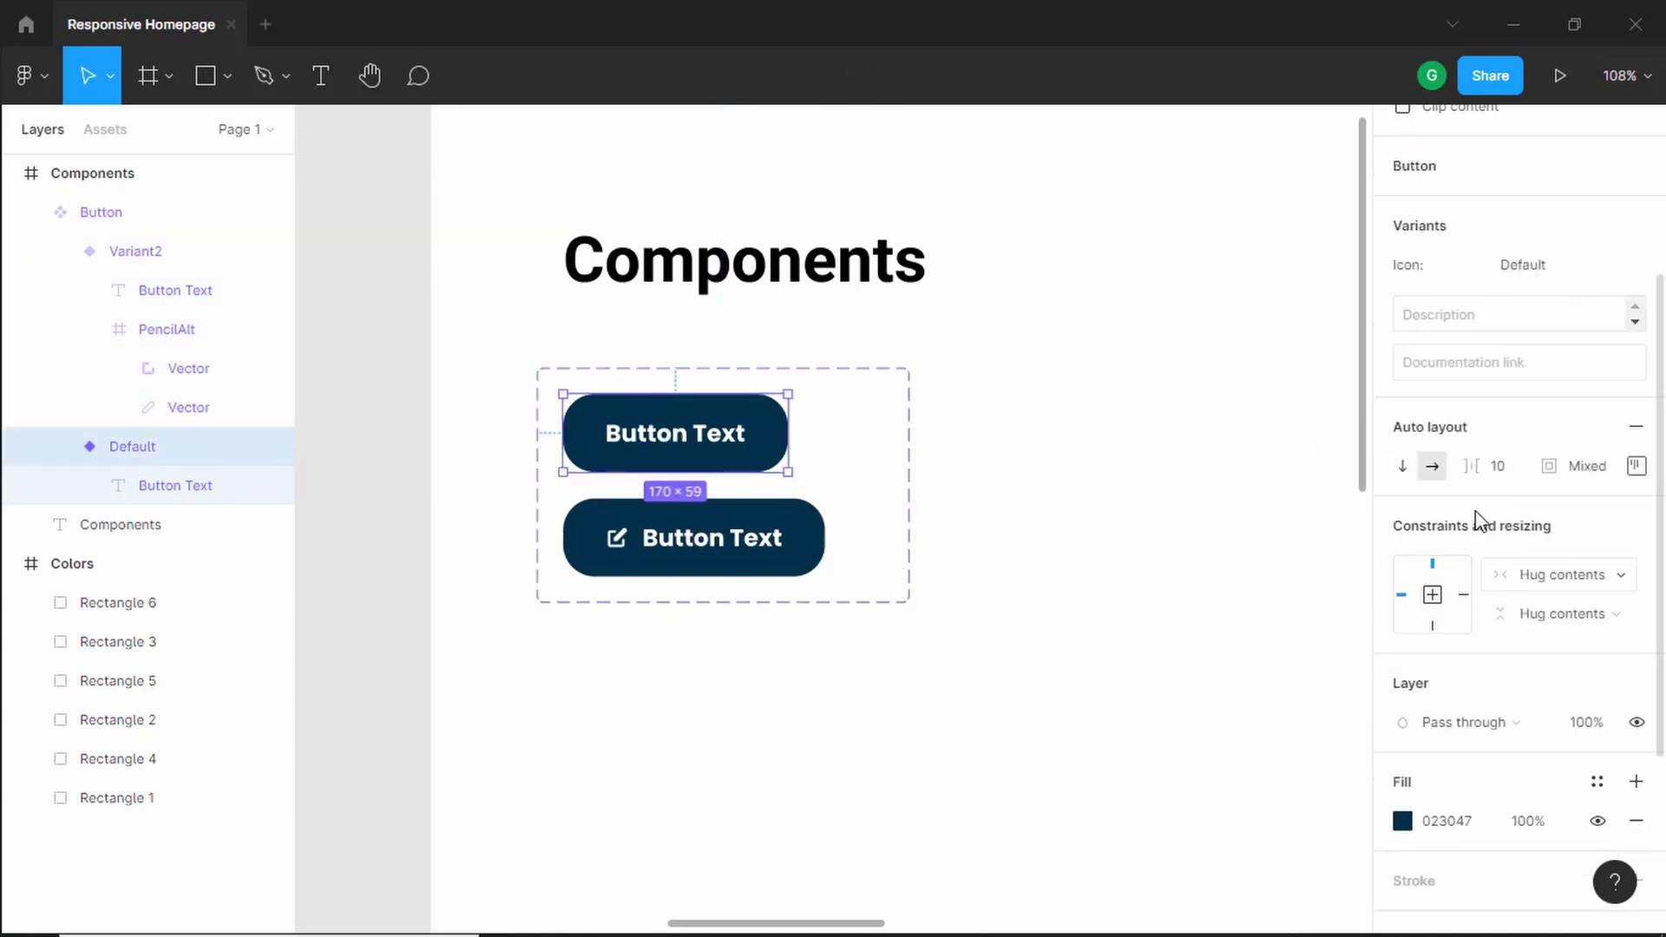
click(1548, 272)
text(f)
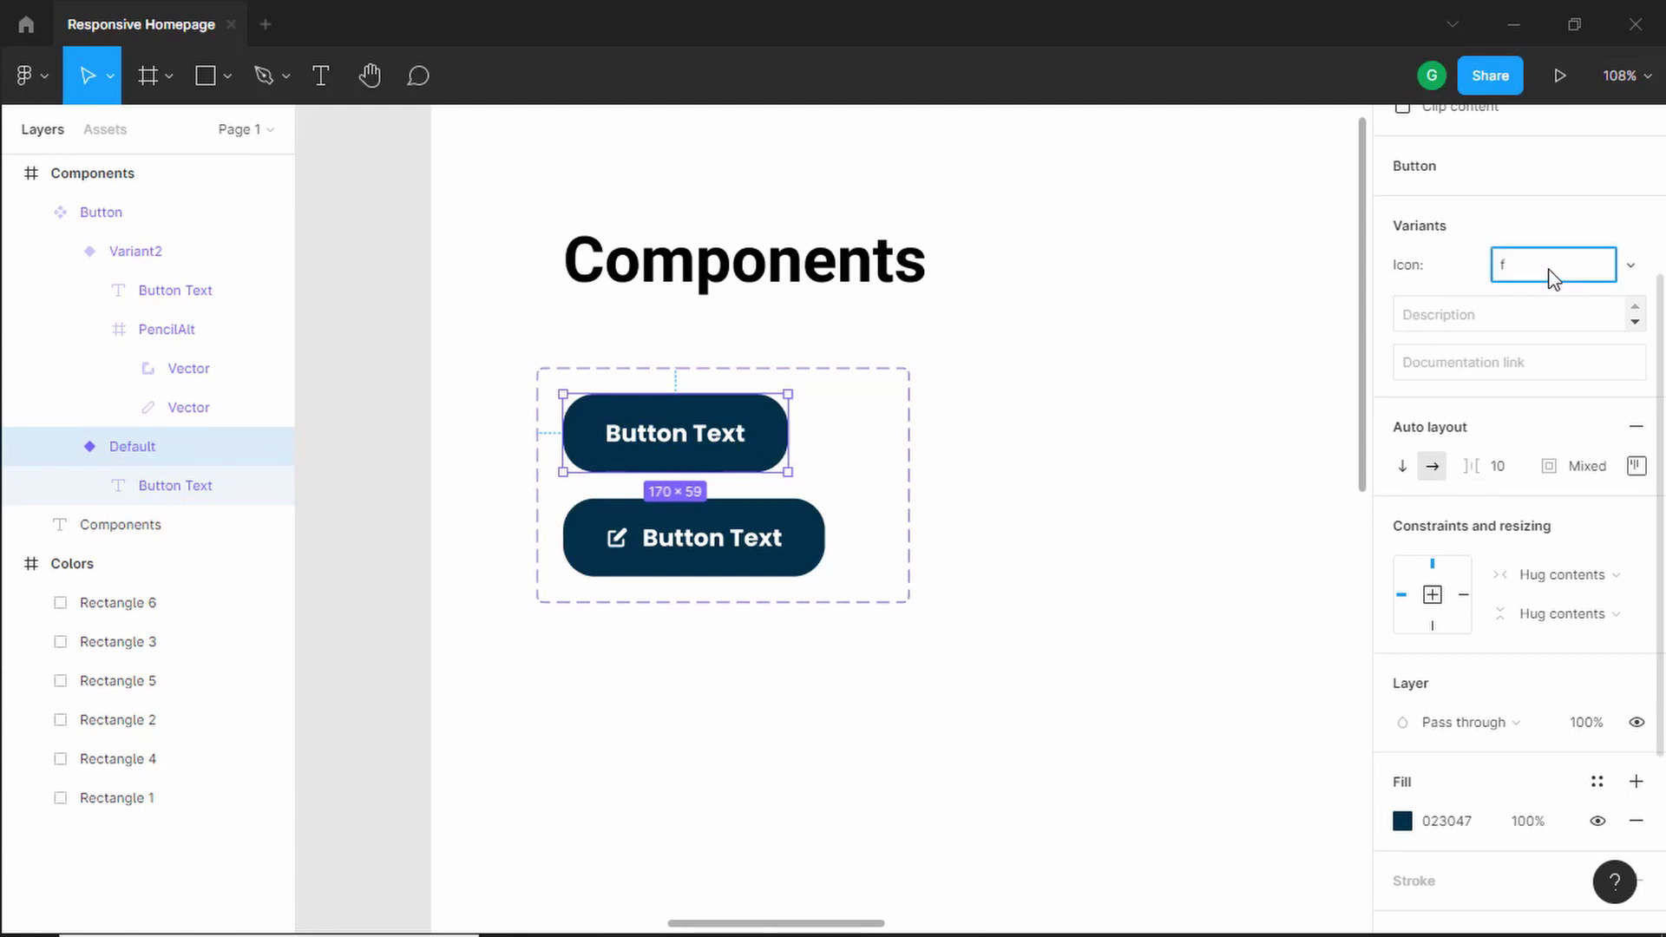
key(Return)
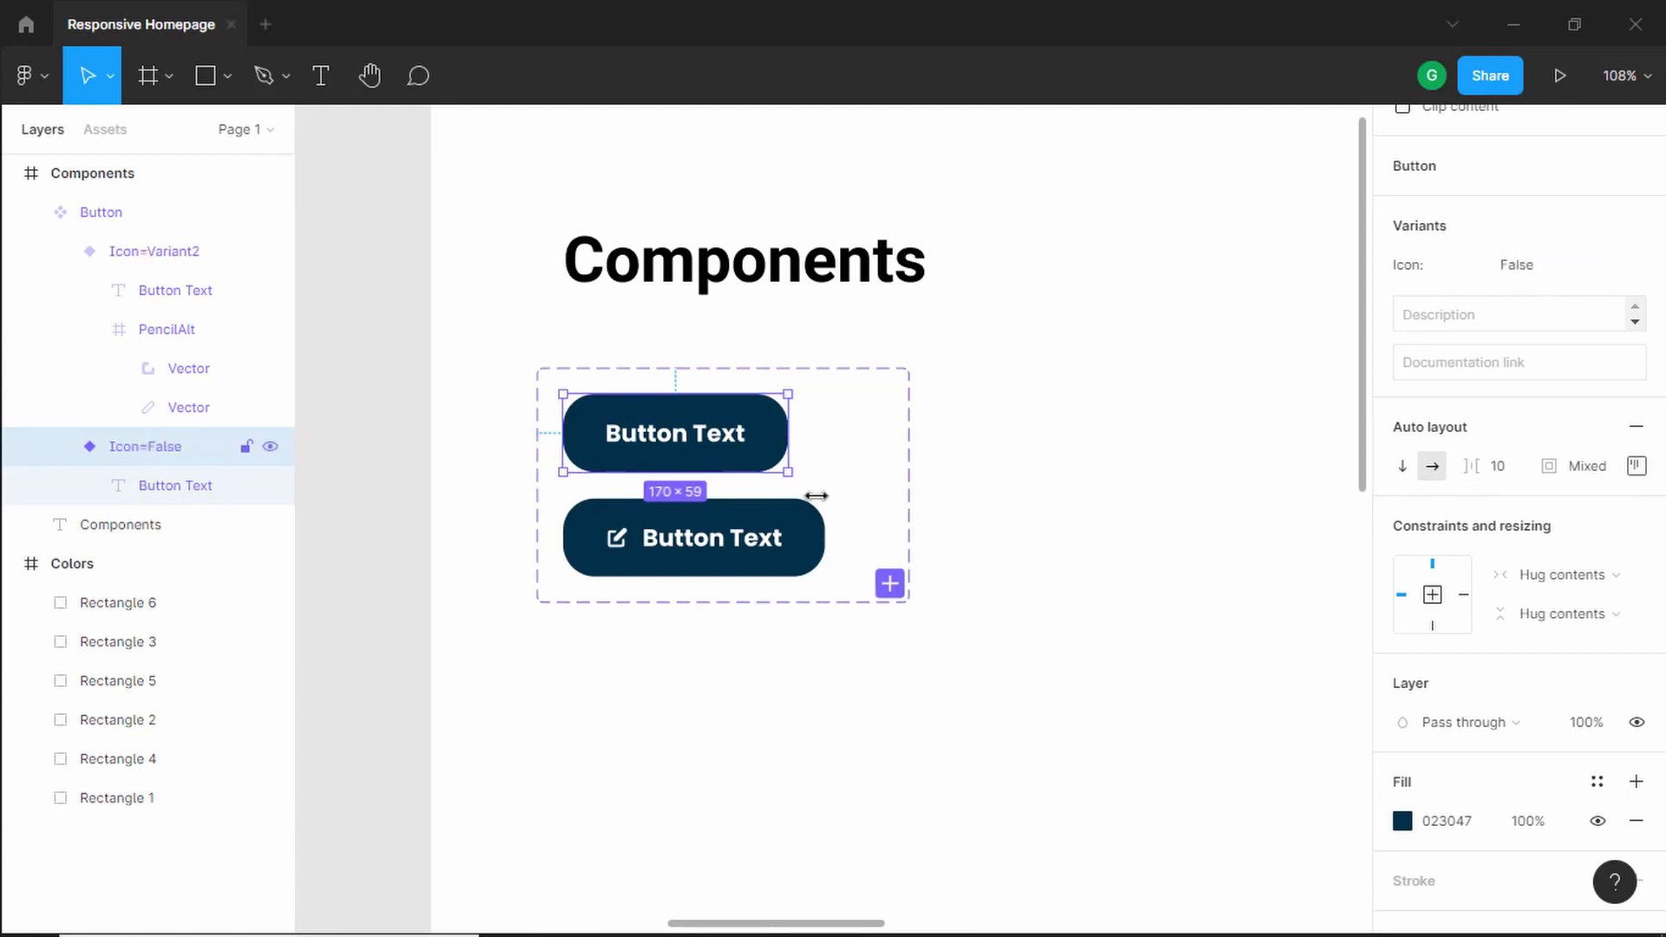
click(794, 562)
click(1577, 271)
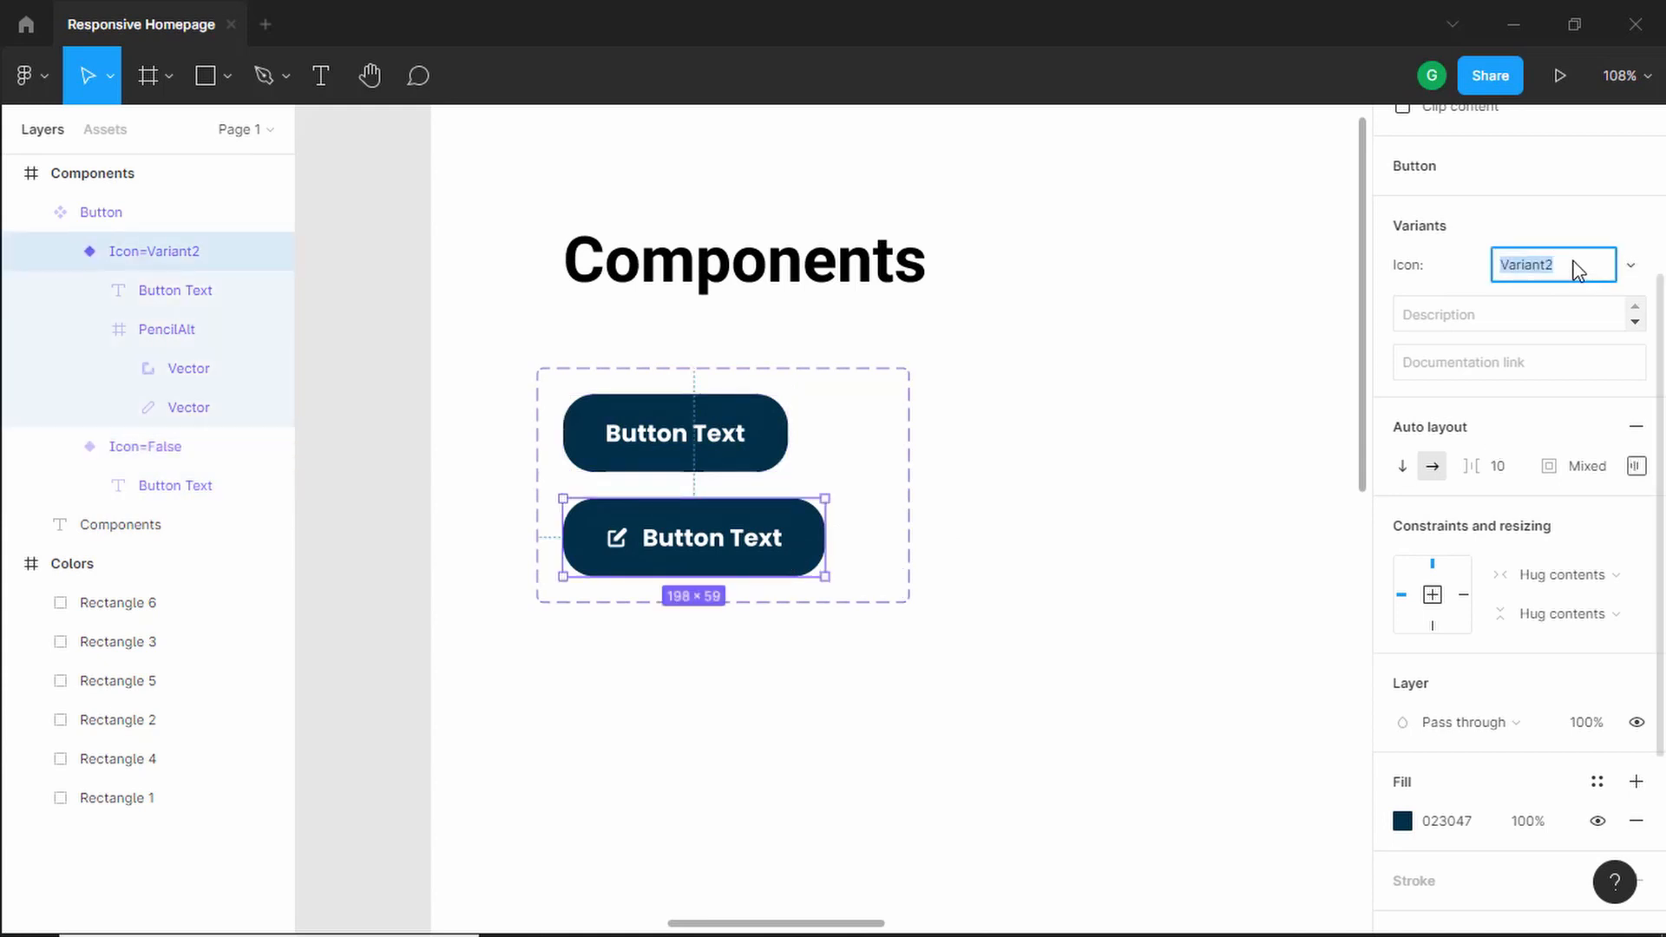
text(True)
key(Return)
click(720, 353)
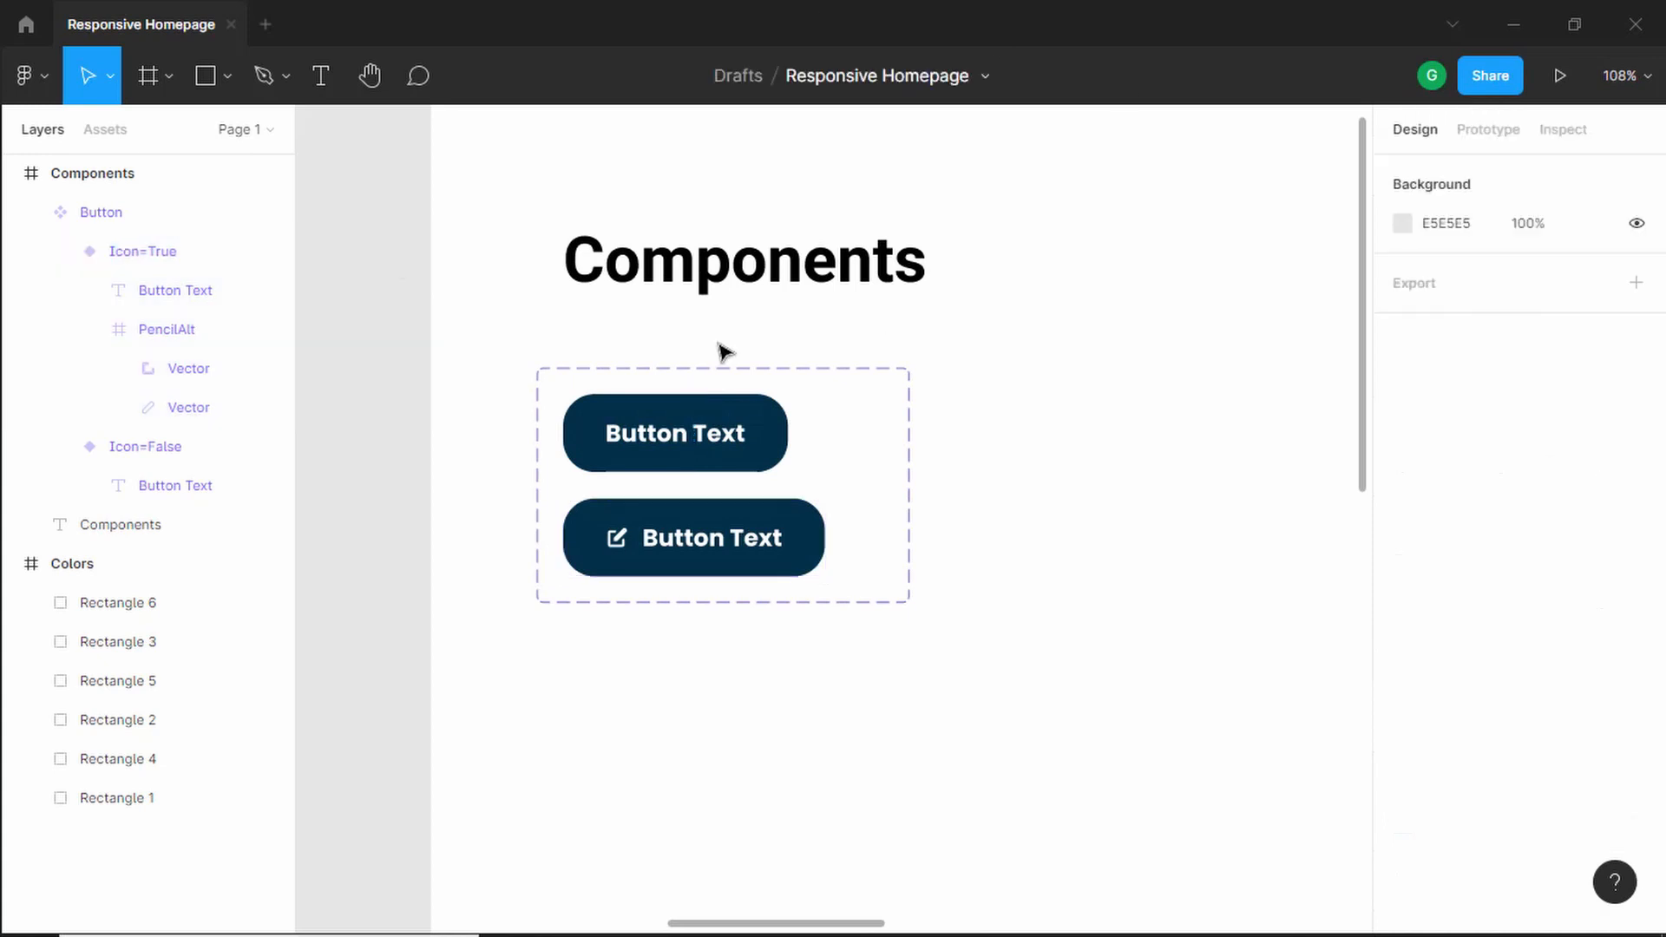
Step: Place a Button instance from the local components beside the variant set and test its Icon switch, leaving it off
click(128, 130)
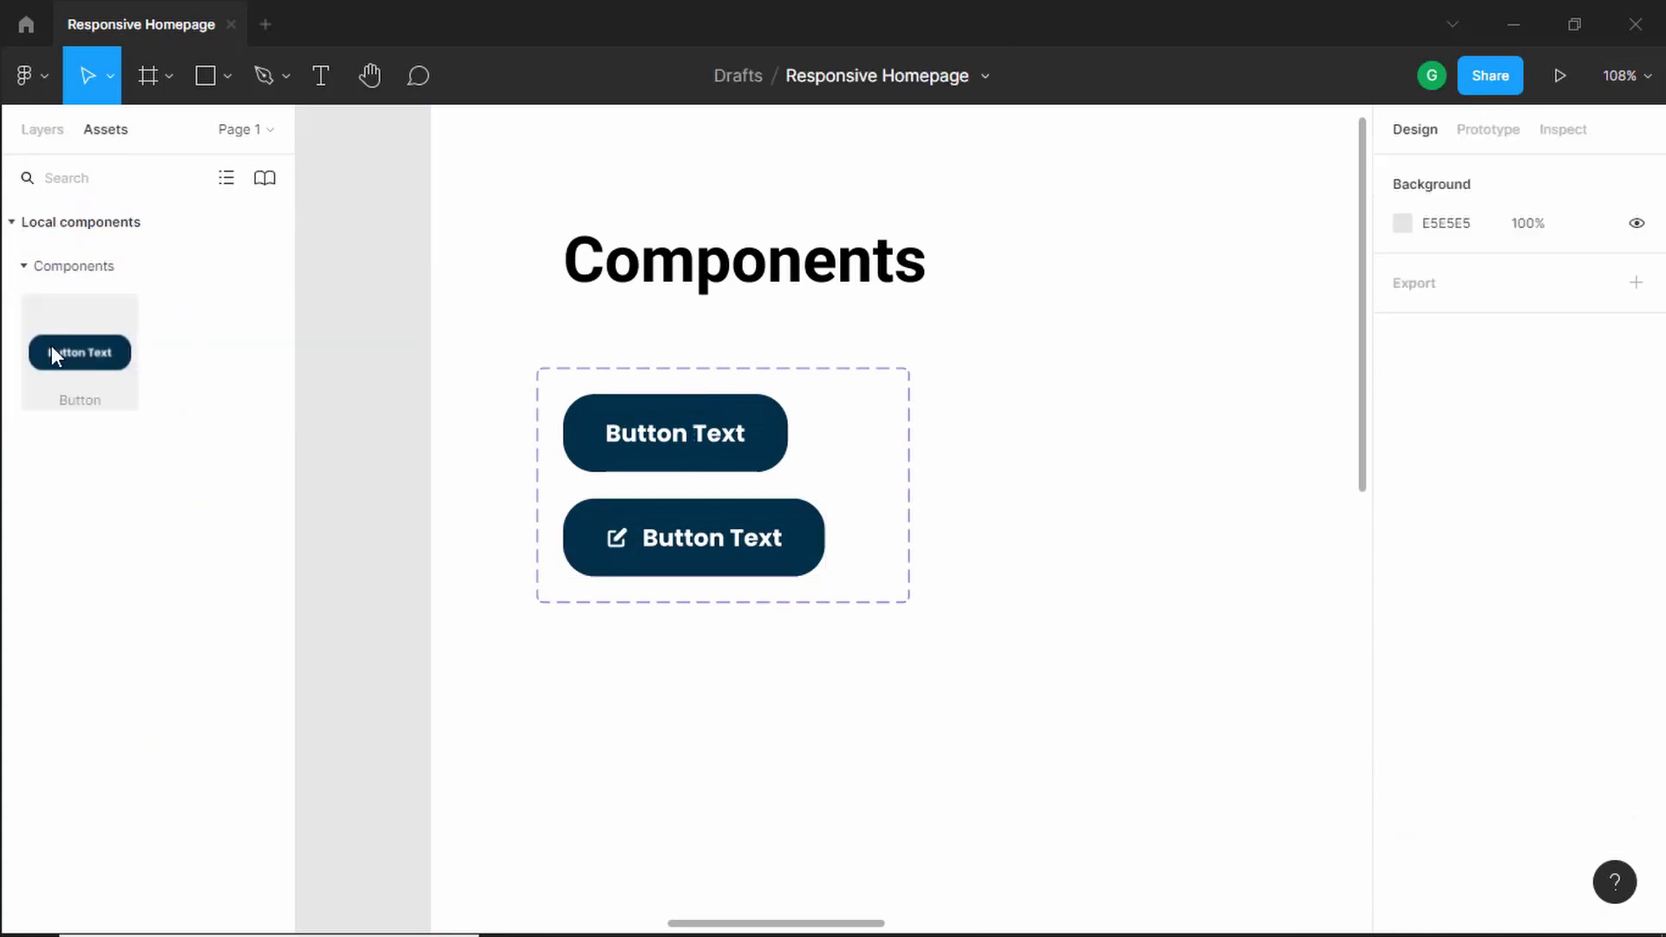
drag(67, 357, 1225, 434)
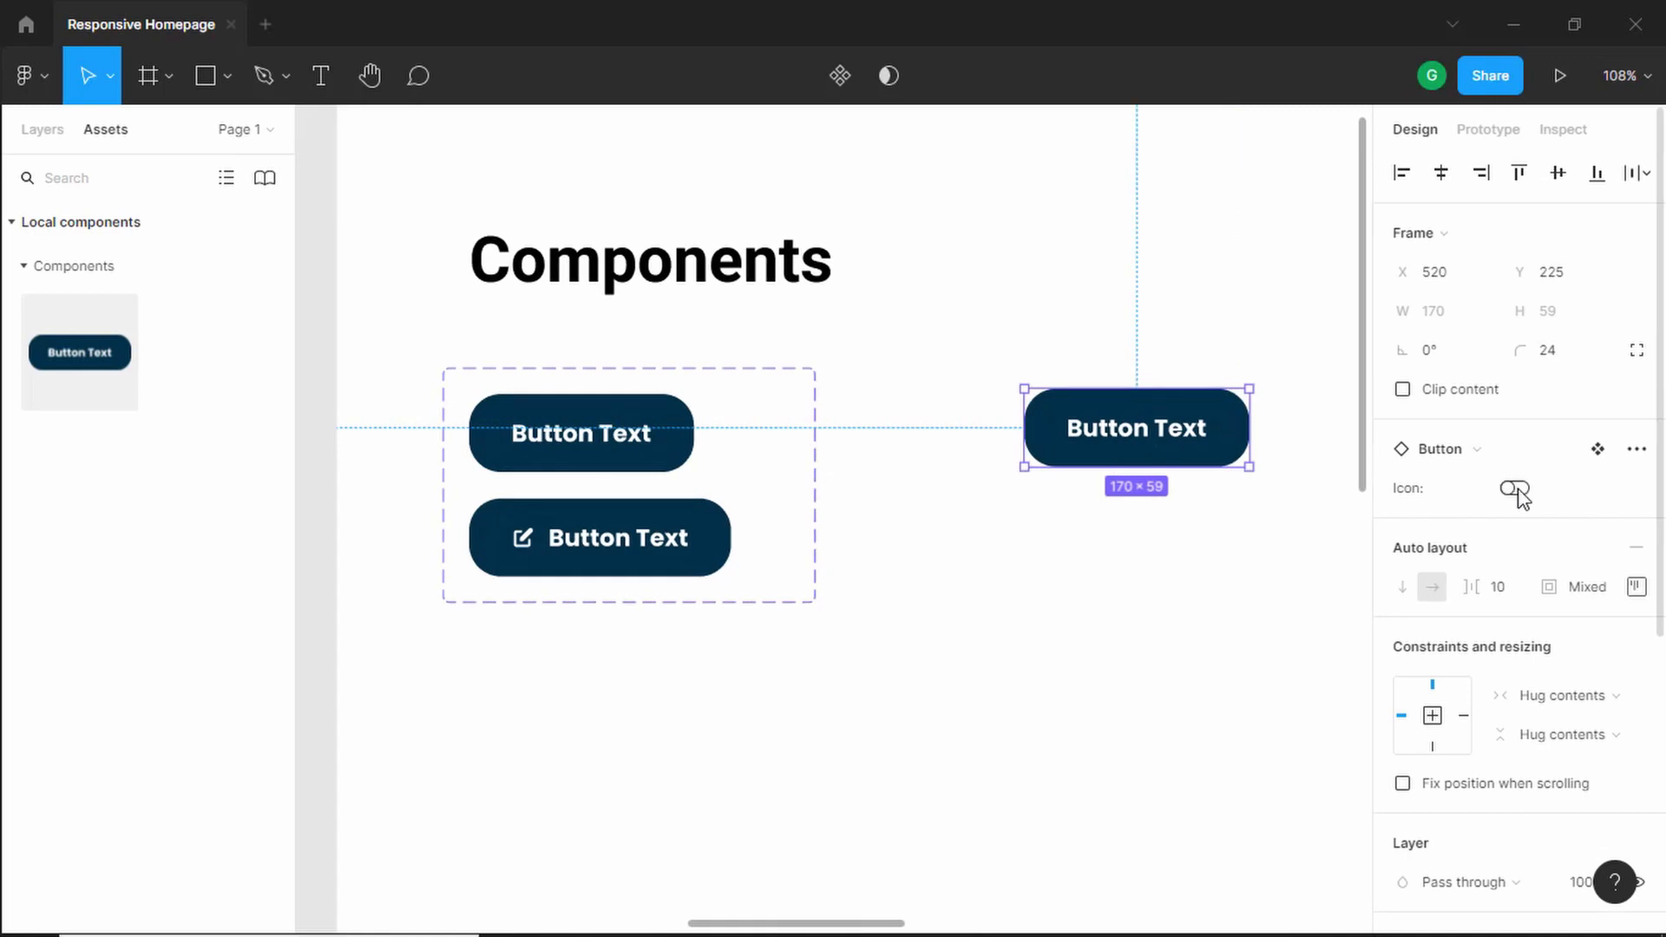
click(1515, 489)
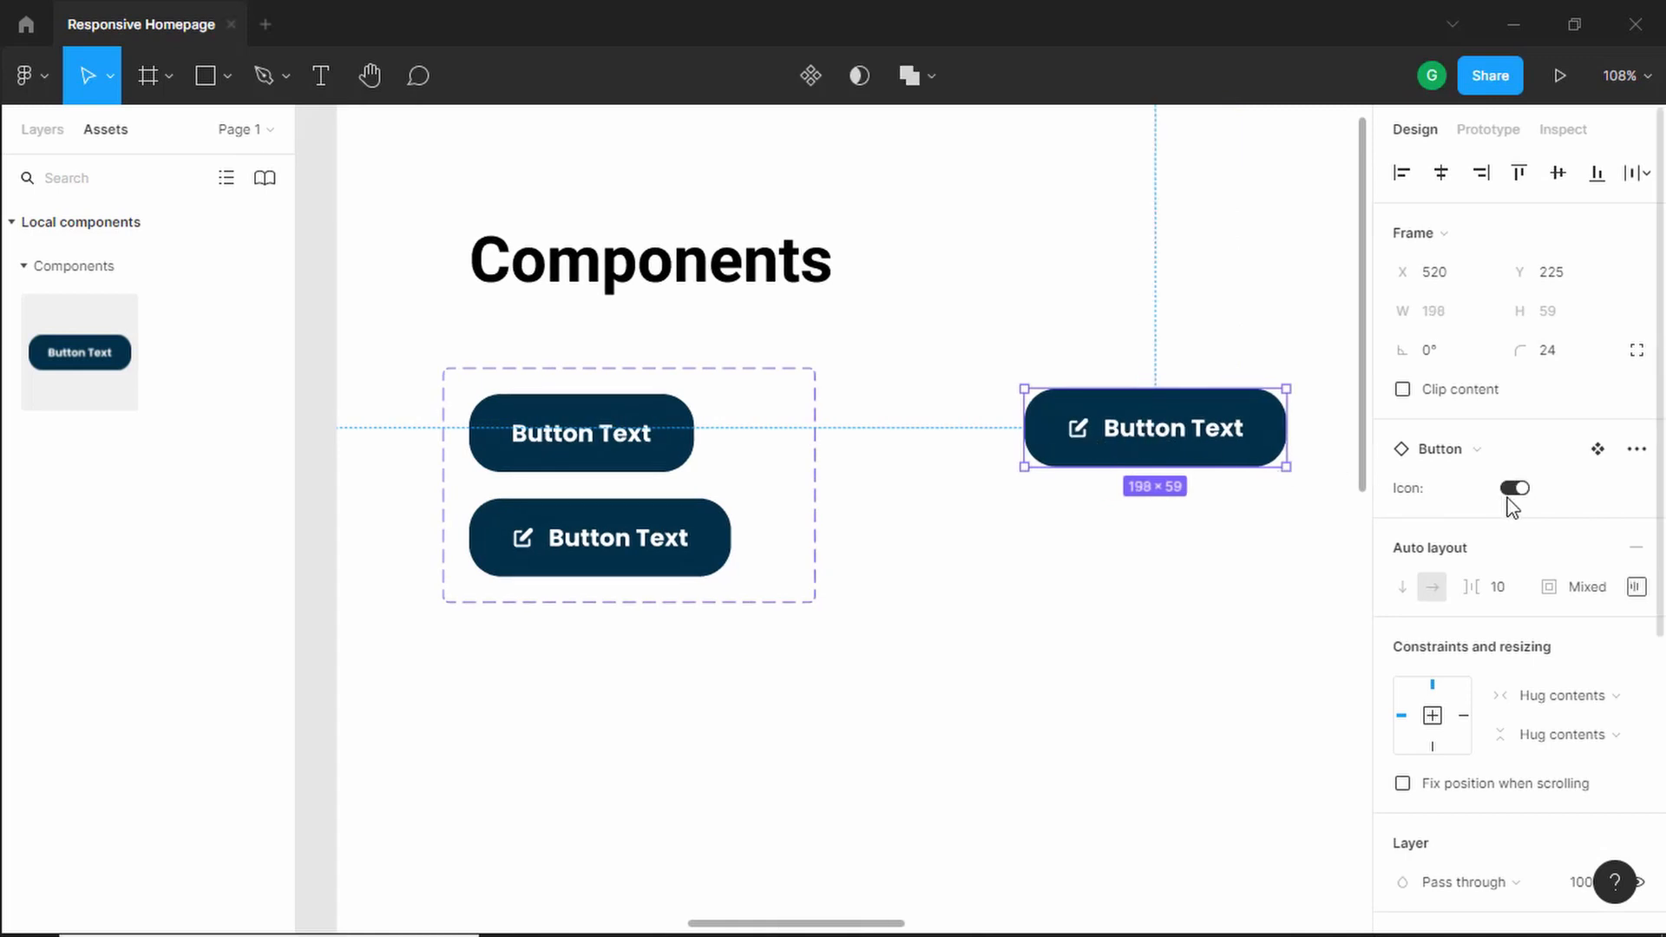
click(1520, 489)
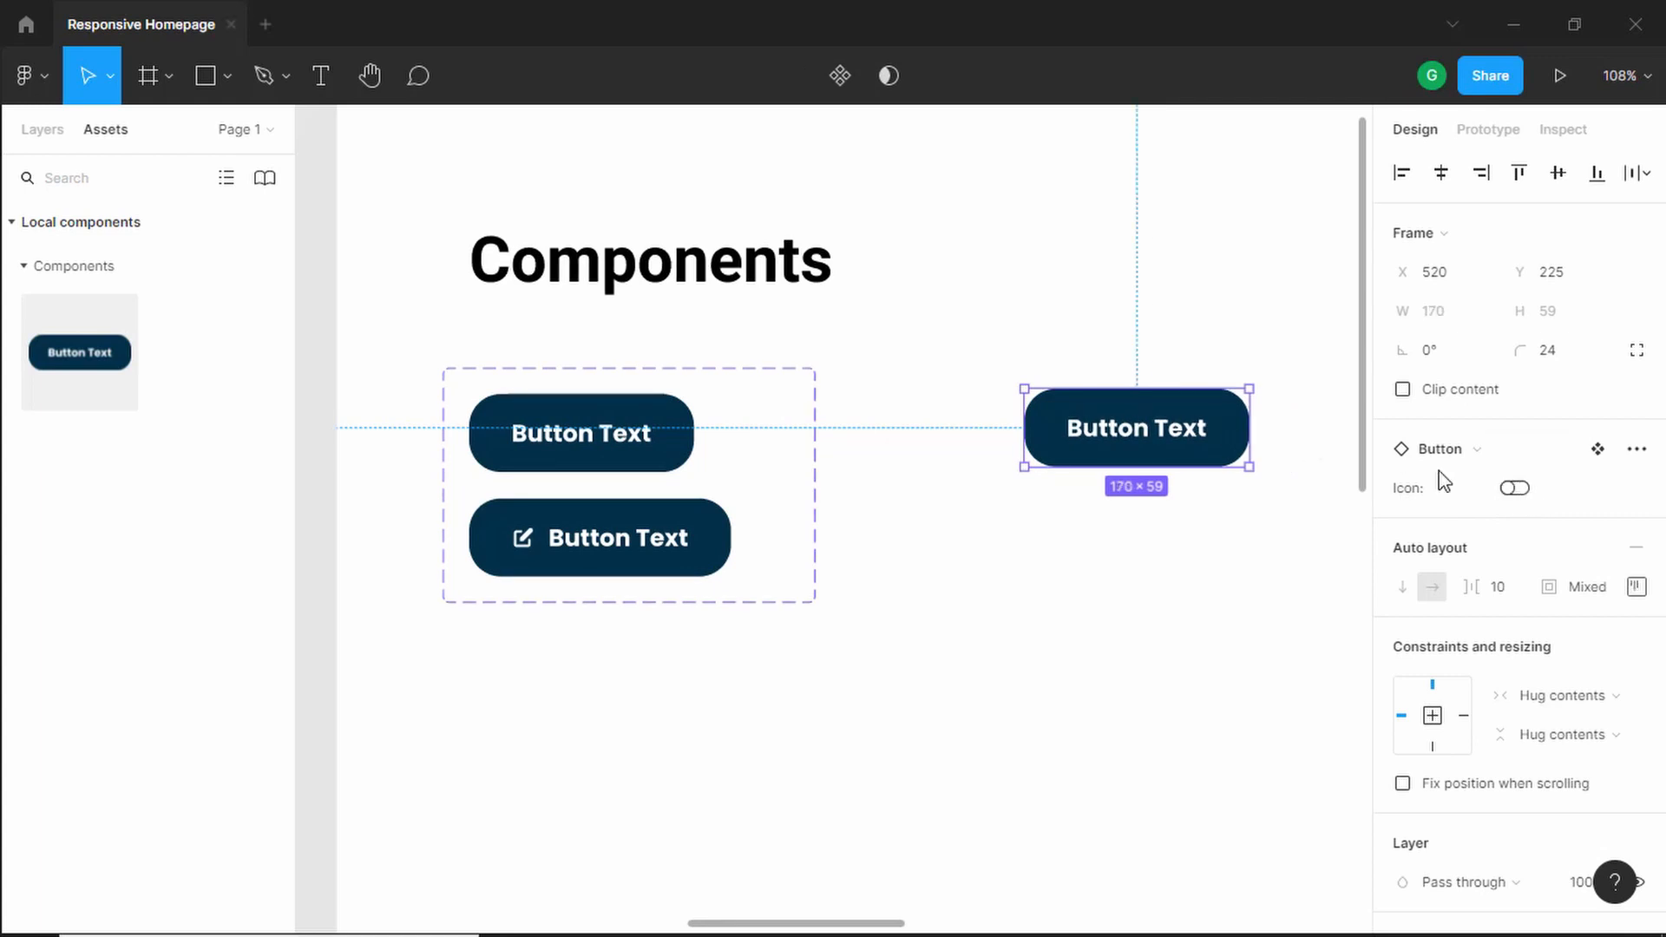
click(1513, 487)
click(1518, 490)
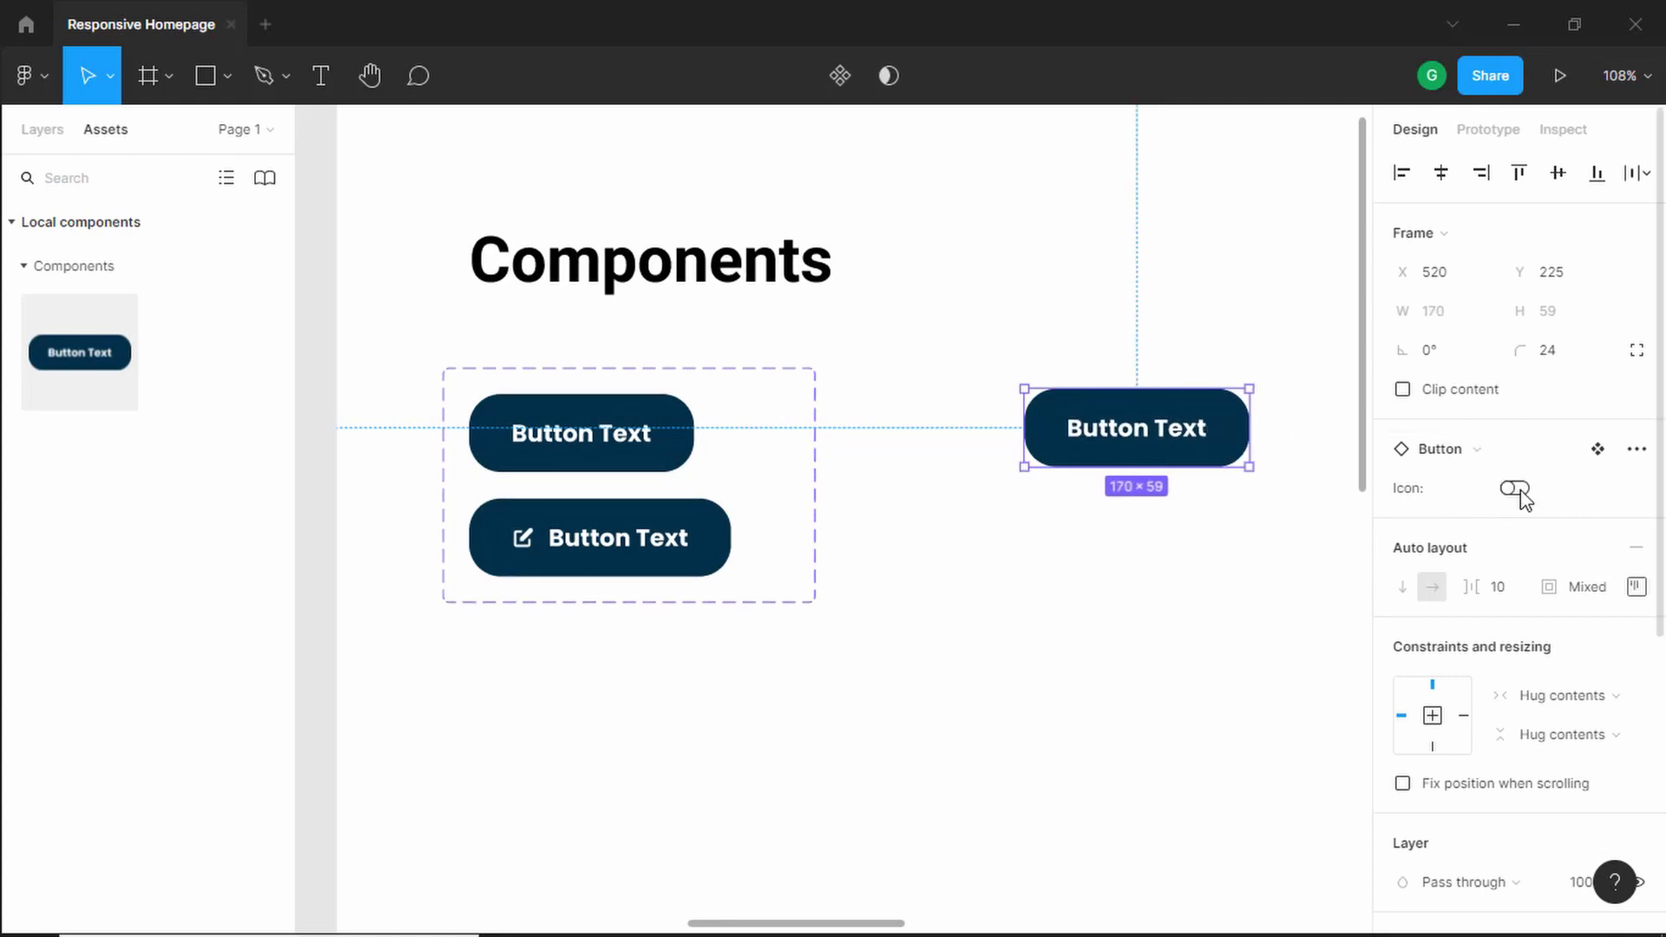
click(1520, 490)
click(1522, 490)
click(1525, 490)
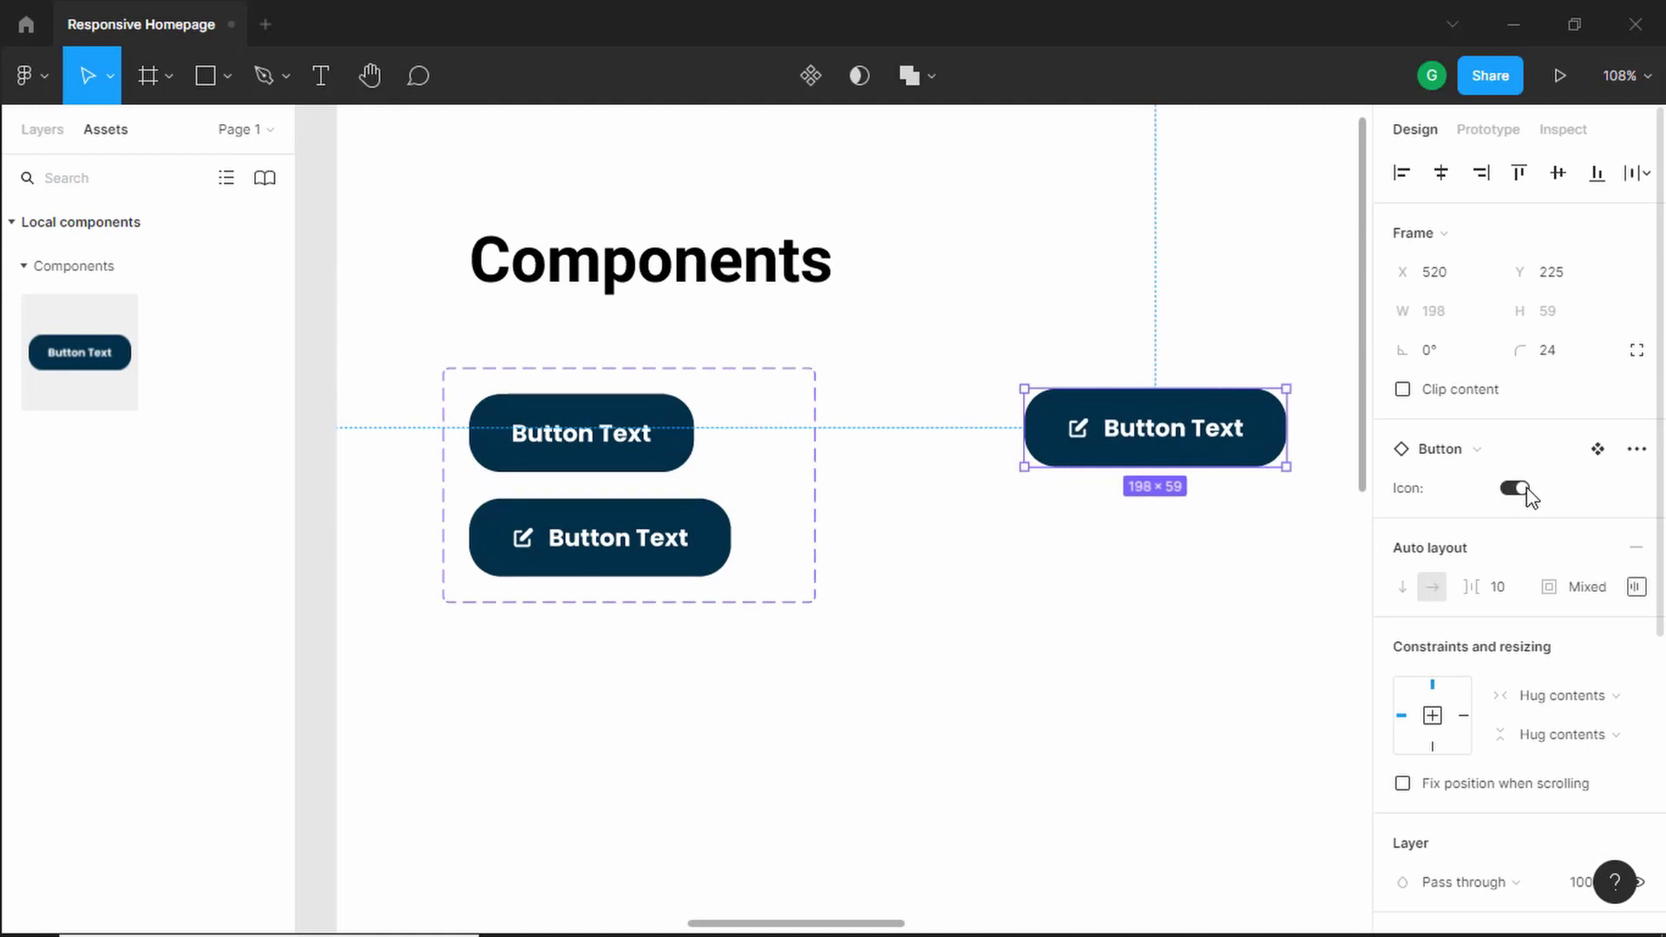
click(1525, 490)
Step: Duplicate the plain and icon button variants together three times within the Button component set
scroll(1075, 503, down, 1)
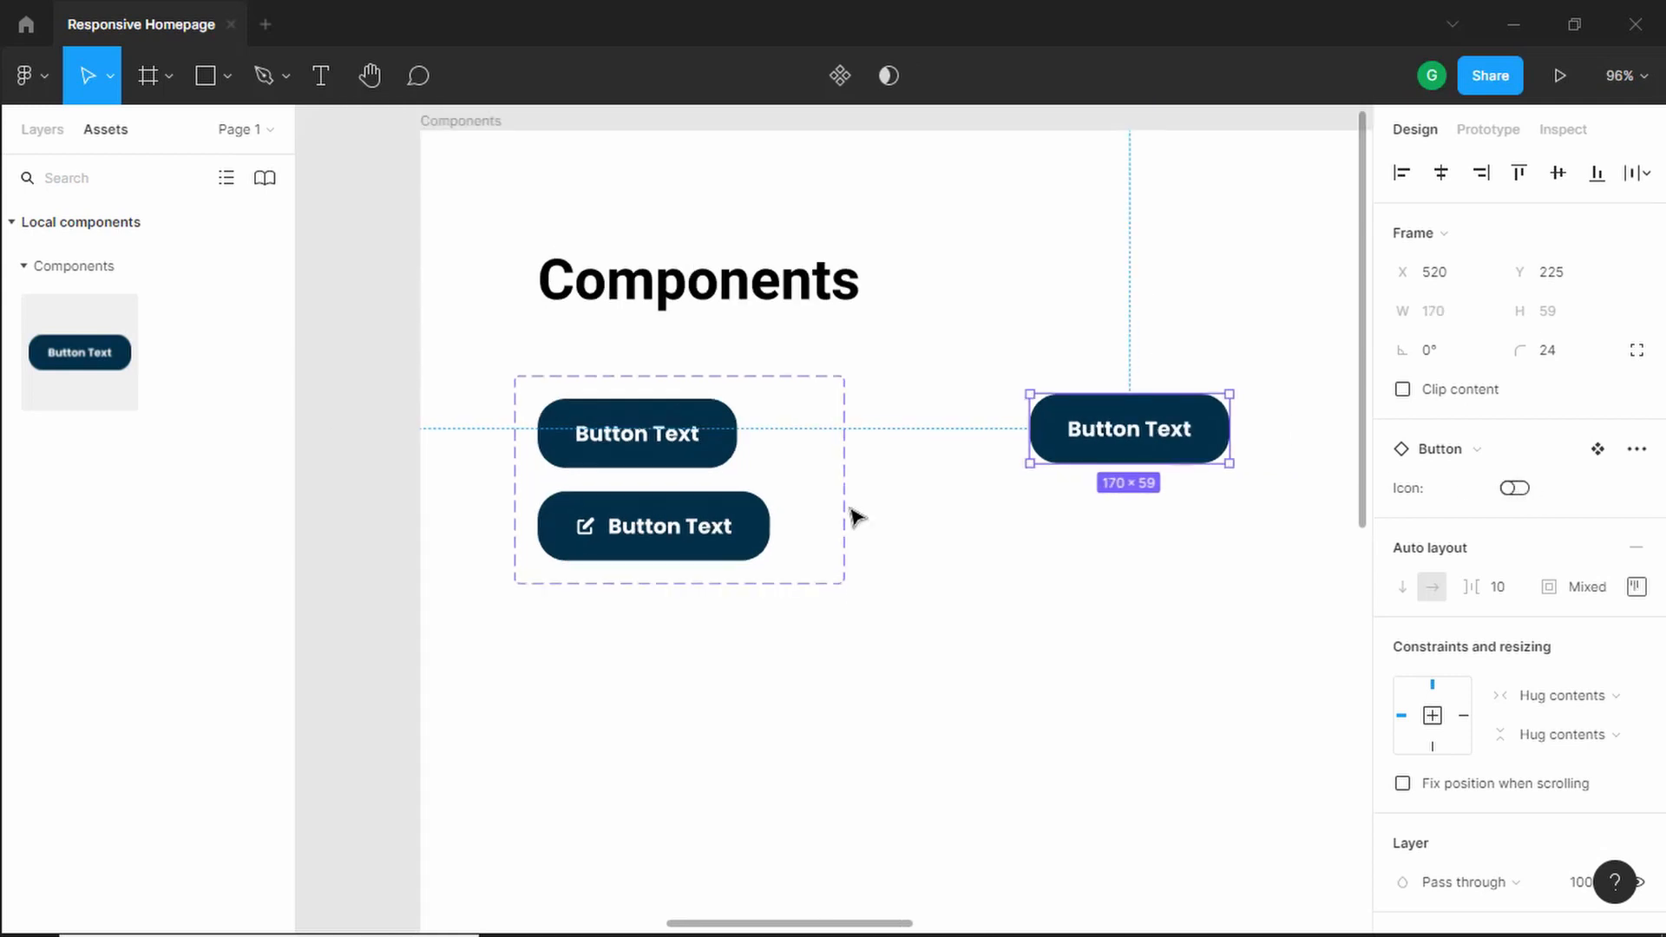
click(703, 436)
click(734, 433)
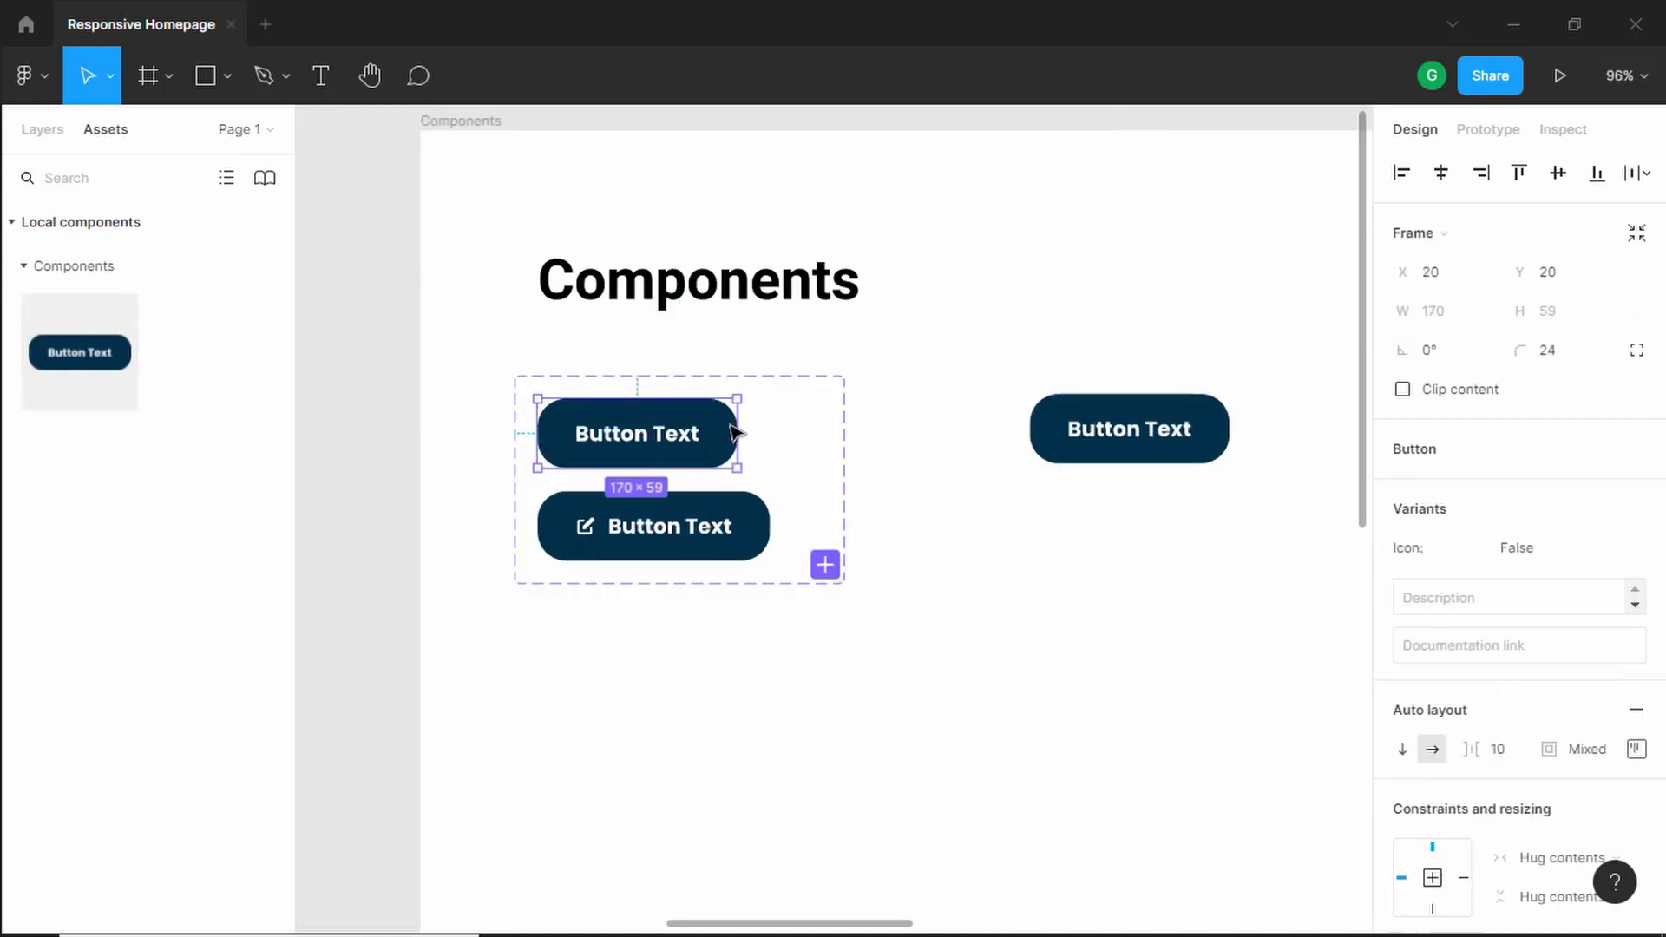
shift+click(744, 535)
scroll(903, 495, down, 3)
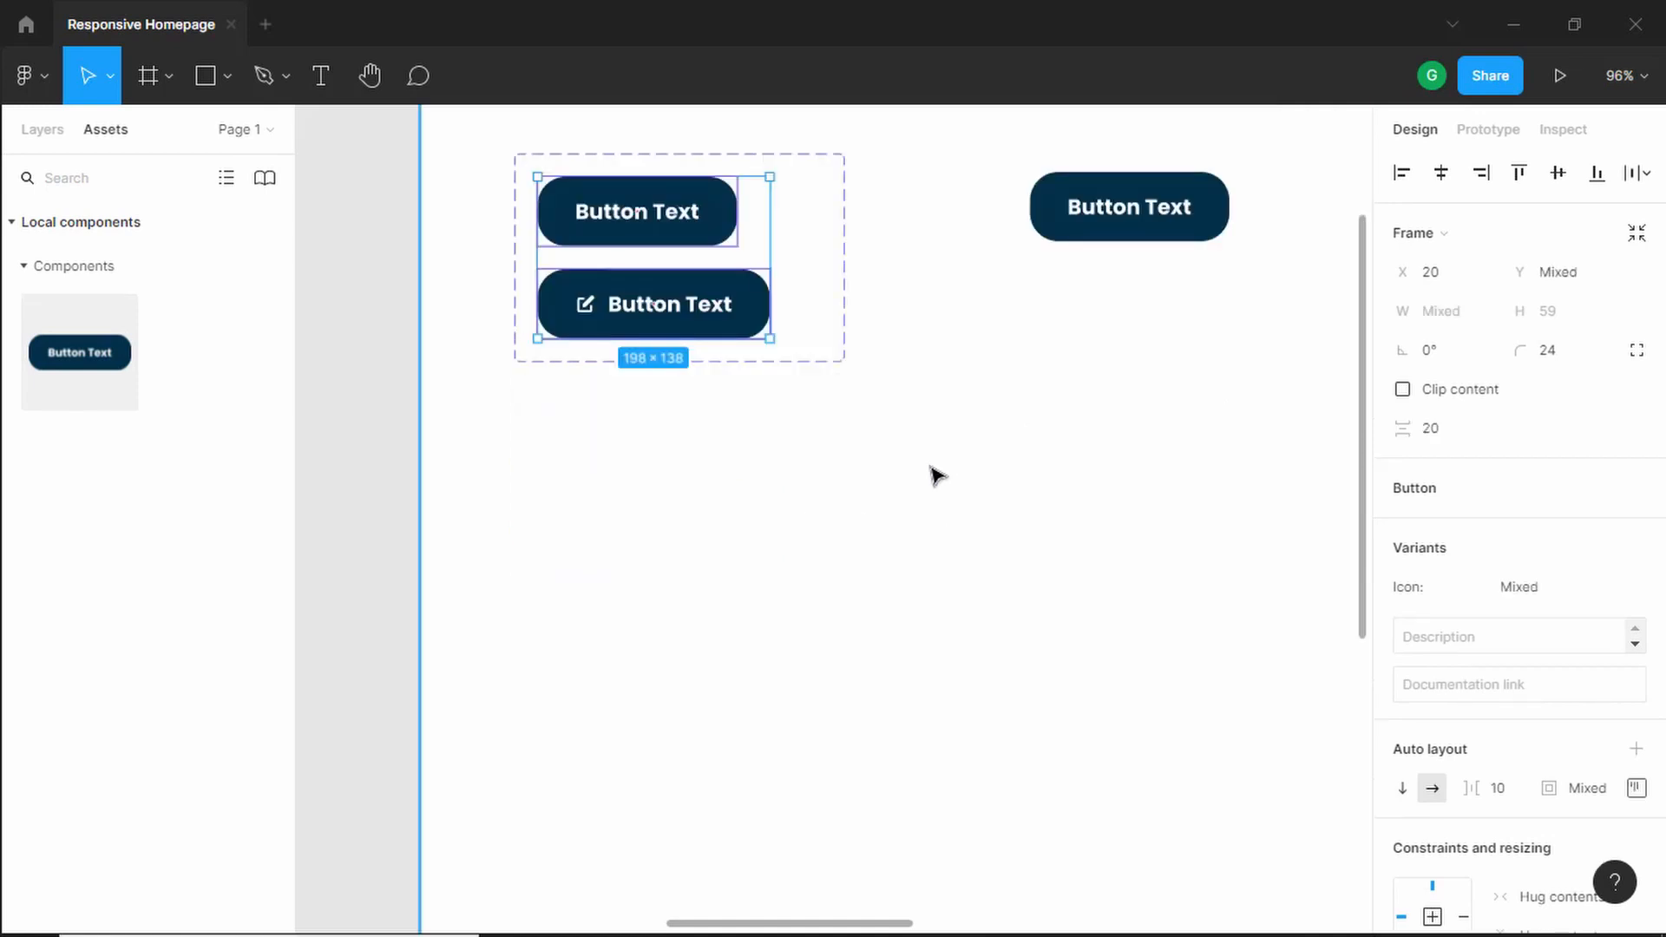
key(ctrl+d)
key(ctrl+d)
key(ctrl+d)
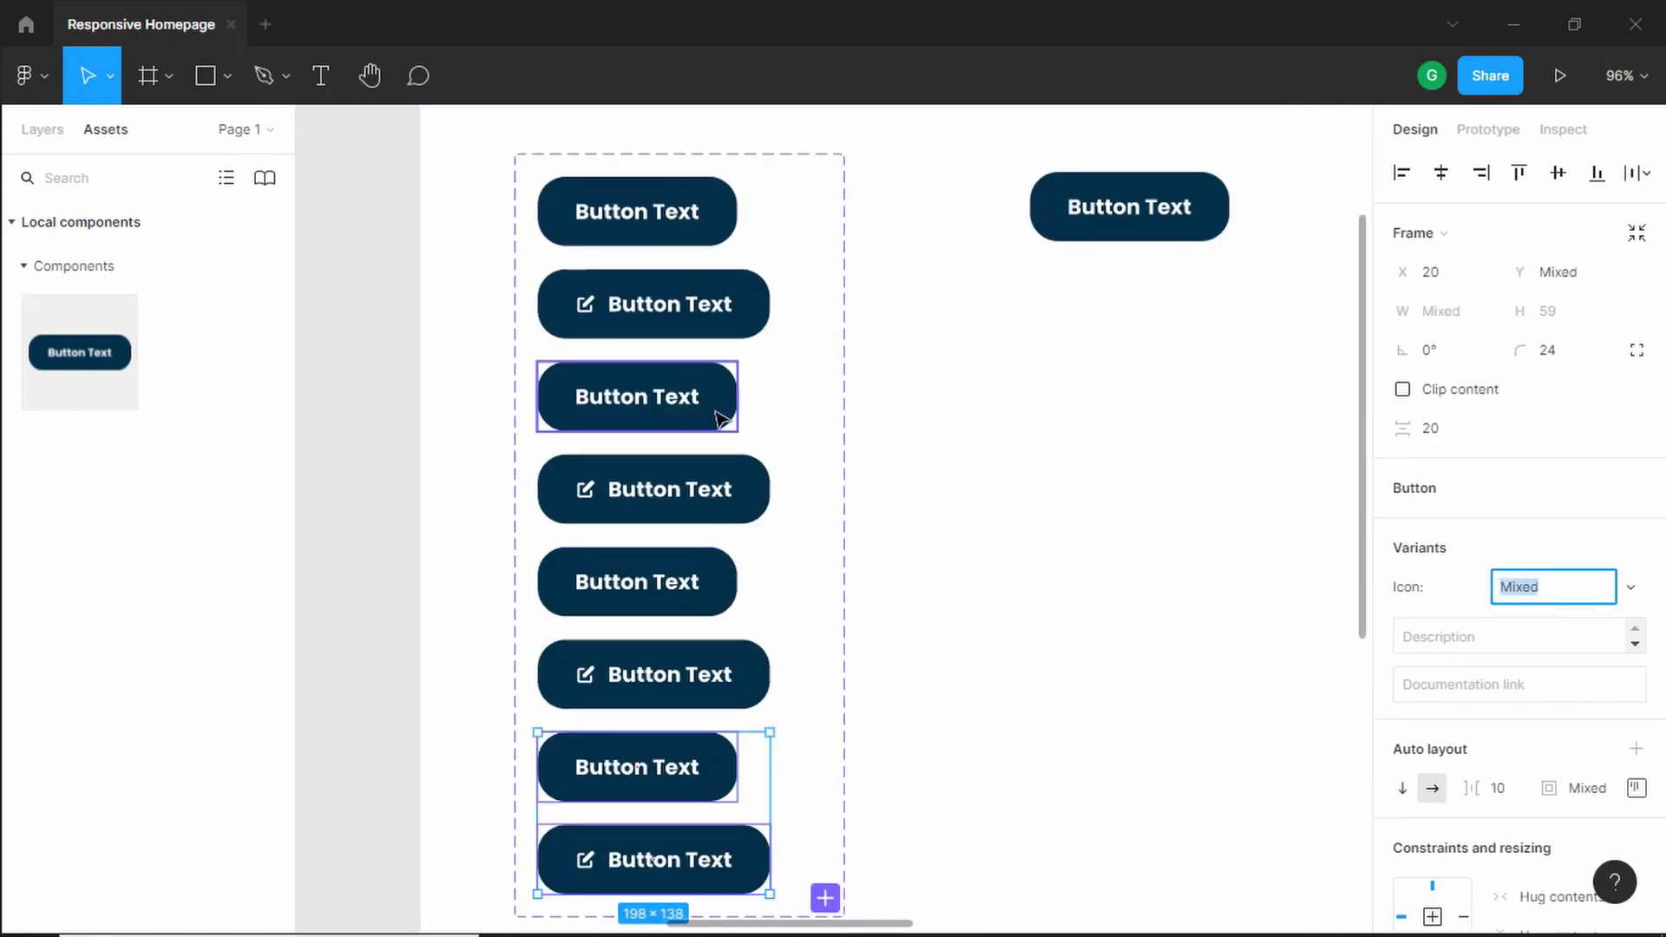
Step: Fill the third button variant with the orange DA722C sampled from the Colors frame
scroll(725, 412, down, 2)
scroll(727, 406, down, 1)
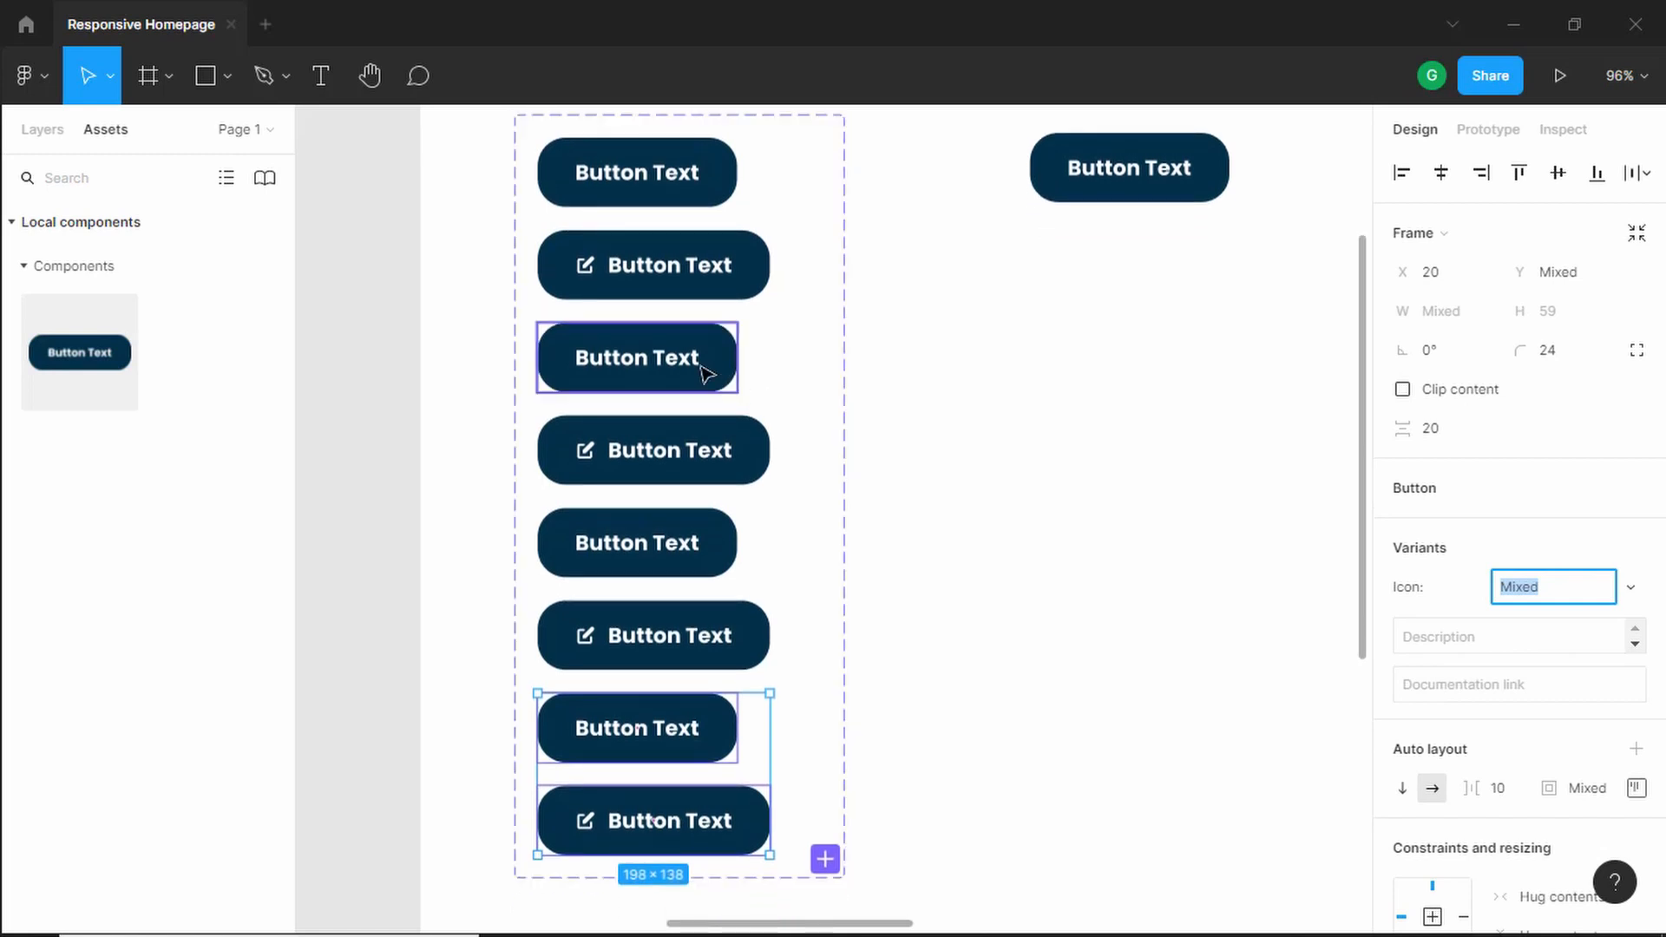
click(713, 363)
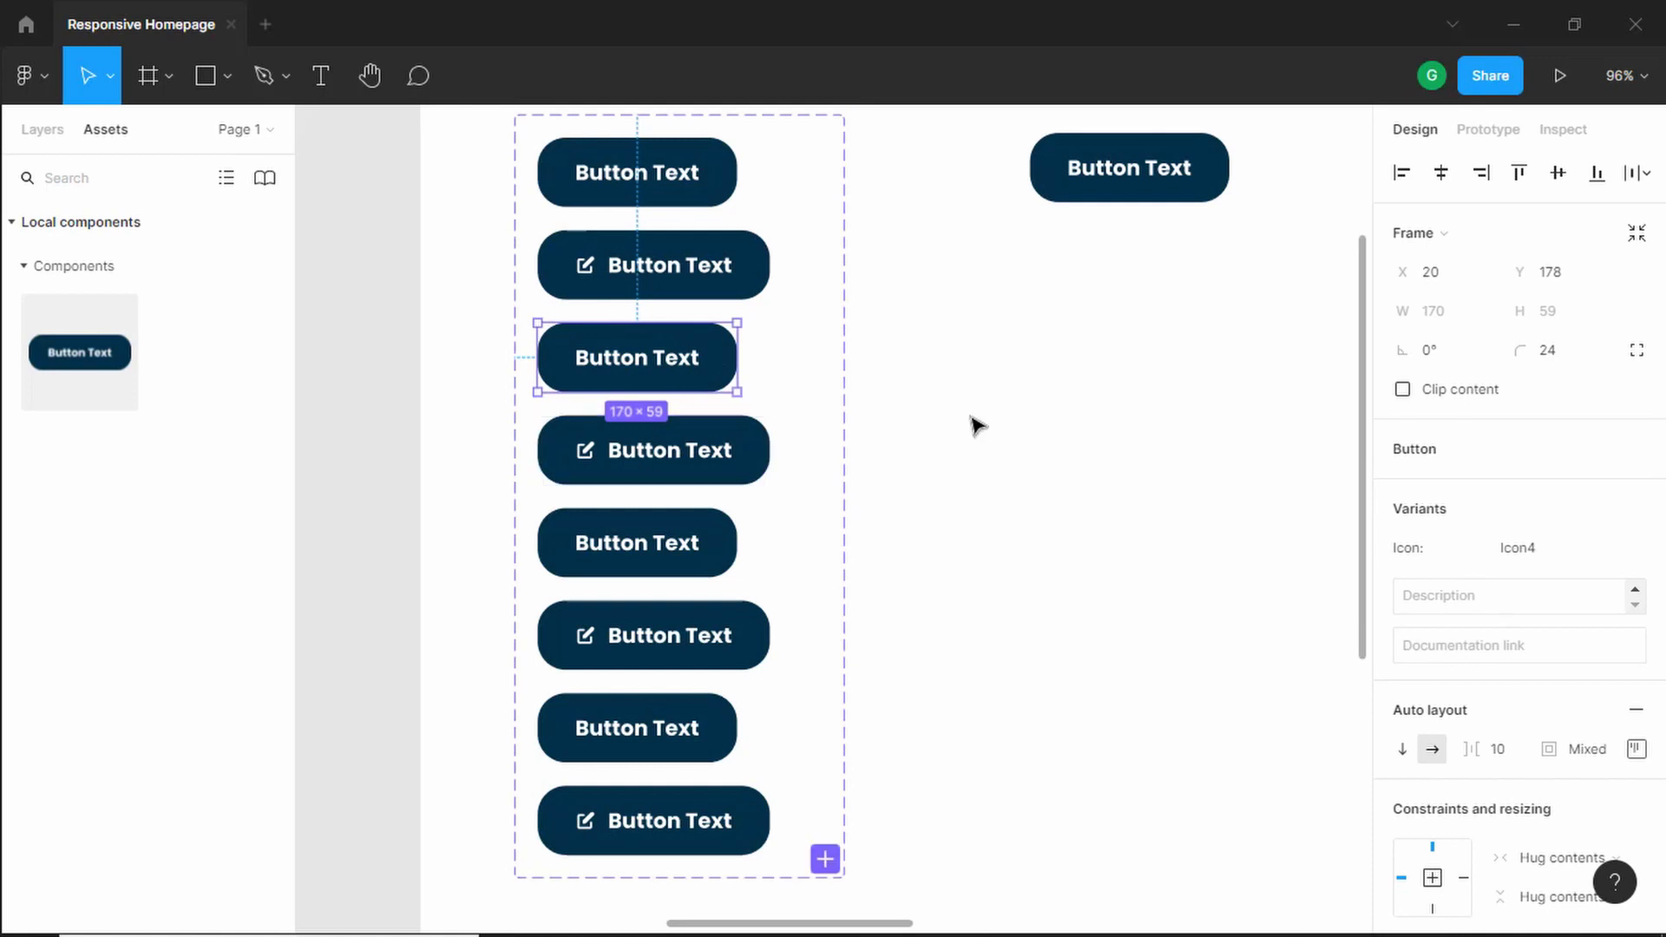
scroll(1424, 532, down, 5)
scroll(1076, 497, down, 3)
scroll(1076, 497, down, 3)
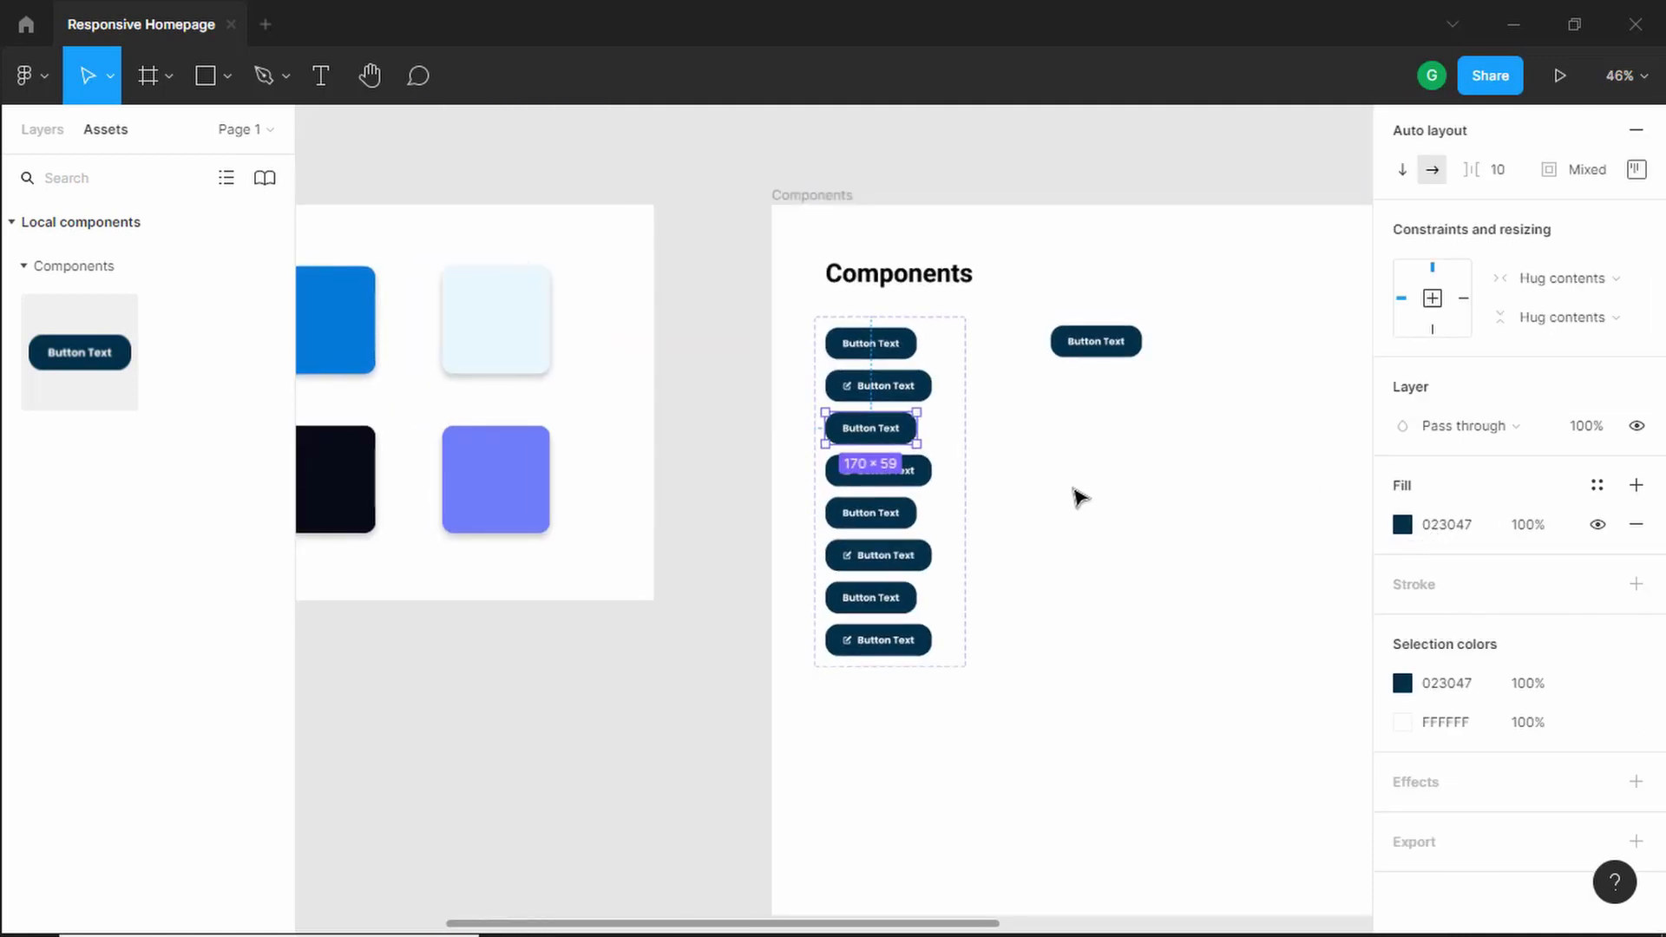
drag(541, 493, 768, 486)
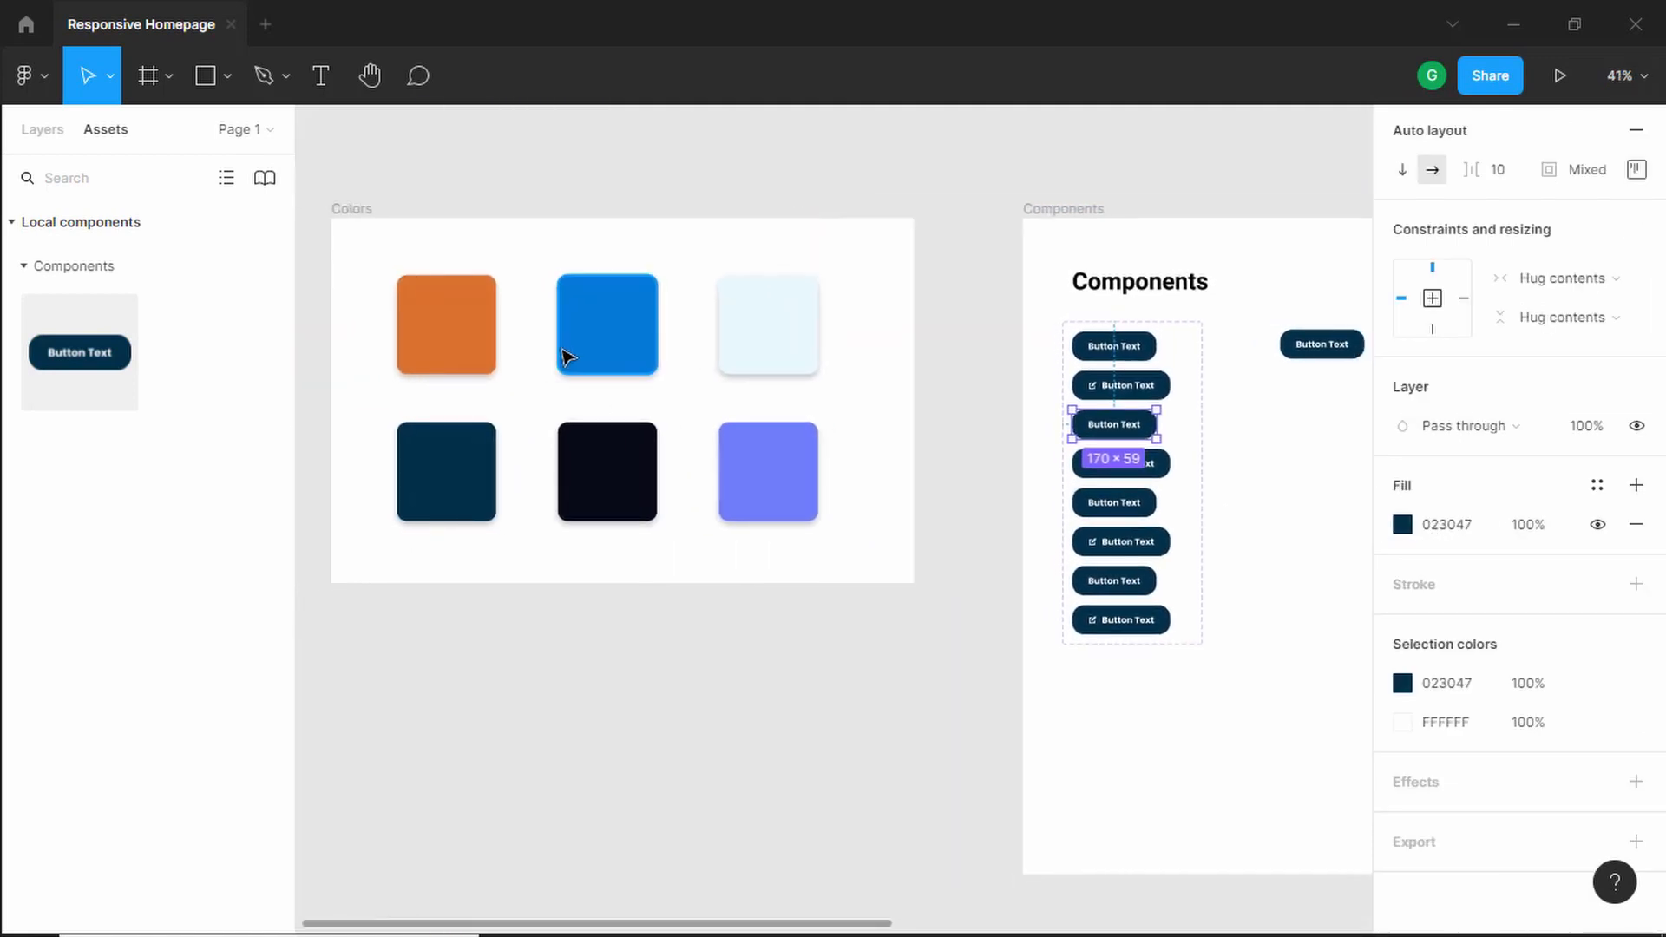
click(1402, 525)
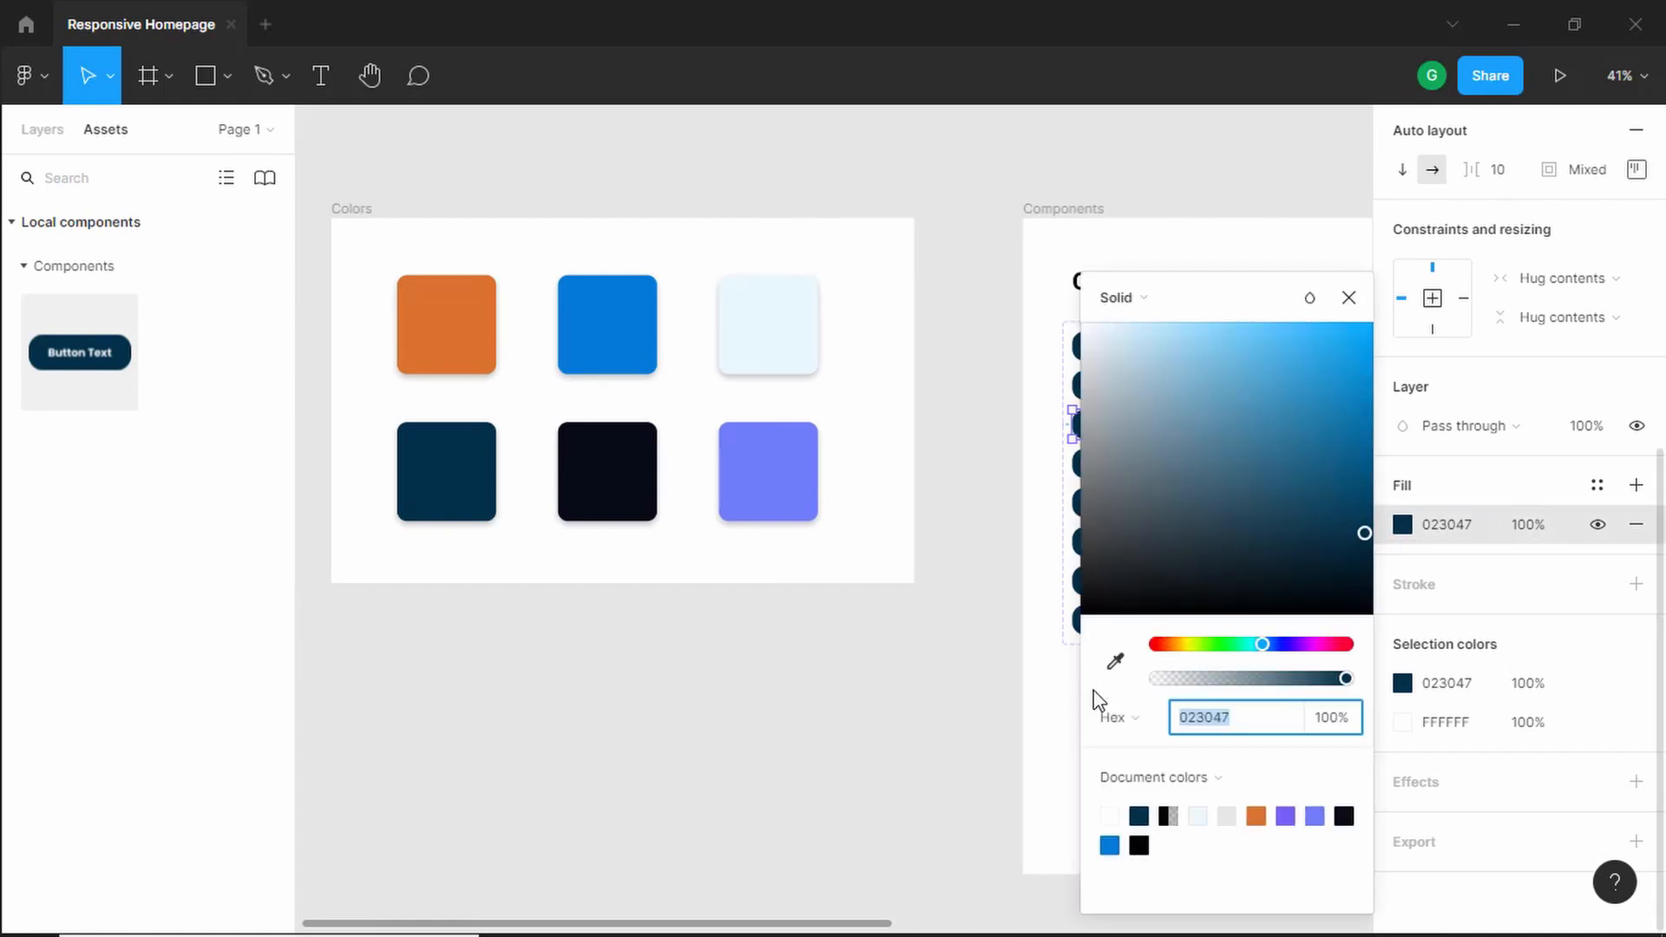
click(1114, 661)
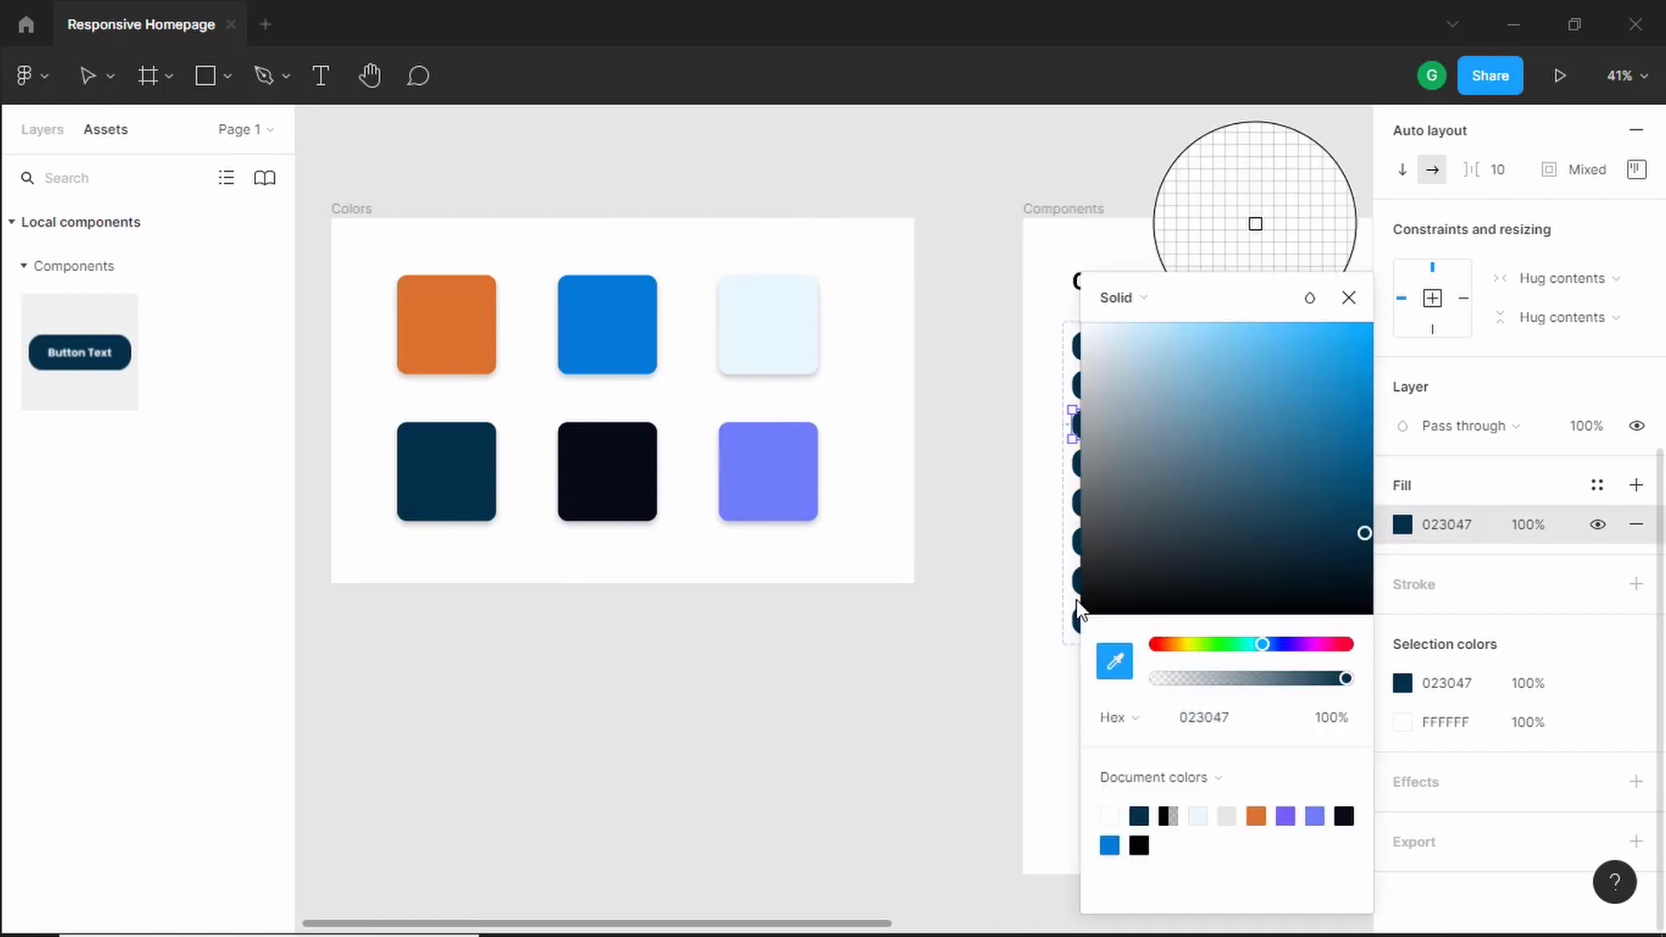
click(447, 334)
click(1348, 299)
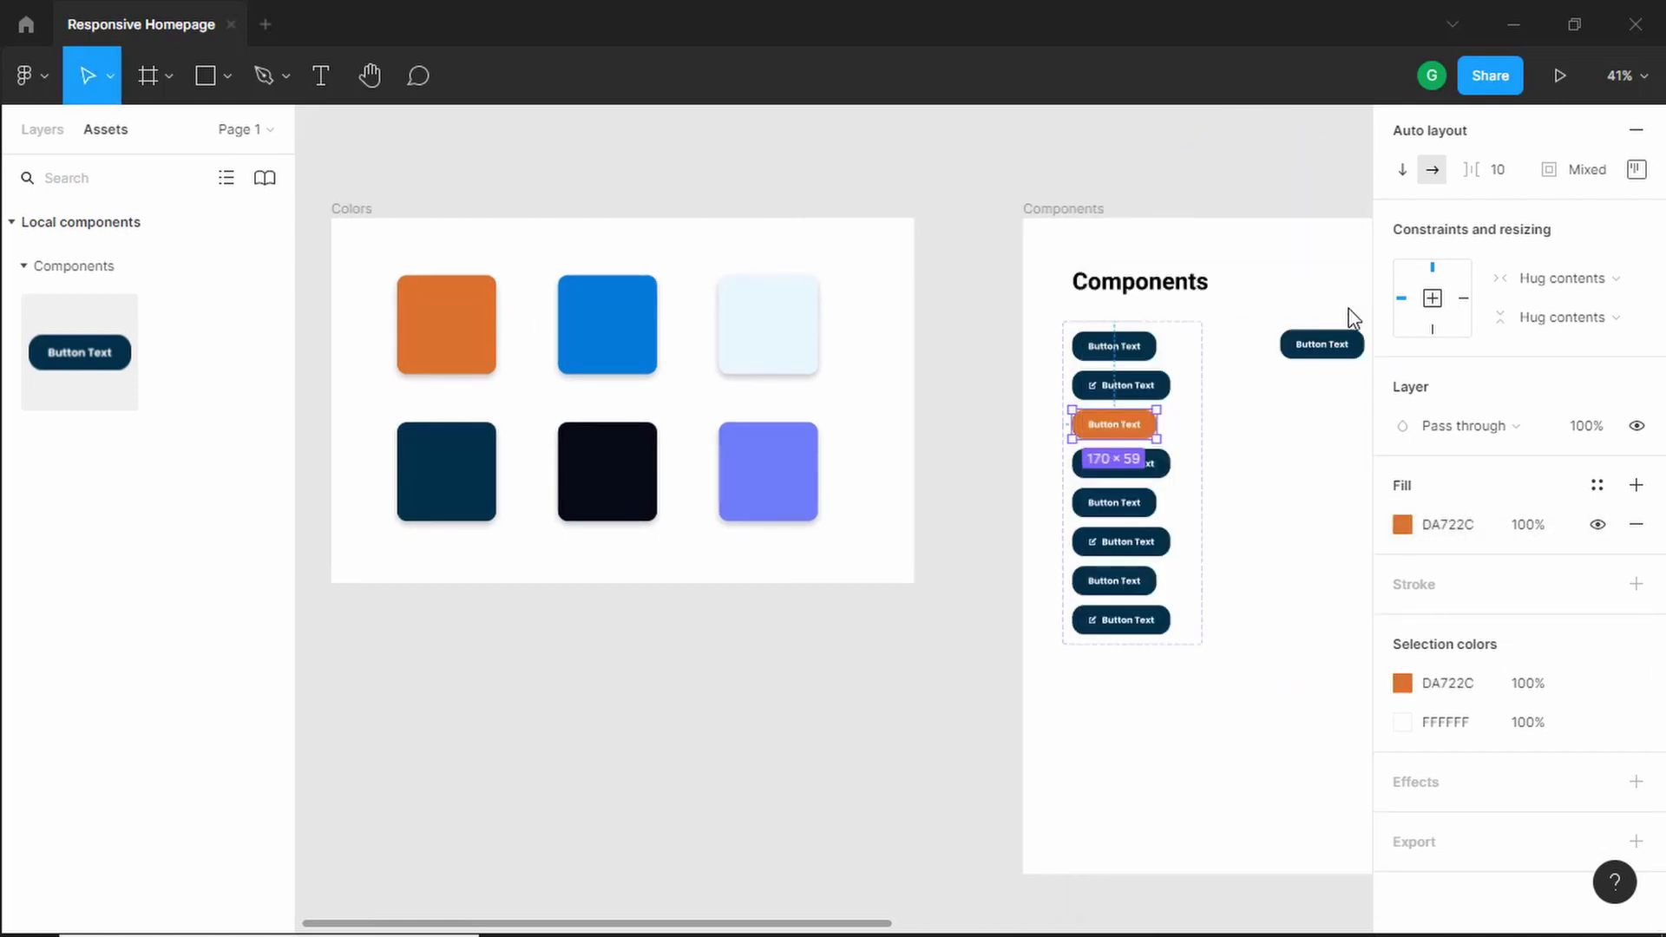
Step: Fill the fourth button variant, the one with an icon, with the orange DA722C sampled from the Colors frame
click(1162, 467)
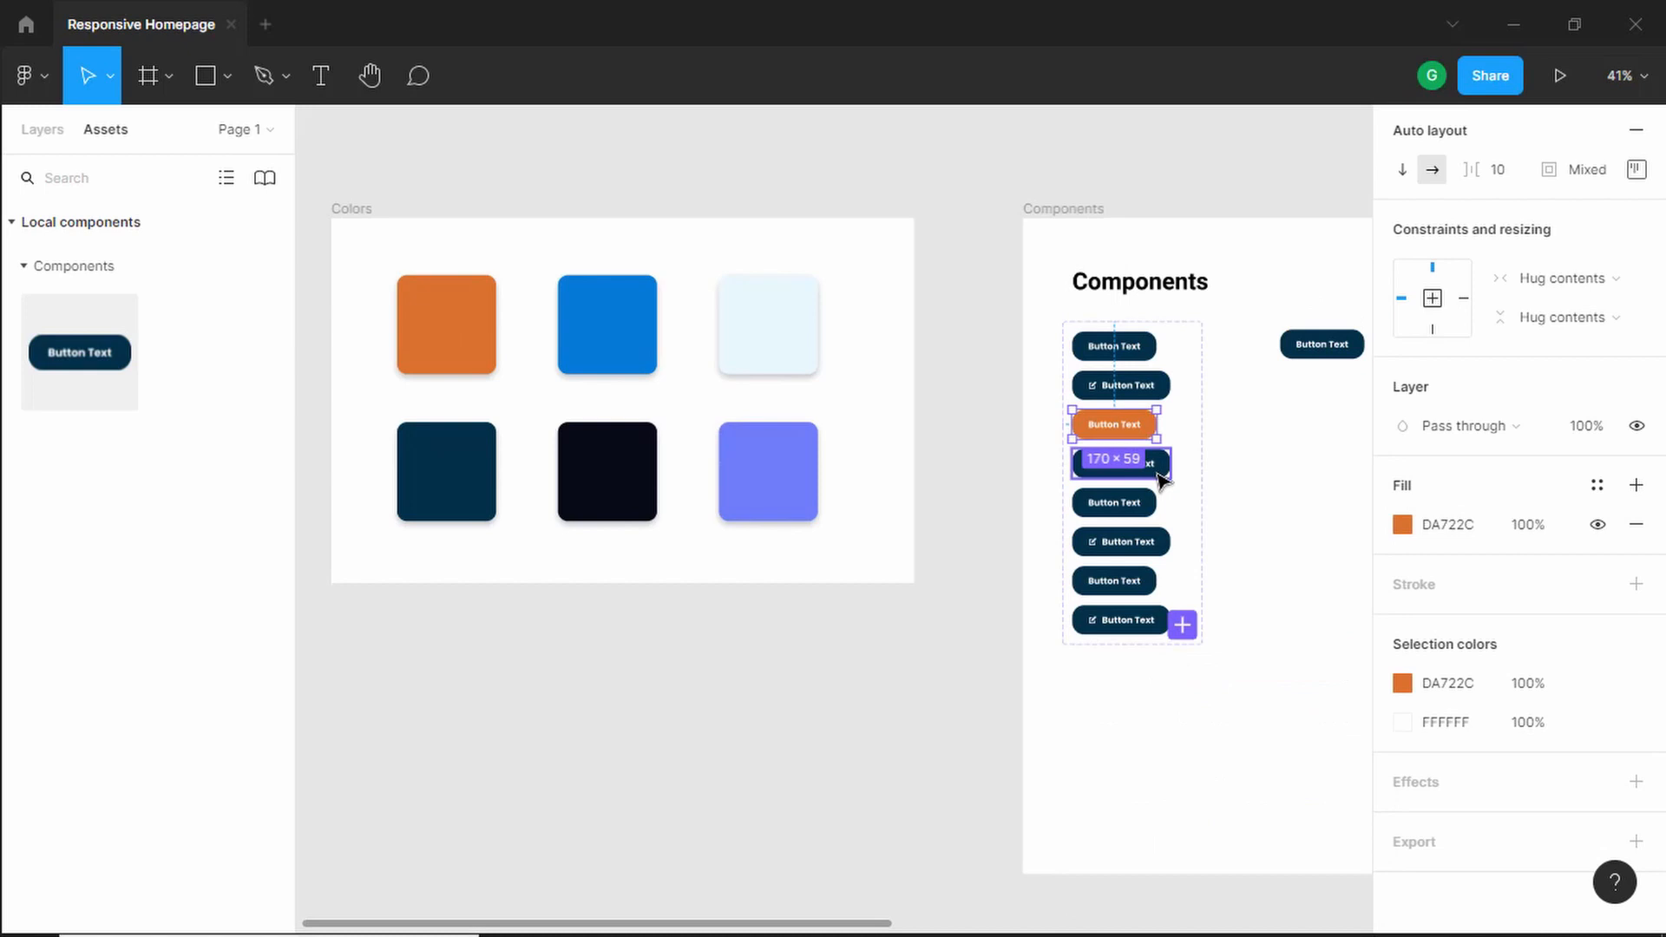
click(1403, 524)
key(i)
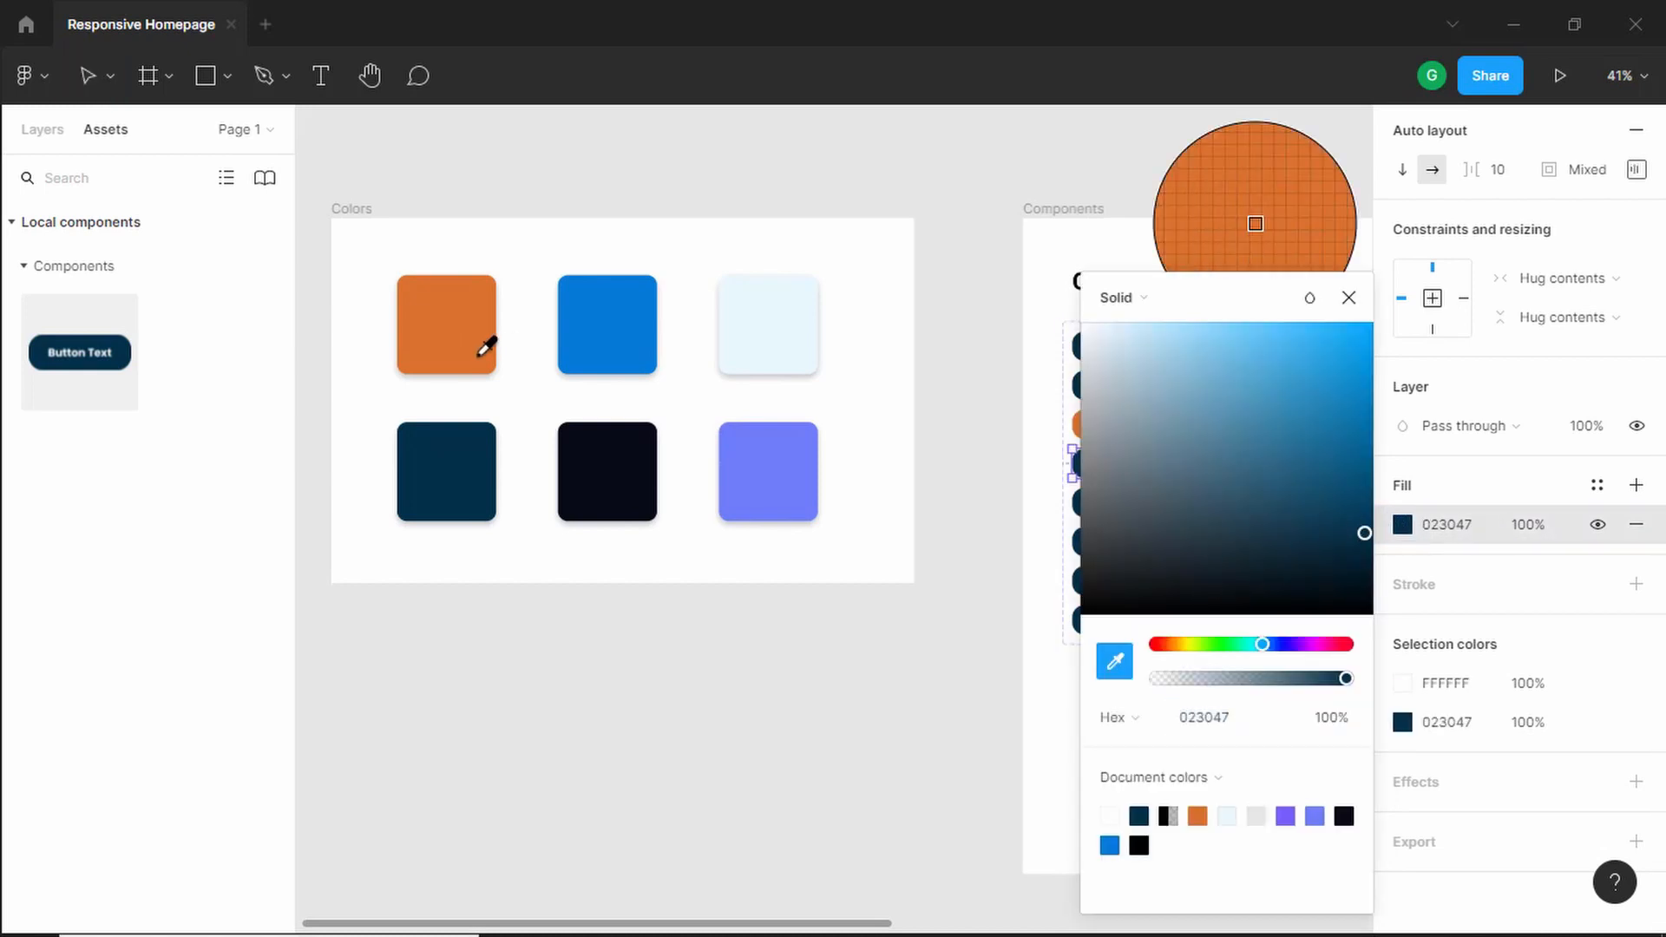
click(487, 341)
click(1348, 299)
Step: Change the dark fill of the last two button variants together to the orange document color DA722C
scroll(1215, 502, up, 5)
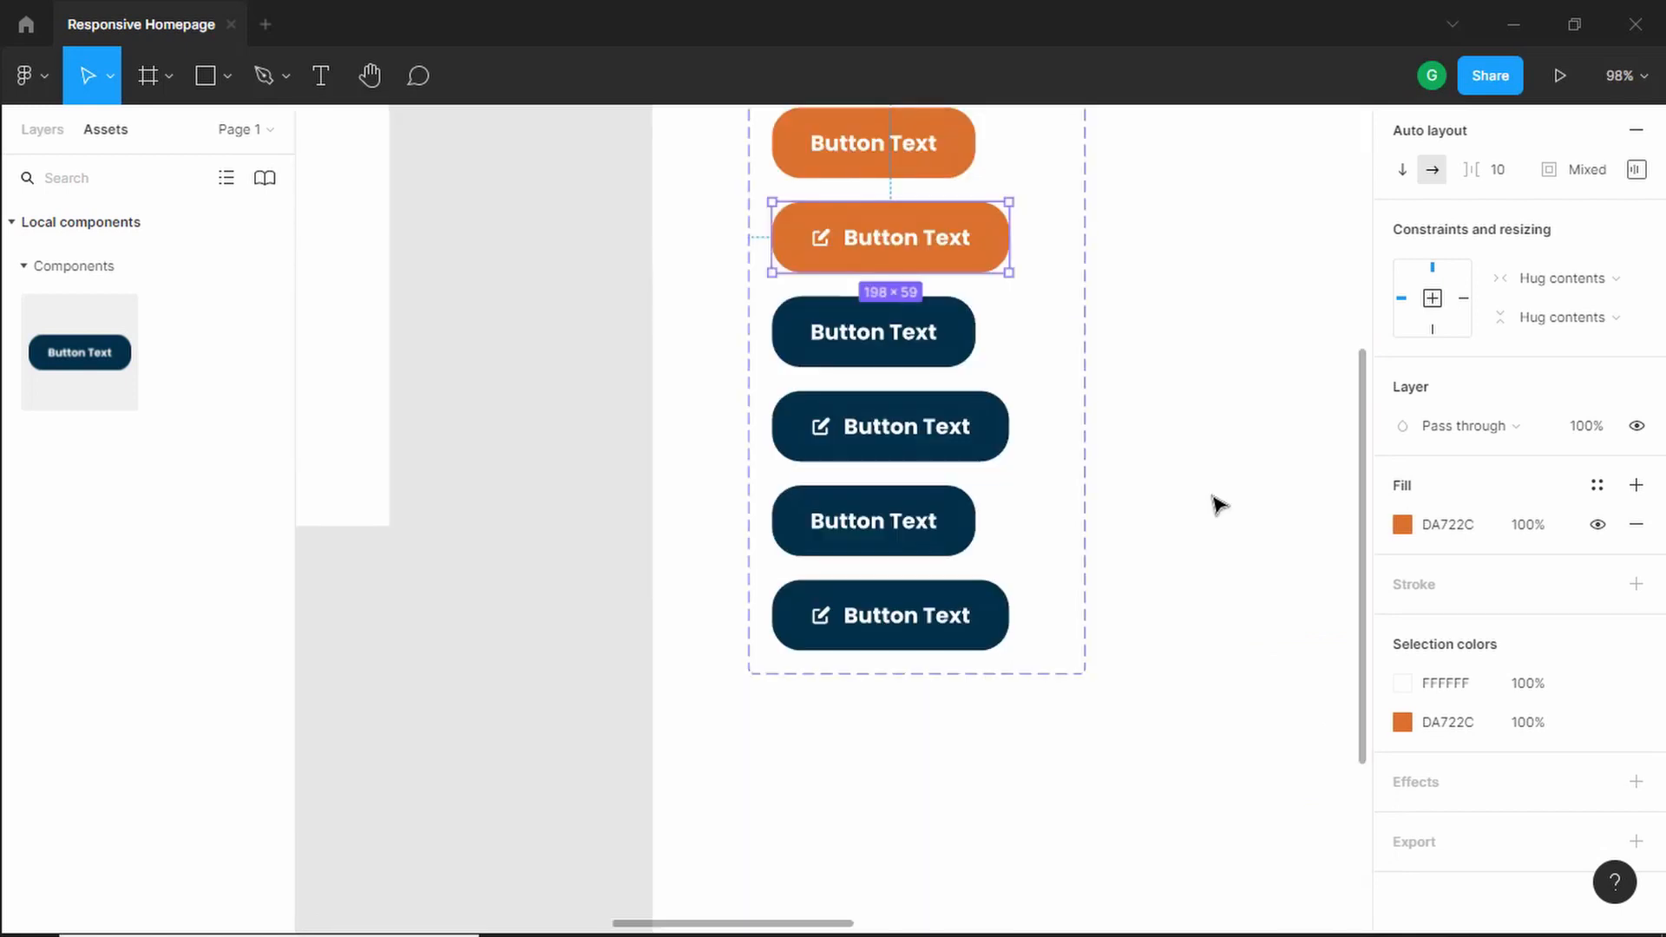
drag(1215, 502, 967, 655)
click(713, 690)
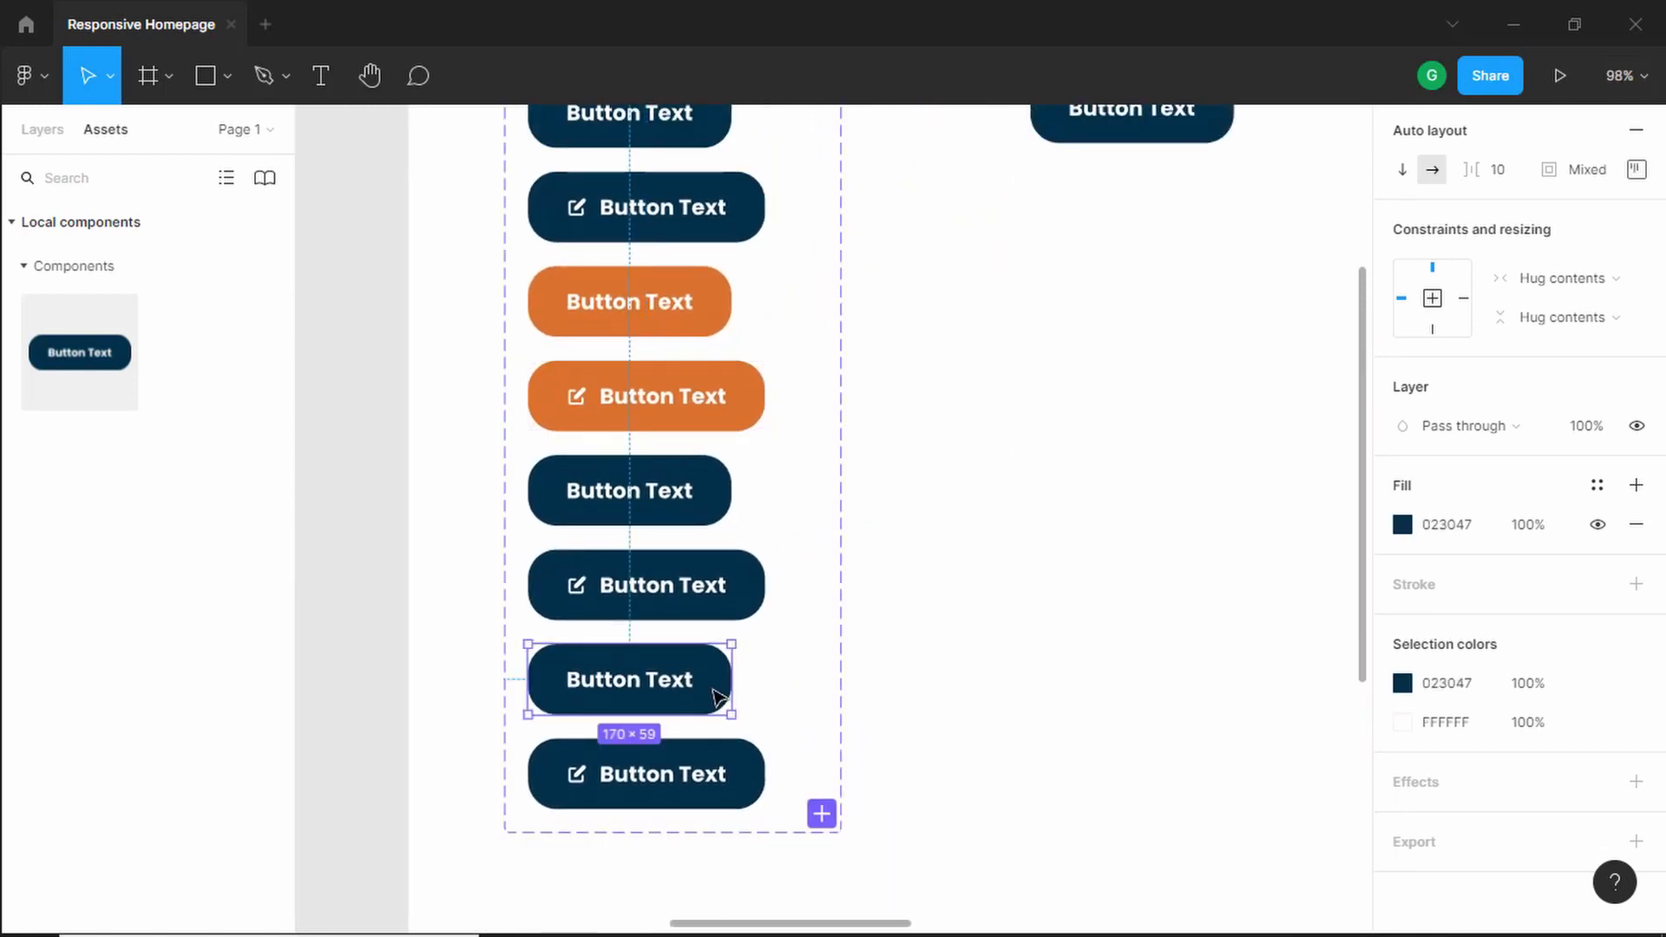
shift+click(736, 778)
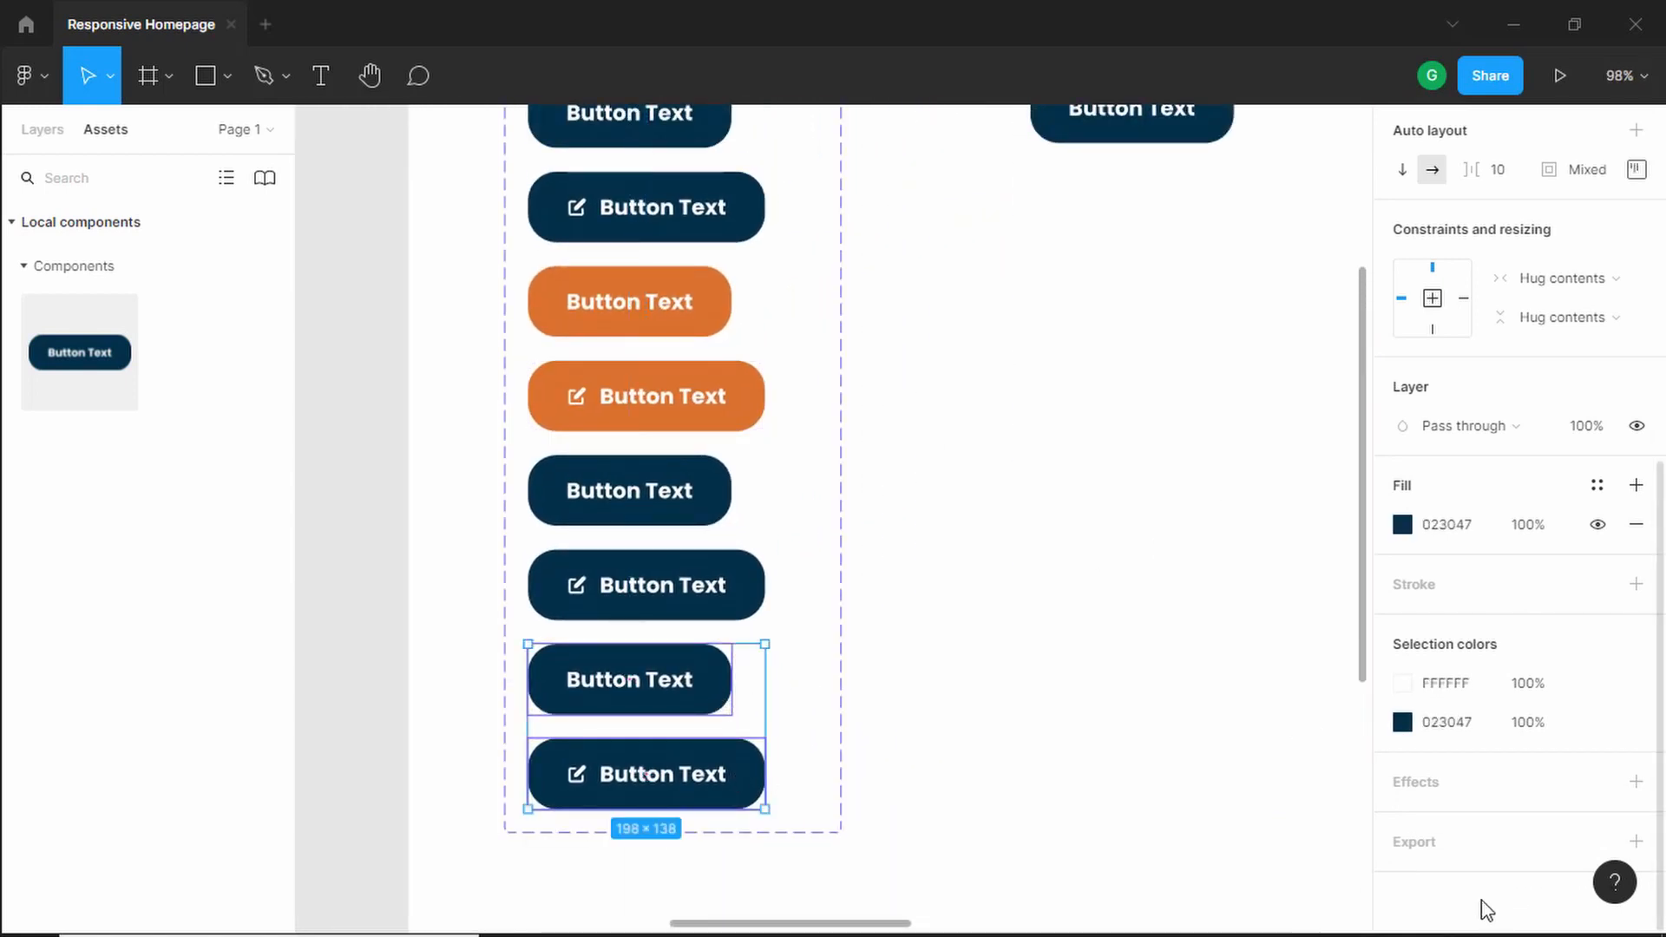
click(1403, 722)
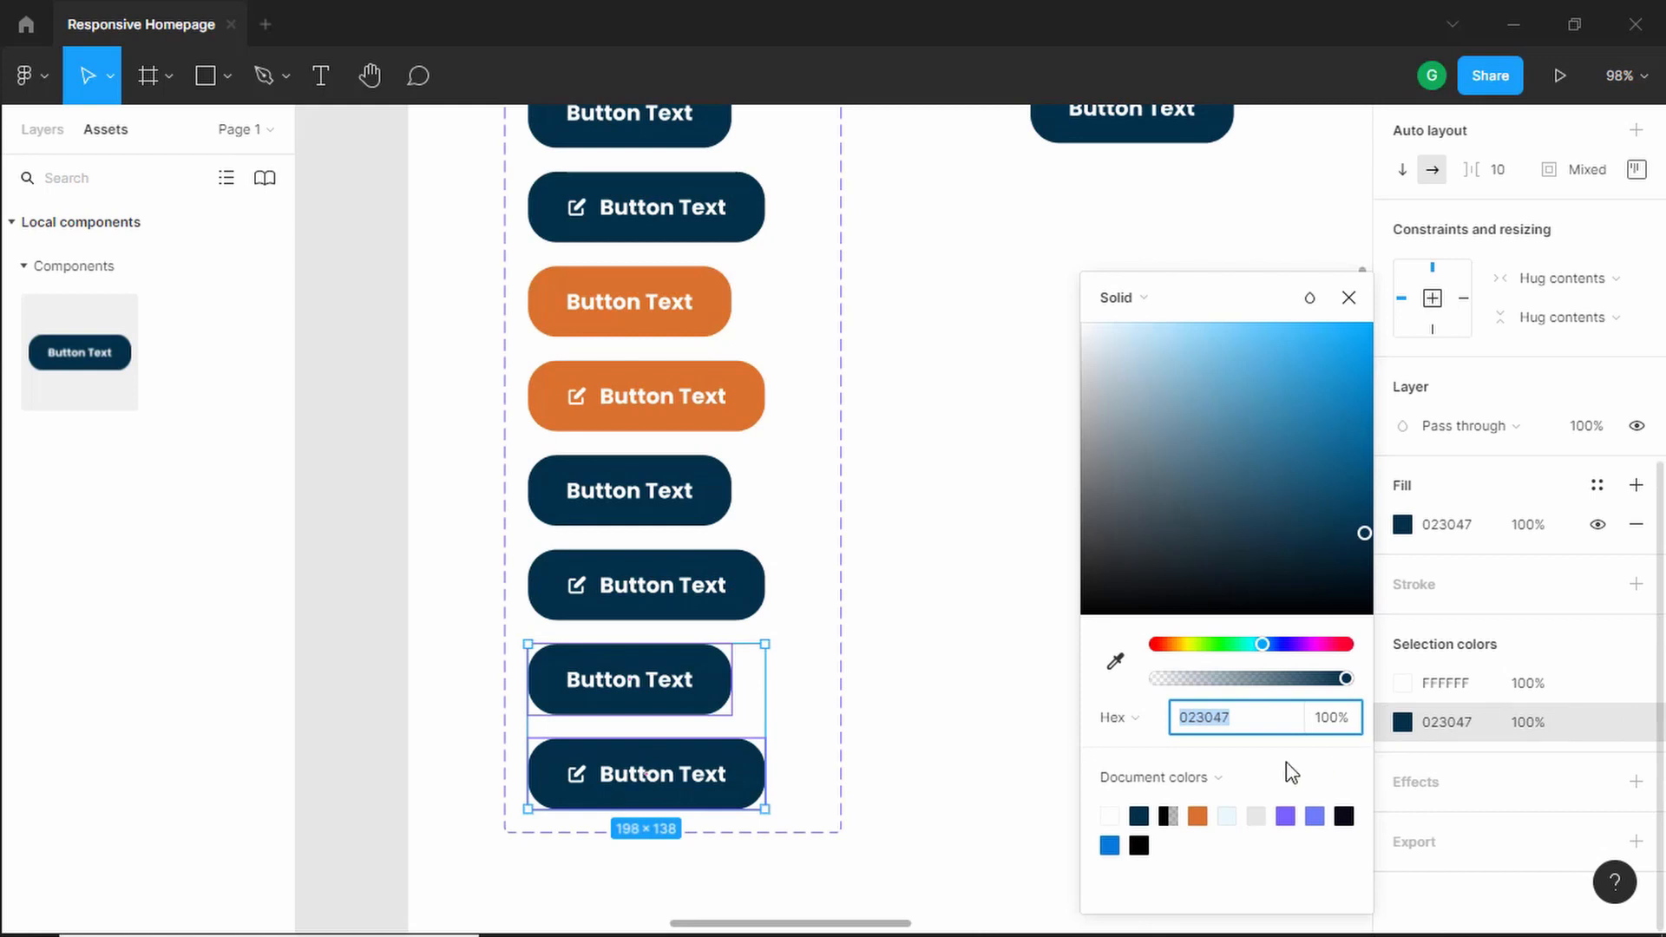
click(1203, 816)
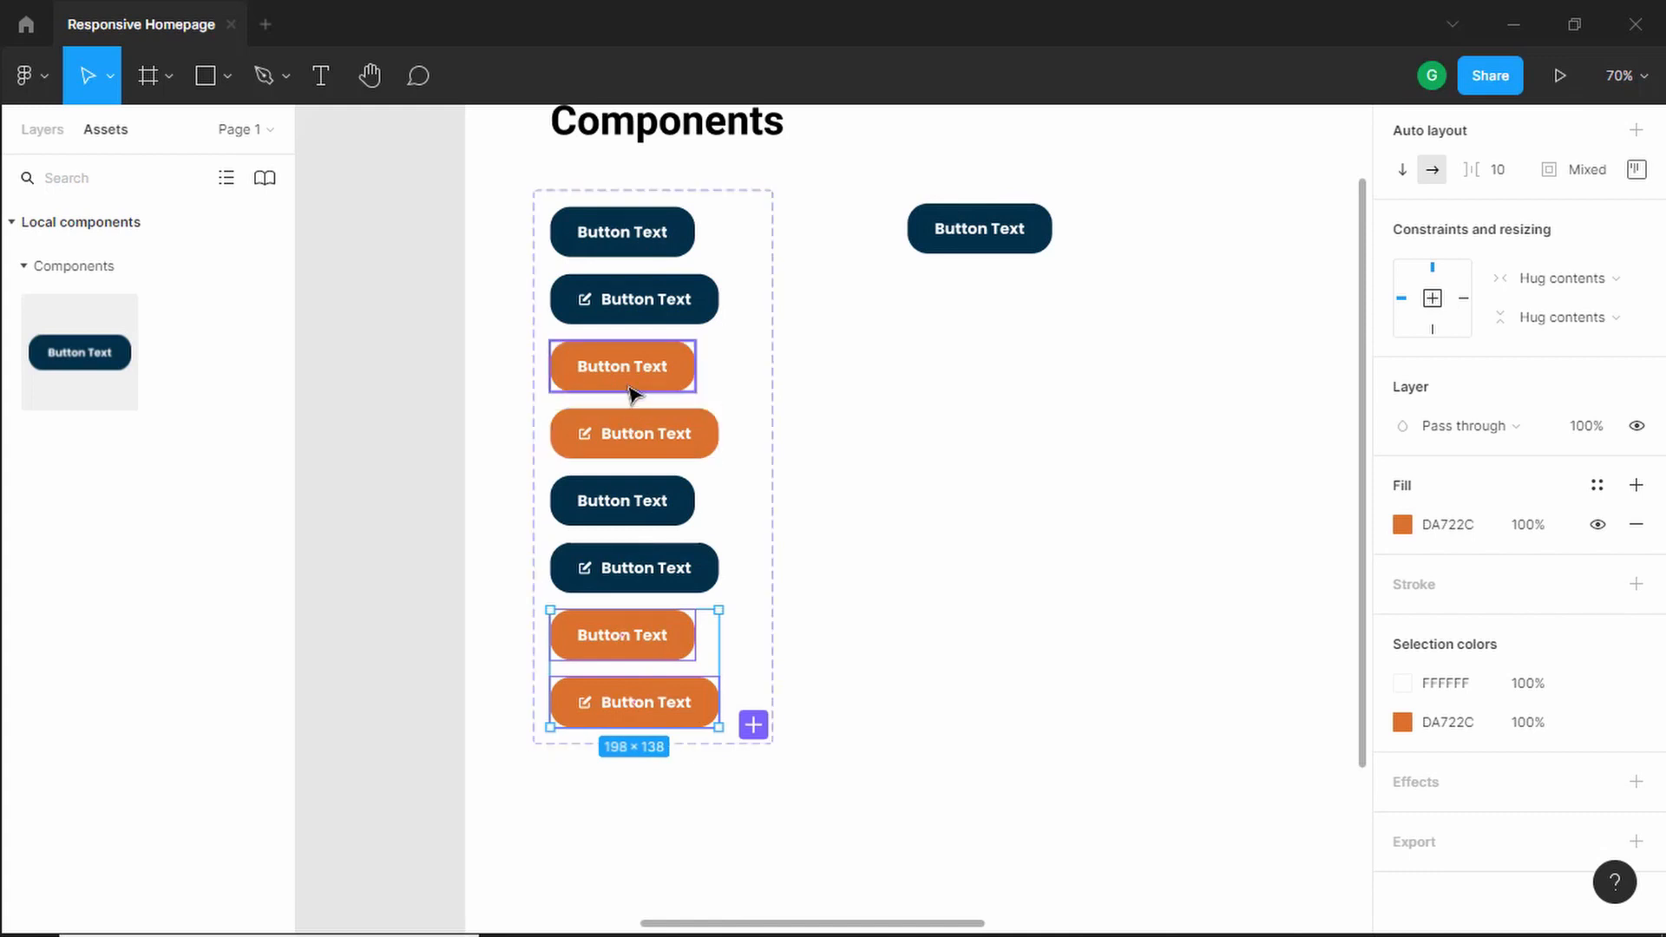
Step: Add a new variant property named Dark to the Button component set
click(568, 202)
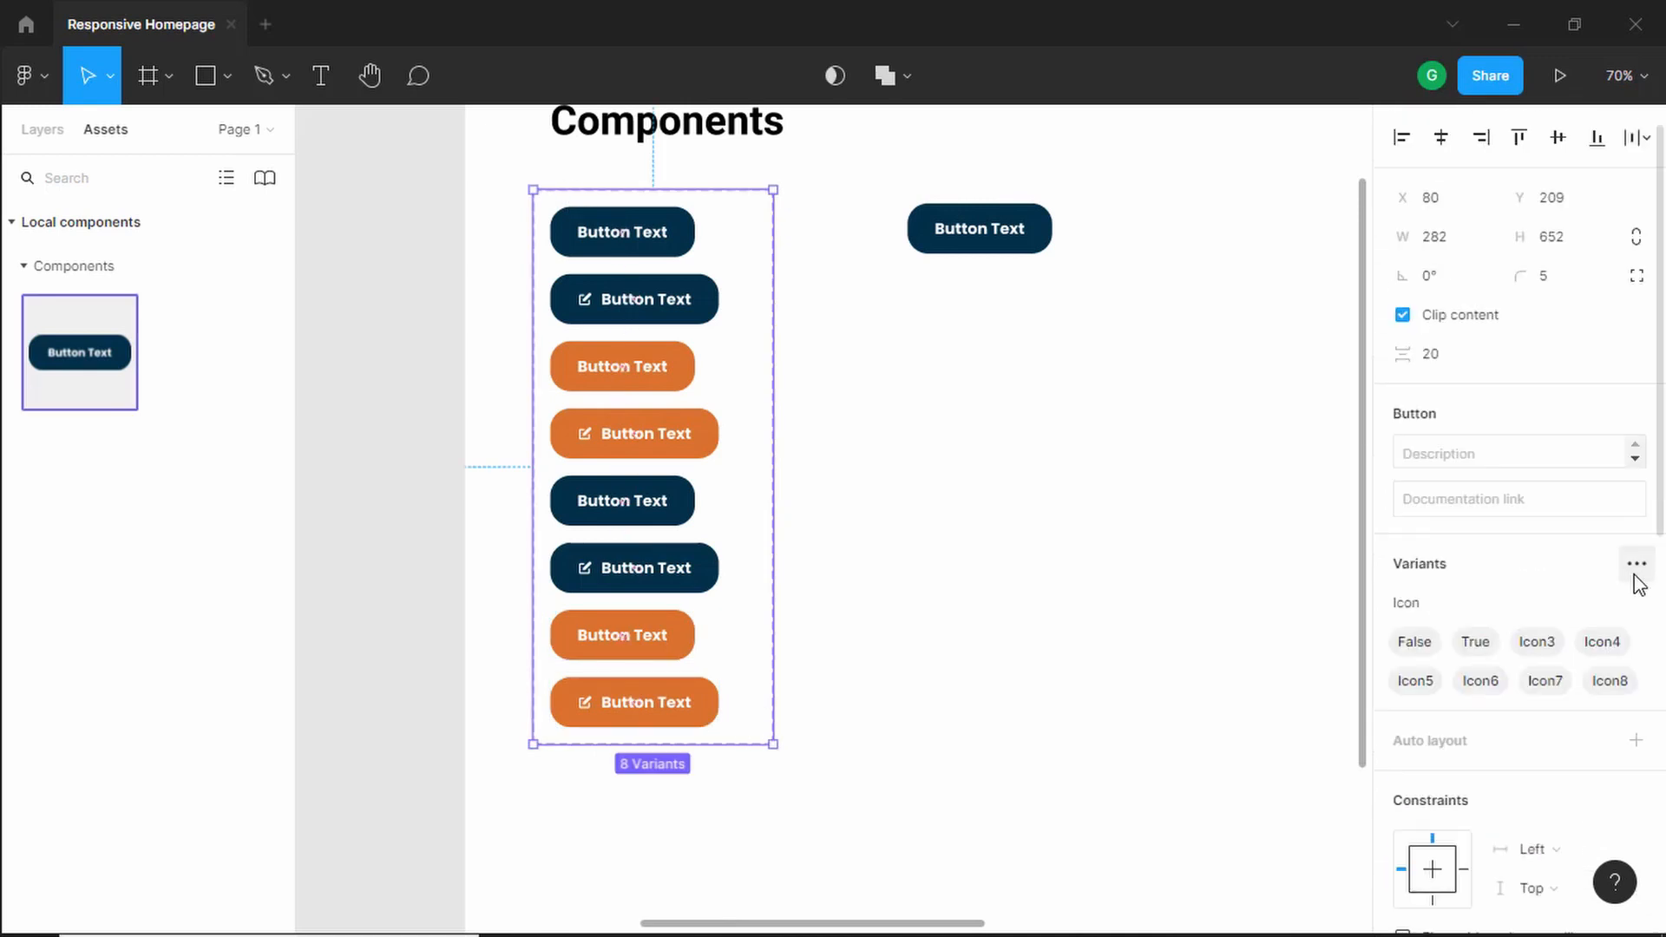
click(1634, 565)
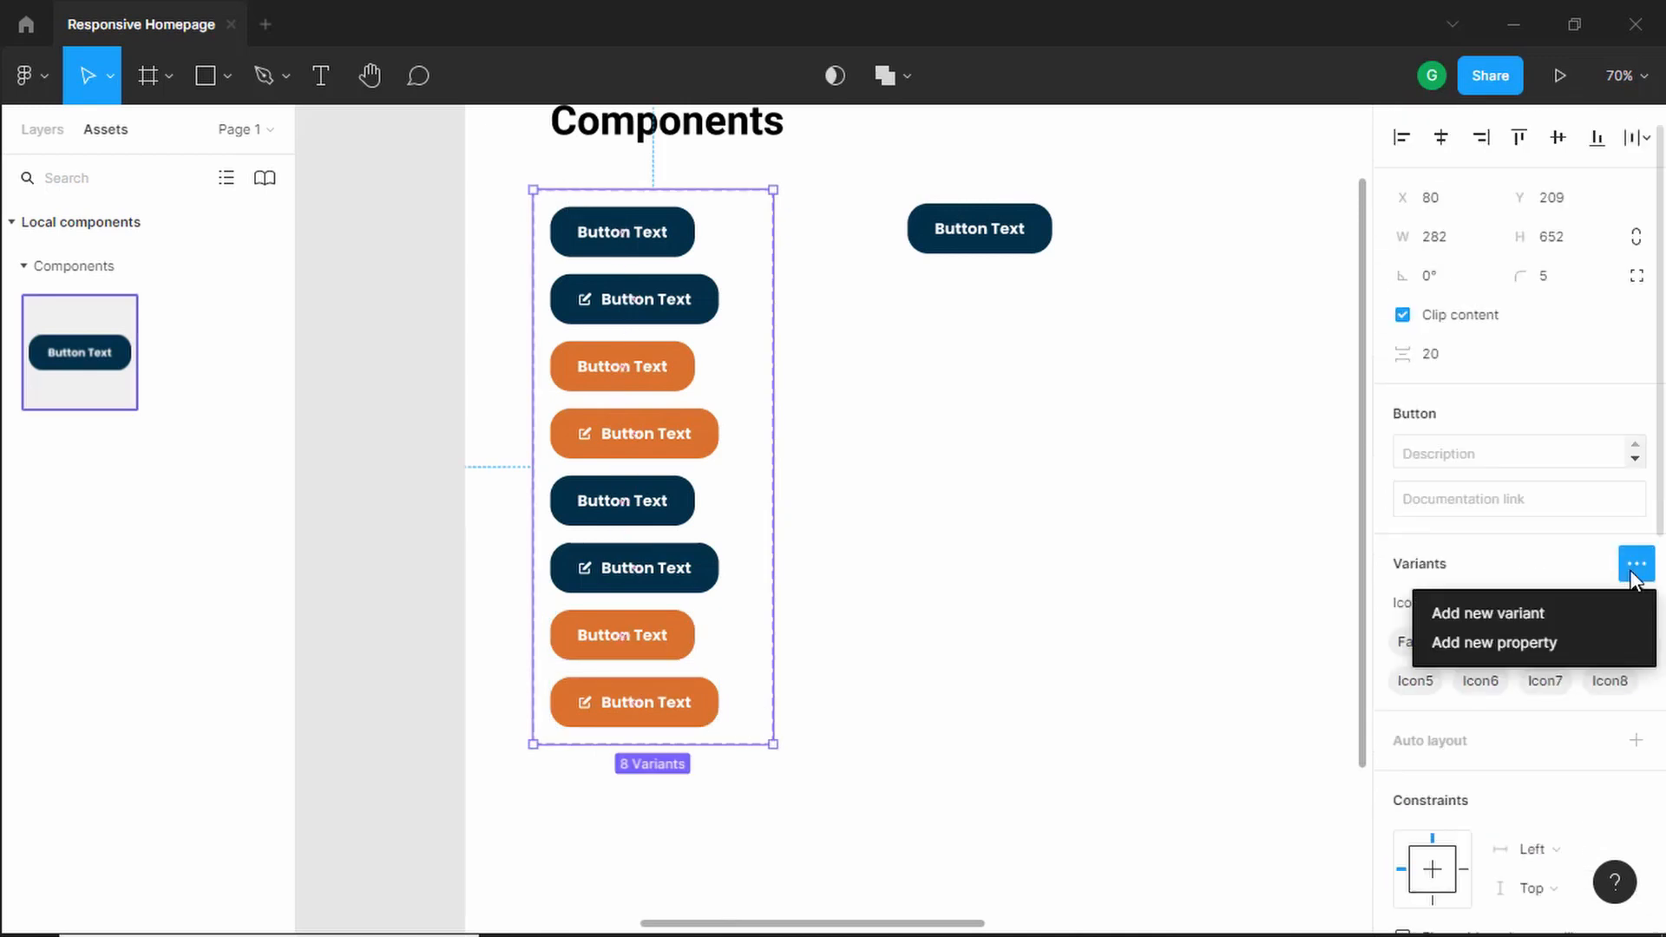
click(1563, 642)
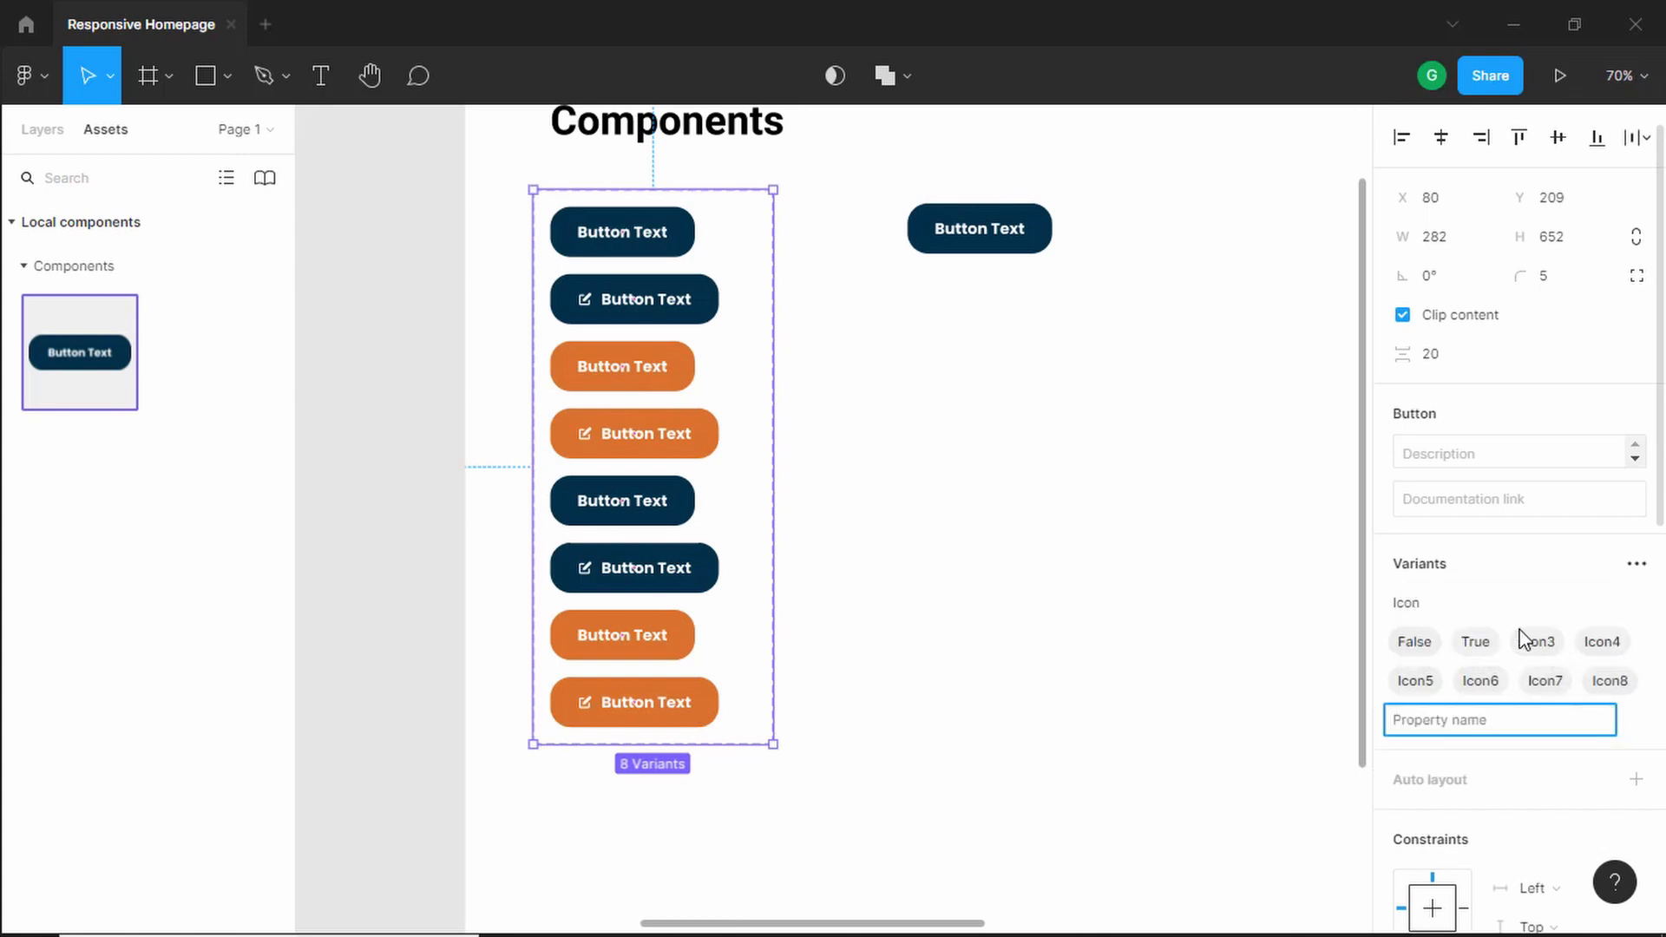
text(Dark)
key(Return)
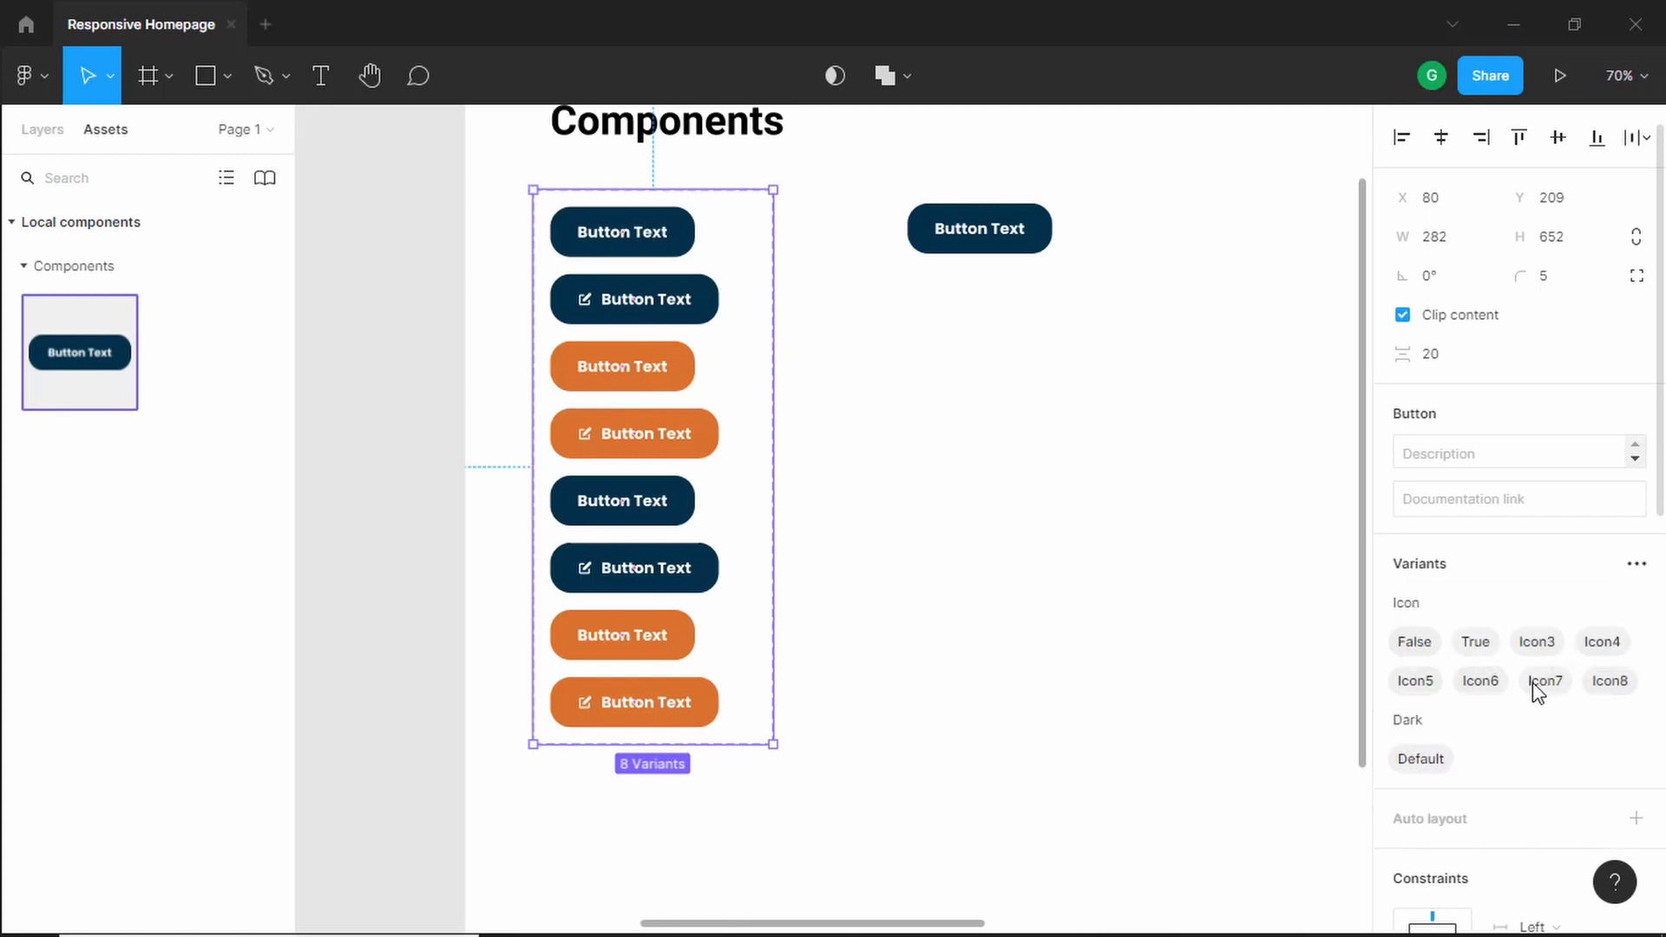
Step: Add another variant property named Platform to the Button component set
click(1637, 568)
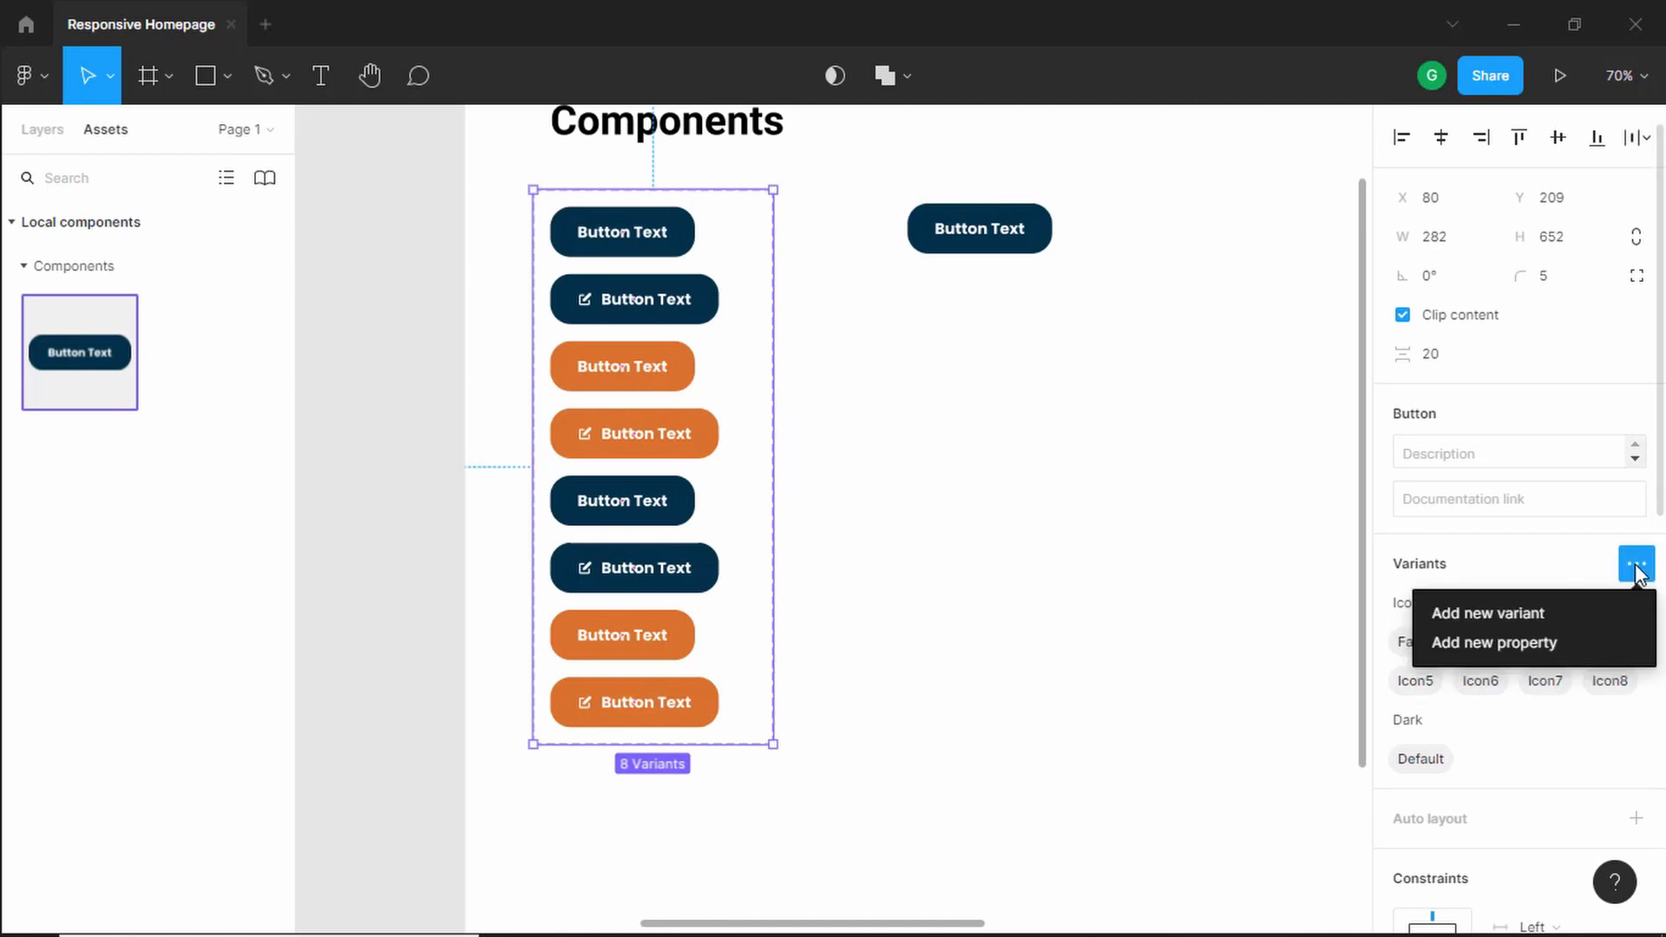
click(1549, 643)
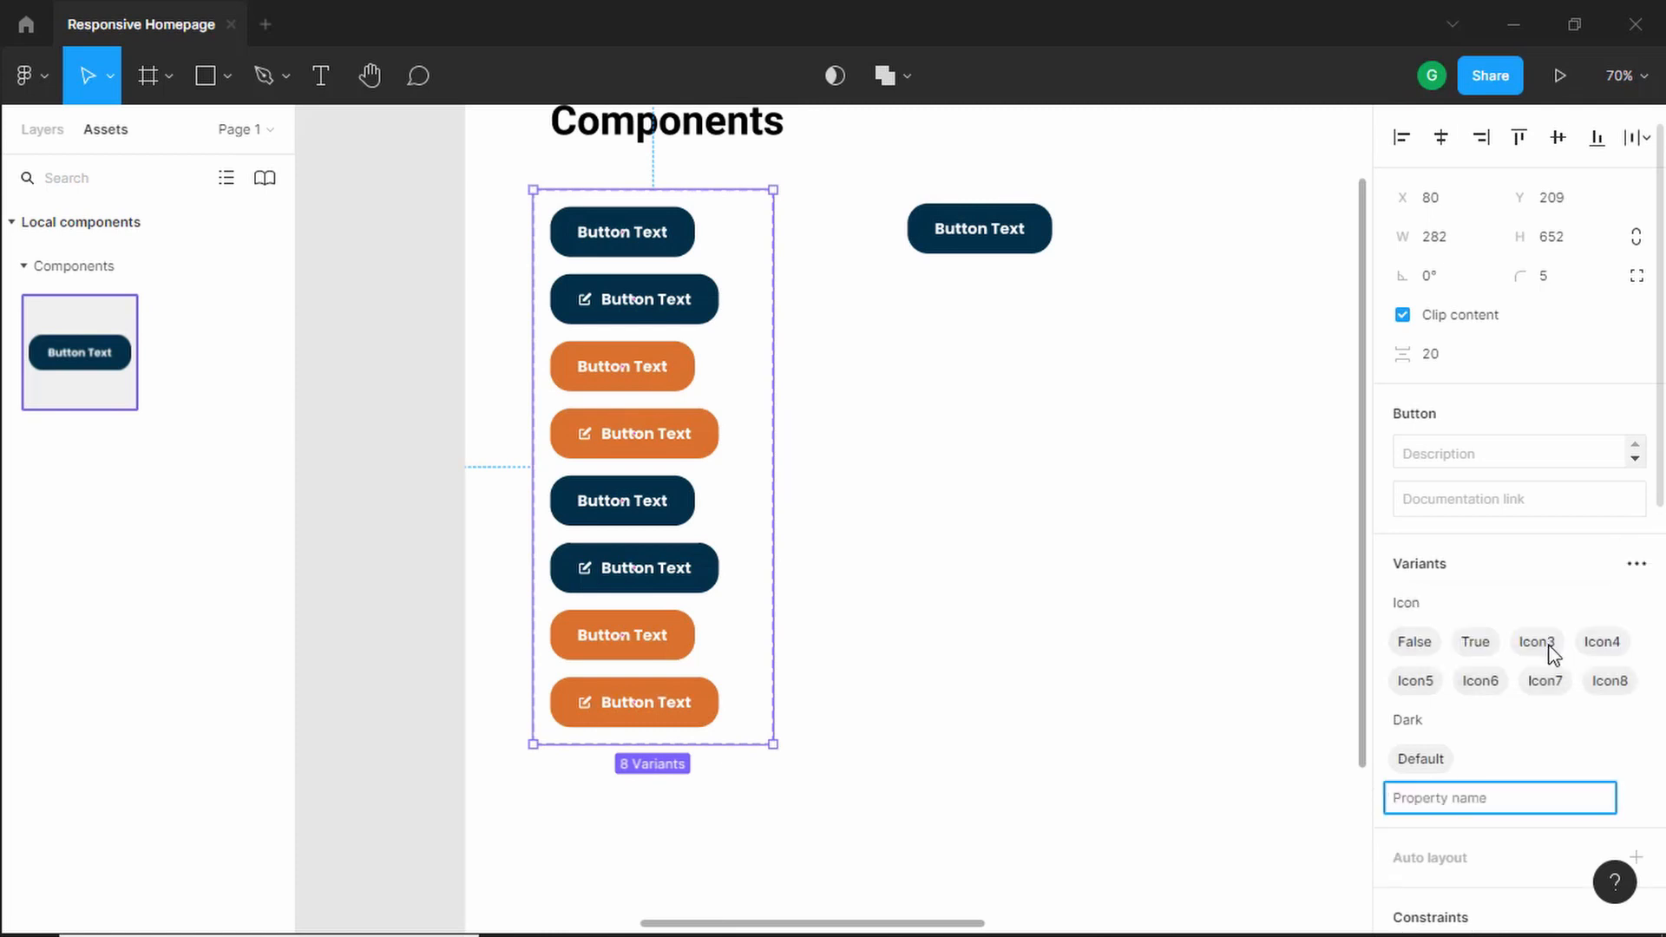
text(Platform)
key(Return)
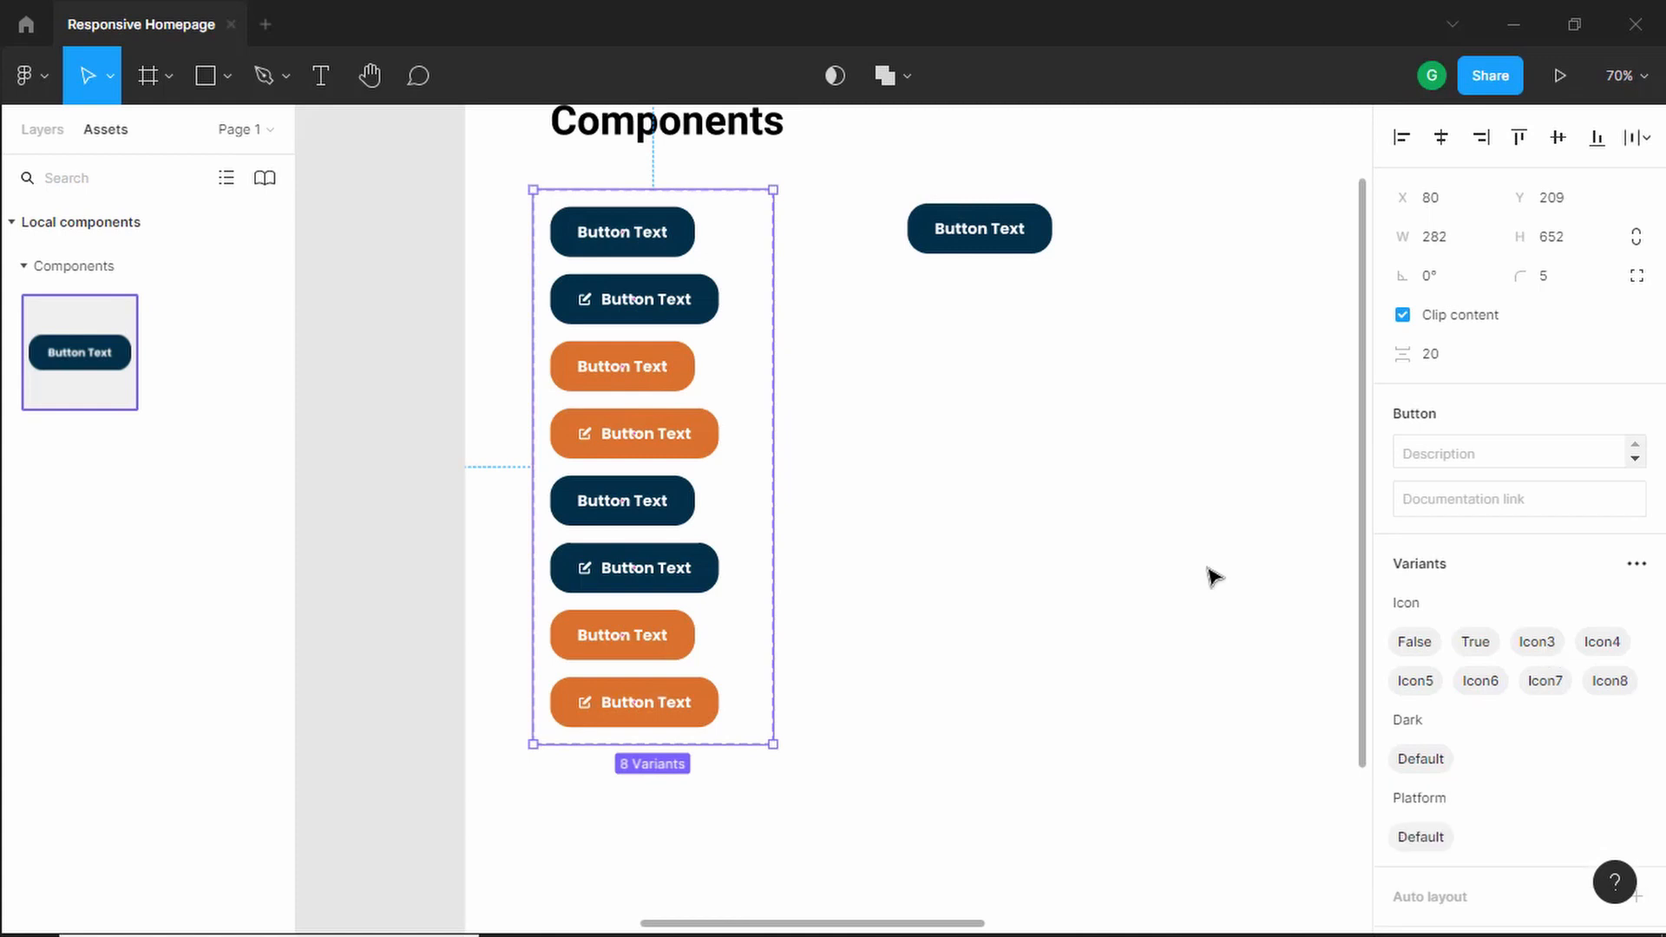
Step: Rename the default value of the Dark property as True and that of the Platform property as Desktop
double_click(1422, 837)
text(Des)
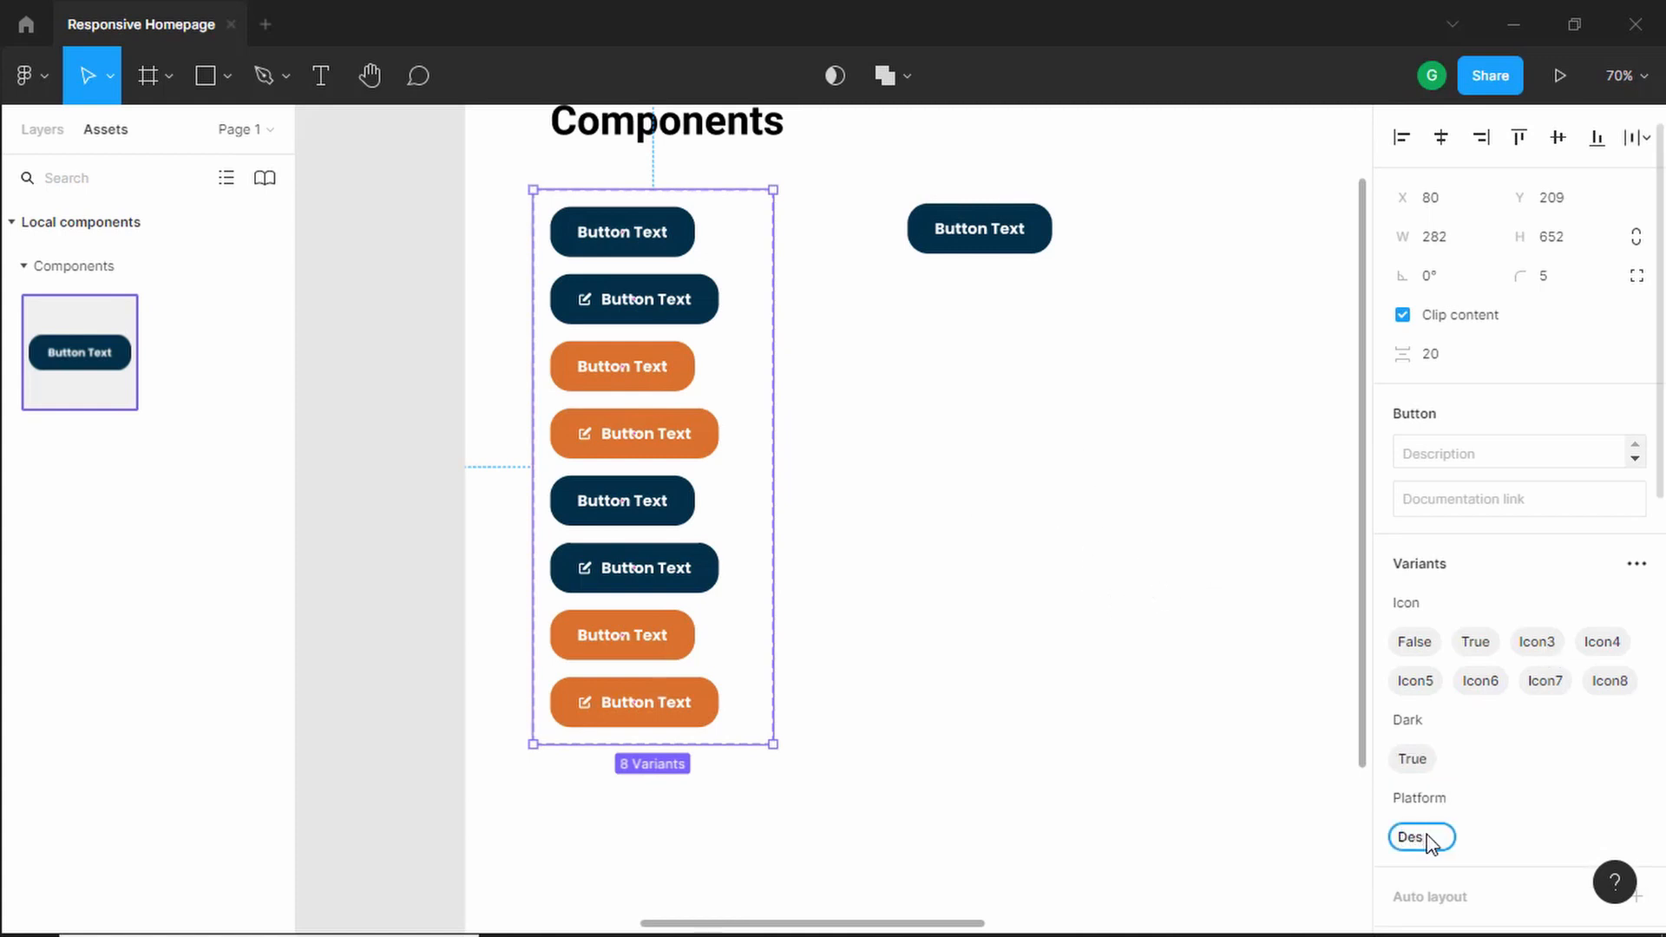
text(ktop)
key(Return)
Step: Review the first two variants' properties and set both Icon and Dark to False for the first plain orange variant
scroll(818, 353, up, 5)
scroll(802, 323, down, 2)
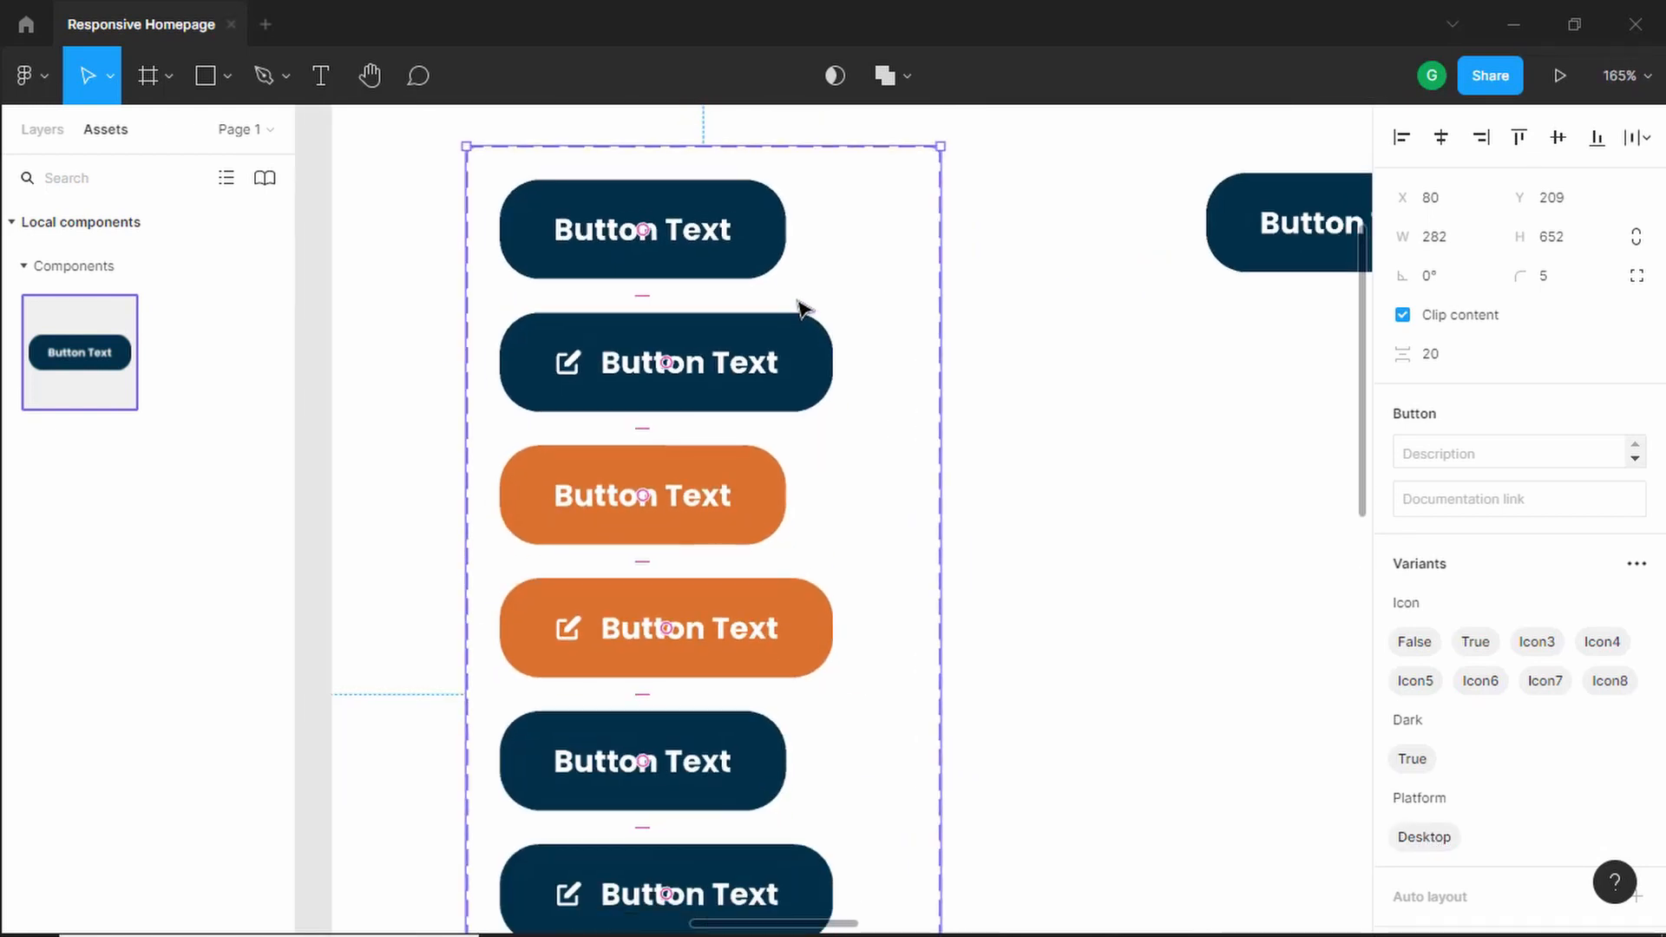
click(701, 228)
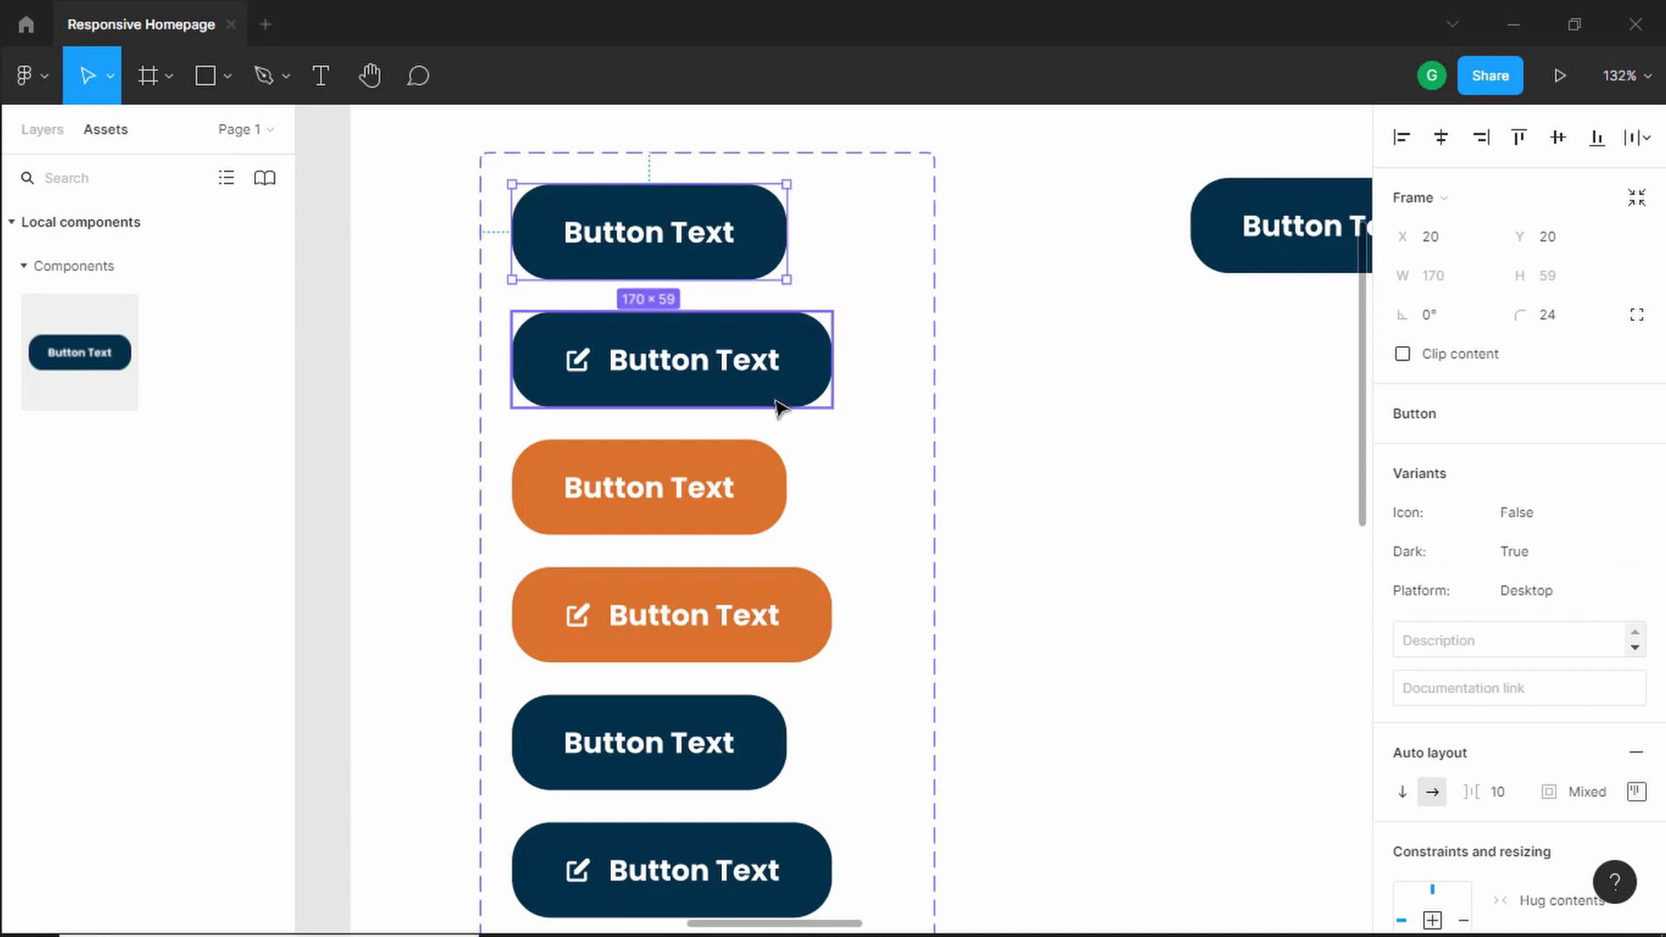
click(751, 348)
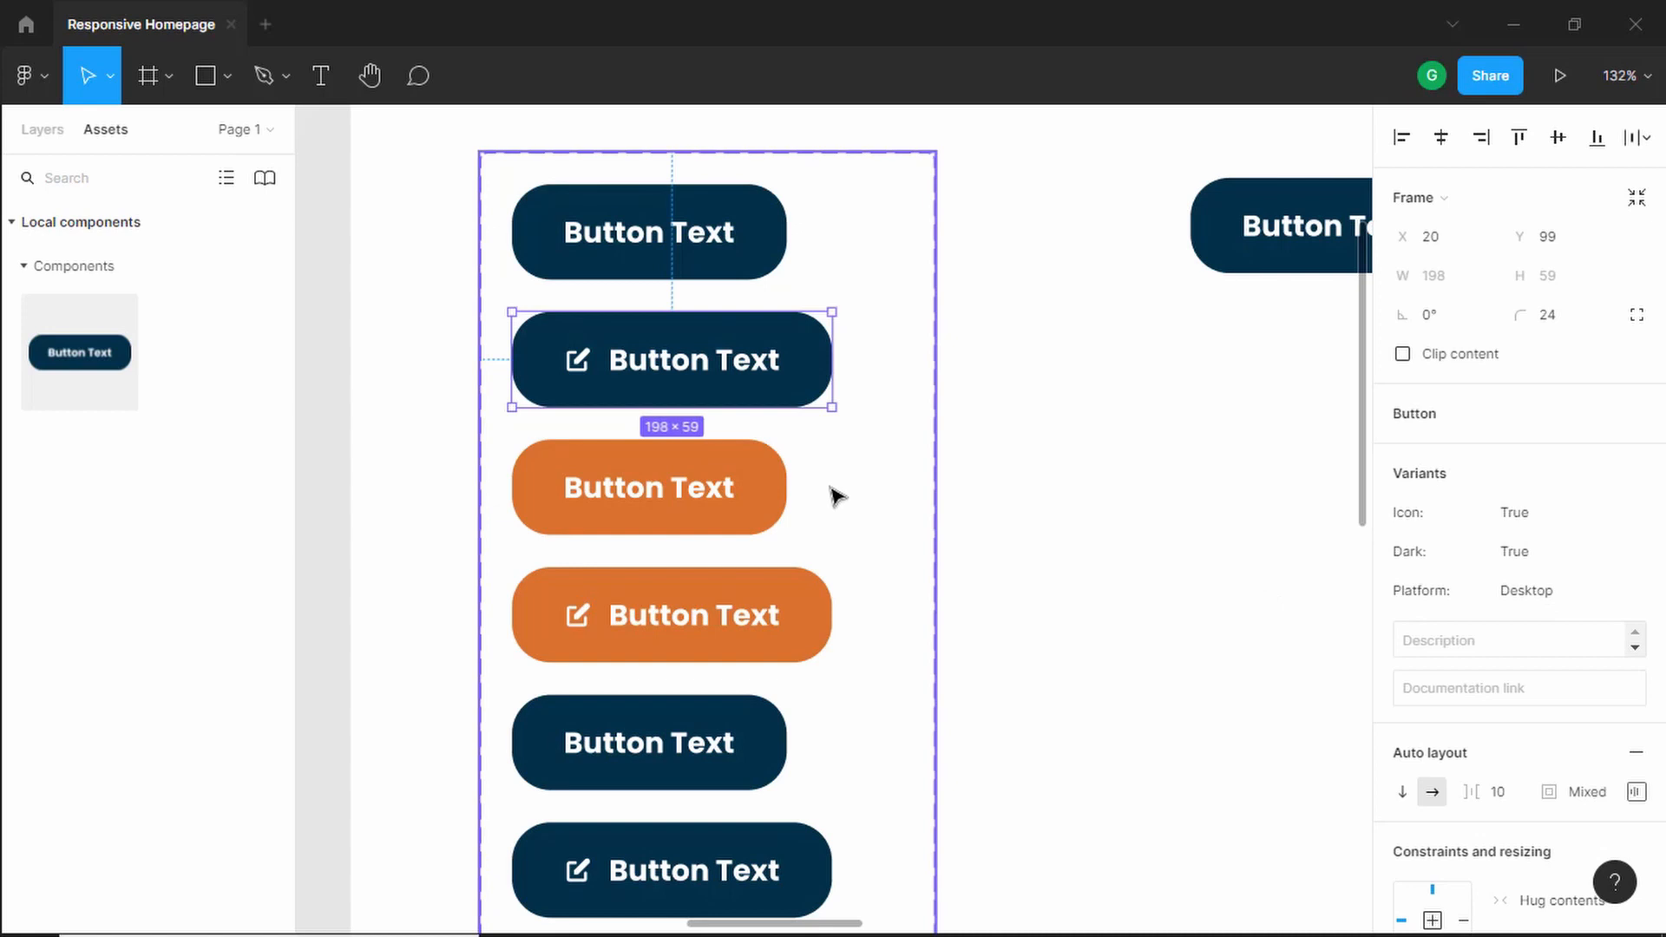
scroll(835, 496, down, 1)
click(755, 431)
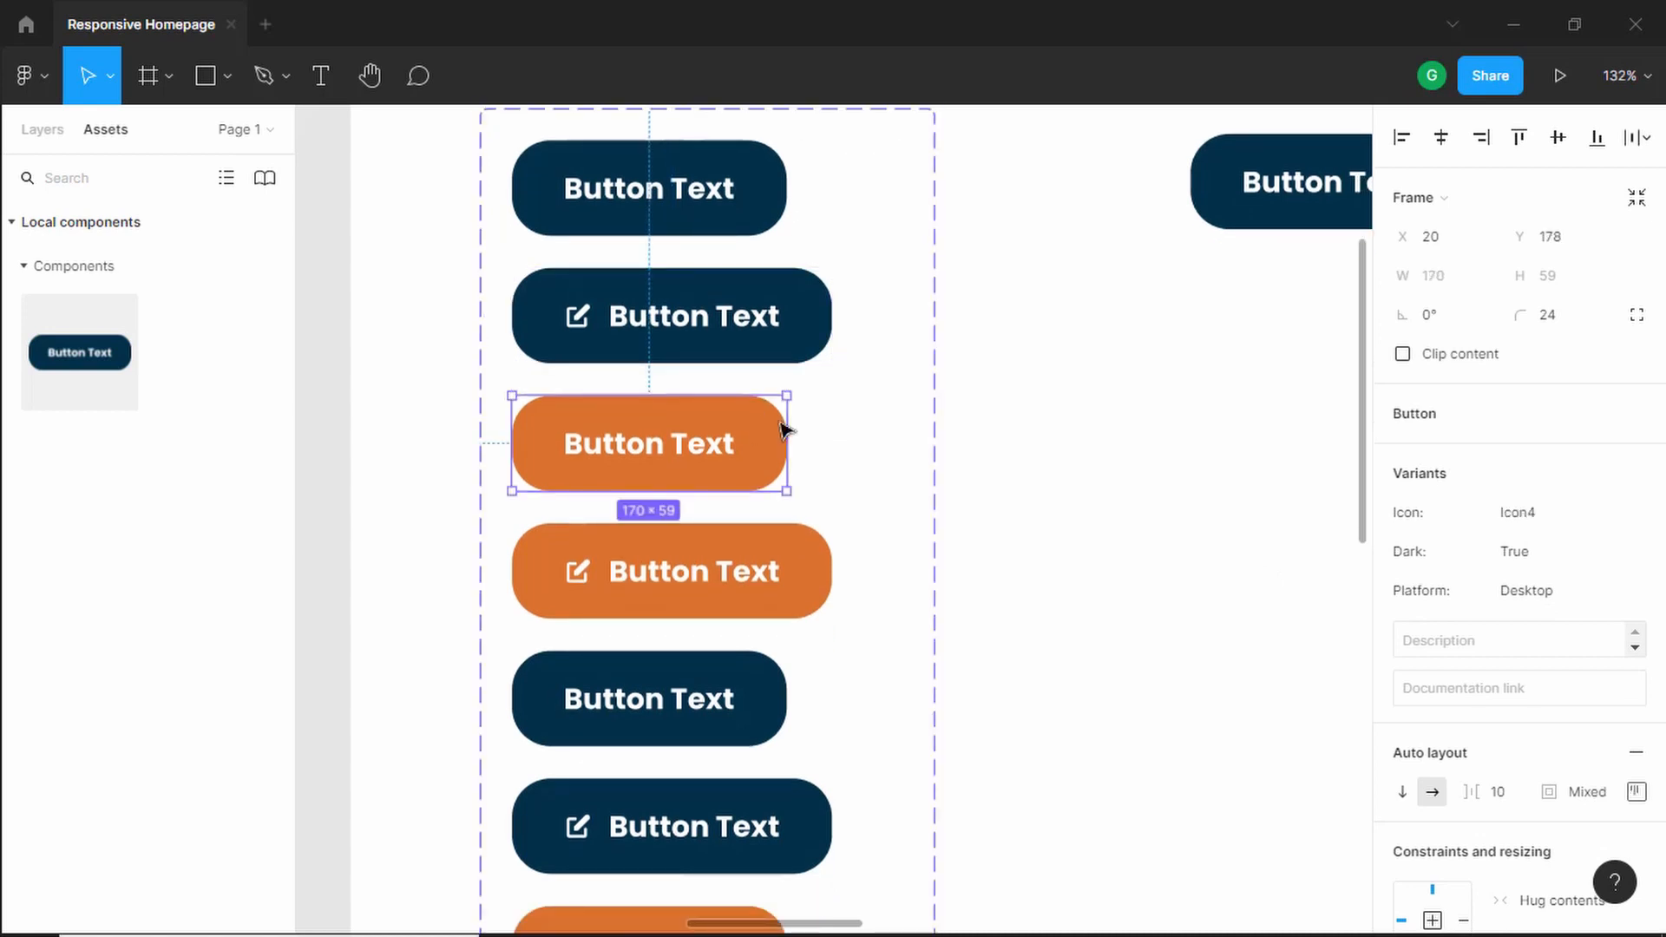
click(1563, 518)
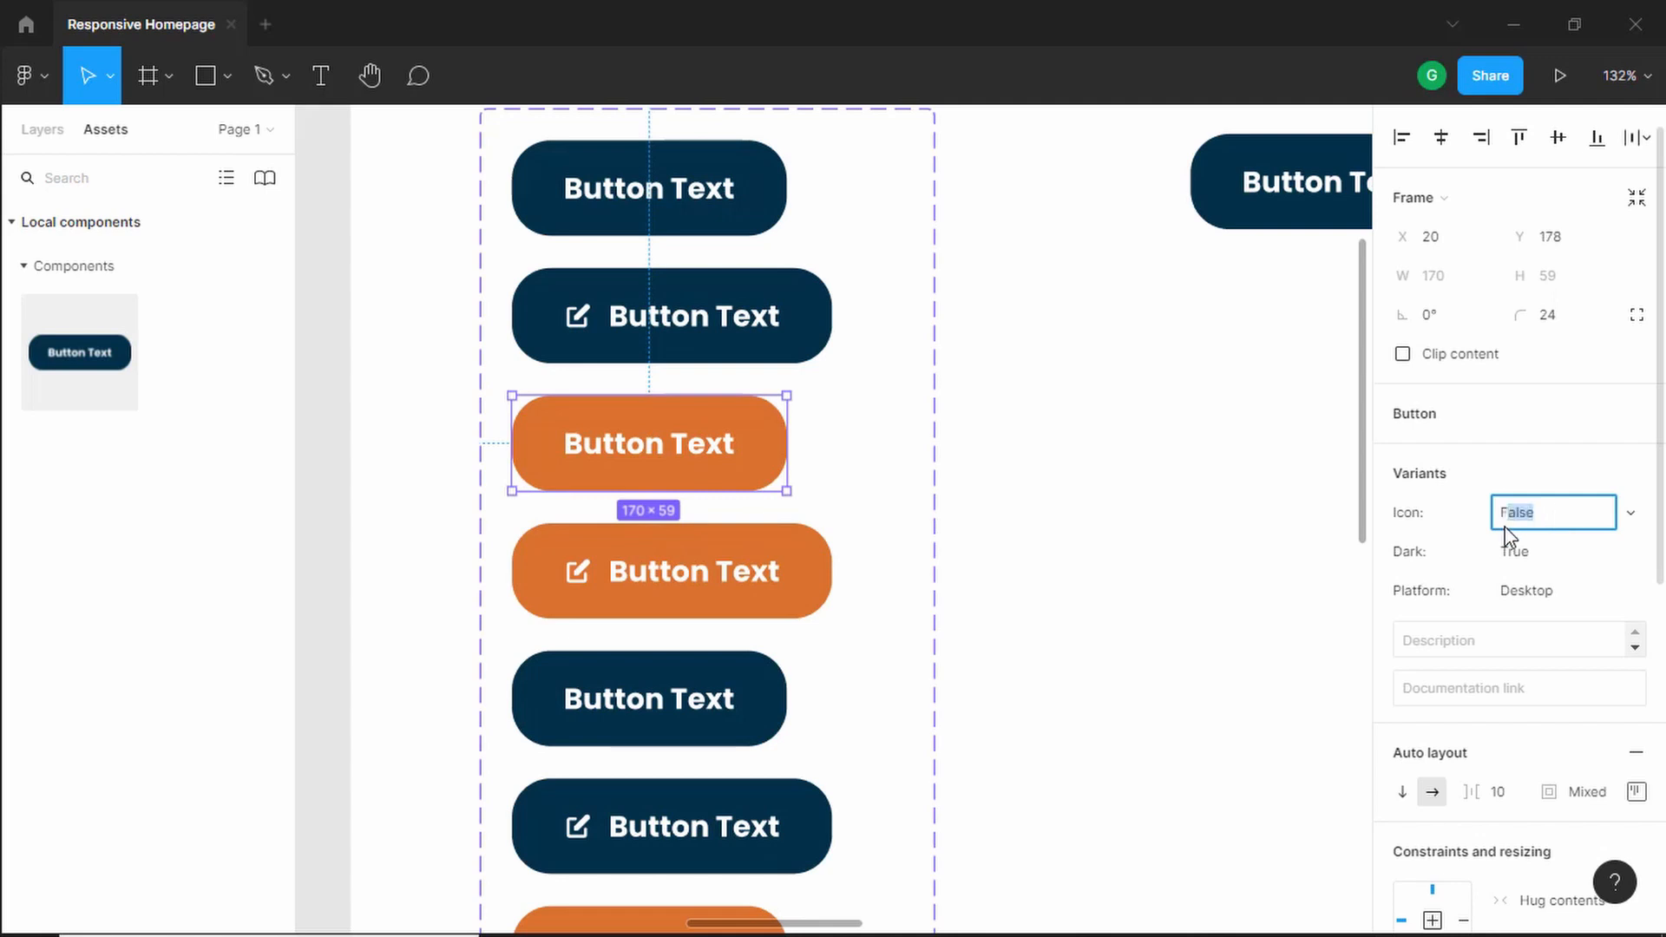
key(Tab)
text(F)
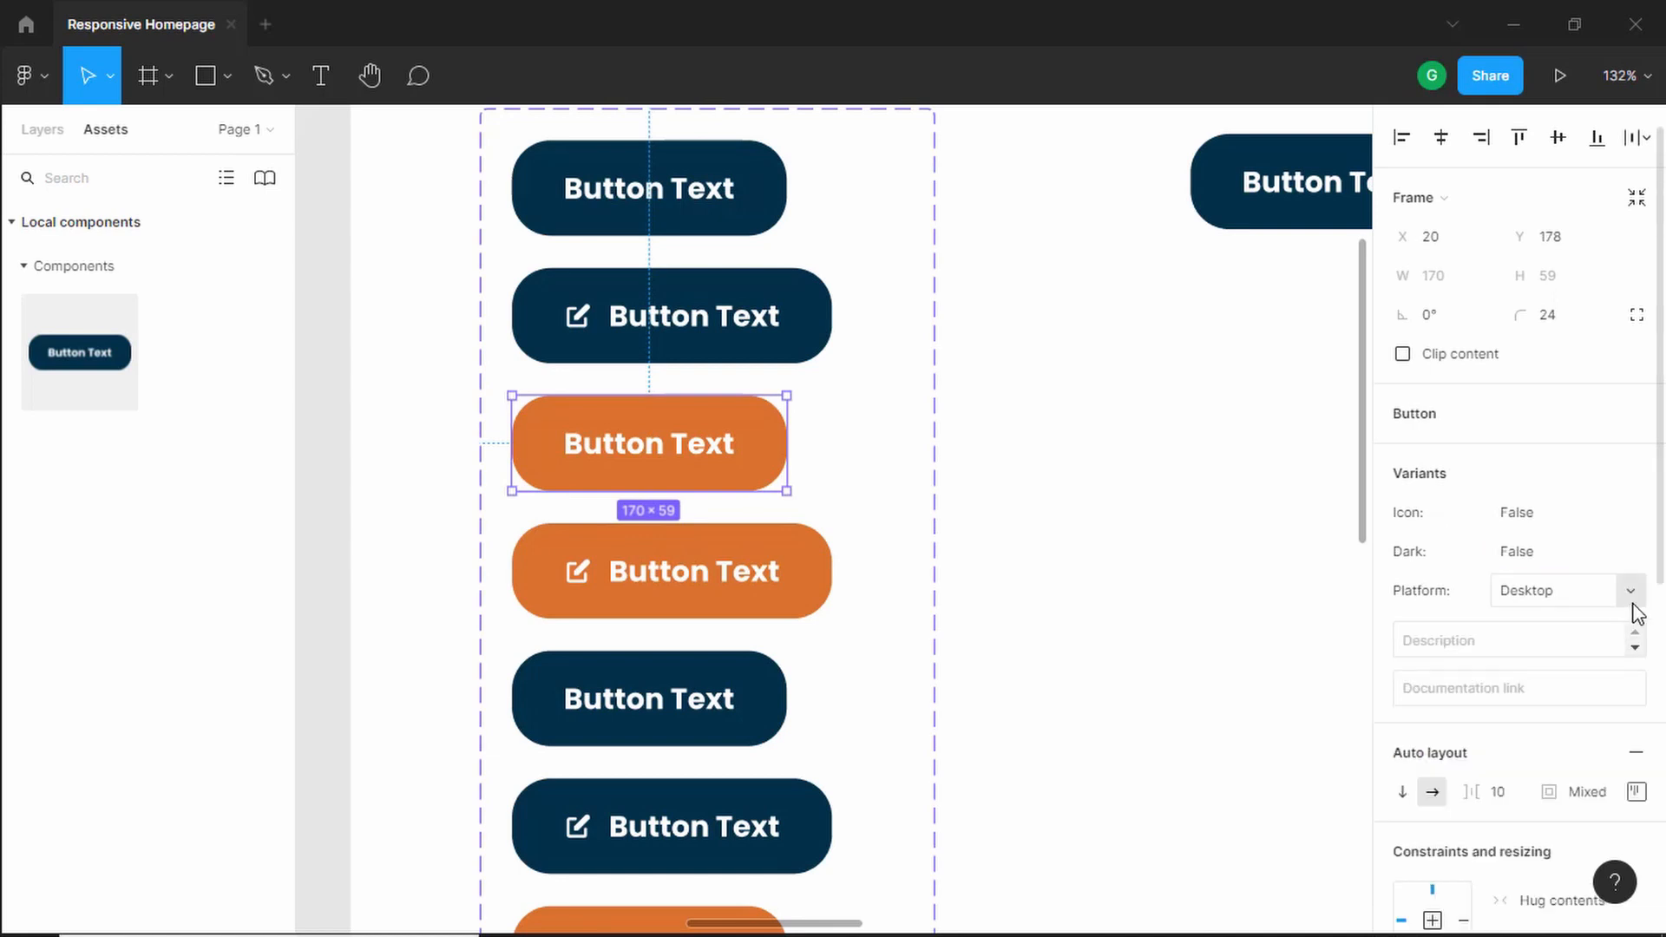
Step: Set Icon to True and Dark to False for the first orange variant with an icon
click(757, 569)
click(1580, 517)
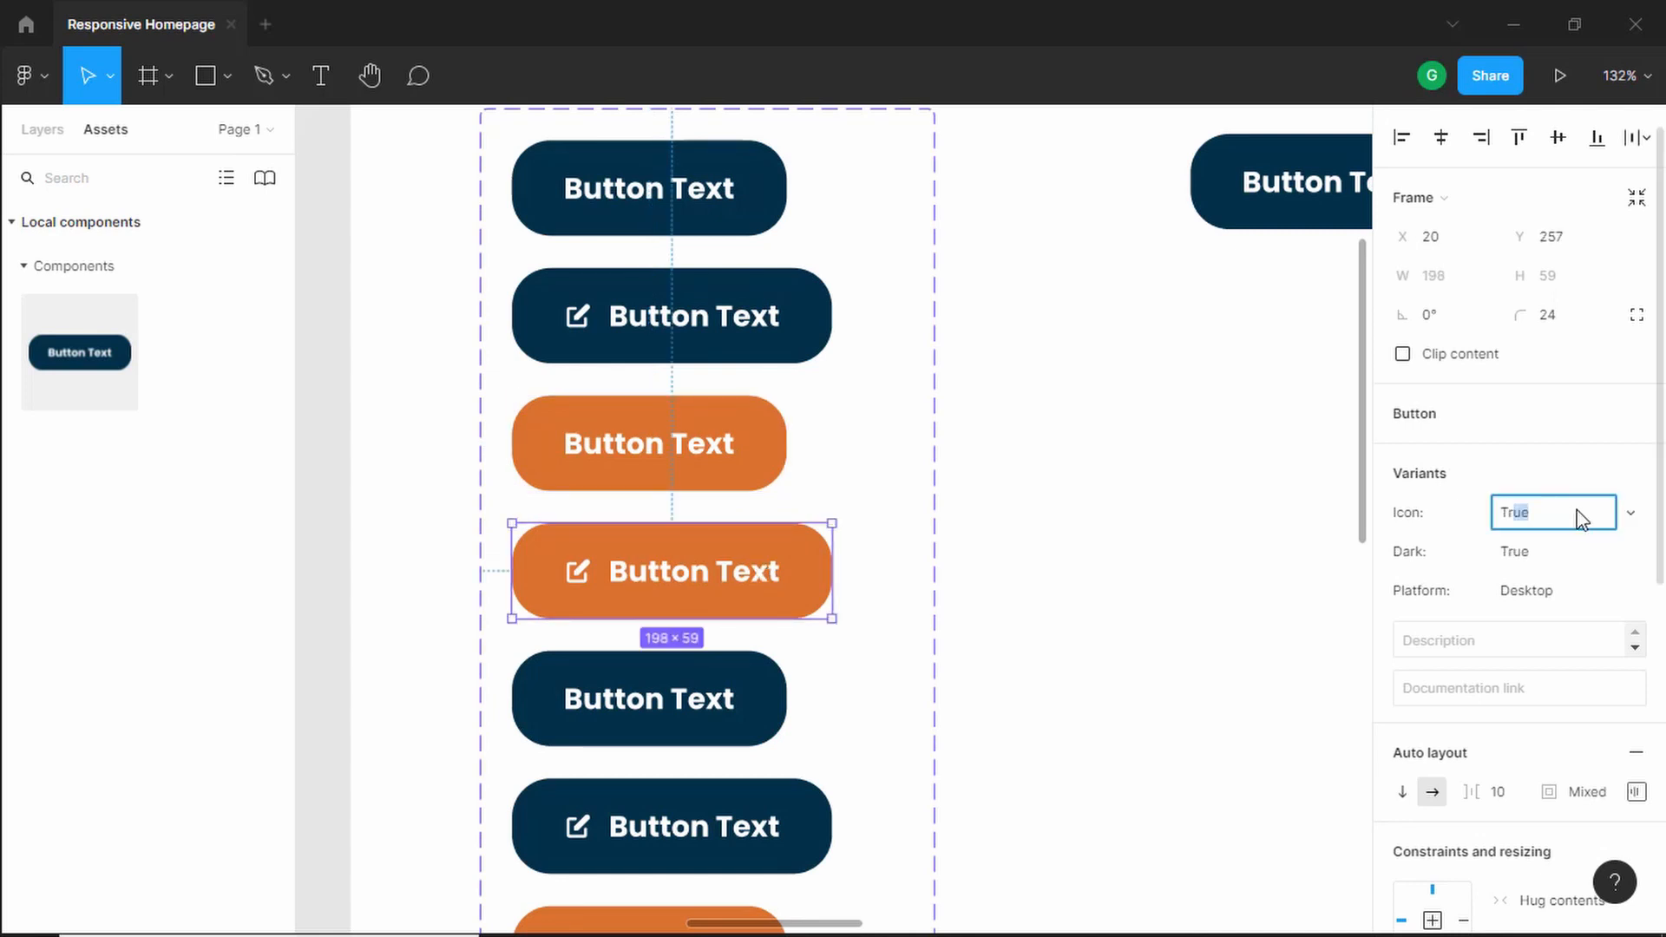
key(Return)
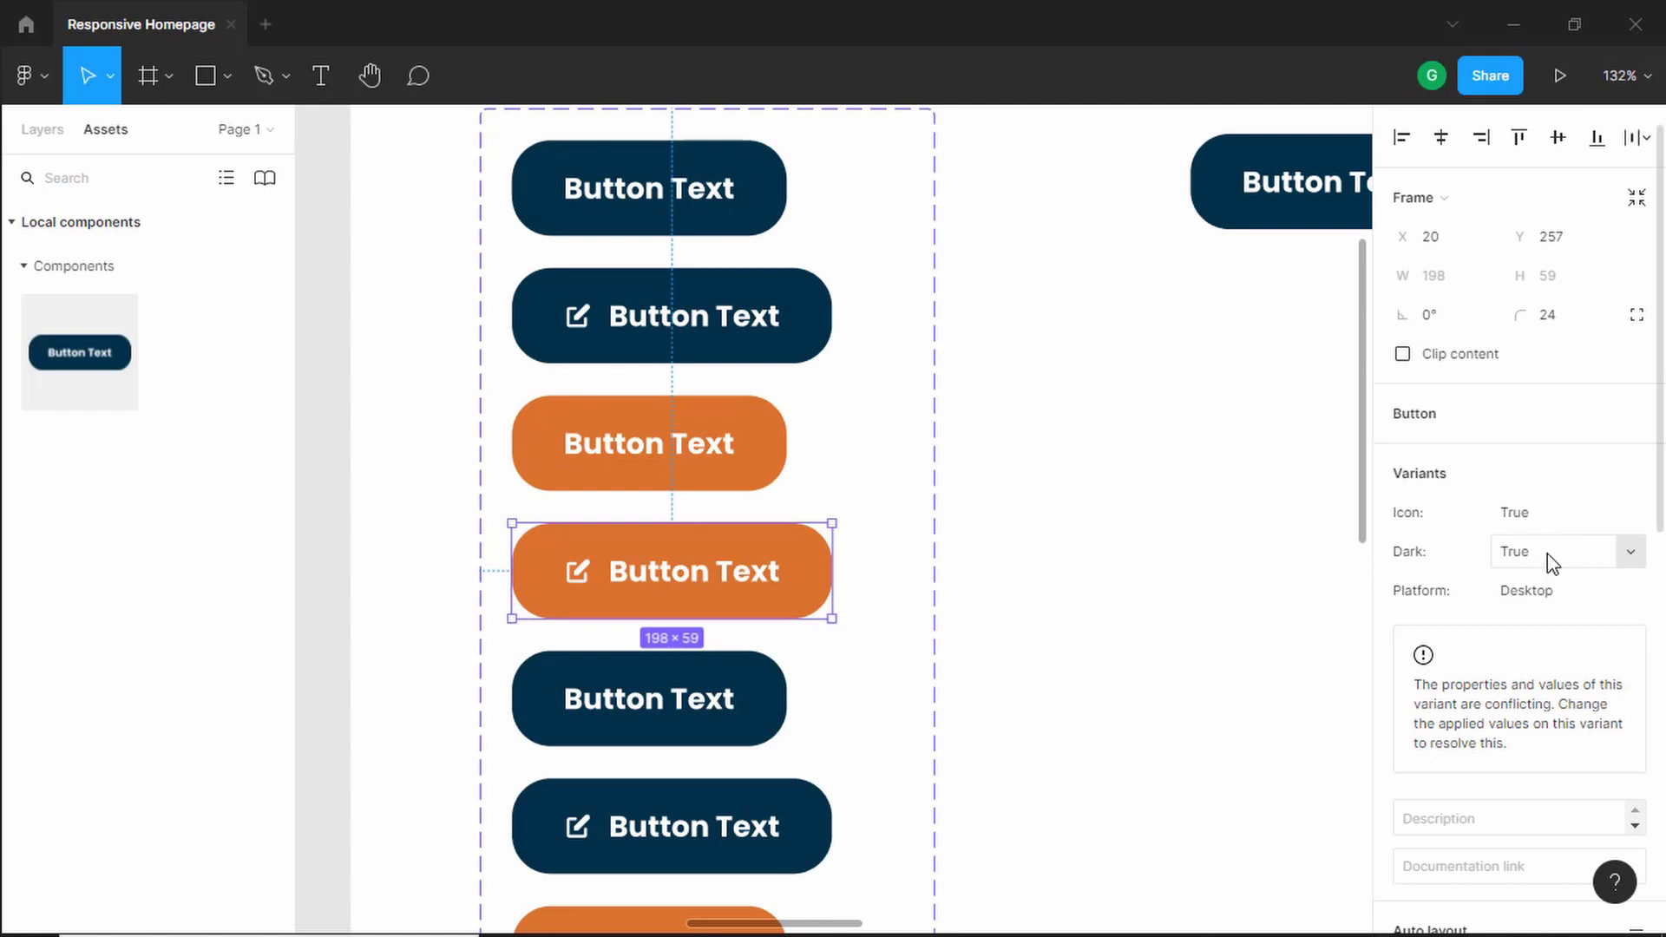
click(1552, 563)
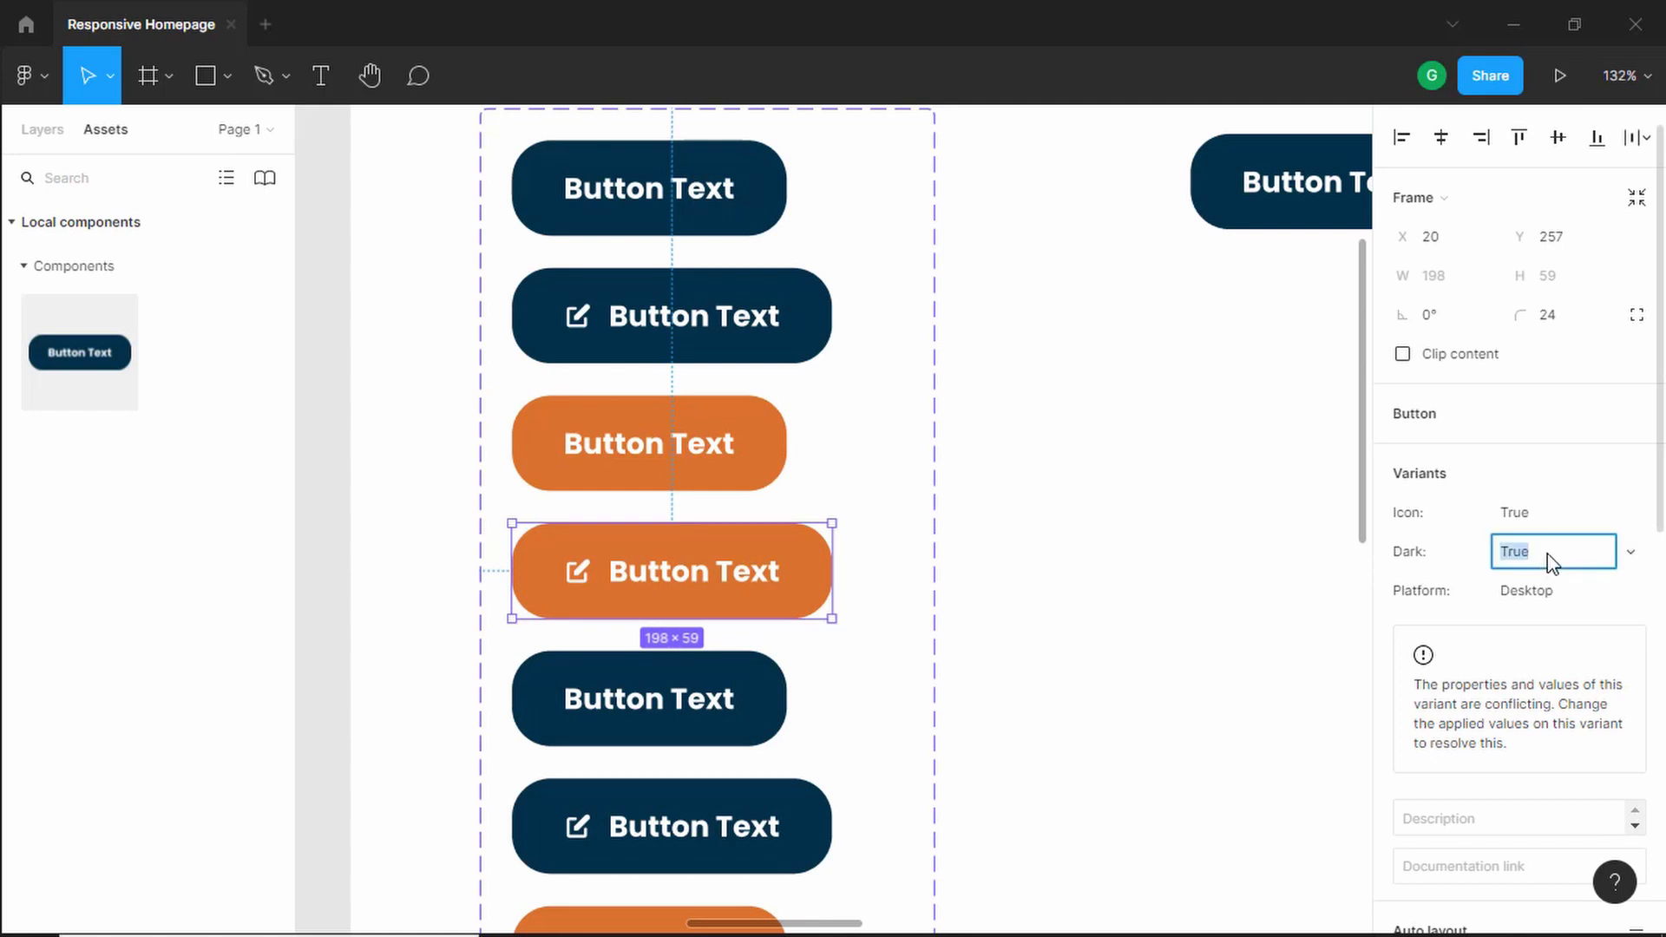
text(False)
key(Return)
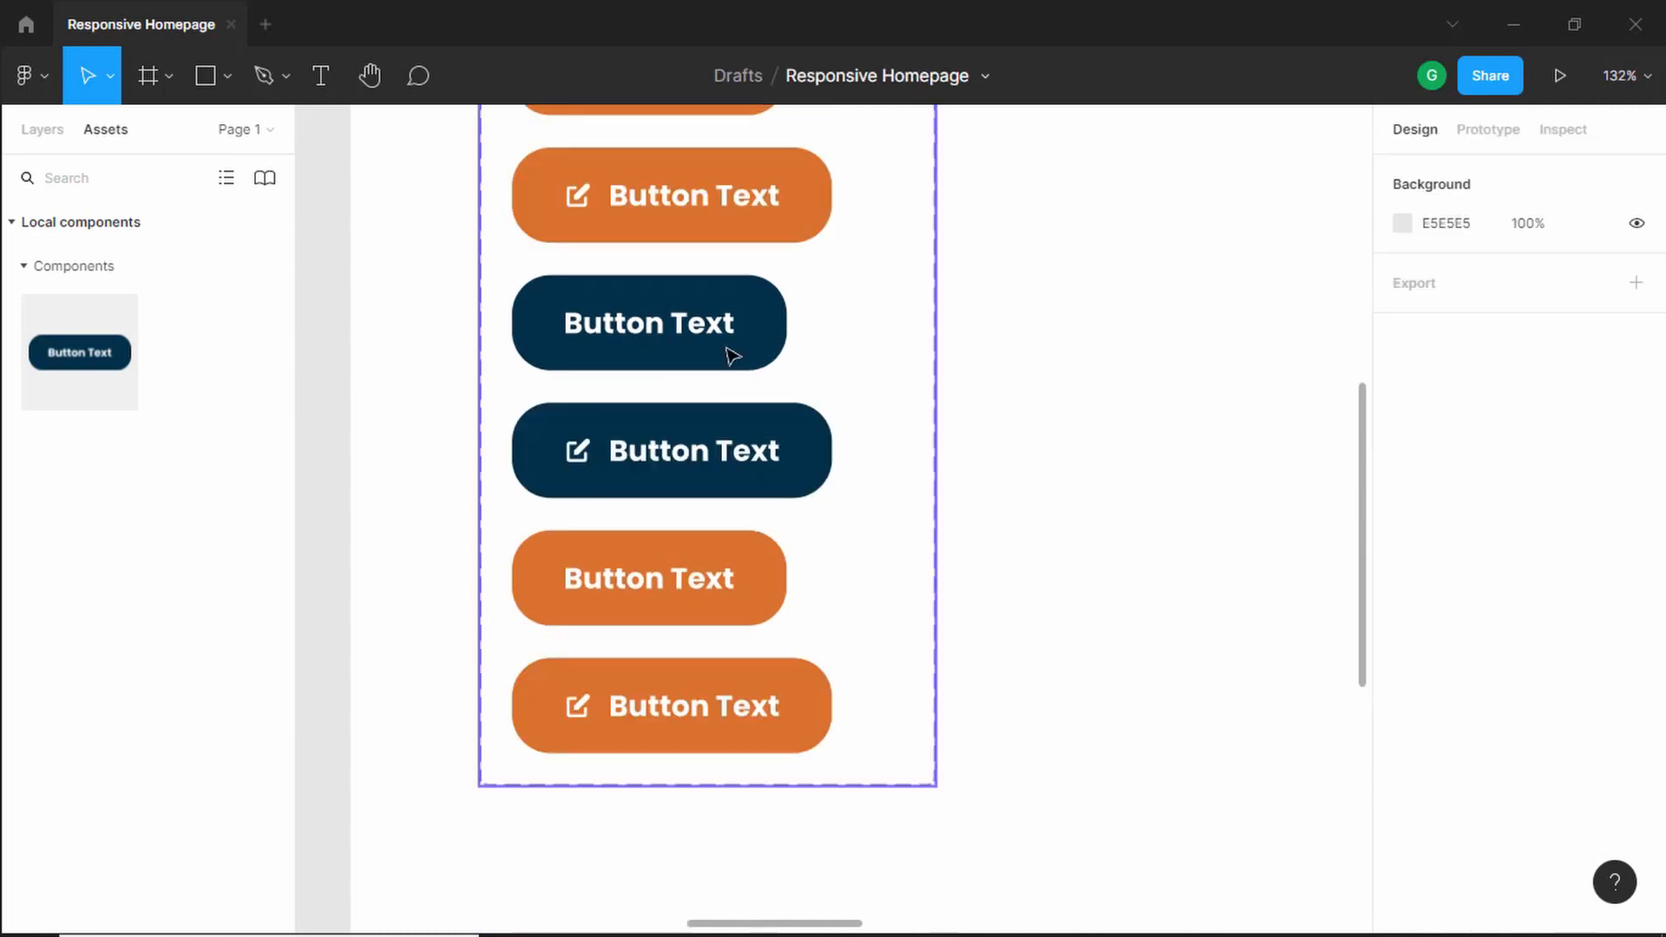
Step: Set the label text size of the second plain dark blue button variant to 16
click(739, 338)
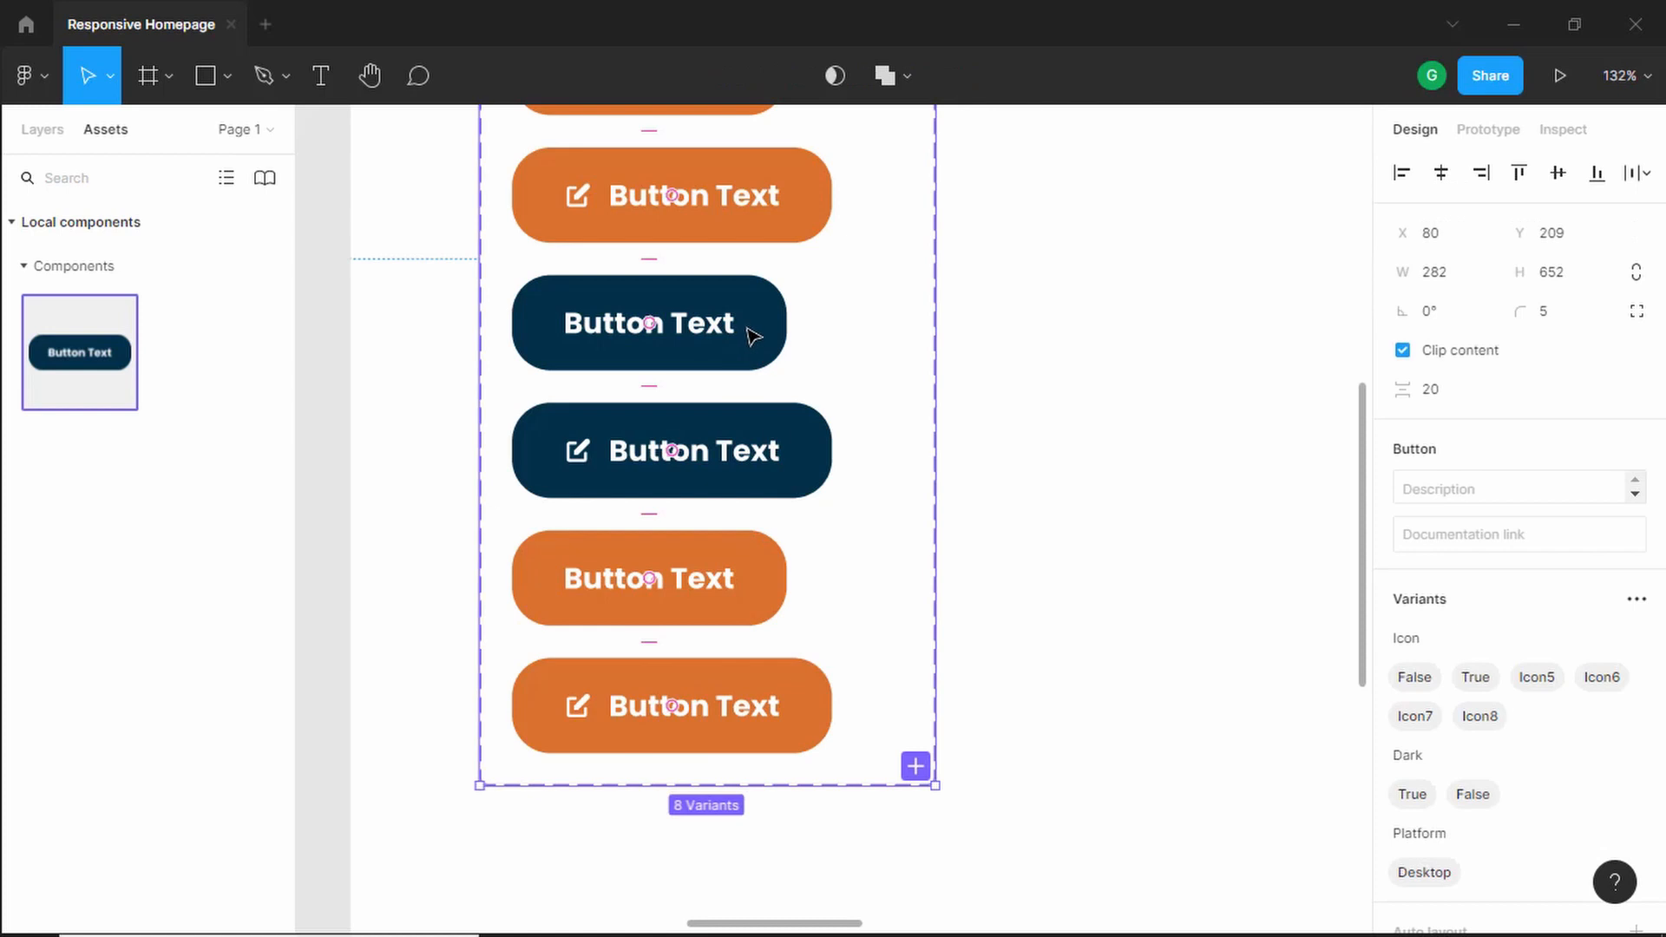
click(716, 328)
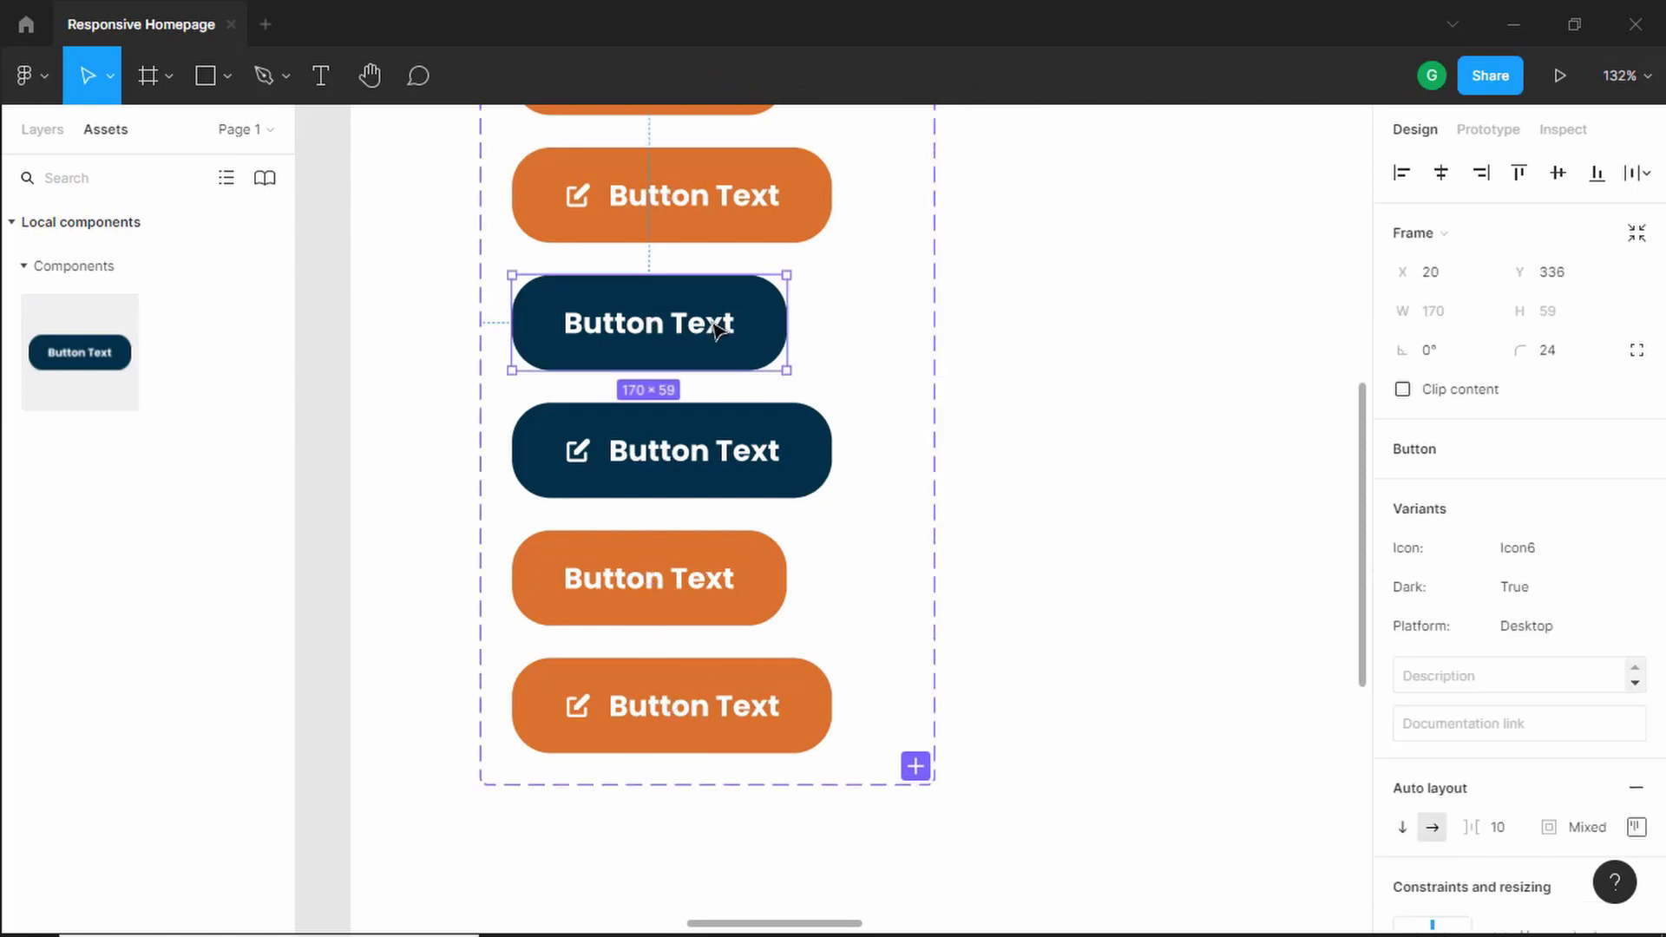
double_click(717, 327)
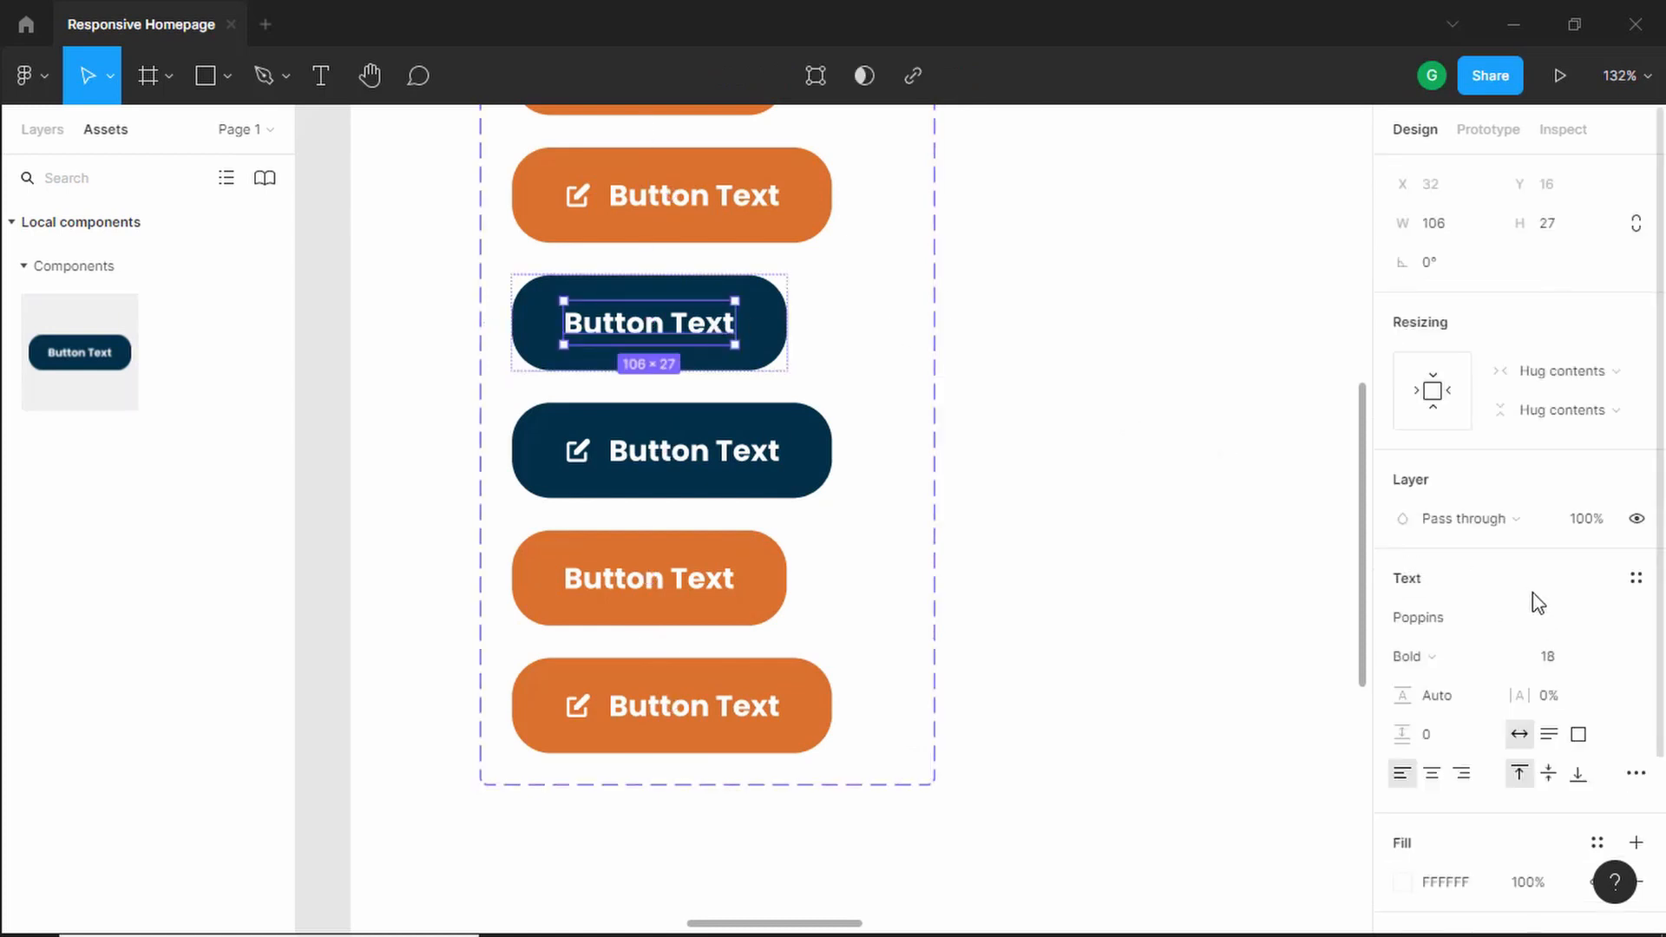
click(1563, 664)
text(16)
key(Return)
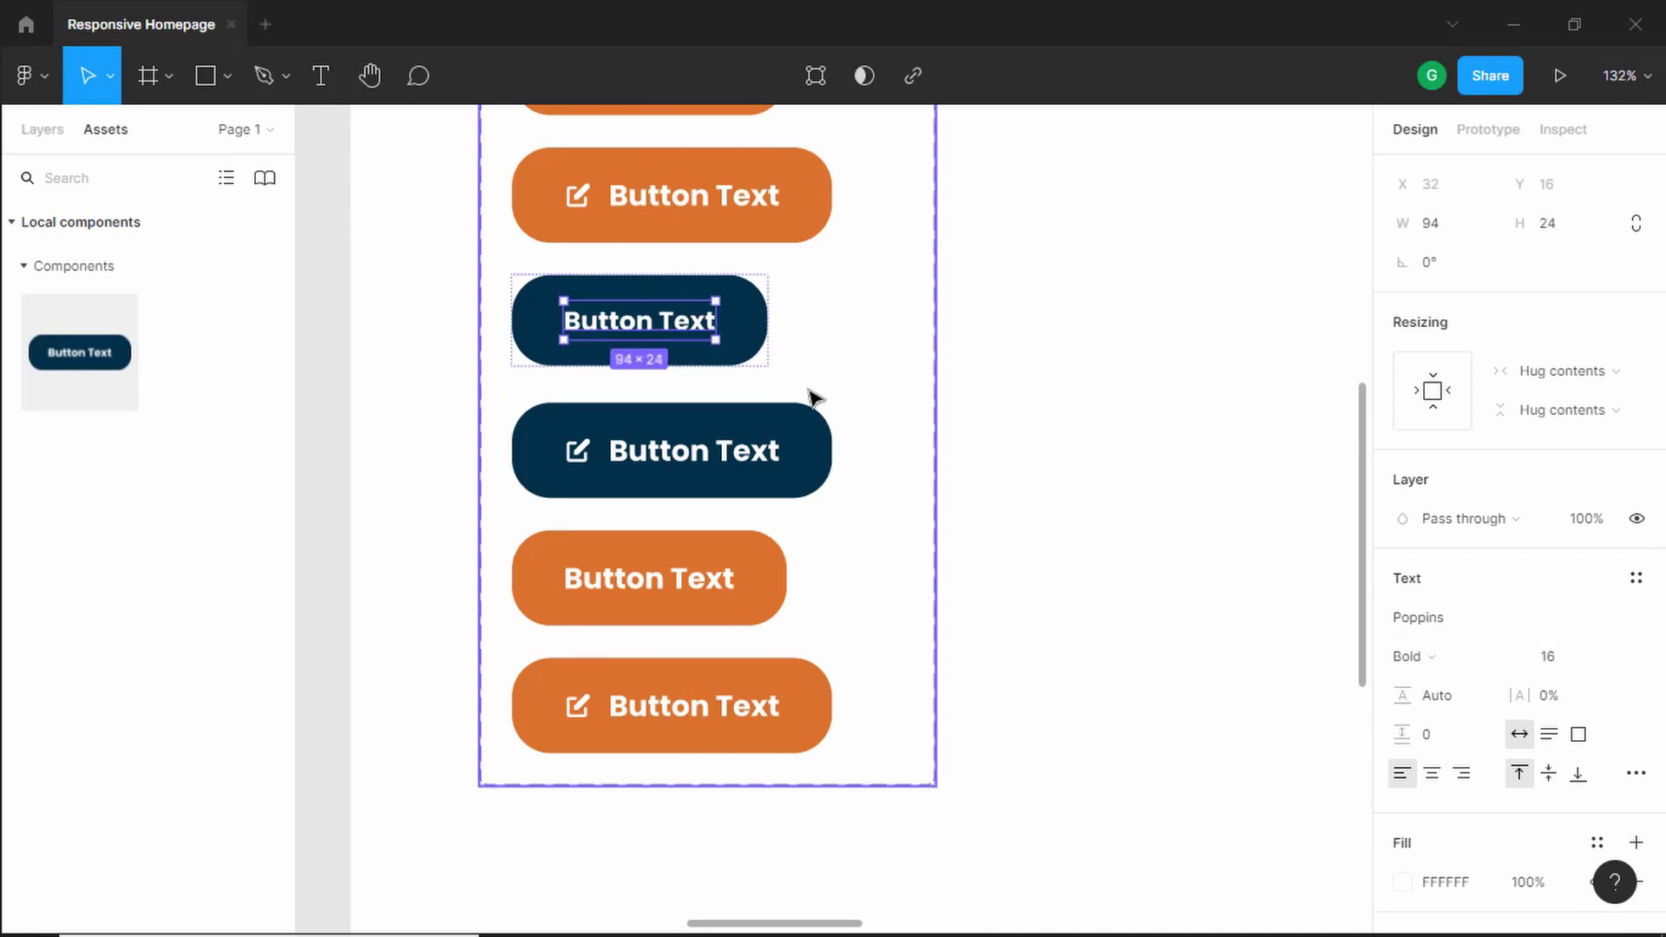
Step: Set the top and bottom auto layout padding of the second plain dark blue variant to 12
click(744, 337)
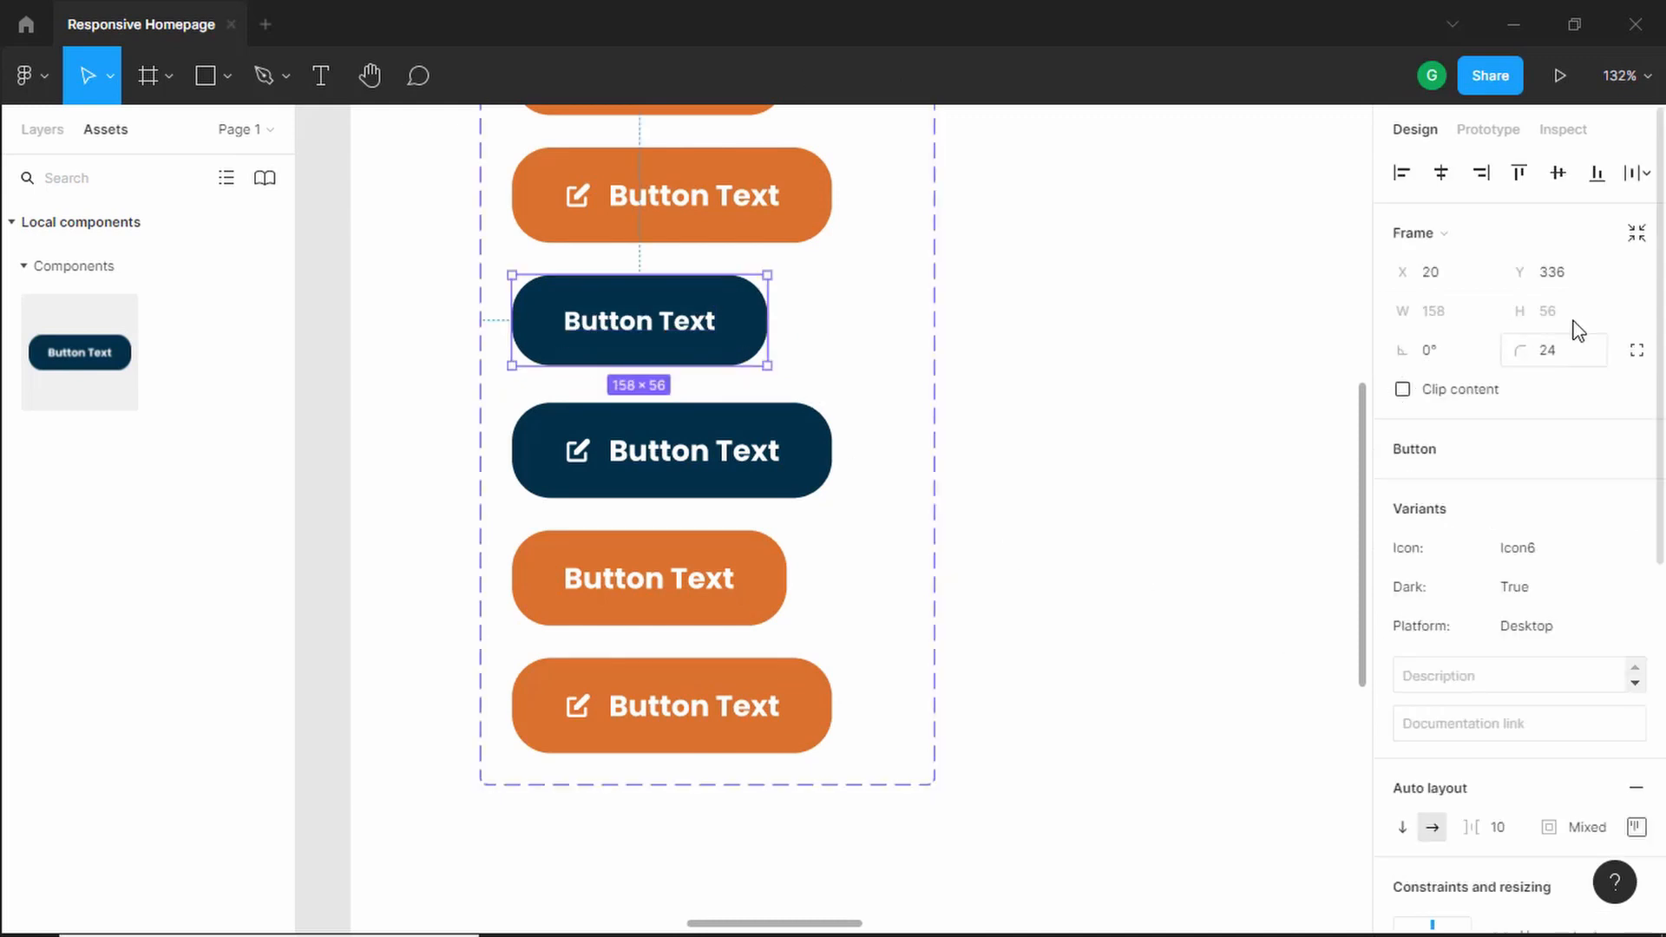
scroll(1652, 573, down, 4)
click(1636, 323)
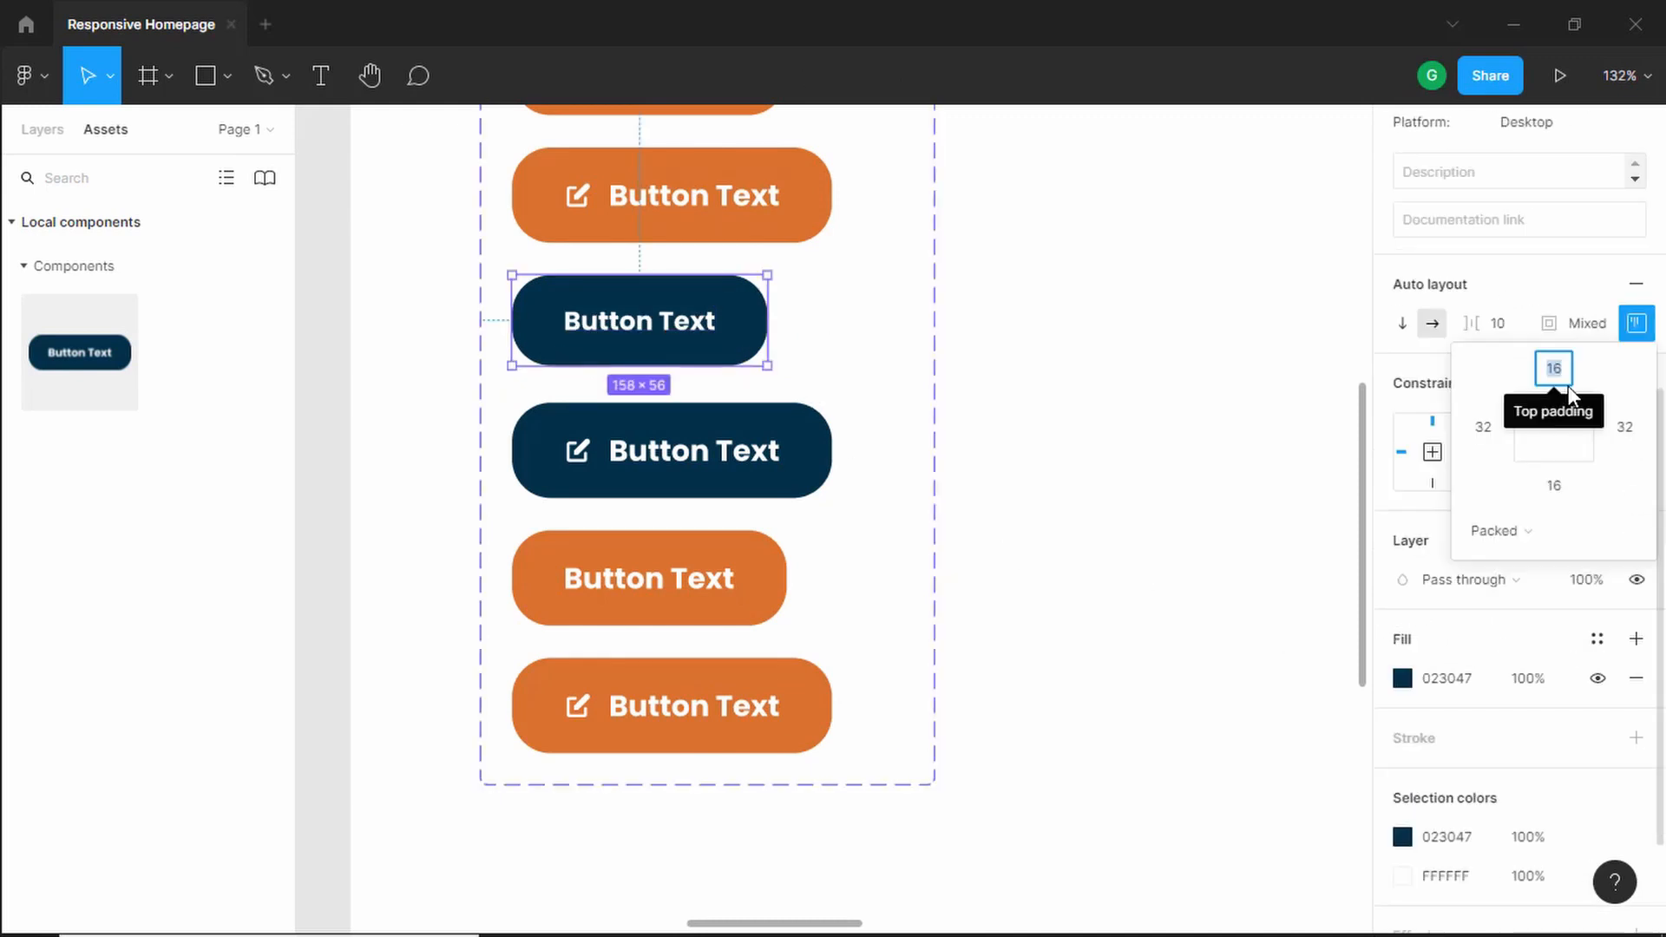
text(121)
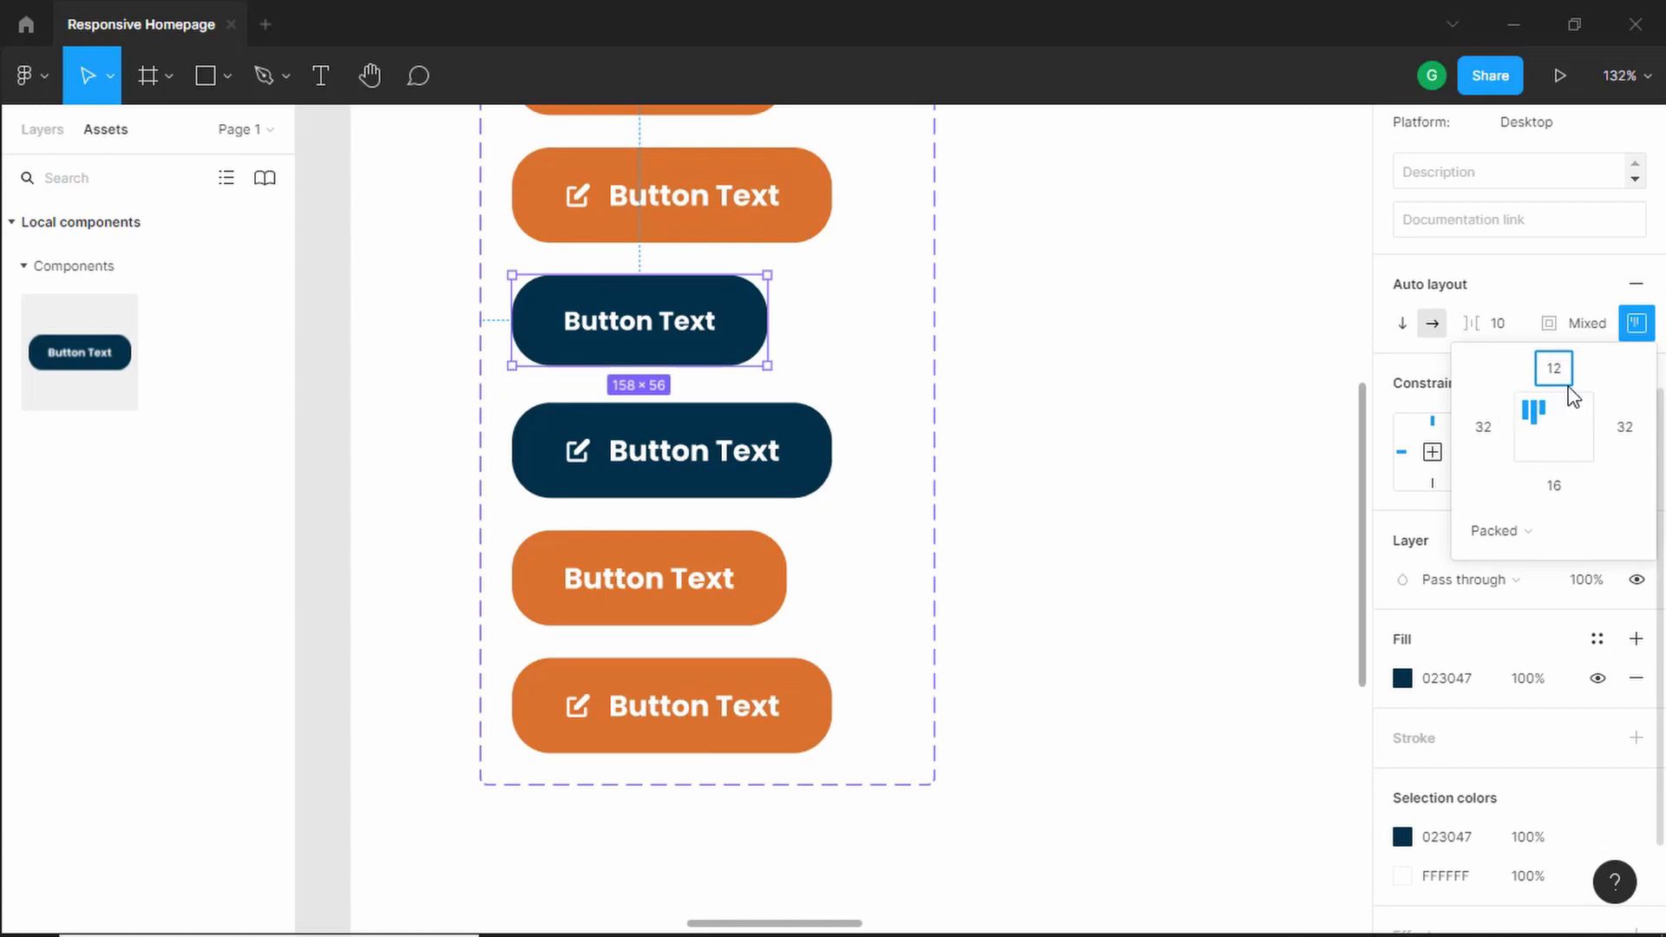
key(Tab)
text(12)
key(Return)
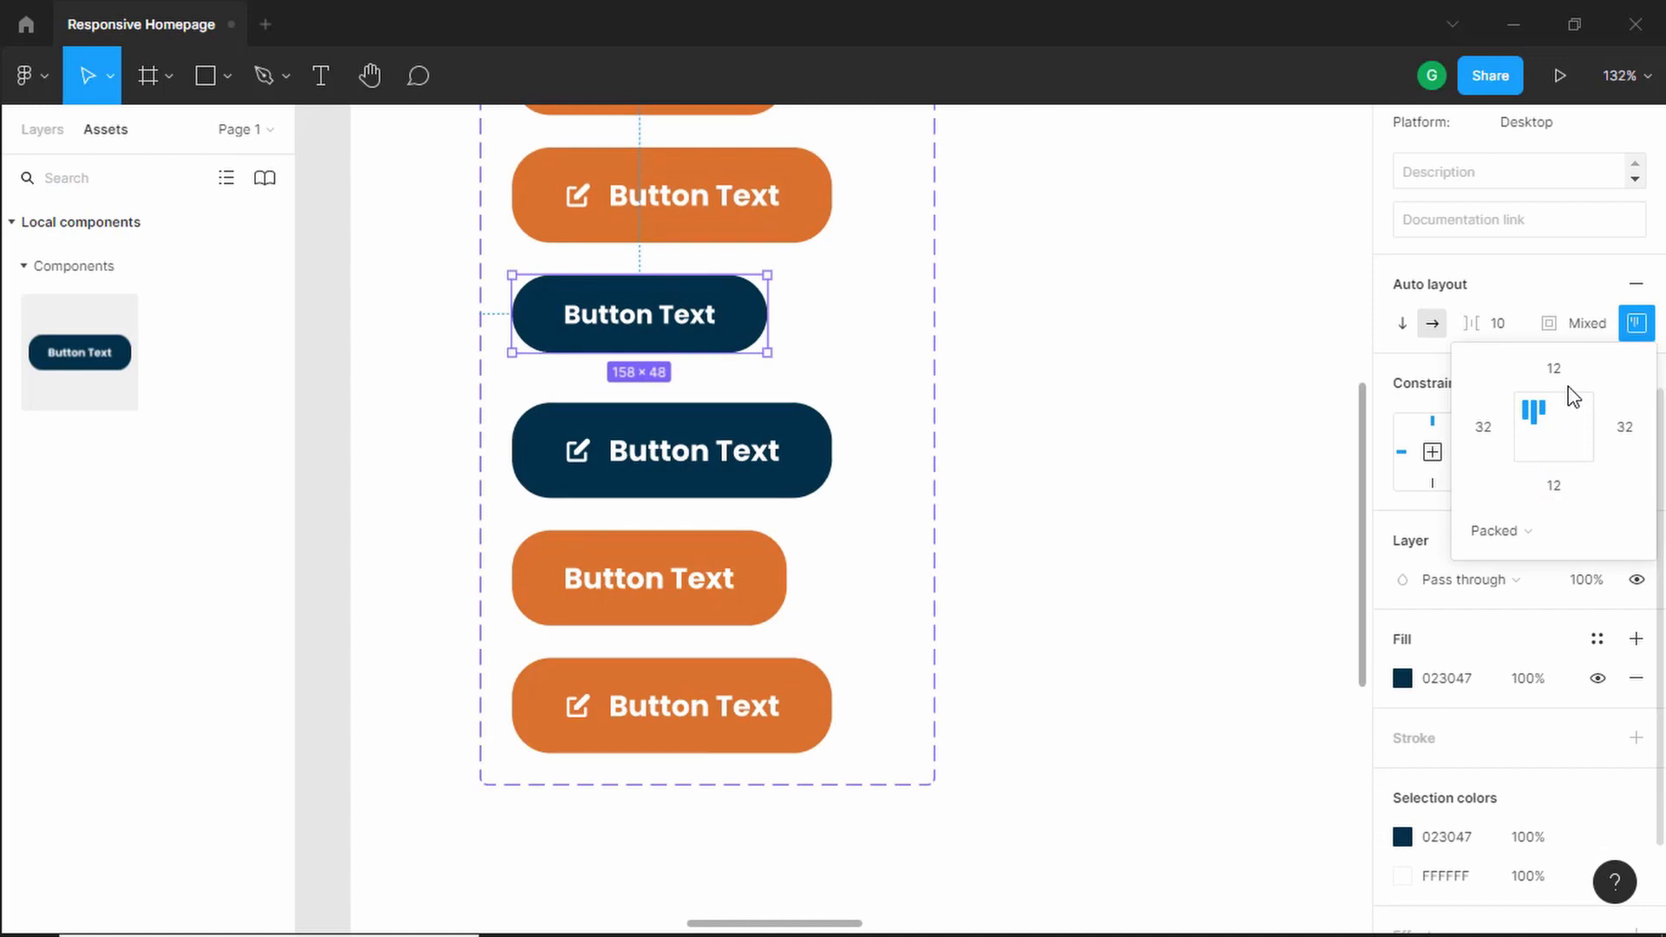
Step: Set the vertical padding to 12 and the label text size to 16 for the second dark blue variant with an icon
click(775, 452)
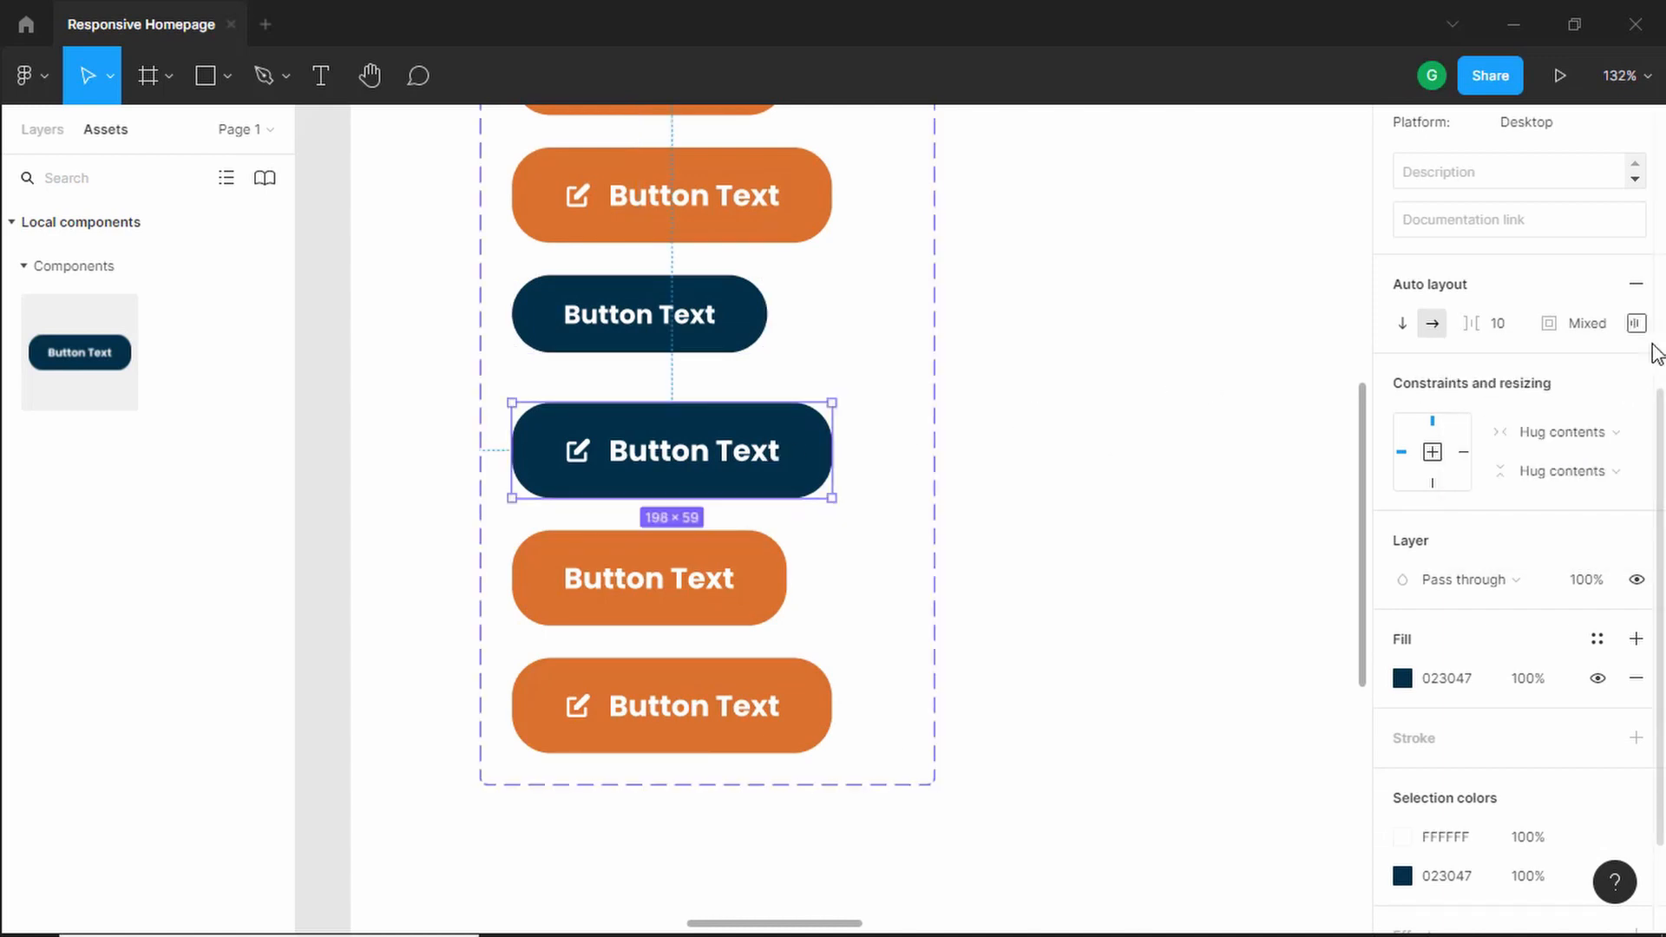
click(1637, 323)
text(8)
key(Return)
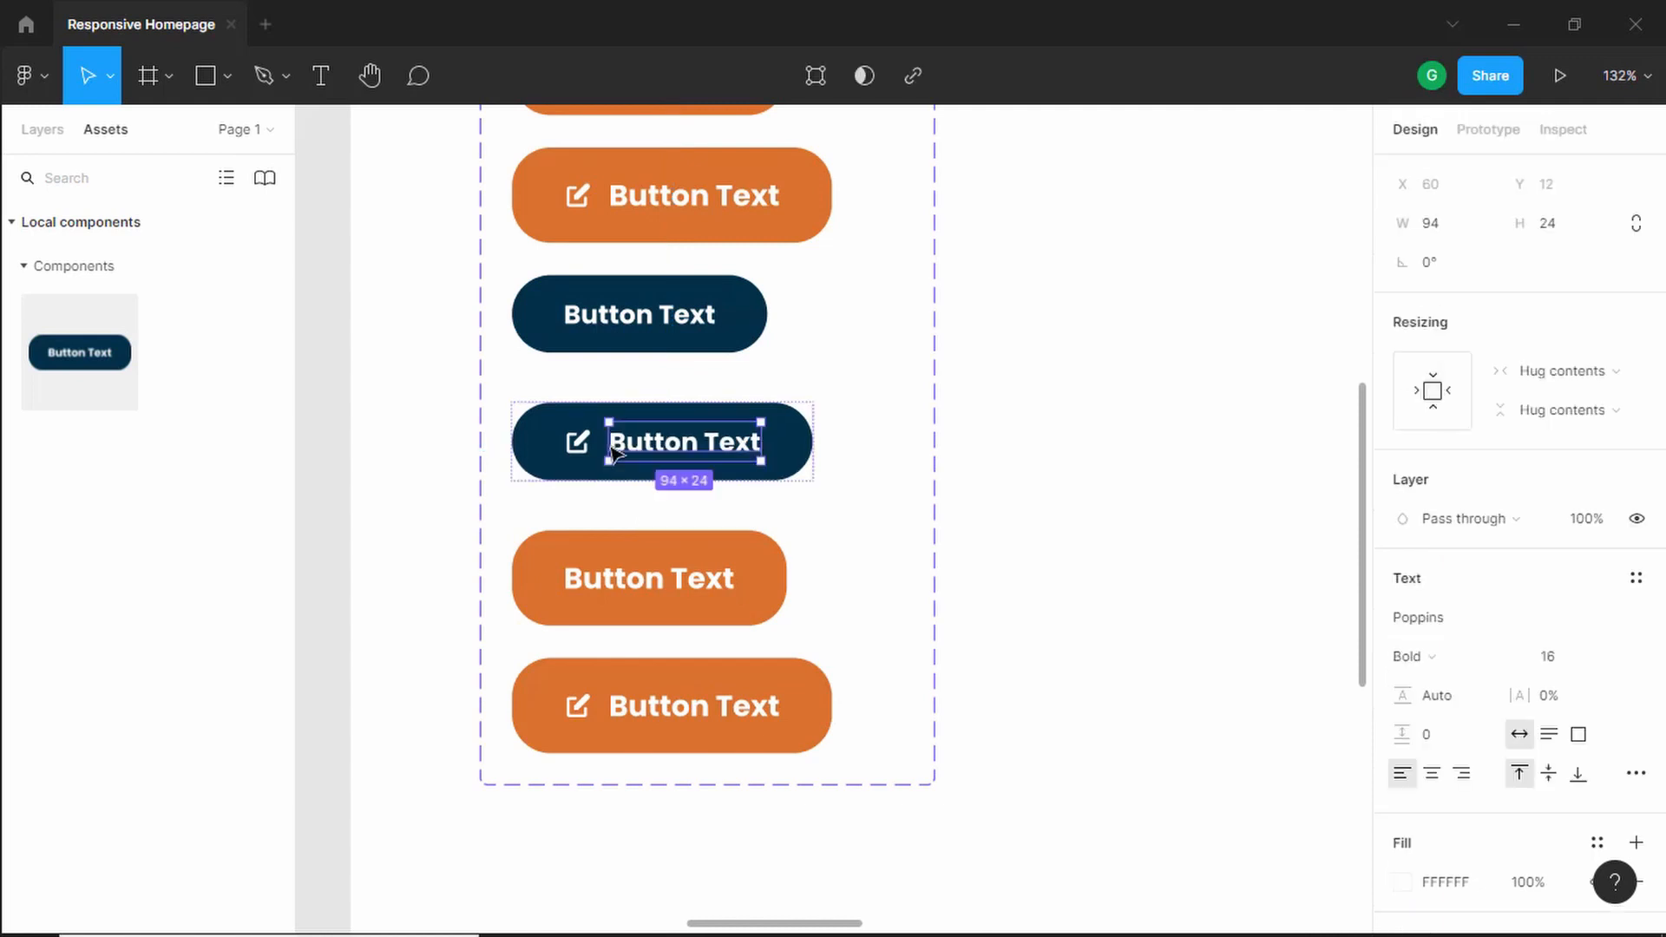
key(Return)
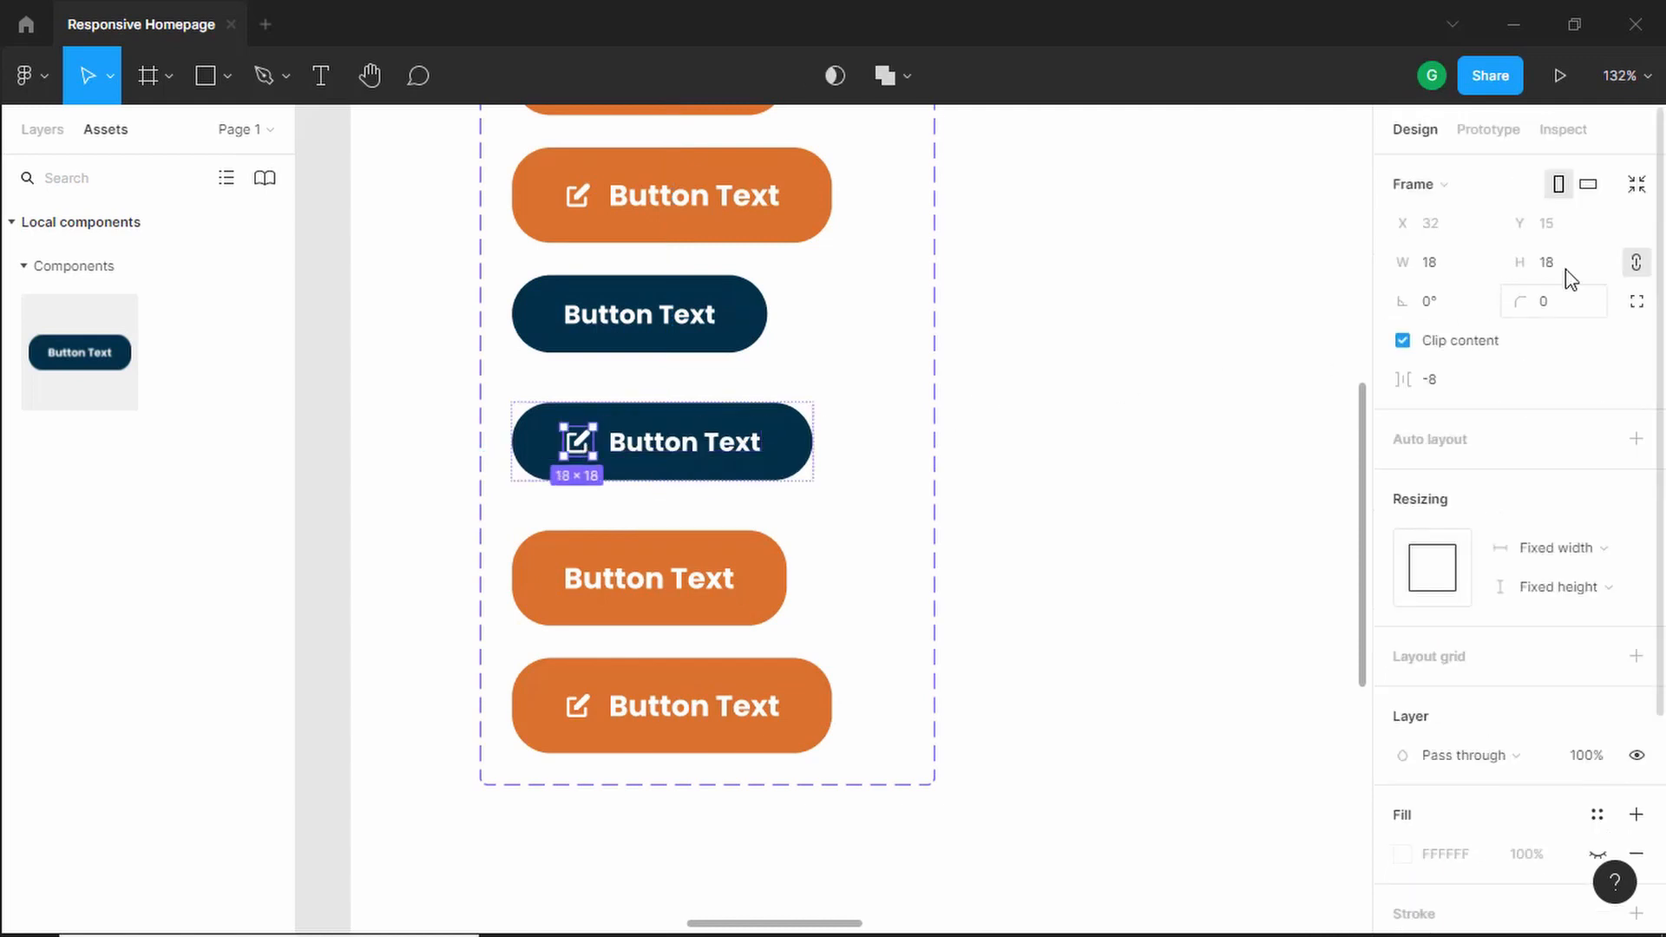
Step: Resize the edit icon in the second dark blue icon variant to a height of 16
click(1583, 276)
text(16)
key(Return)
key(Escape)
scroll(737, 555, up, 3)
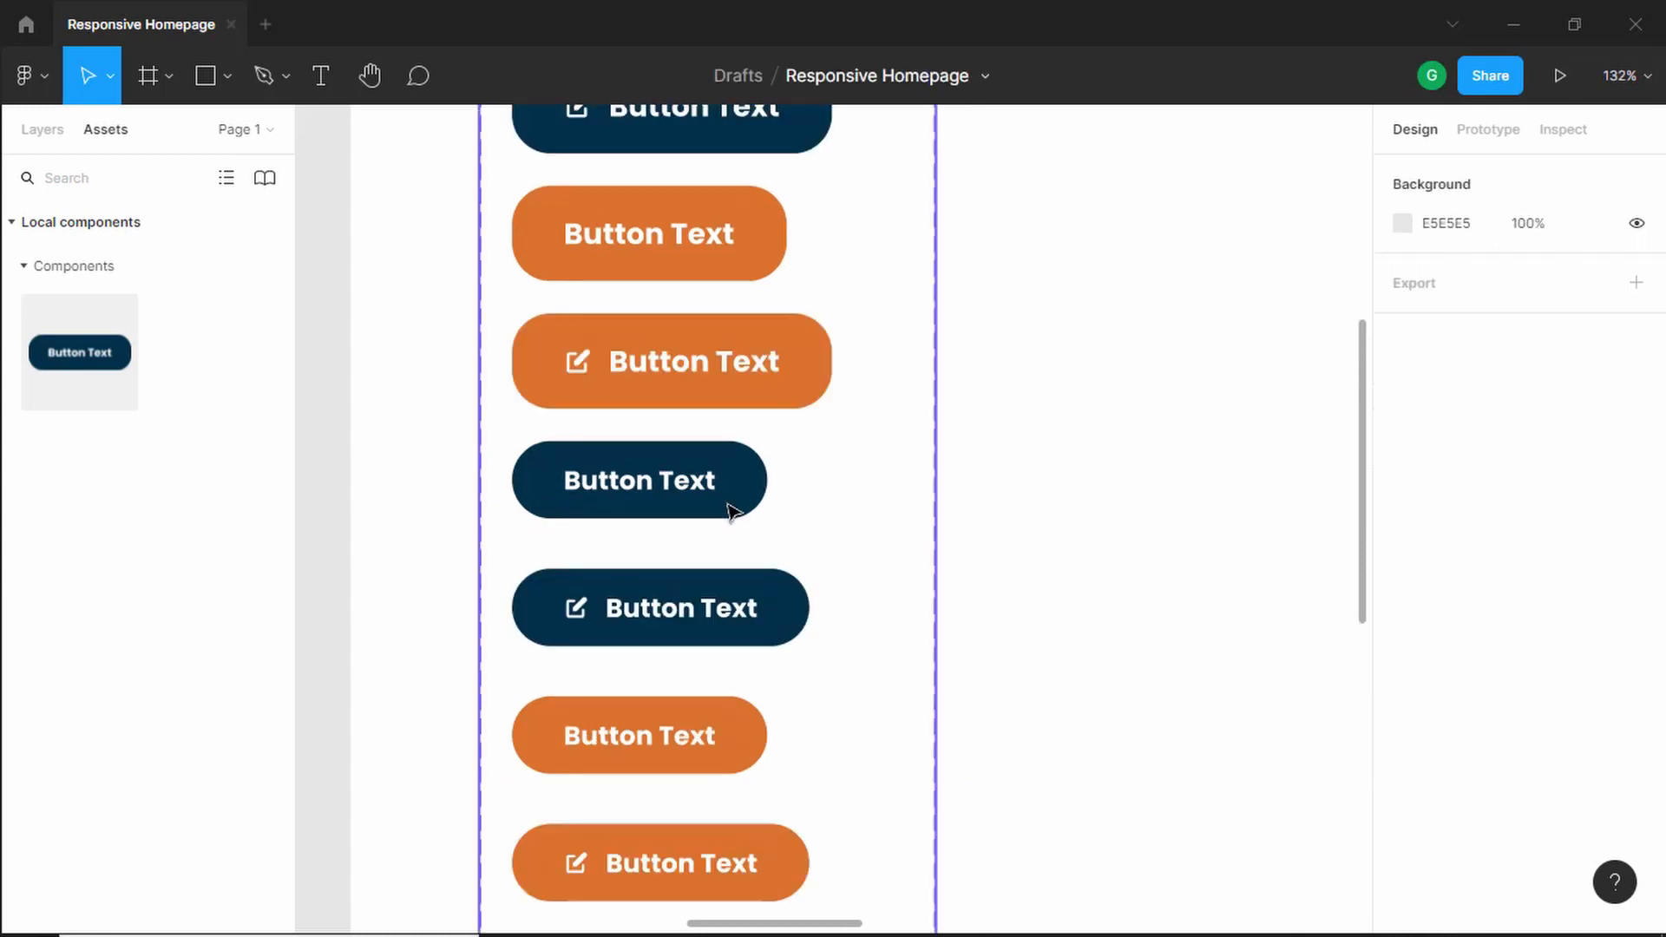
Step: Set the Platform property of the four smaller button variants to Mobile
click(729, 510)
click(728, 504)
shift+click(737, 577)
shift+click(729, 735)
shift+click(728, 862)
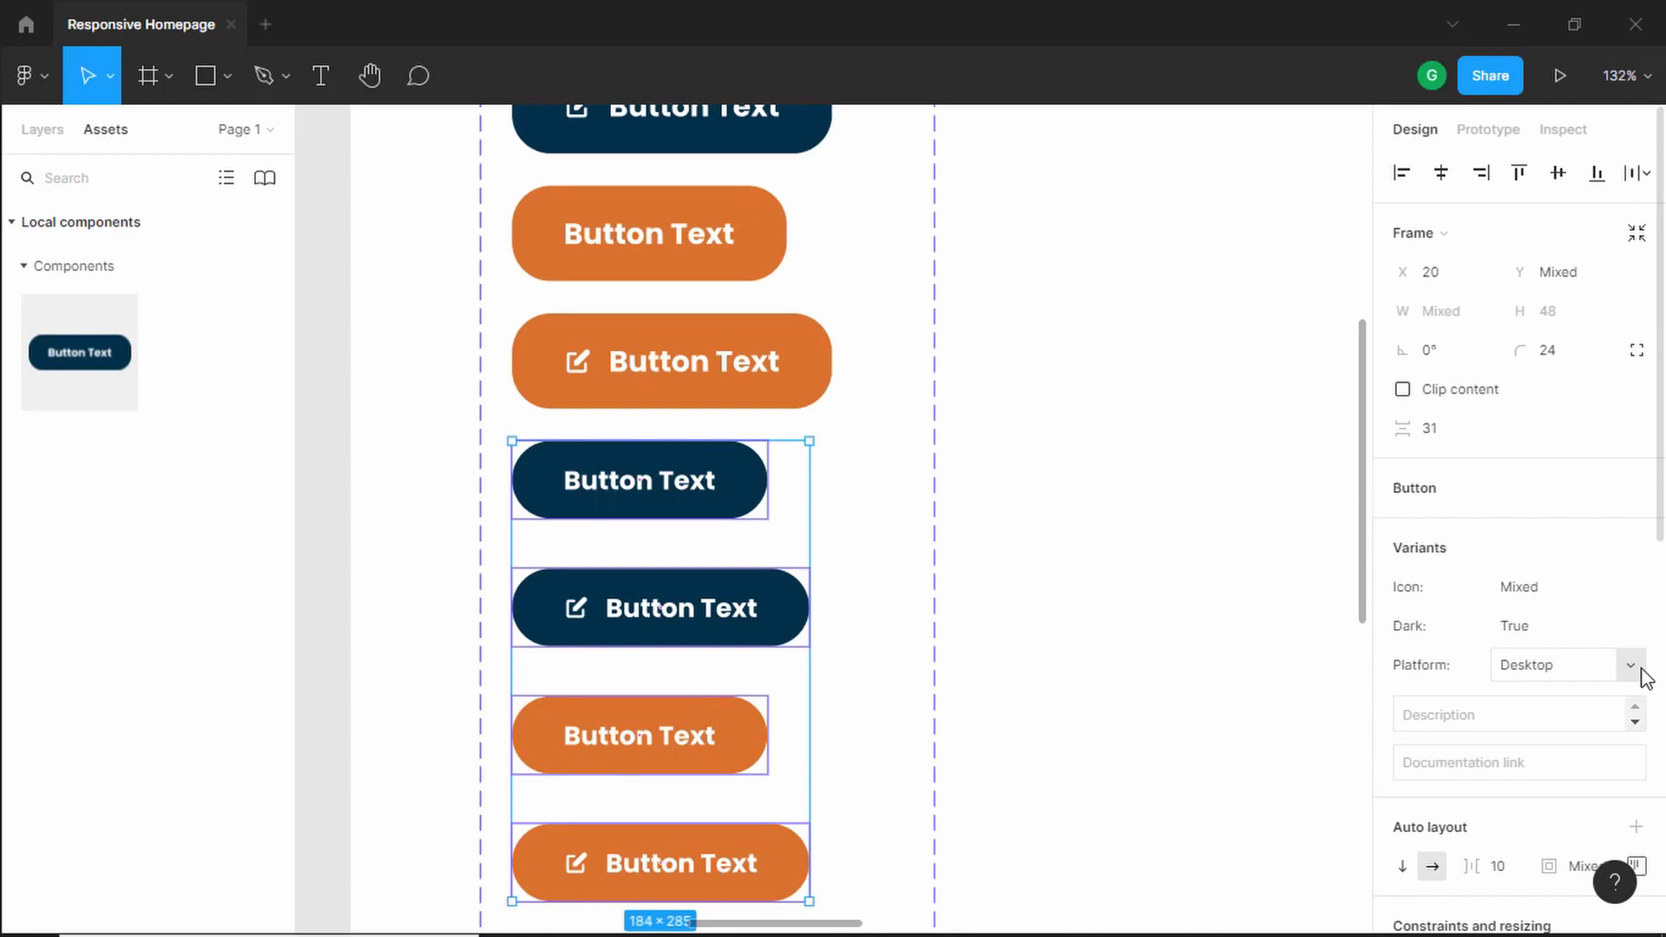
click(1578, 677)
key(BackSpace)
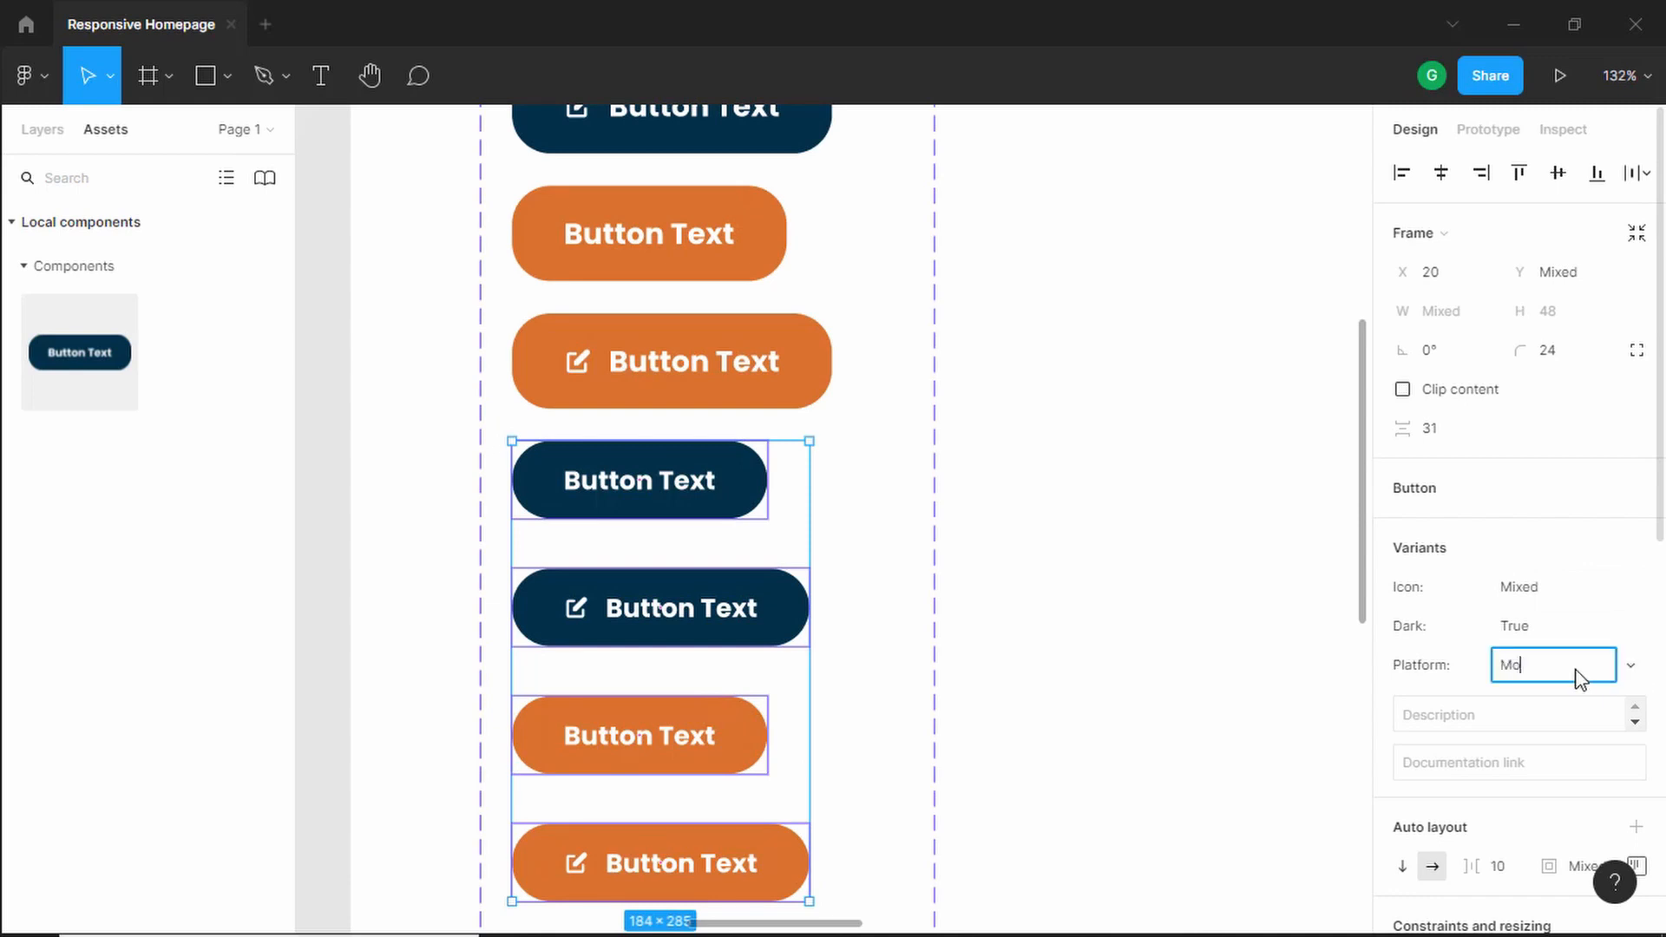
key(Return)
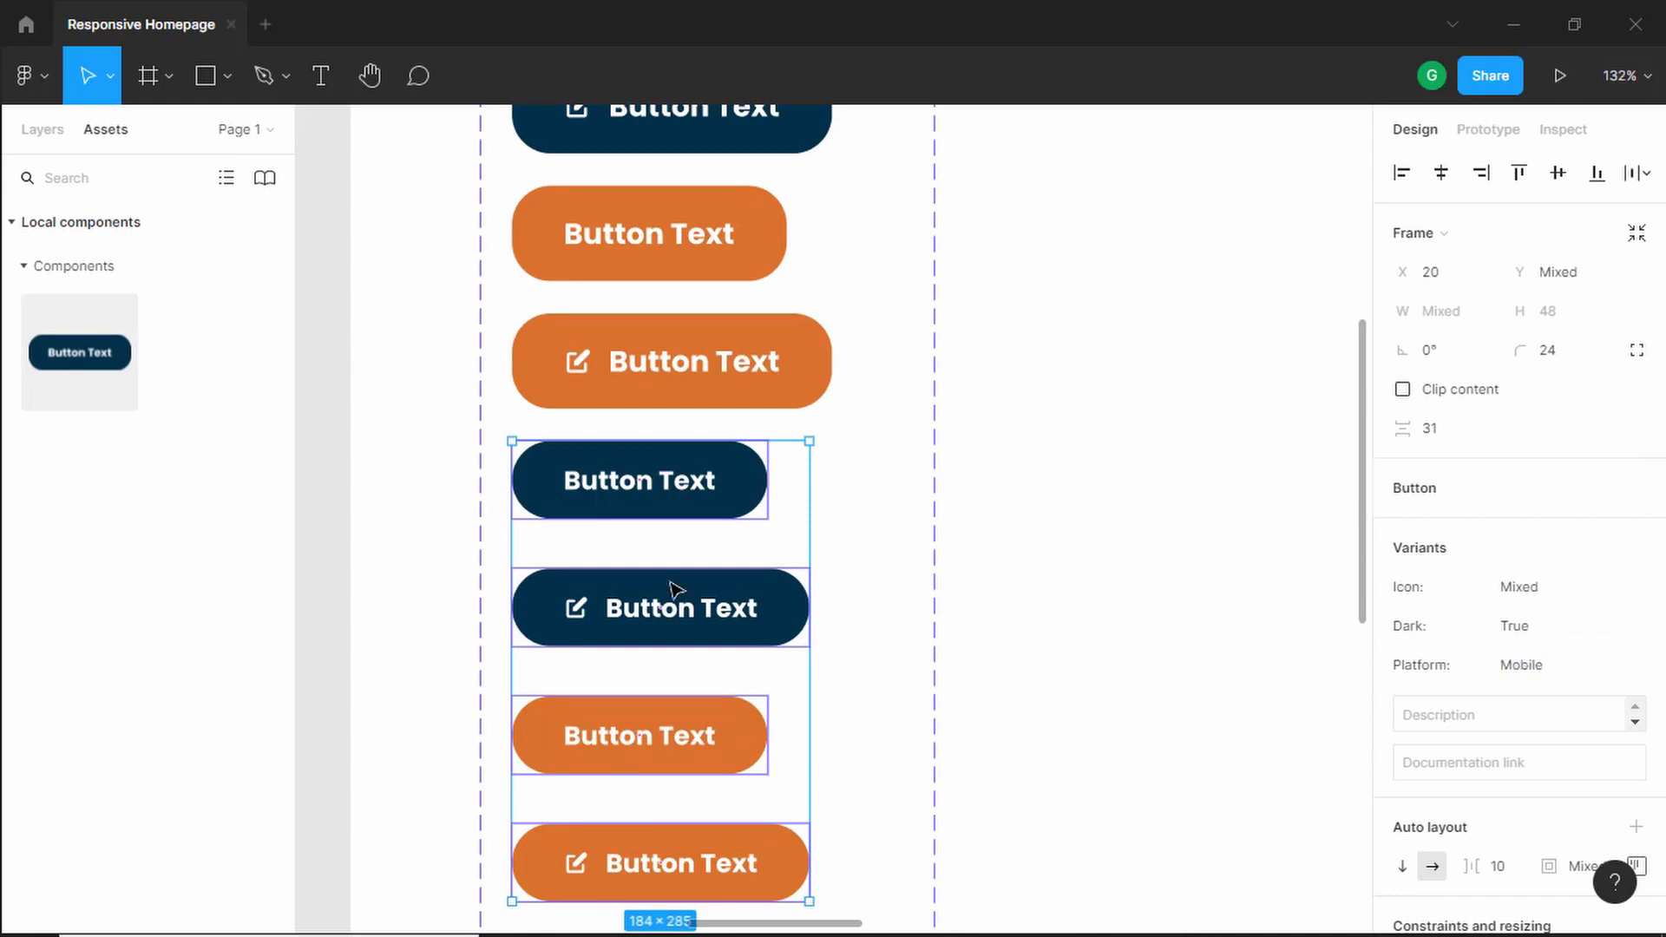
Step: Set the Dark property to False for the two smaller orange variants
click(700, 661)
scroll(699, 661, down, 1)
double_click(697, 678)
shift+click(744, 799)
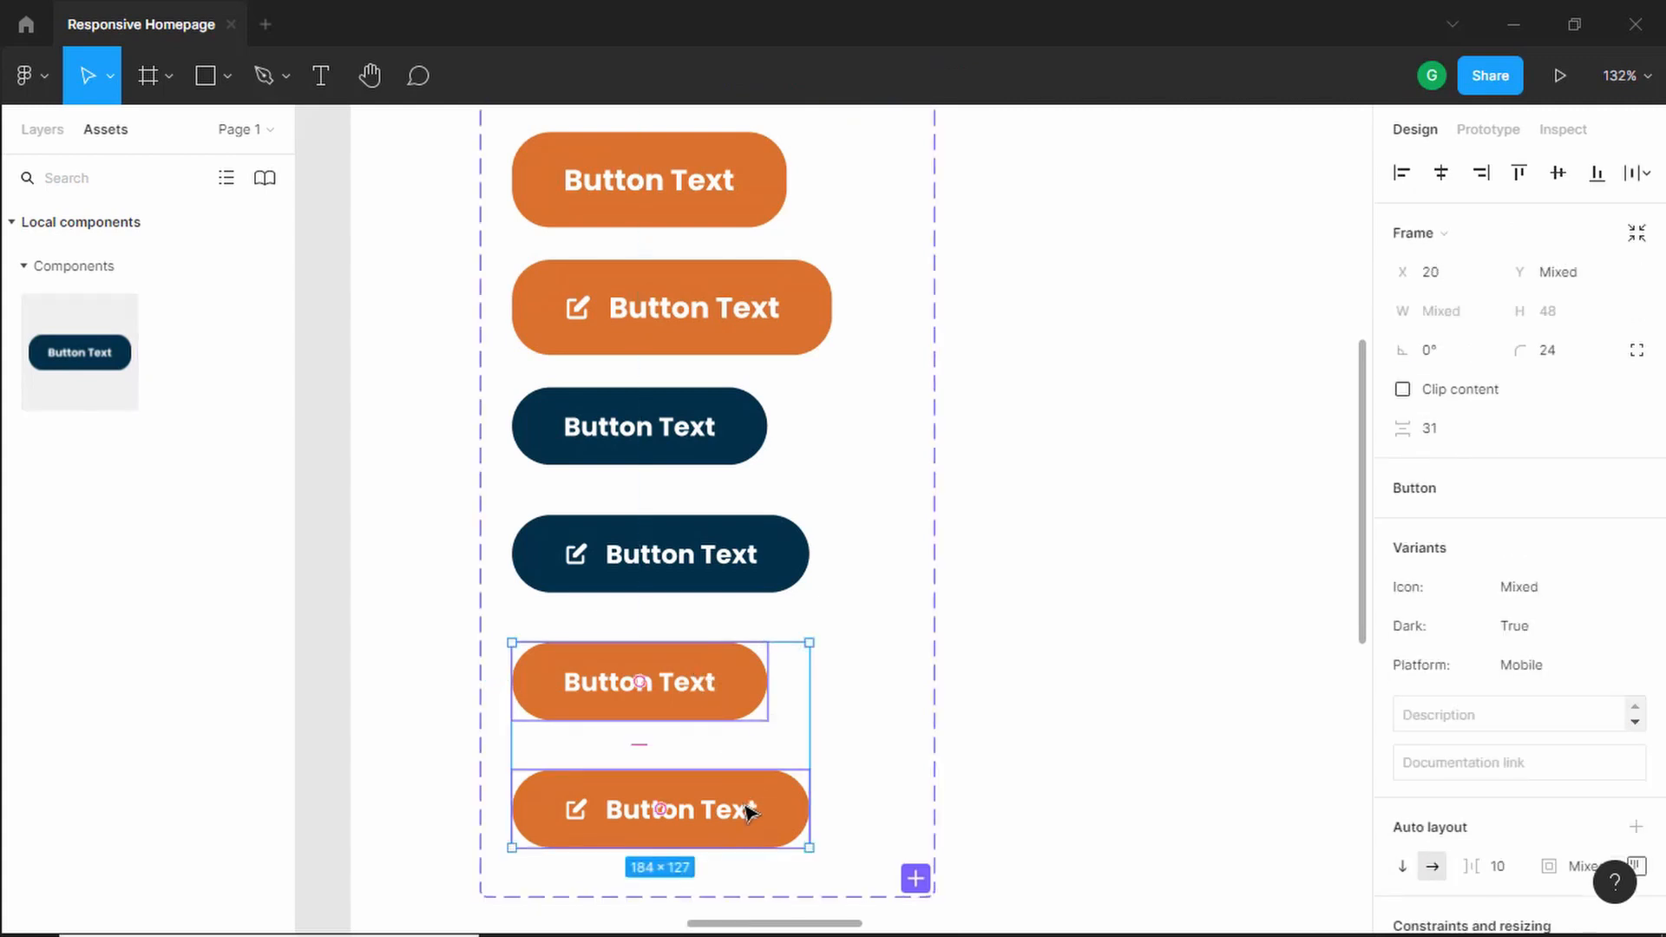
click(1536, 638)
text(Fa)
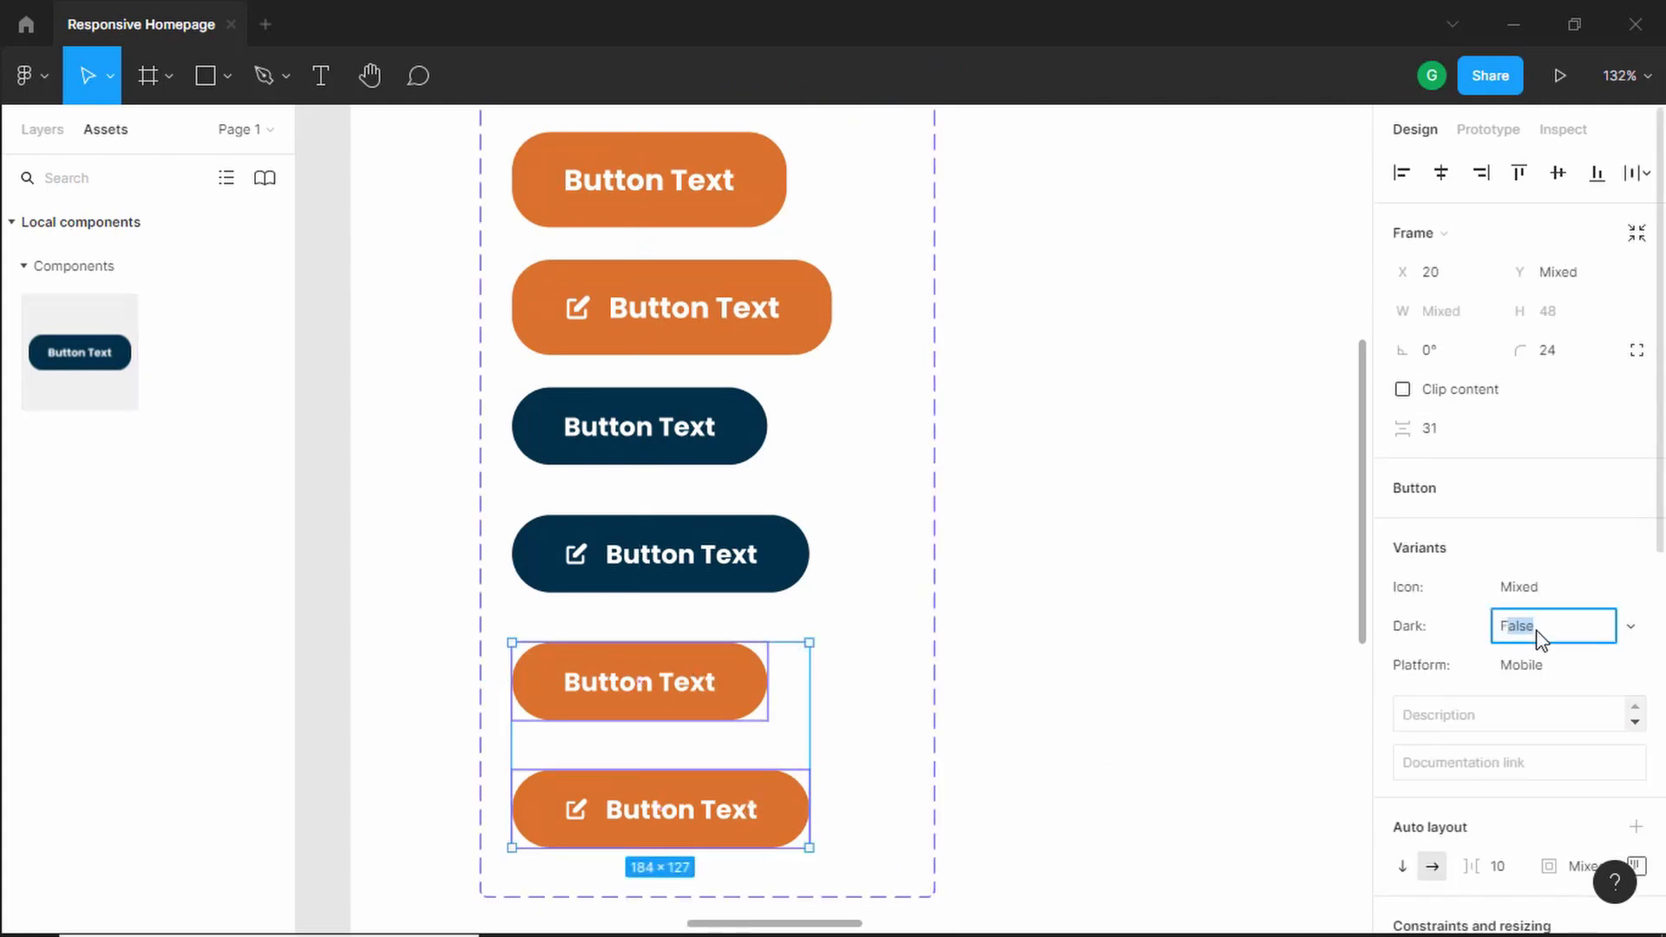
key(Escape)
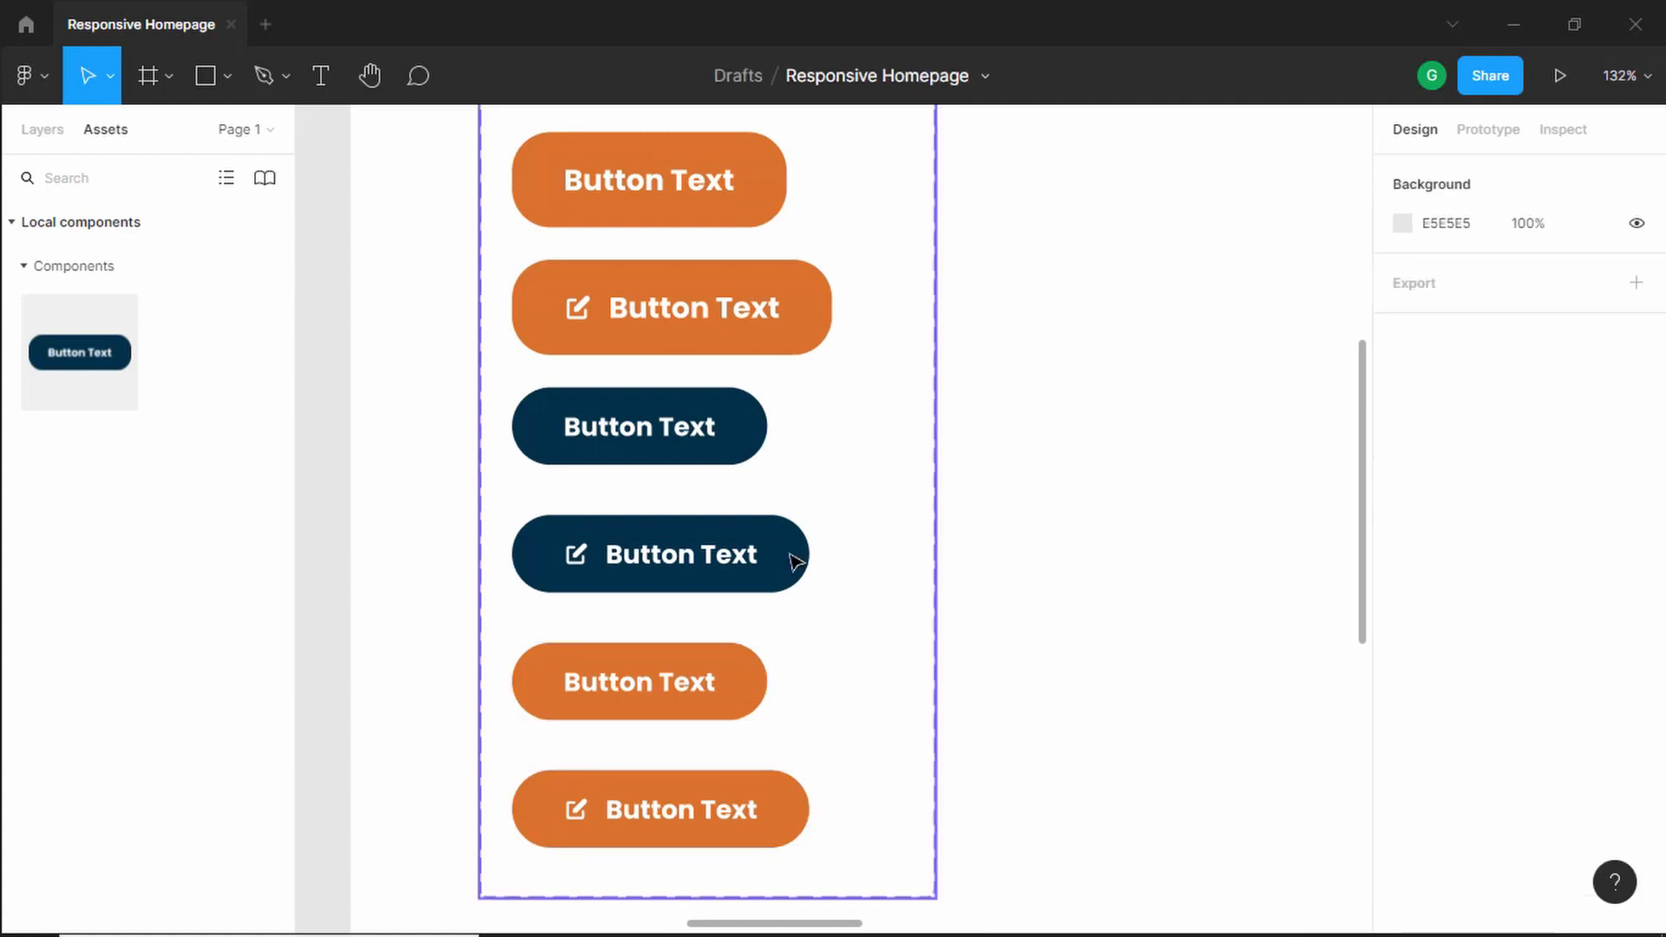
Step: Set the Icon property to True for the smaller dark blue and orange variants that contain an icon
click(792, 558)
click(792, 558)
shift+click(769, 789)
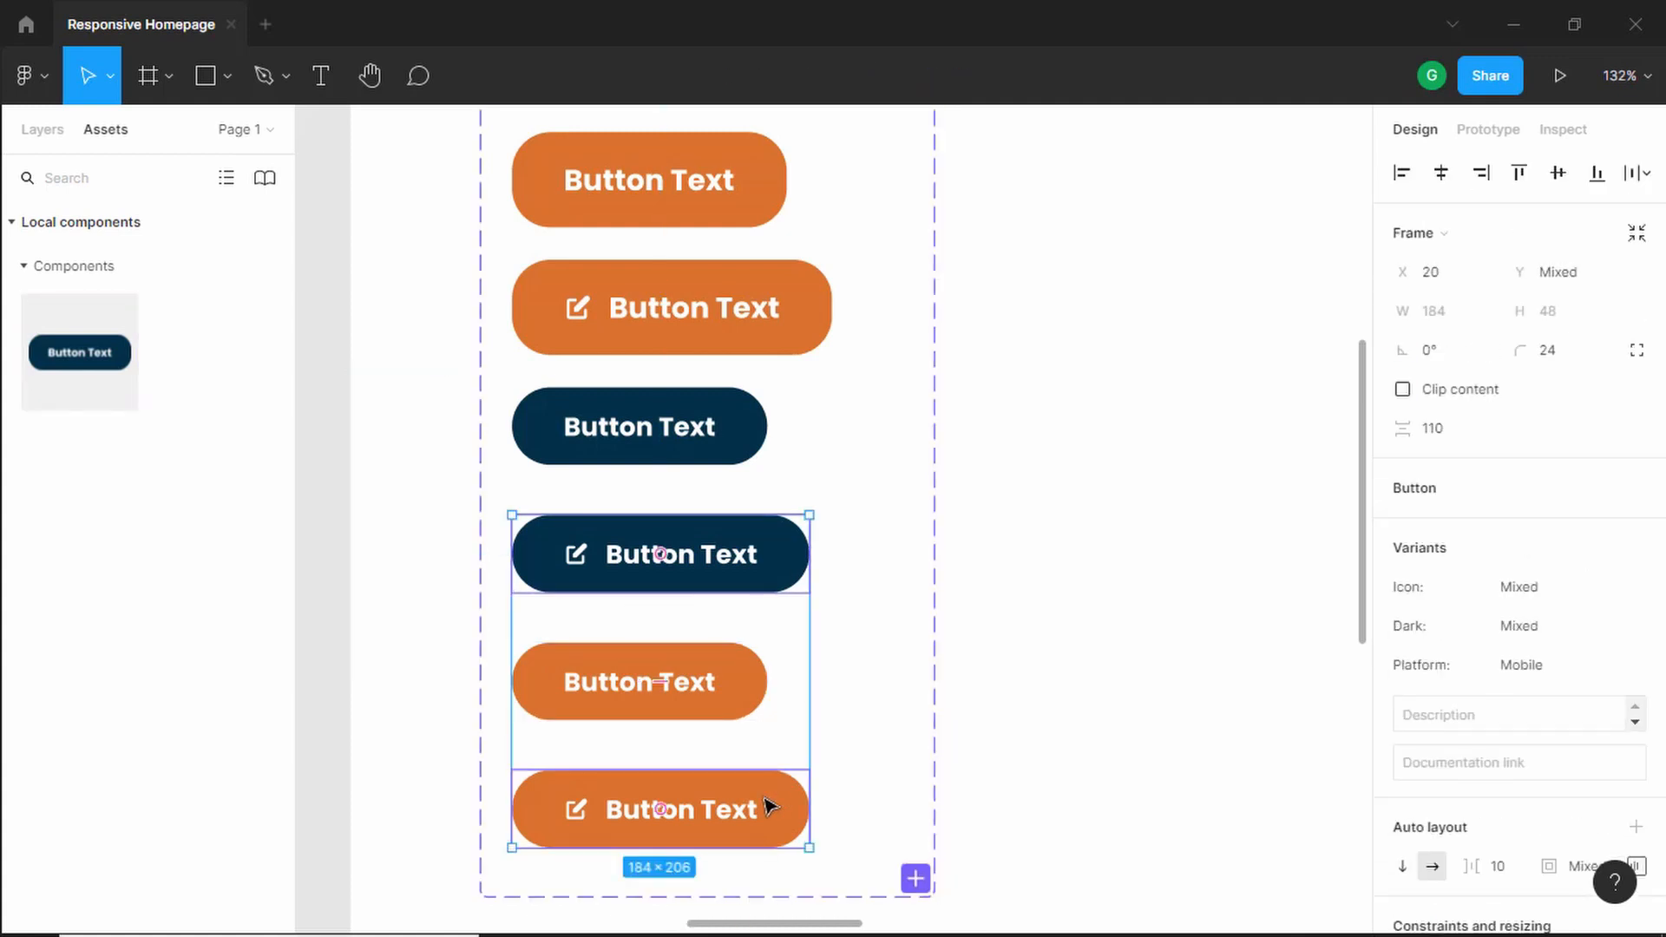
click(1545, 592)
key(ctrl+a)
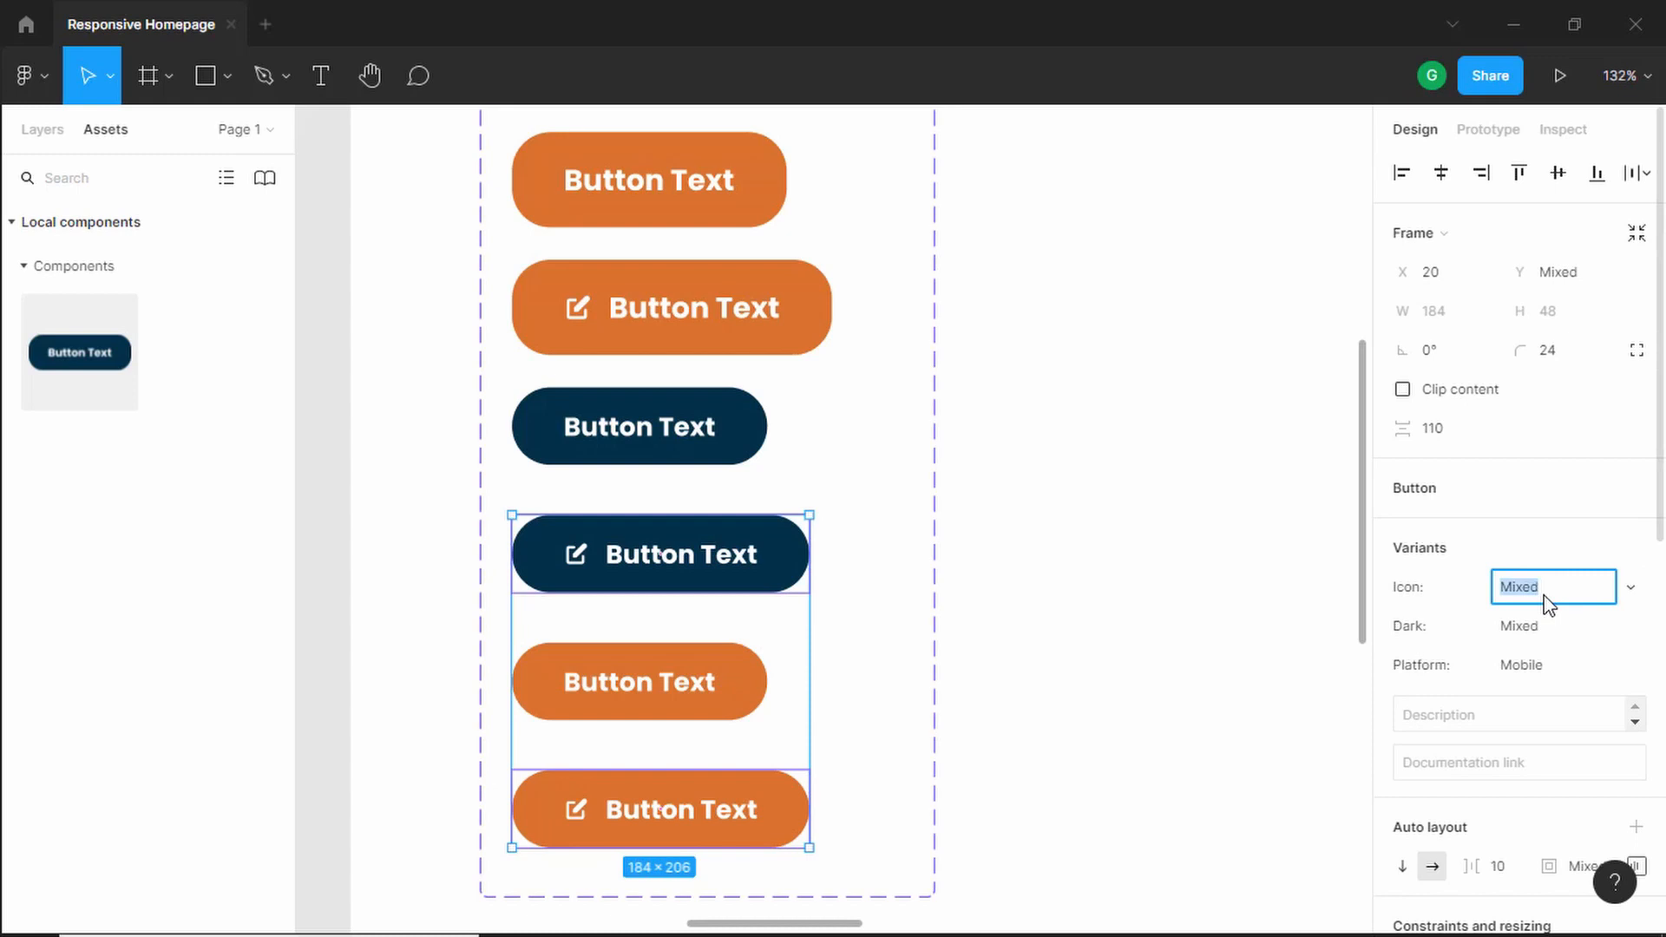
text(T)
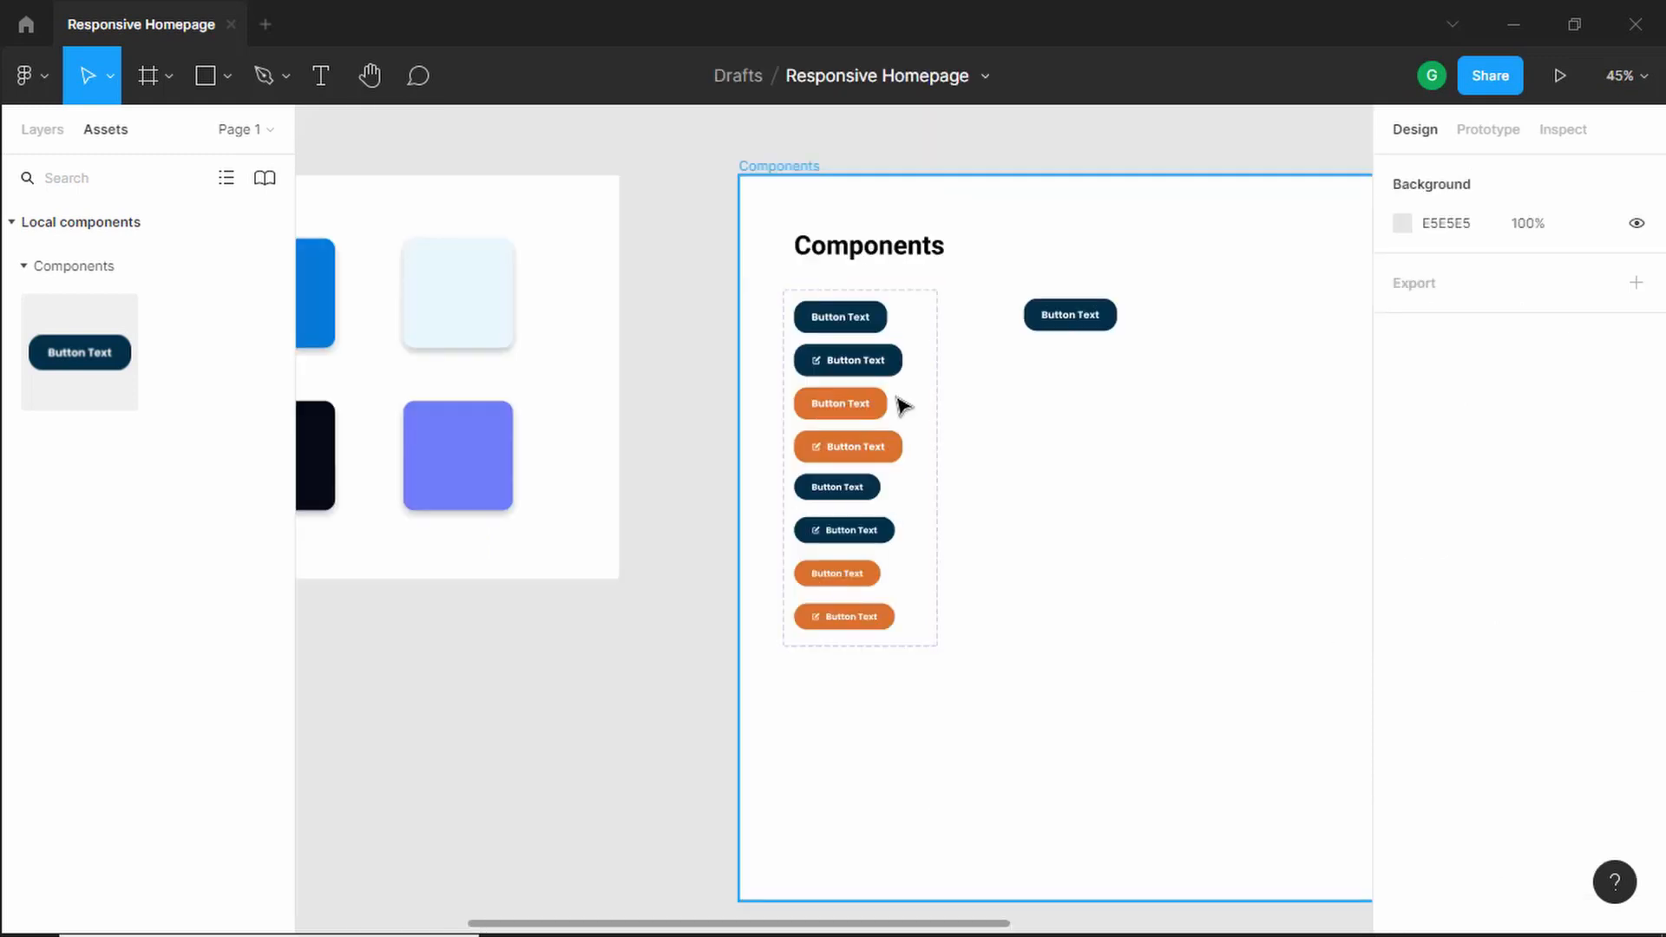
Step: Review the Icon, Dark and Platform values of each of the four larger desktop button variants
scroll(902, 405, up, 5)
scroll(902, 405, up, 3)
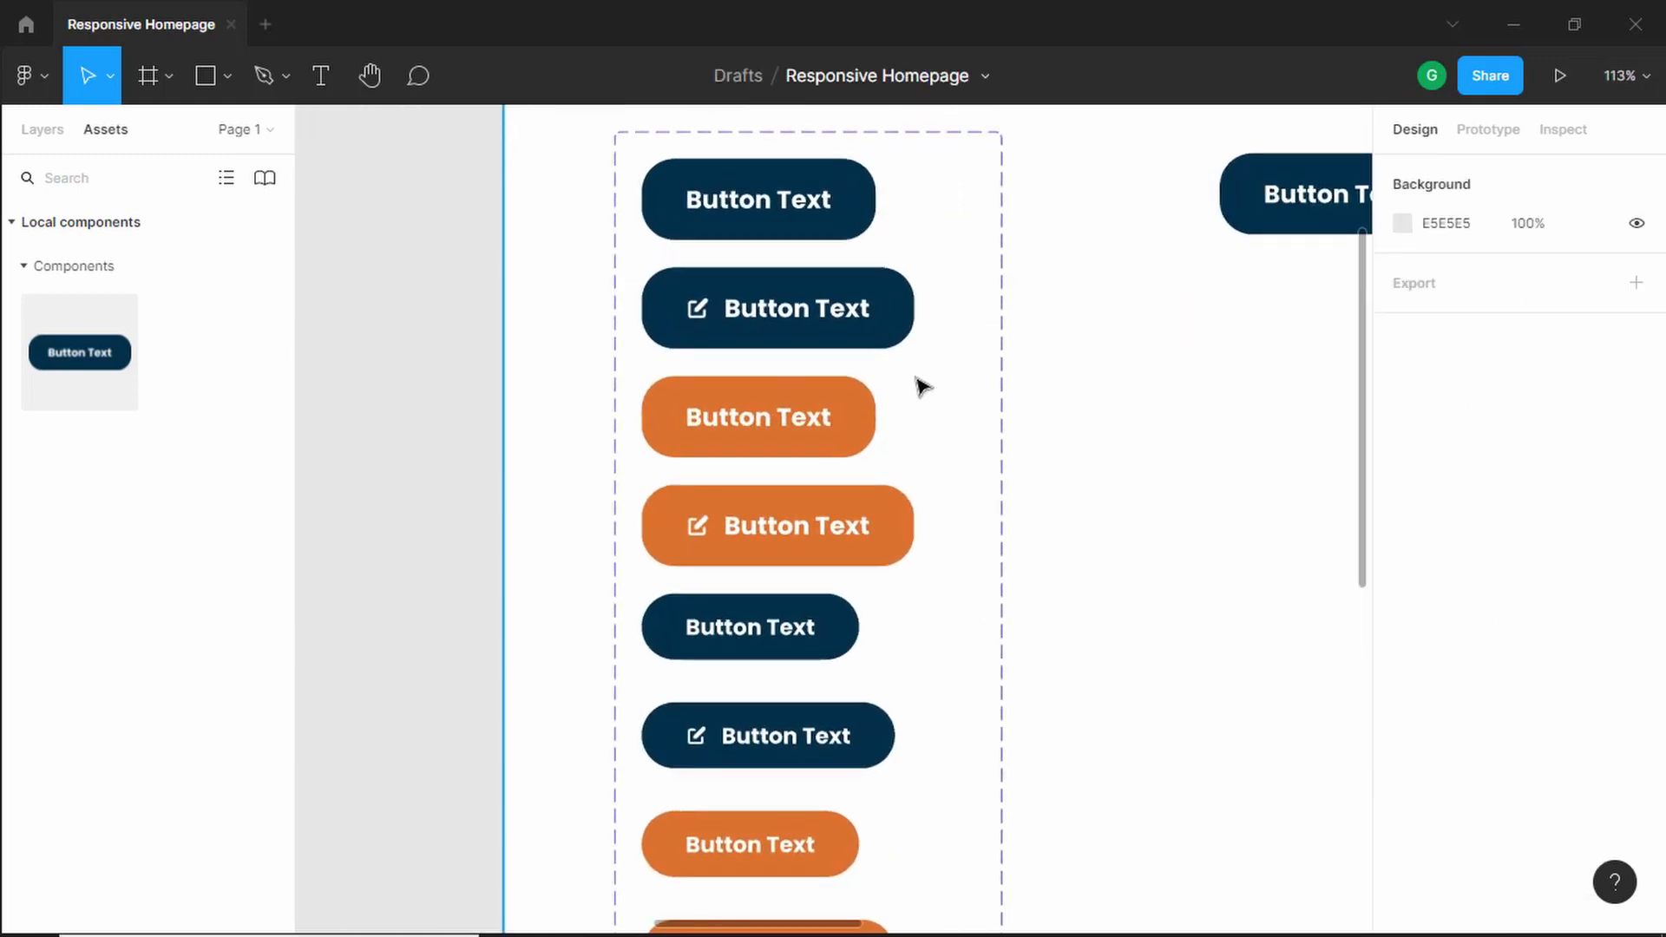
click(848, 205)
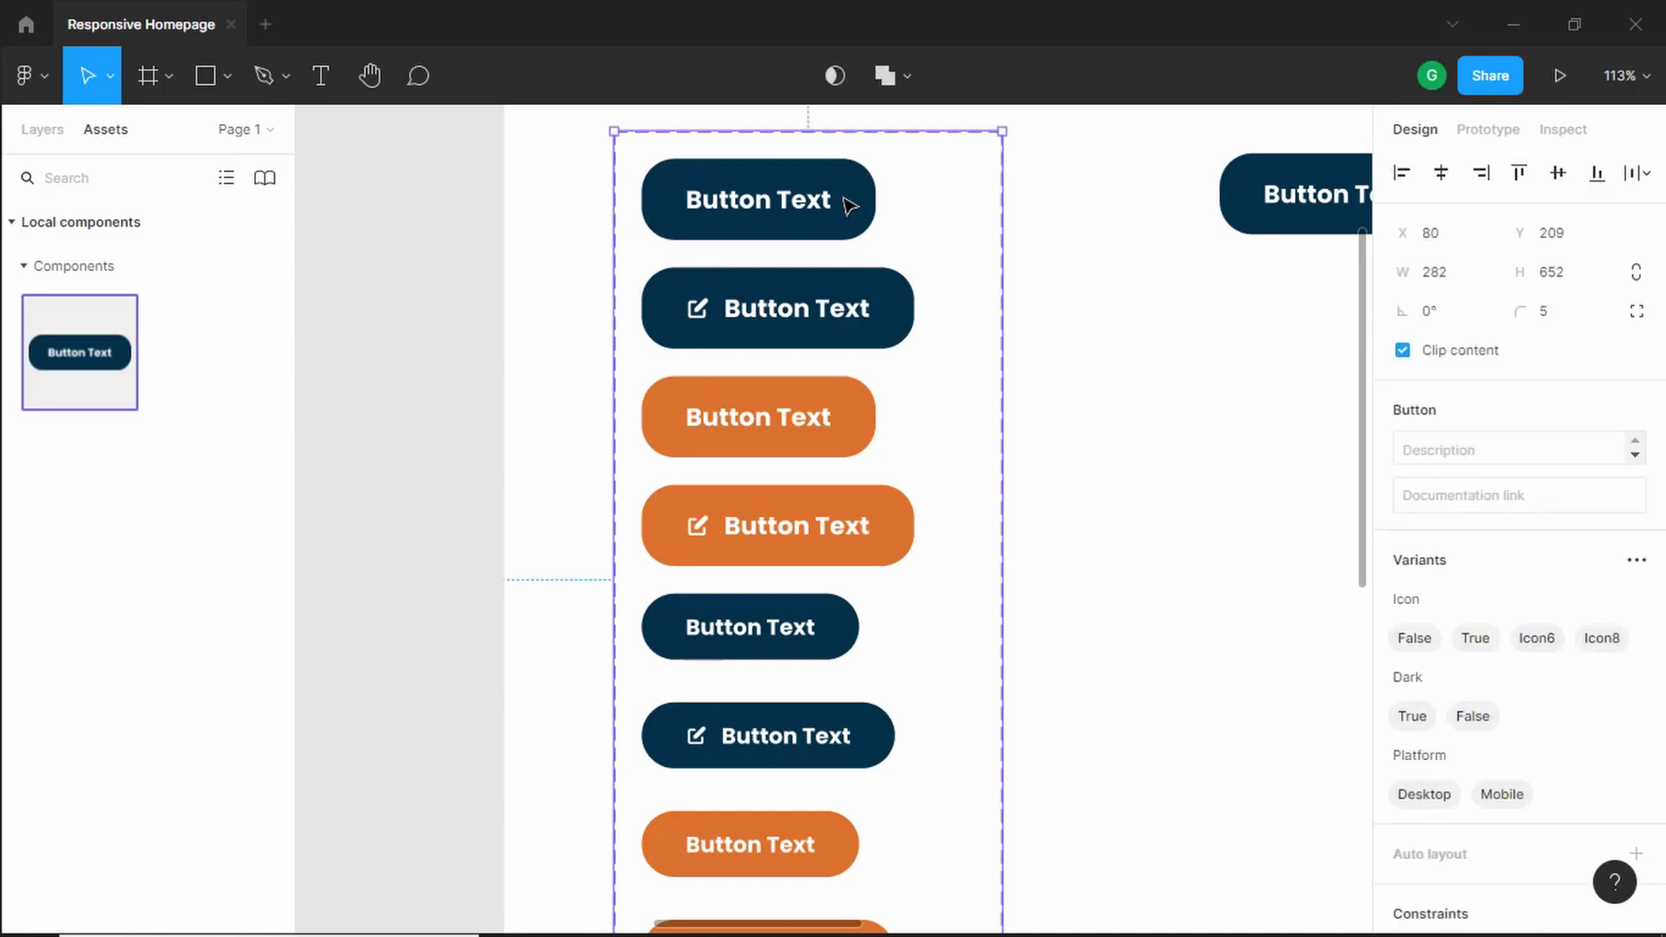
click(849, 205)
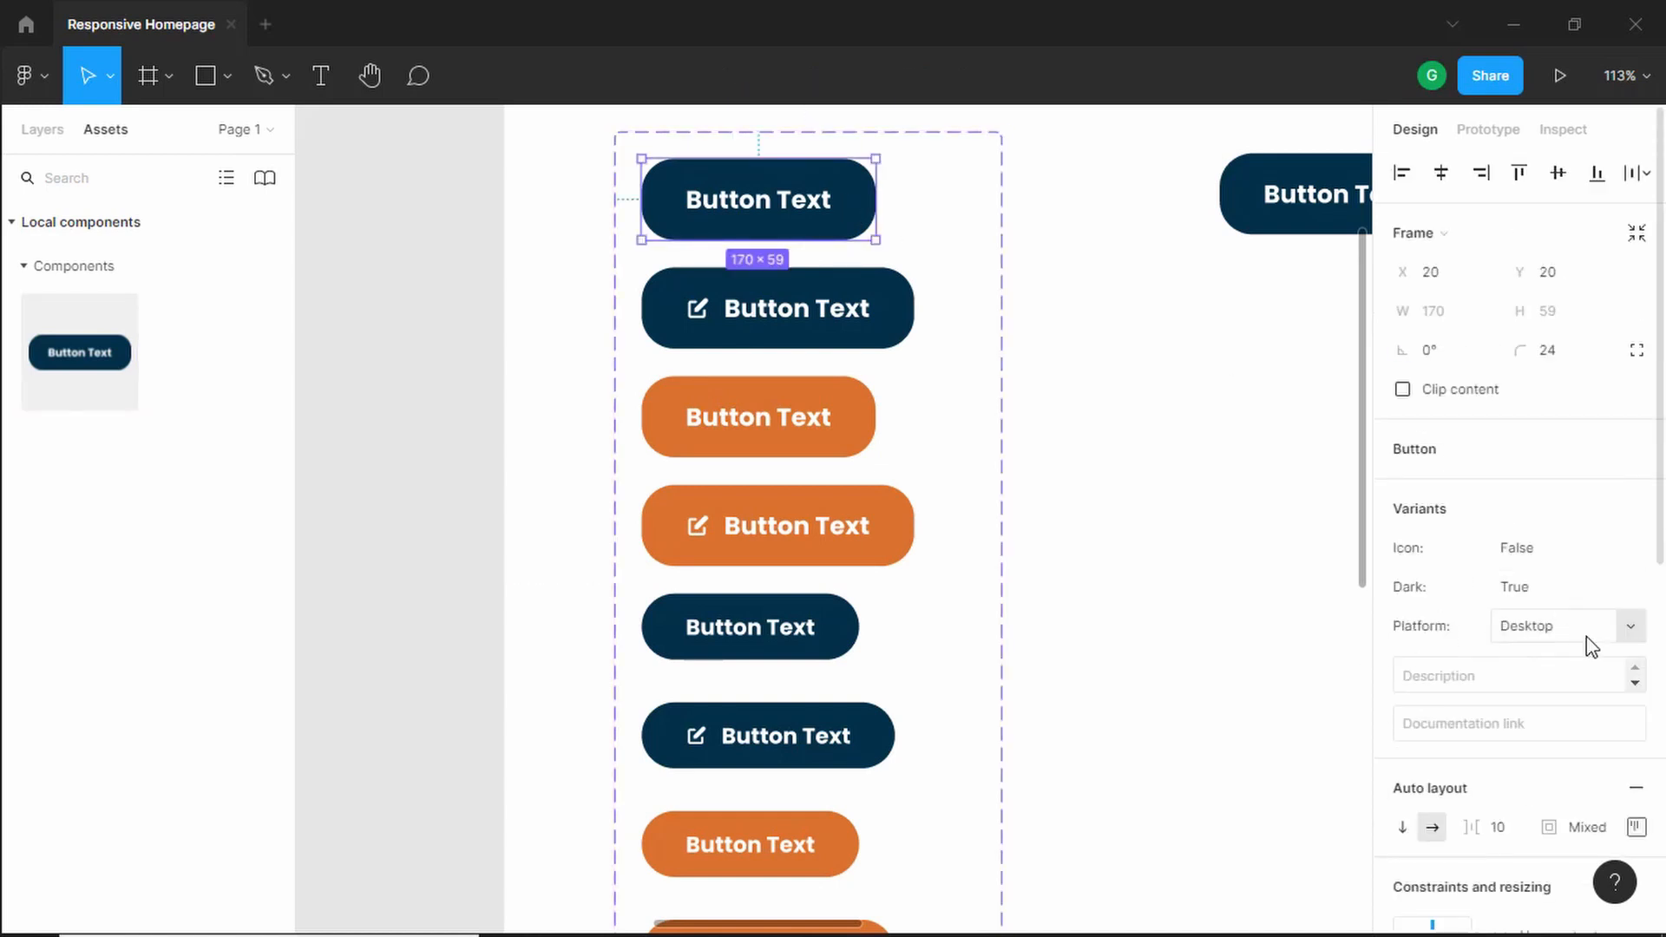
click(902, 344)
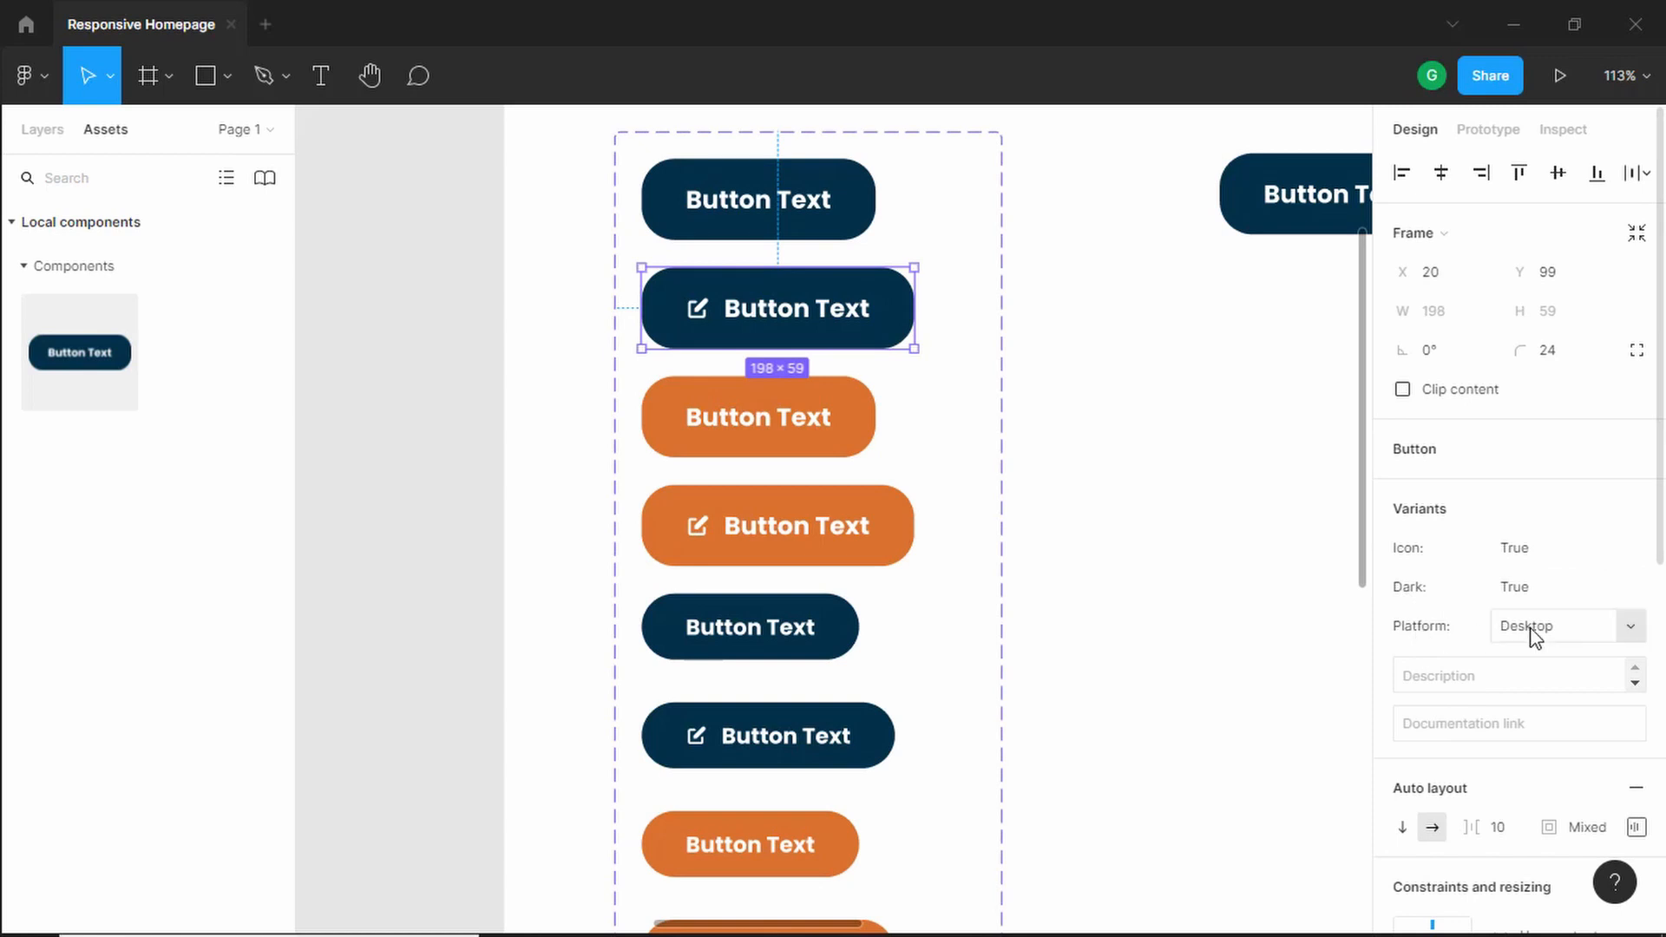
scroll(828, 417, down, 1)
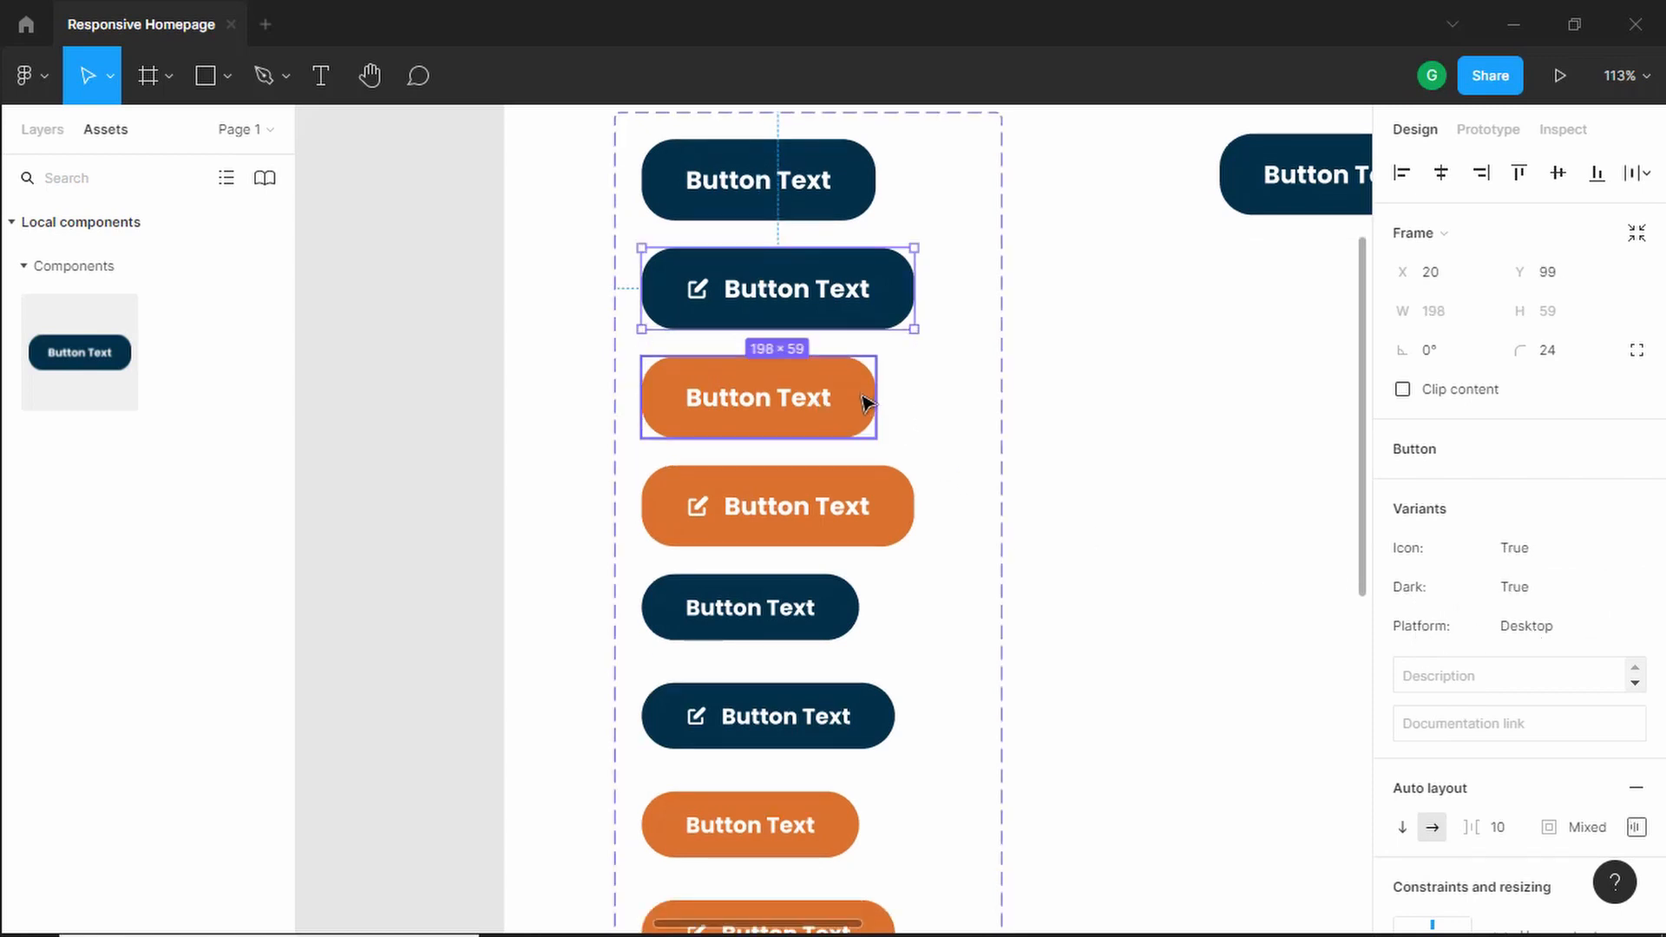
click(859, 377)
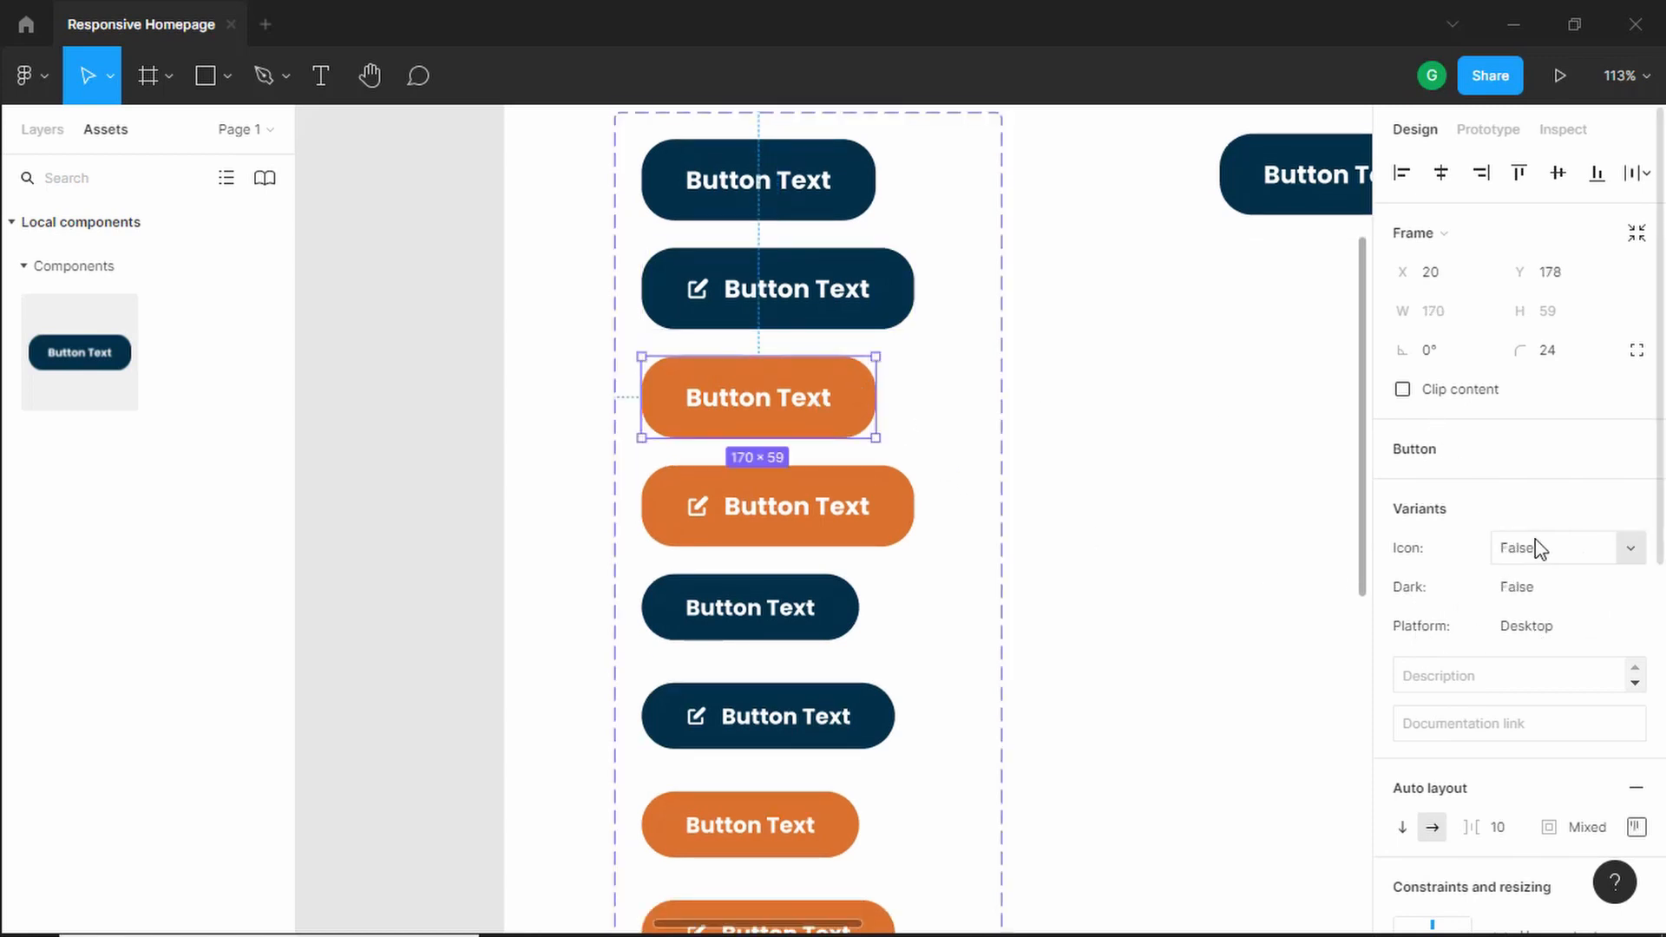
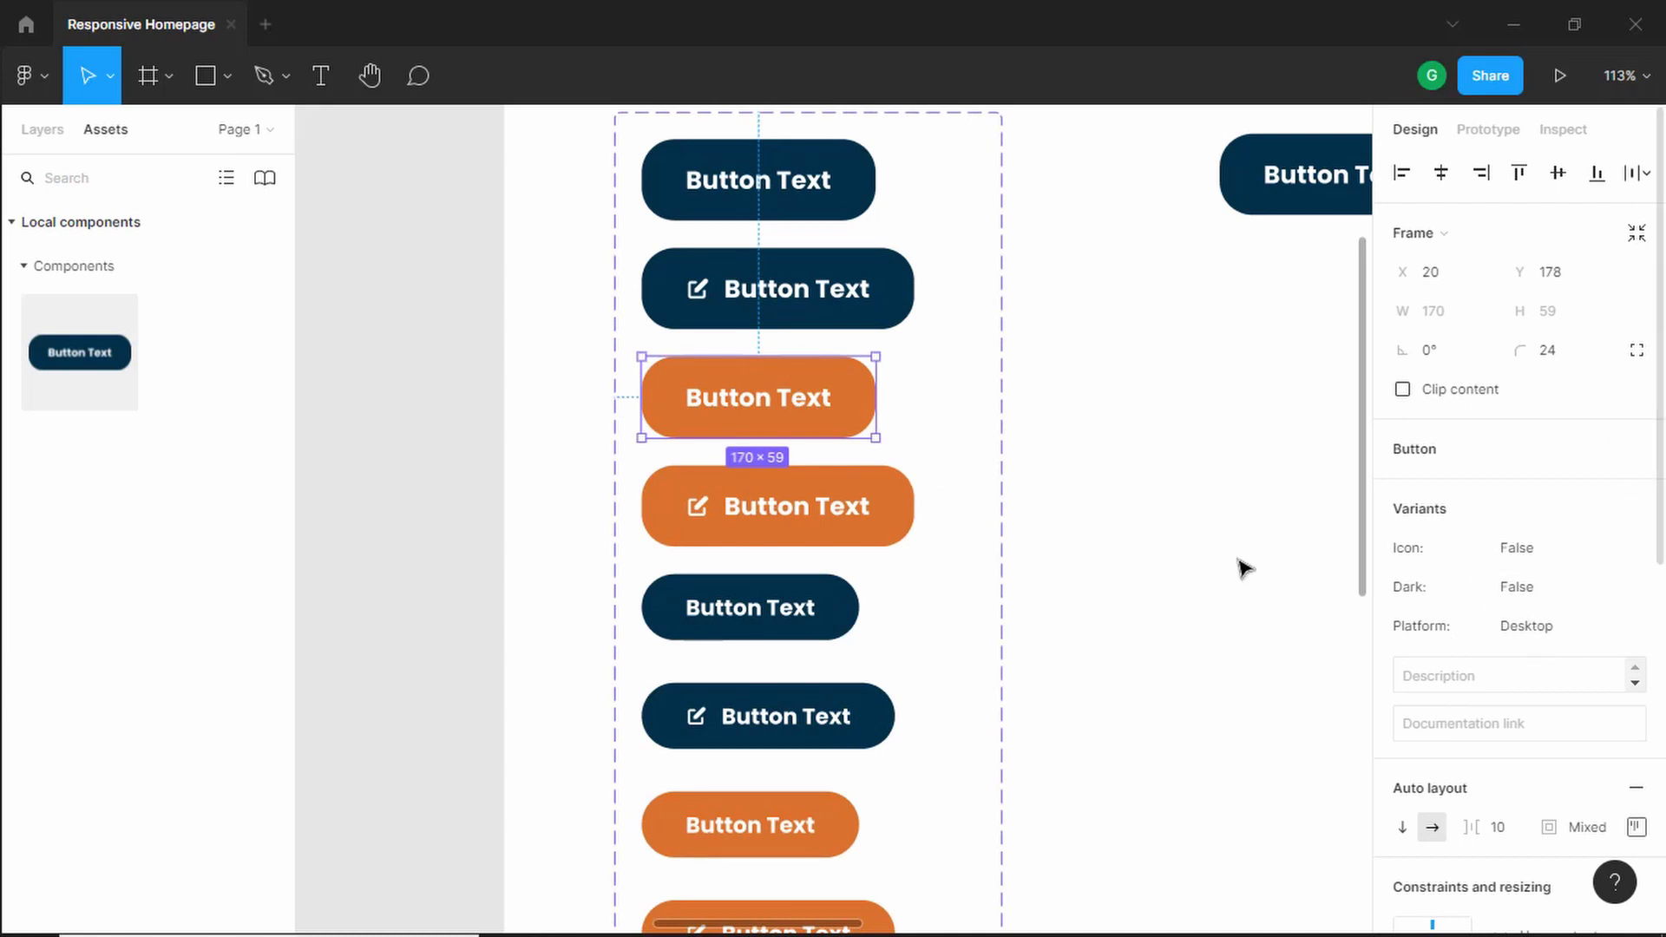
click(882, 517)
scroll(1498, 521, down, 2)
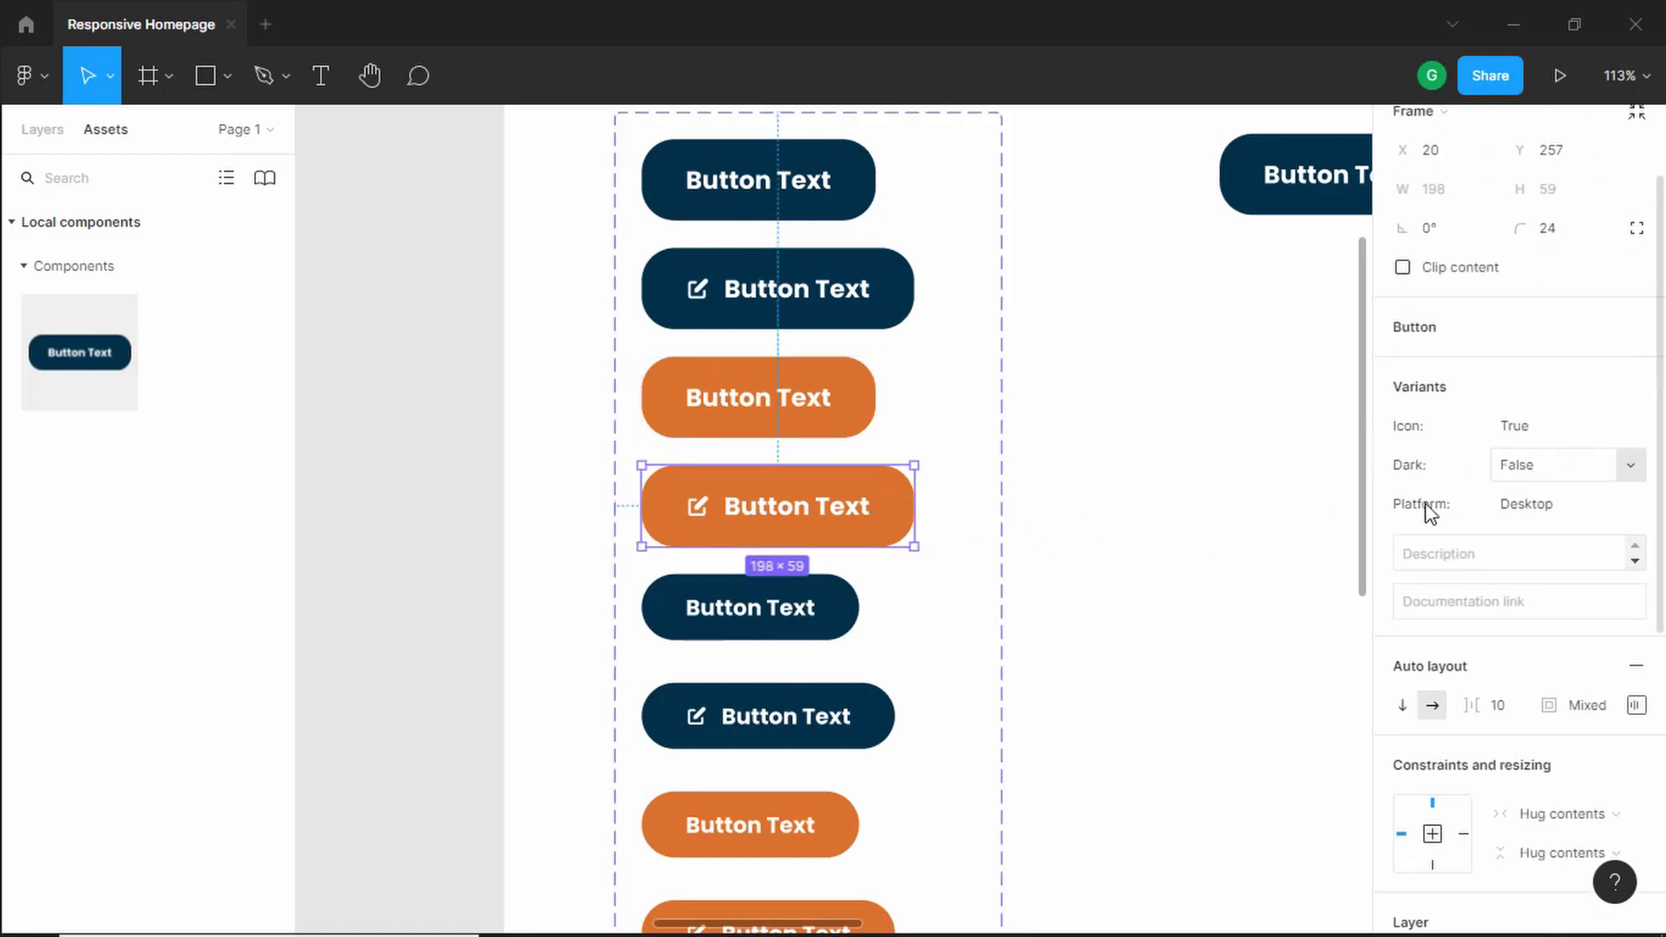
scroll(969, 528, down, 1)
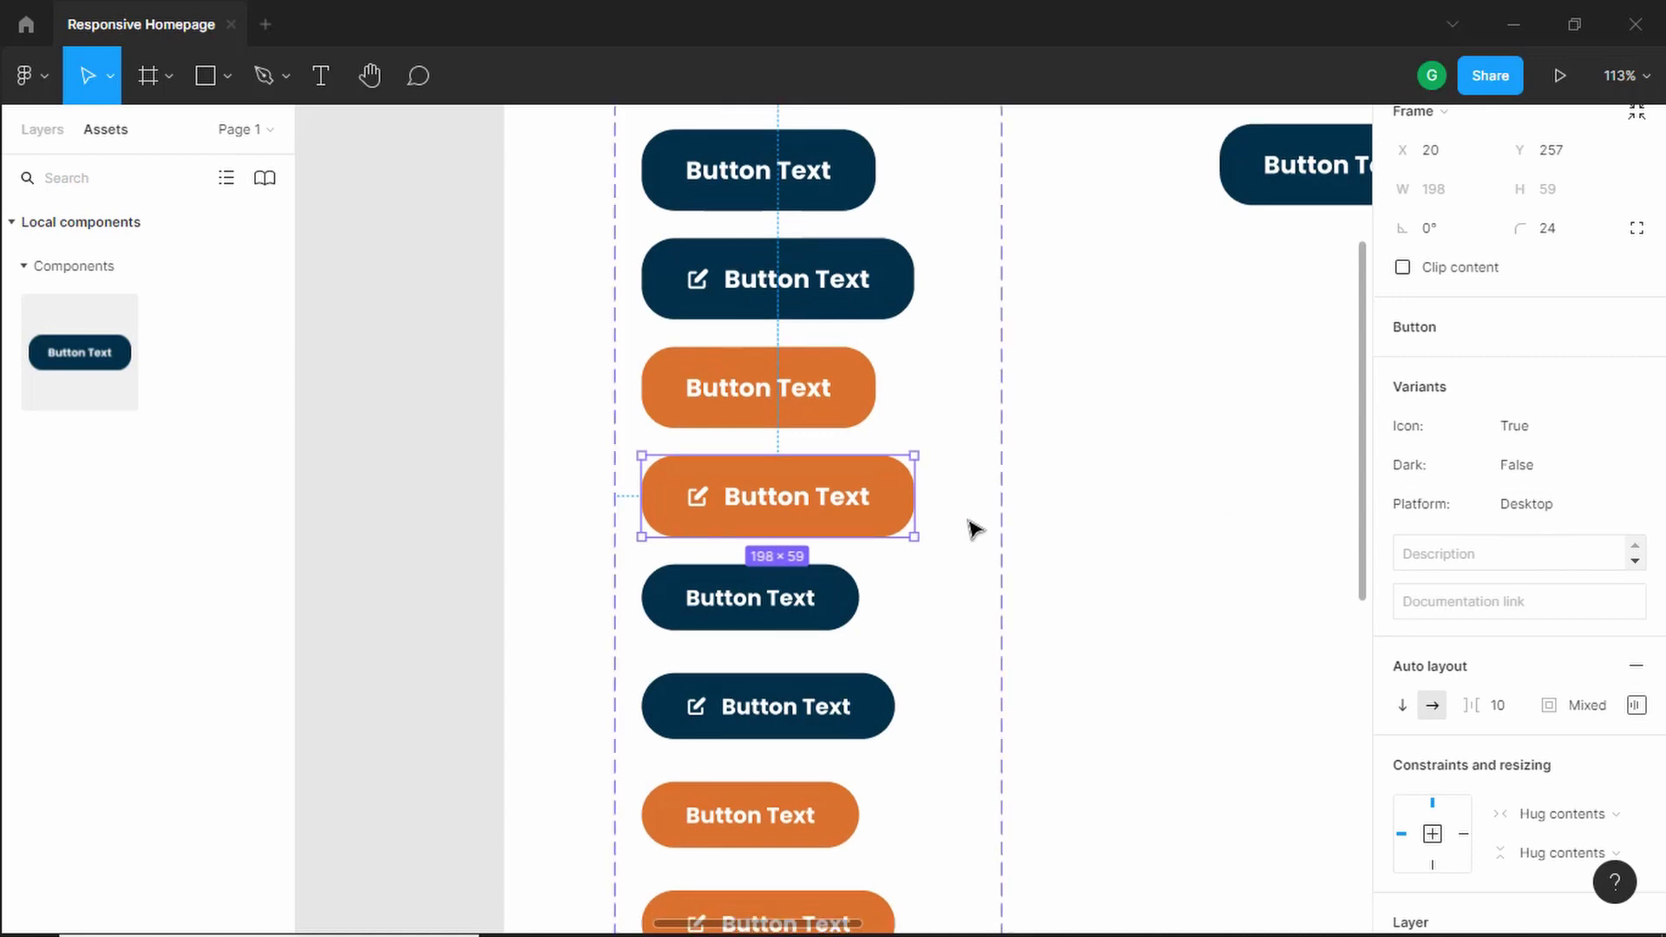
Step: Set Icon to False for the smaller plain dark blue variant, and check the properties of the smaller dark blue icon variant
click(816, 577)
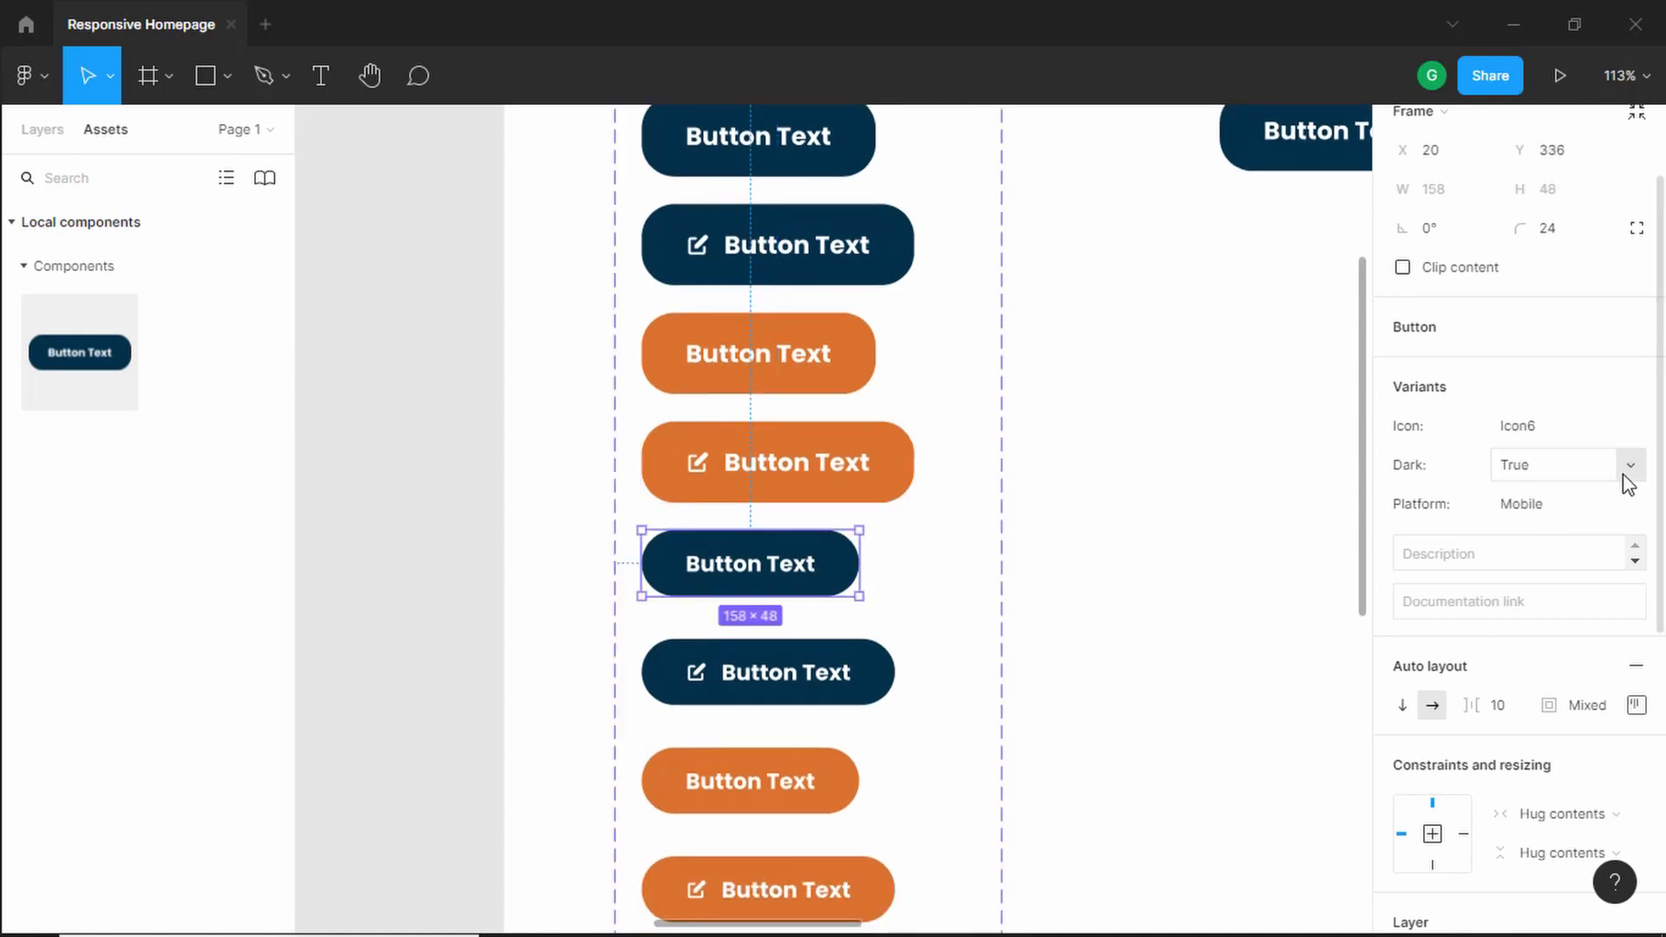
click(1565, 440)
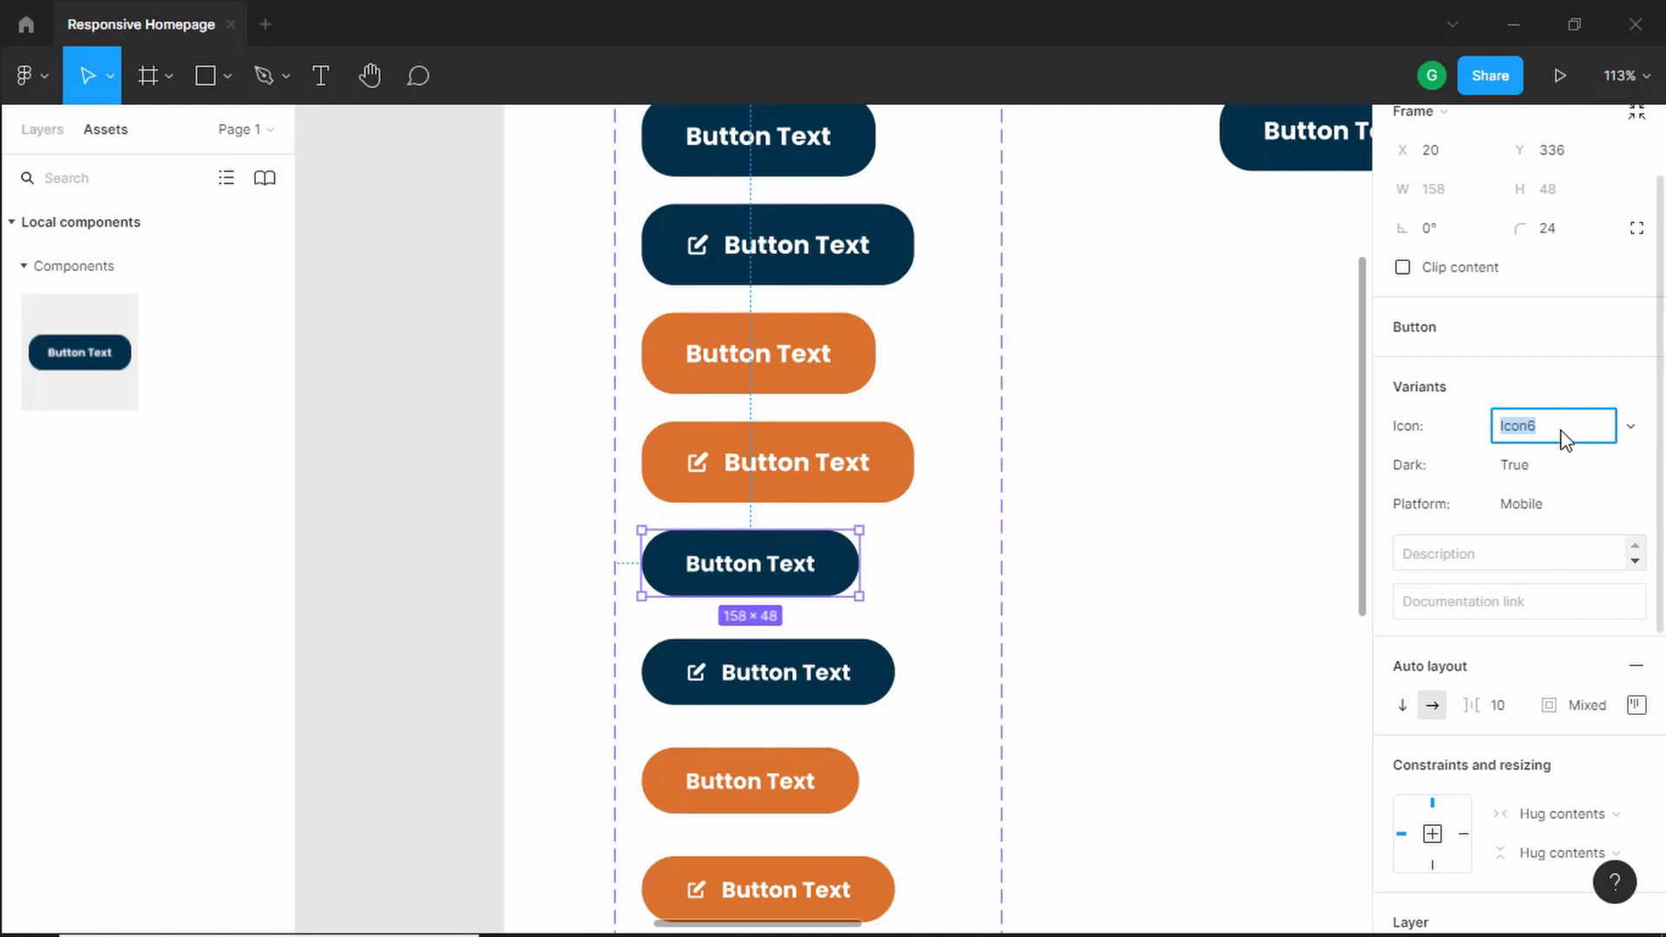
key(Return)
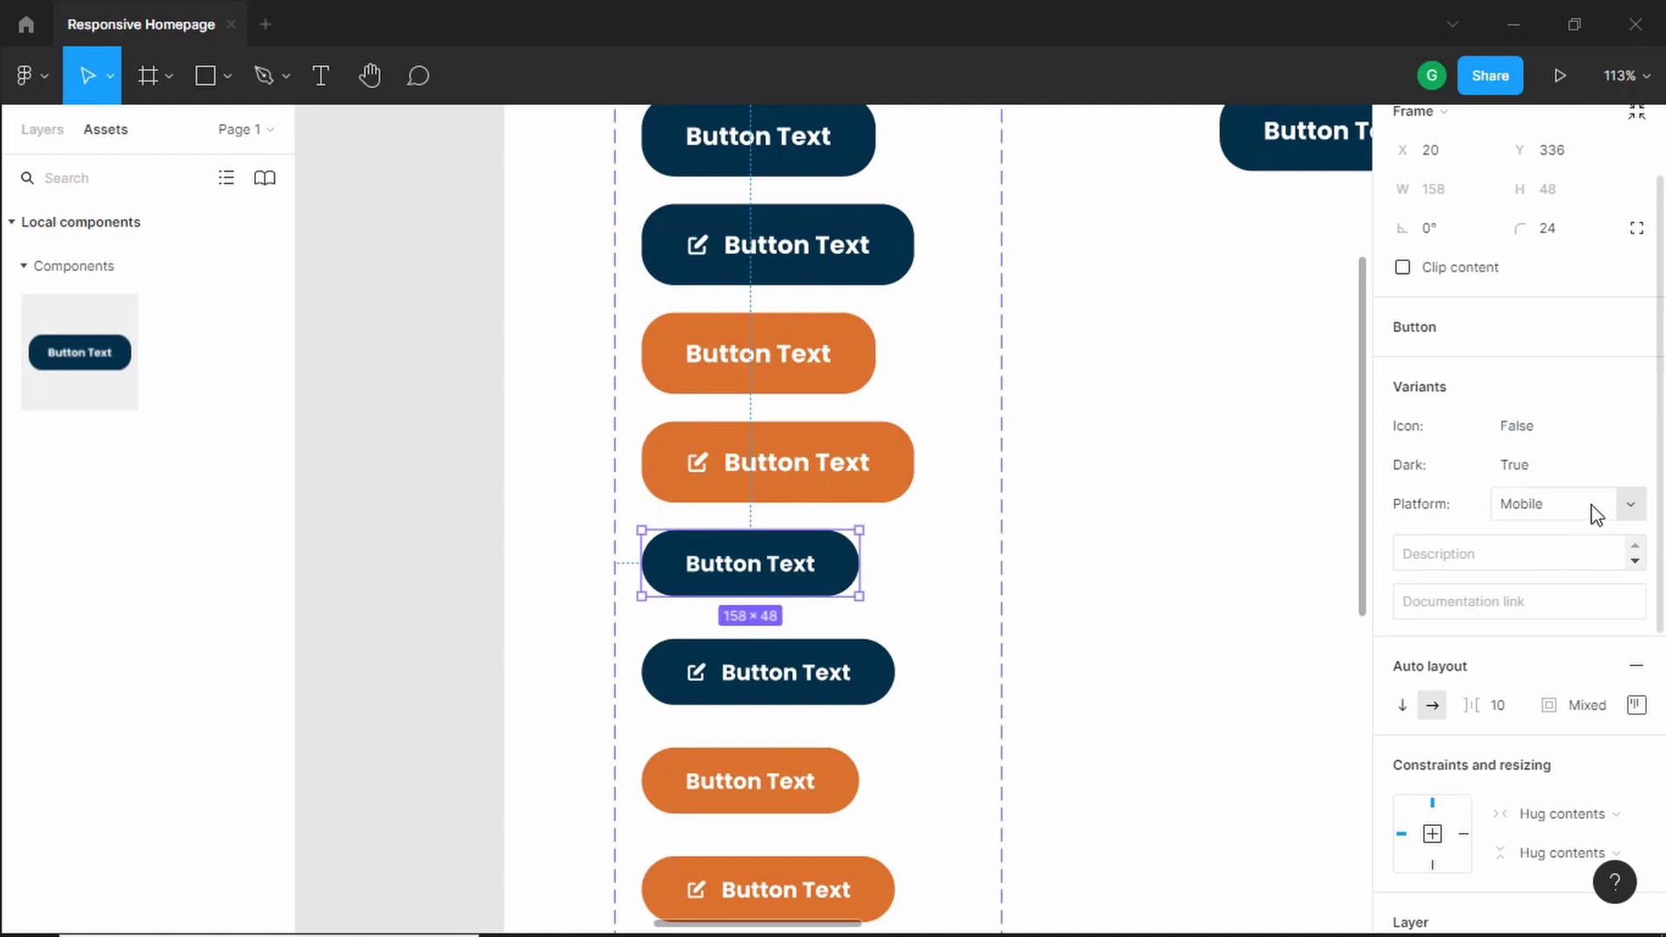
scroll(920, 587, down, 1)
click(897, 651)
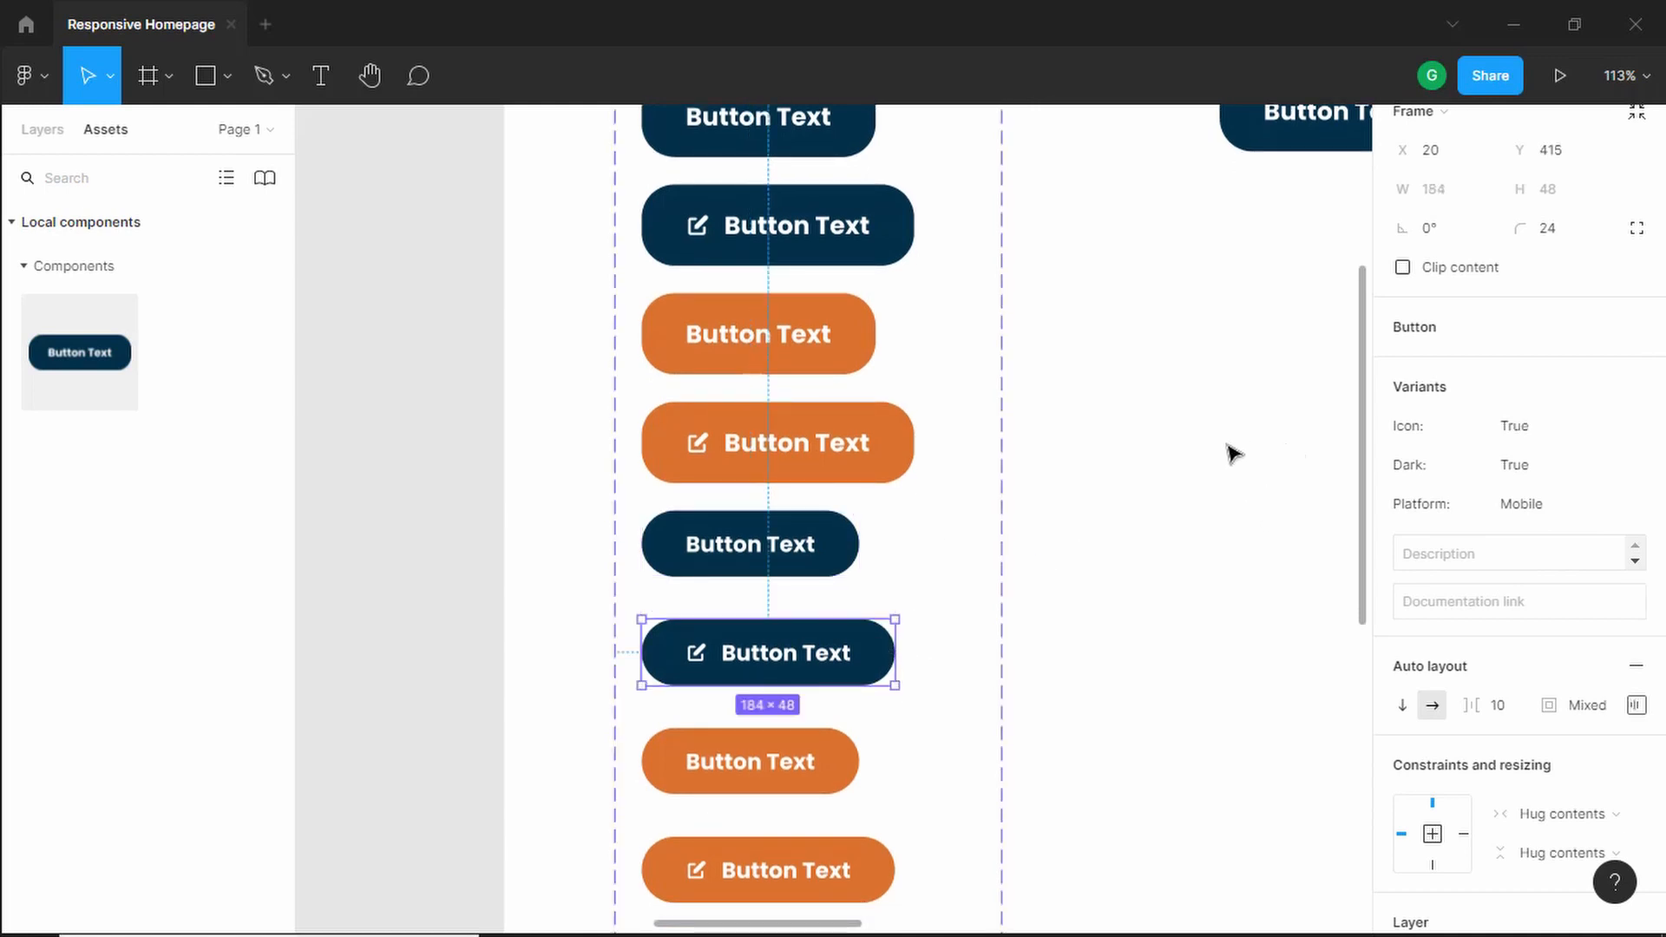
scroll(1214, 464, down, 1)
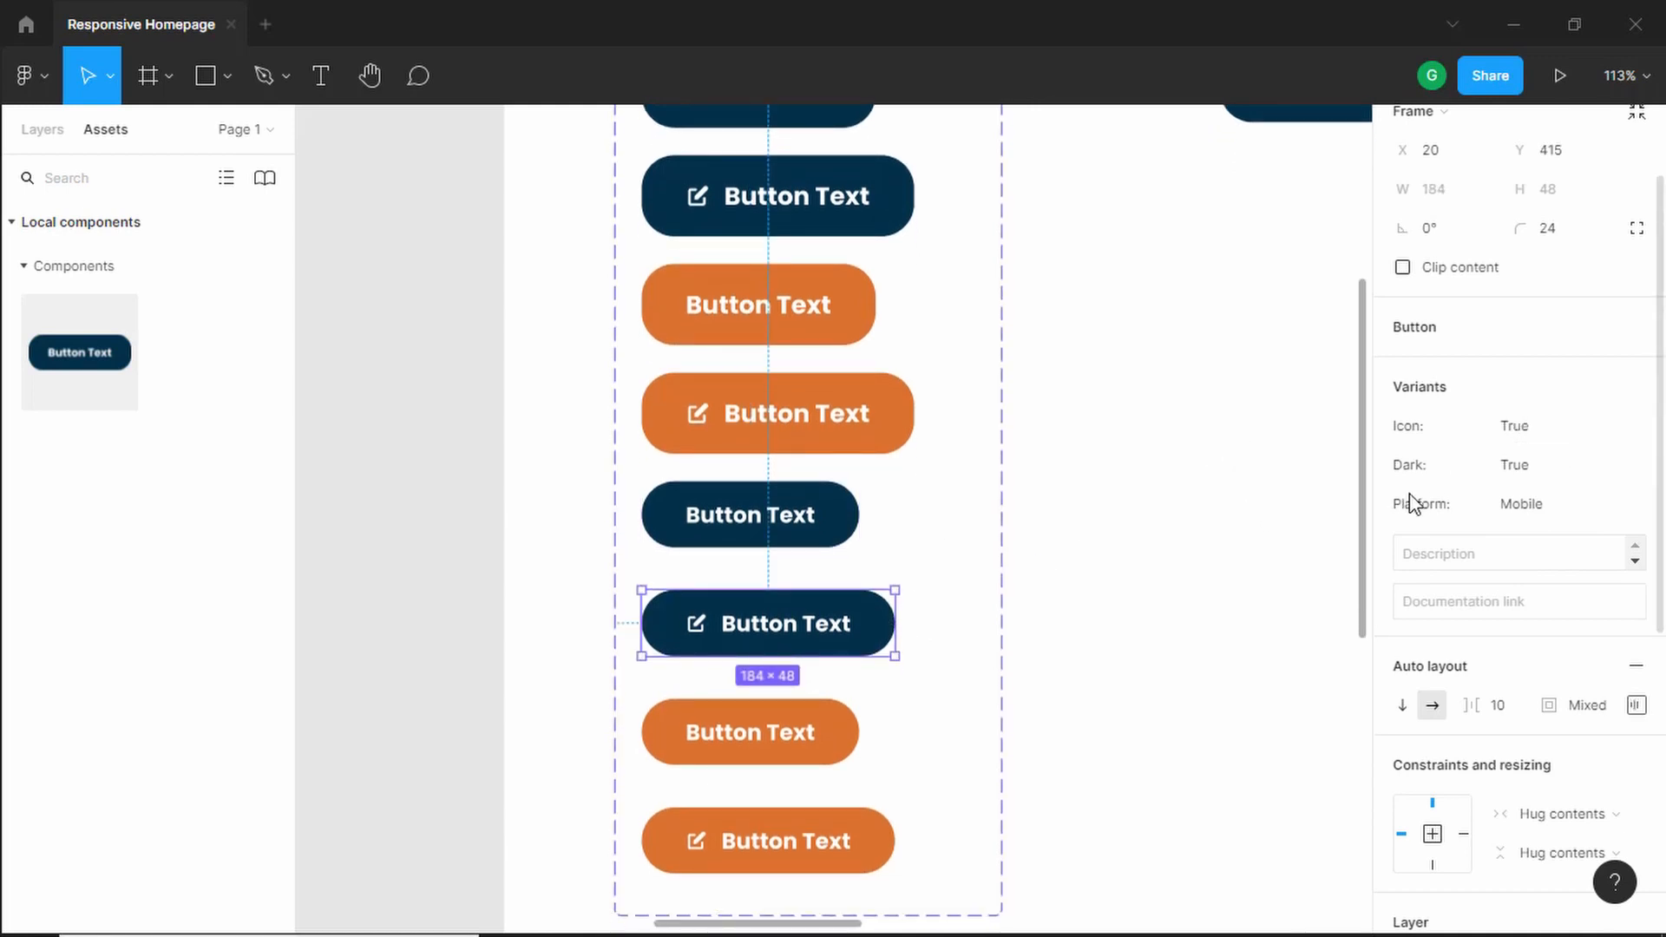
Step: Set Icon to False for the smaller plain orange variant, and check the properties of the smaller orange icon variant
scroll(1548, 480, down, 4)
scroll(1480, 409, up, 3)
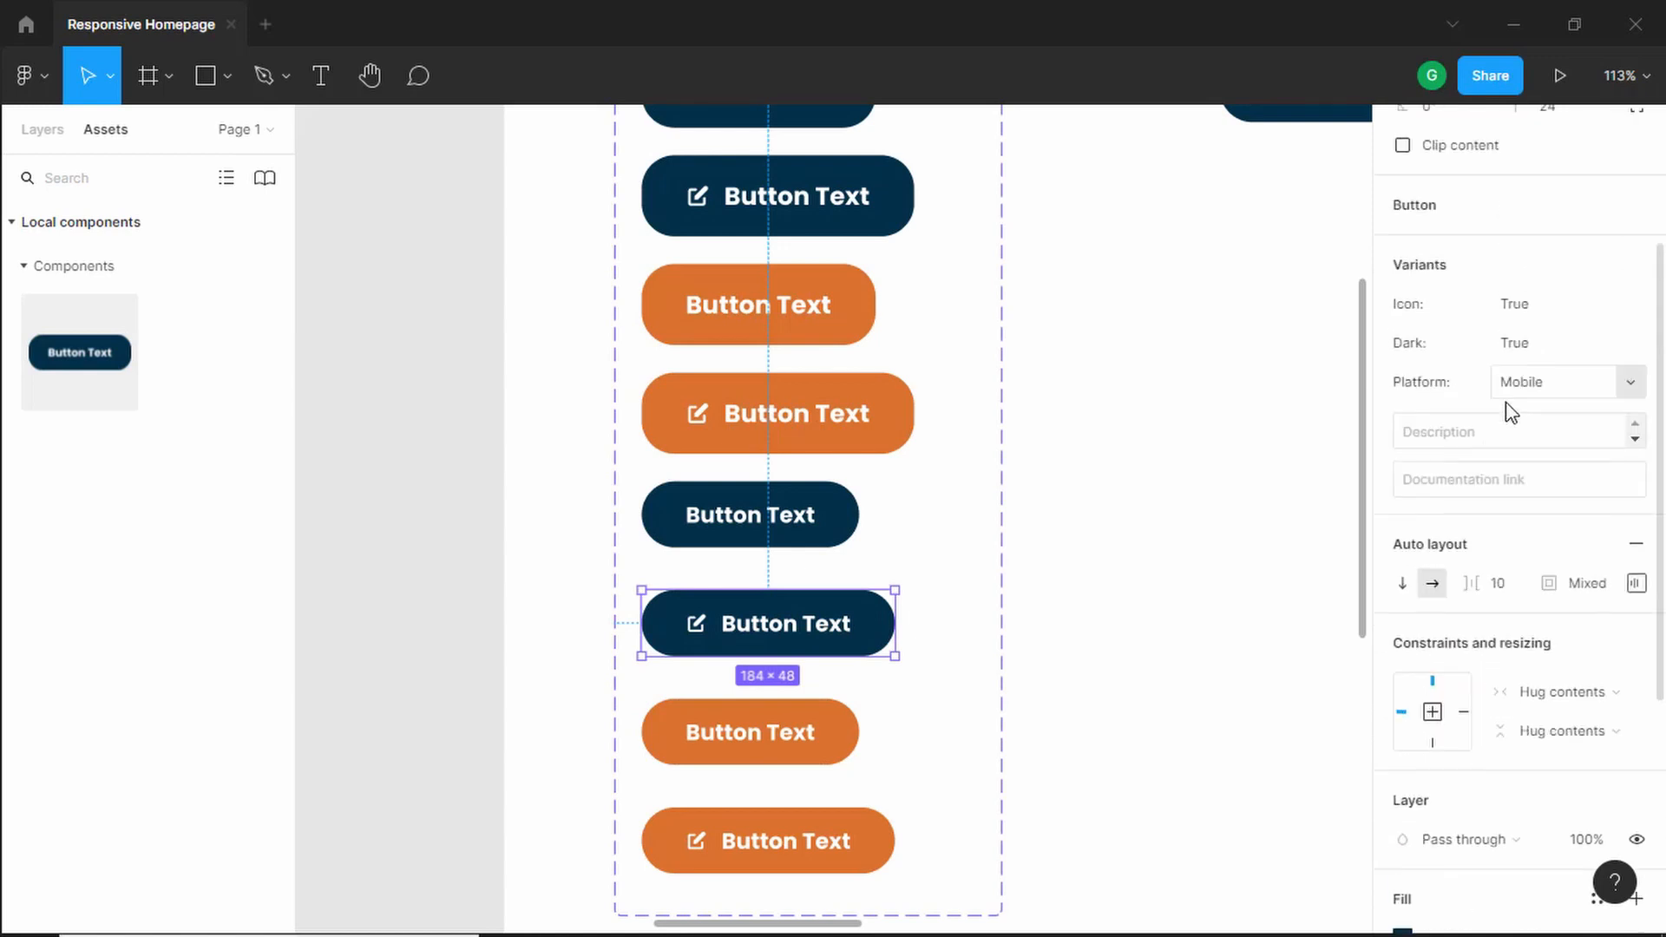
scroll(1067, 555, down, 1)
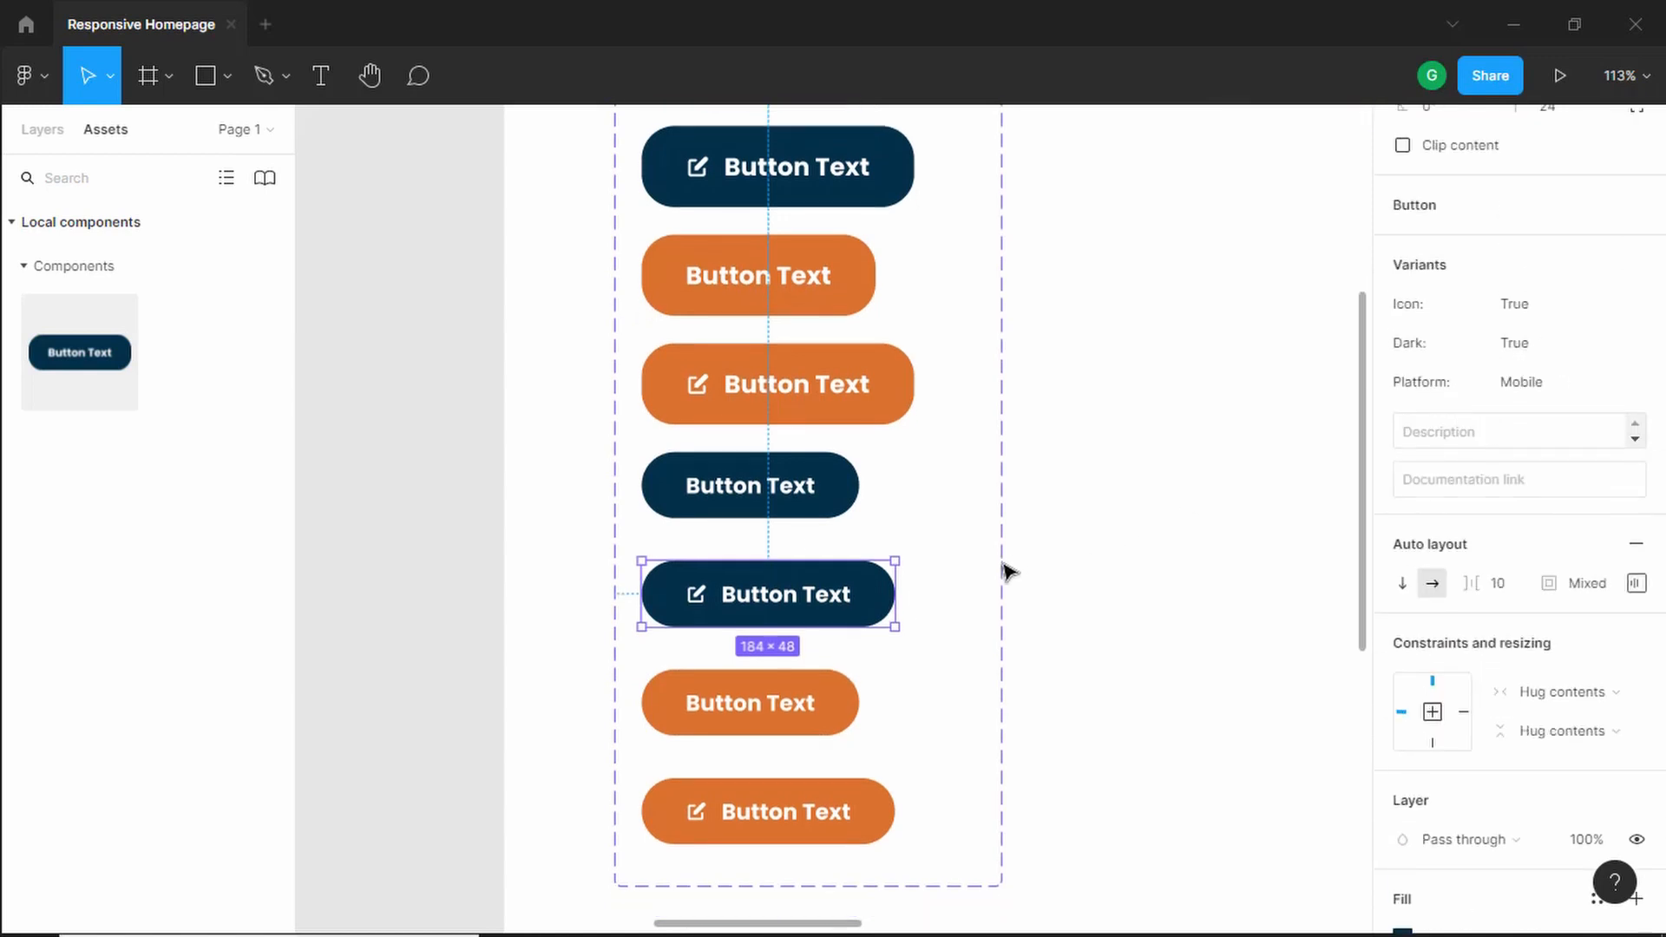
click(820, 704)
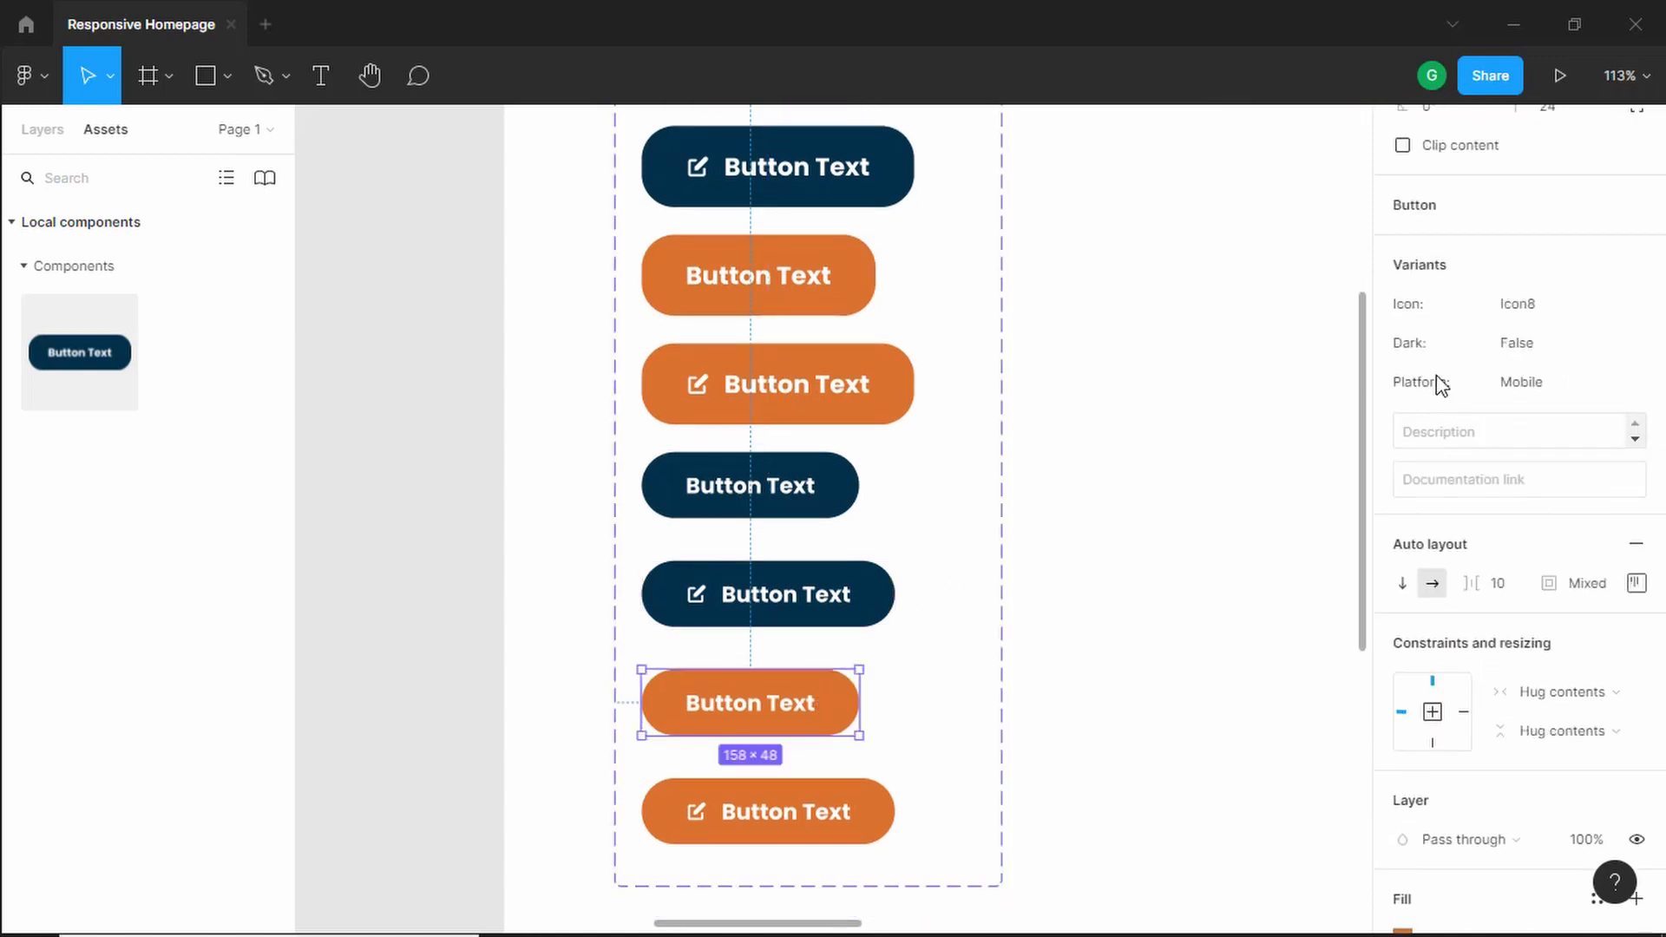
click(1559, 307)
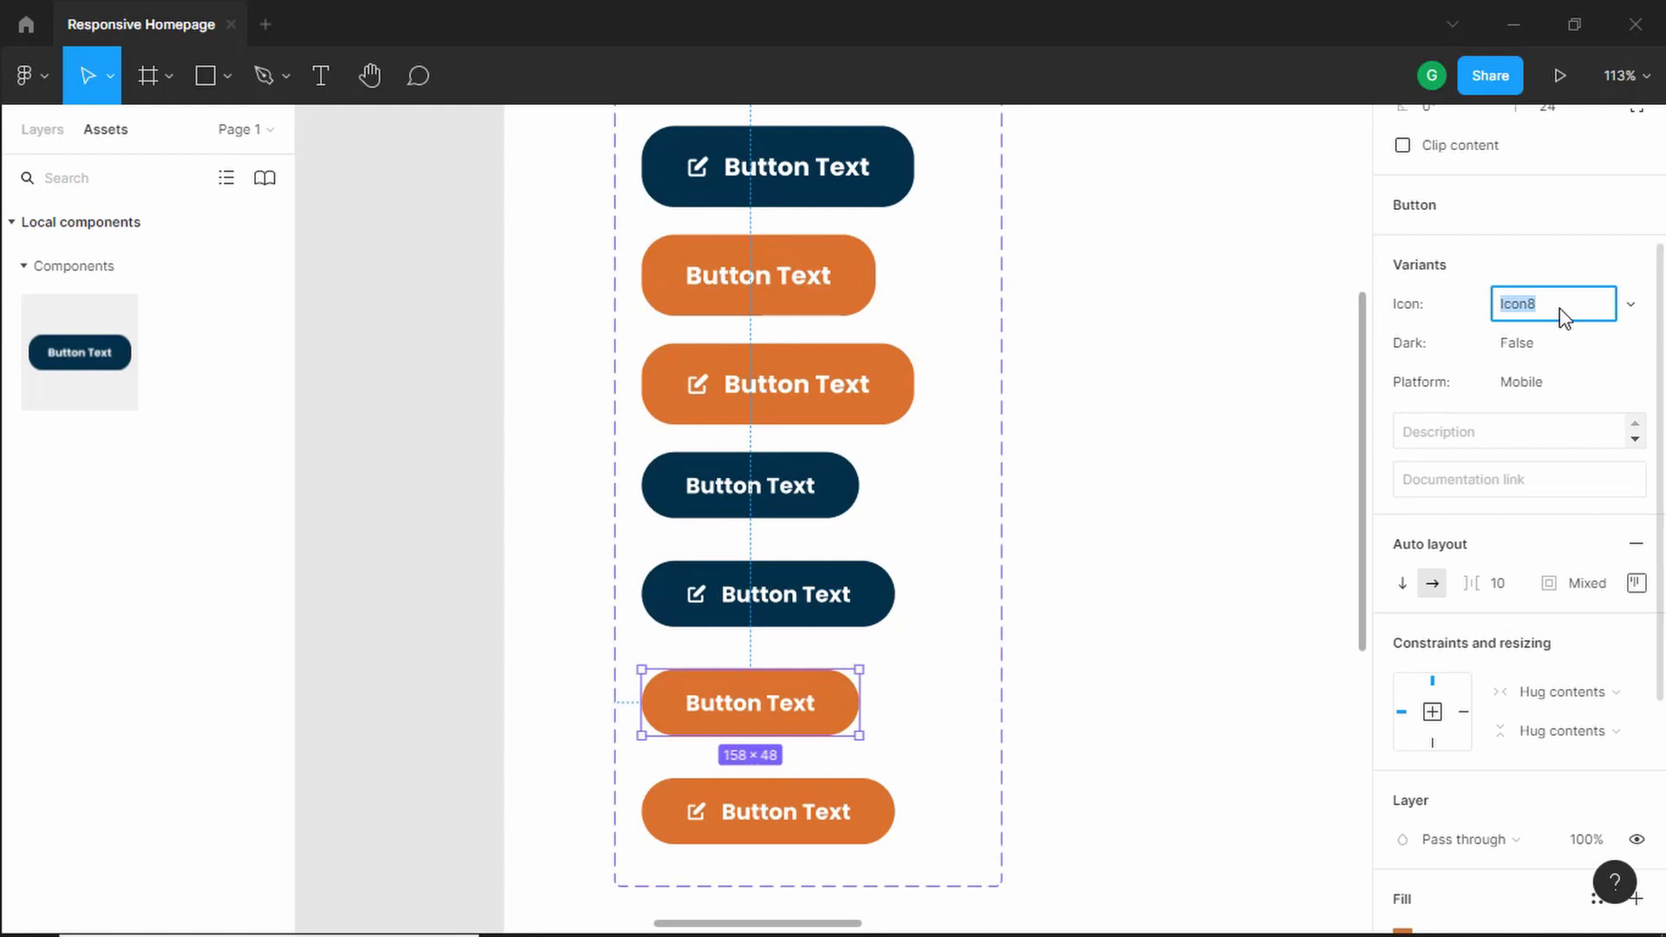
key(Return)
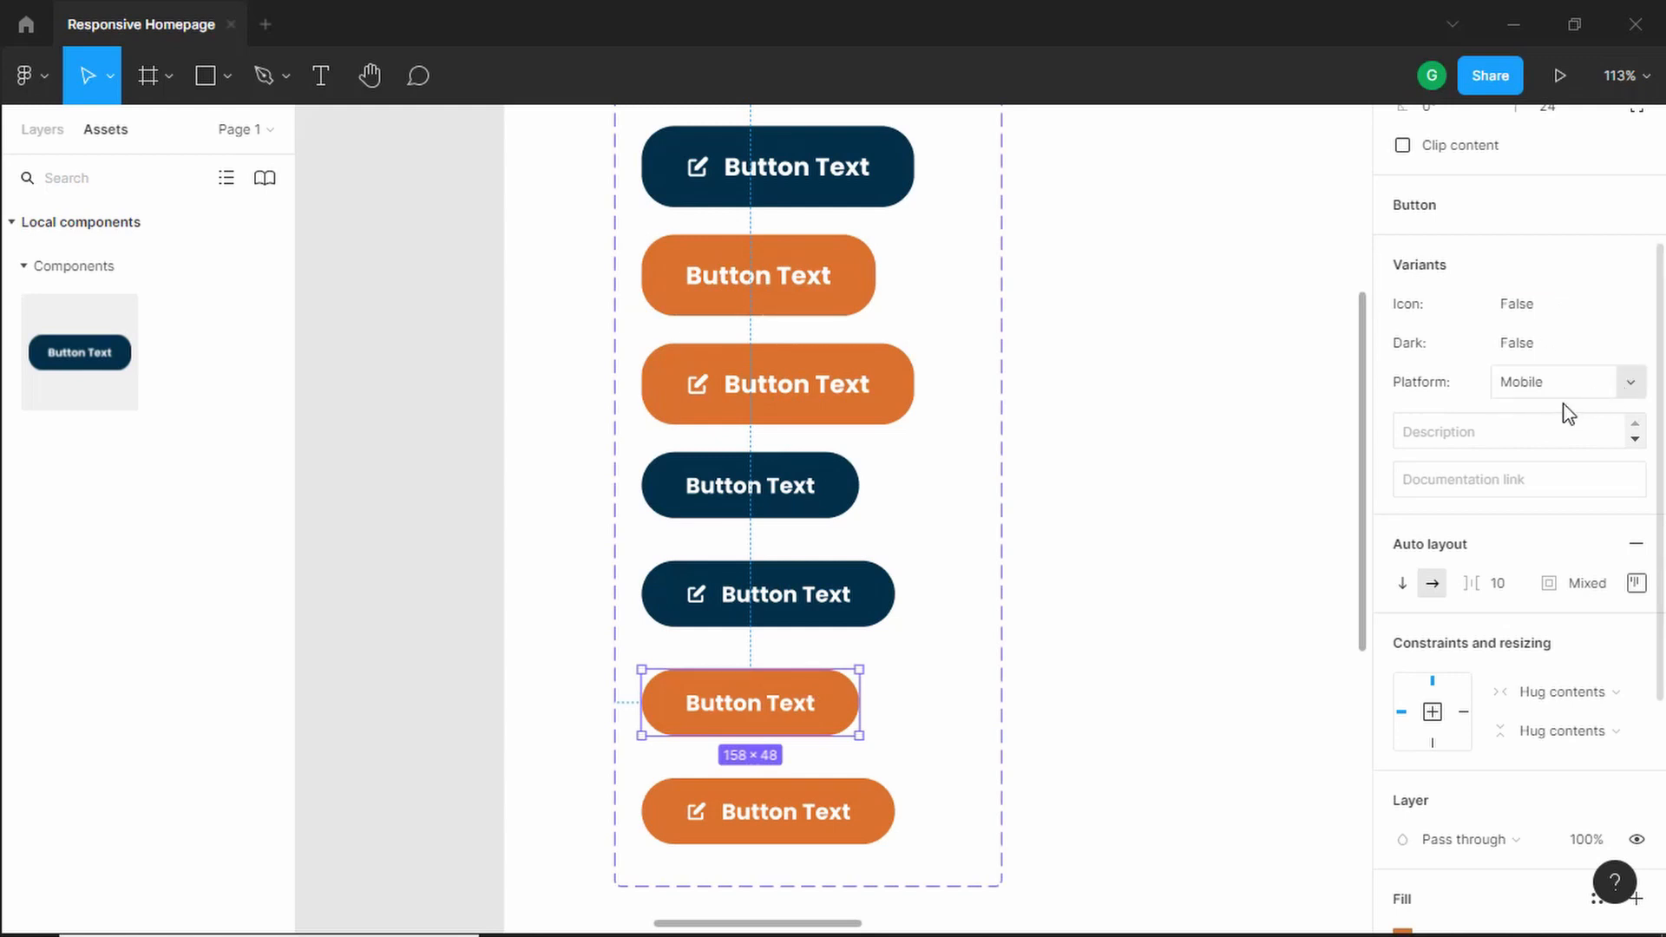
scroll(924, 581, down, 3)
click(877, 695)
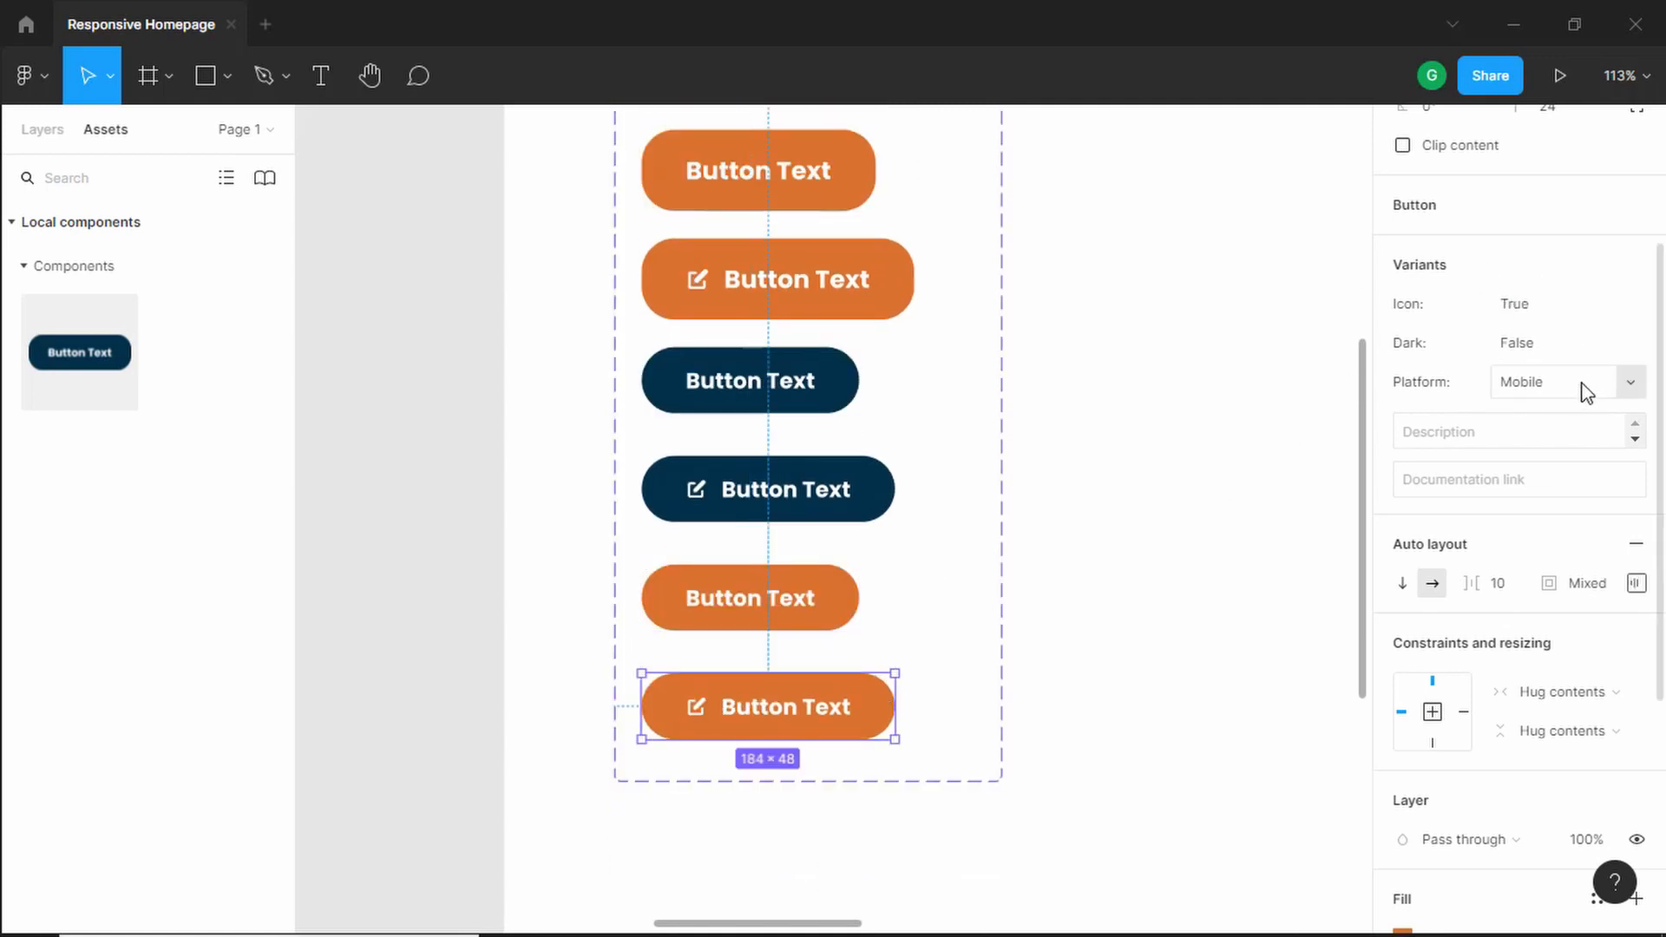
Step: Test the Icon property of the Button instance beside the component set by switching it on and off again
ctrl+scroll(1290, 231, down, 3)
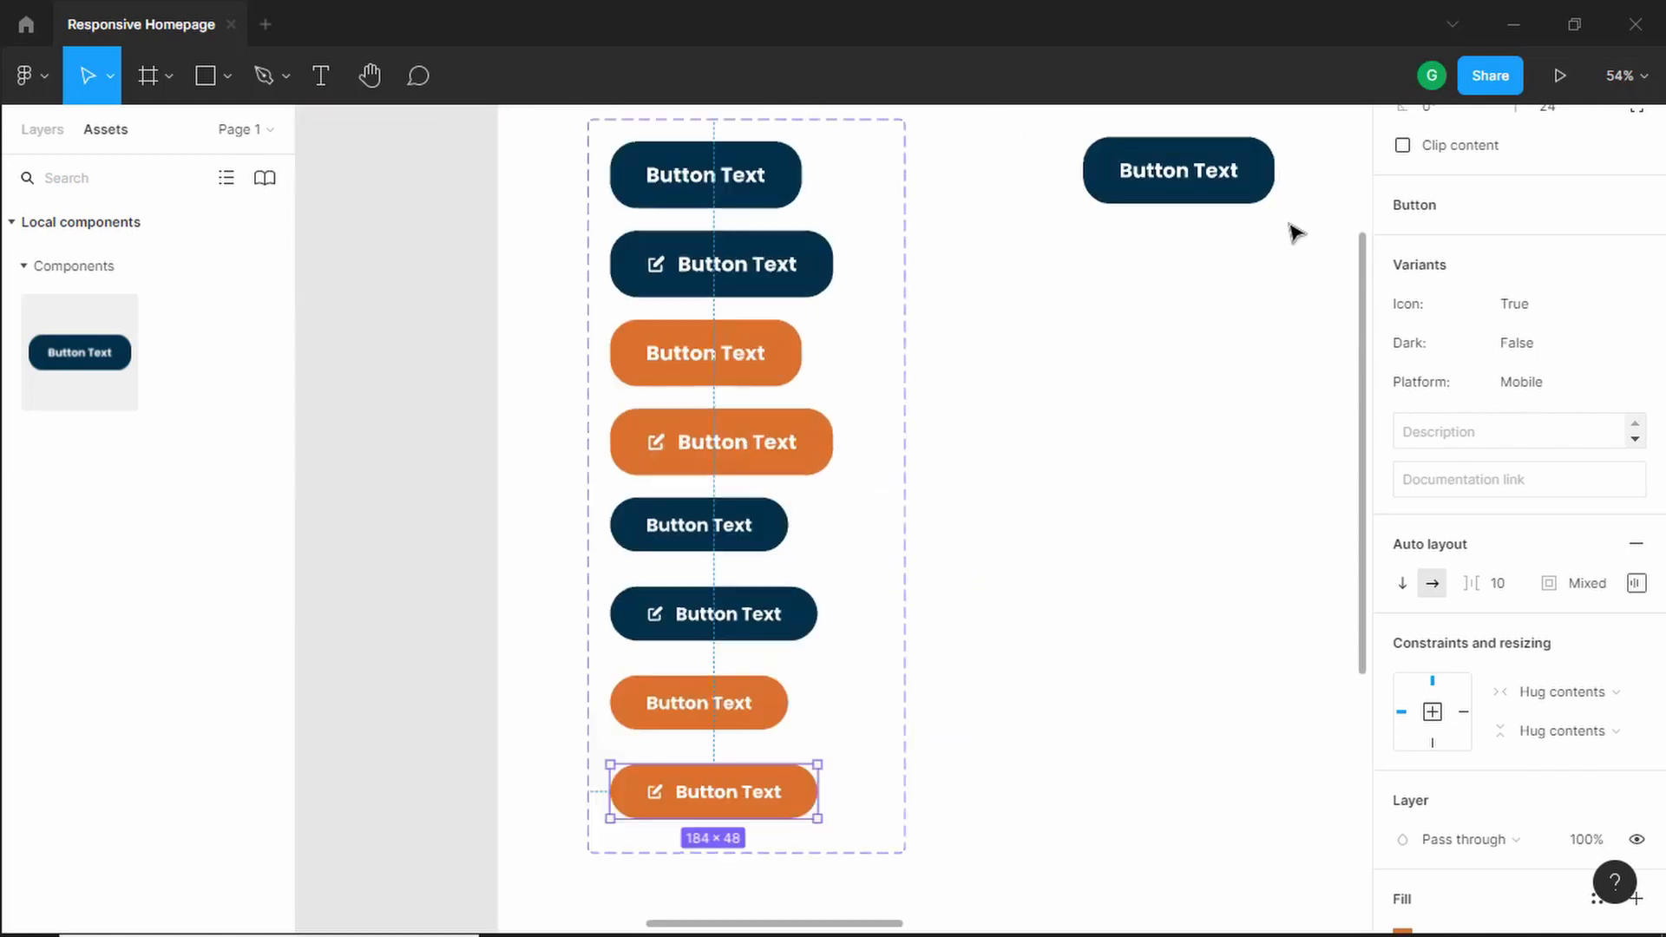
ctrl+scroll(1301, 223, up, 4)
drag(1293, 239, 1097, 476)
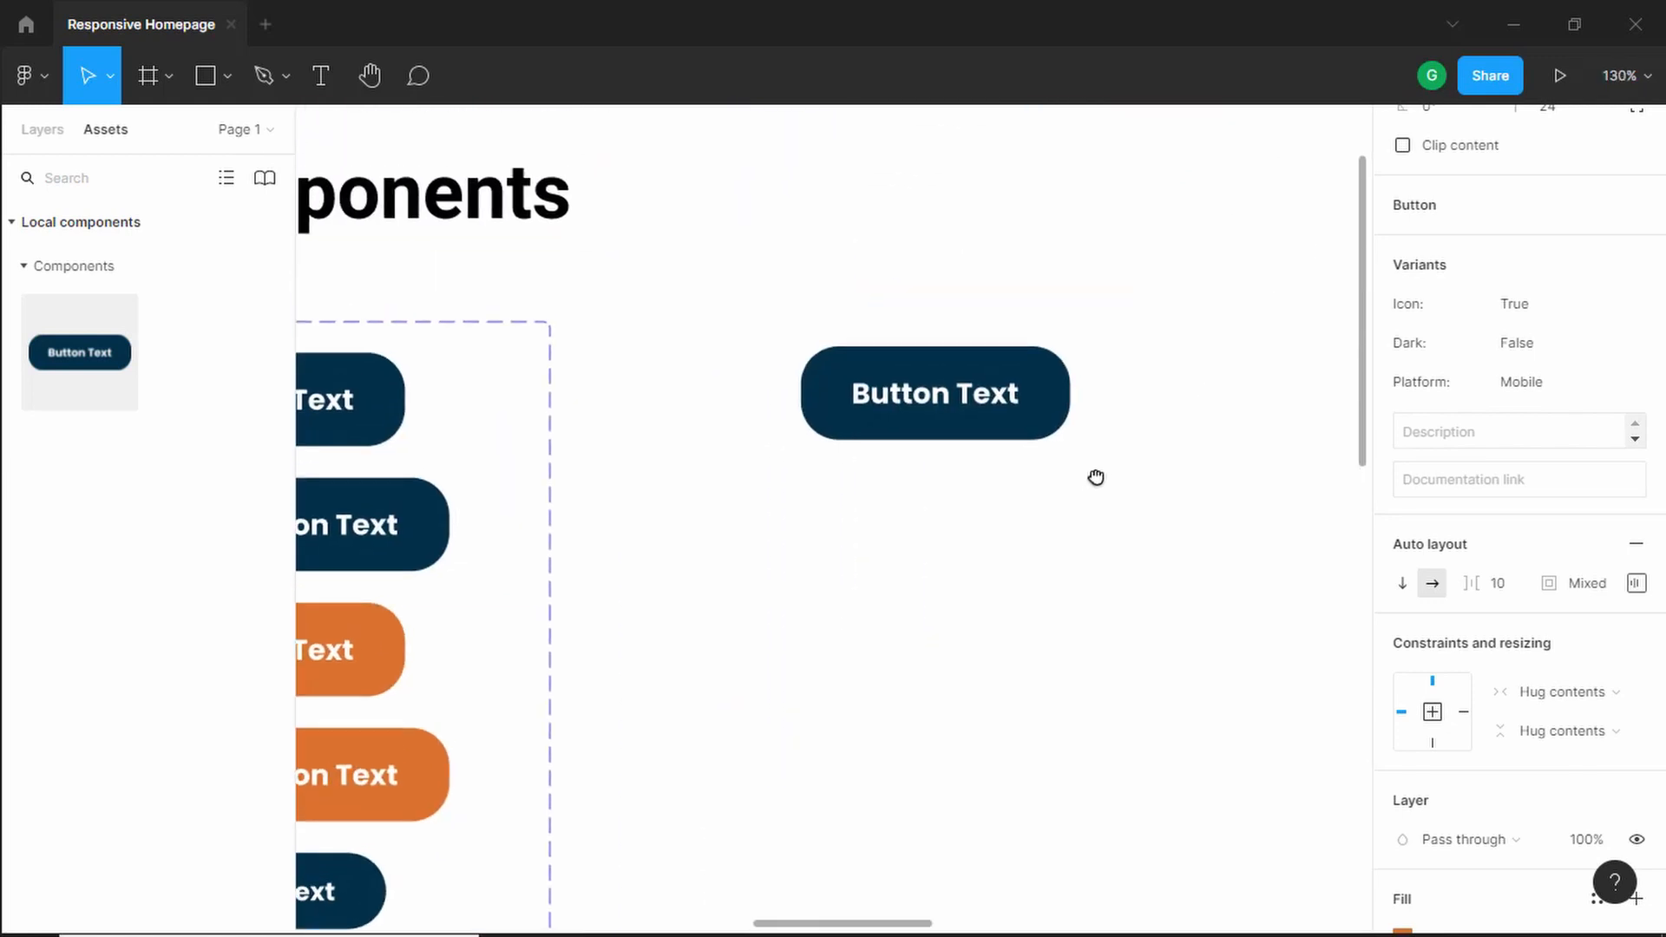
click(928, 416)
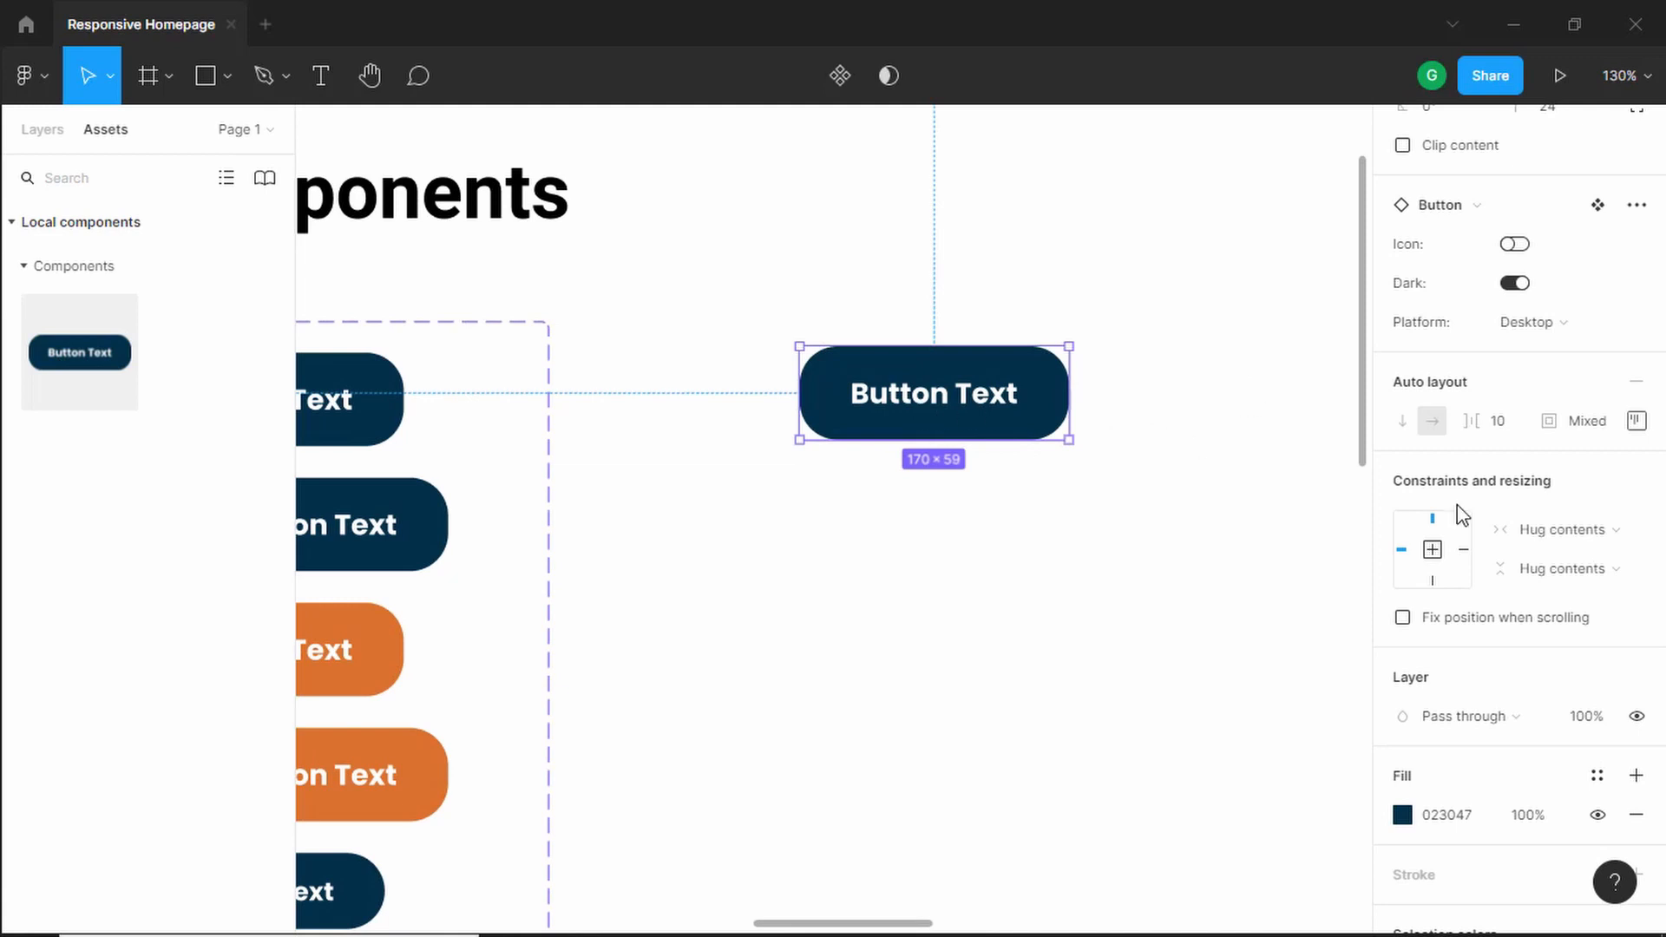
scroll(1648, 607, down, 1)
scroll(1622, 599, up, 4)
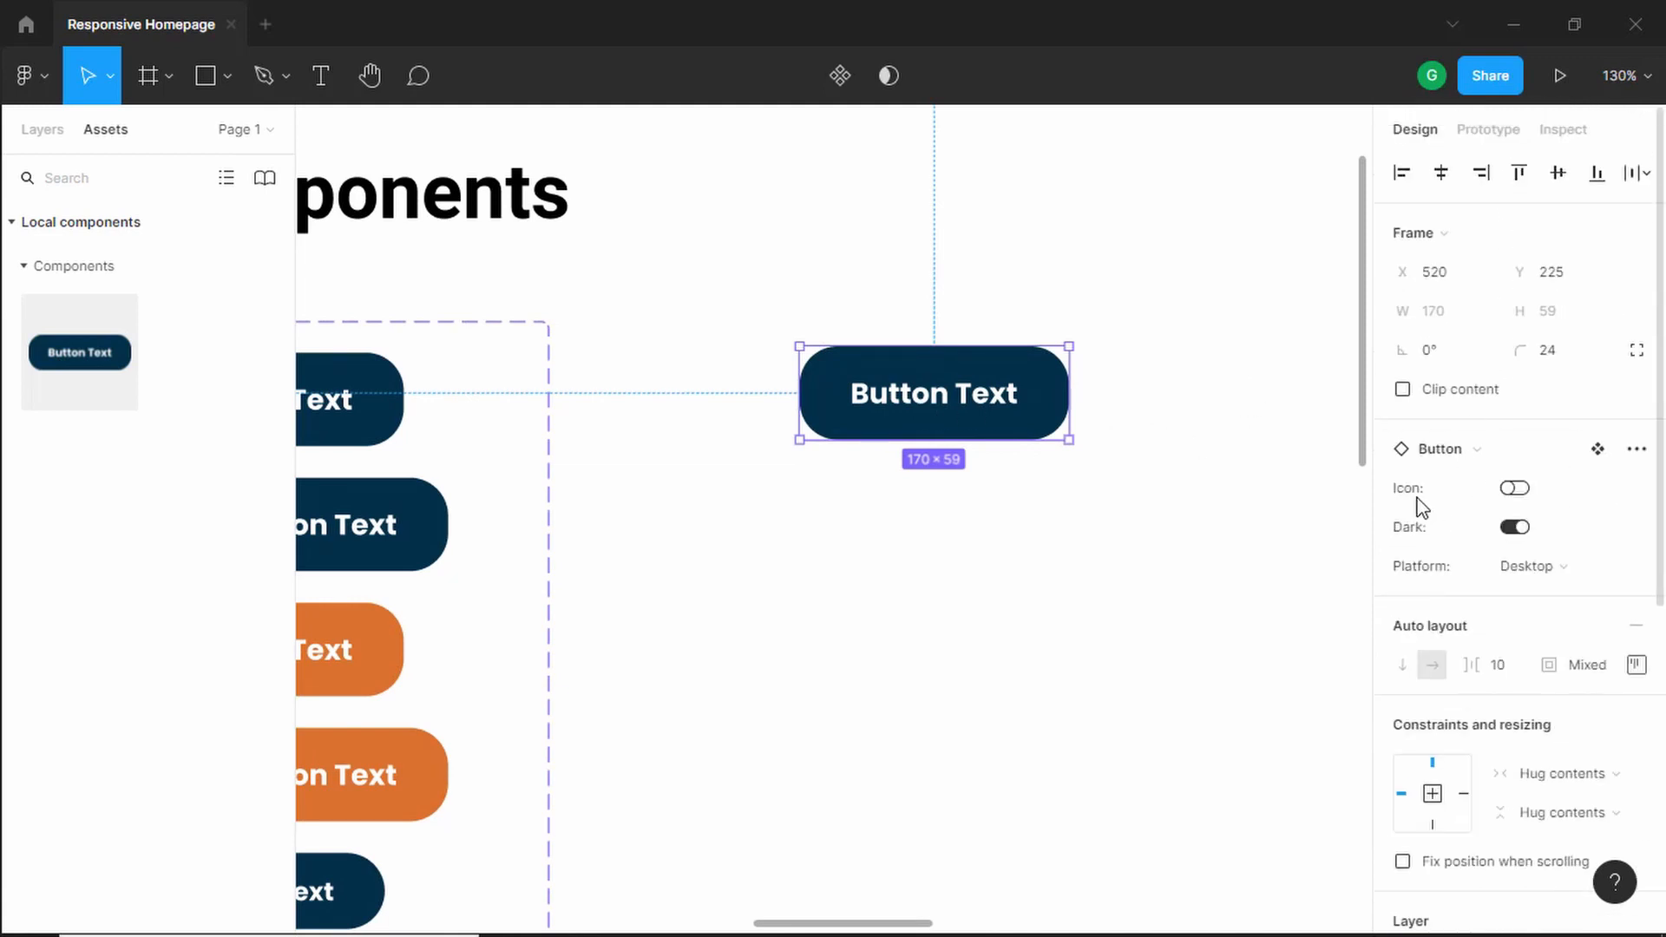
click(1524, 486)
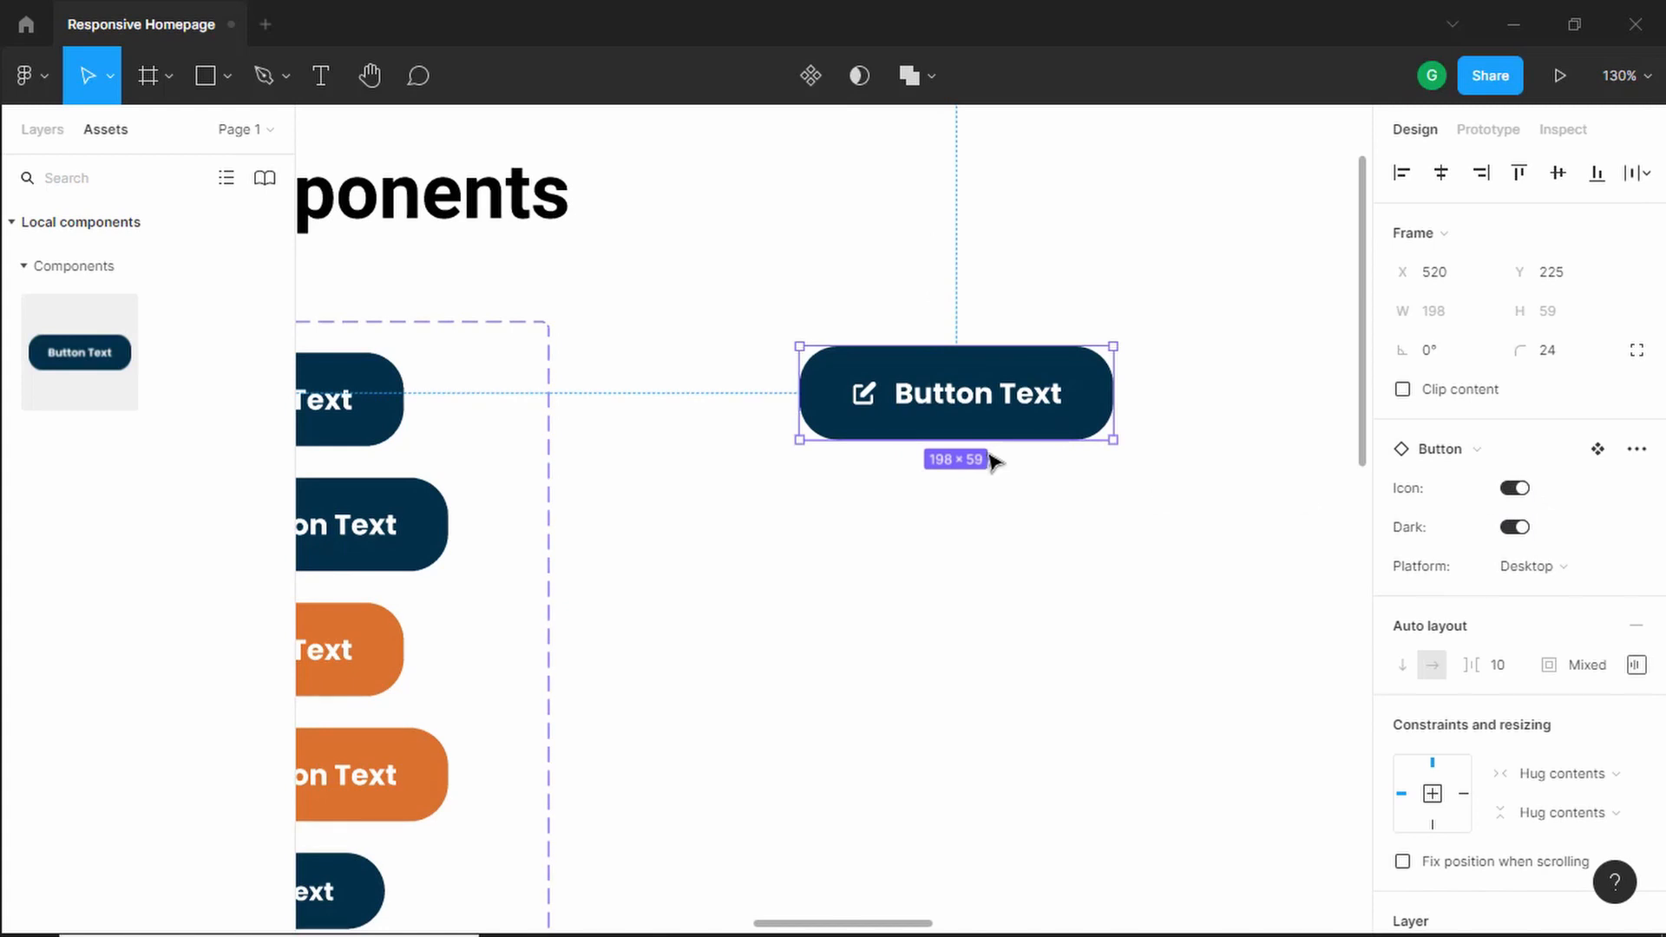
click(1520, 491)
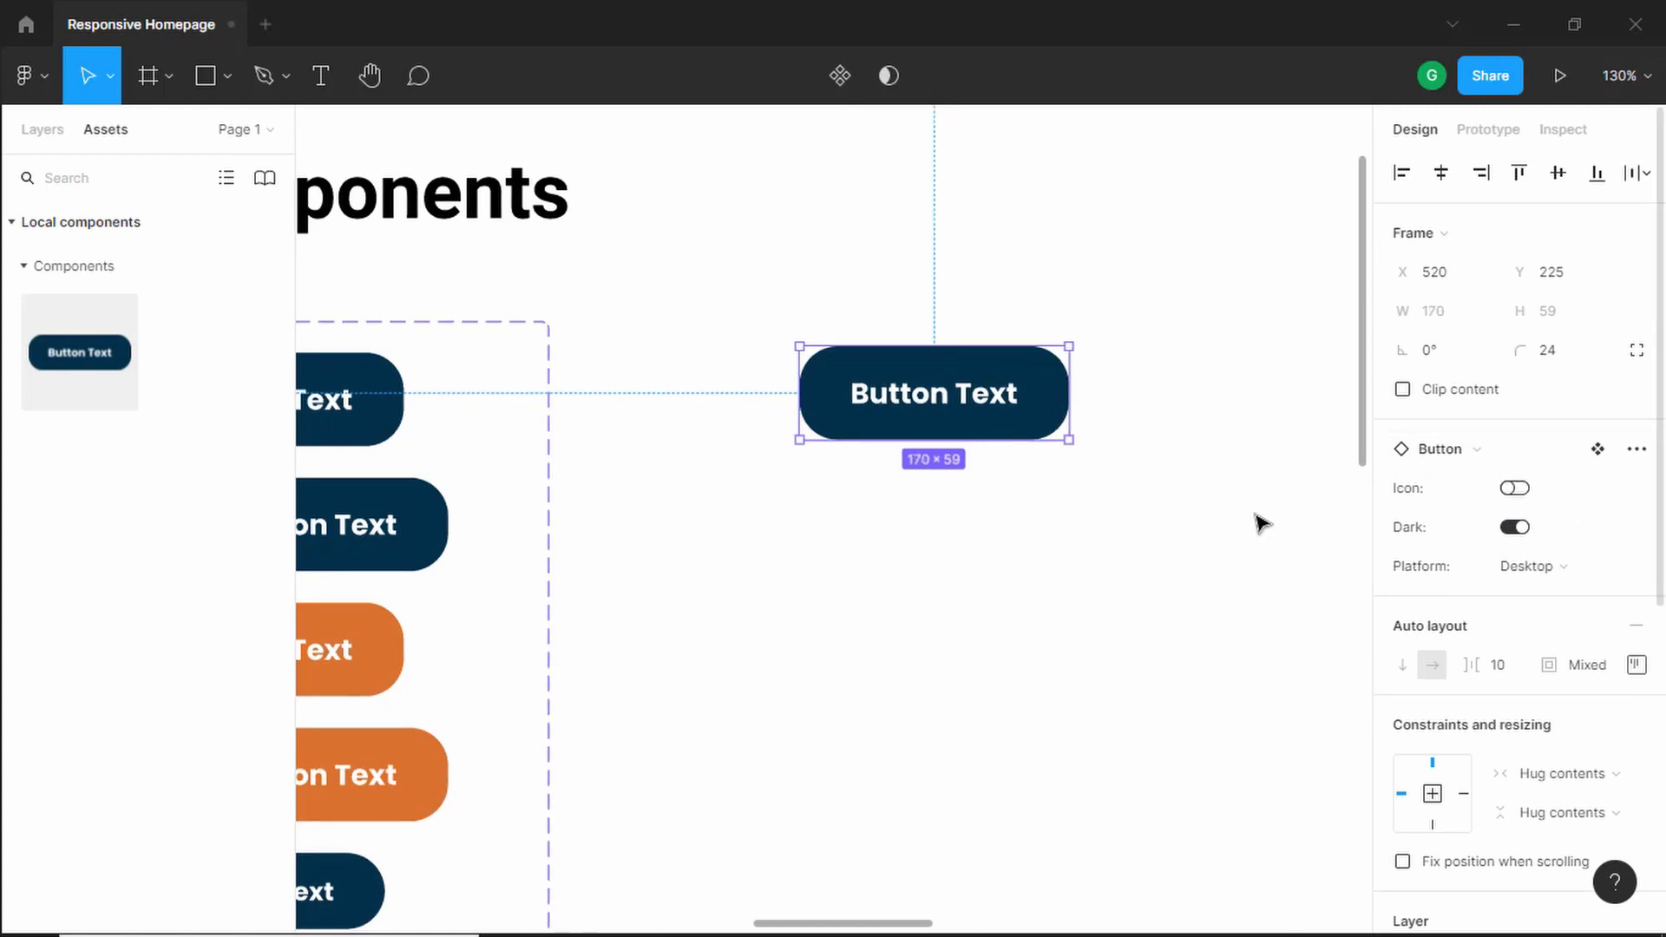
Step: Switch the Button instance to Dark off, Icon on and Platform Mobile to test the orange variants
click(1517, 529)
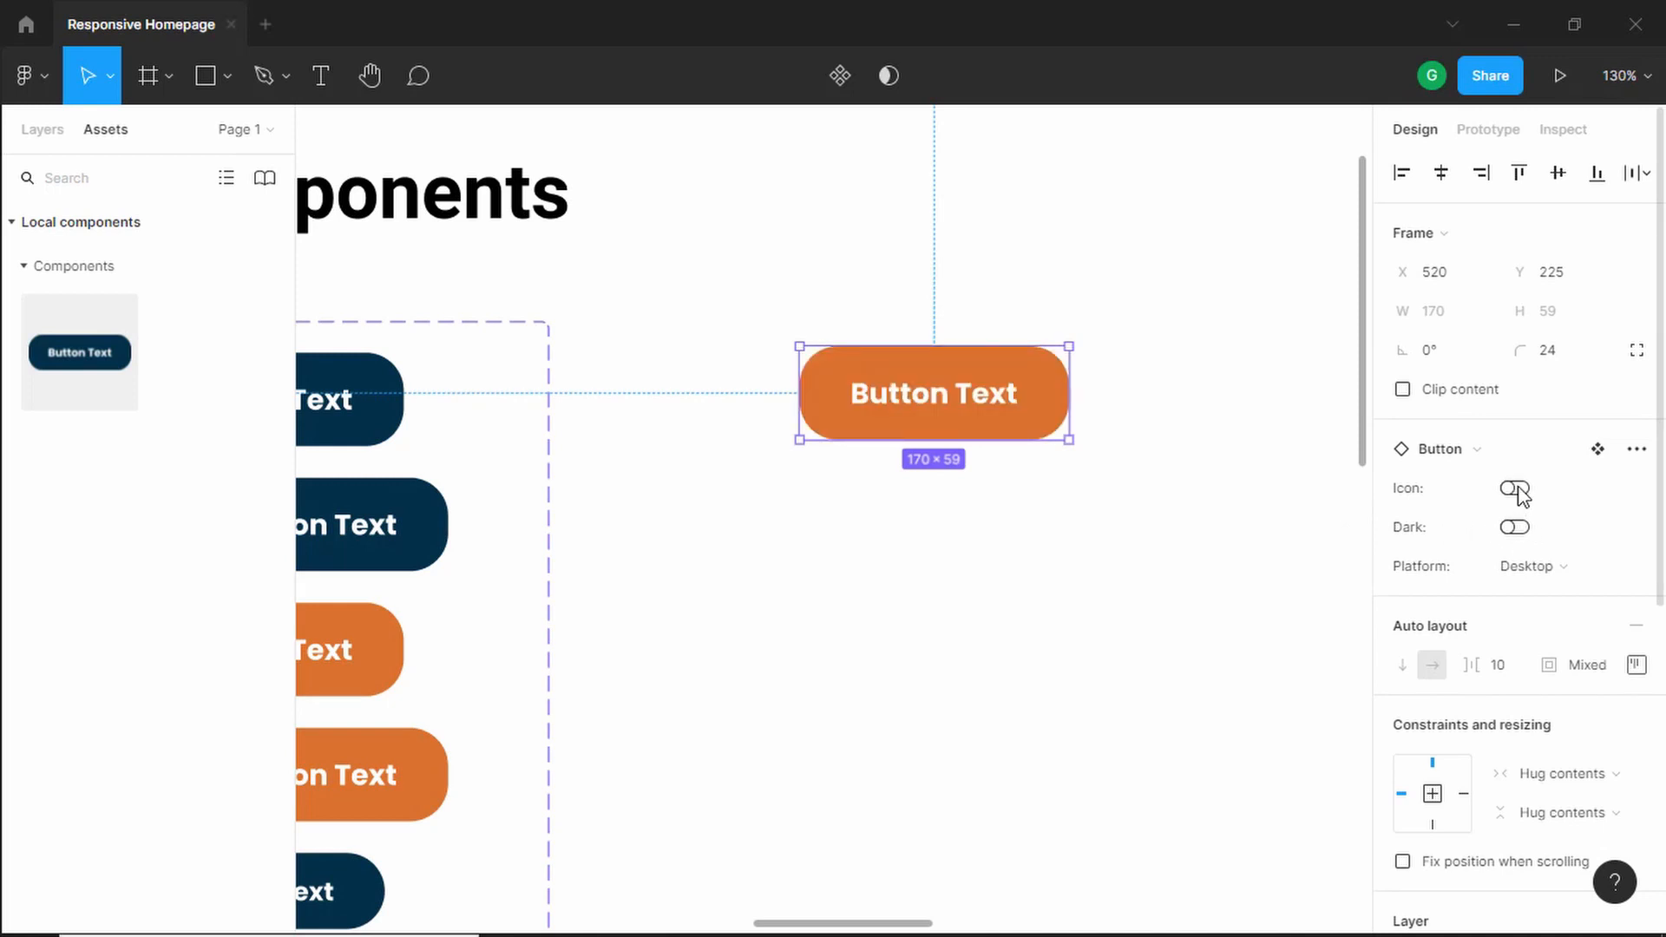
click(1517, 489)
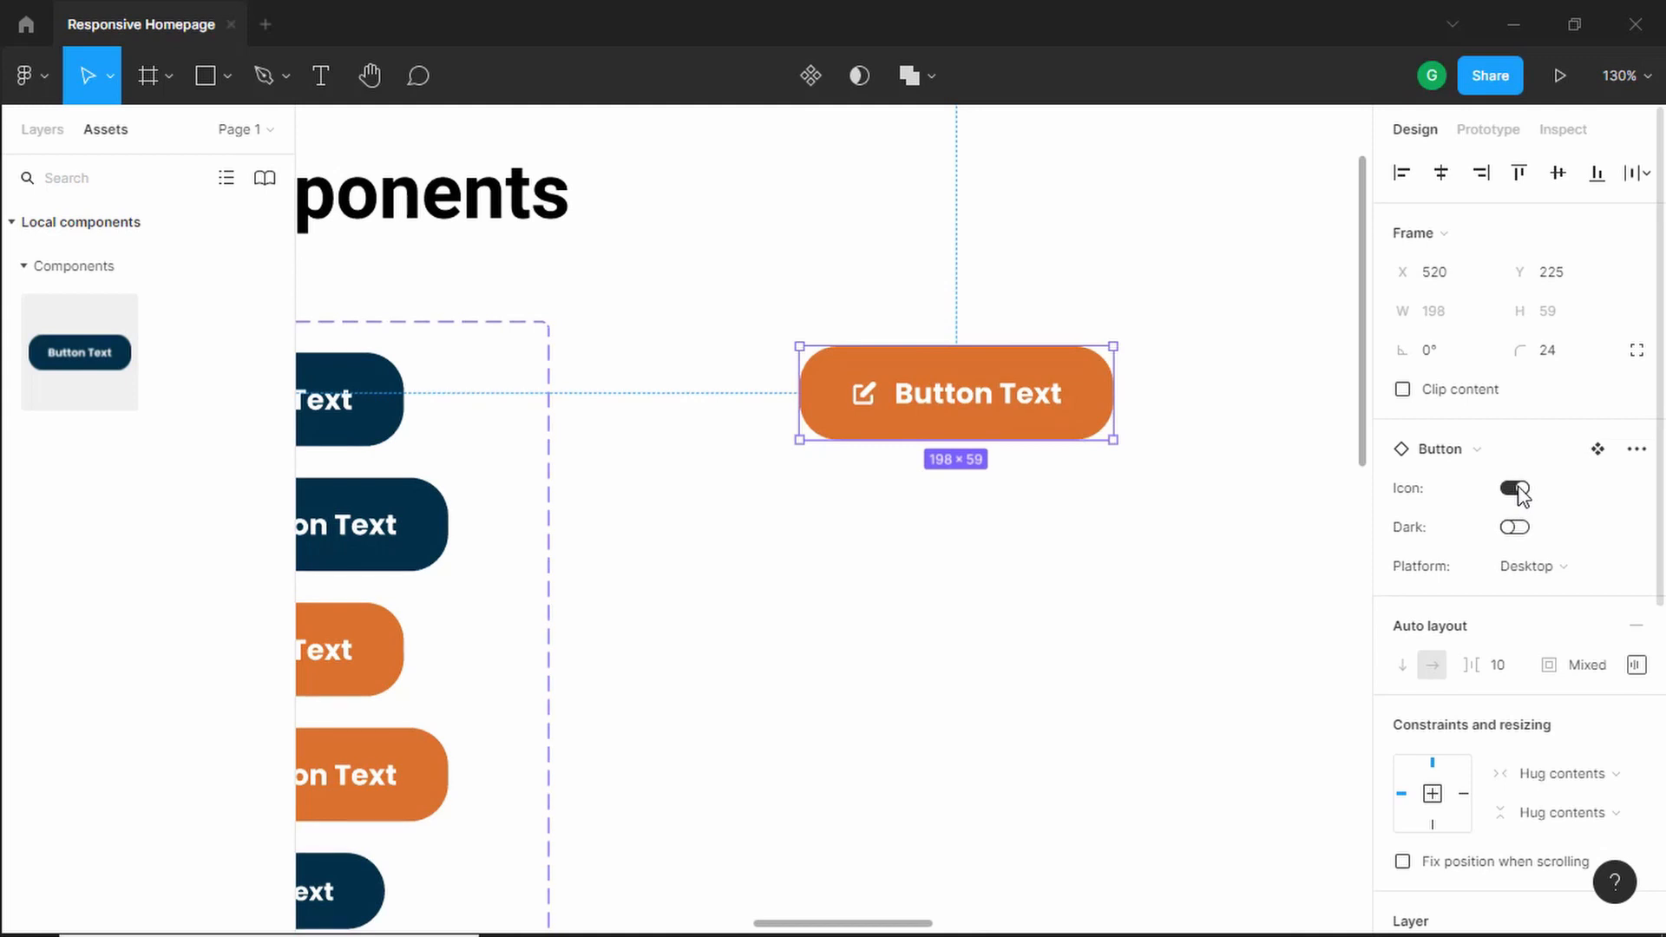
click(1514, 489)
click(1515, 489)
click(1577, 569)
click(1568, 592)
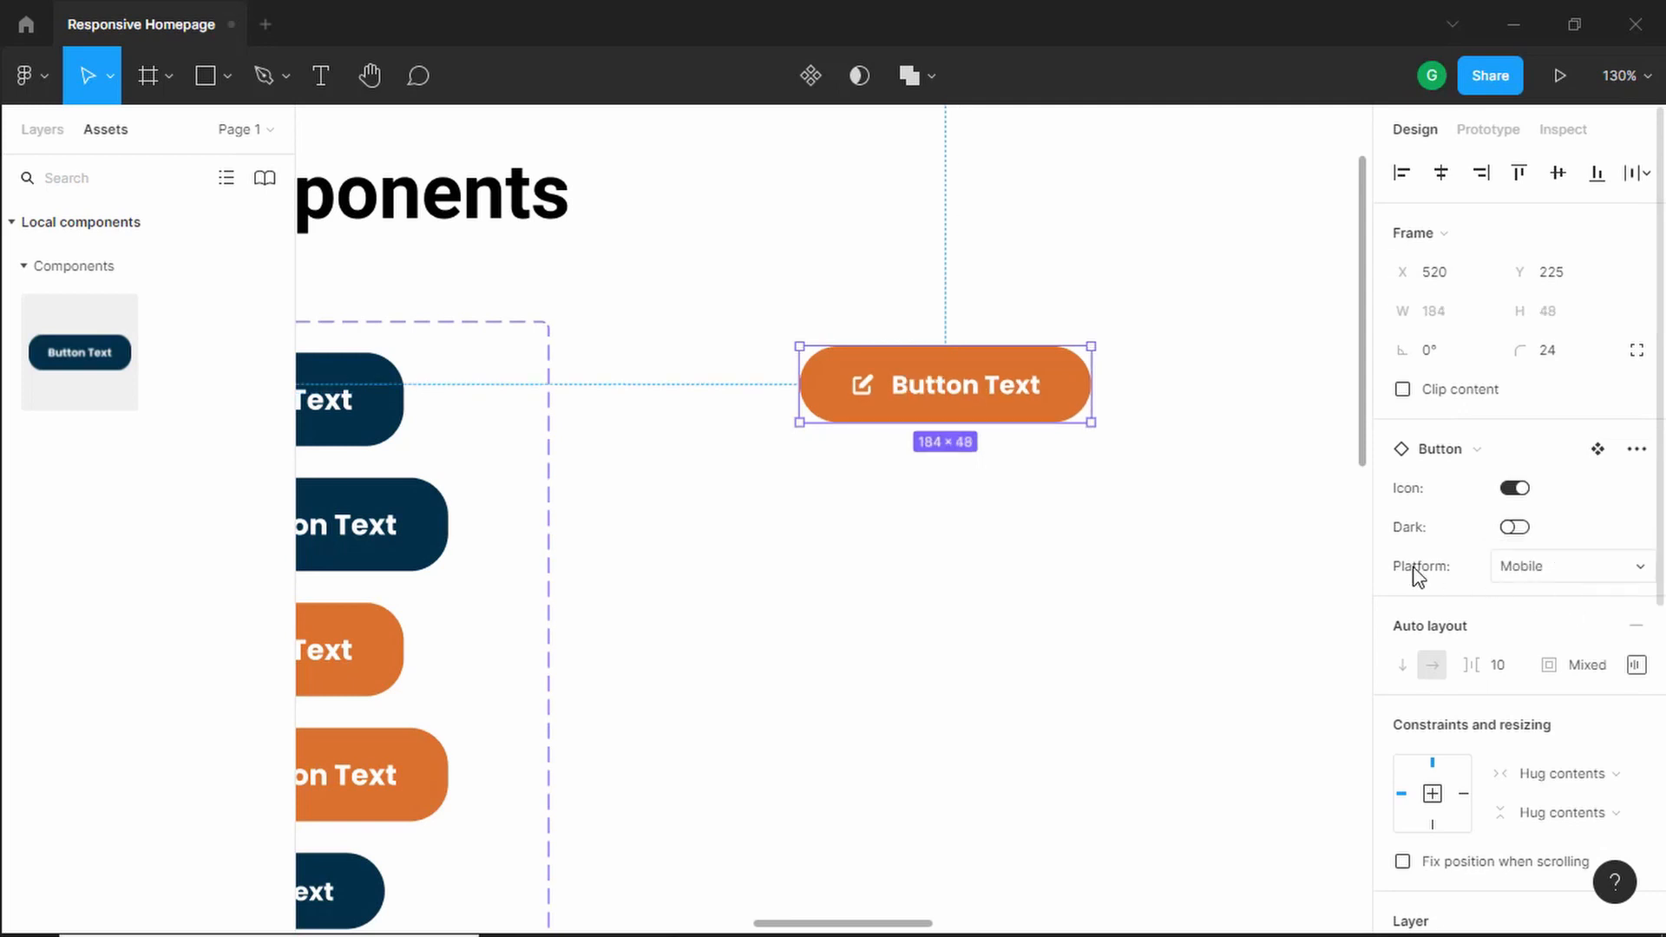
Step: Try further Dark and Icon combinations on the mobile Button instance, ending with Platform Desktop, Dark on and Icon on
click(1513, 529)
click(1524, 493)
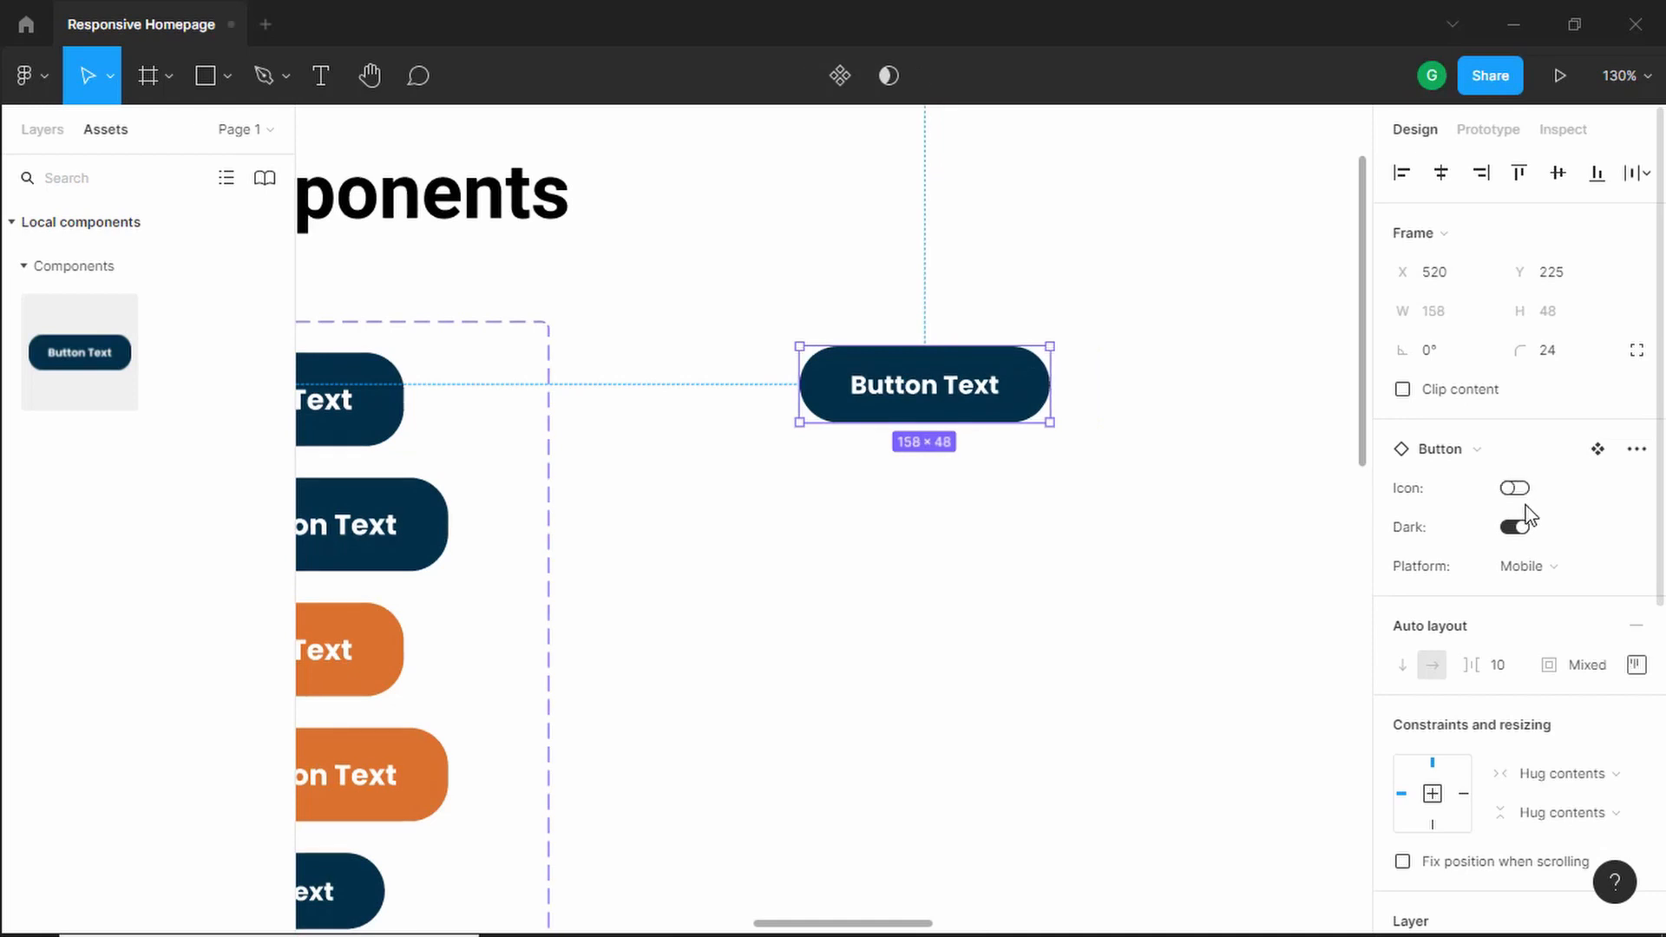
click(1525, 531)
click(1547, 570)
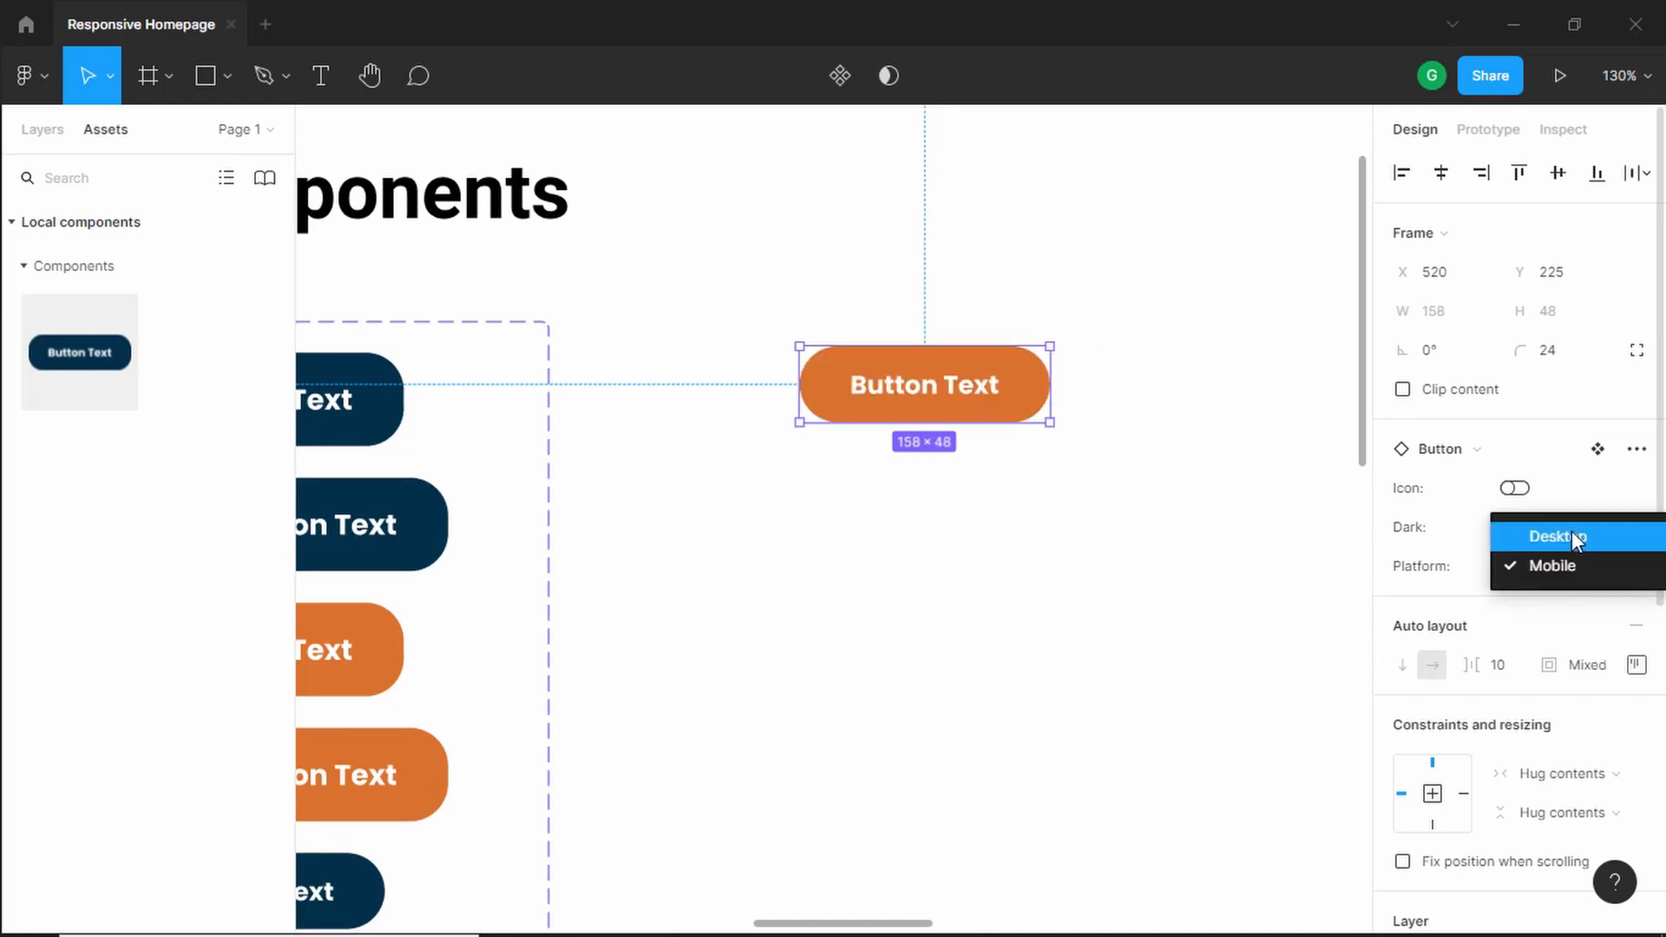
click(1570, 533)
click(1514, 528)
click(1514, 491)
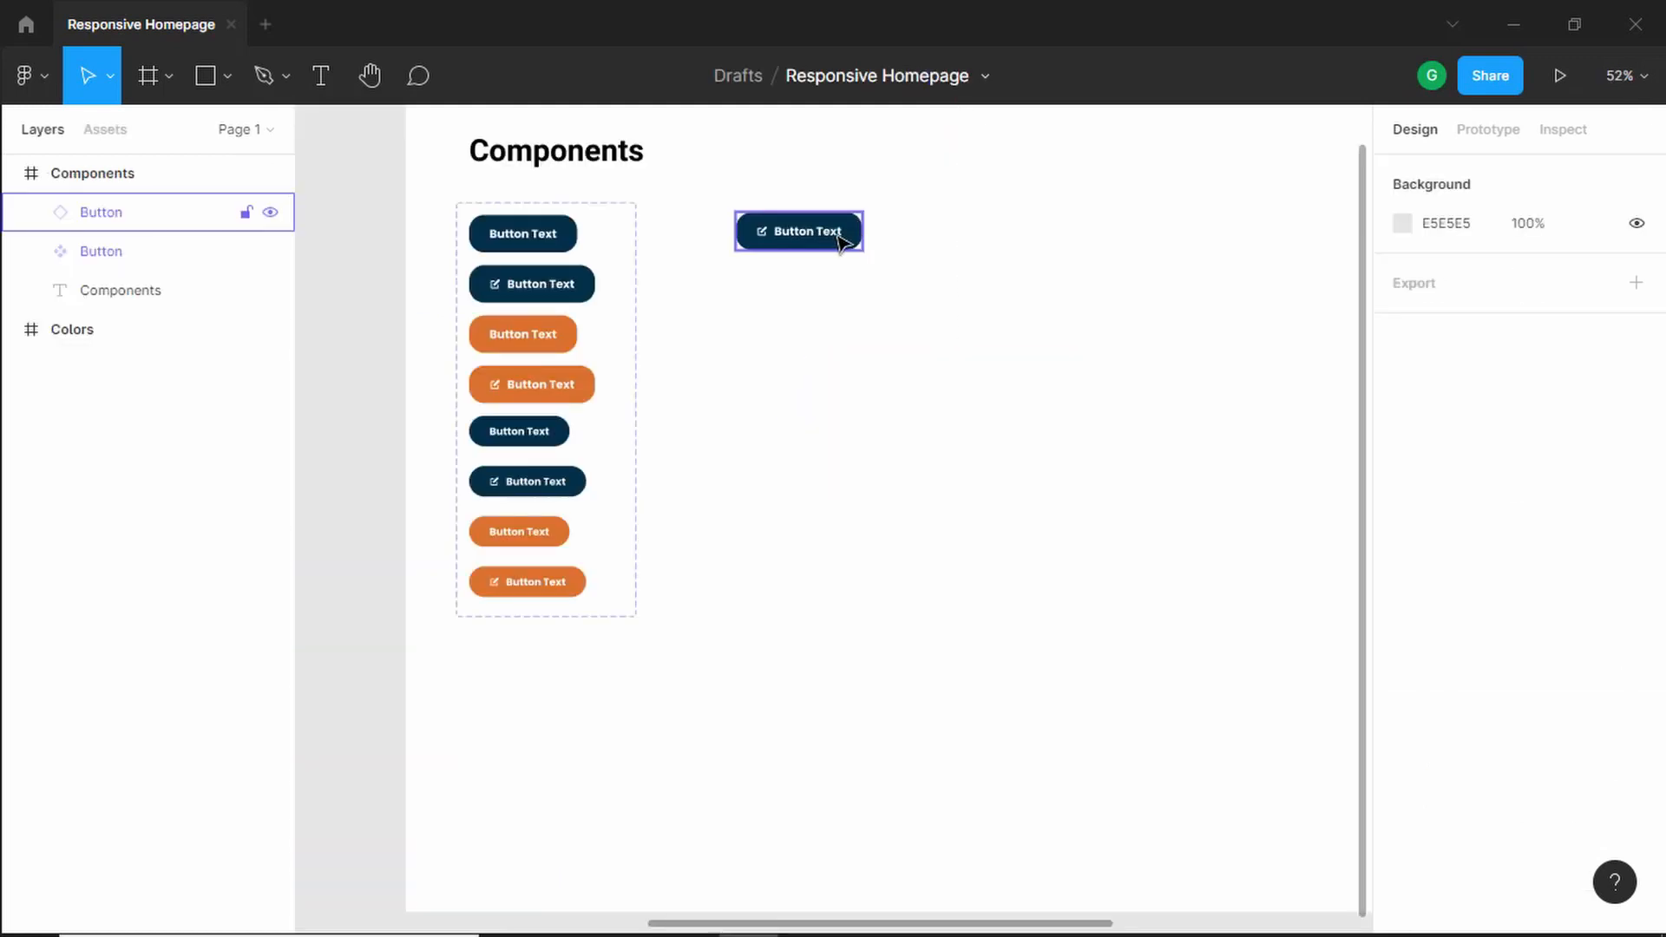
Step: Delete the test Button instance and add the text "Heading 2" in its place beside the button component set
scroll(840, 242, up, 5)
click(805, 229)
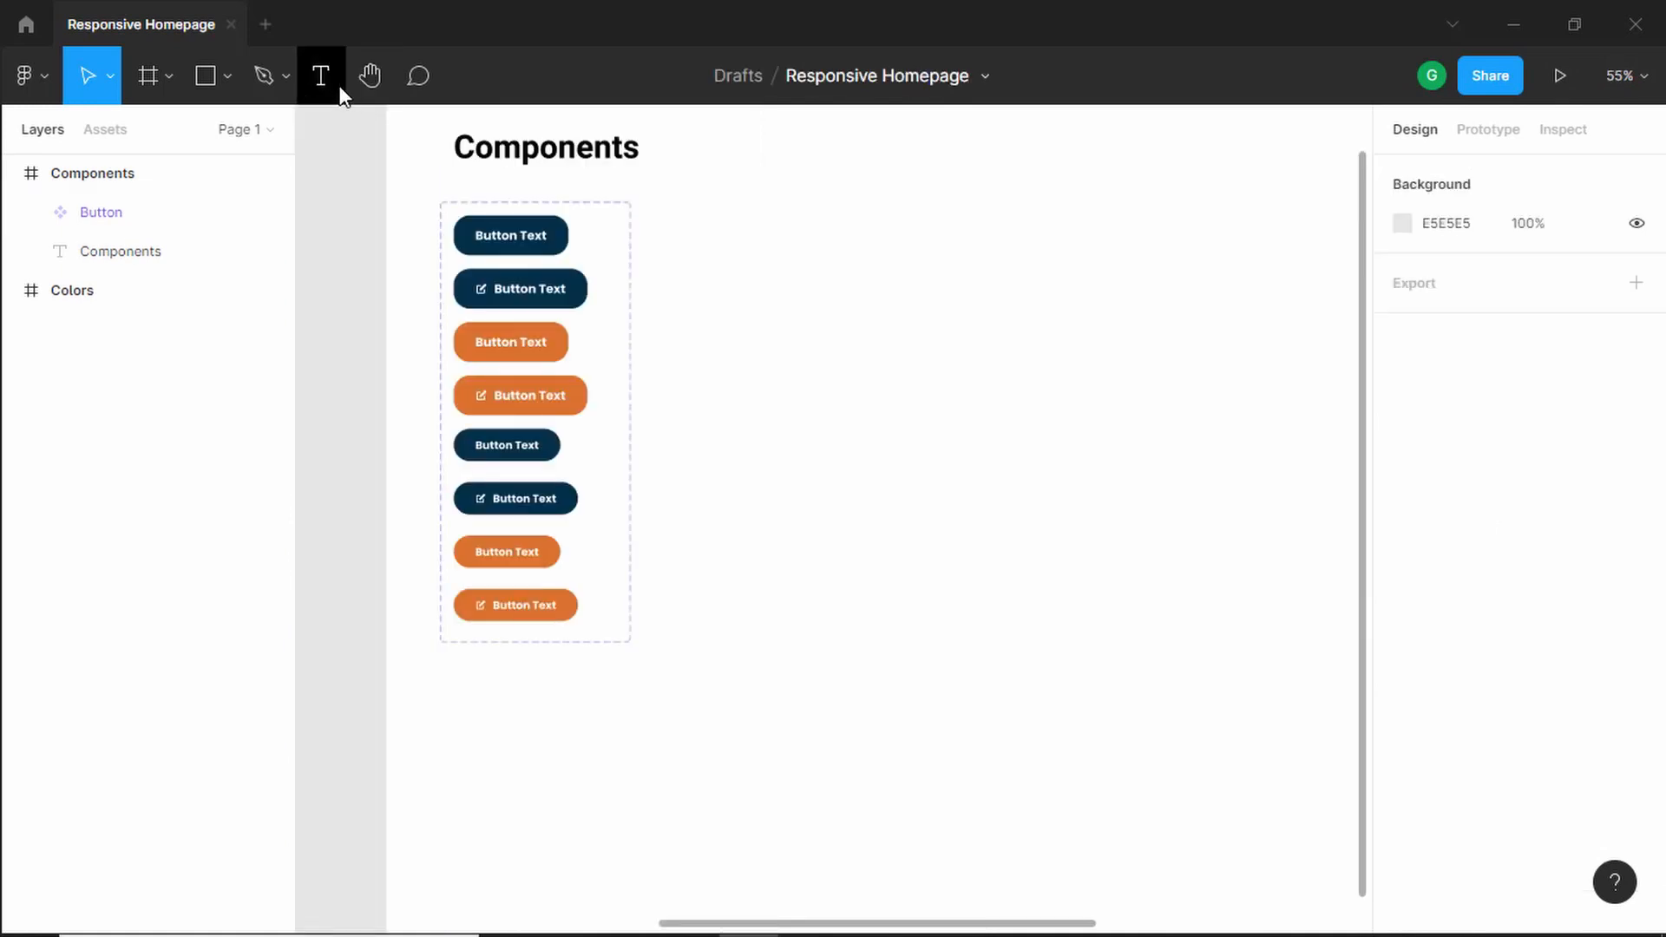
click(343, 90)
click(720, 233)
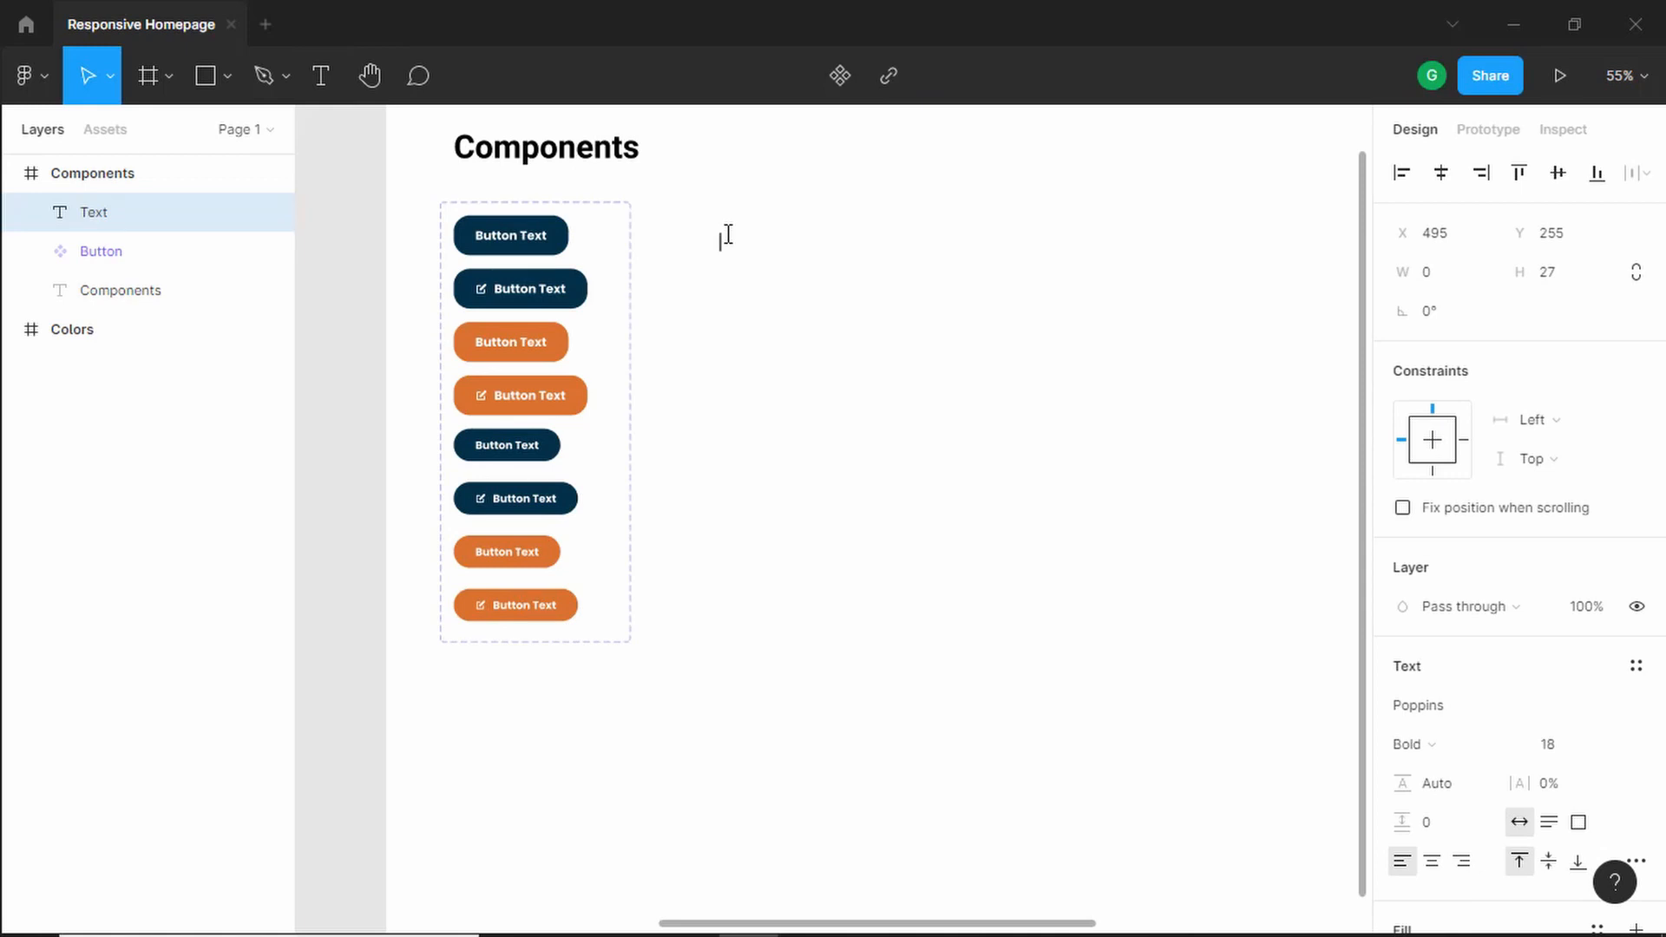
text(Heading 2)
key(Escape)
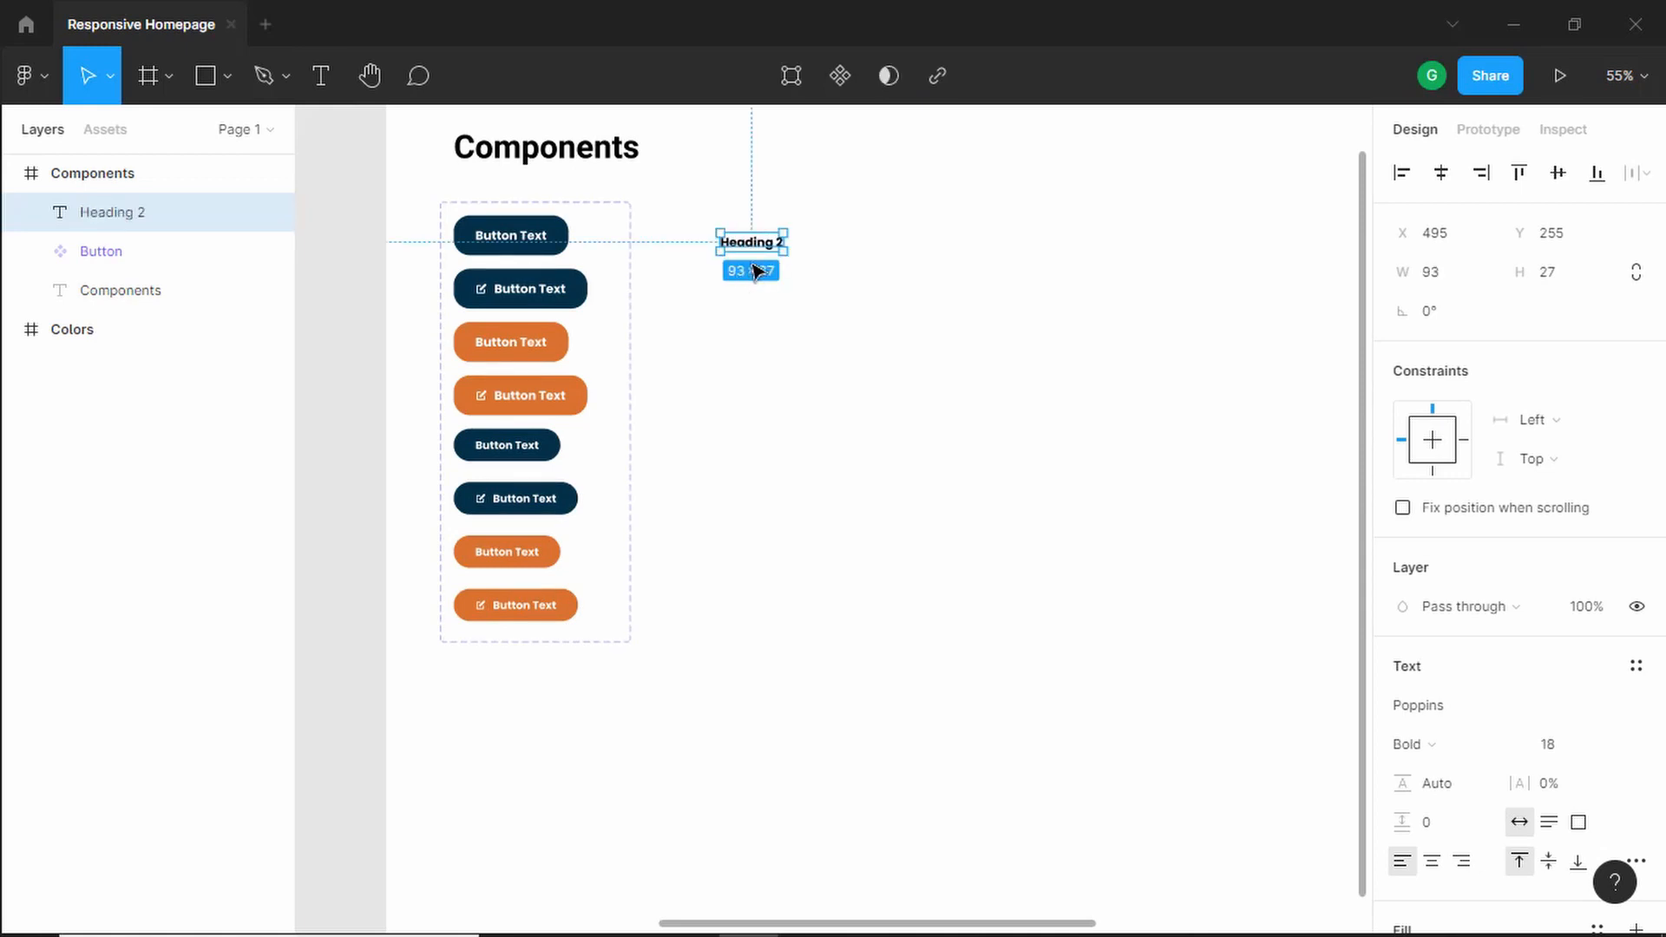
Step: Set the font of the Heading 2 text to Raleway with the Black weight
scroll(756, 251, up, 5)
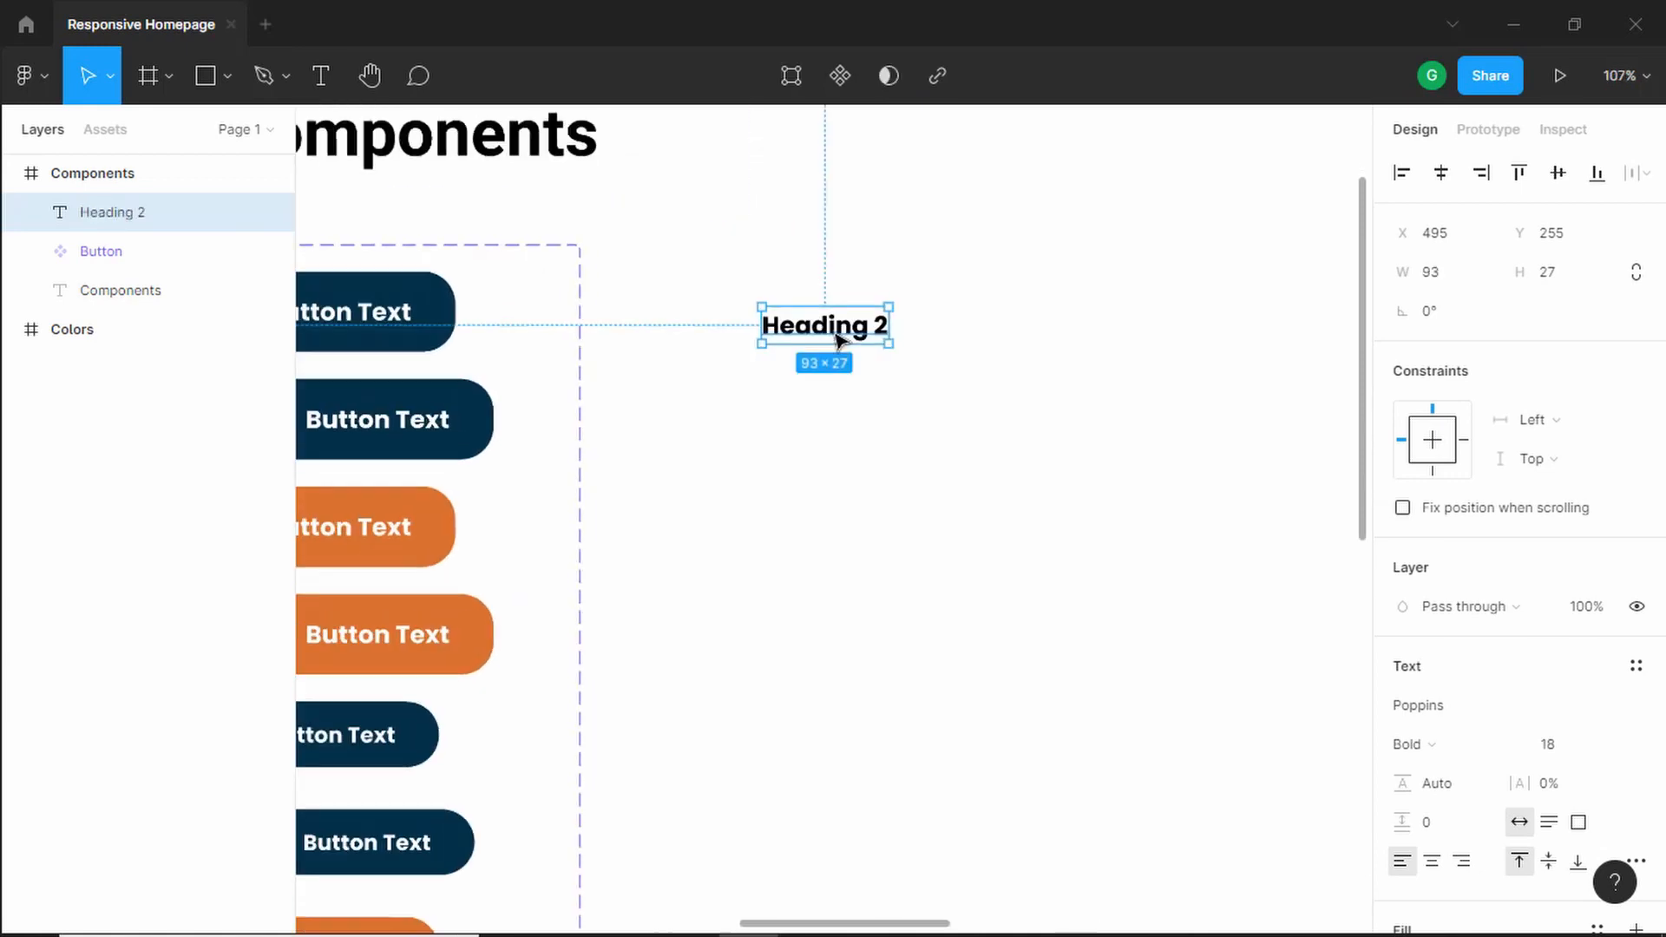
scroll(837, 334, up, 5)
scroll(839, 336, down, 3)
scroll(1484, 544, down, 1)
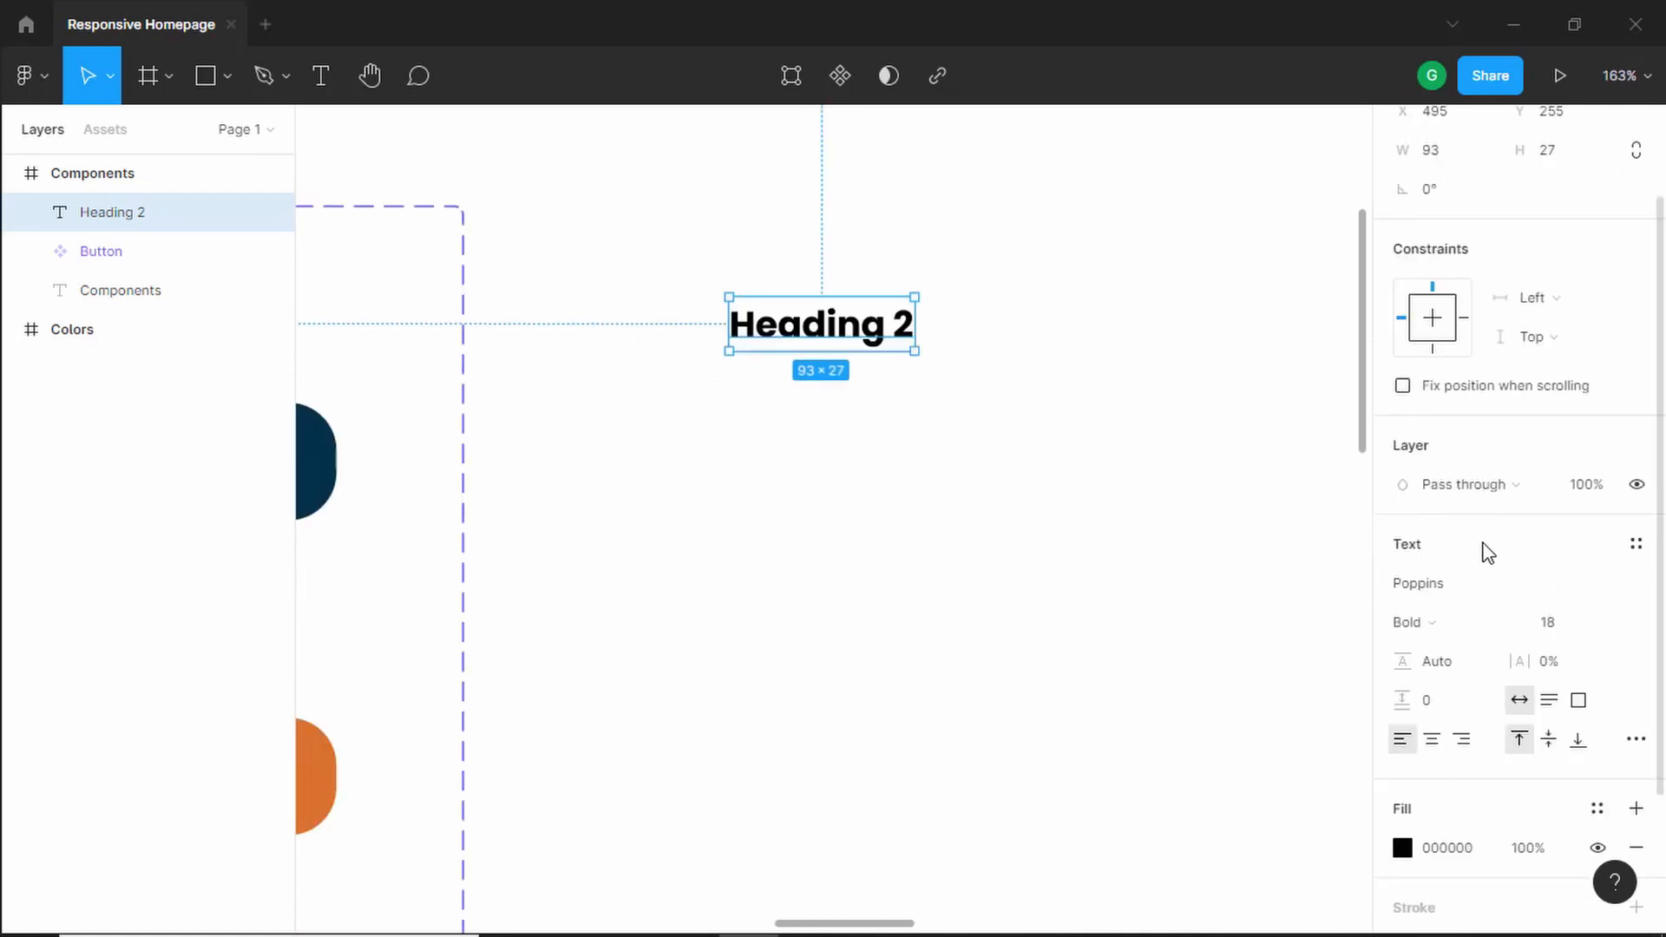
click(1468, 590)
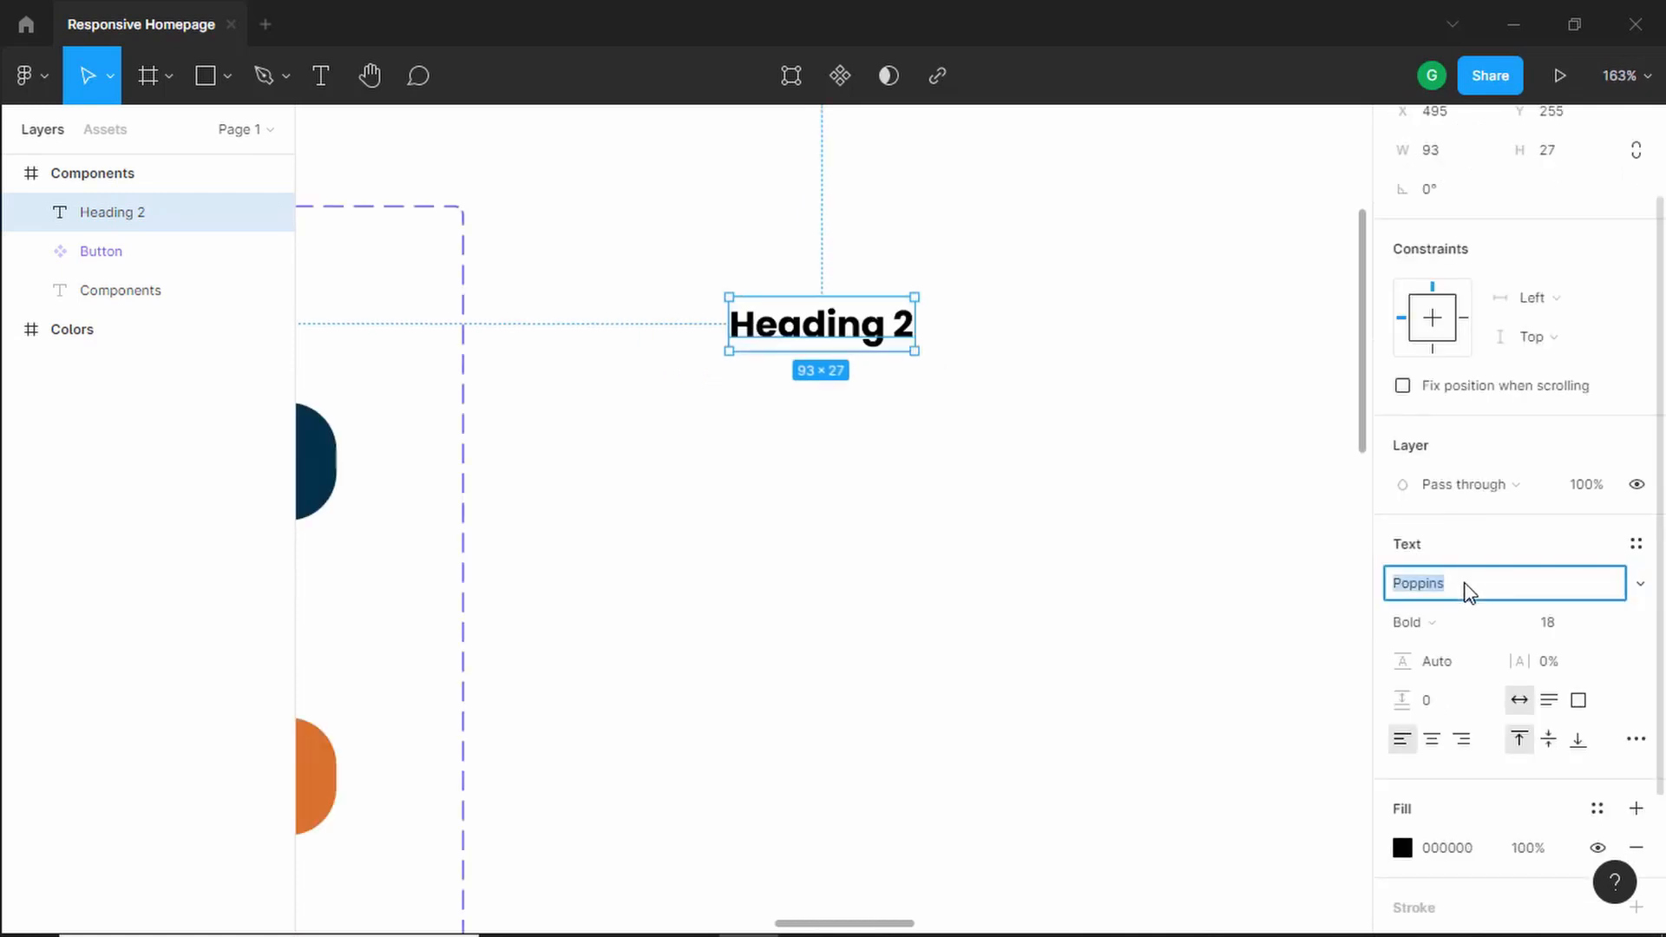
text(ral)
key(Return)
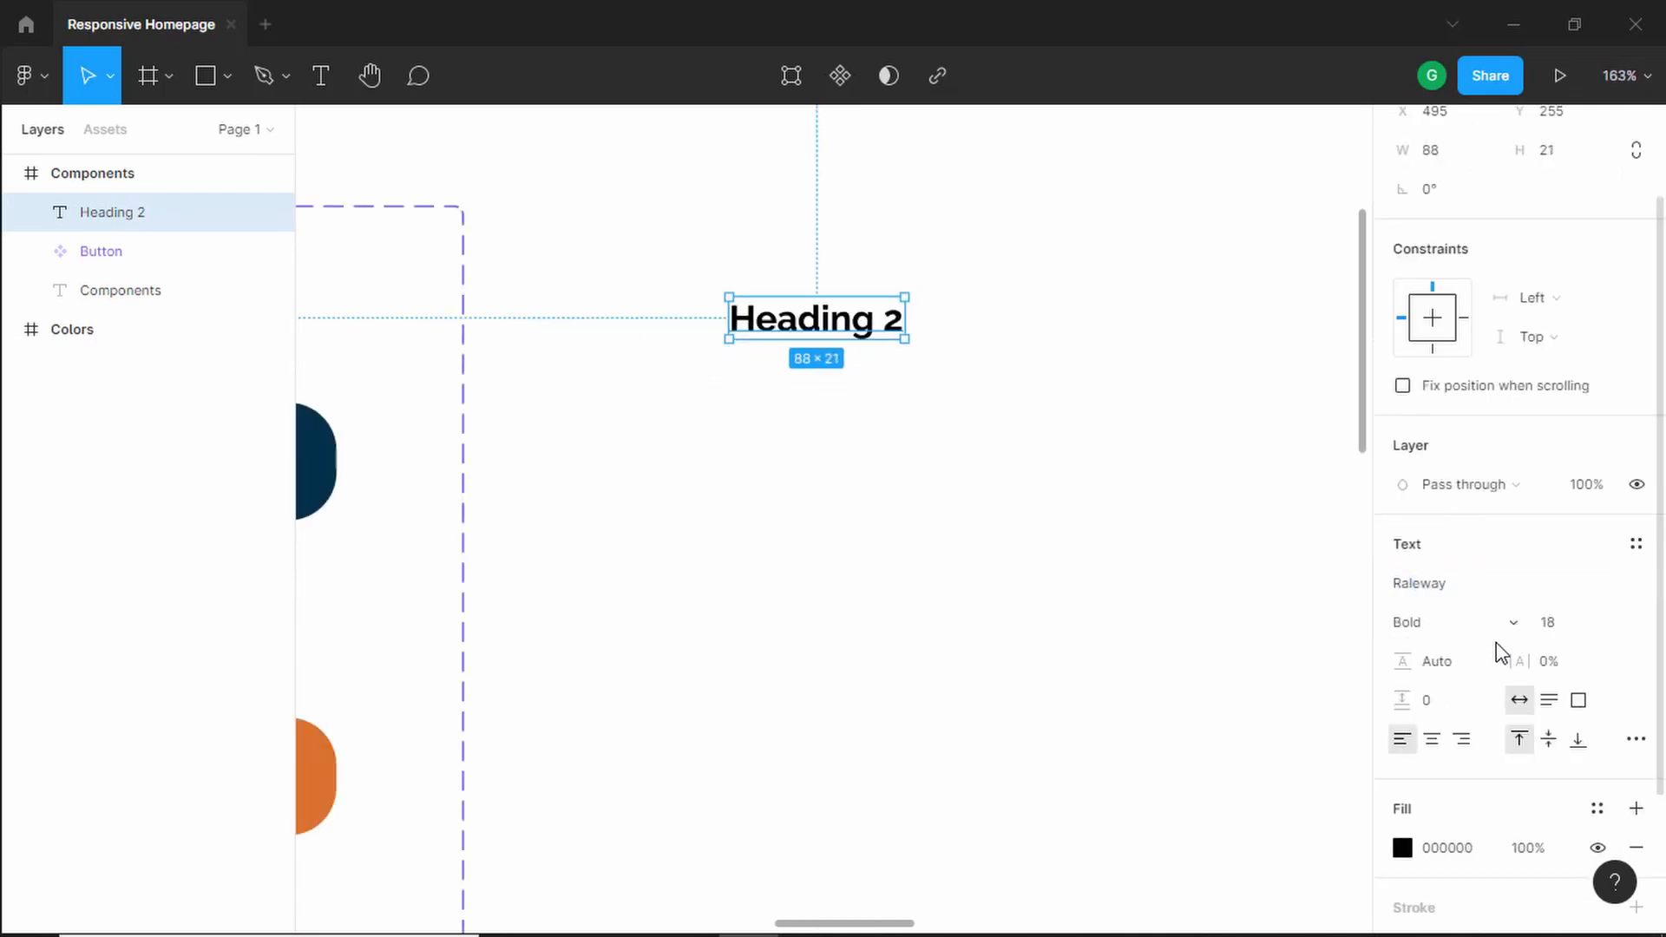
click(1466, 631)
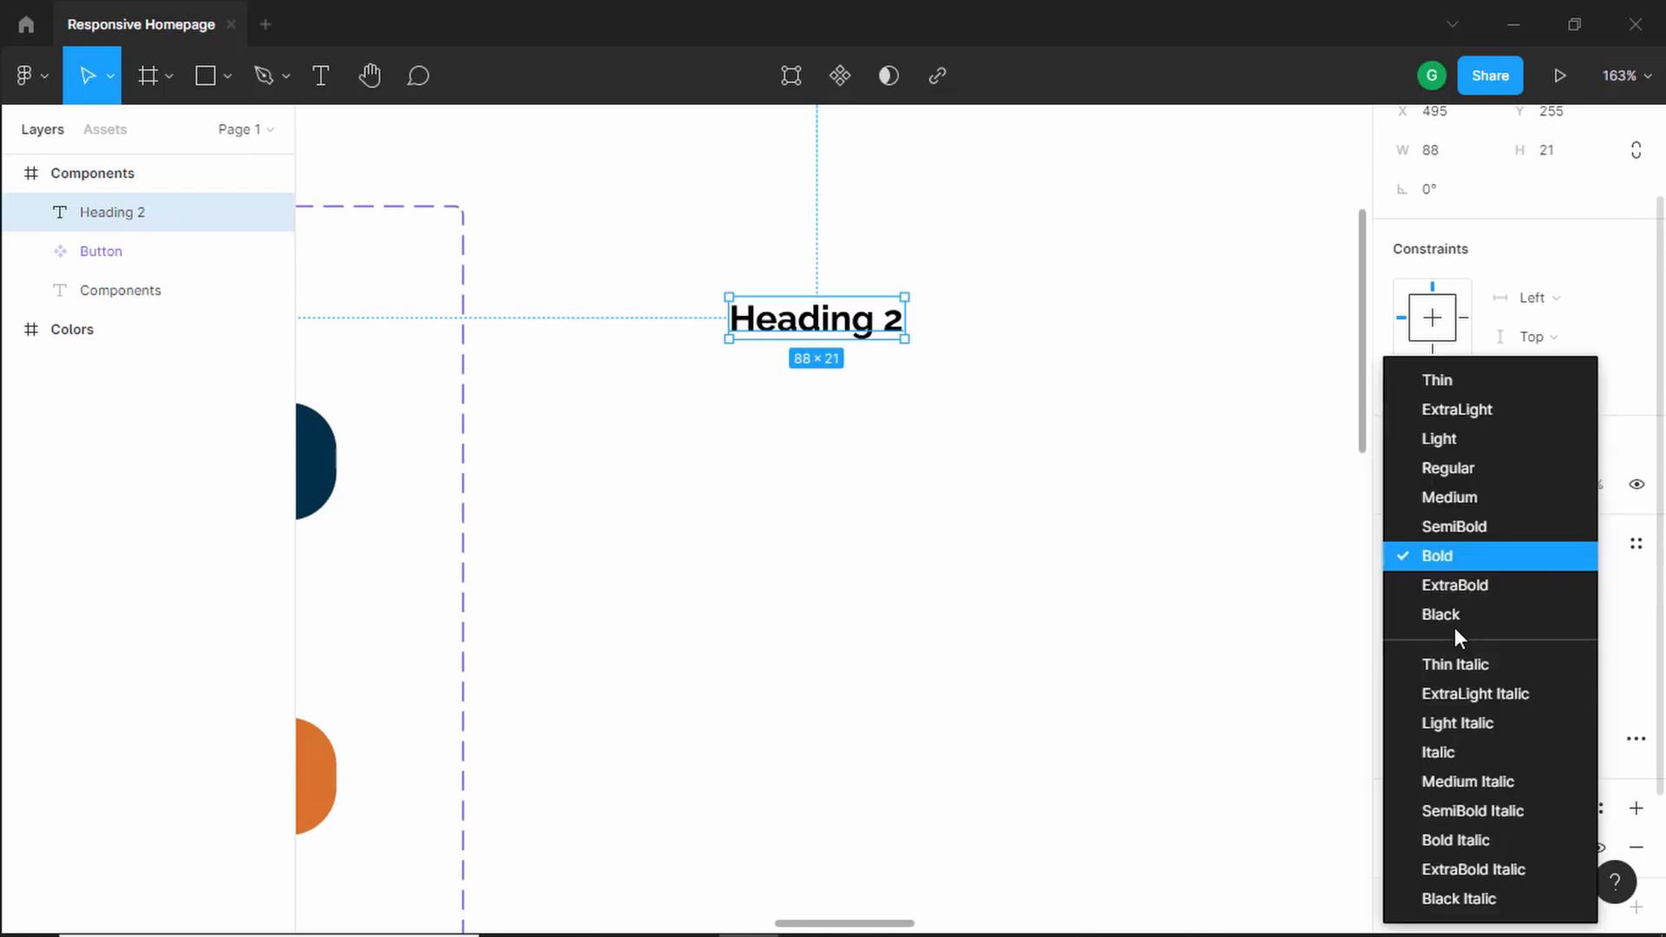
click(1456, 619)
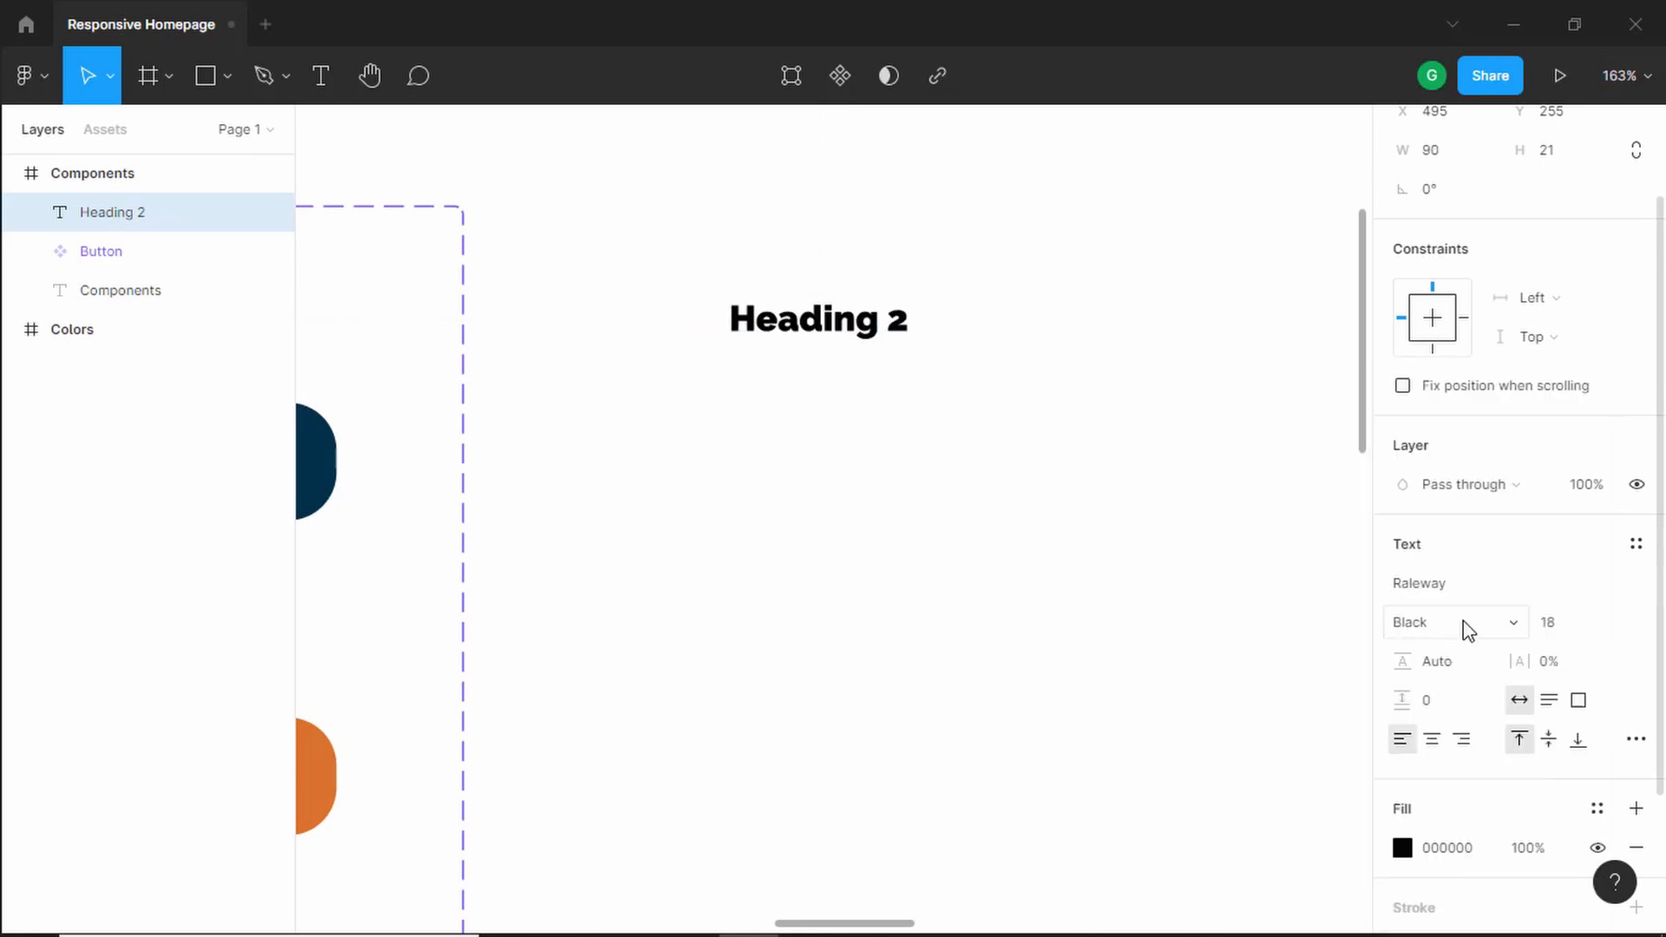
Step: Set the Heading 2 text to size 60 and fill it with the dark blue document color 023047
click(1566, 628)
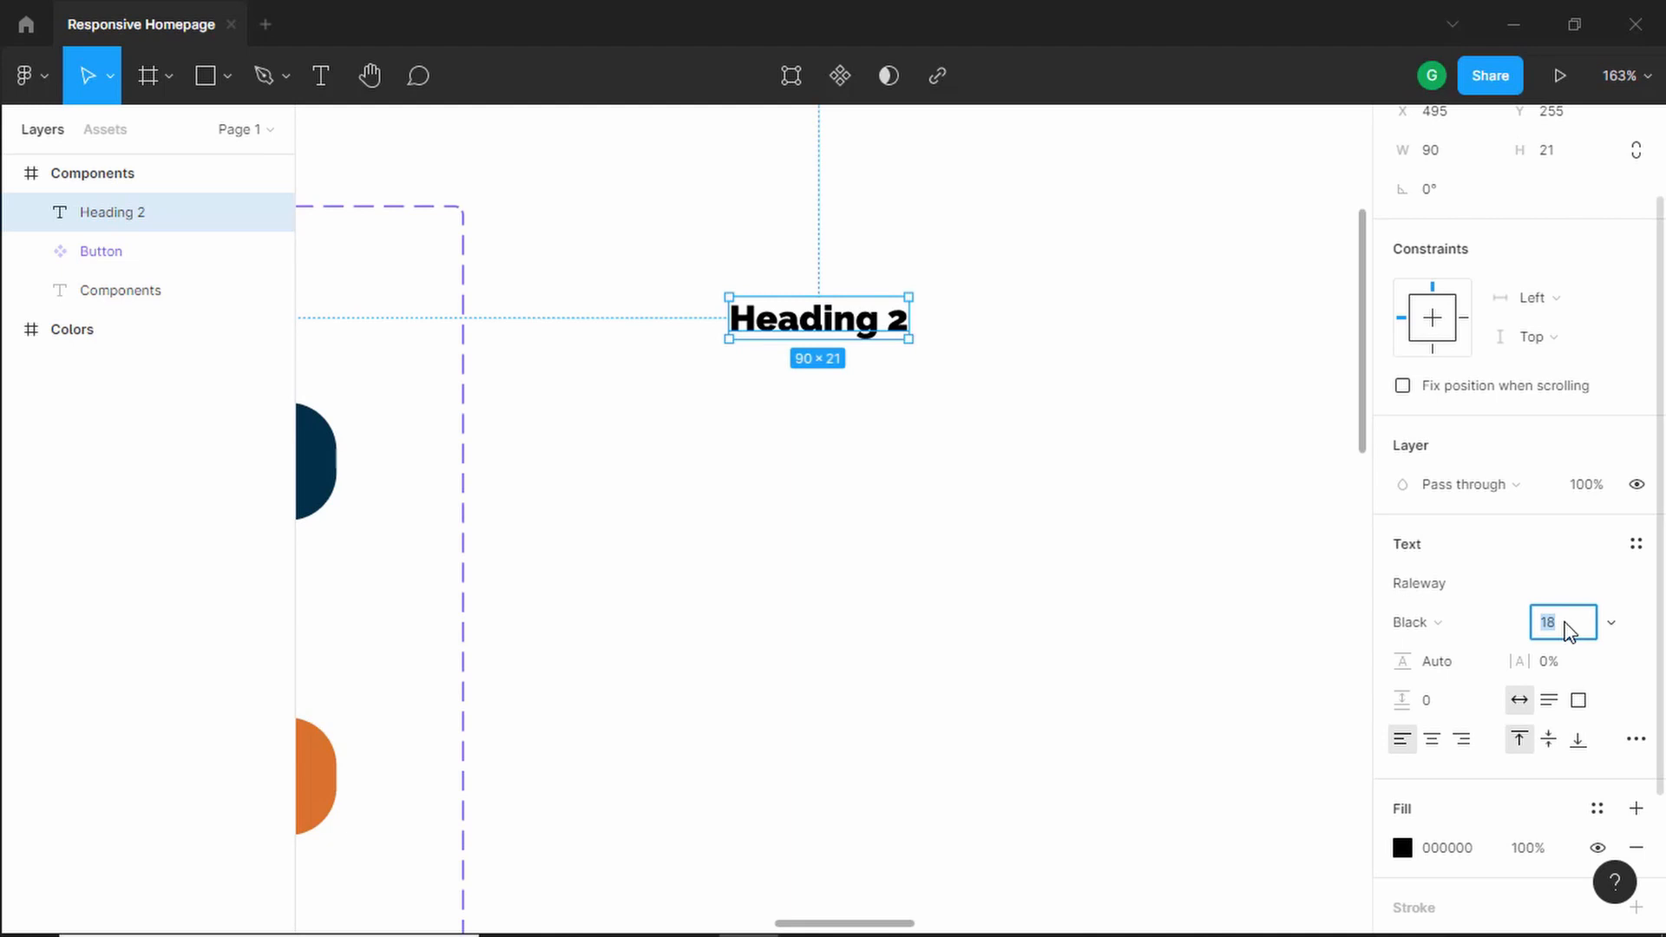
key(Return)
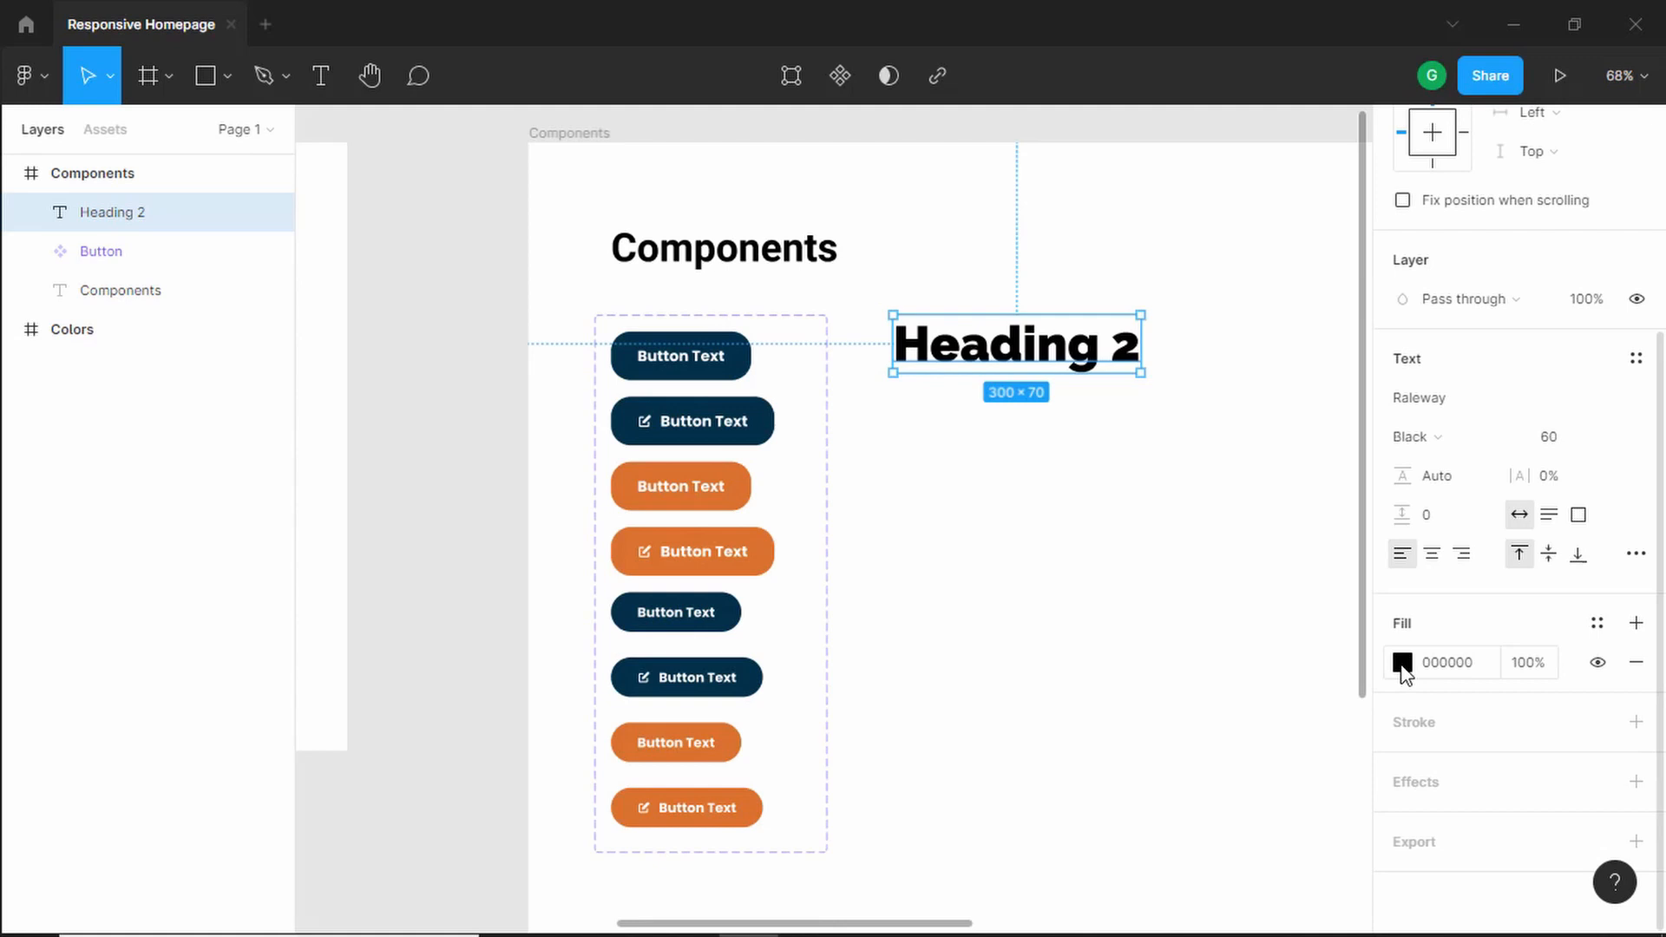
click(1402, 663)
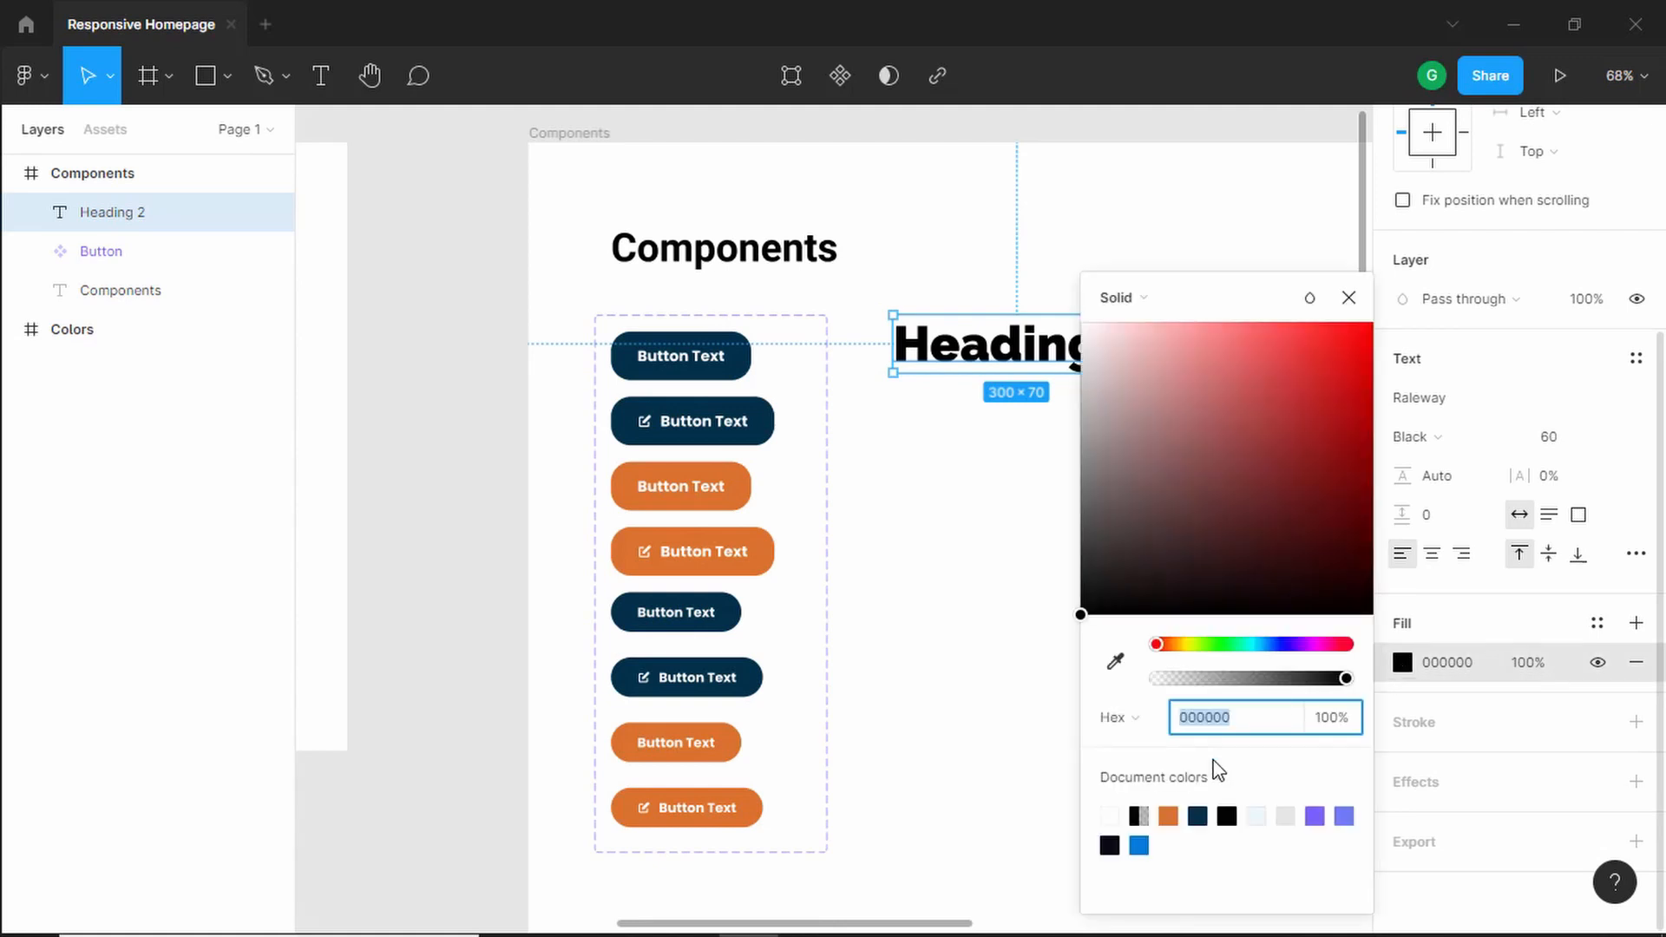
click(1206, 813)
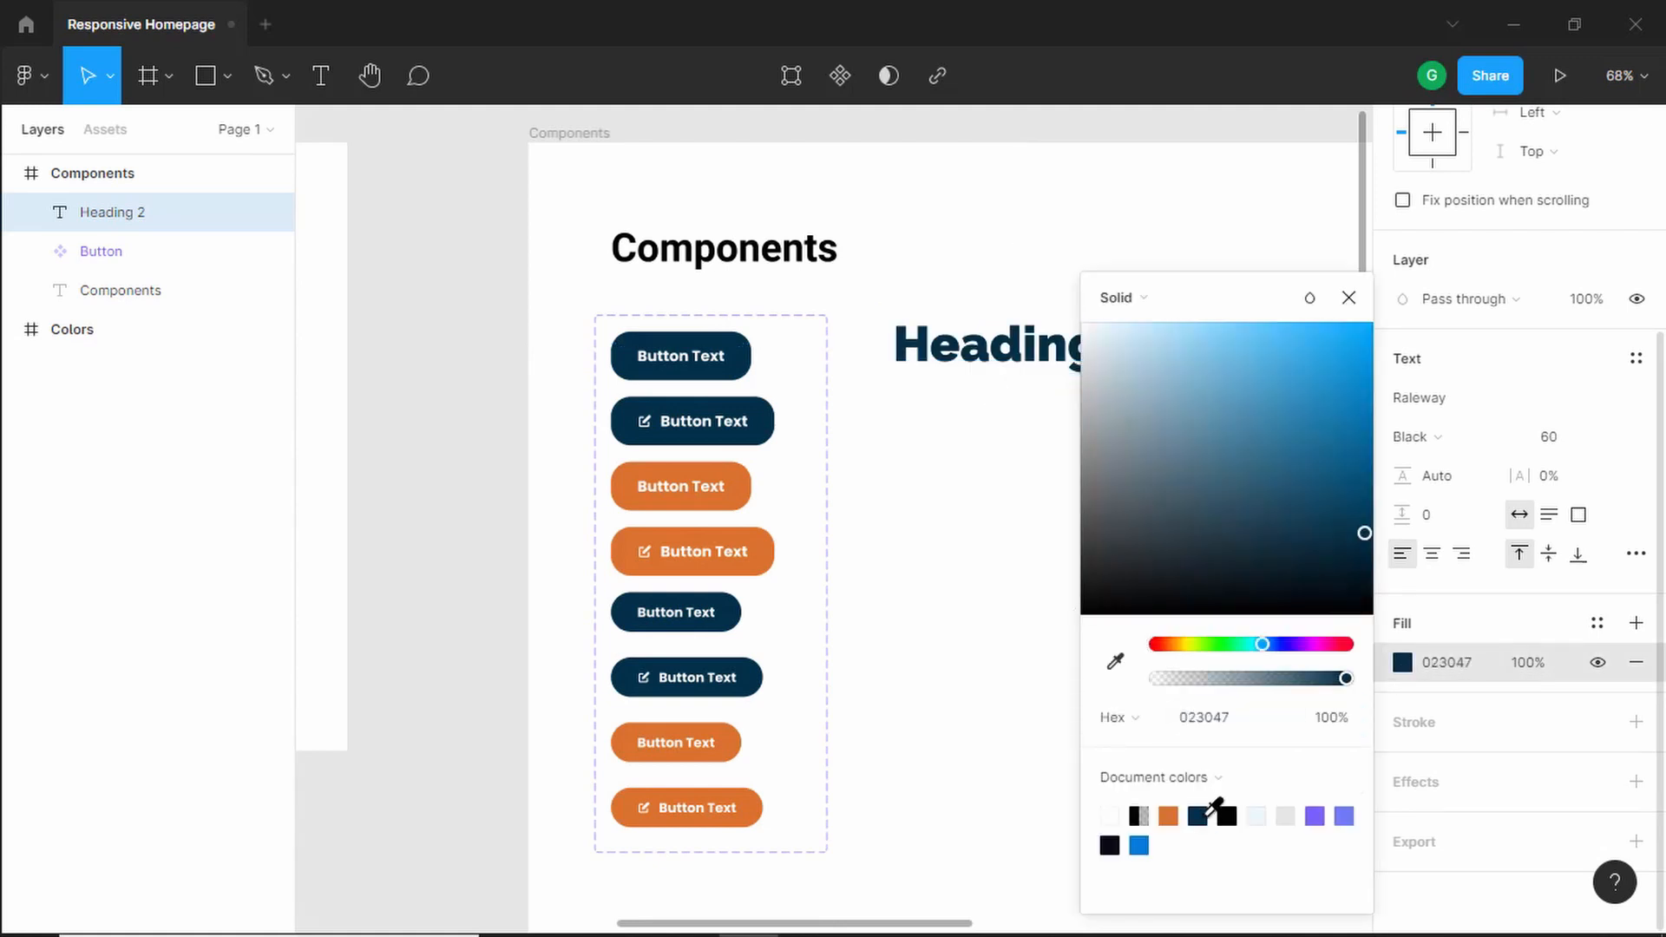
Step: Test the heading's auto-width resizing by appending "asdf" to the text and removing it again
double_click(1103, 346)
text(a)
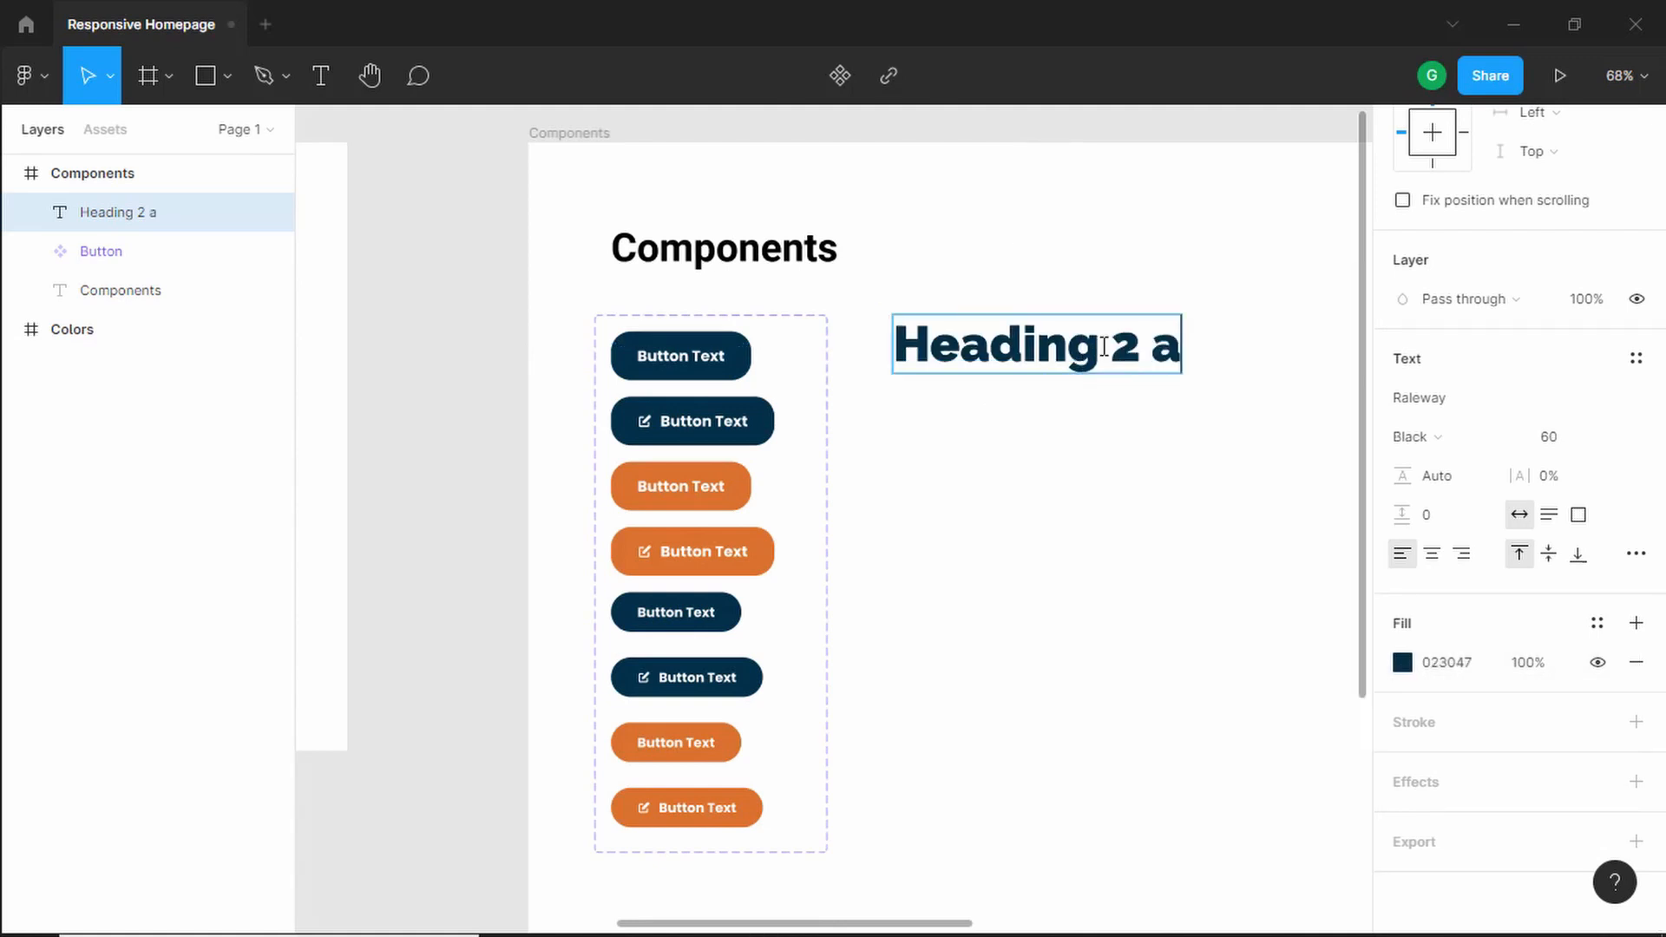
text(sdf)
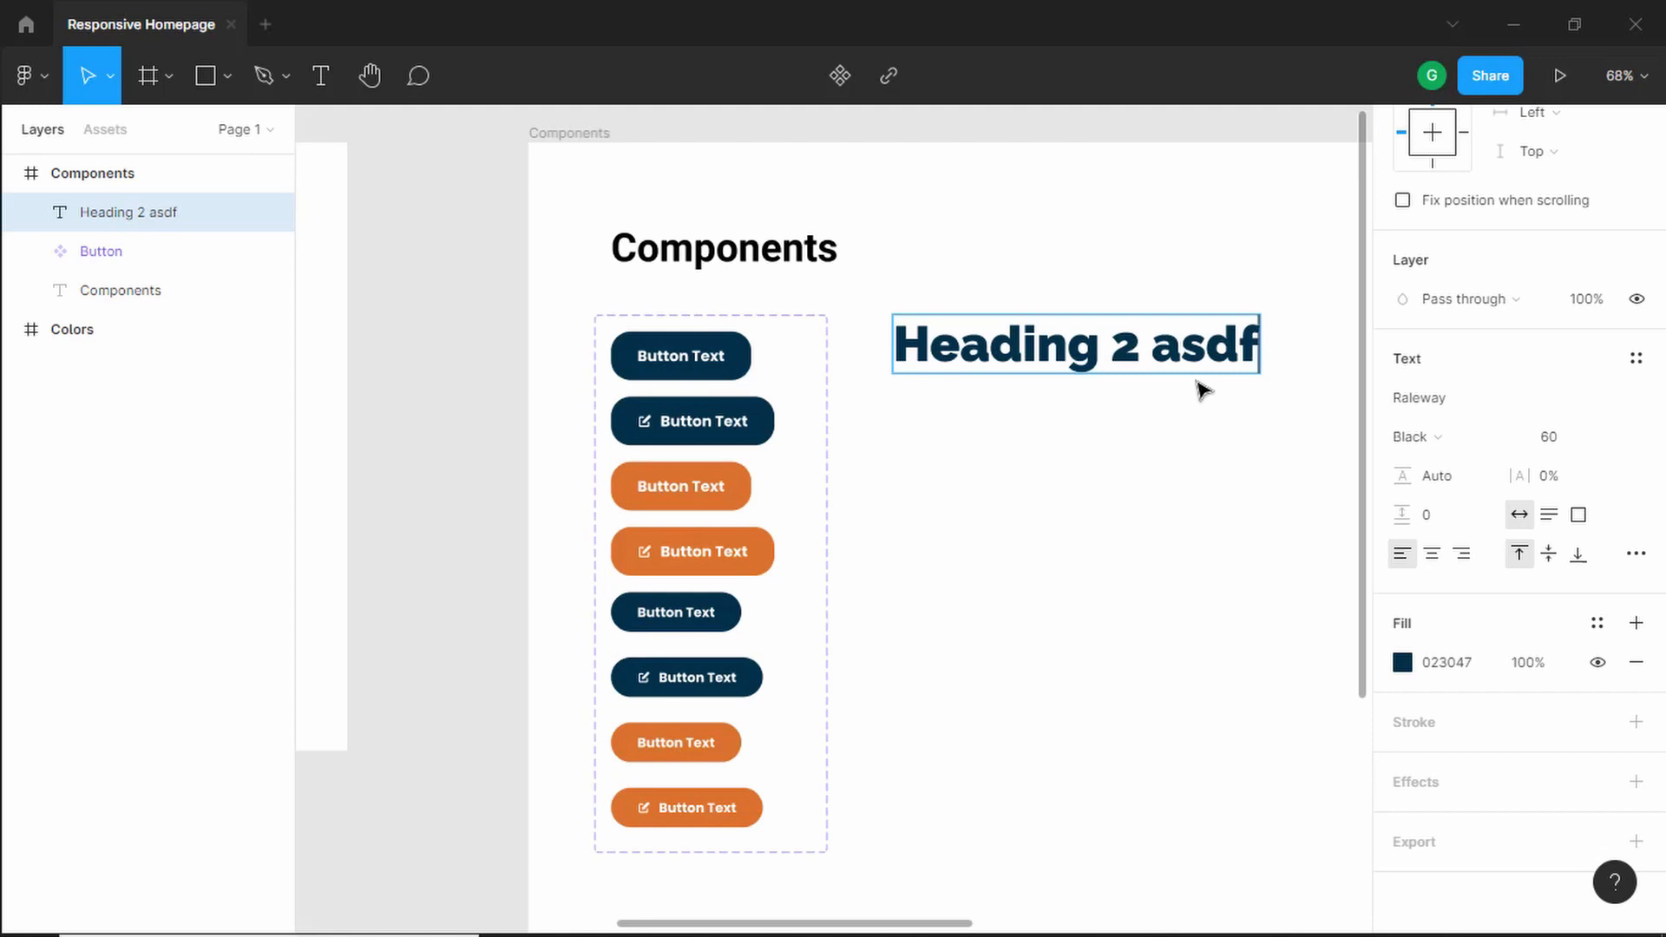
key(BackSpace)
key(BackSpace)
key(BackSpace)
key(BackSpace)
key(BackSpace)
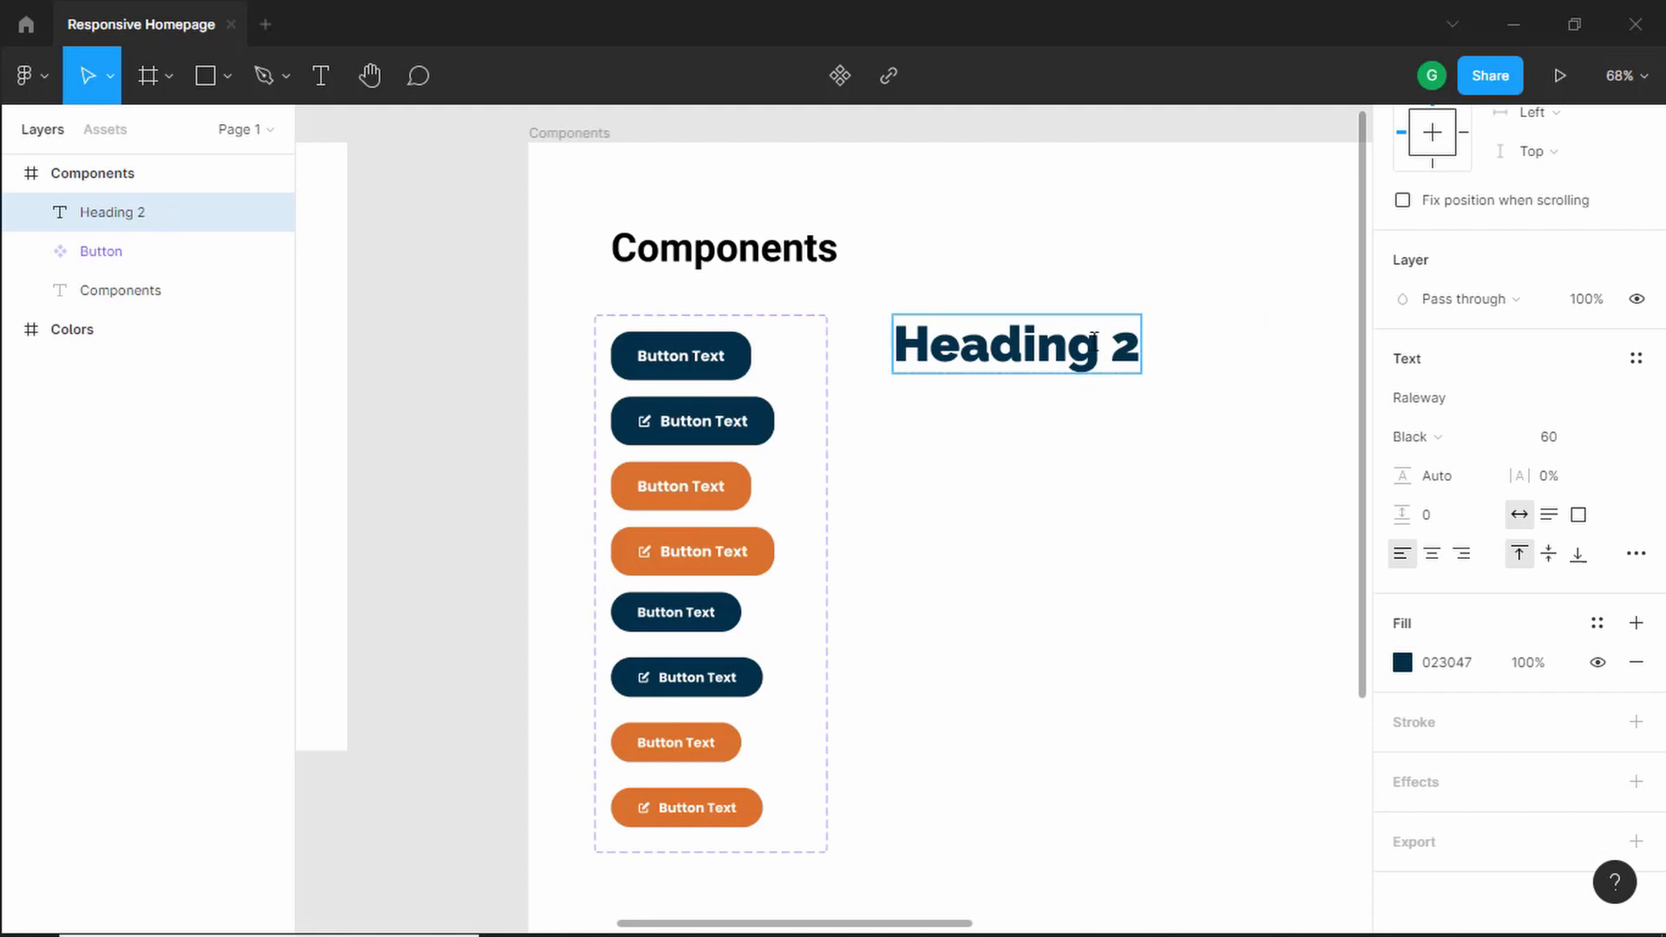
Step: Switch the Heading 2 text to auto height and append "some more text" to test its wrapping
click(1549, 519)
text(some)
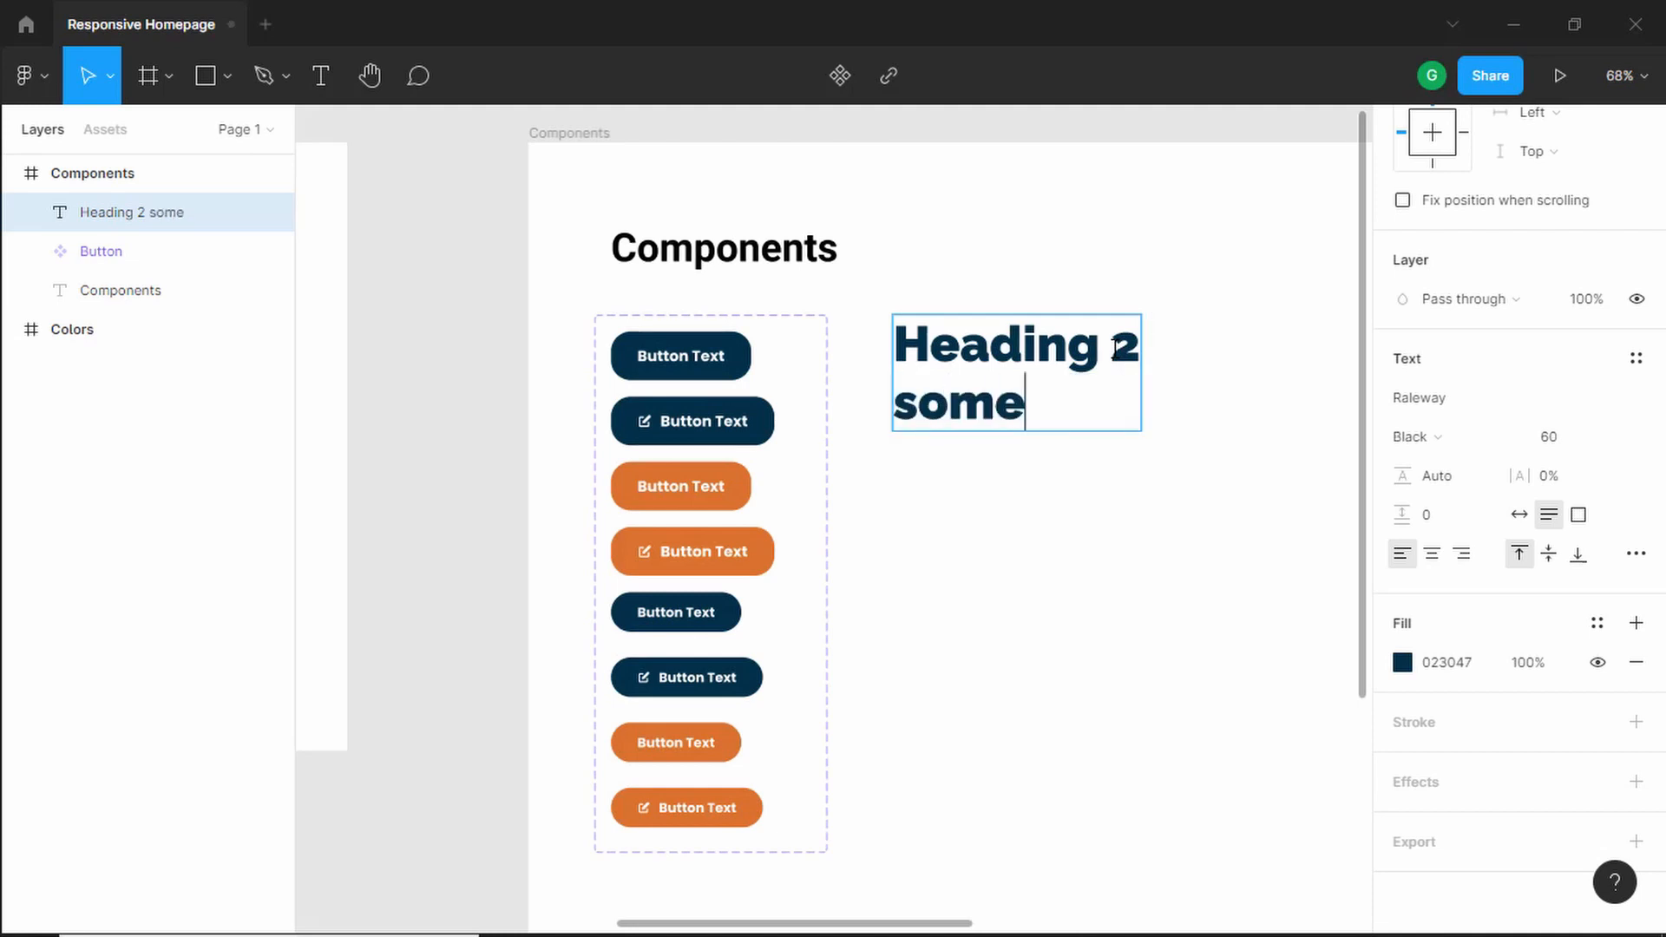
text( more text)
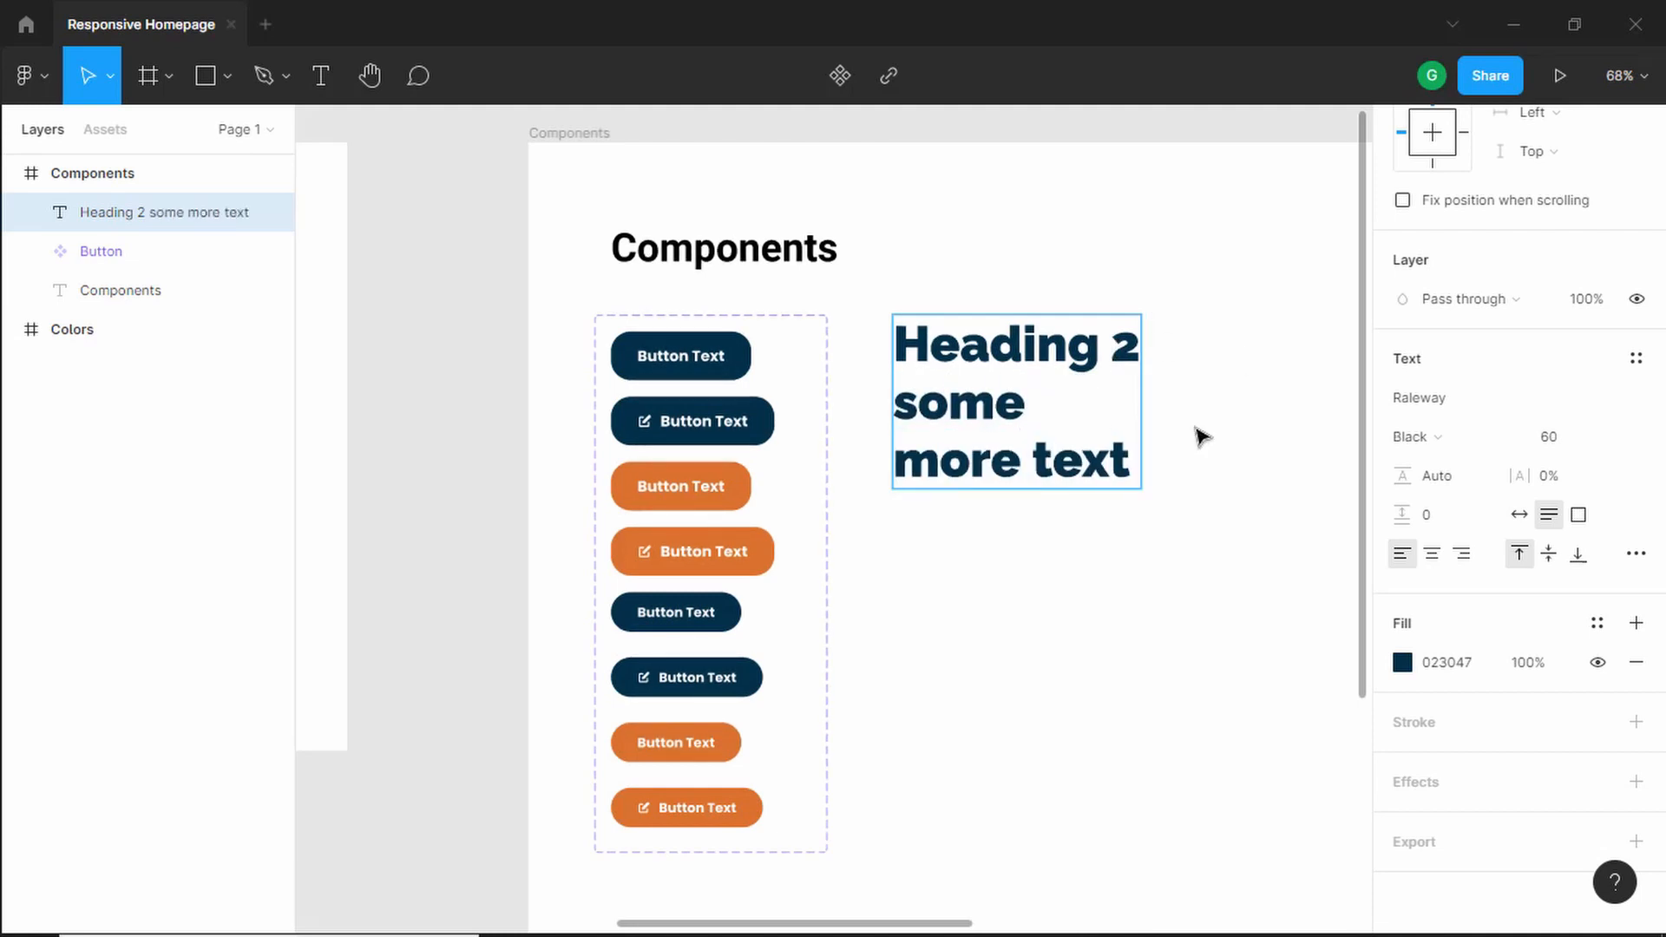
key(Escape)
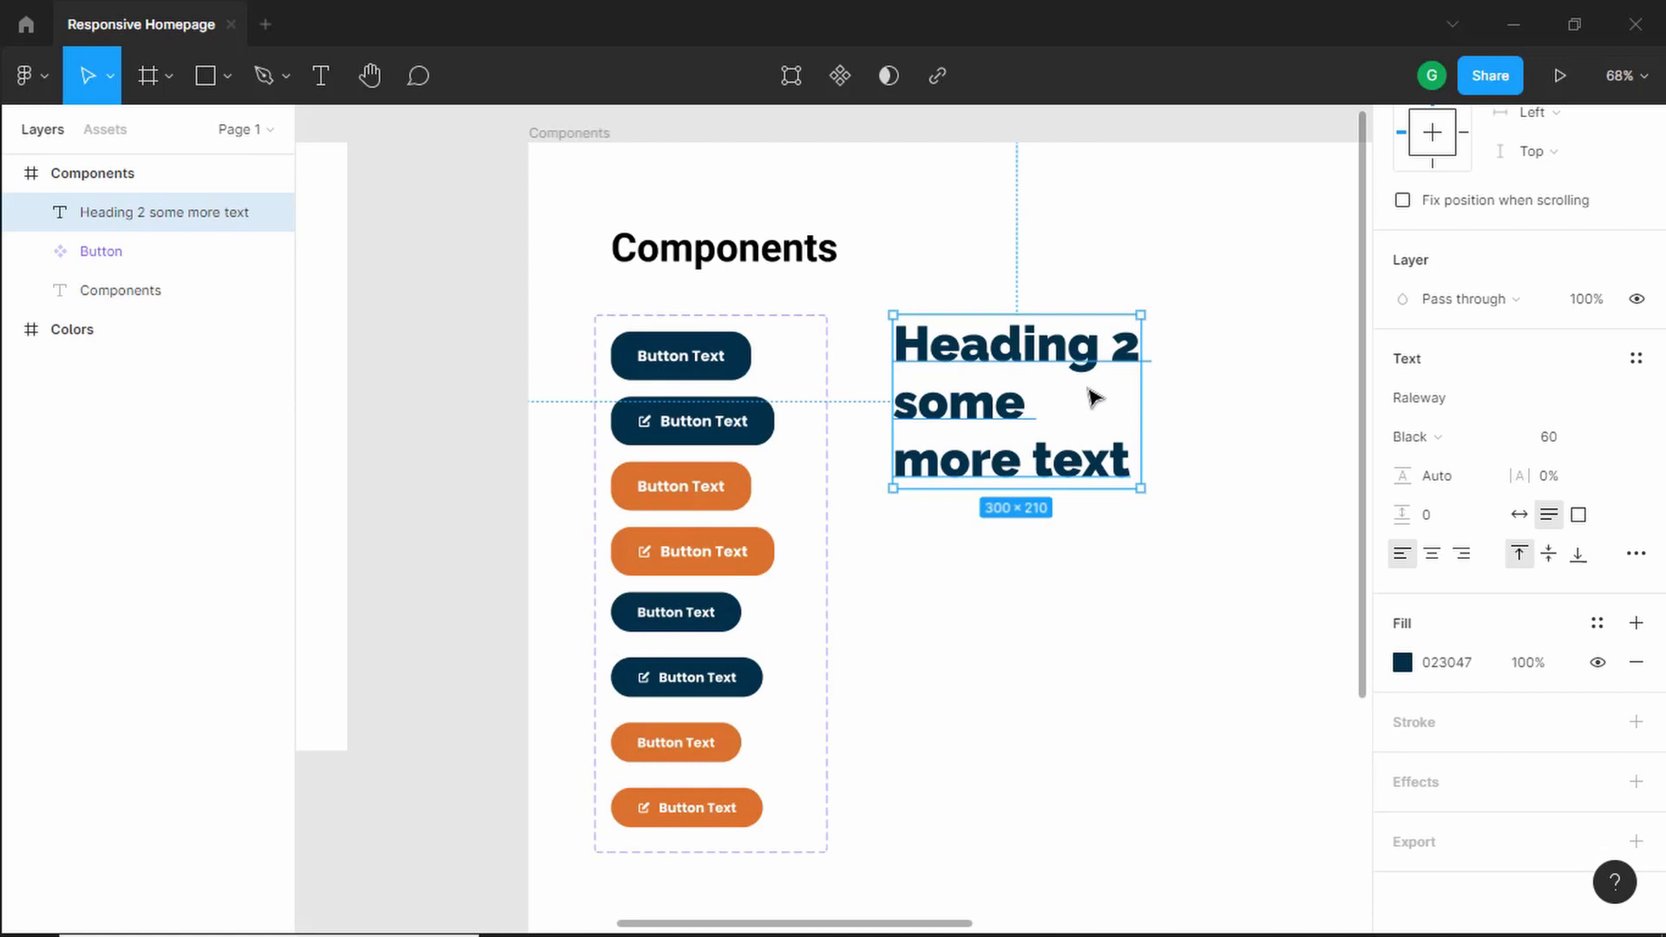
Step: Set the line height of the heading text to 120%
click(1456, 487)
text(120%)
key(Return)
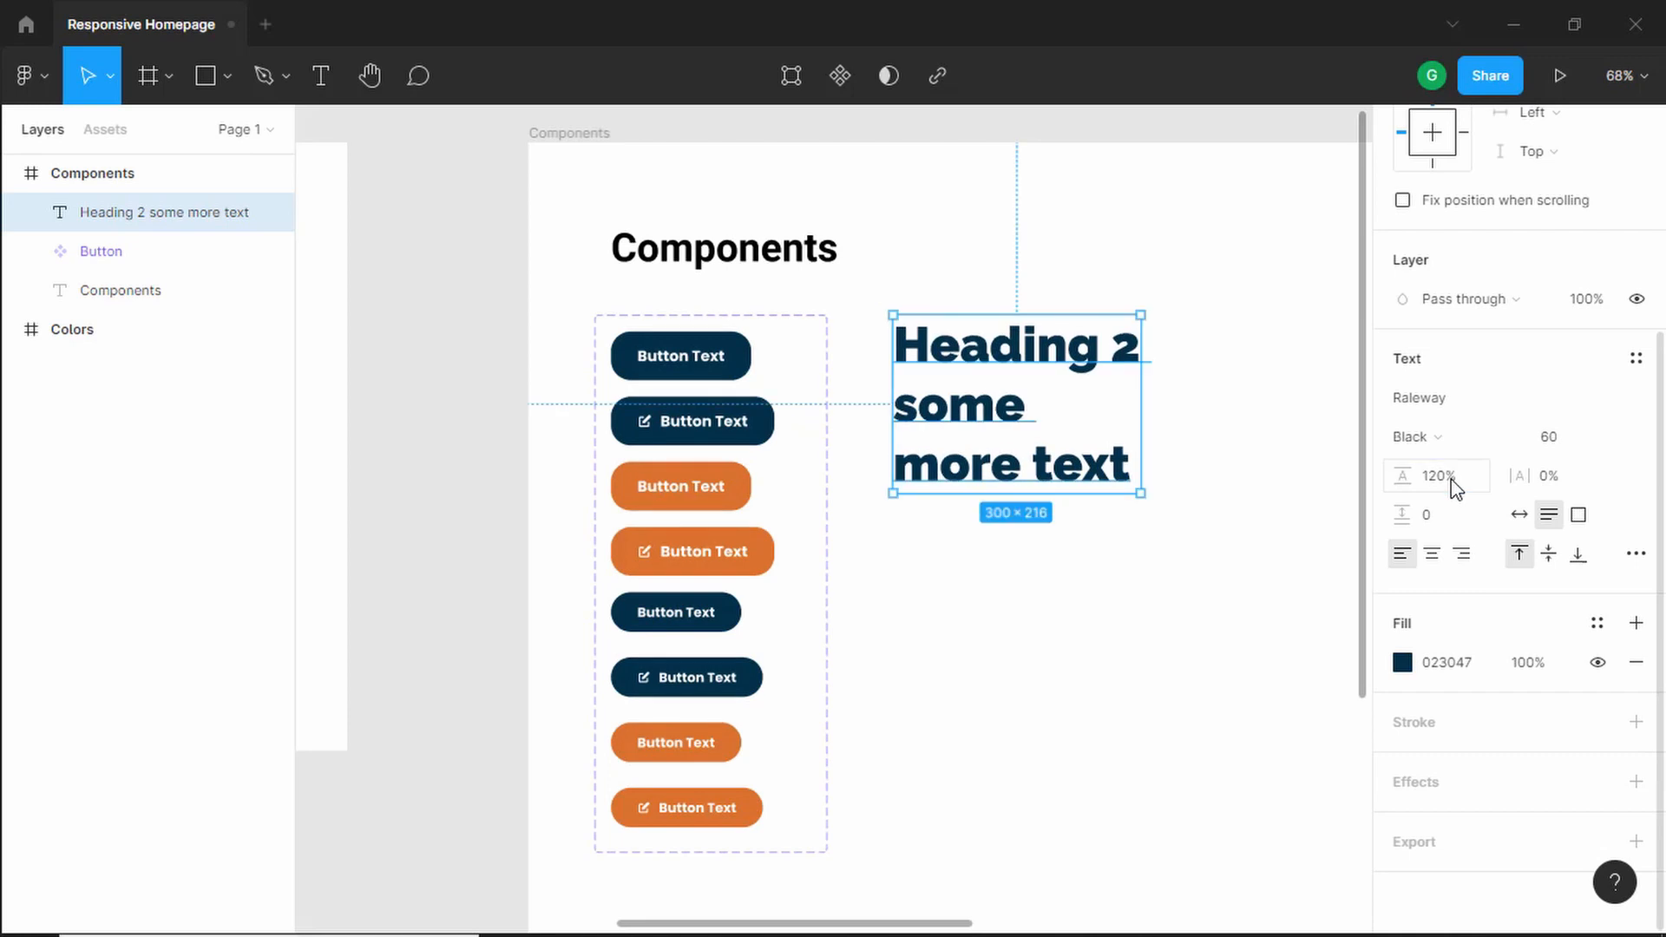
key(Escape)
scroll(1102, 420, down, 1)
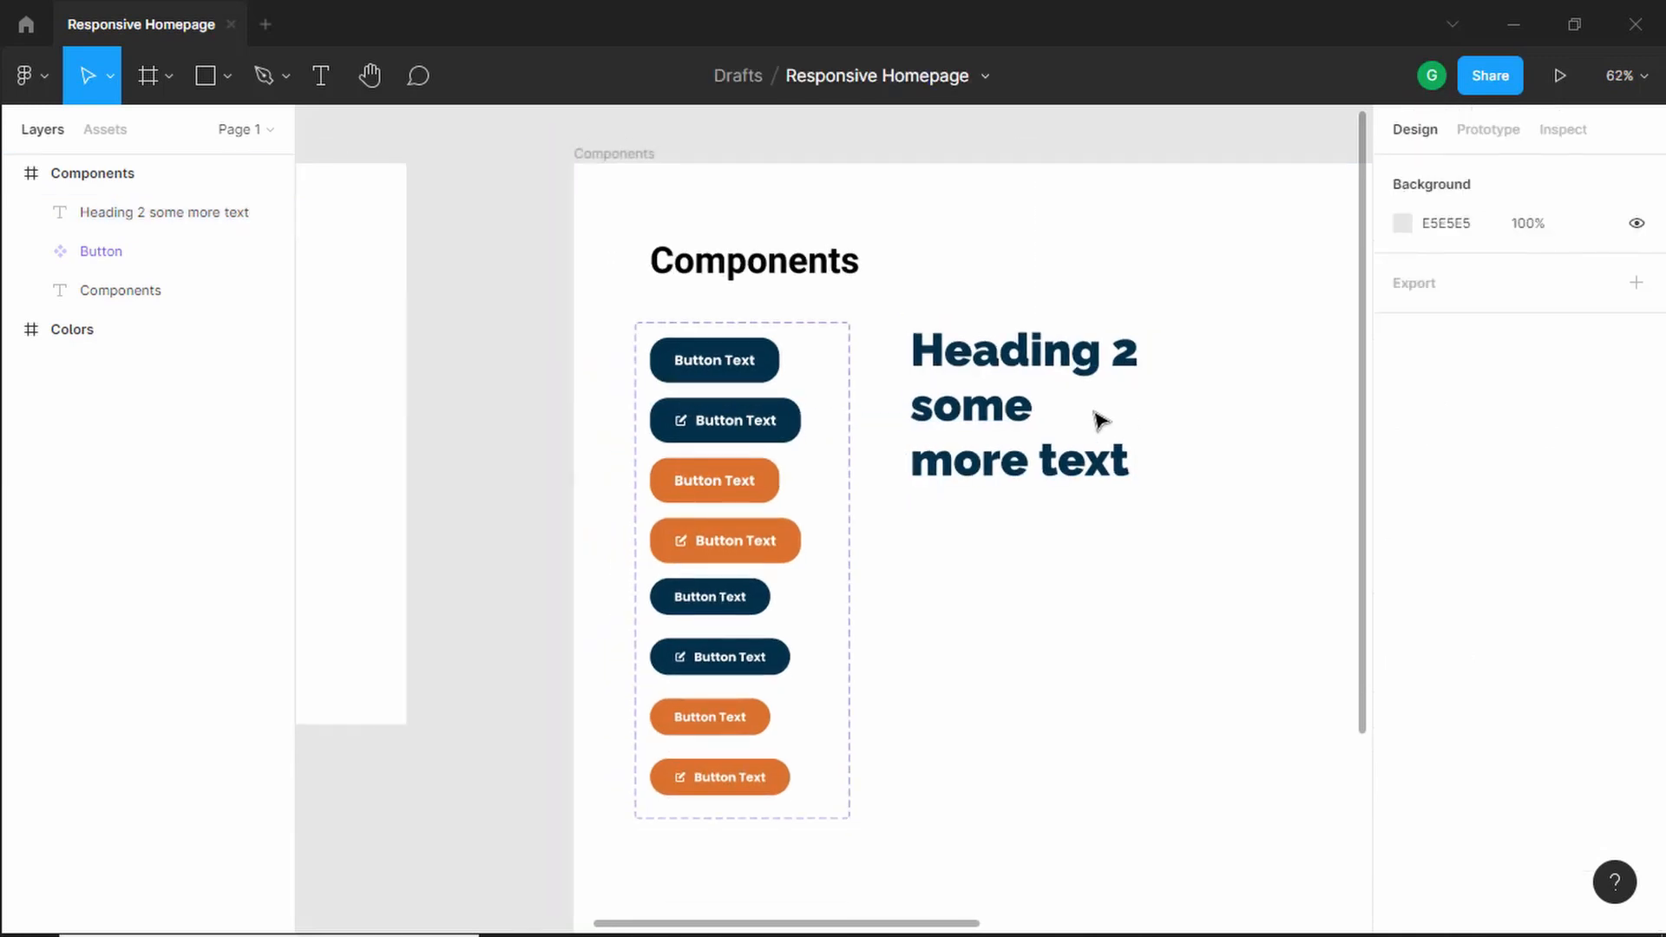
Step: Remove "some more text" from the heading so that it reads "Heading 2"
double_click(1009, 413)
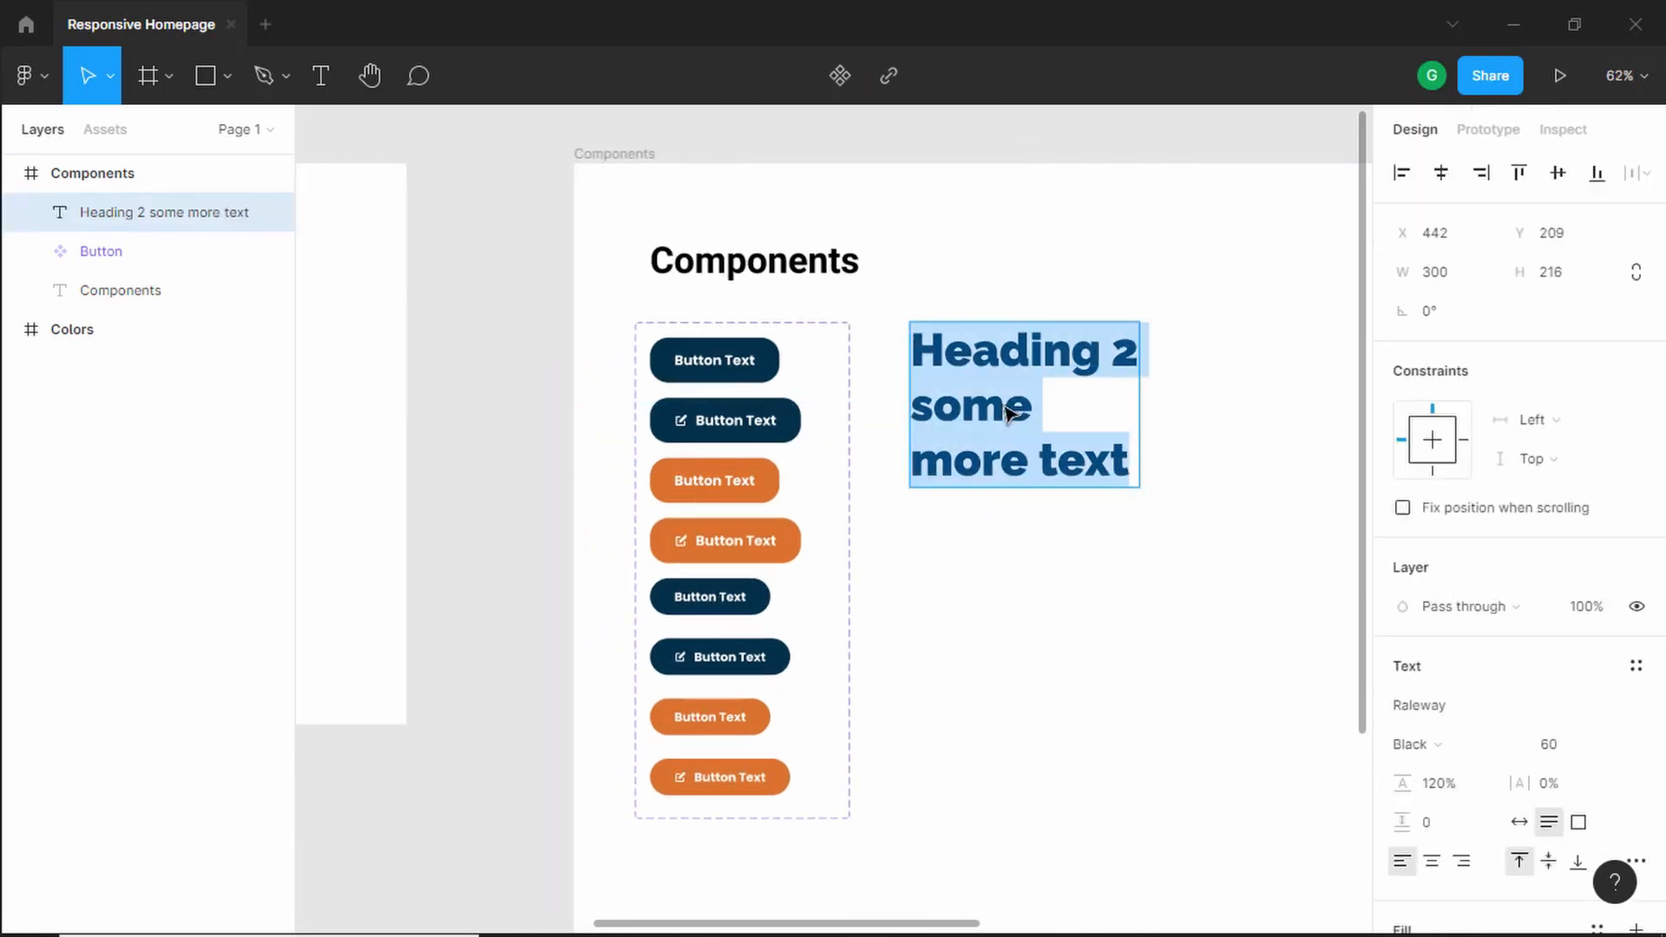
key(Right)
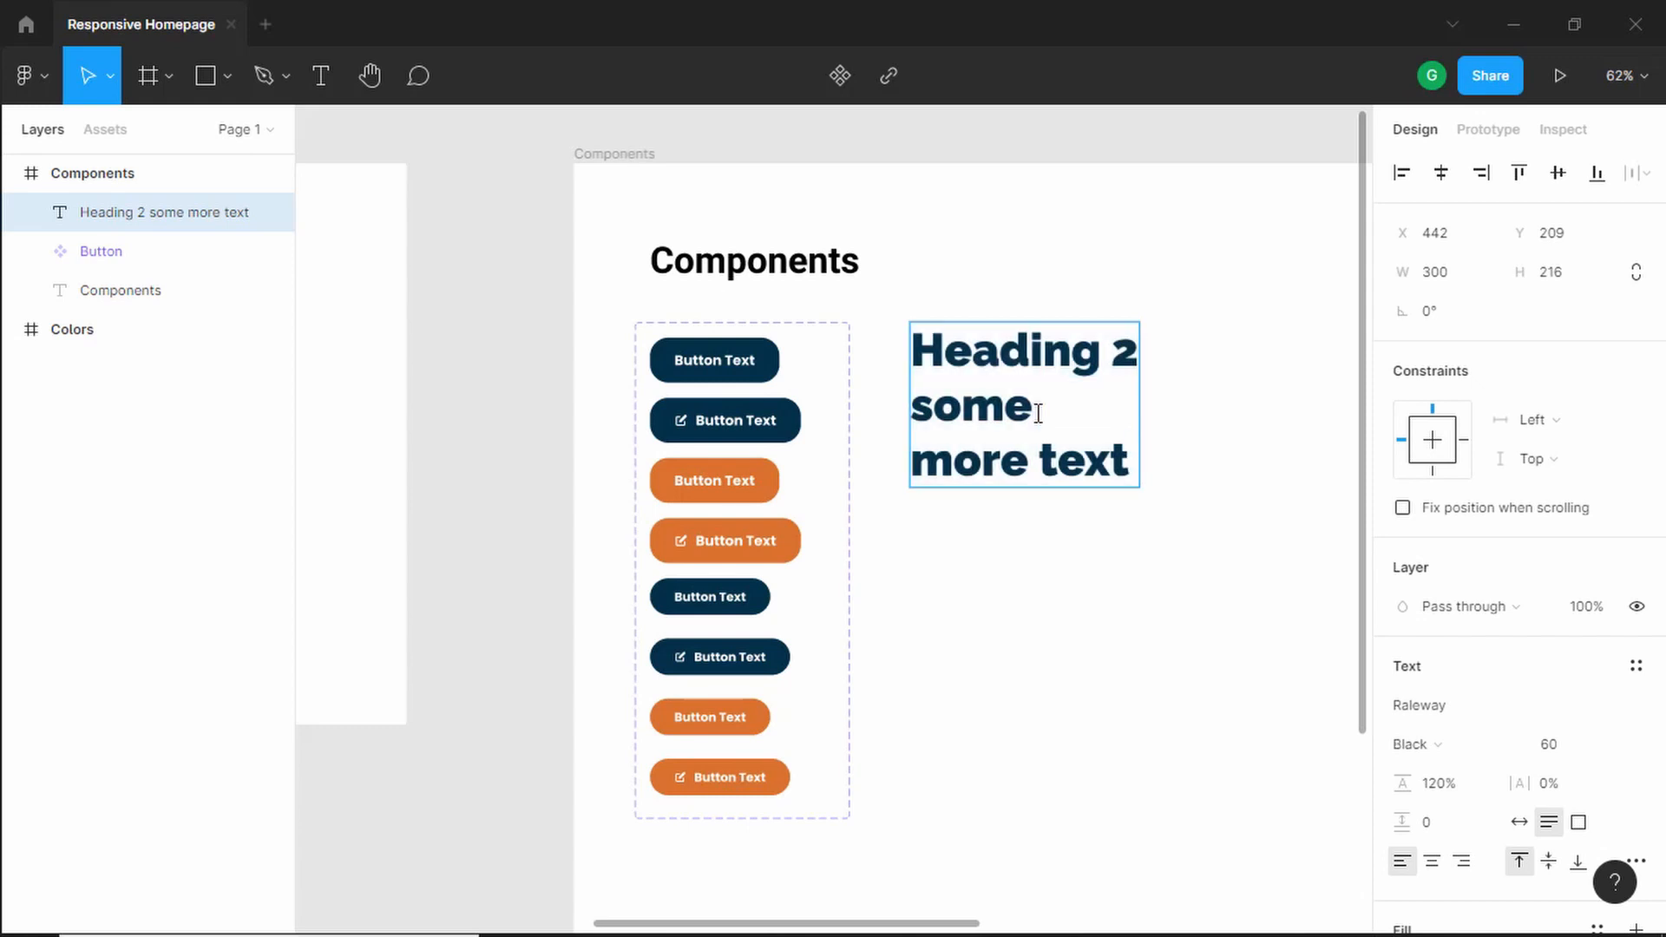
key(ctrl+shift+Left)
key(ctrl+shift+Left)
key(ctrl+shift+Left)
key(ctrl+shift+Left)
key(shift+Right)
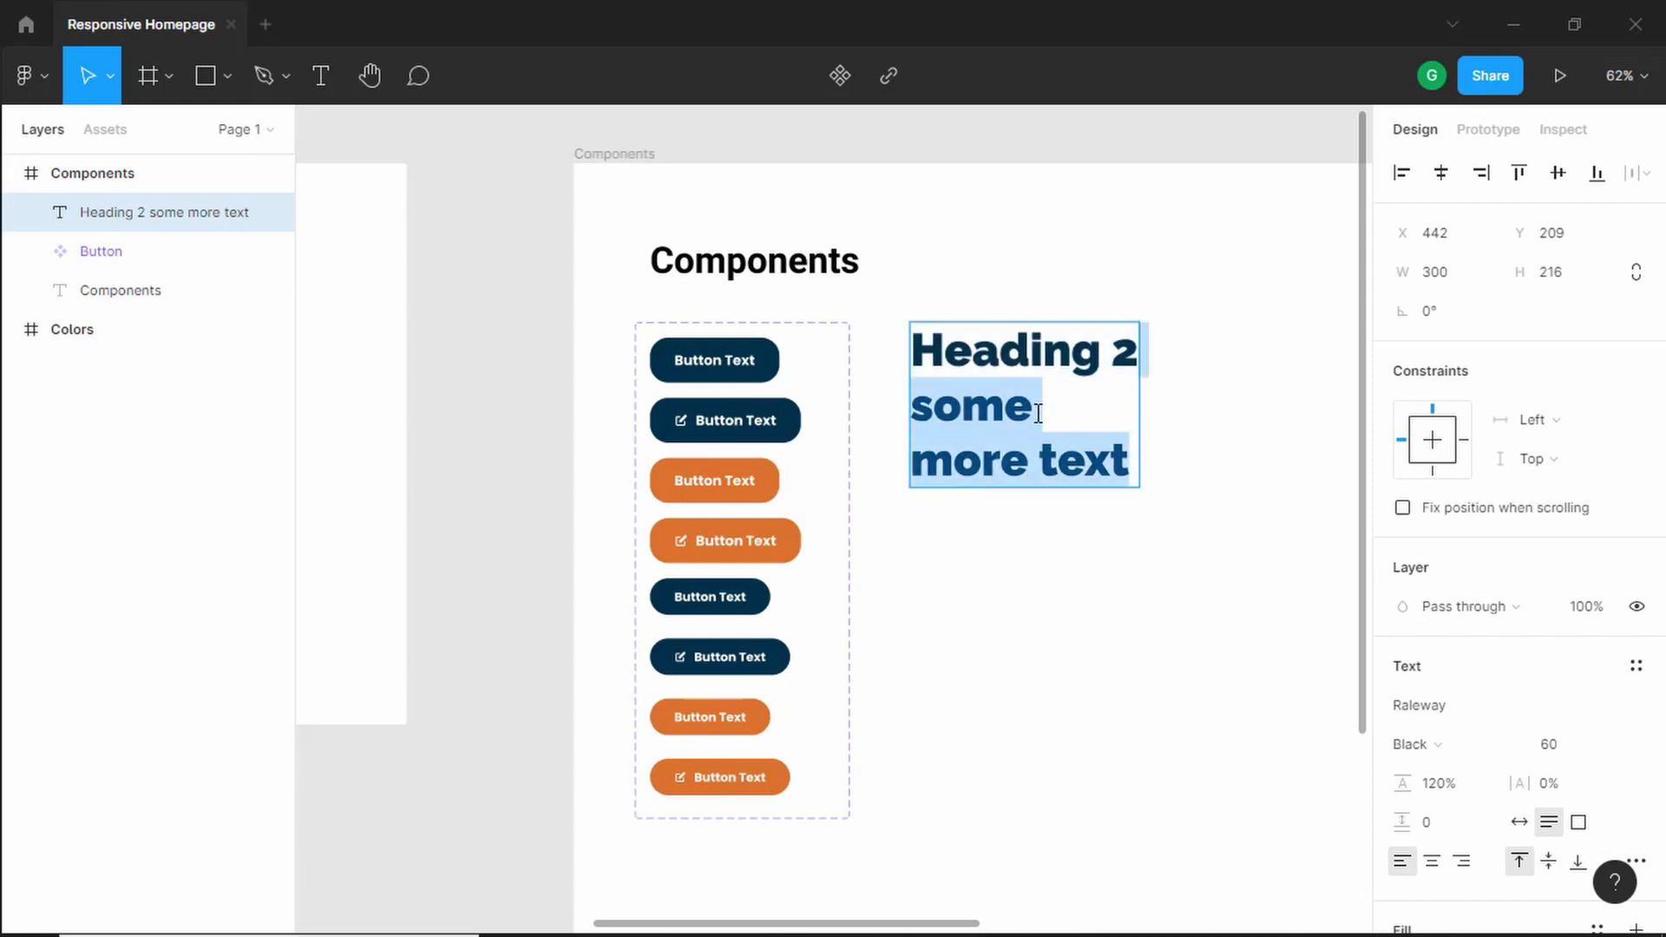
key(BackSpace)
key(Escape)
Step: Wrap the Heading 2 text in an auto layout frame and set its padding to 0
right_click(1043, 364)
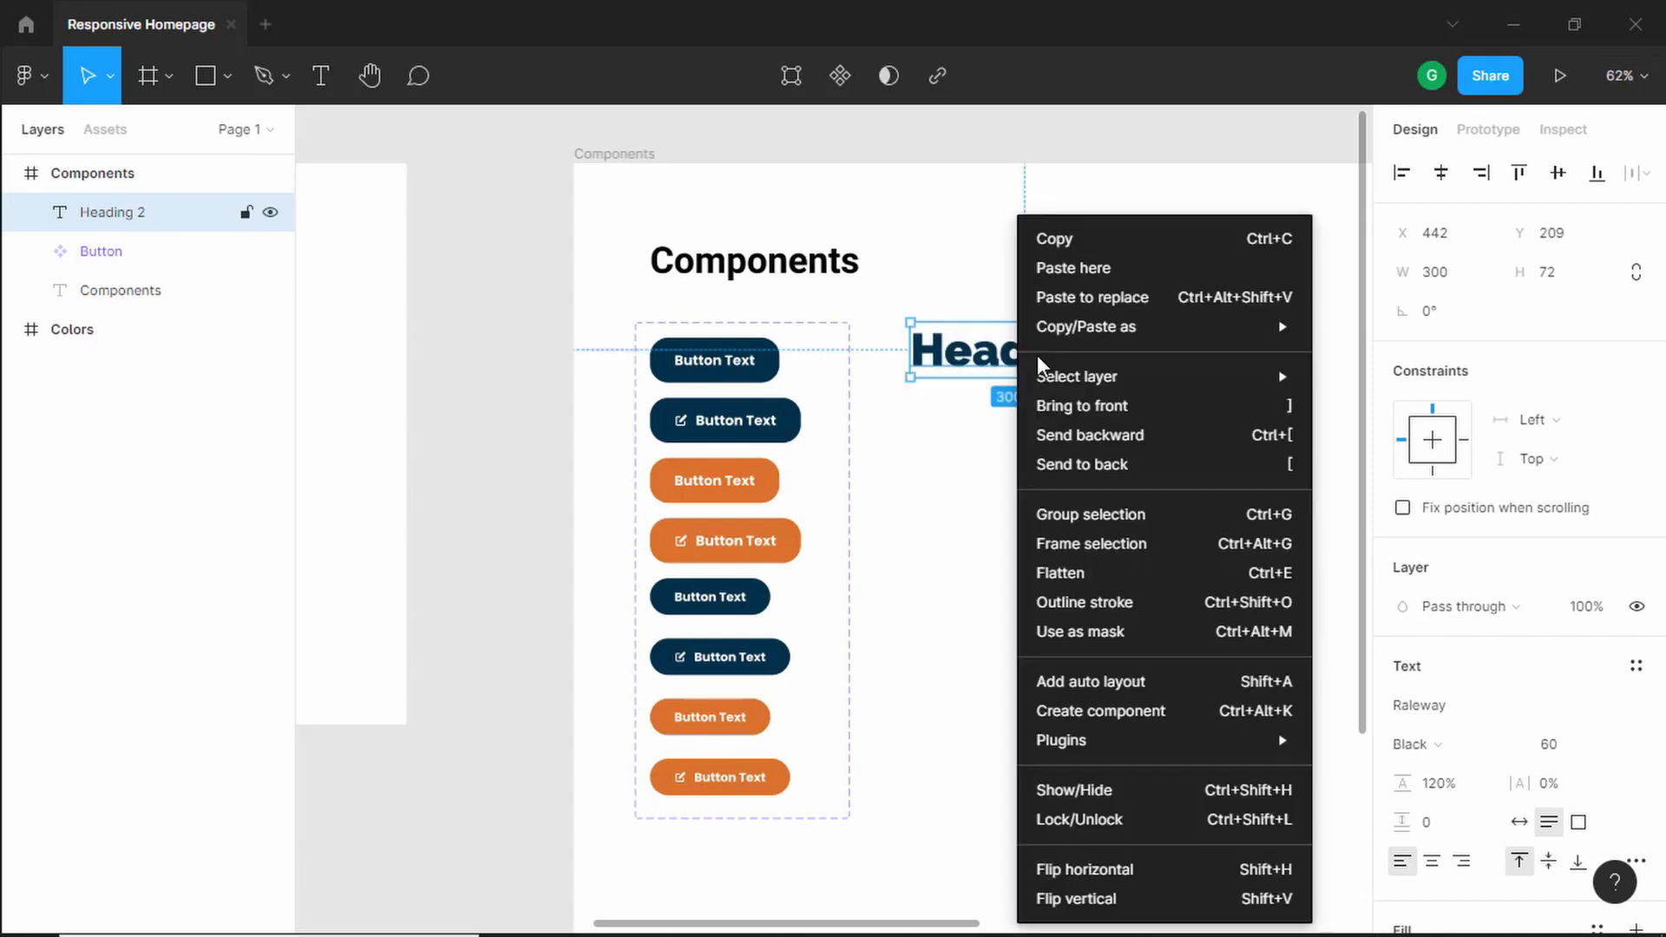
click(1192, 684)
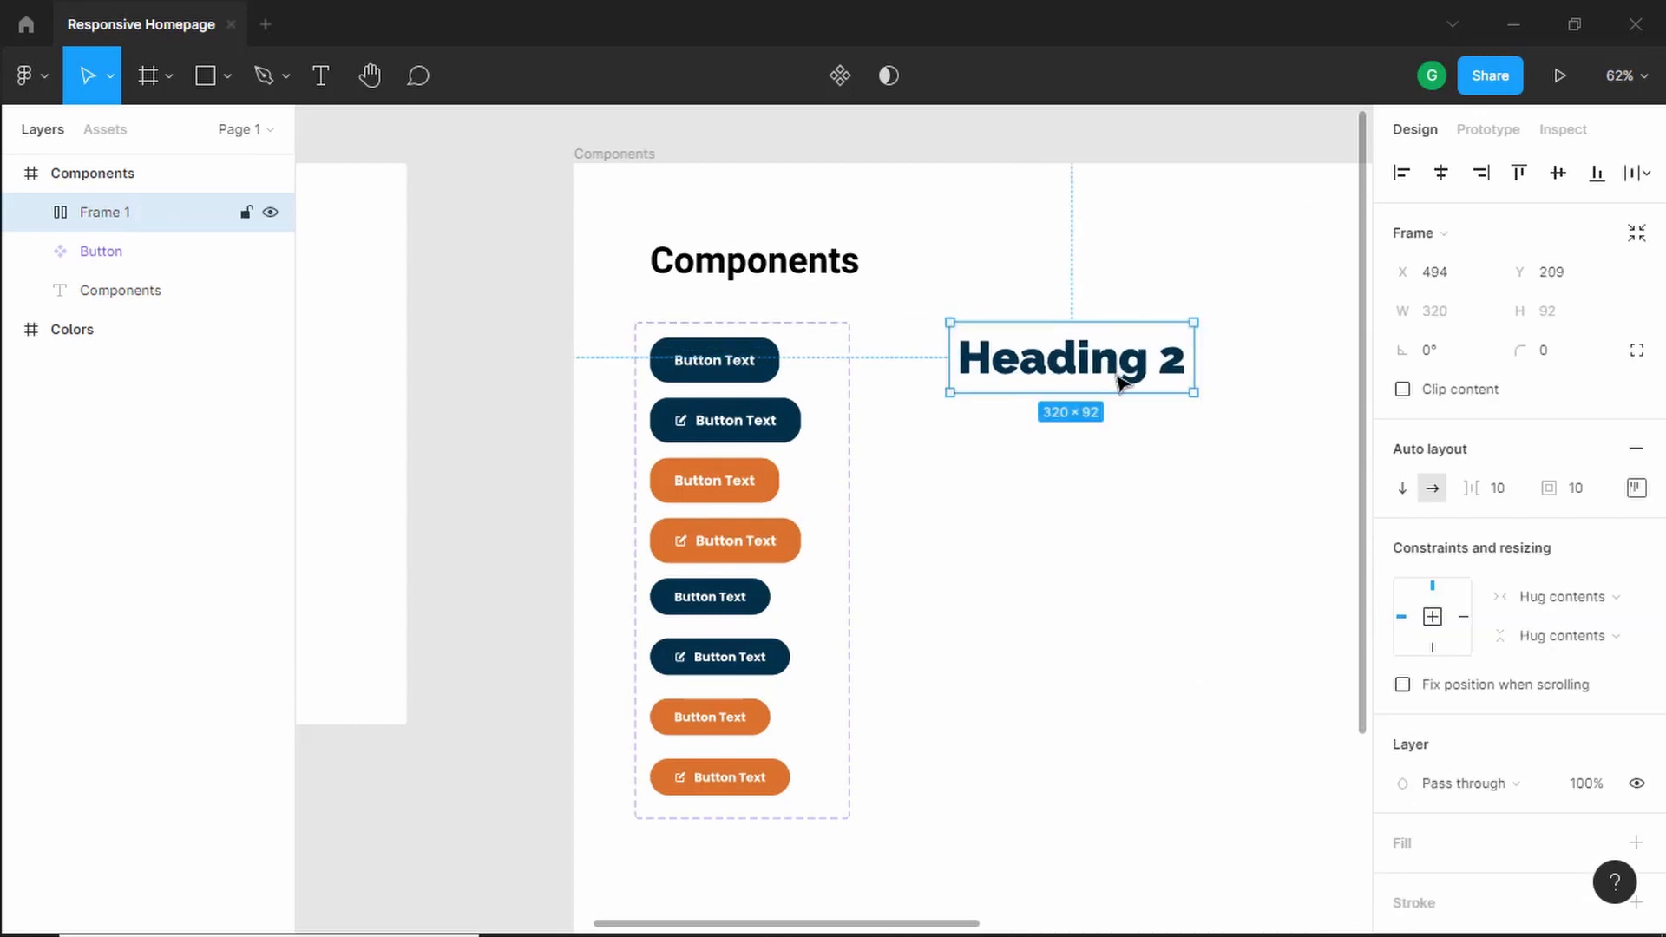
click(1550, 487)
text(0)
key(Return)
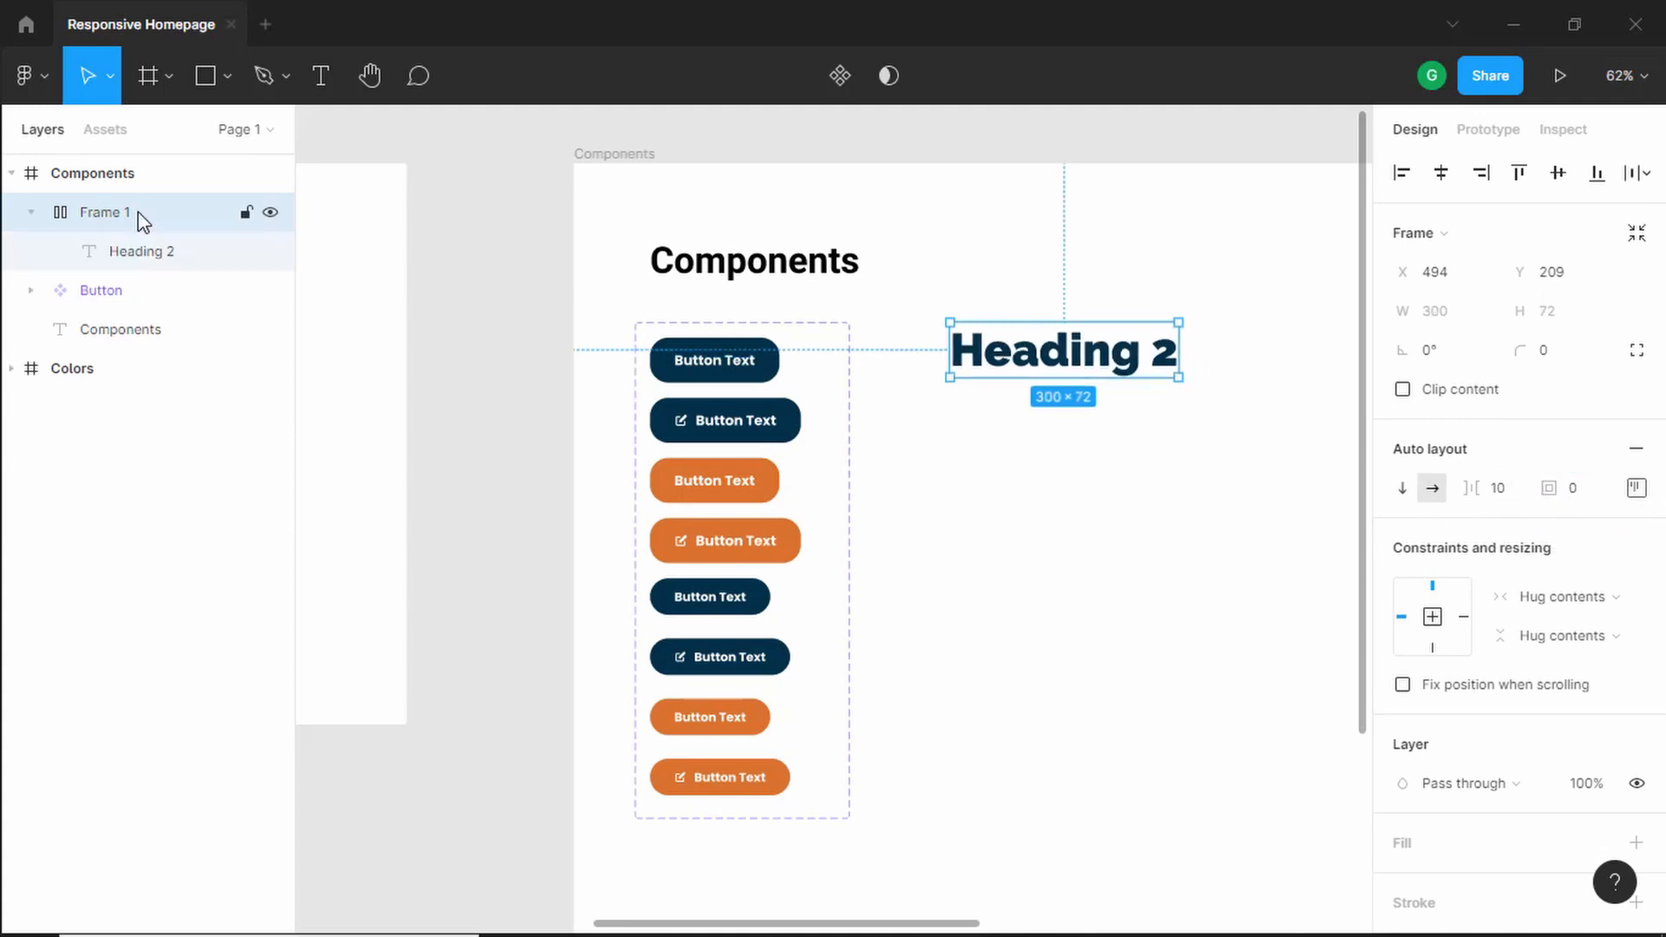
Step: Rename the auto layout frame around the heading text as Heading and turn it into a component
double_click(104, 212)
text(Head)
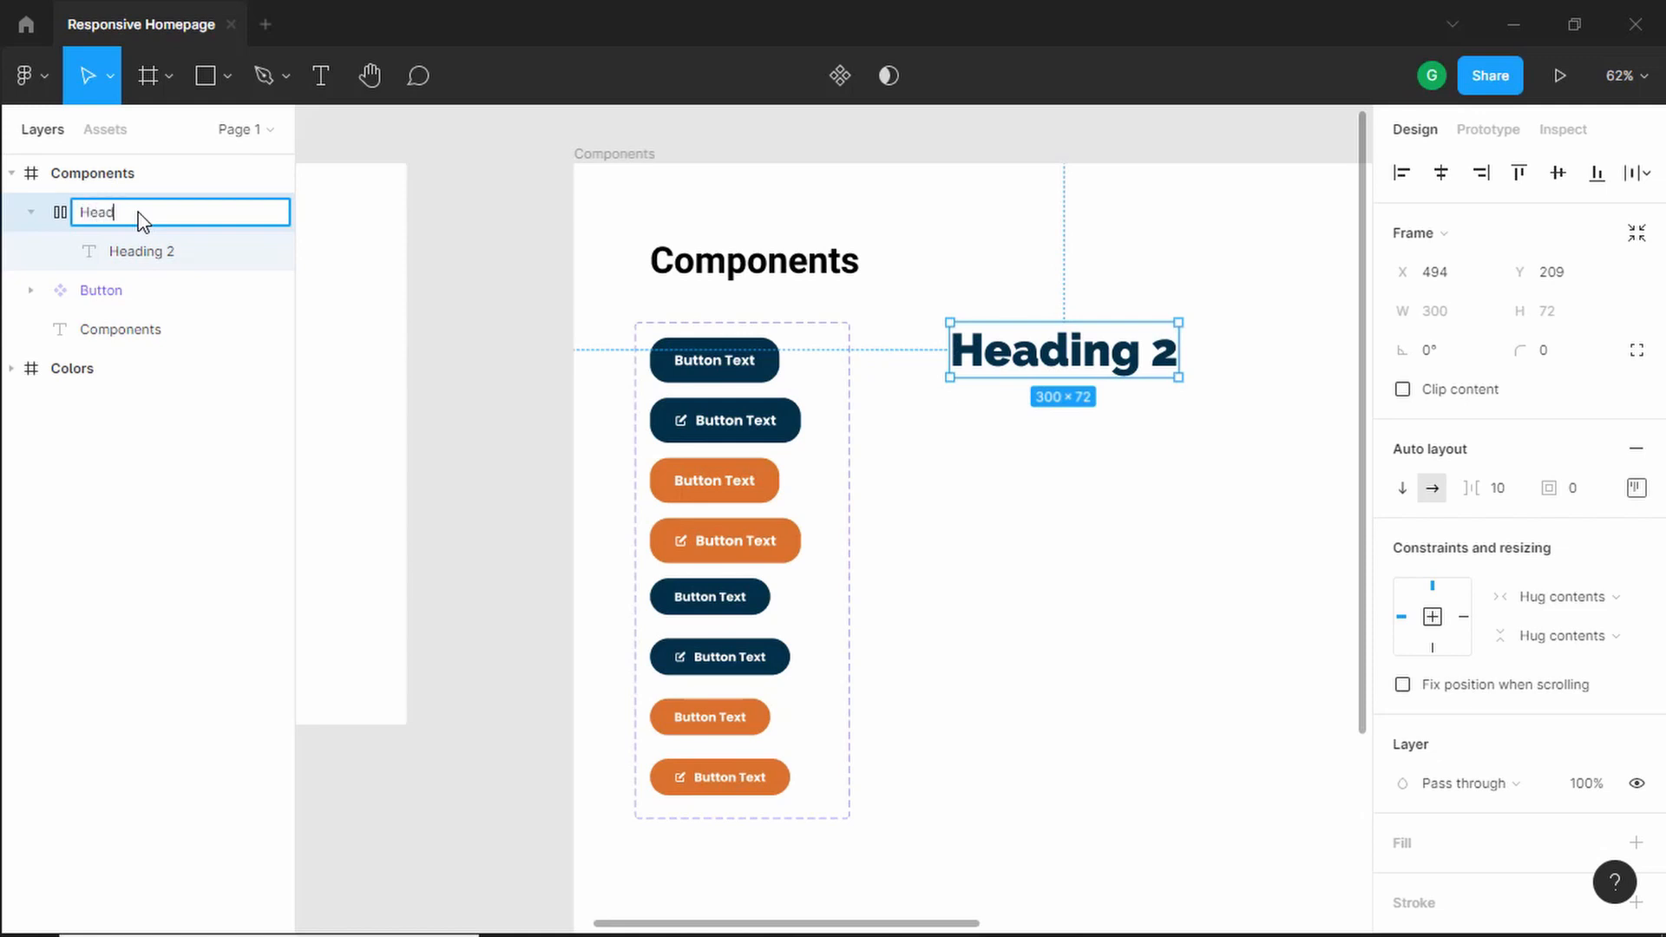
text(ing)
key(Return)
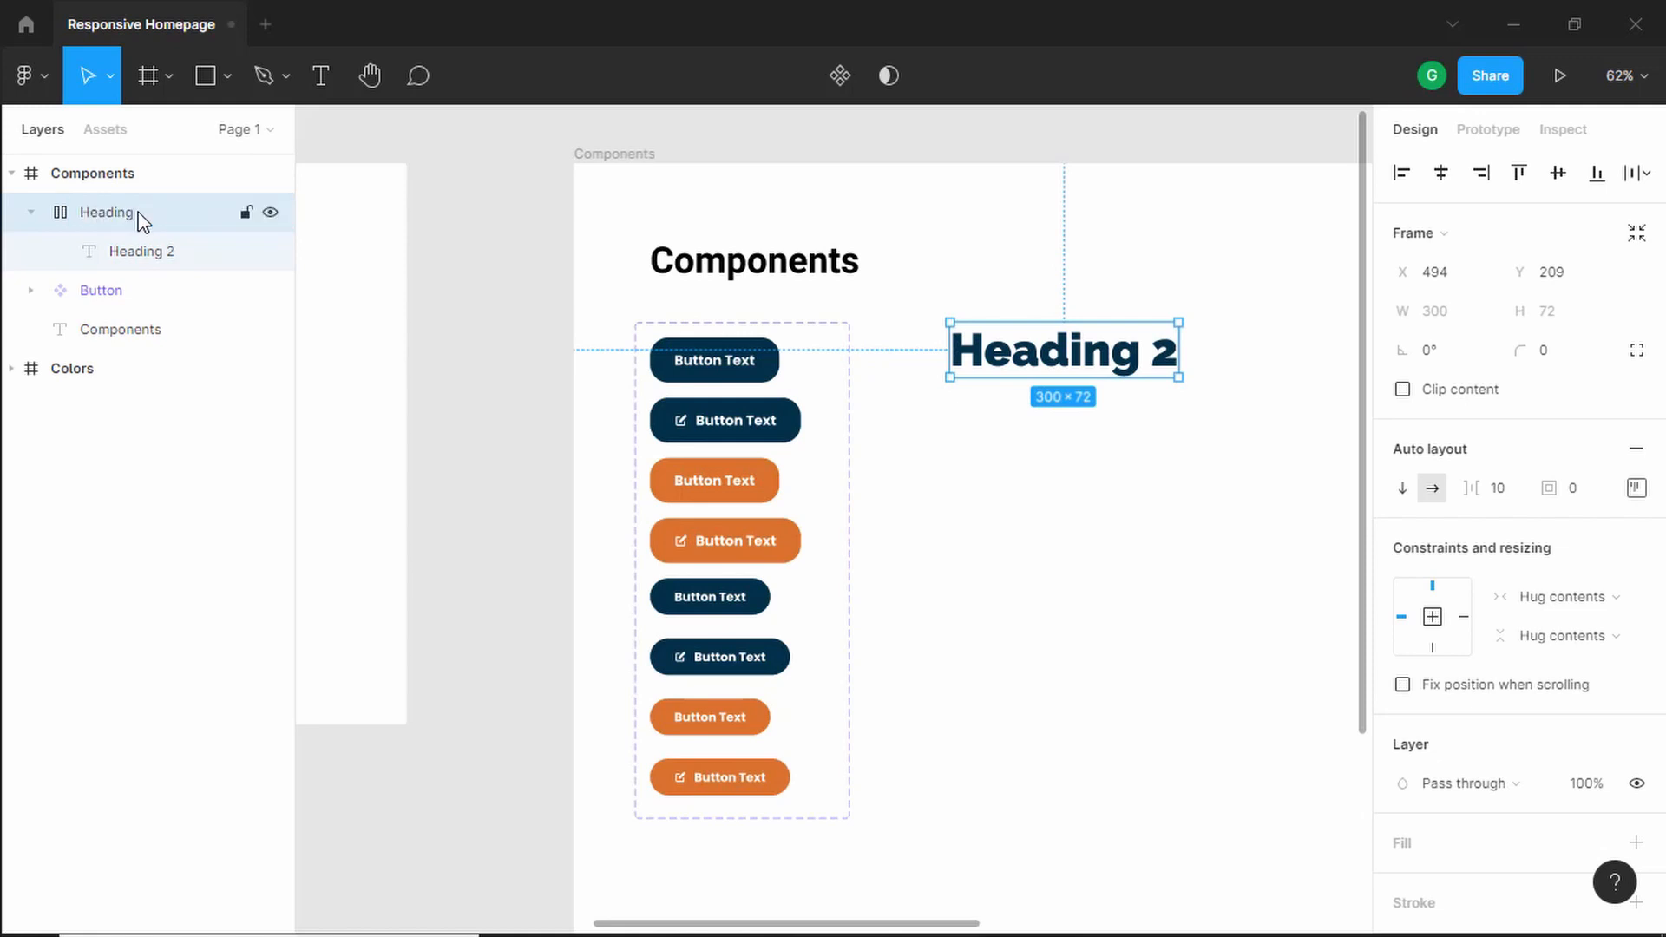
click(846, 86)
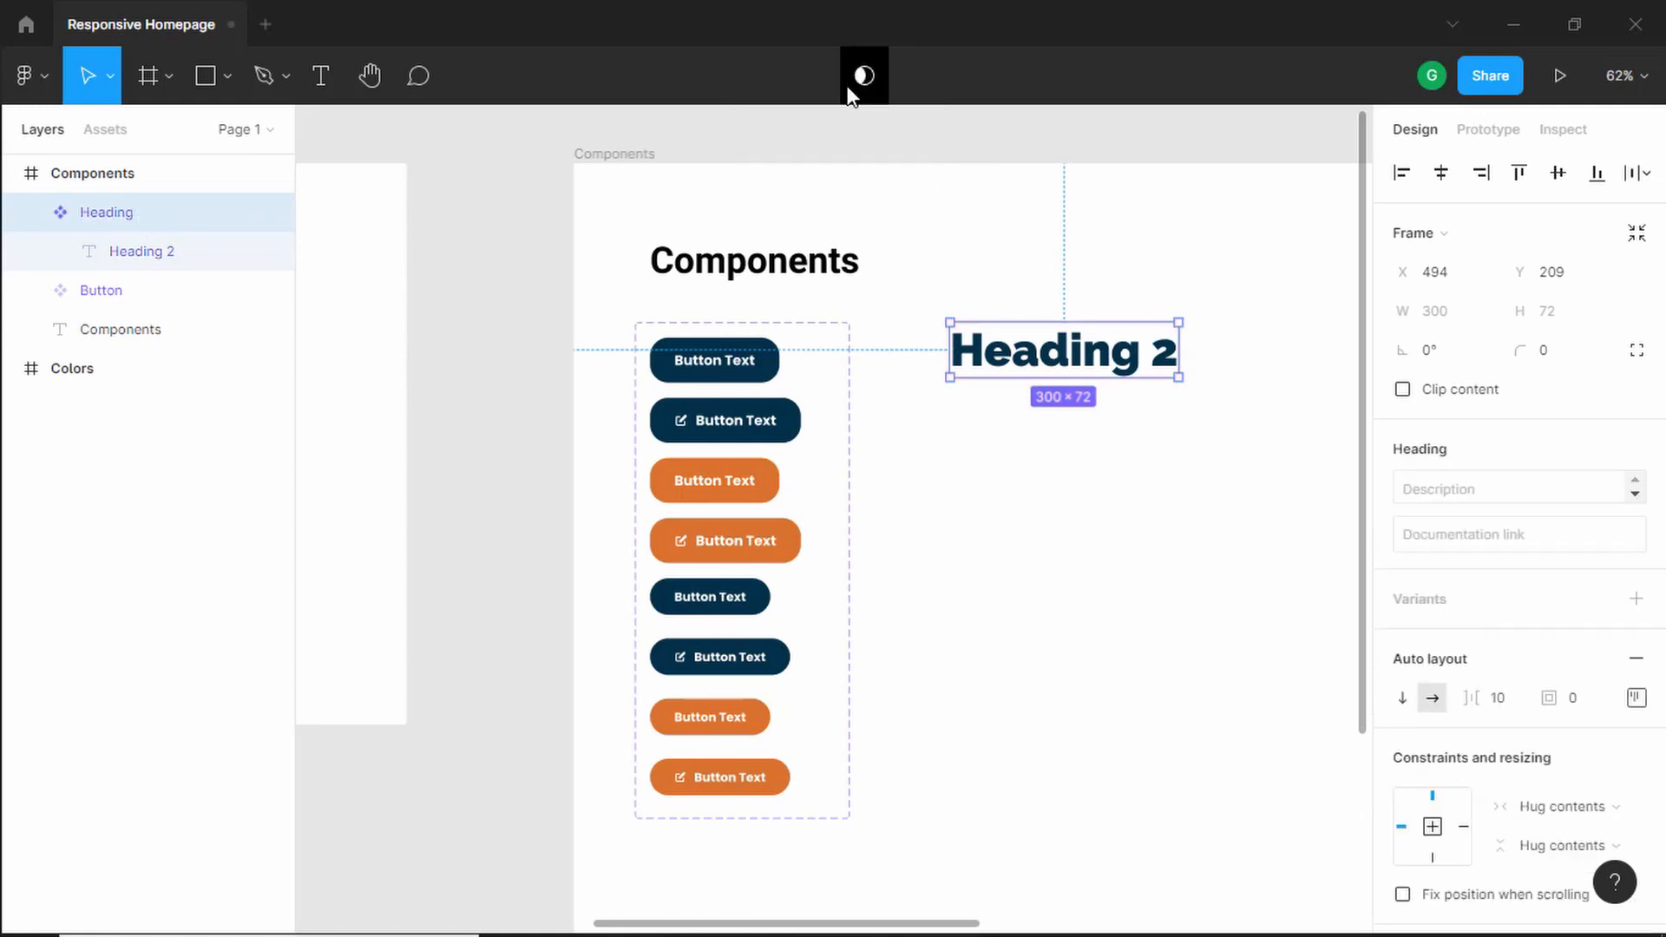
Step: Set the horizontal resizing of the Heading 2 text inside the component to Fill container
click(191, 258)
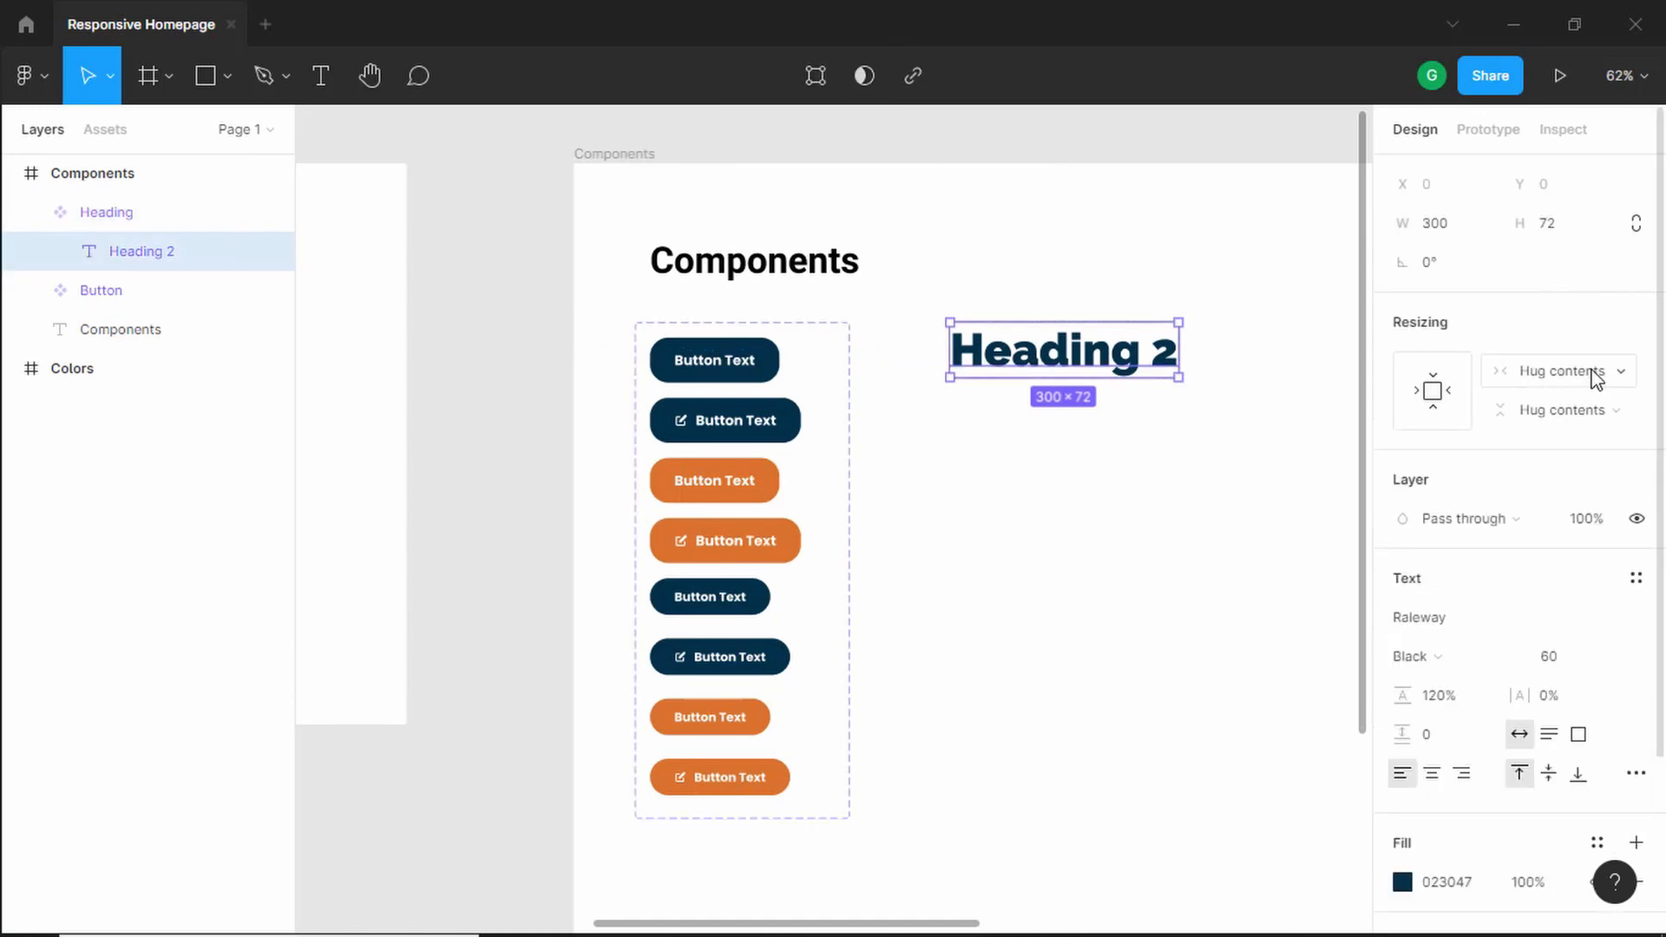
click(1592, 373)
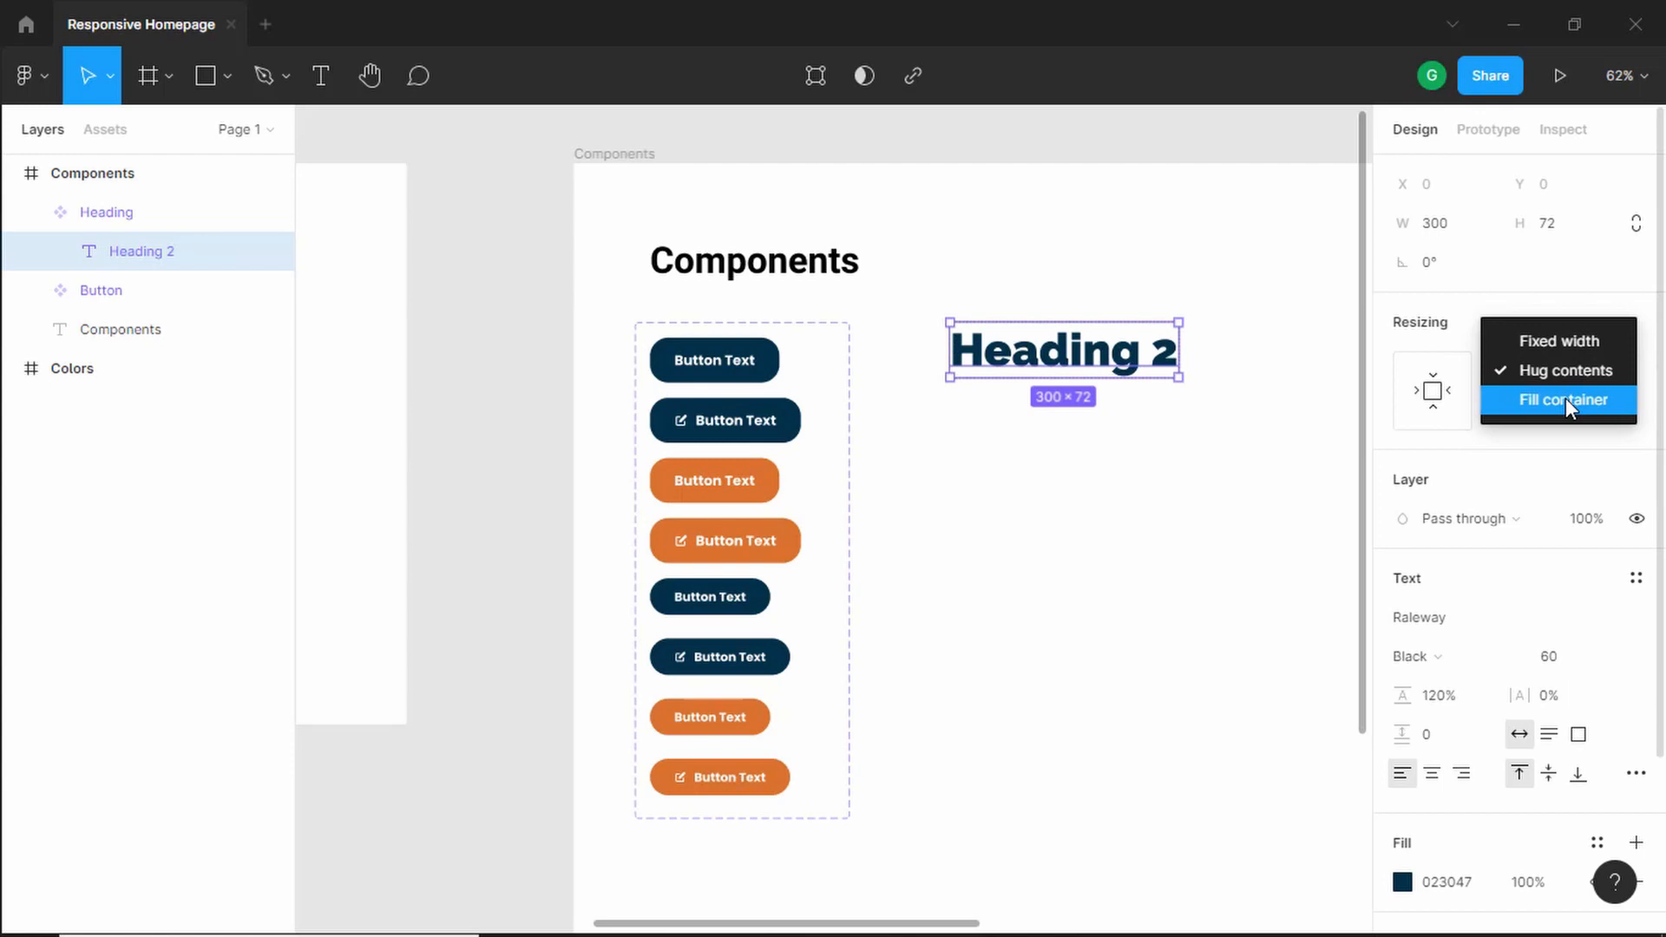
click(1564, 399)
Step: Test the heading's wrapping inside the component by inserting "asdf asdf asdf" and undo the text change
double_click(1138, 351)
text(asdf asdf)
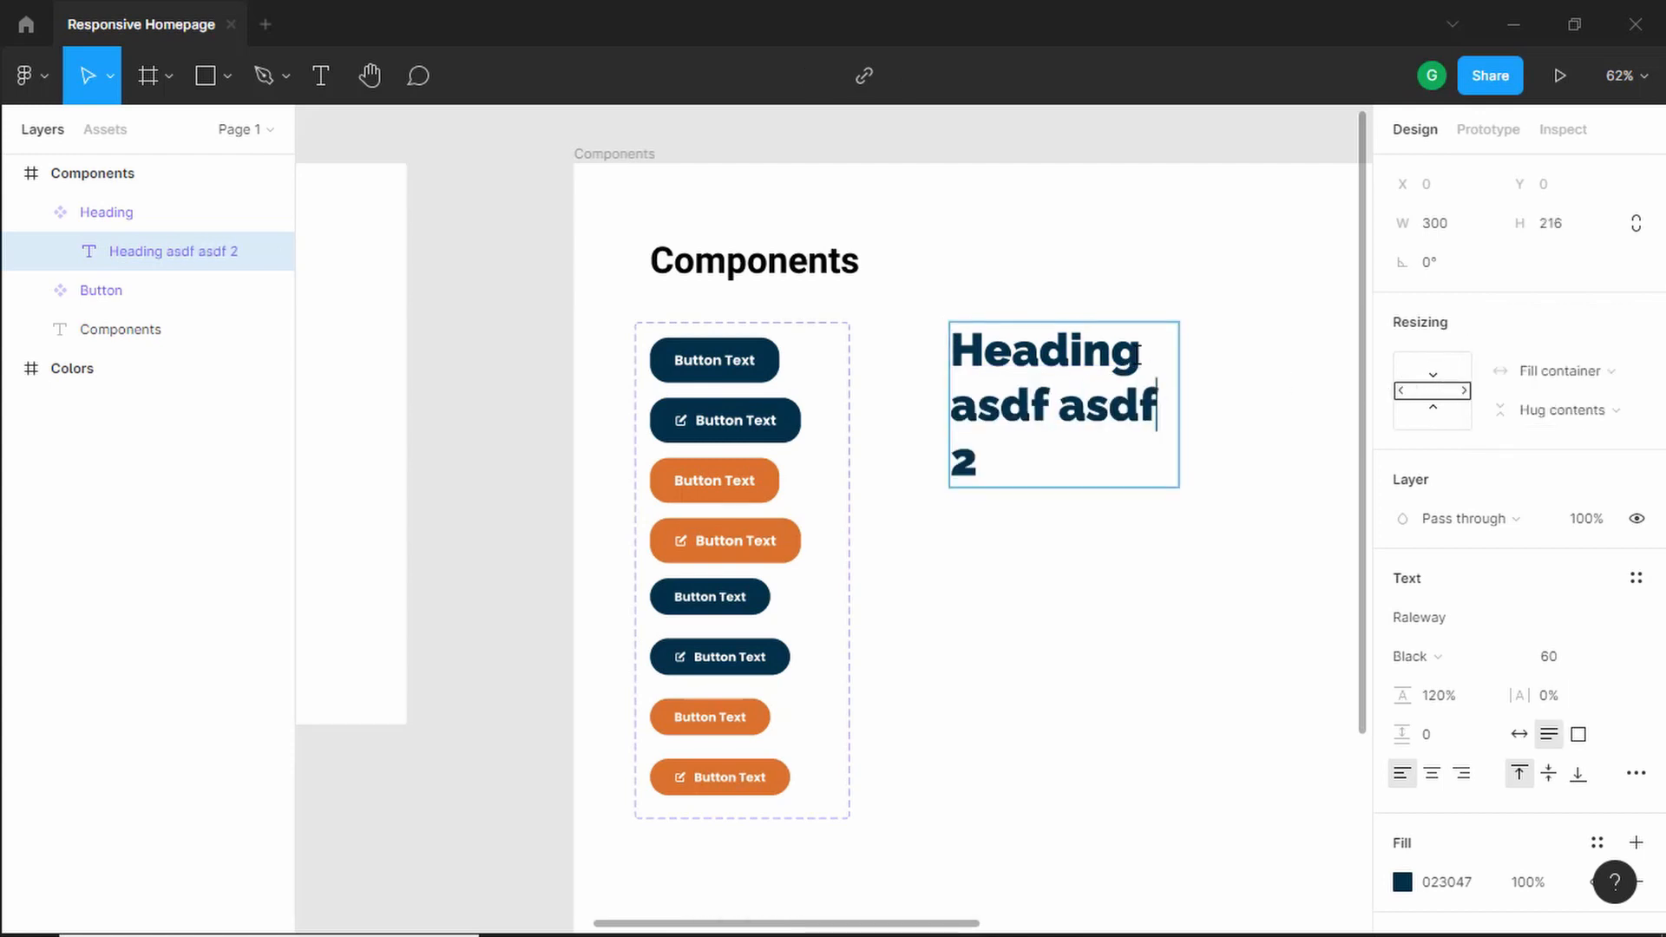
text( asdf)
key(ctrl+z)
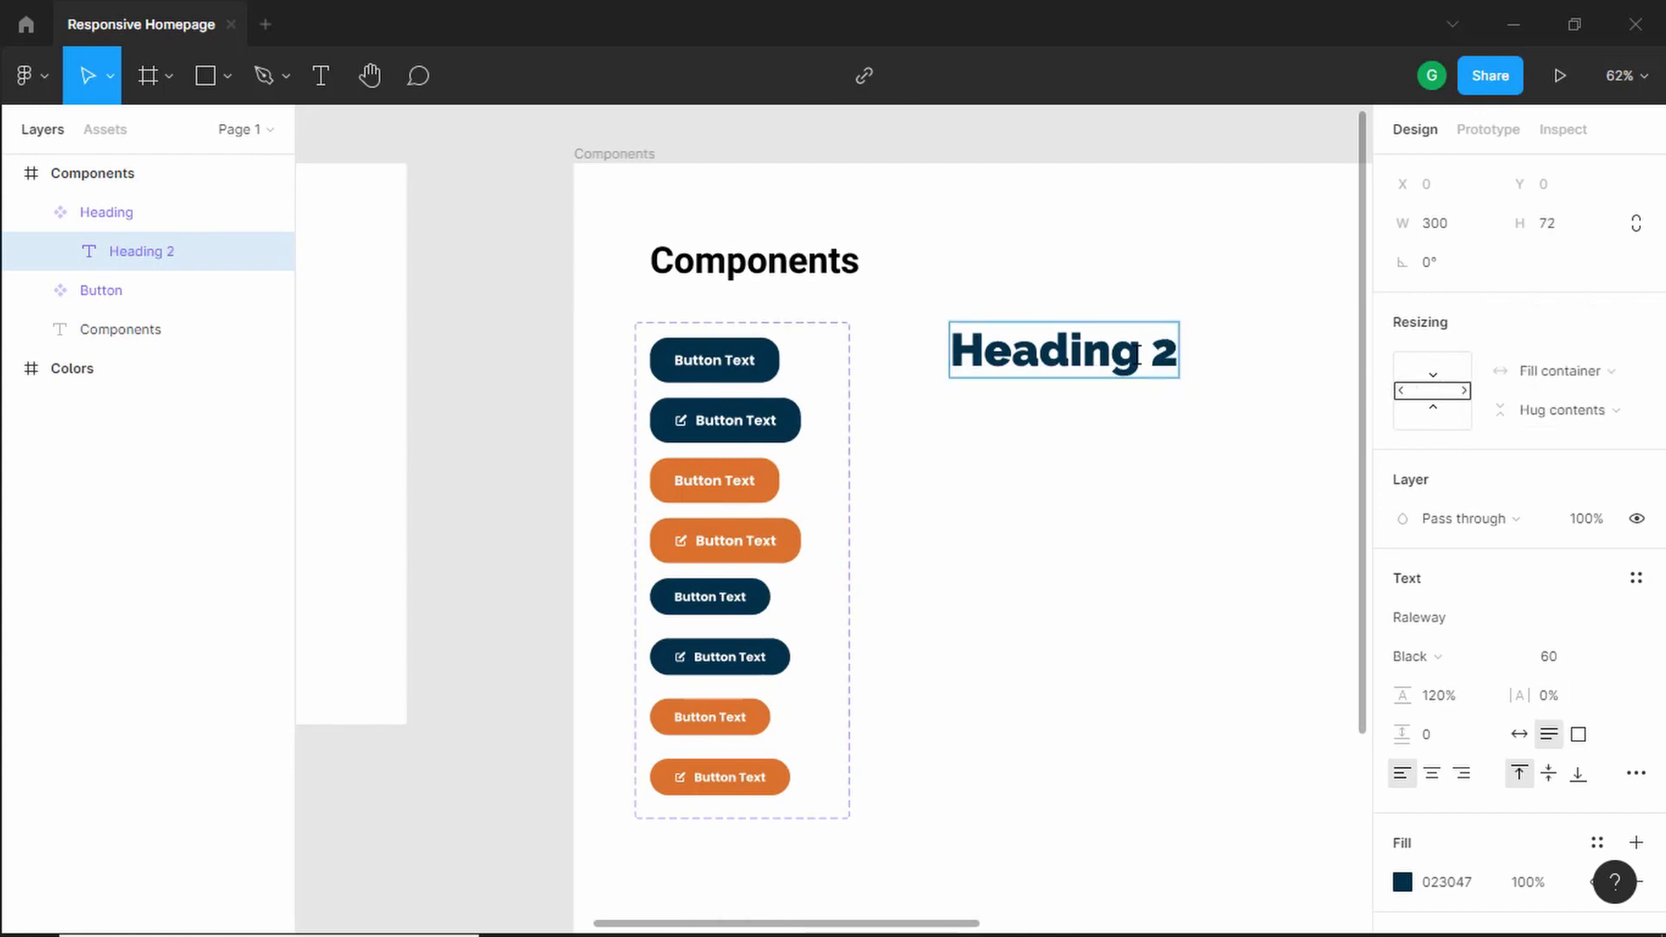
key(Escape)
key(Escape)
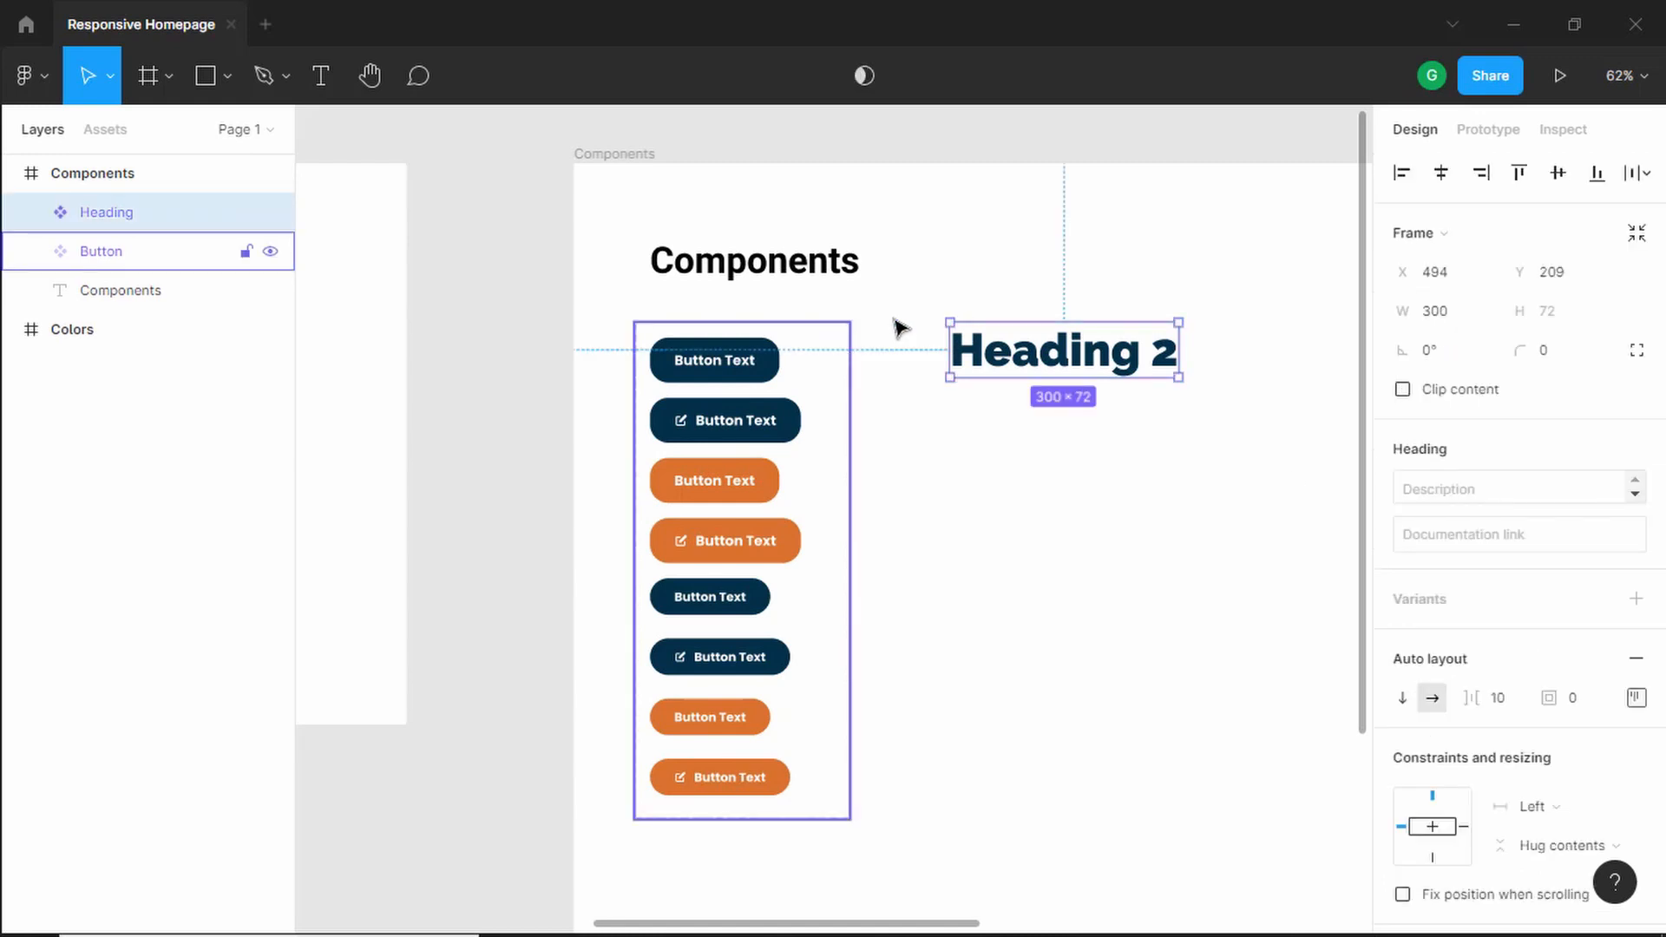
Step: Add variants to the Heading component until the set contains six of them
click(1635, 600)
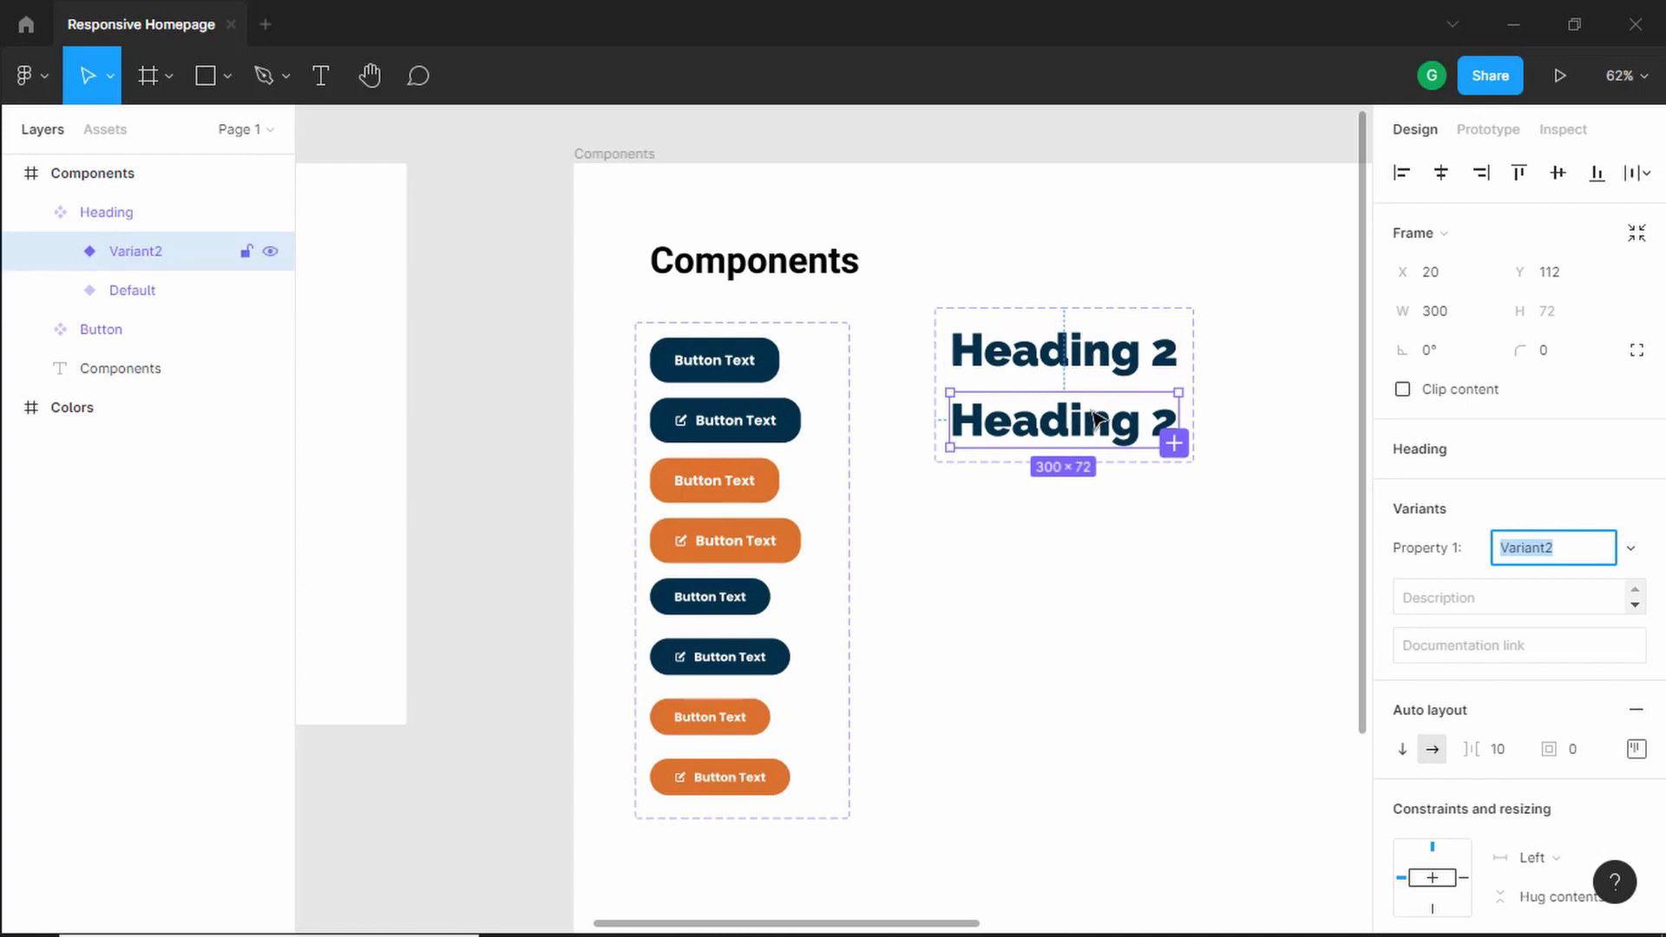
click(1271, 485)
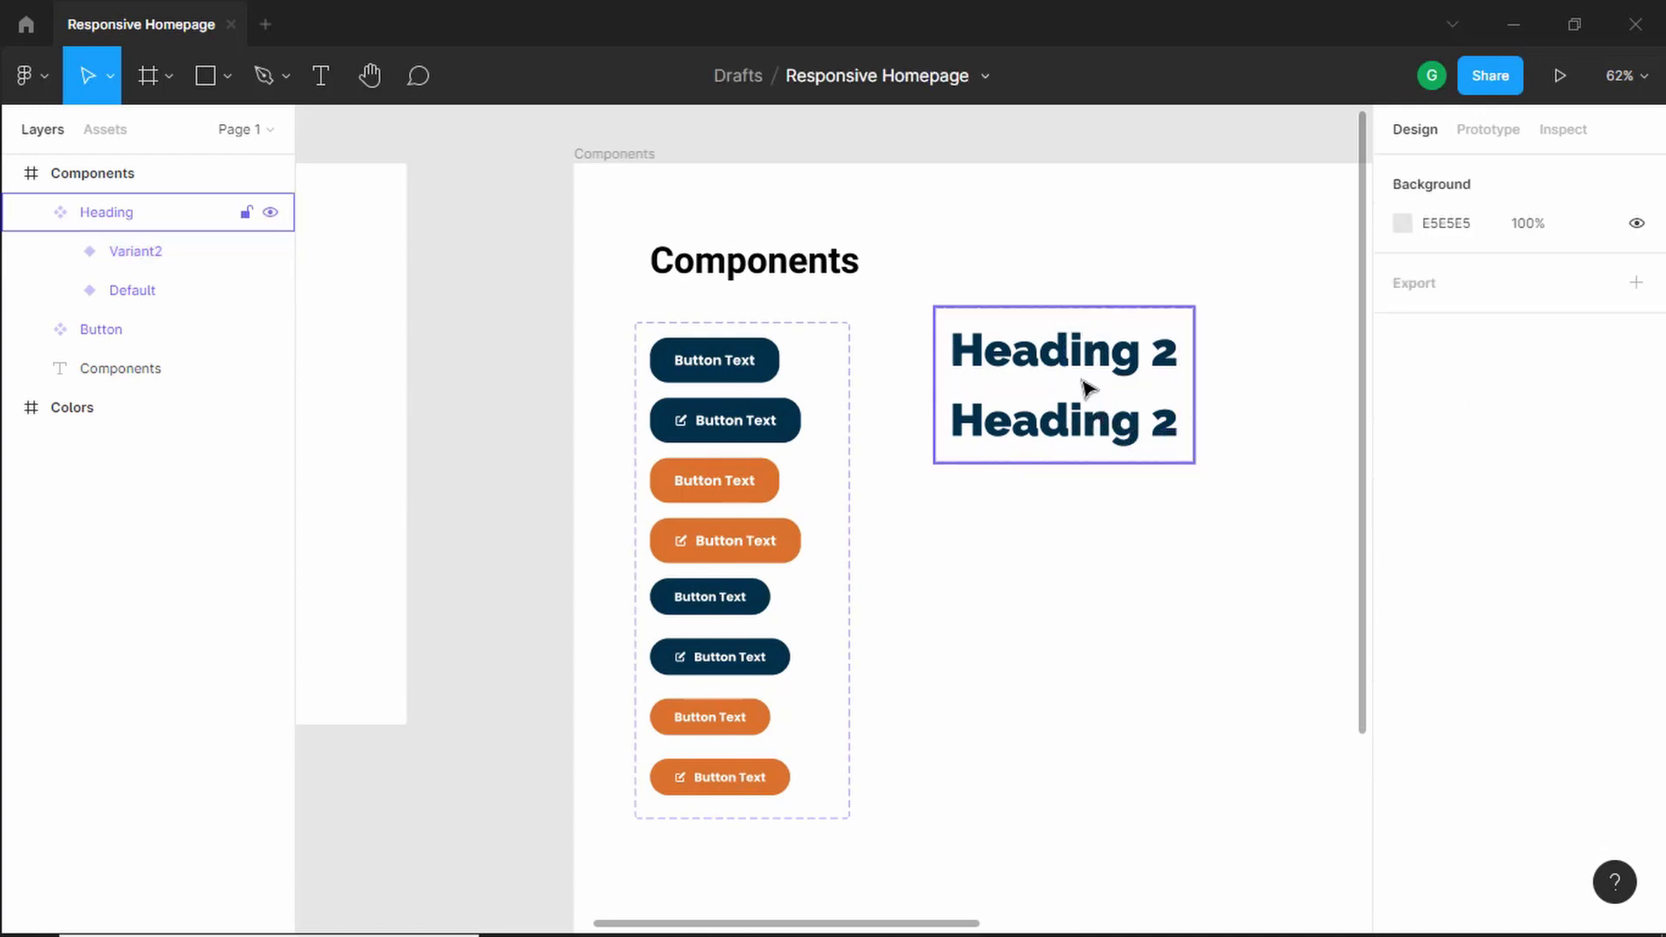
click(1087, 388)
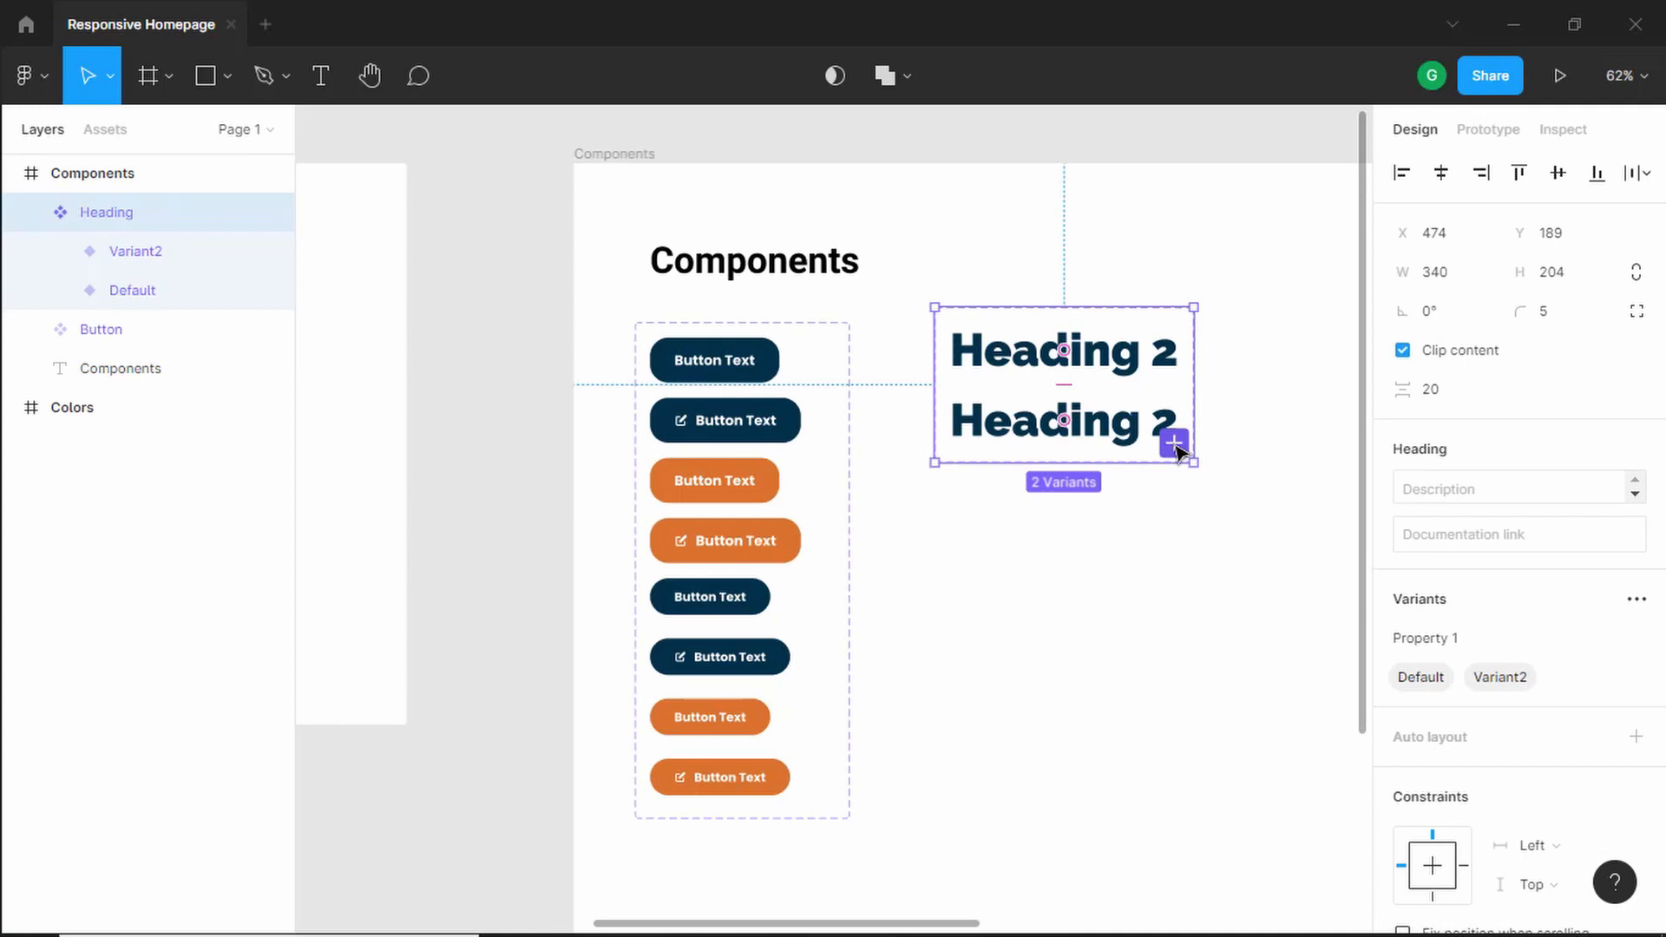
click(1174, 443)
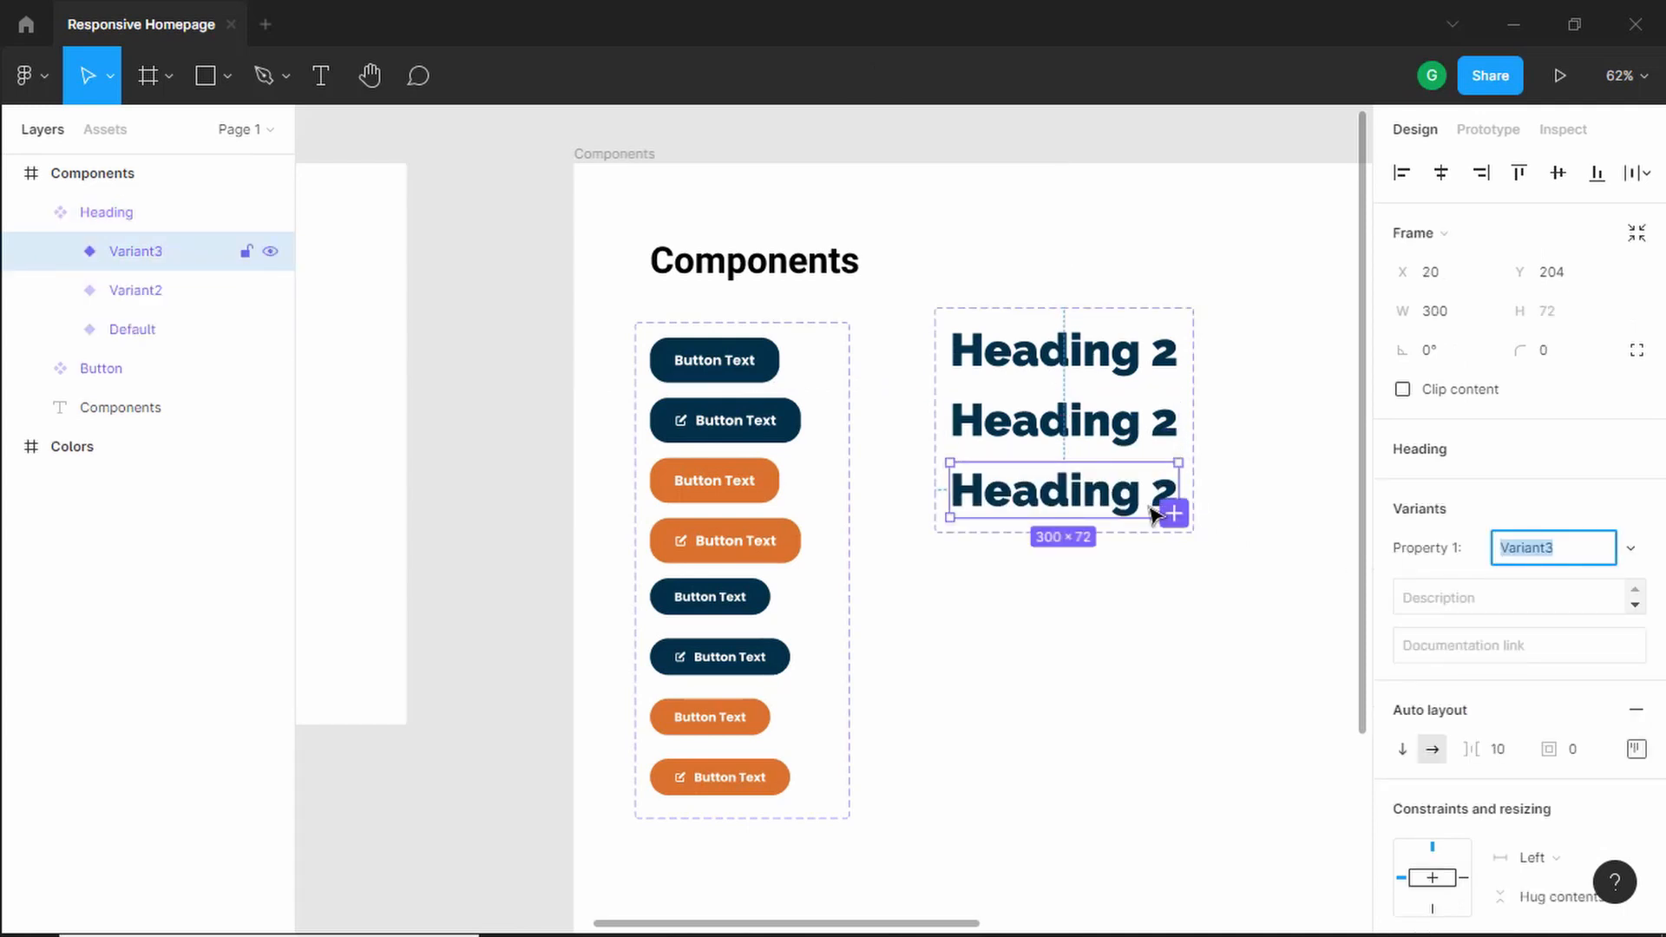
scroll(1179, 515, up, 3)
click(1185, 530)
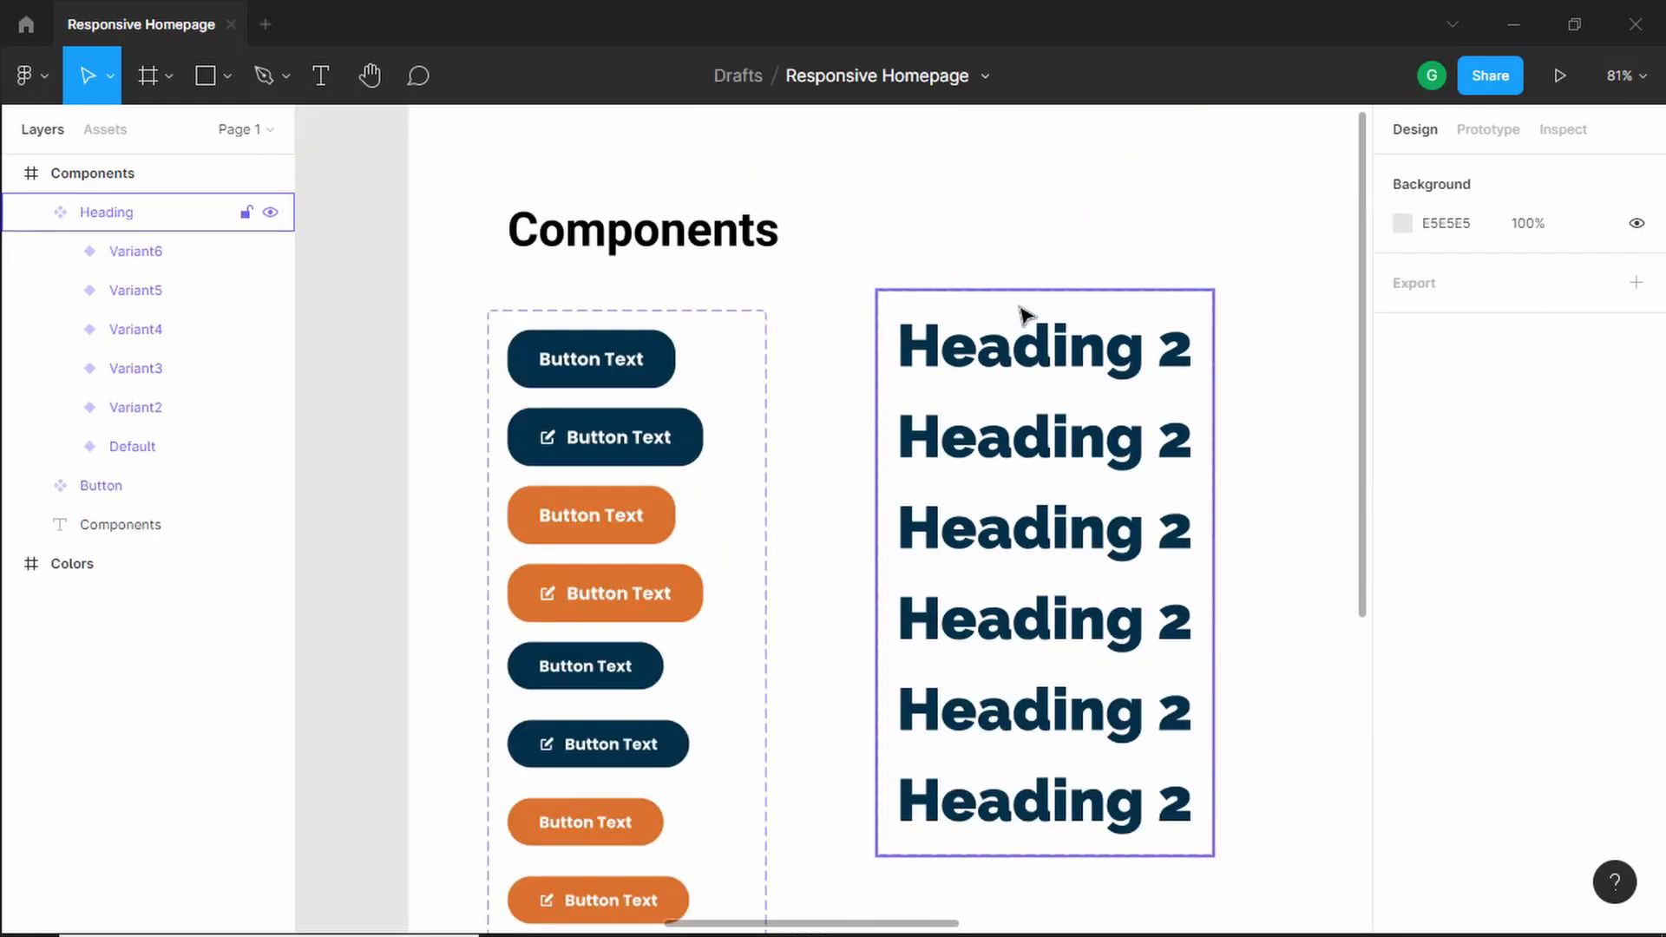
Step: Rename Property 1 of the Heading component set to Dark
click(1024, 316)
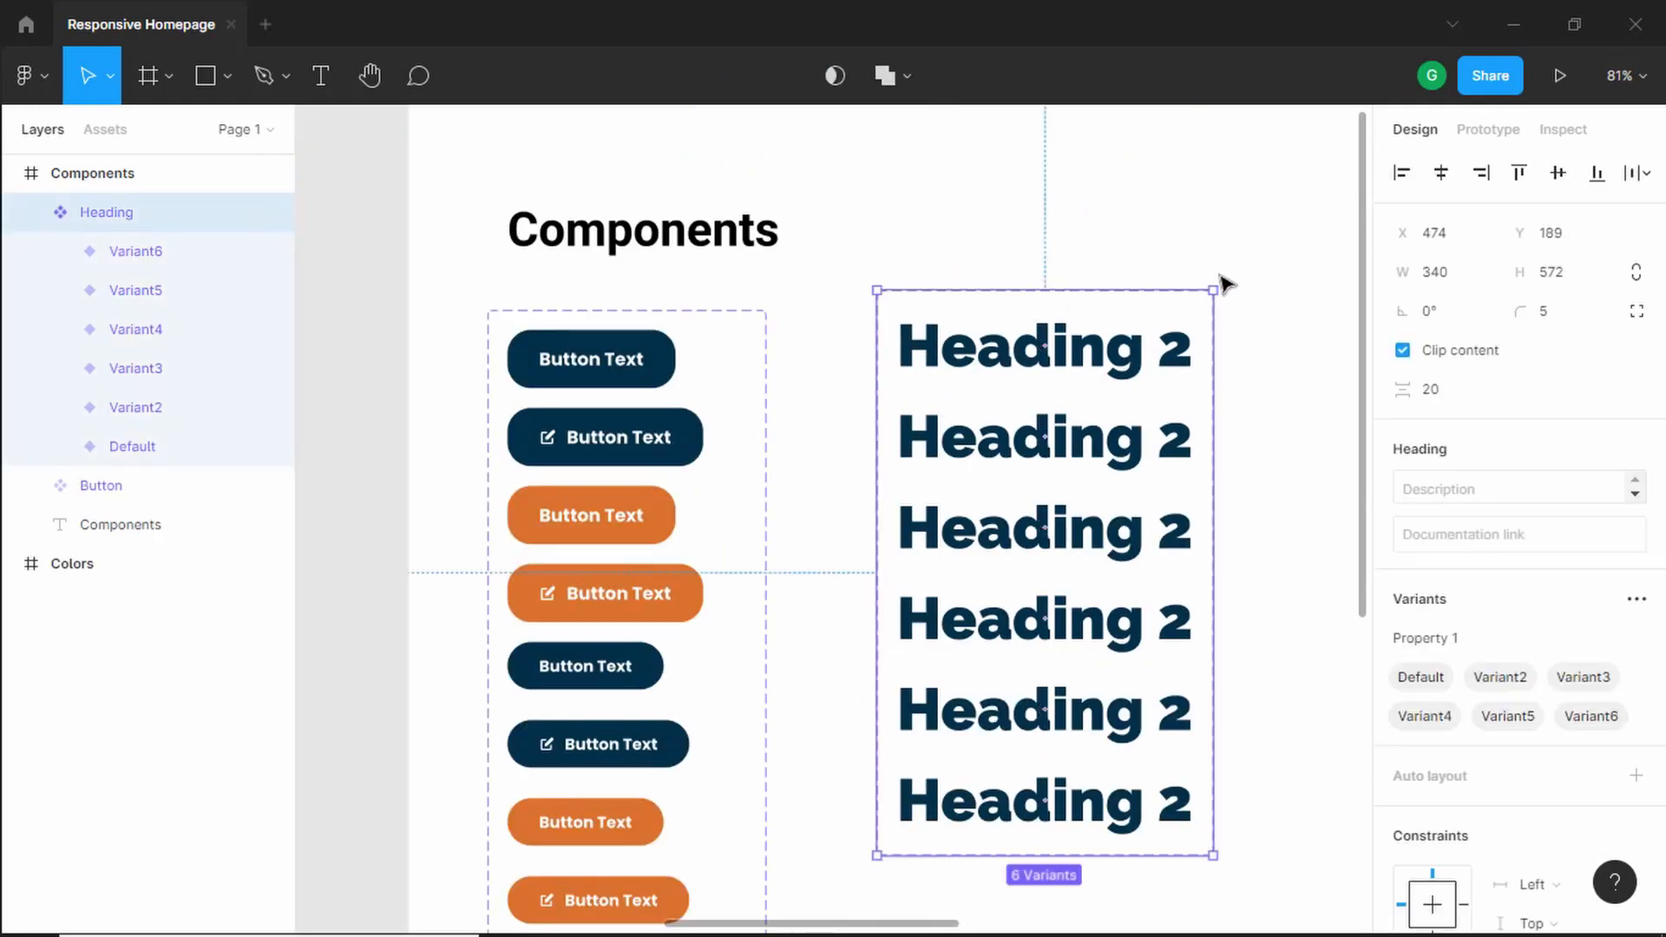
scroll(1457, 503, down, 3)
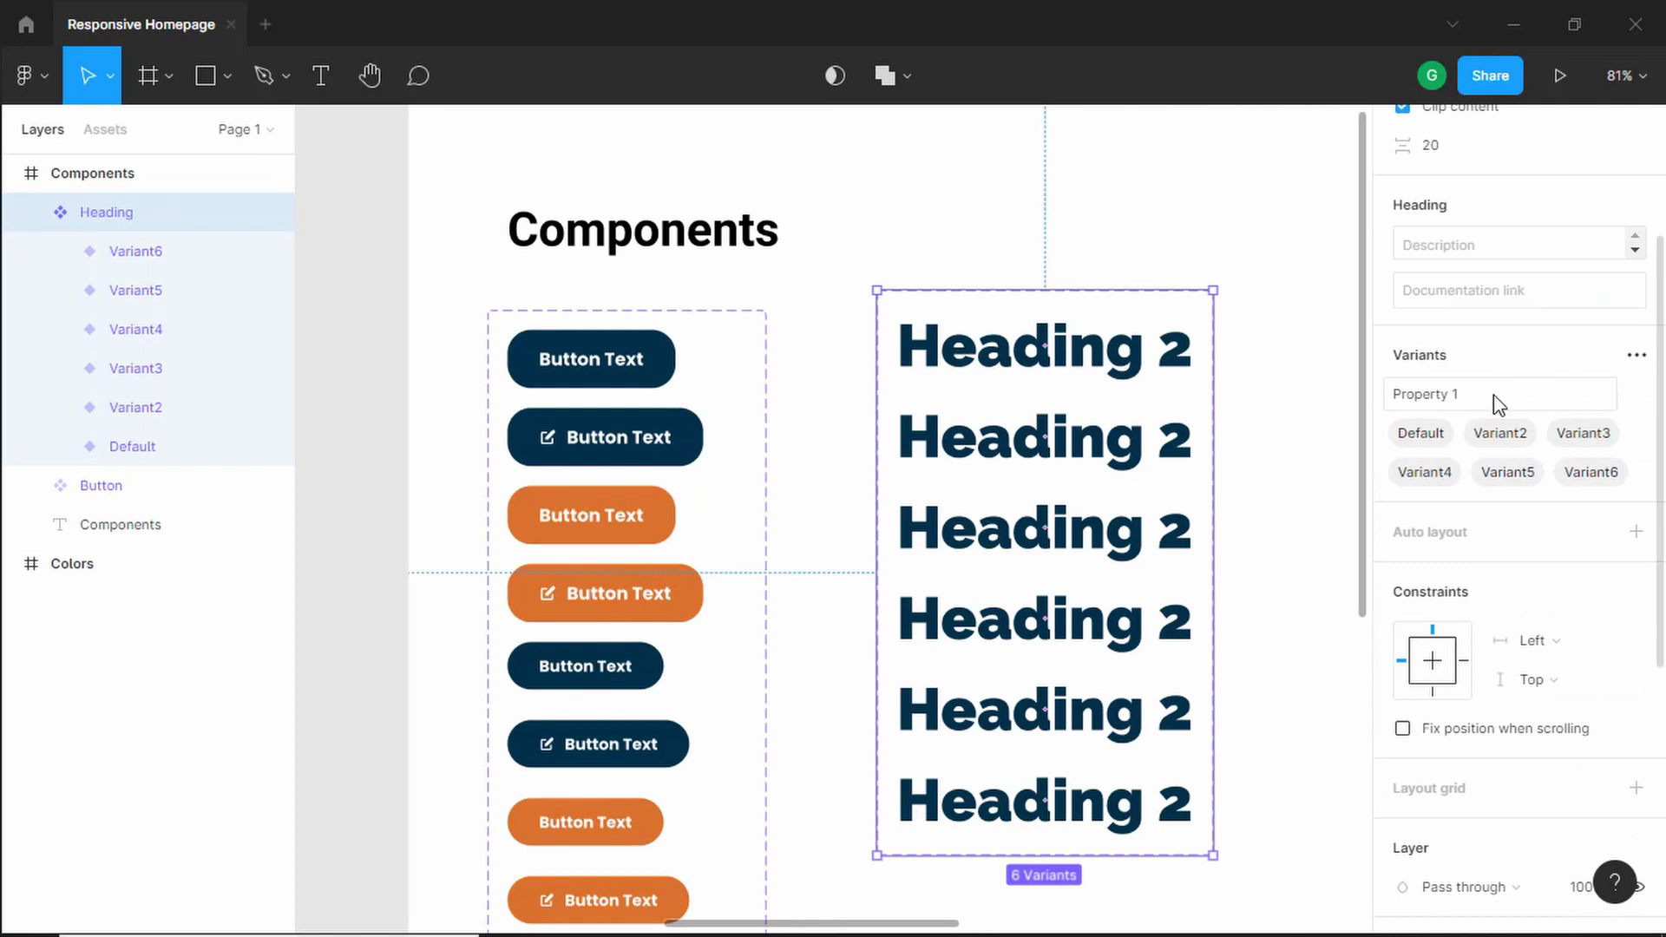
double_click(1495, 403)
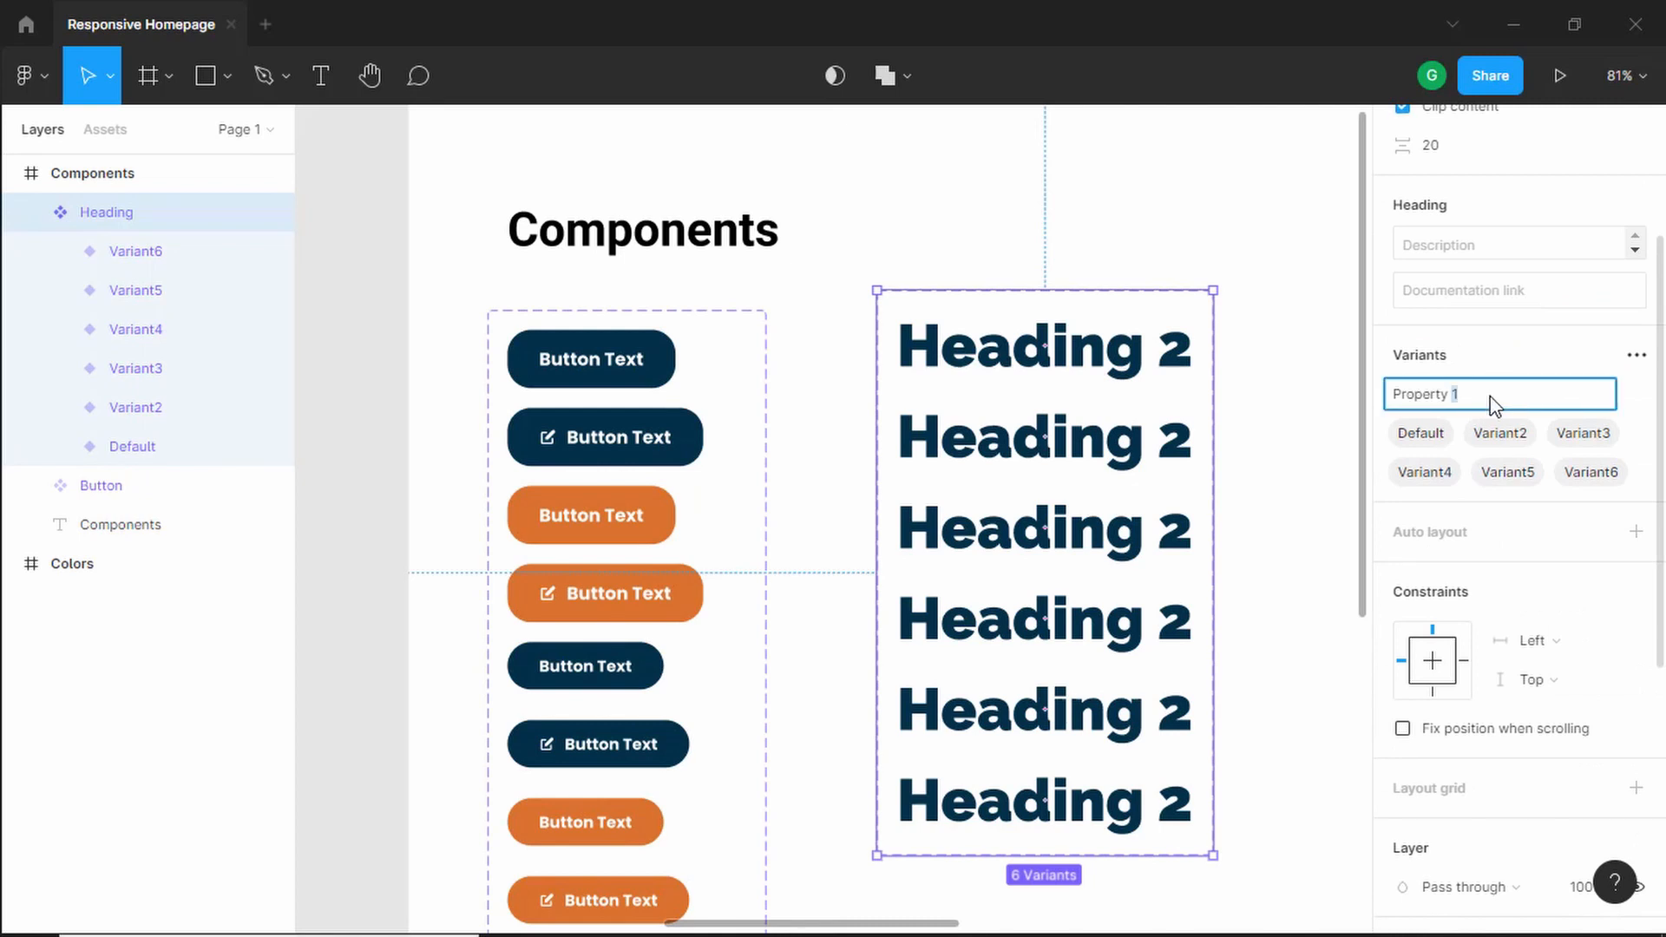
key(BackSpace)
key(BackSpace)
key(BackSpace)
key(BackSpace)
key(BackSpace)
key(BackSpace)
key(BackSpace)
key(BackSpace)
key(BackSpace)
text(Fs)
key(BackSpace)
key(BackSpace)
text(Dark)
key(Return)
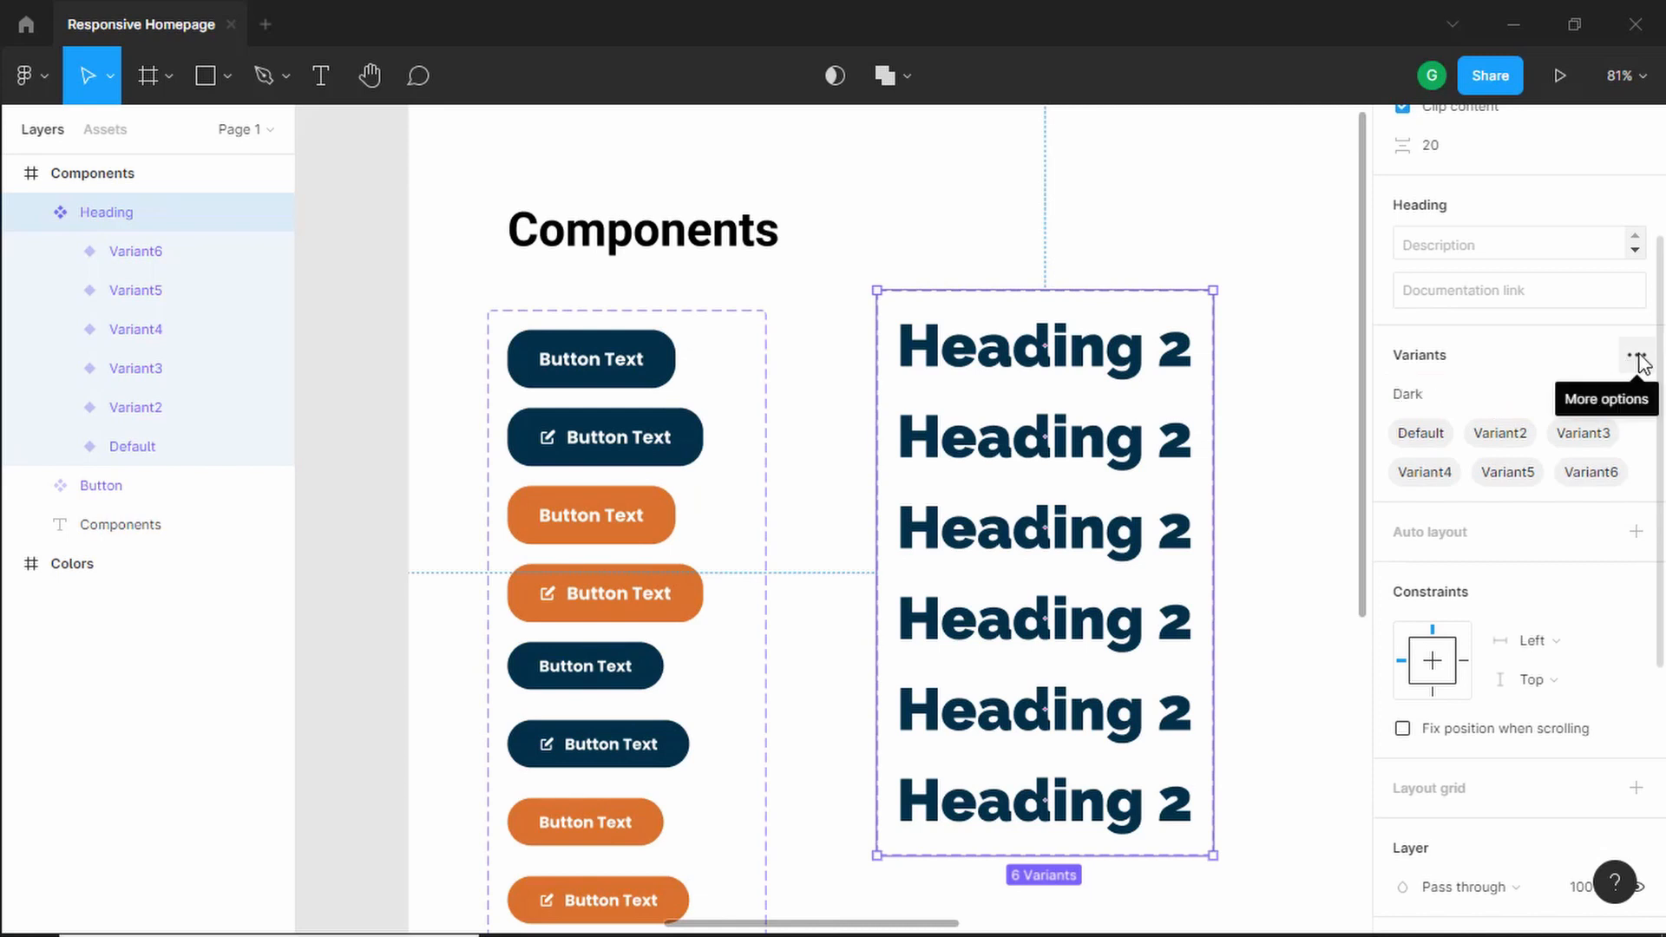
Step: Add a Platform property to the Heading component set and rename its default value to Desktop
click(1637, 359)
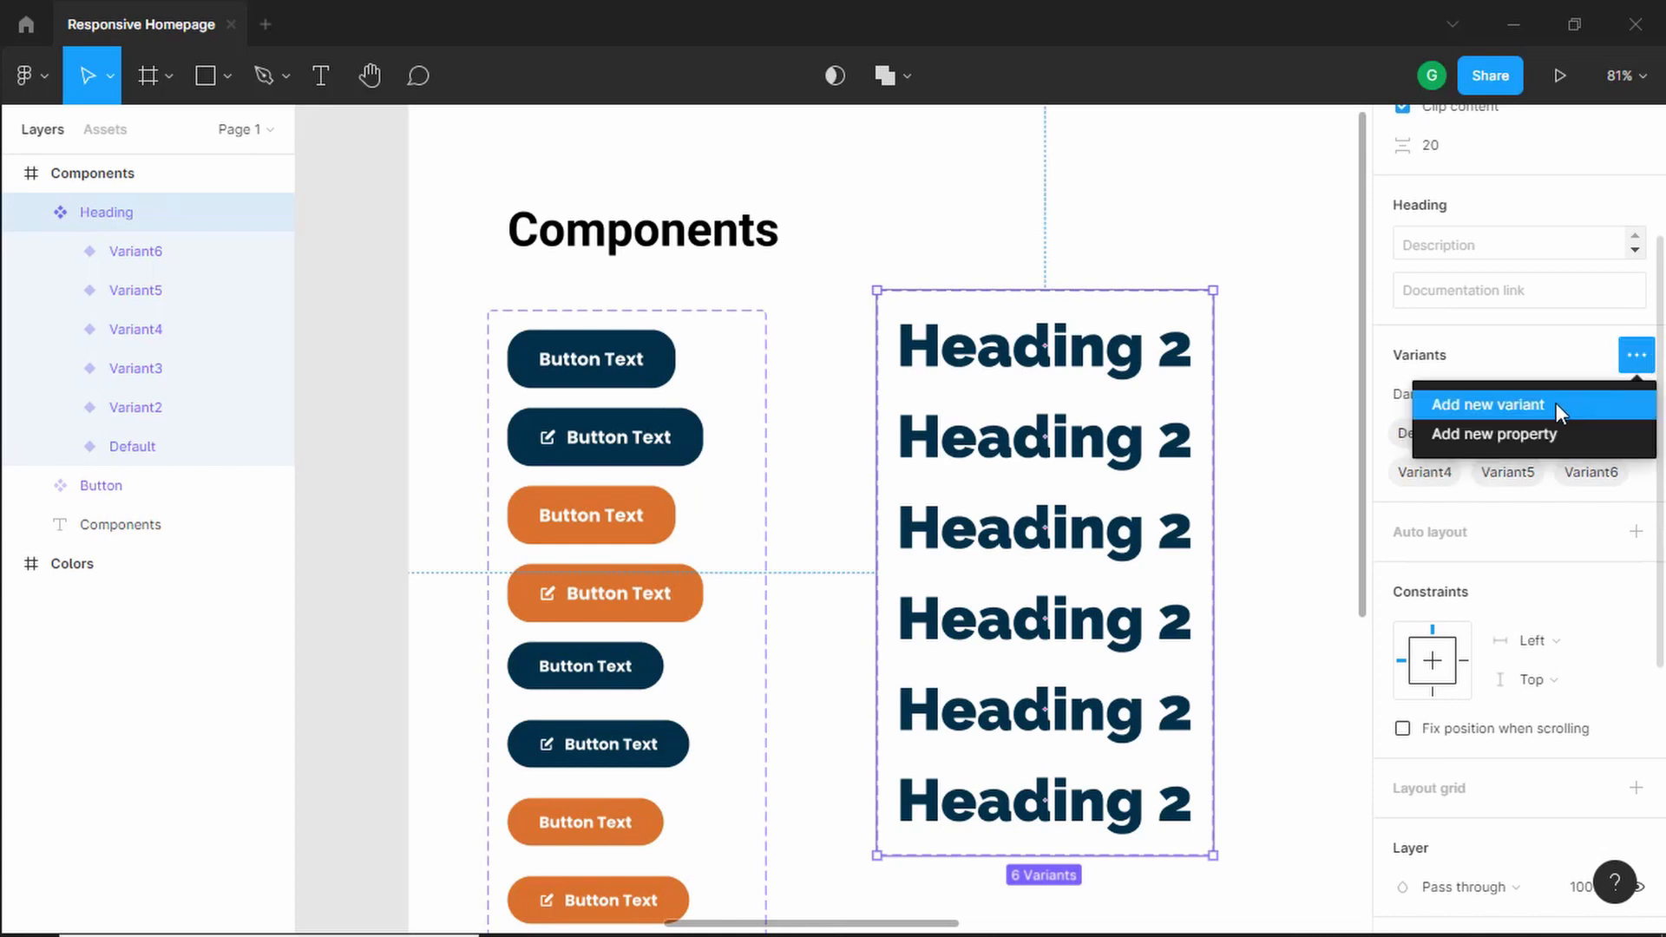
click(1544, 430)
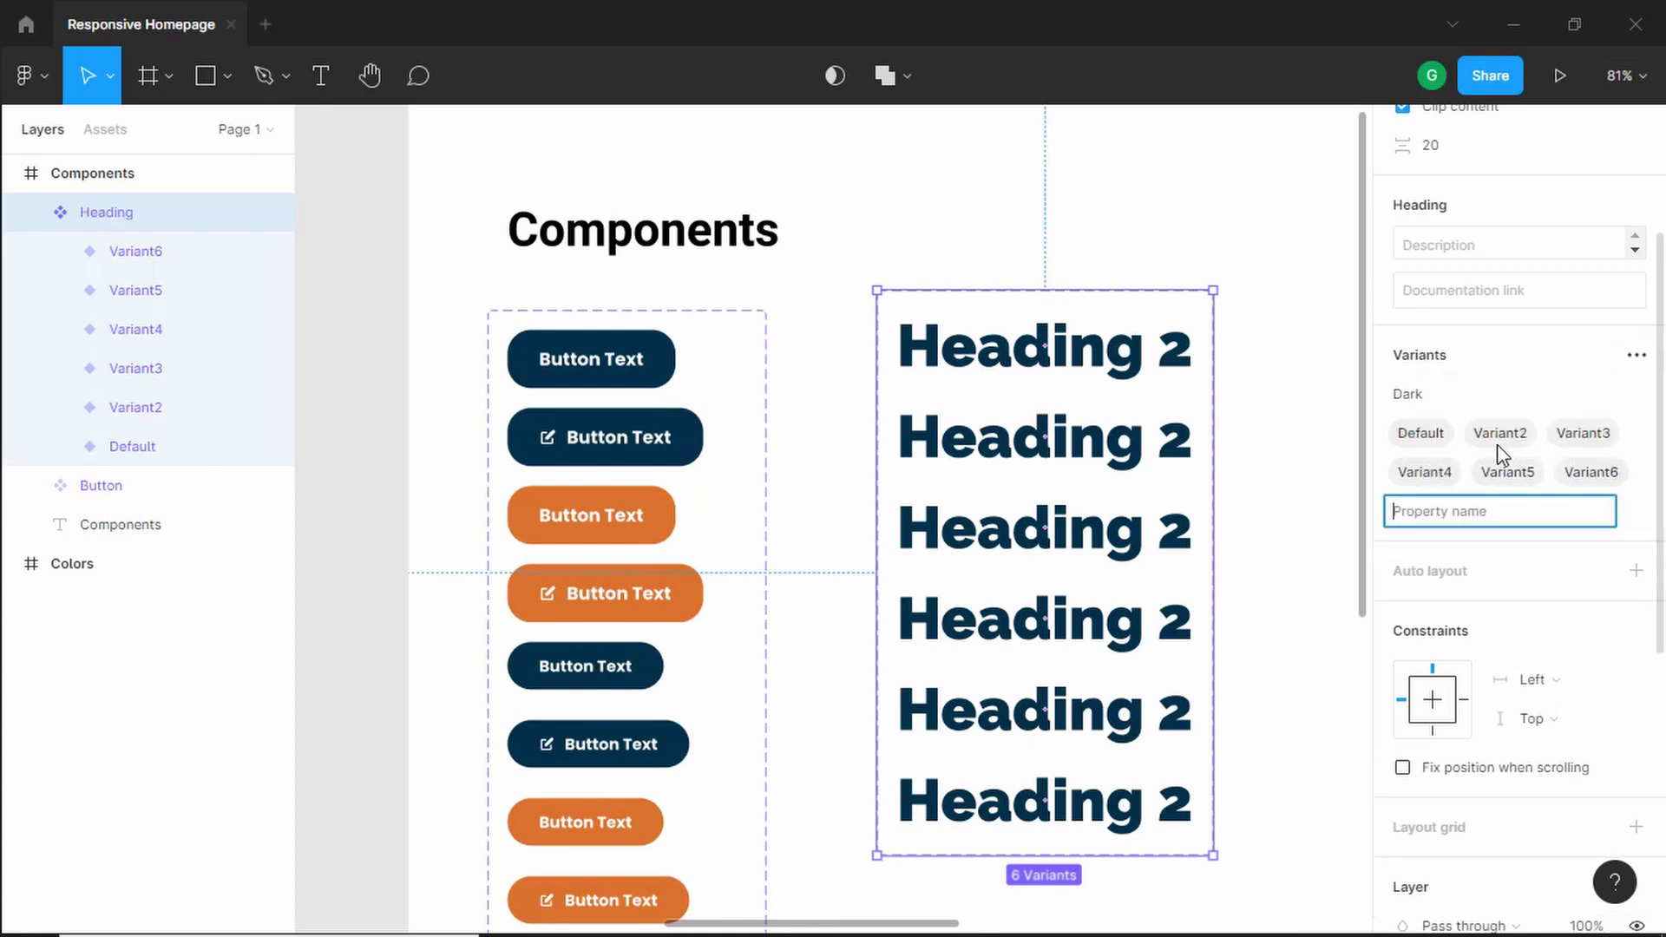
text(Platform)
key(Return)
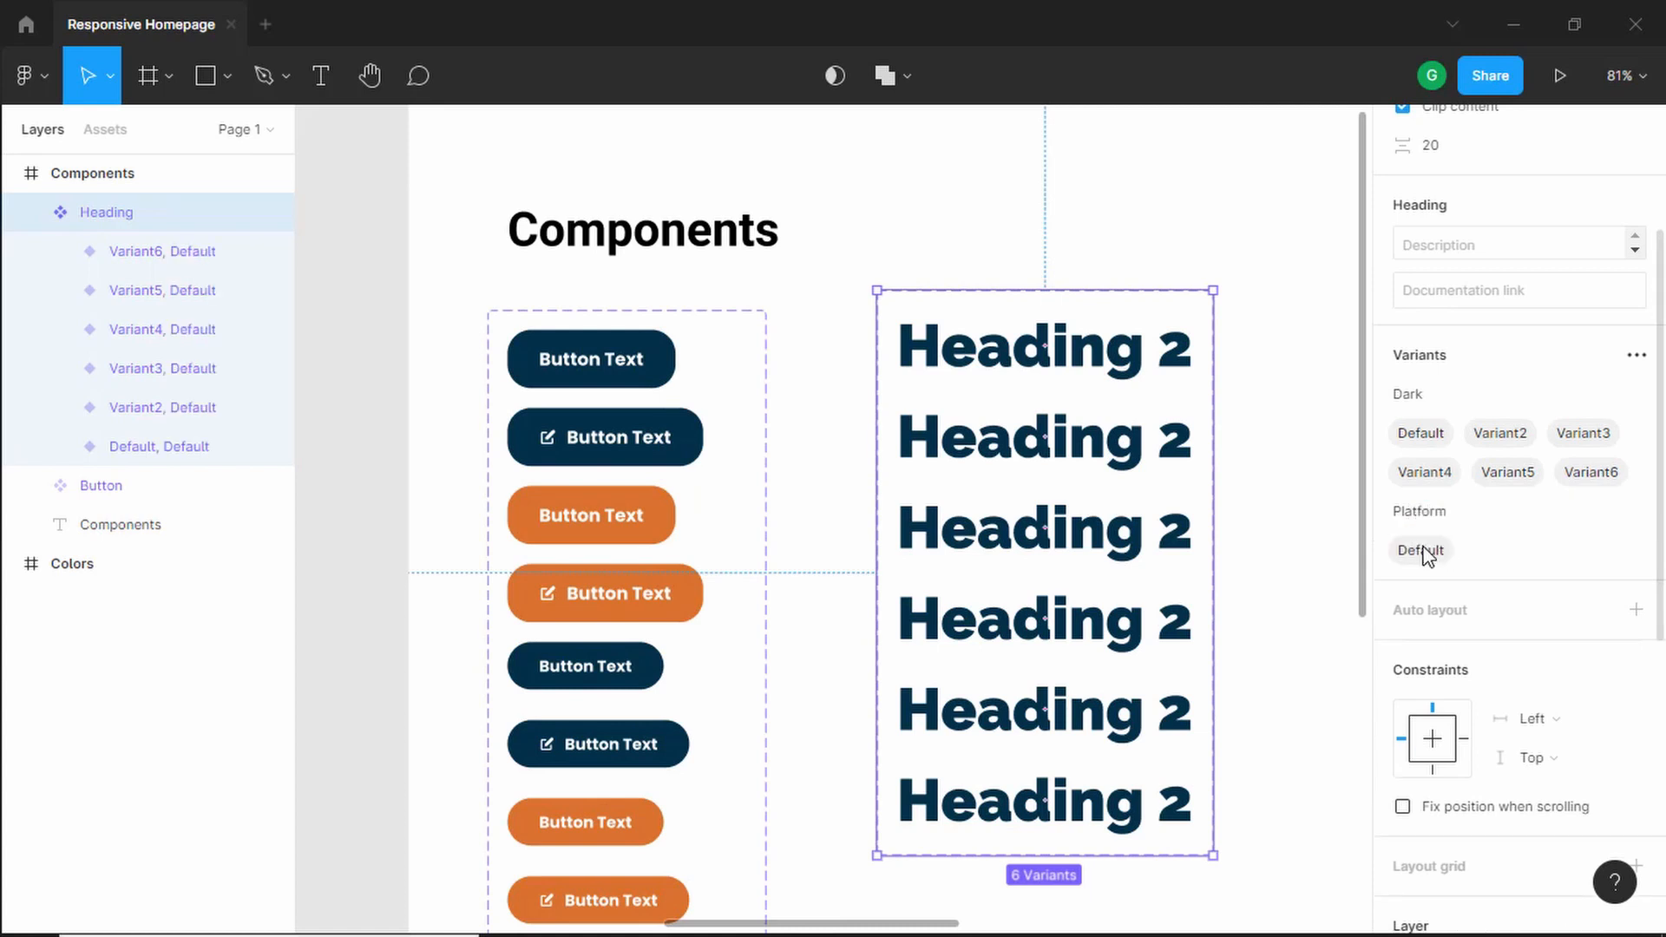
double_click(1423, 550)
text(Desktop)
key(Return)
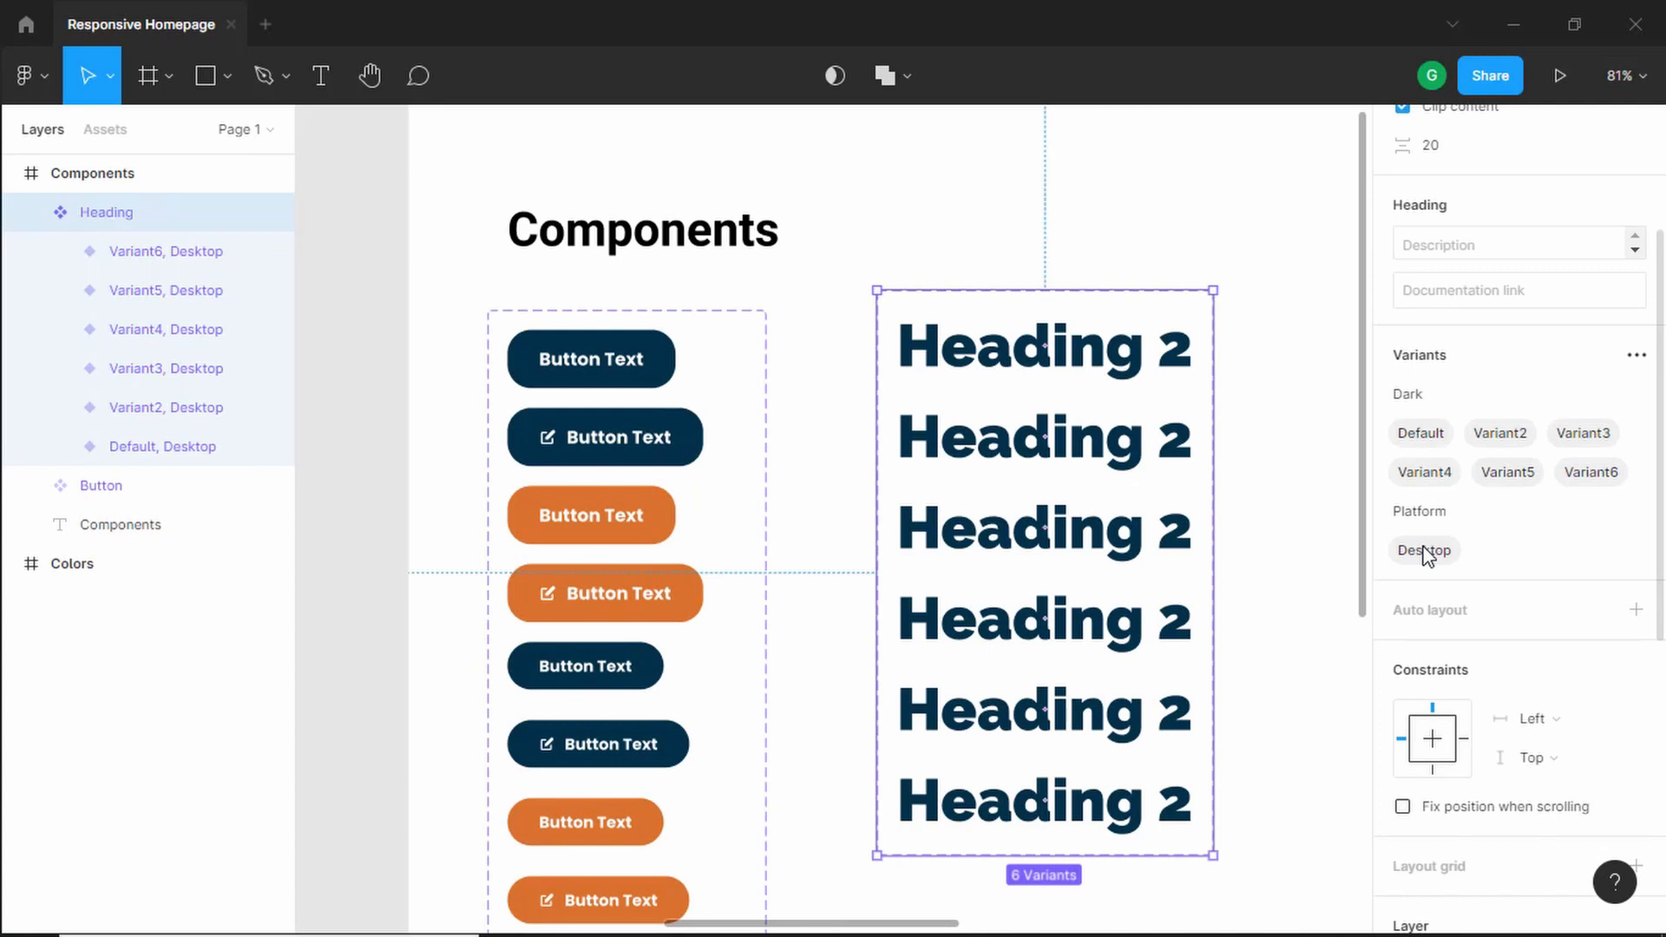
Step: Rename the Default value of the Heading set's Dark property to True and select the first variant
double_click(1430, 430)
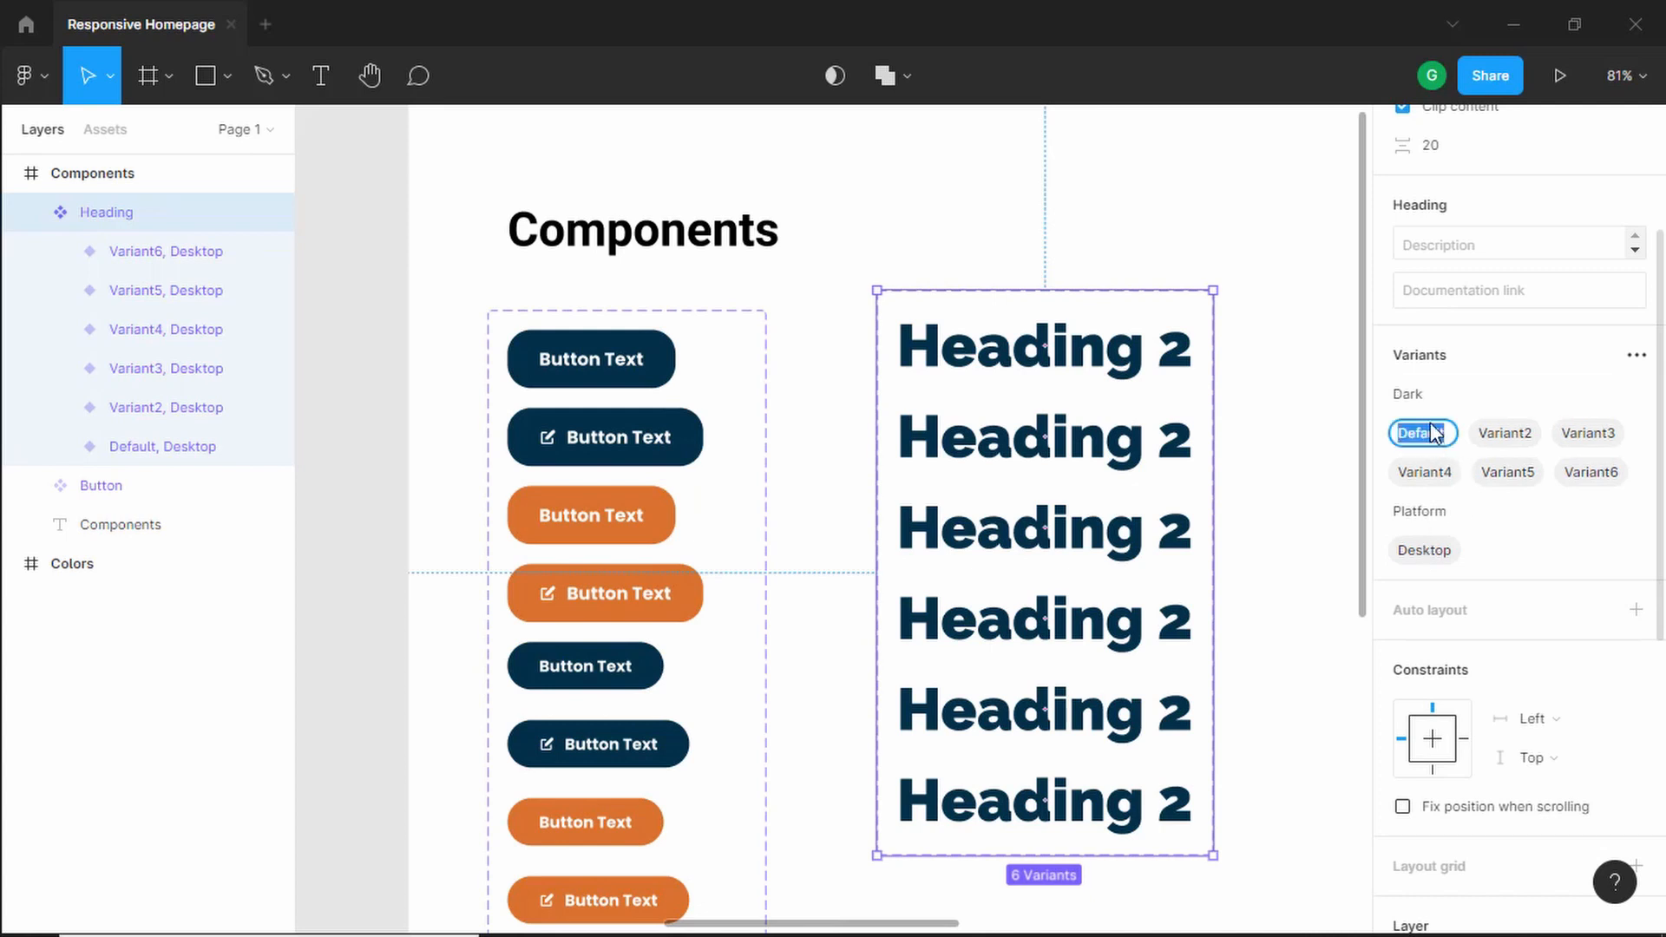
text(True)
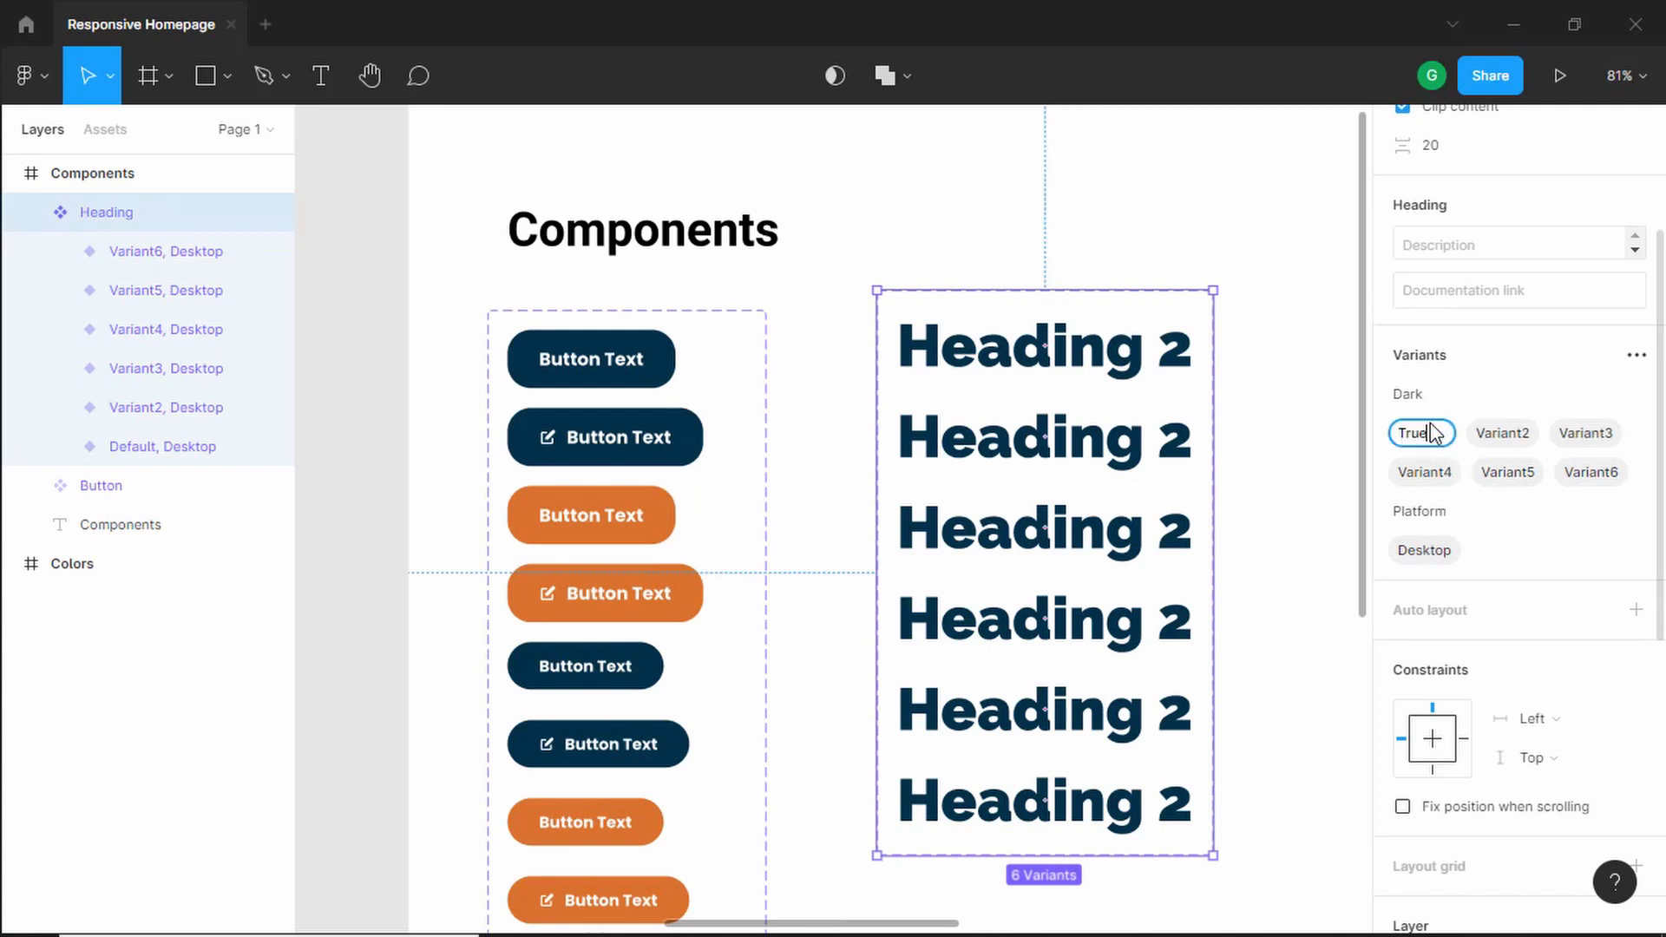
key(Return)
click(1184, 373)
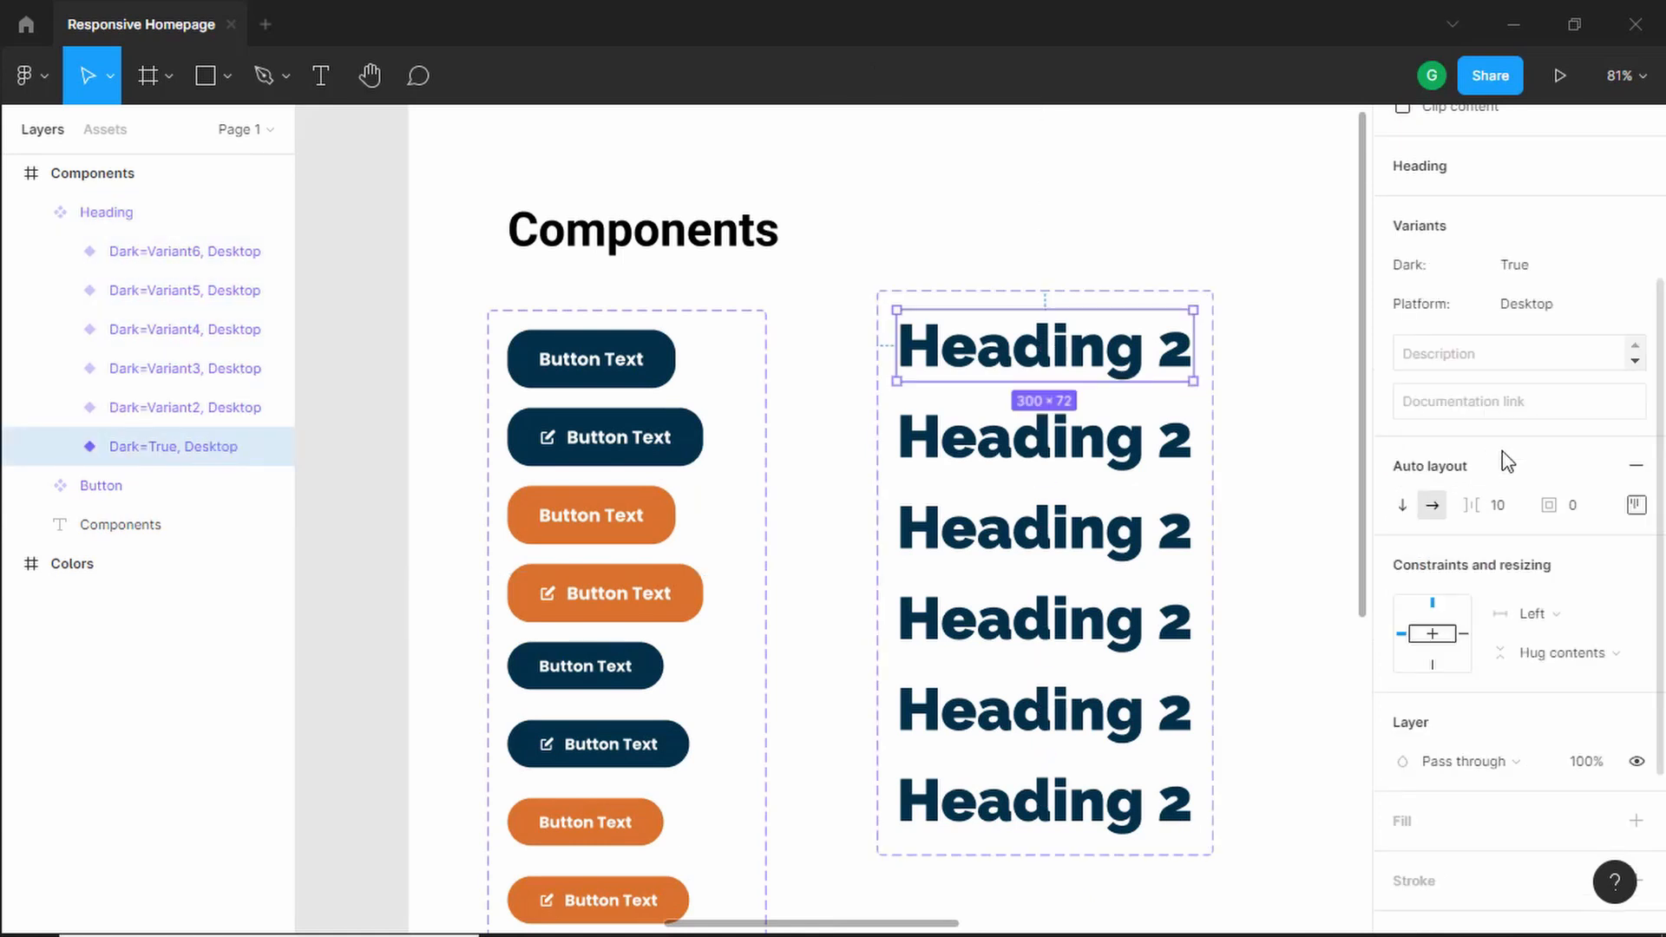
Step: Recolour the text of the second Heading variant to white
scroll(1485, 421, up, 3)
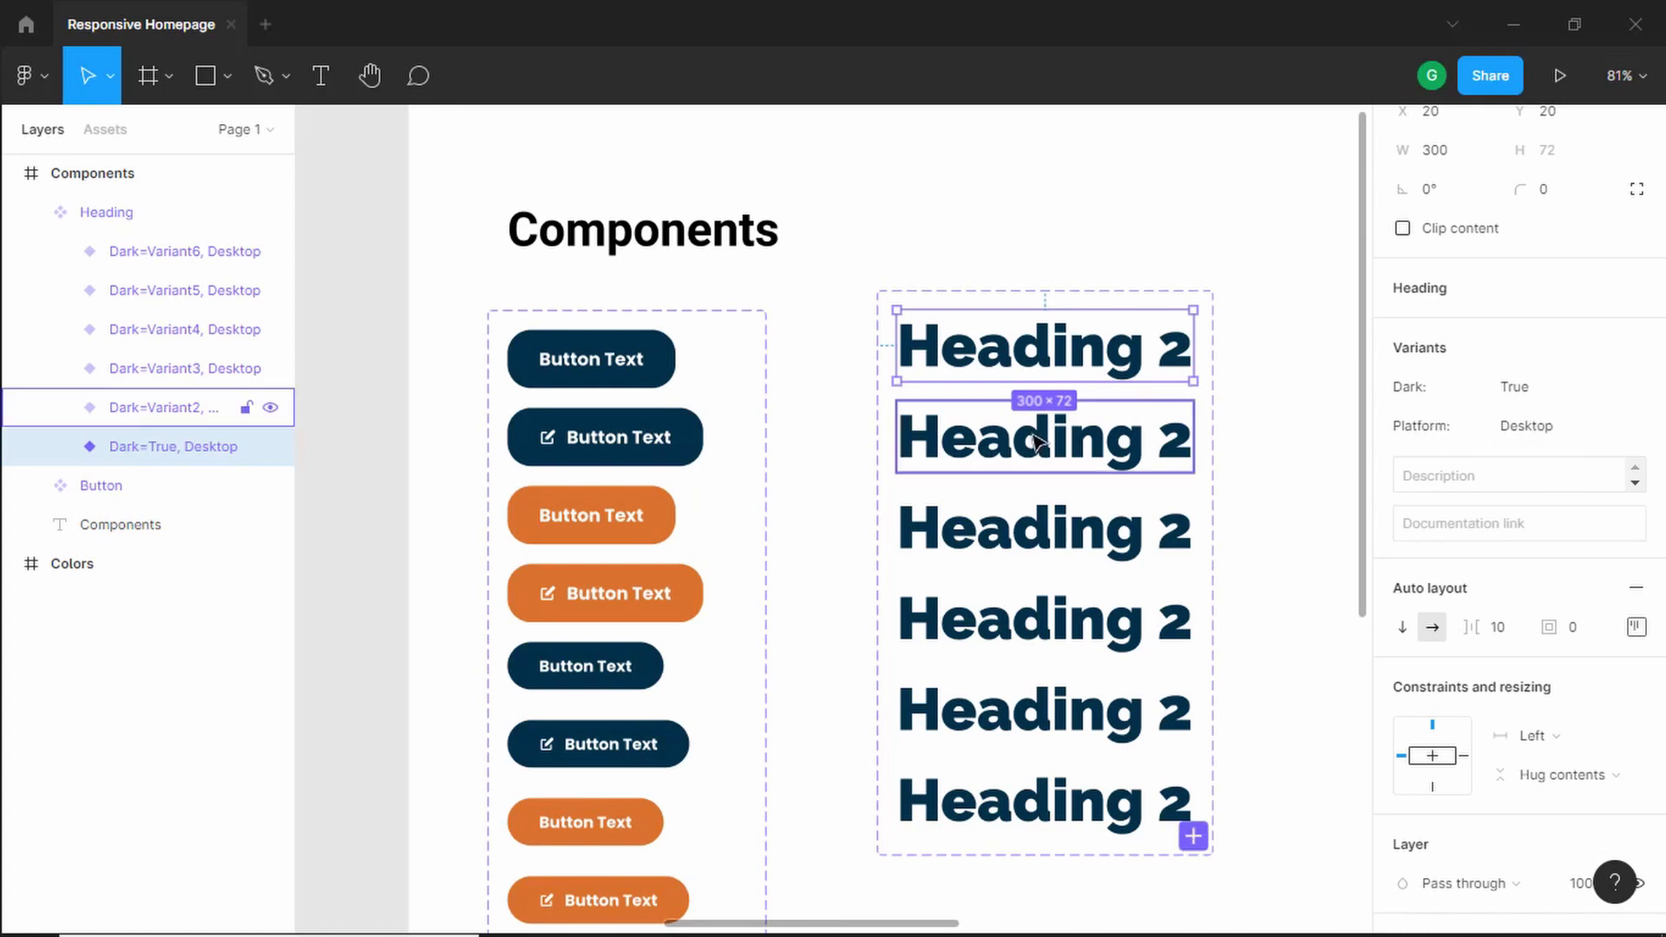
key(Escape)
click(1116, 440)
click(1117, 440)
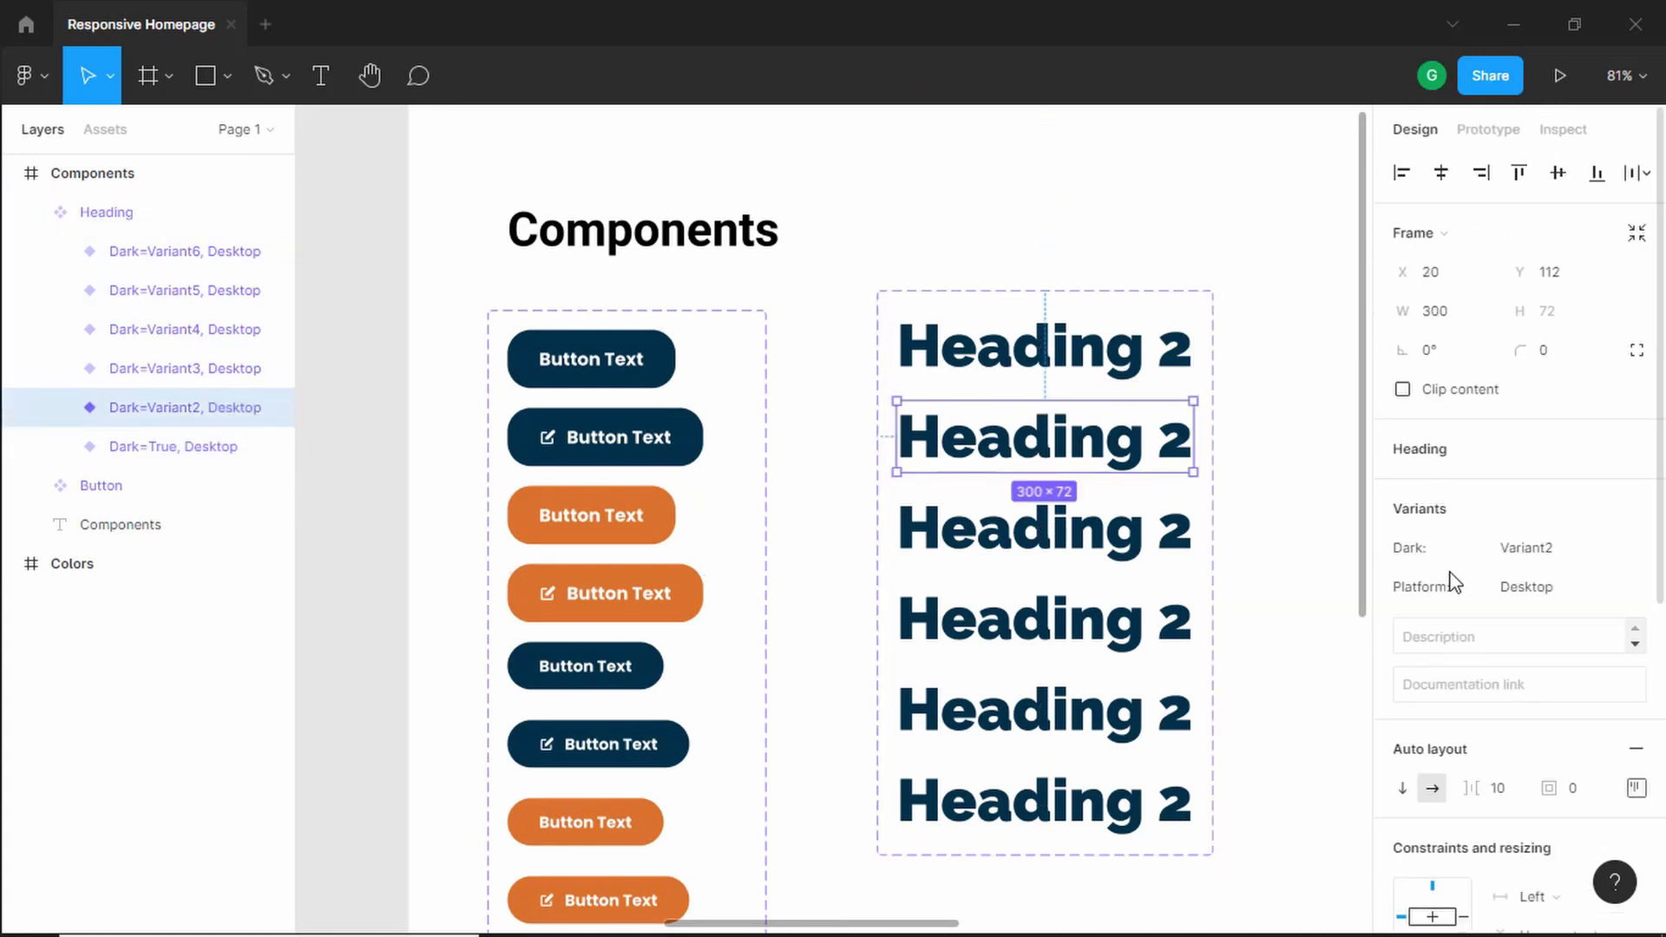
scroll(1484, 707, down, 6)
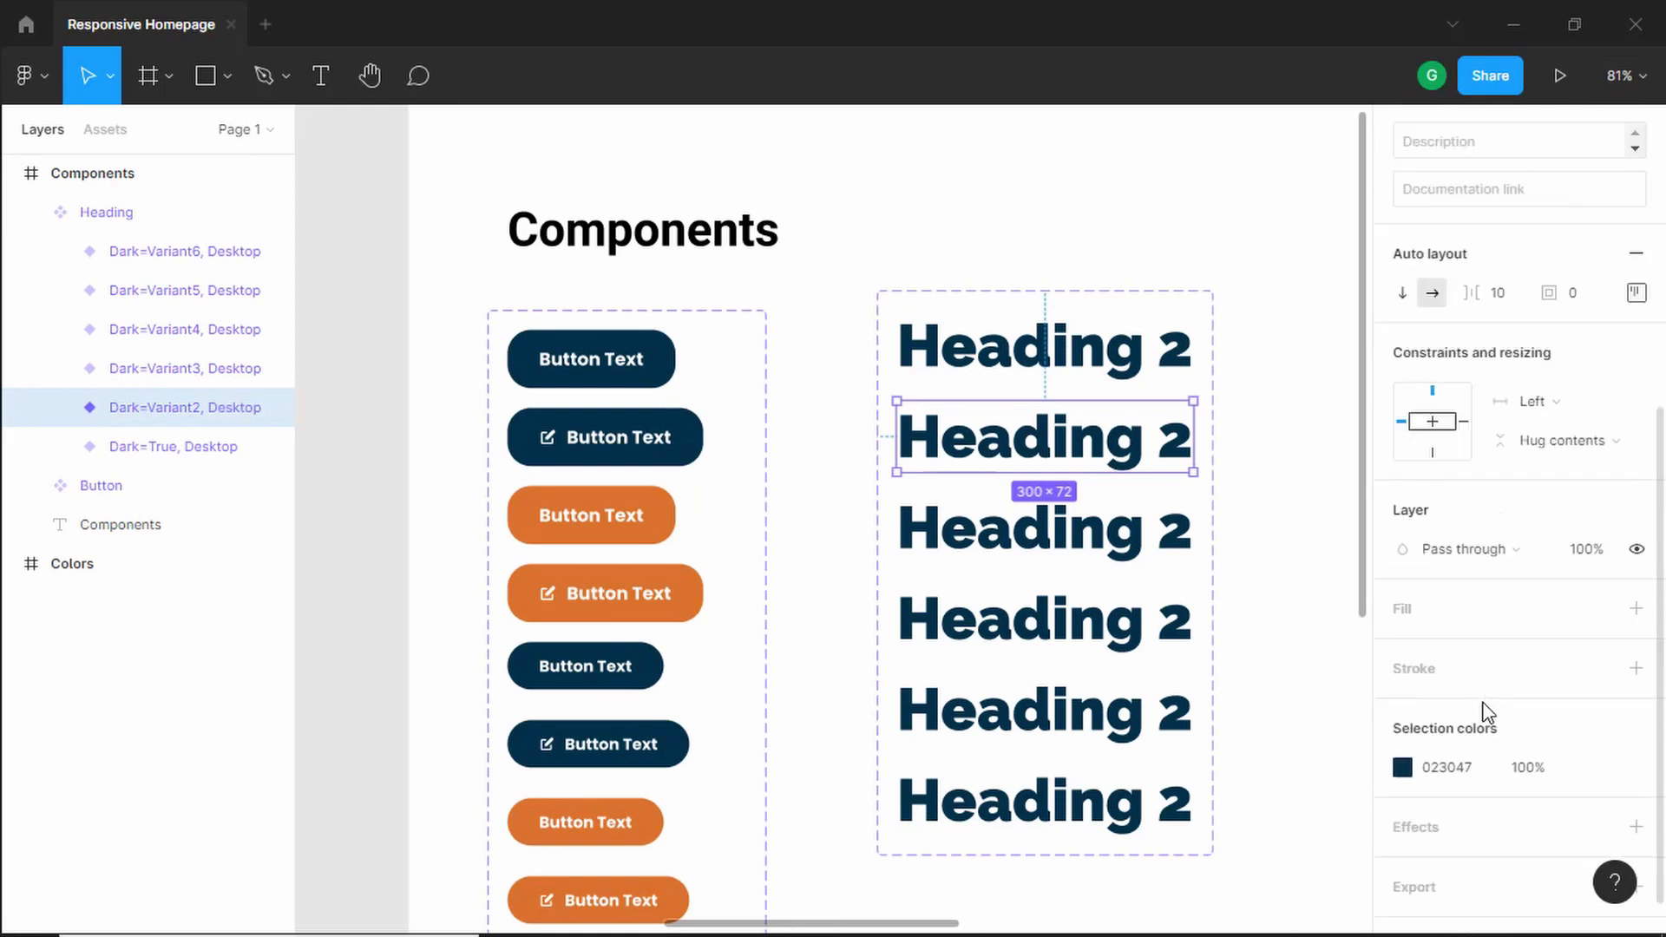
click(1403, 720)
drag(1253, 418, 971, 201)
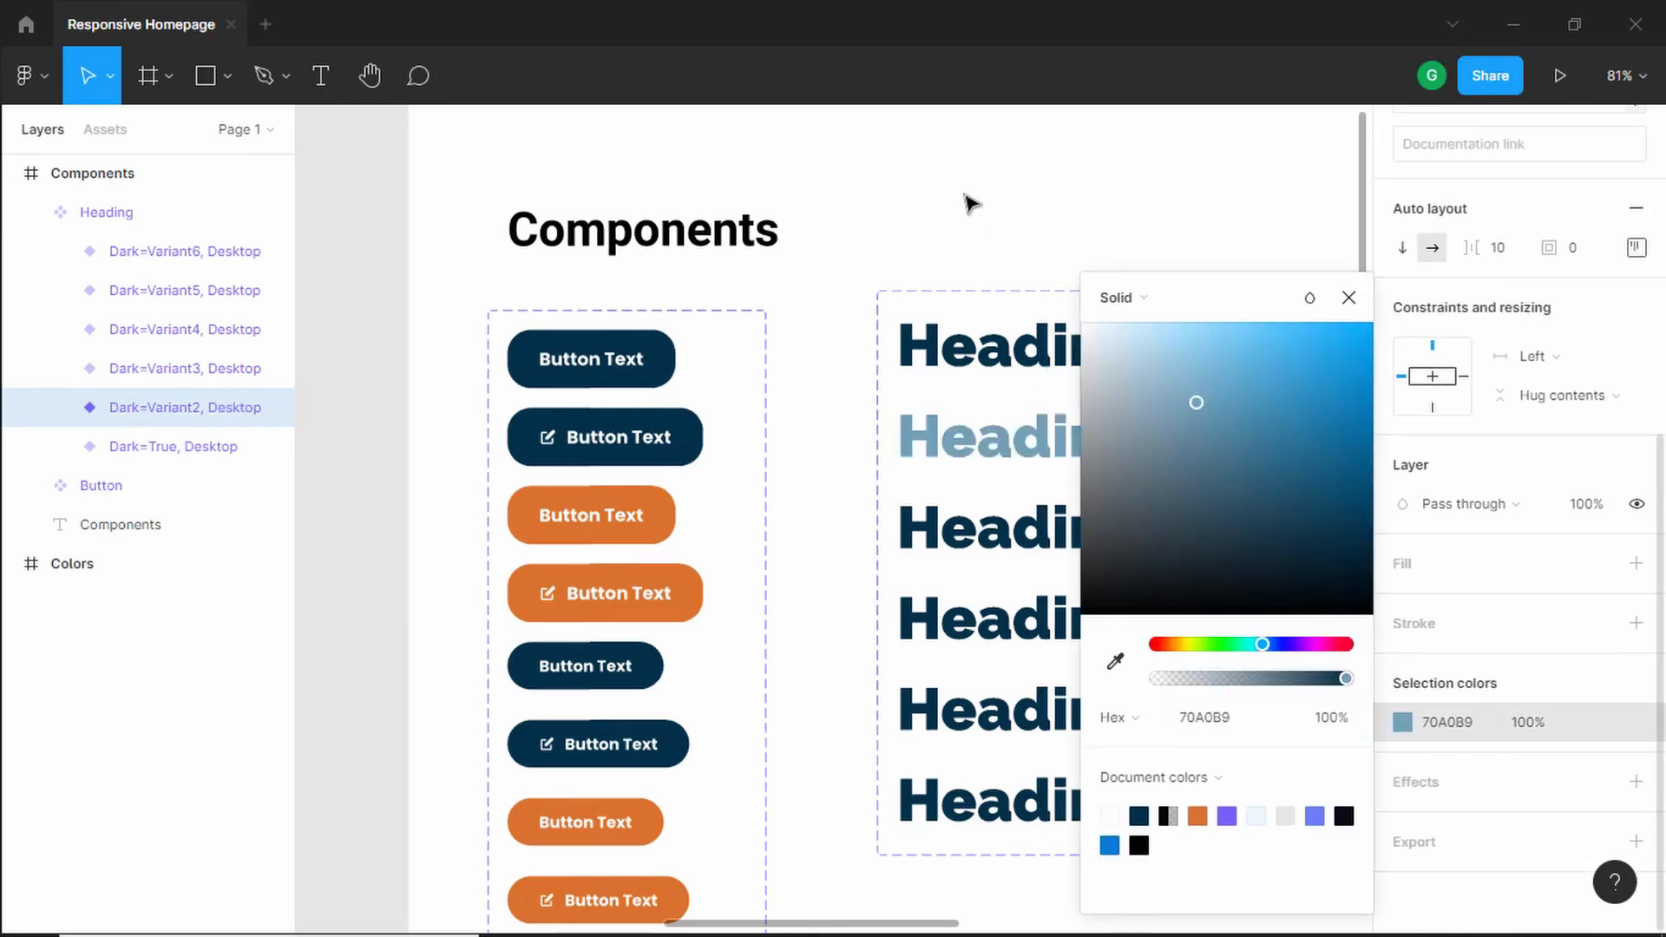
click(1349, 297)
click(1190, 204)
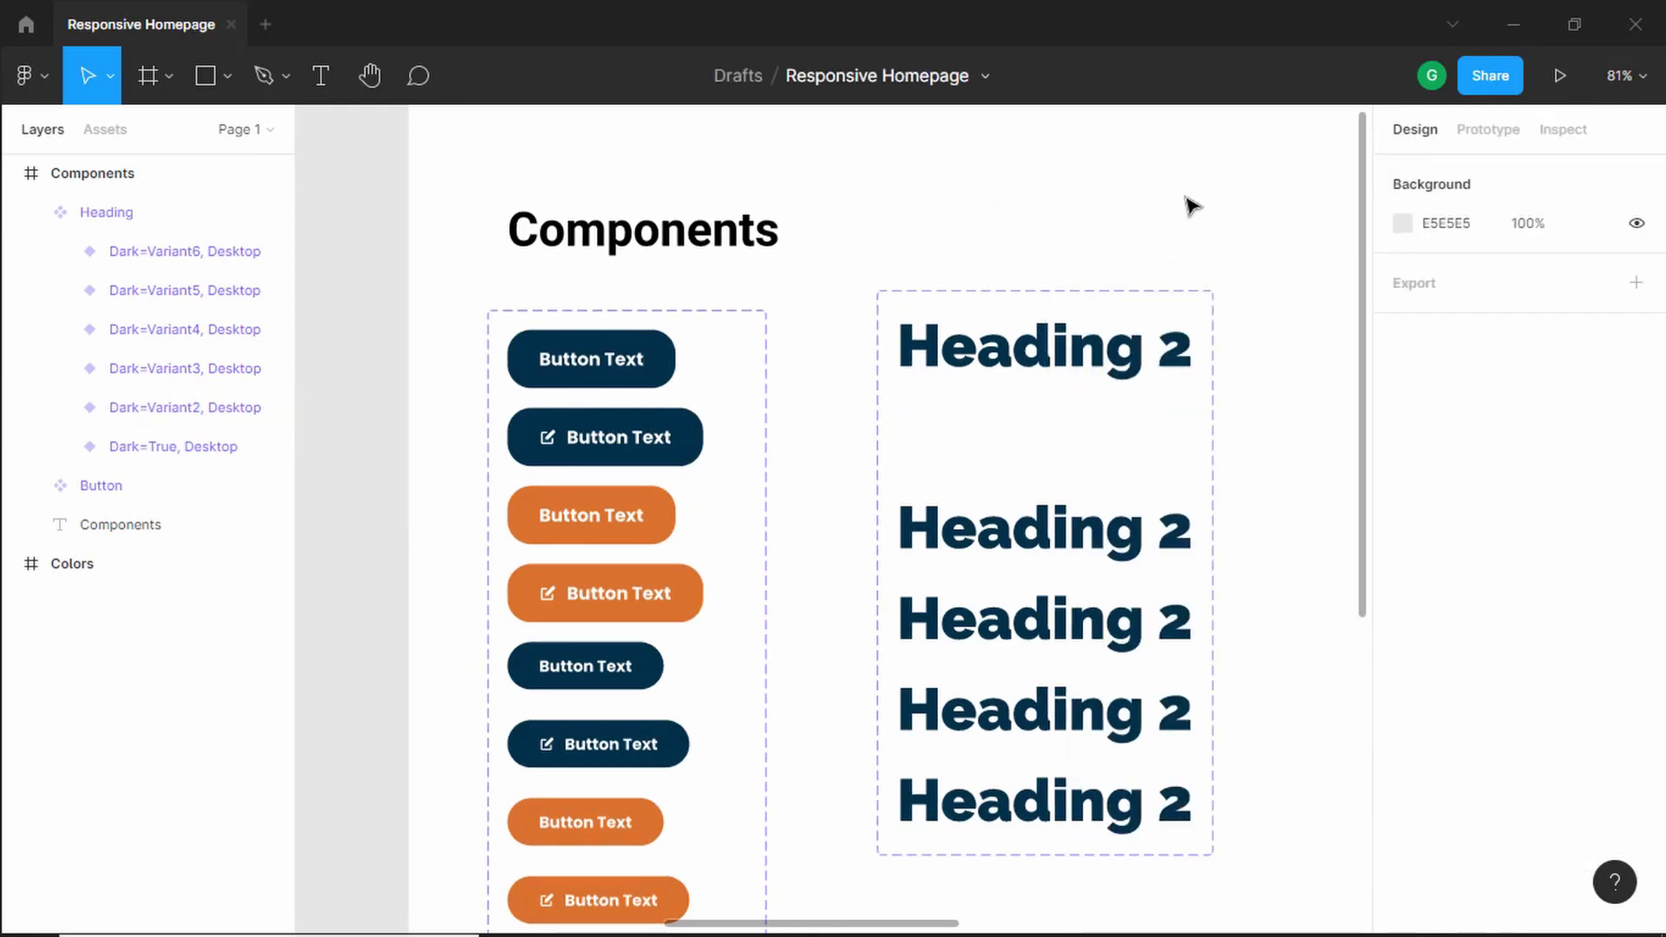
Step: Change the Components frame's fill to light pink FFAEAE
scroll(1096, 252, down, 5)
scroll(1096, 253, down, 2)
click(899, 181)
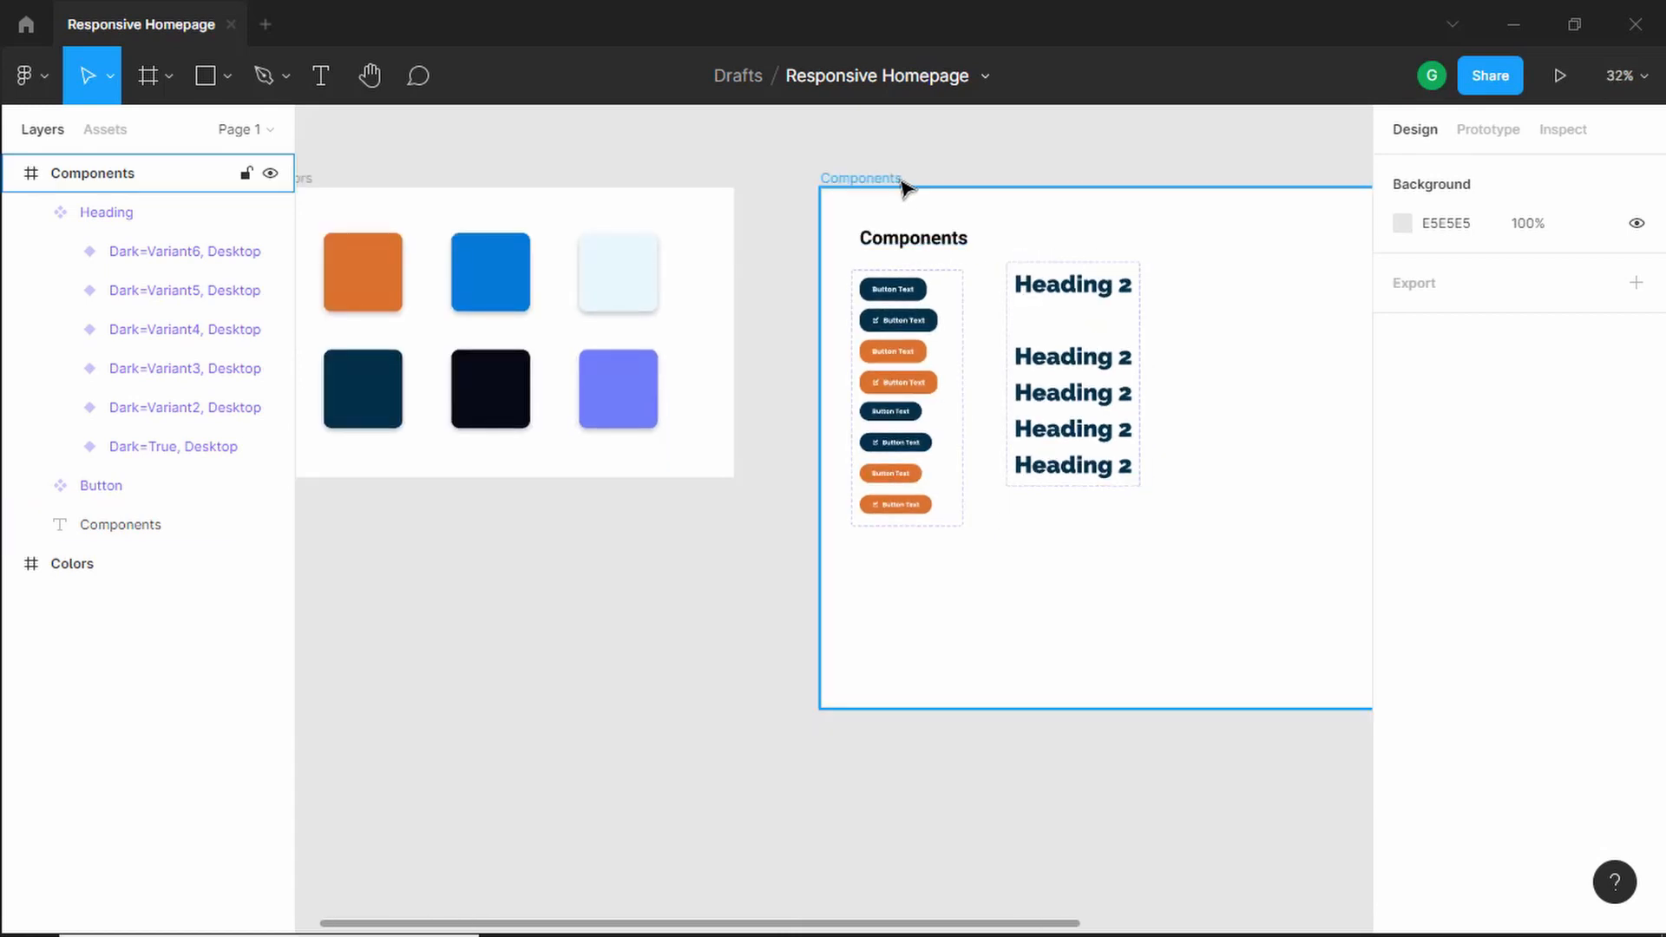
scroll(1566, 644, down, 5)
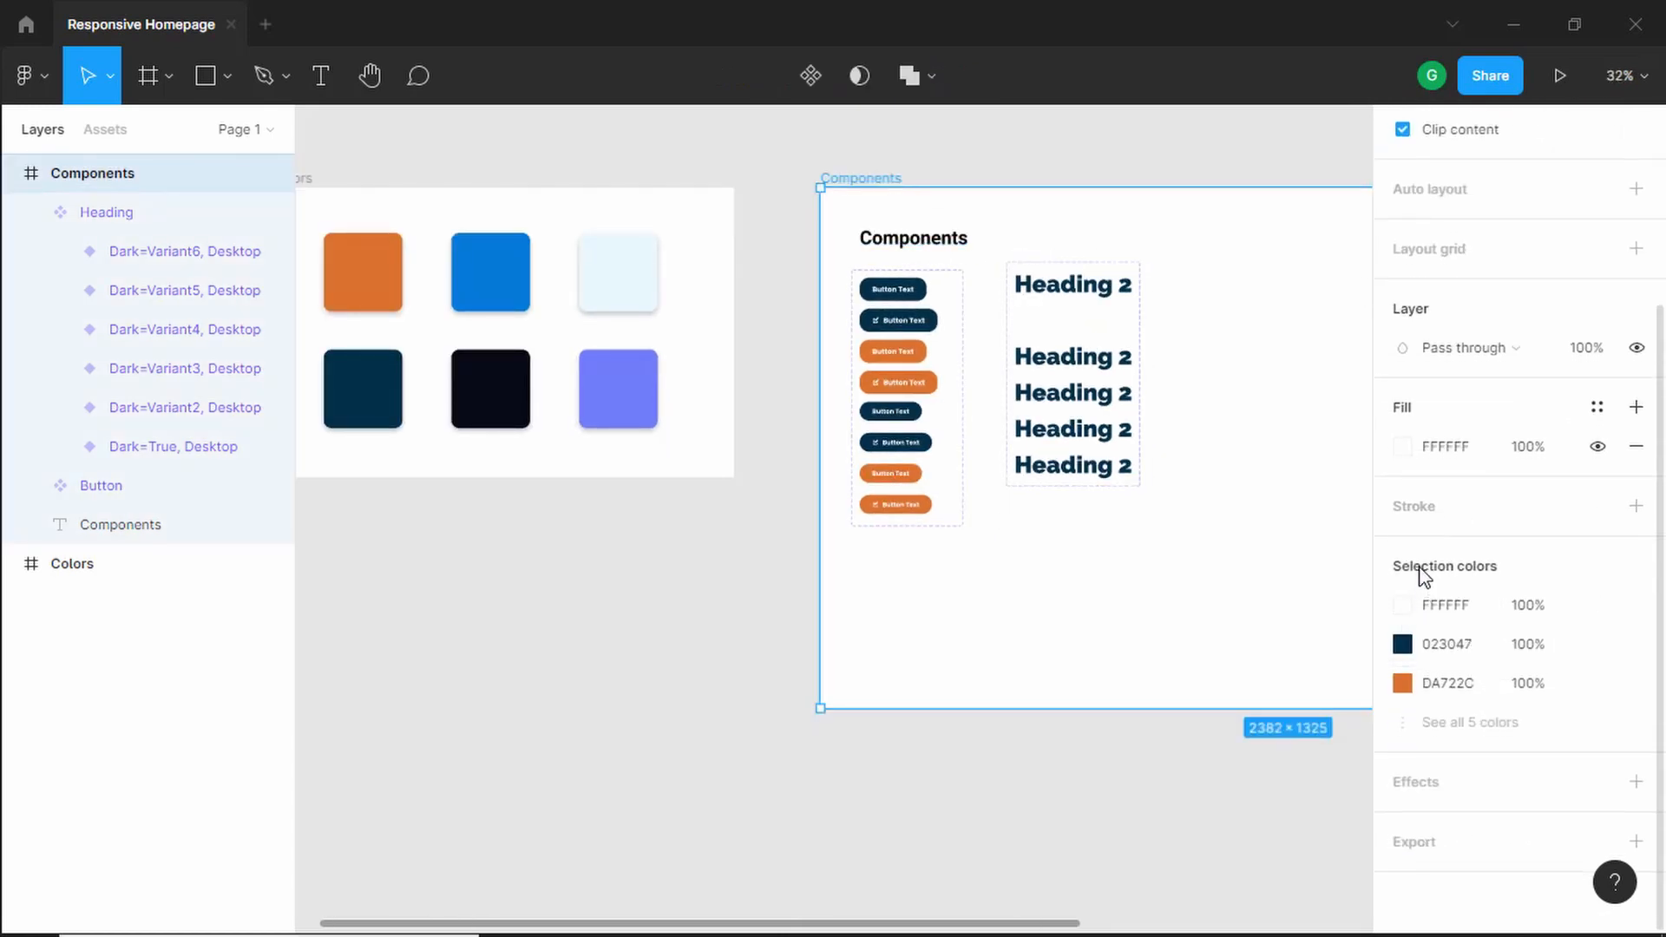
click(1401, 447)
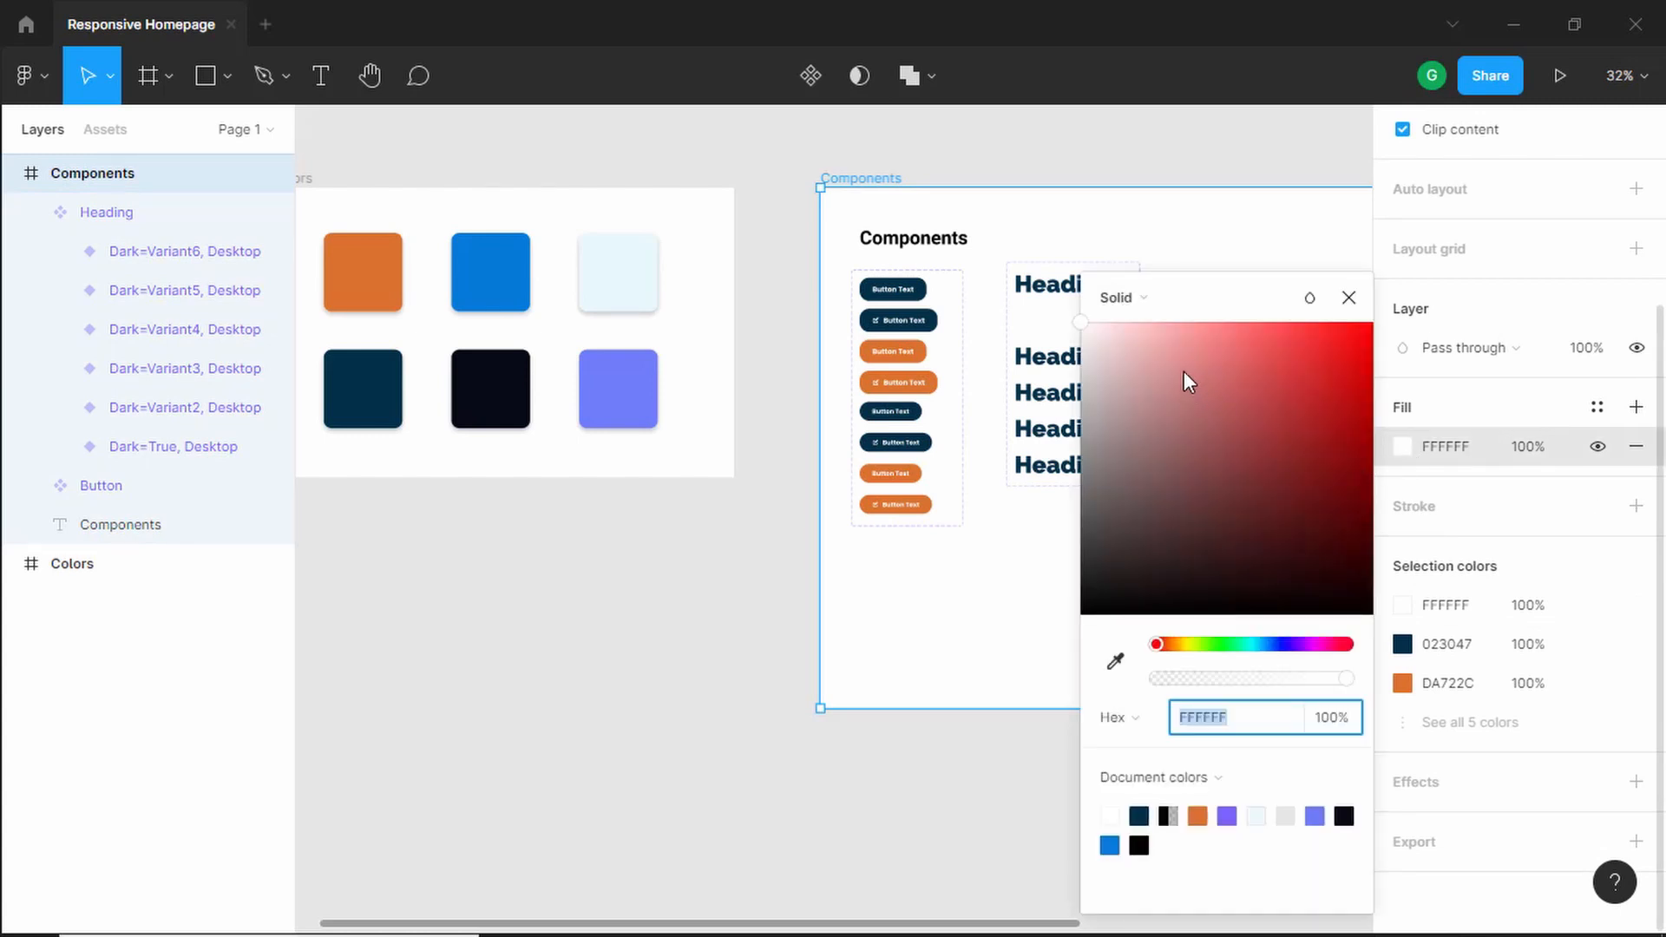
drag(1183, 371, 1172, 299)
click(1348, 298)
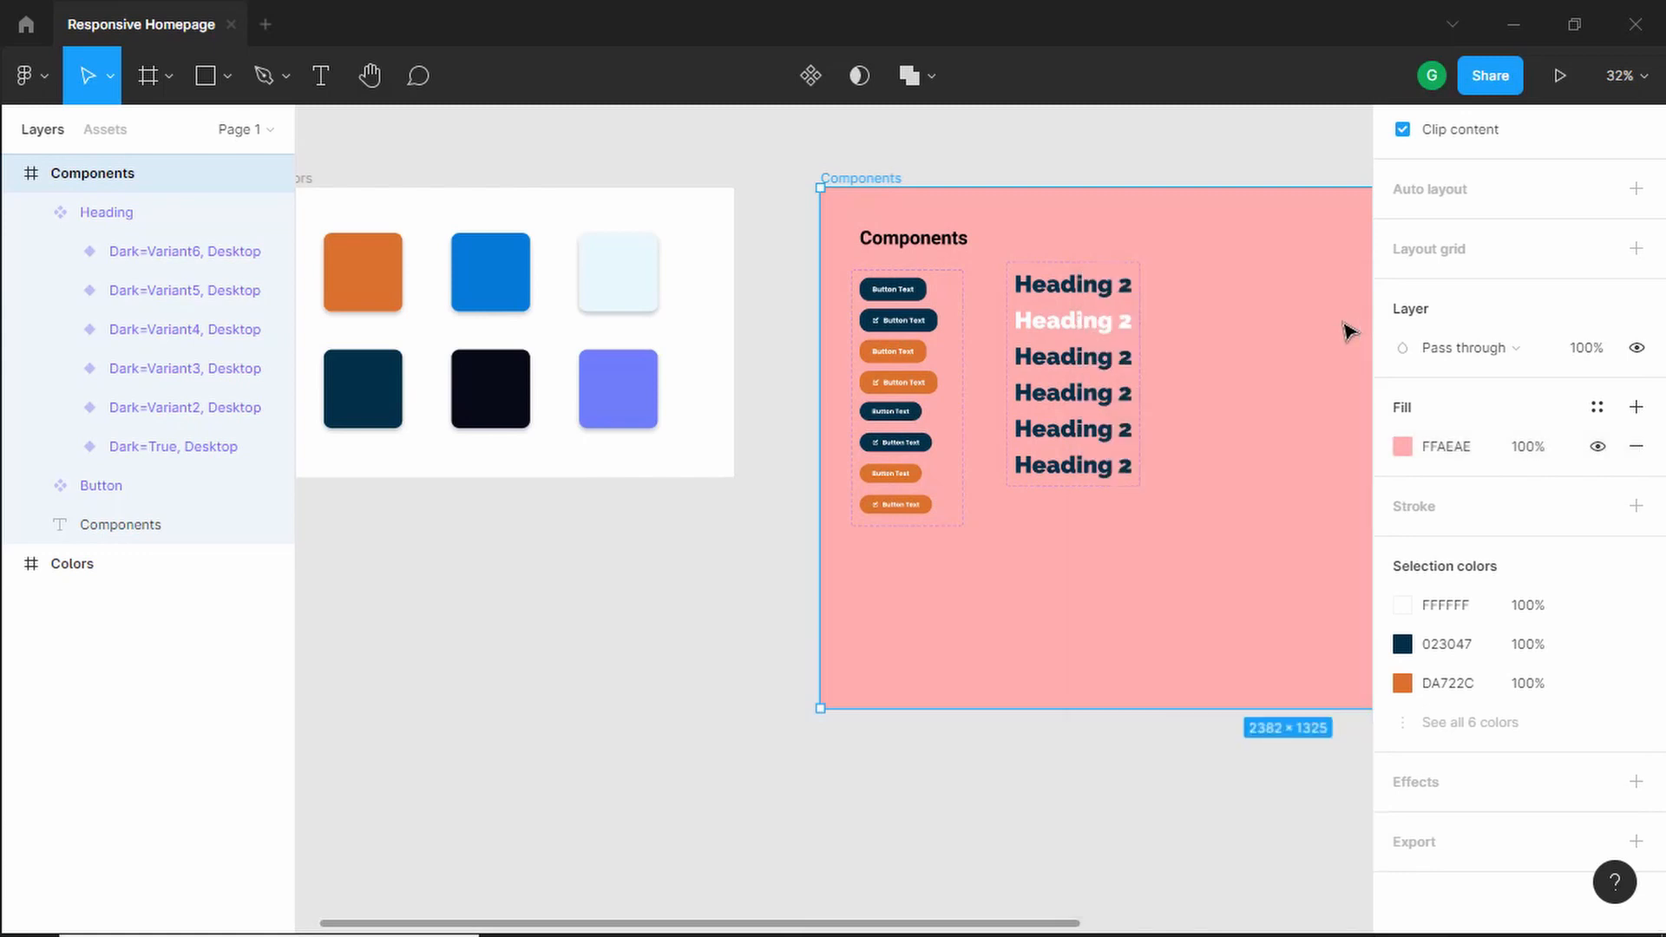
Step: Set the Dark property of the white second Heading variant to False
scroll(1263, 419, up, 5)
click(951, 266)
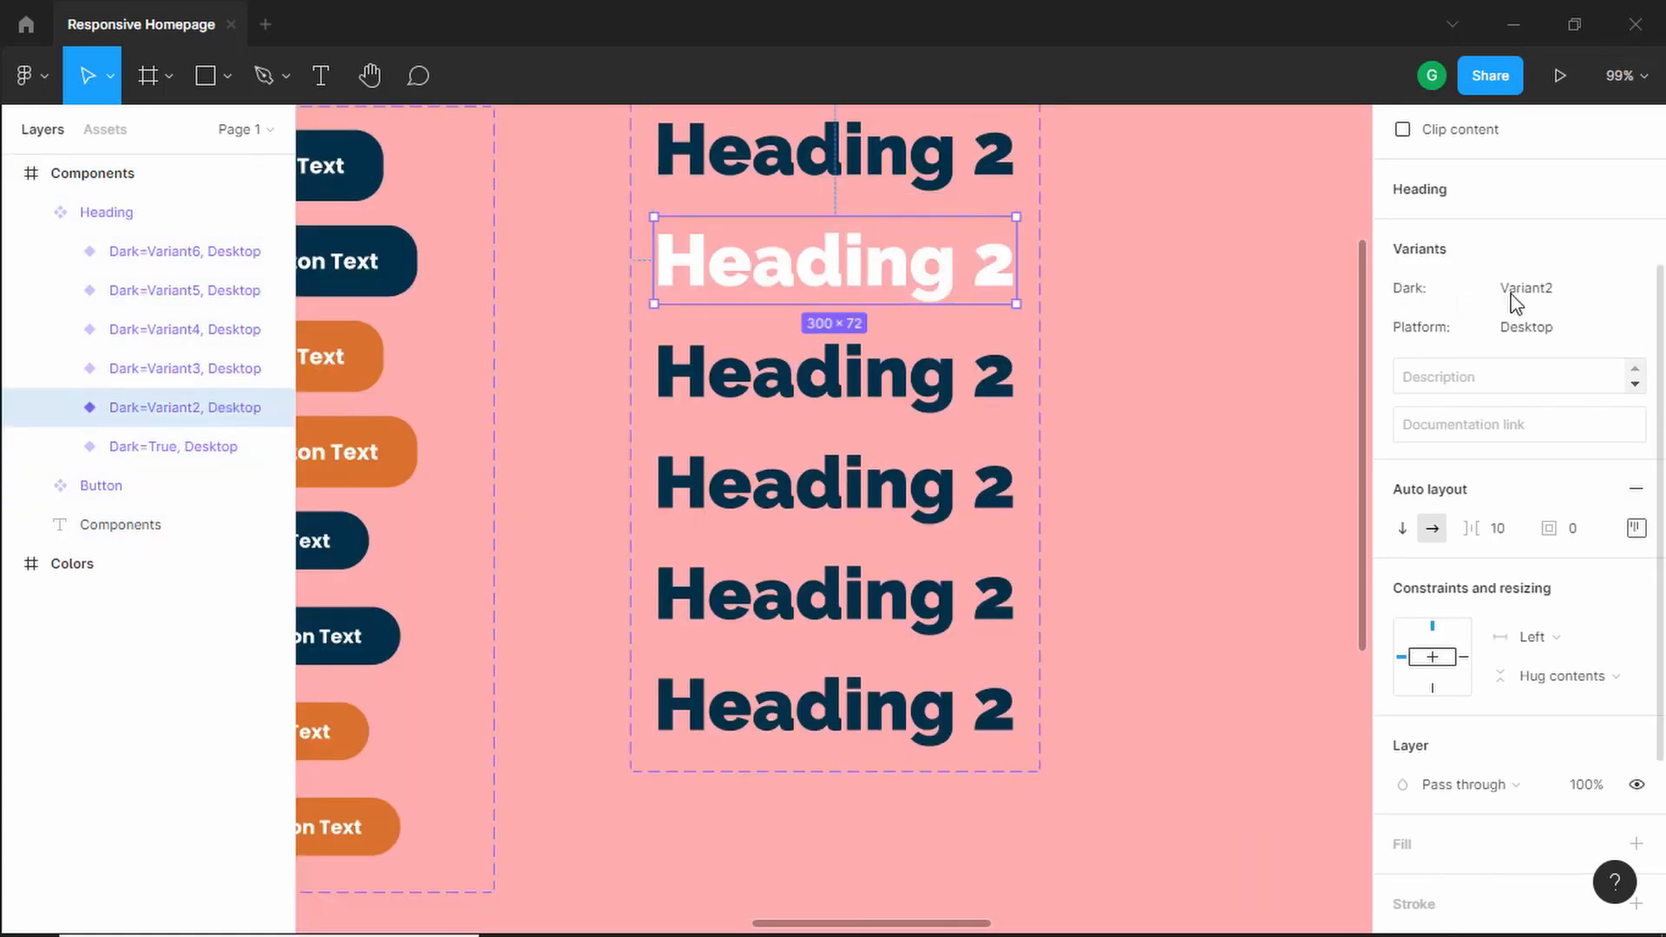
click(1561, 291)
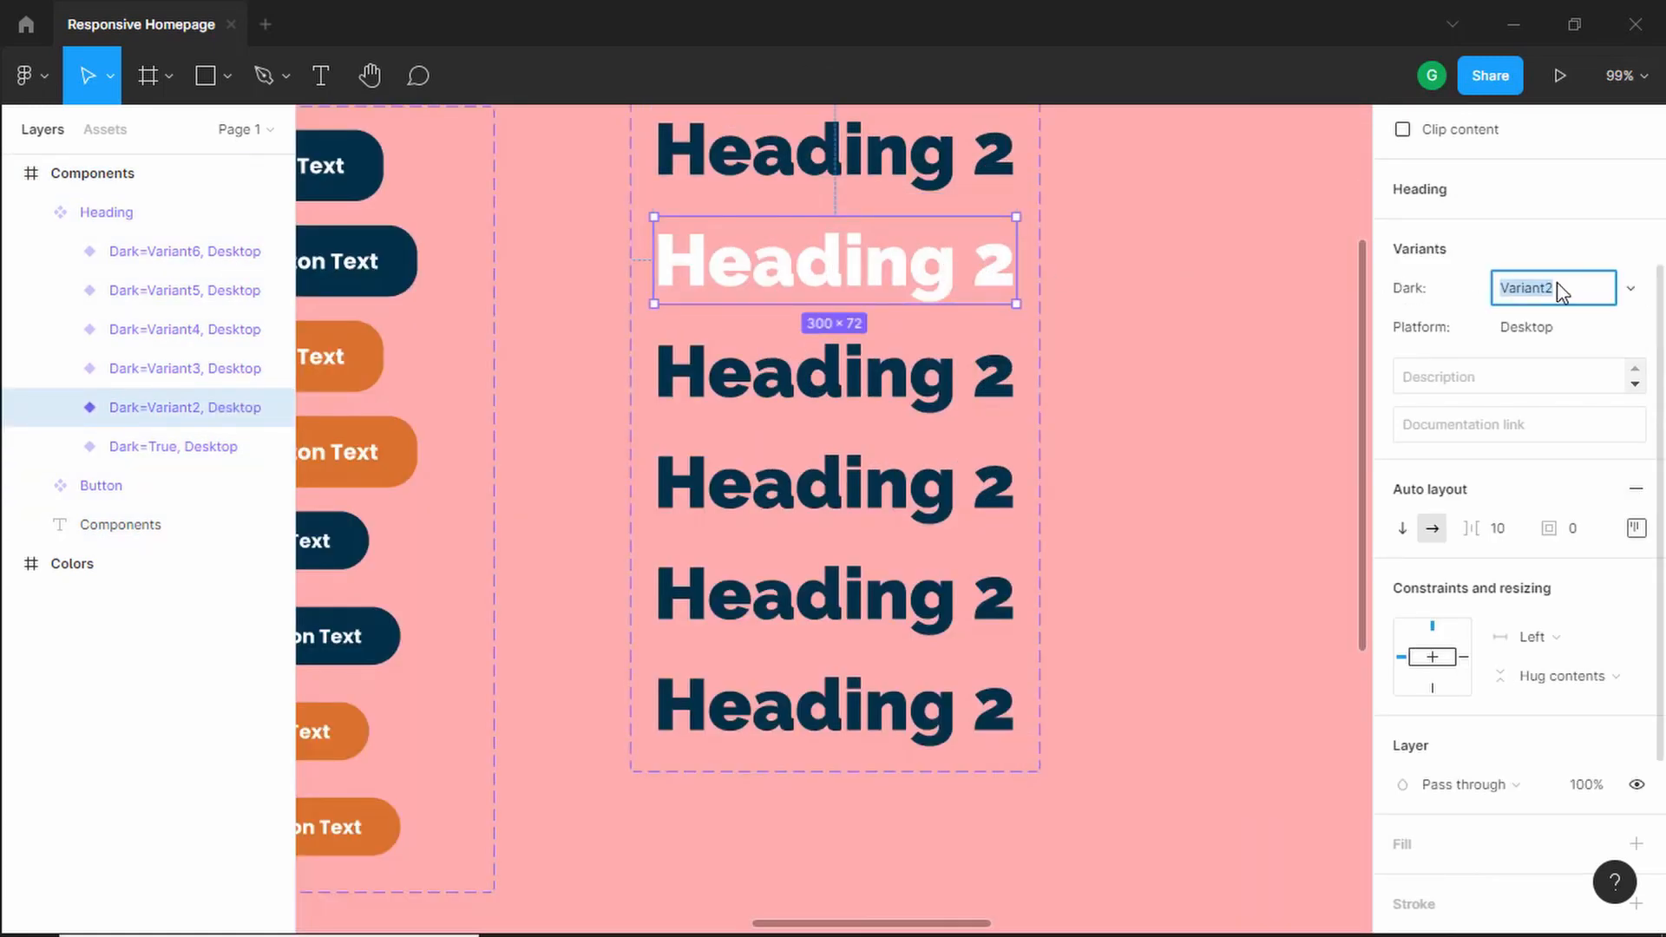
text(False)
key(Return)
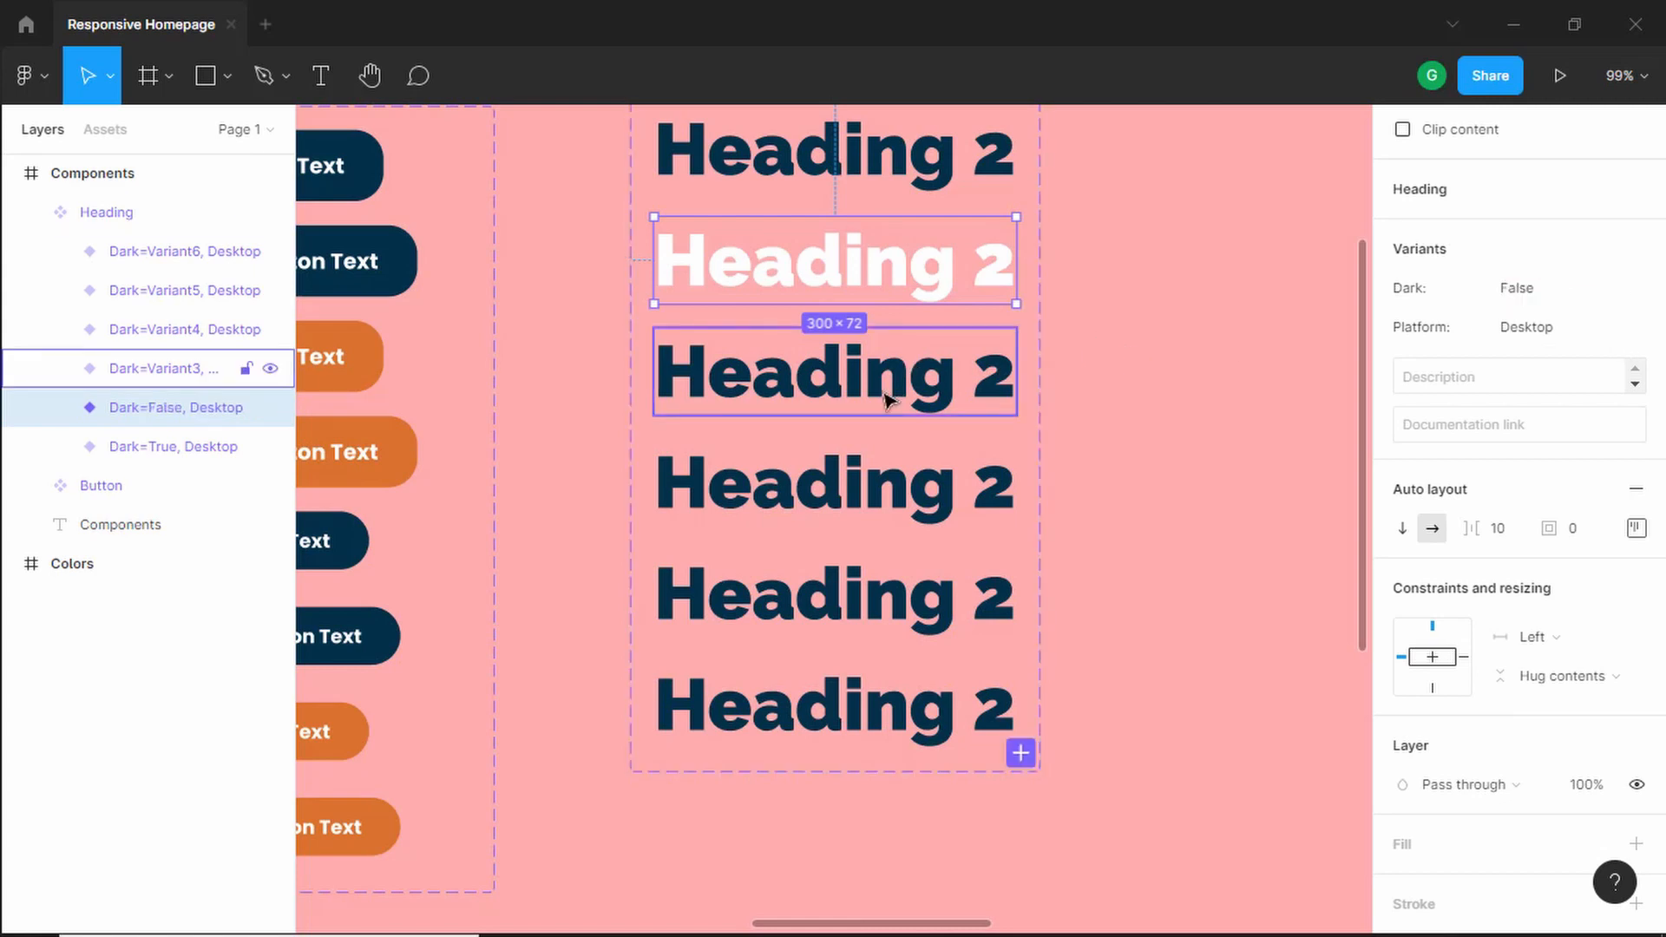
Step: Set the third Heading variant's Dark property to True and its Platform to Tablet
click(902, 373)
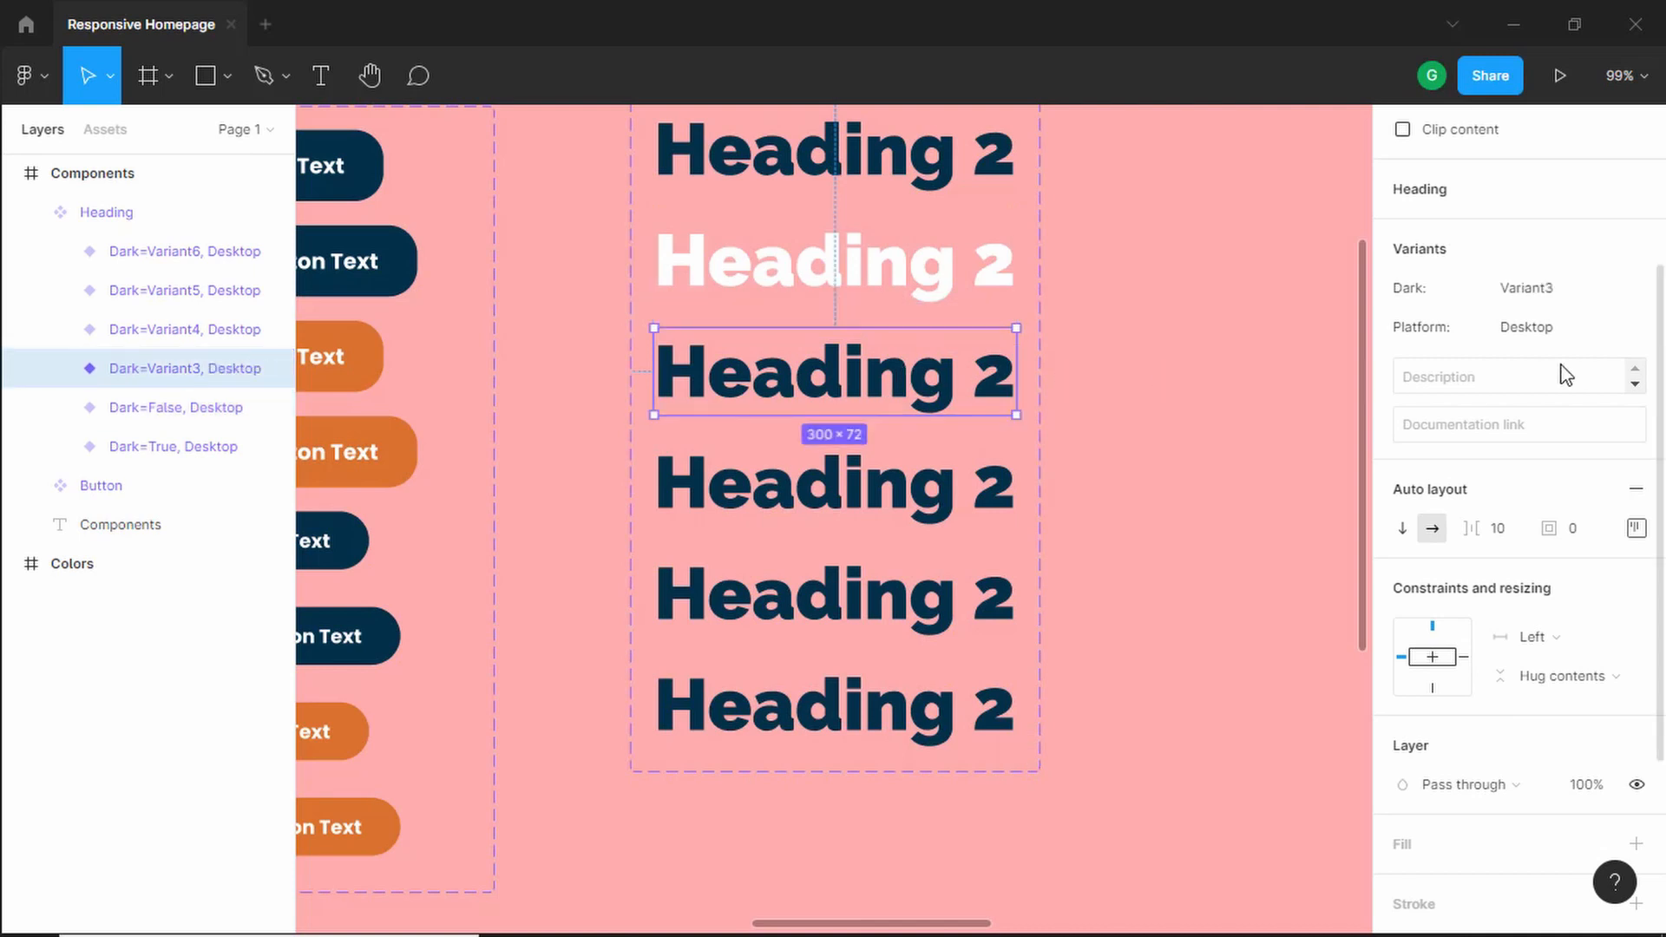
click(1566, 292)
text(True)
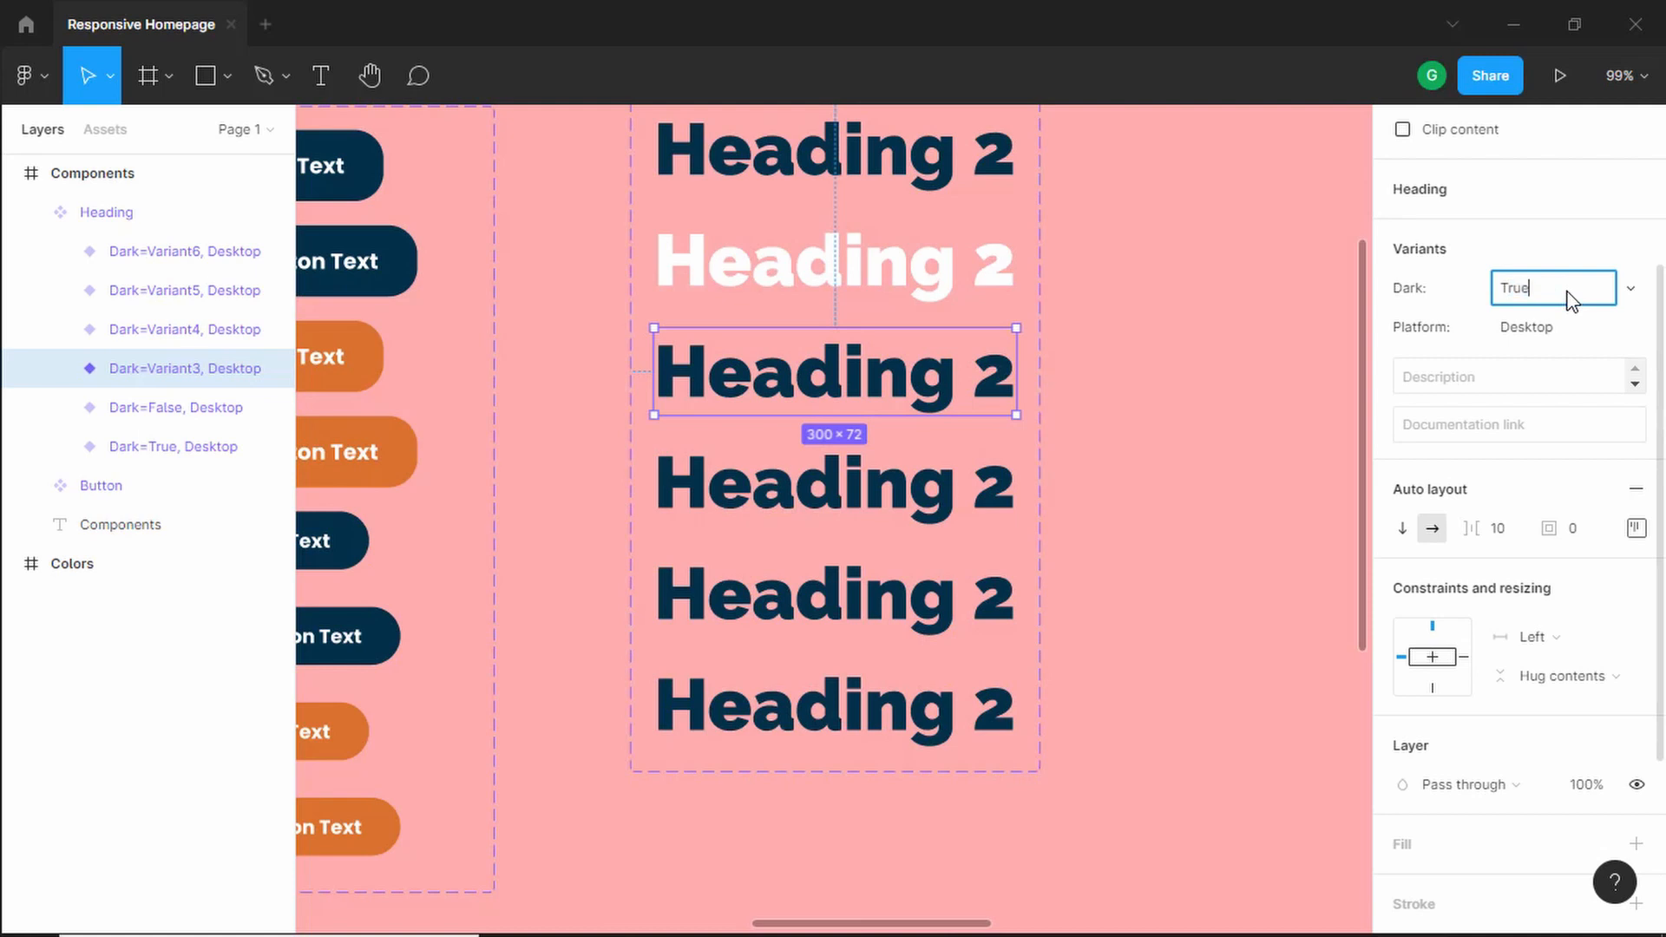
key(Return)
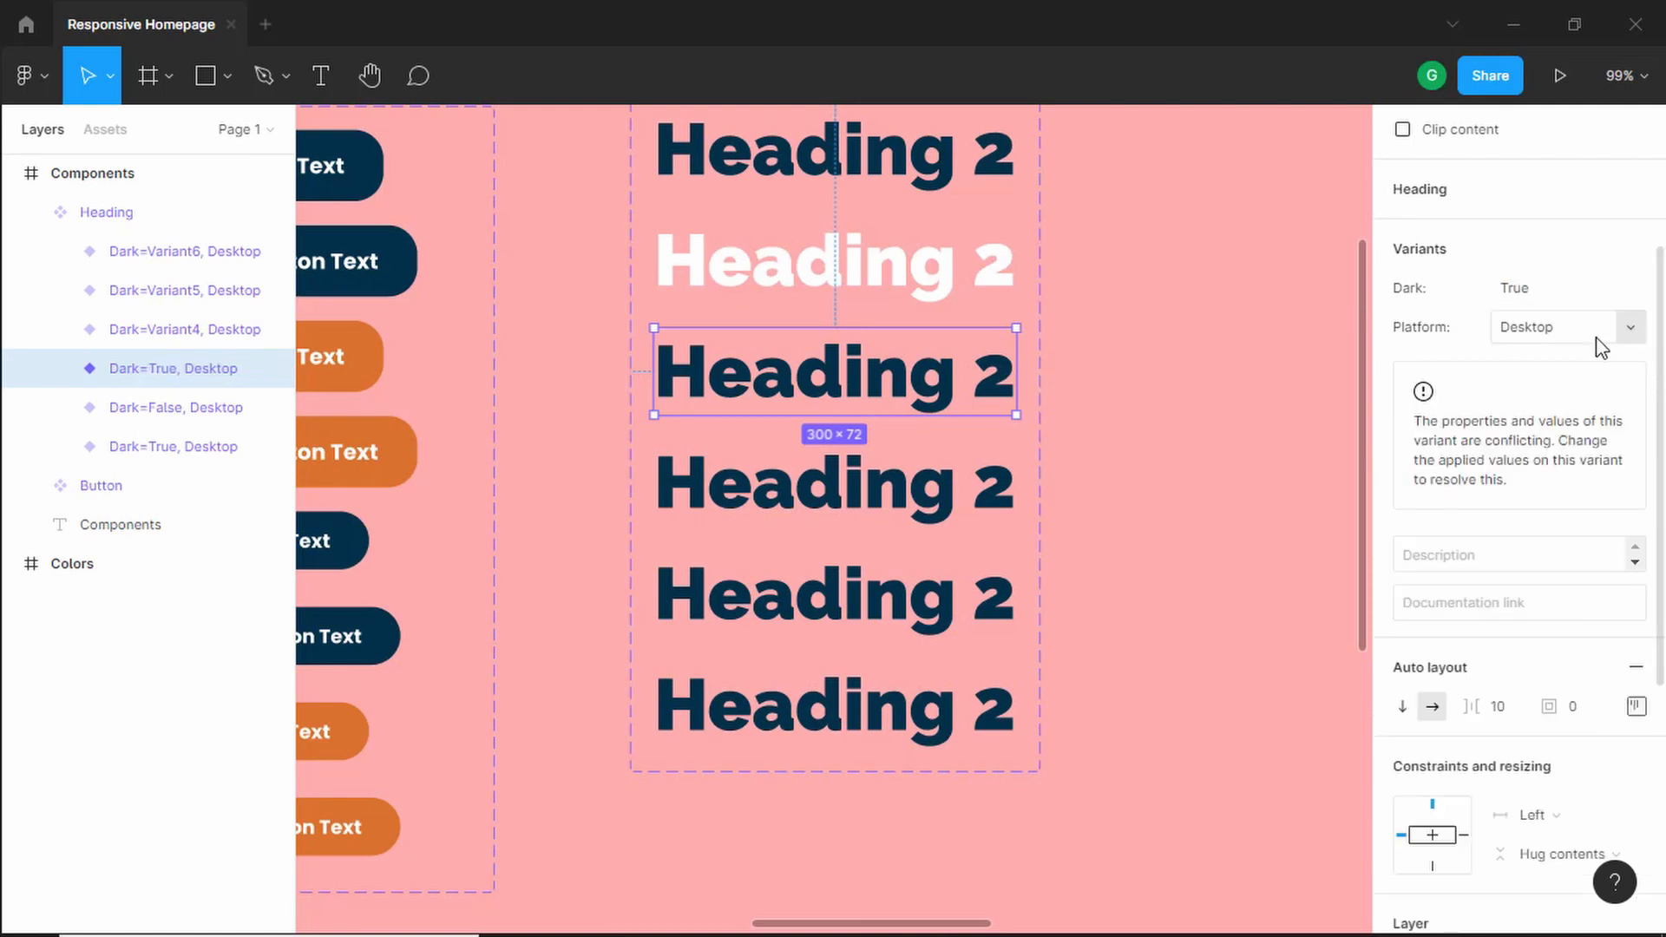
click(1580, 340)
double_click(1578, 333)
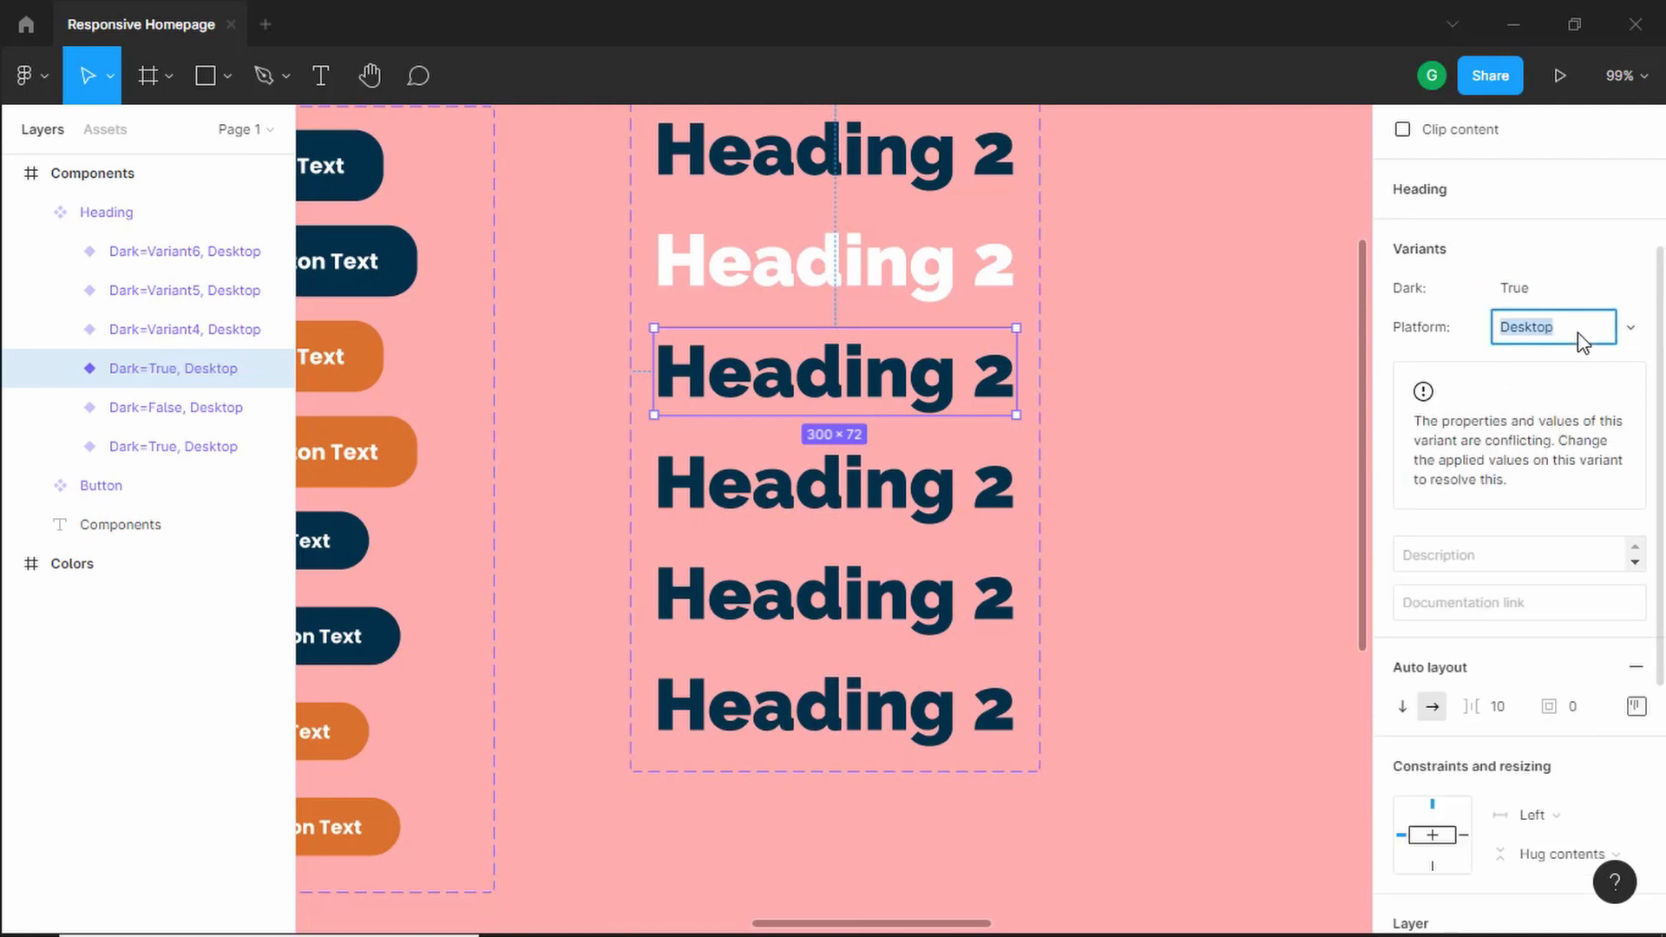
text(Tablet)
key(Return)
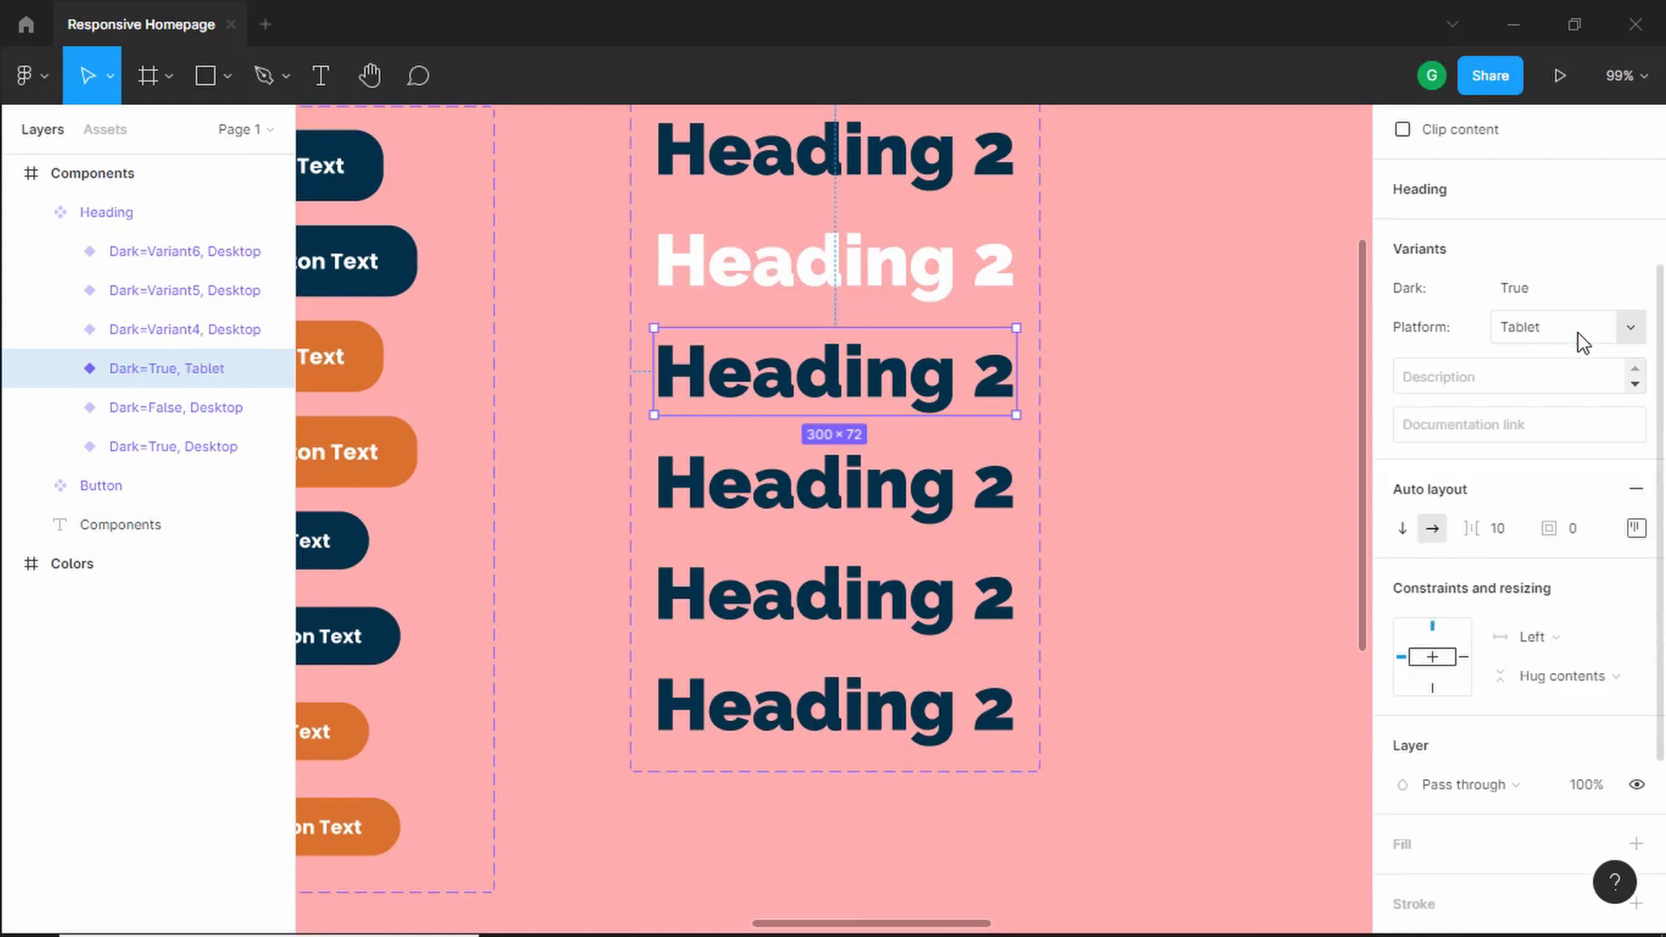
Step: Set the font size of the text in the Dark=True, Tablet heading variant to 40
double_click(886, 383)
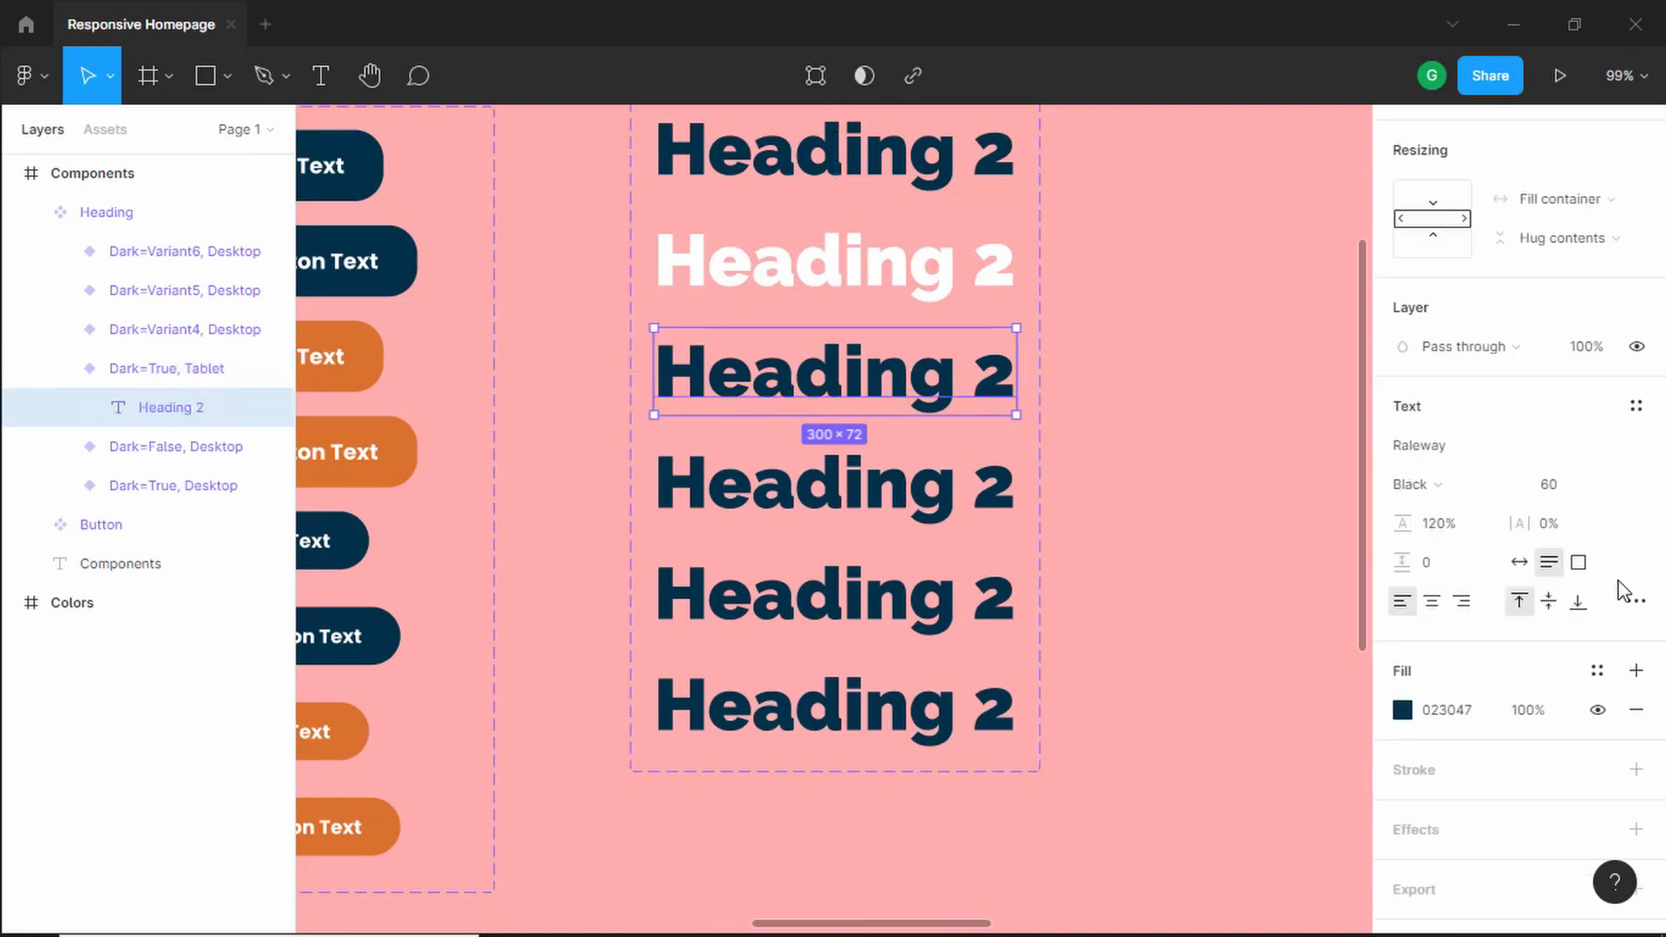
click(1571, 495)
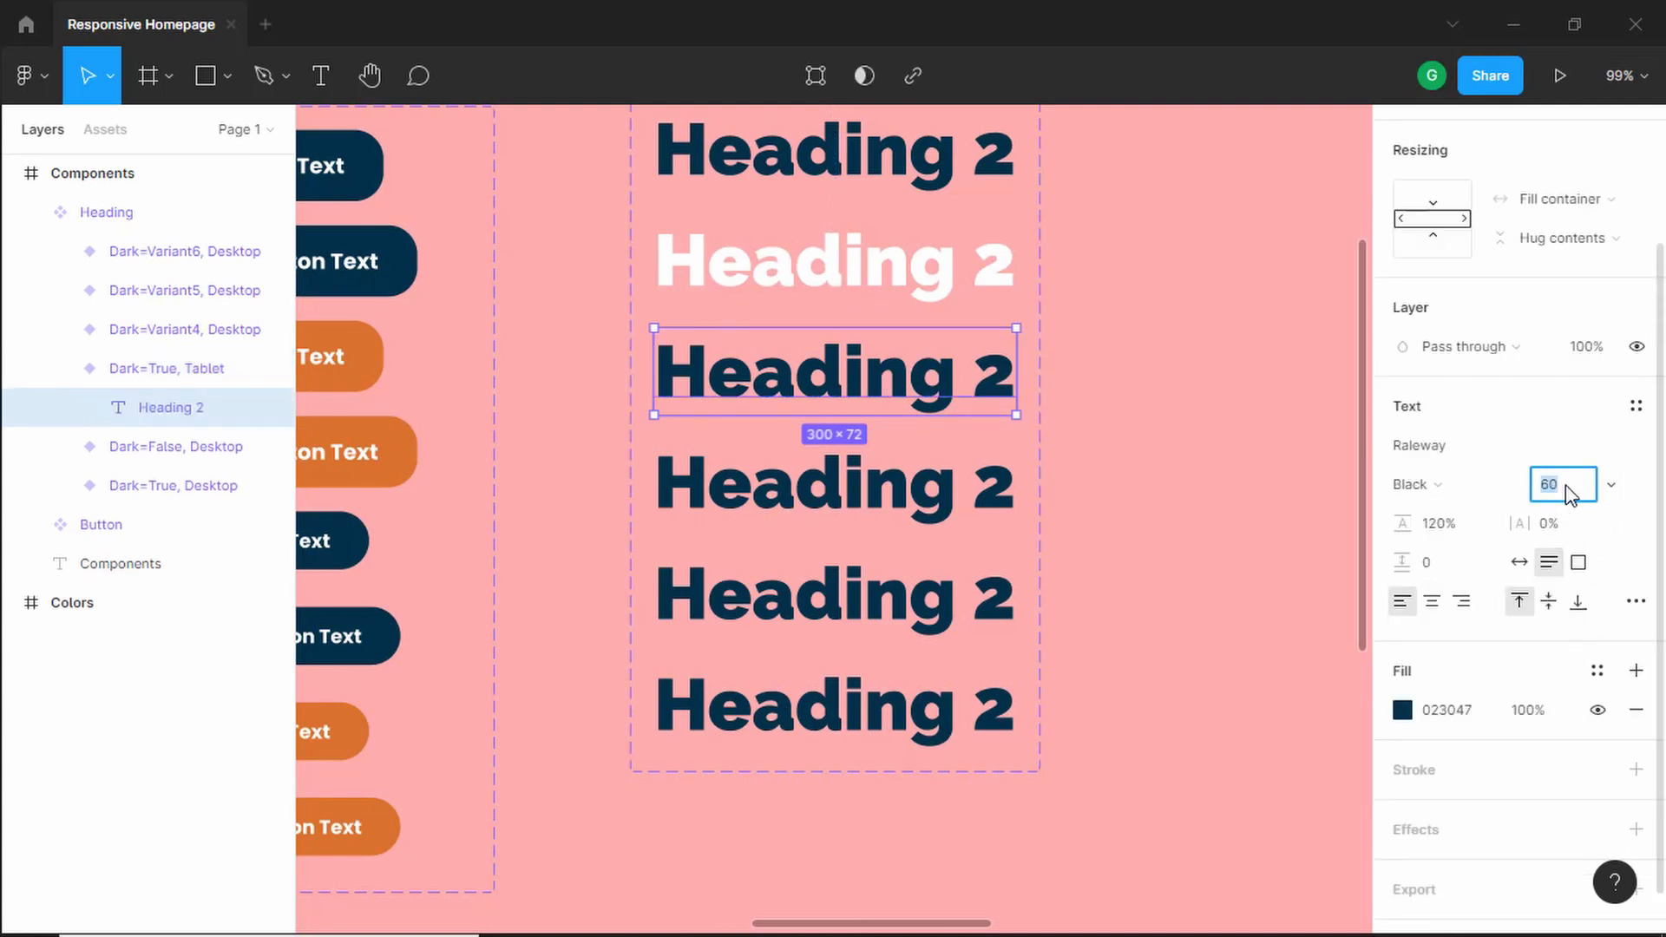
text(40)
key(Return)
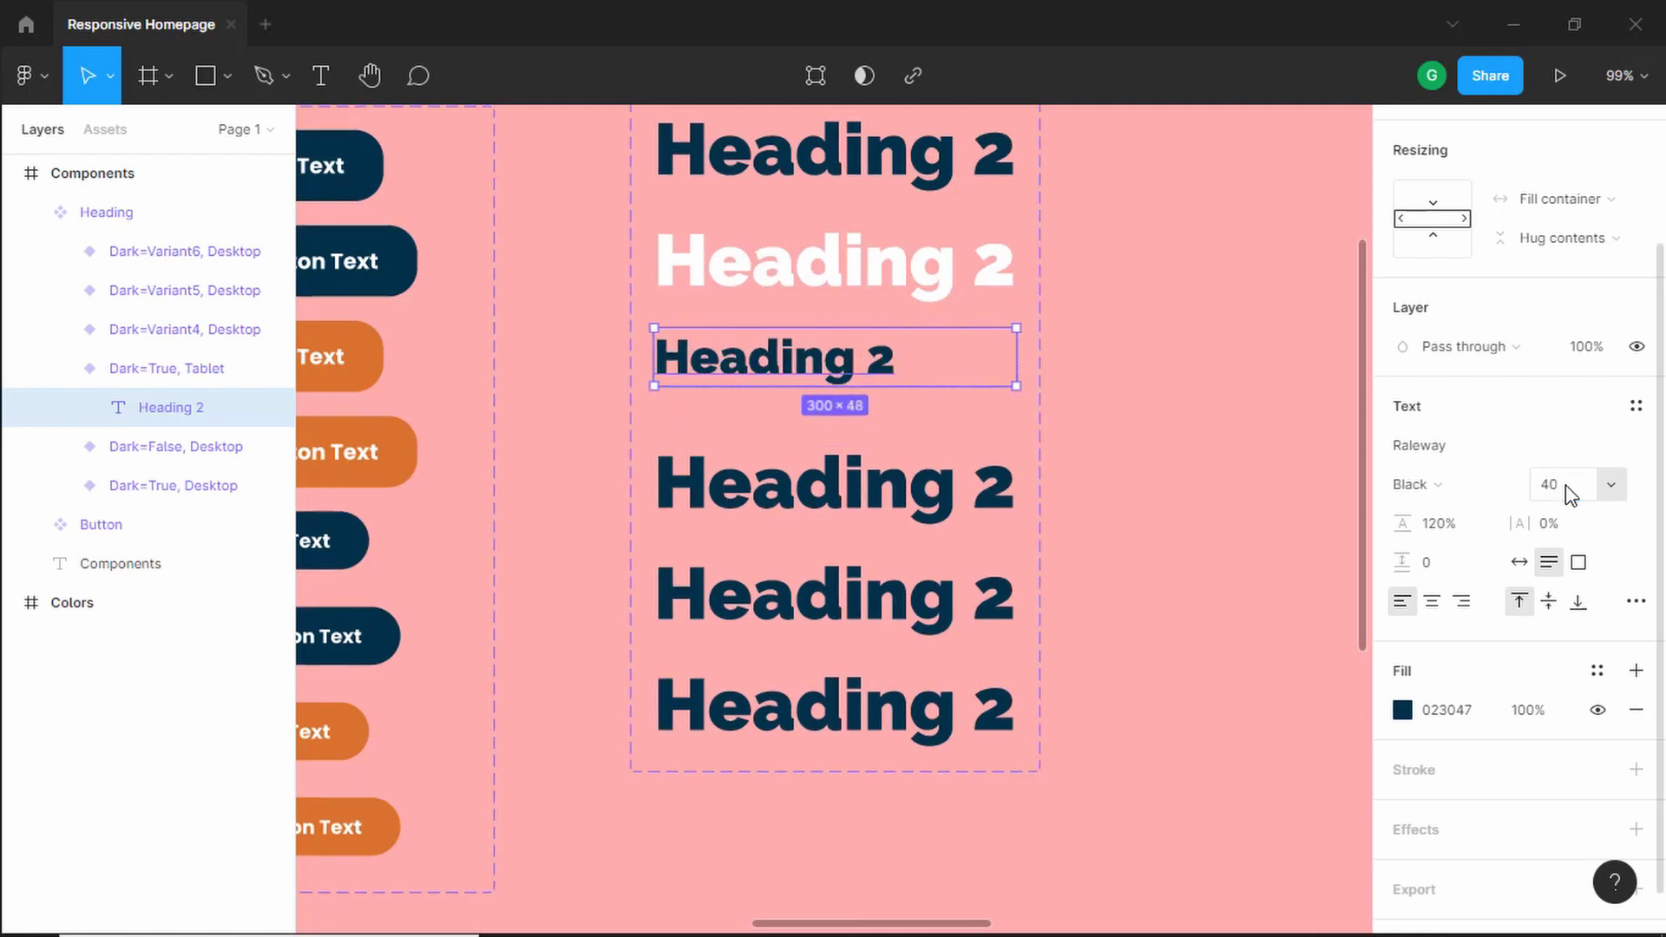
Step: Set the font size of the text in the fourth Heading variant to 40
click(902, 490)
click(902, 490)
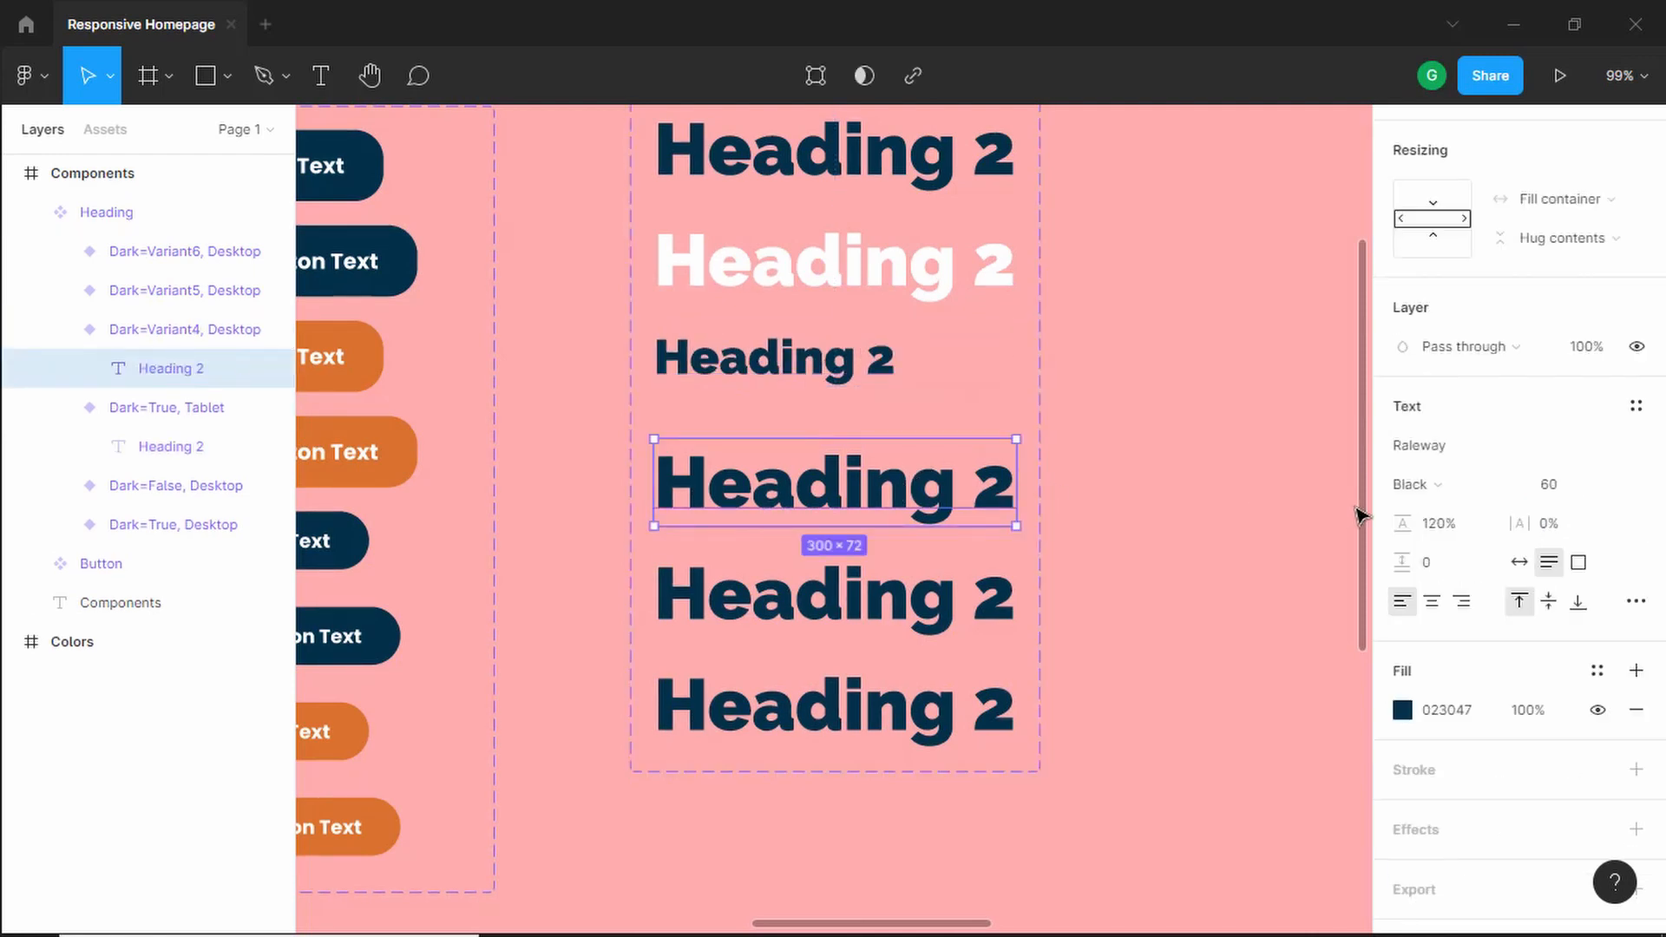
click(1571, 496)
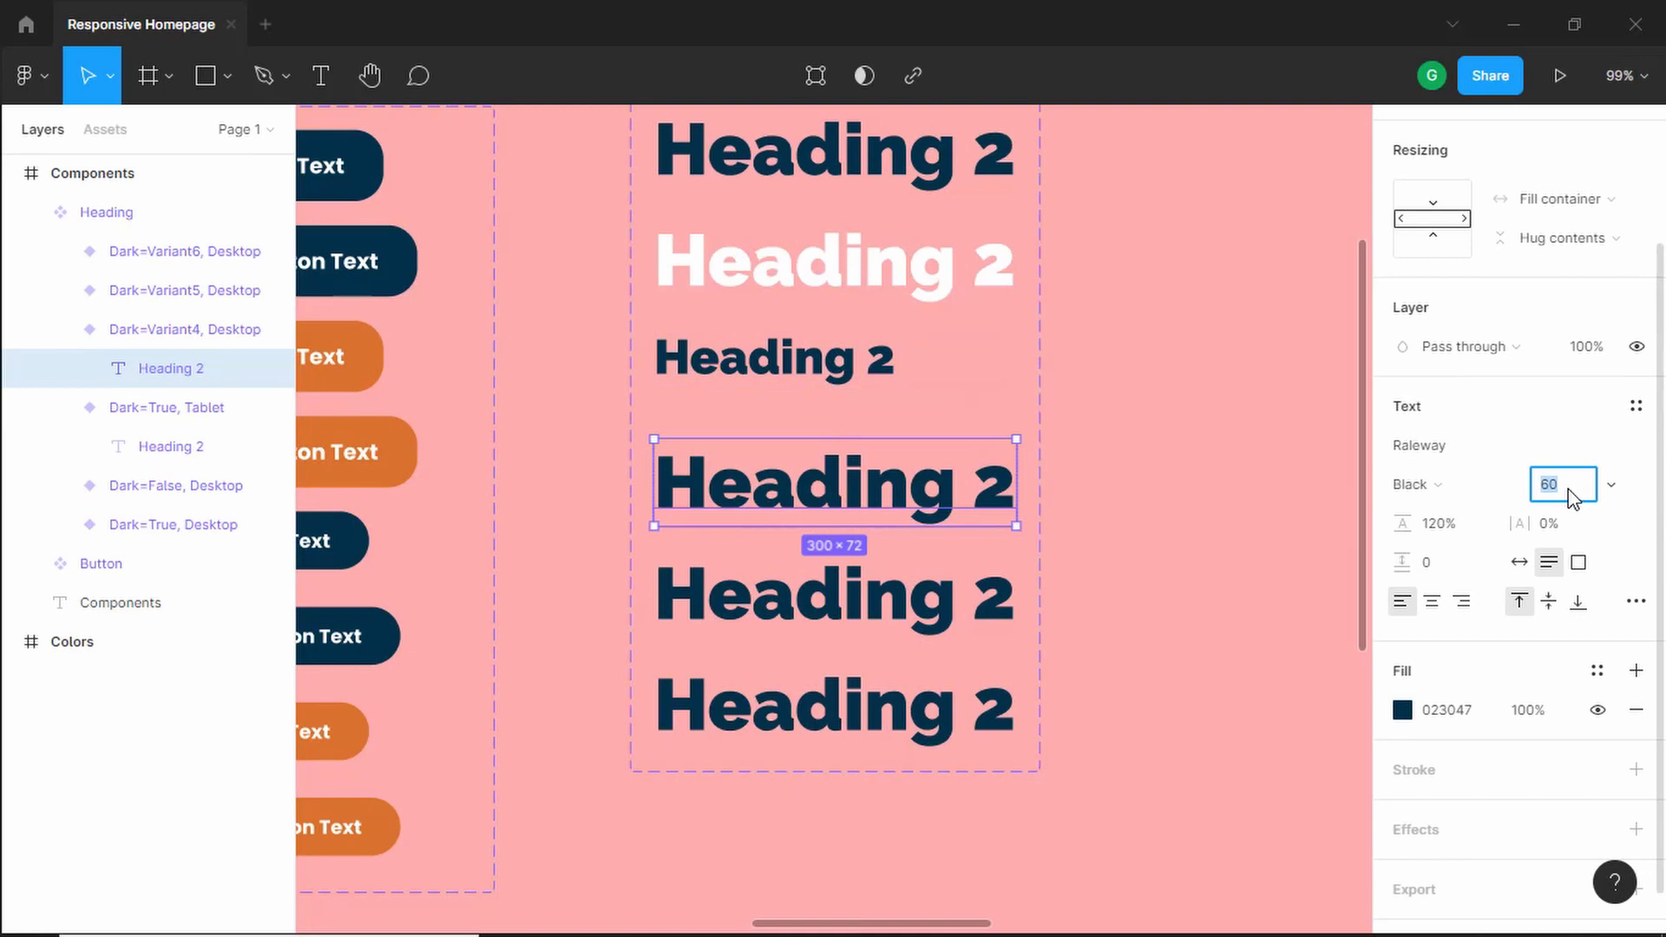
text(40)
click(870, 431)
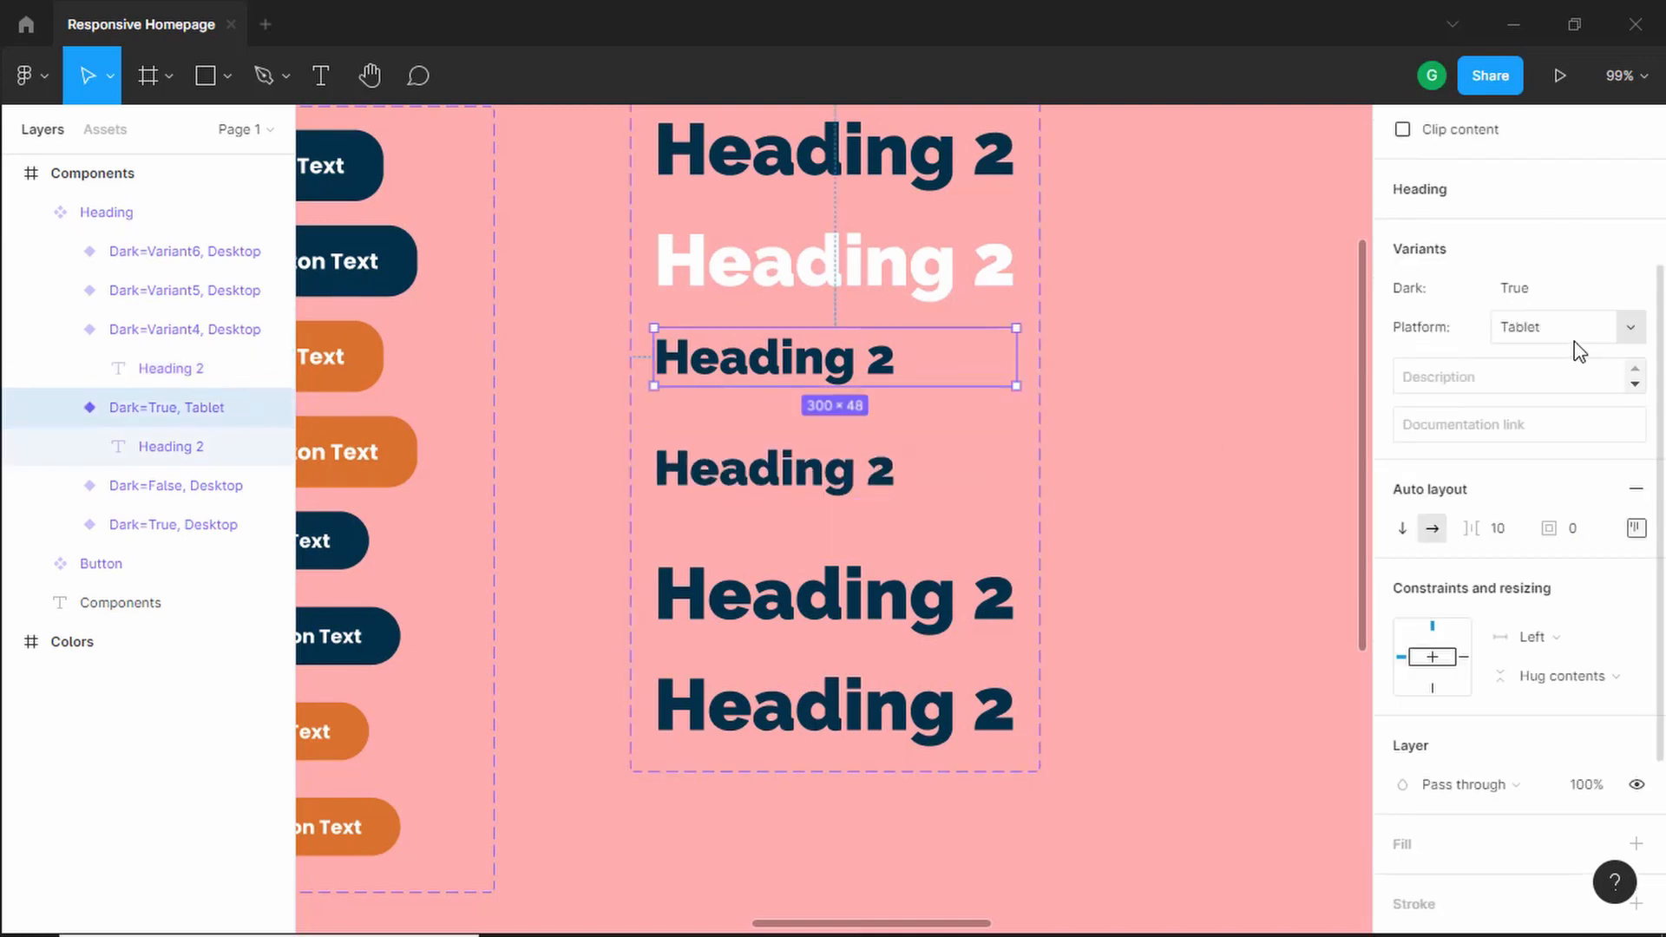
Step: Recolour the text of the fourth Heading variant to white FFFFFF
click(838, 484)
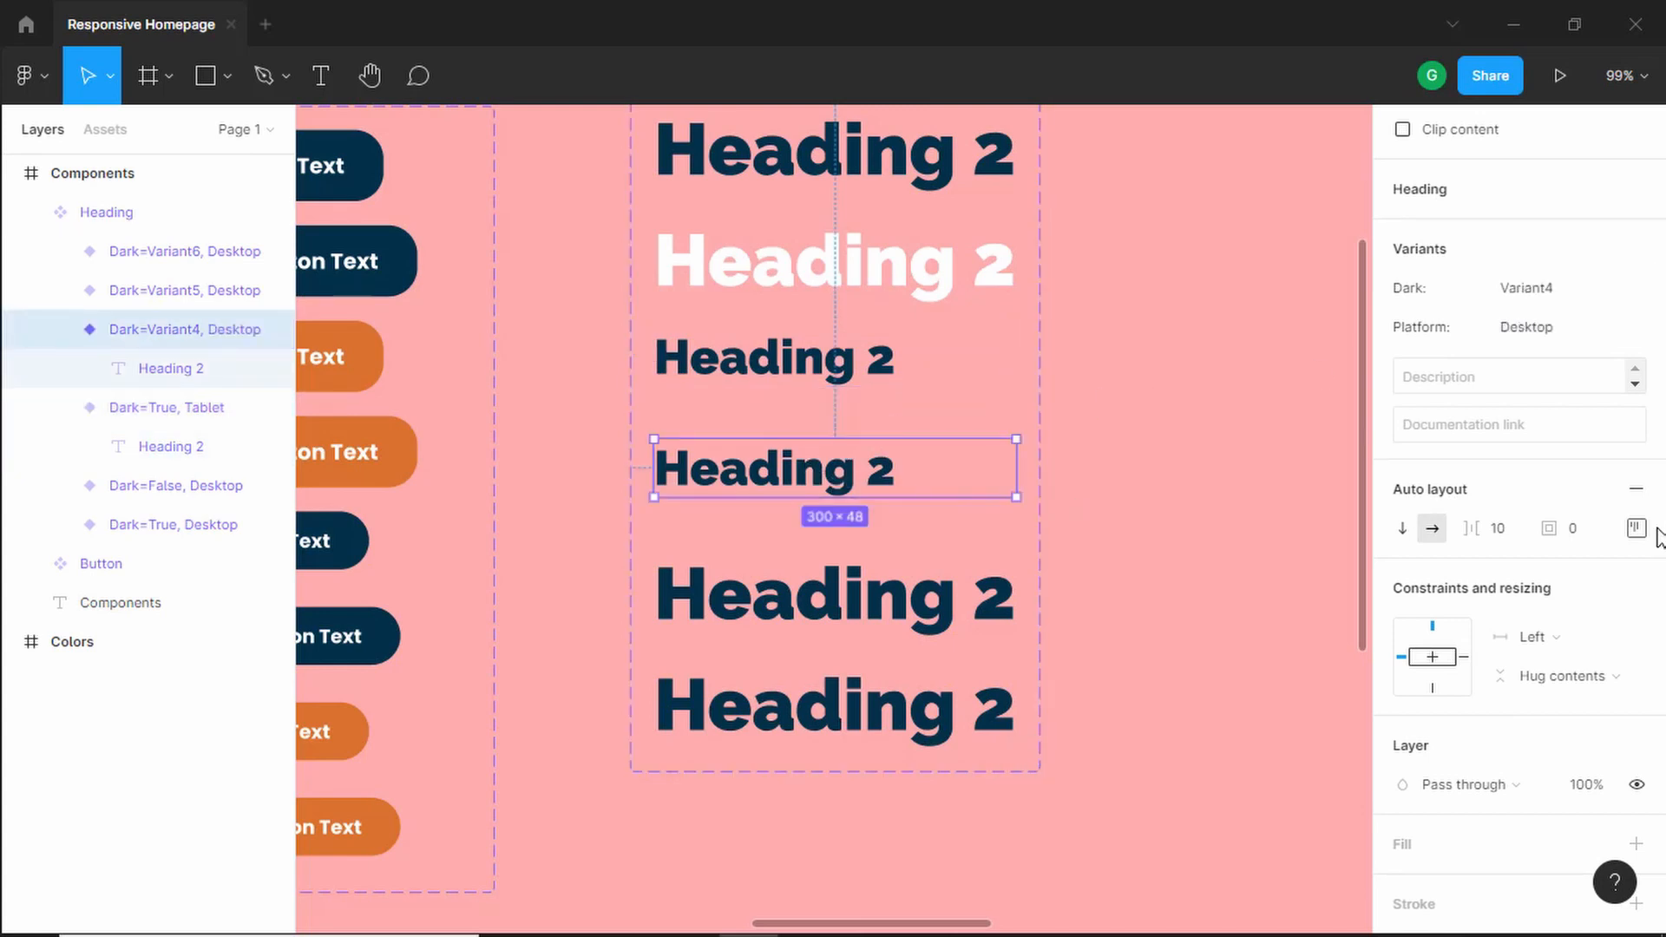
scroll(1548, 632, down, 3)
click(1400, 723)
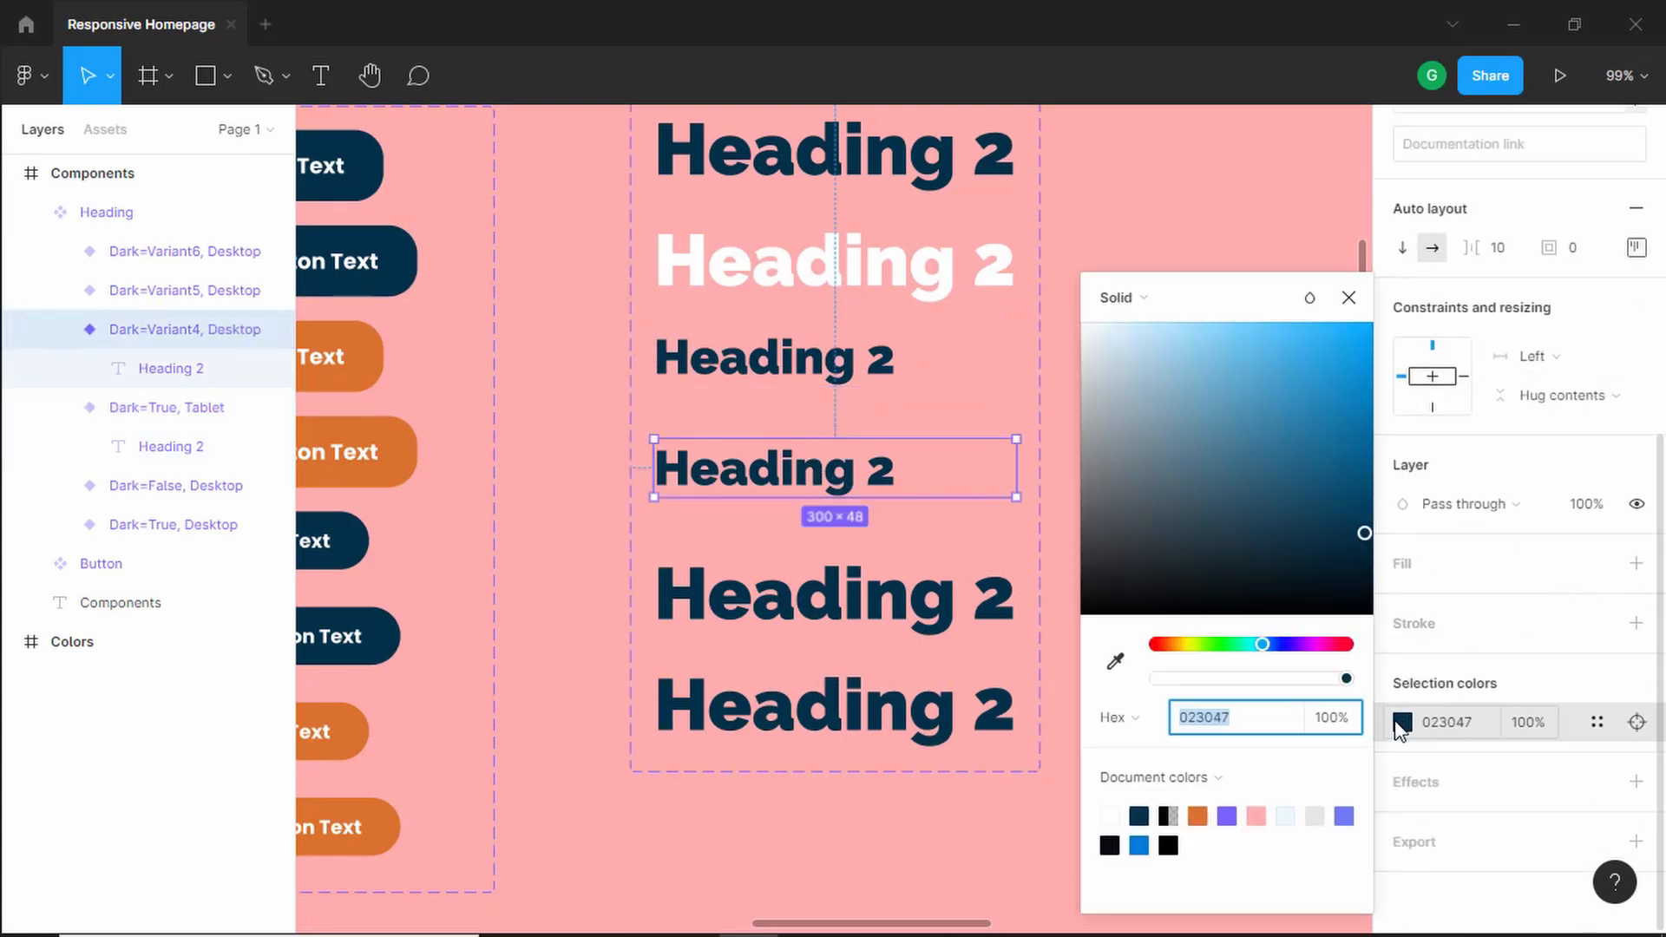
drag(1287, 463, 1234, 223)
click(1349, 298)
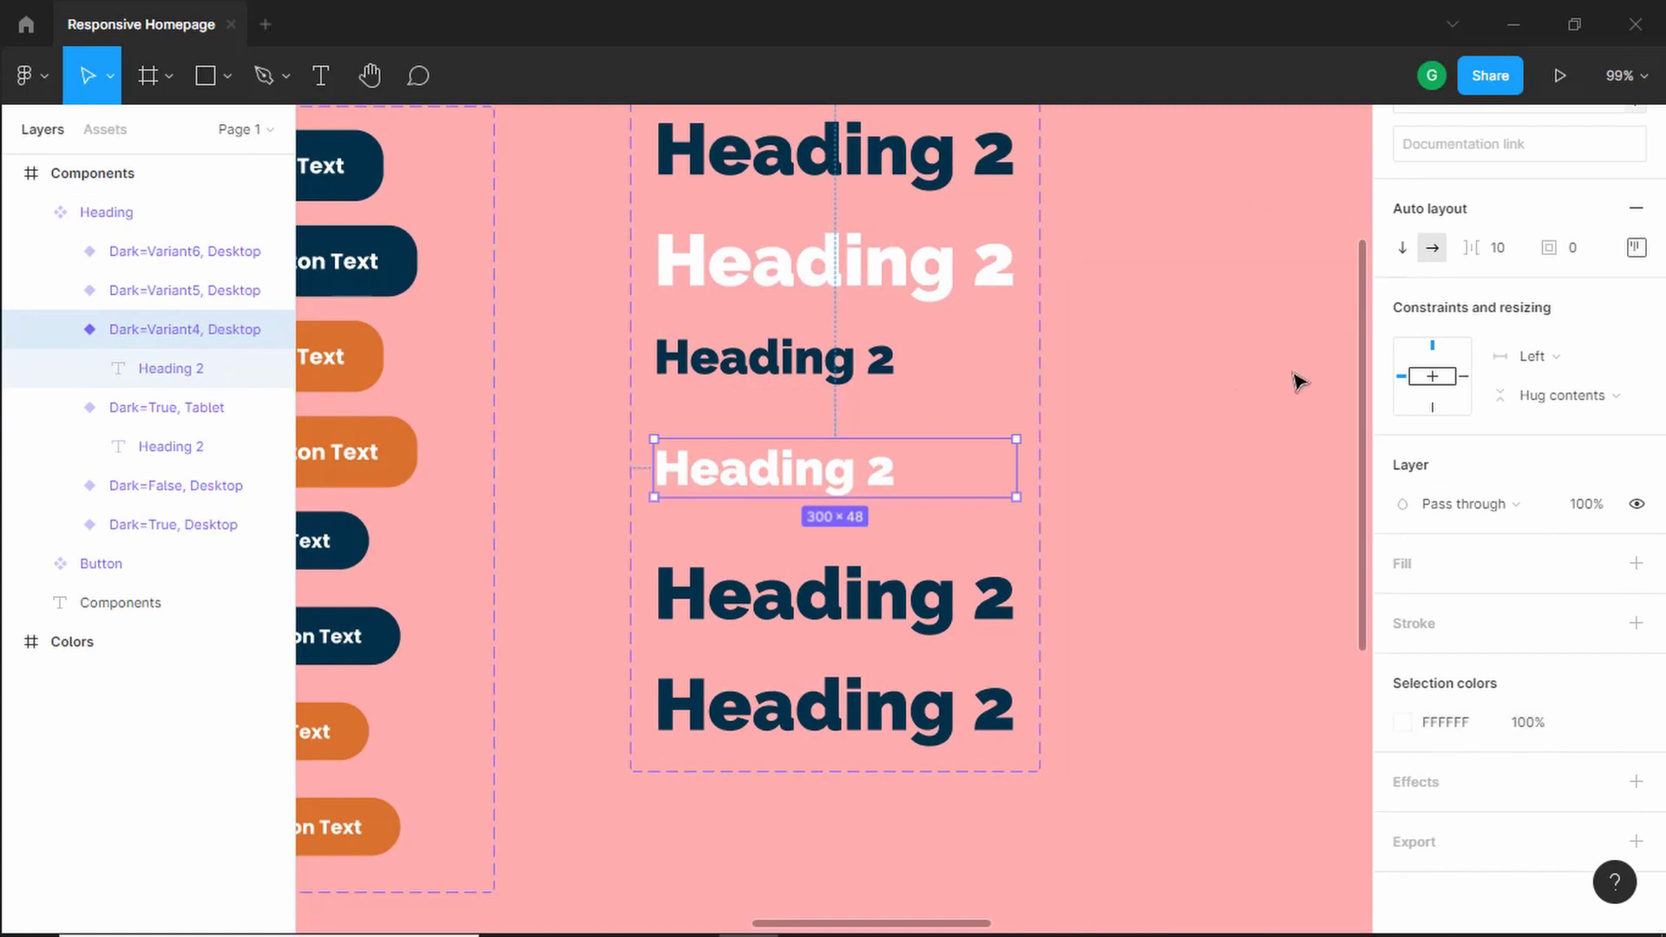
Step: Set the fourth Heading variant's Dark property to False and its Platform to Tablet
scroll(1514, 448, up, 2)
scroll(1514, 449, up, 4)
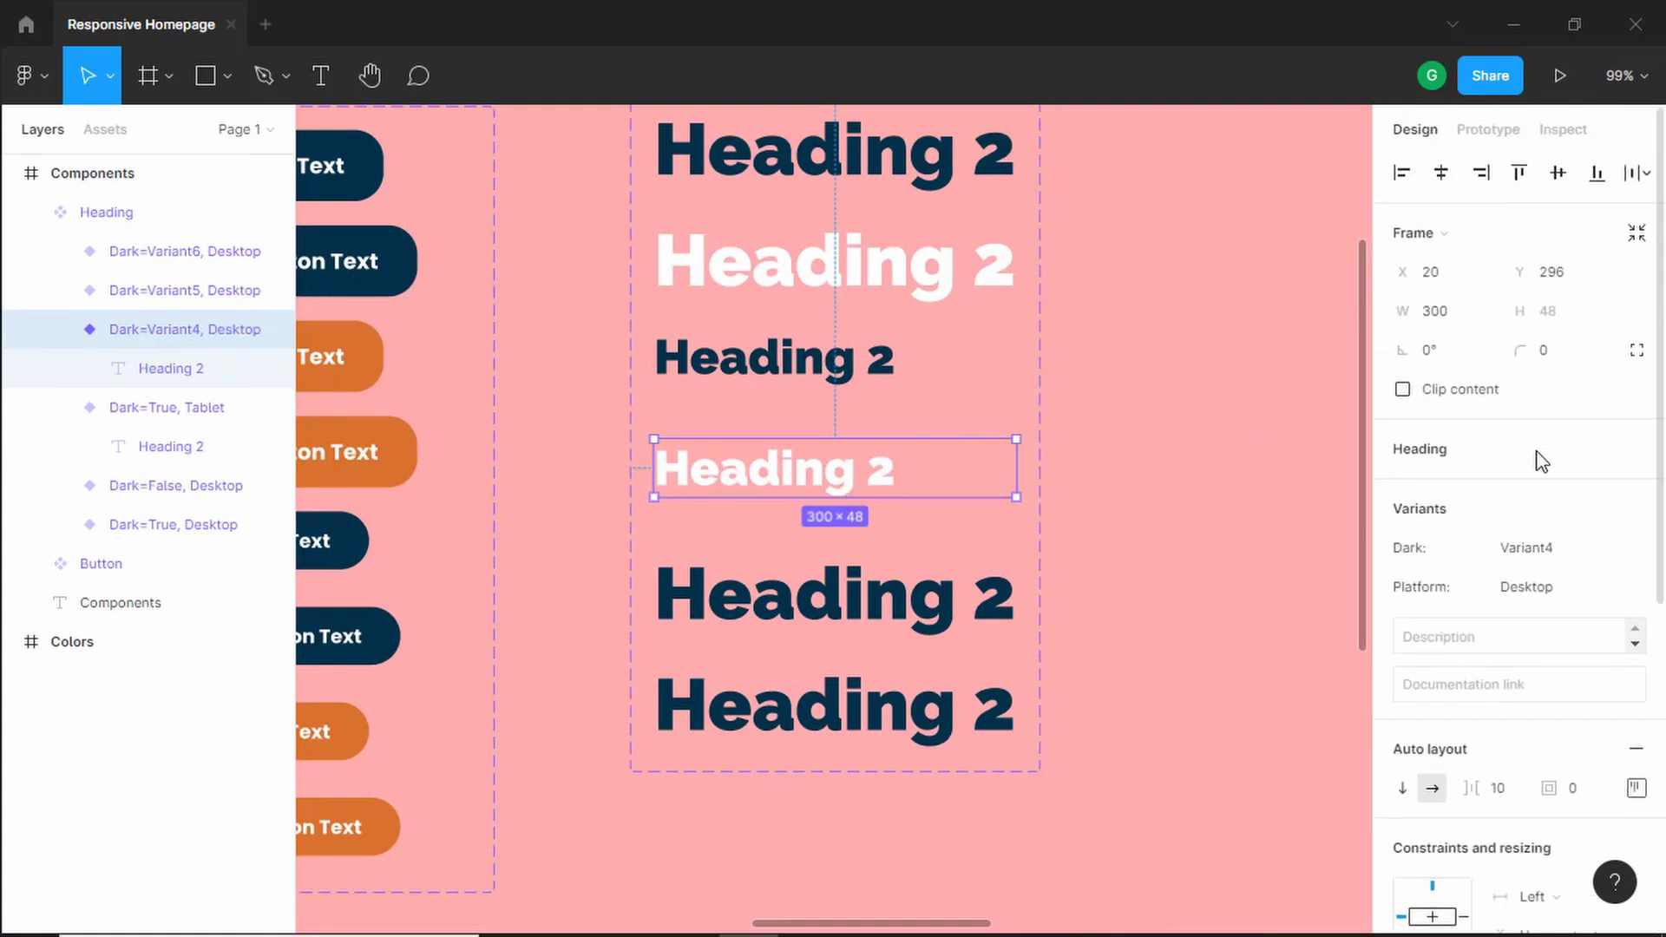
click(1551, 551)
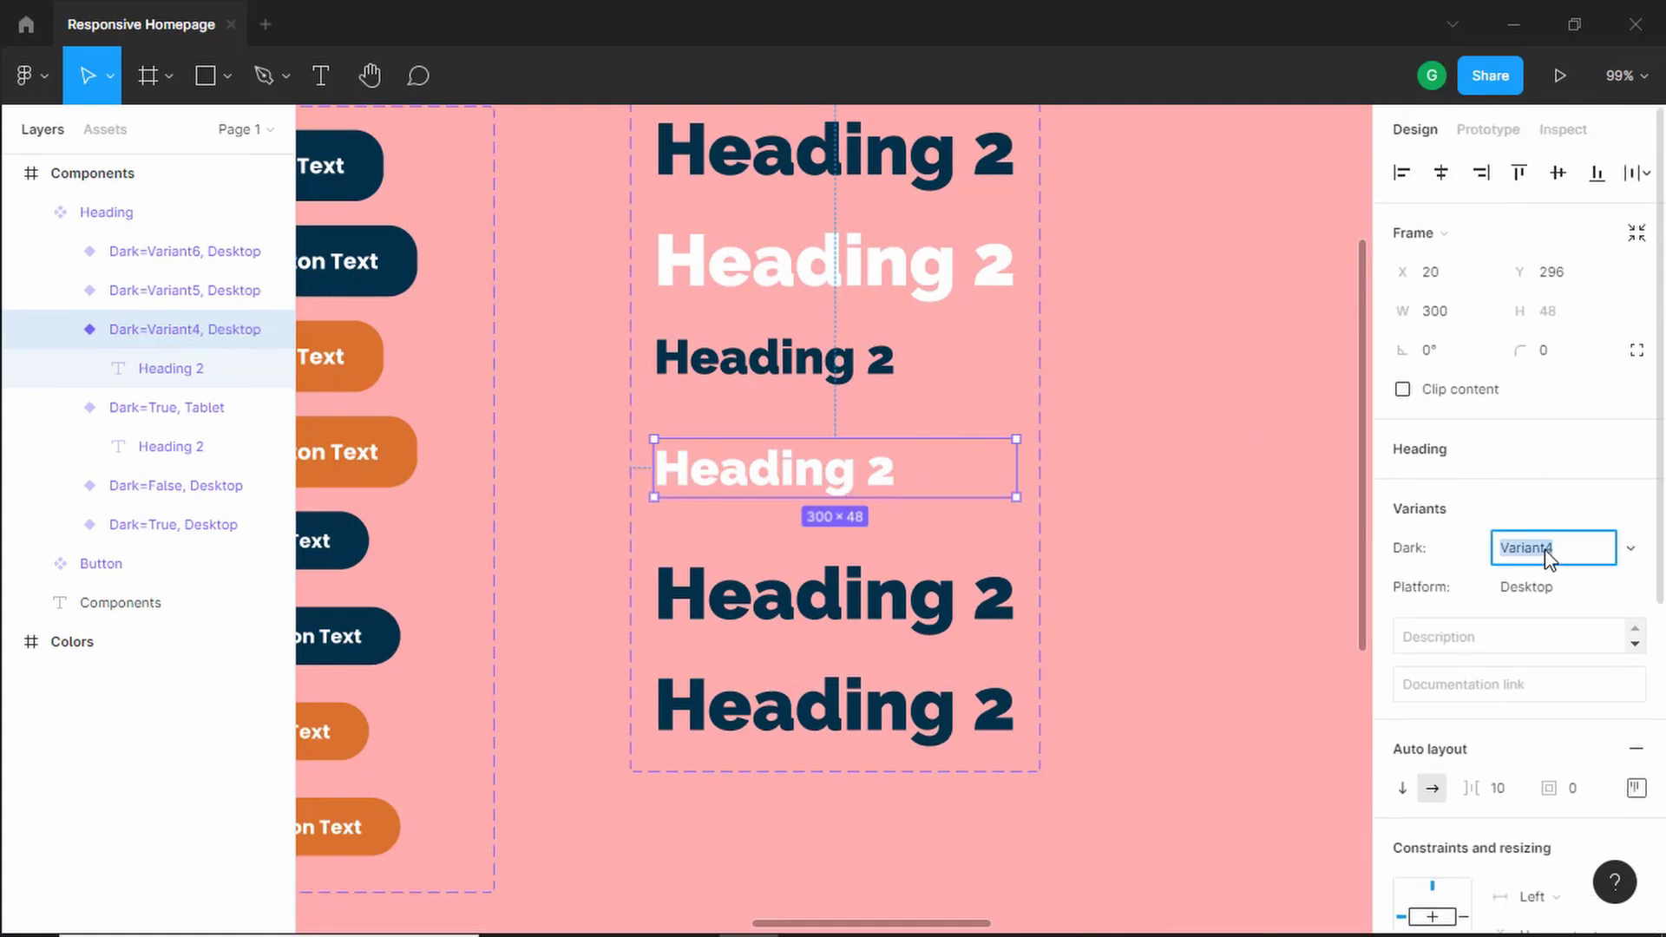
text(False)
key(Return)
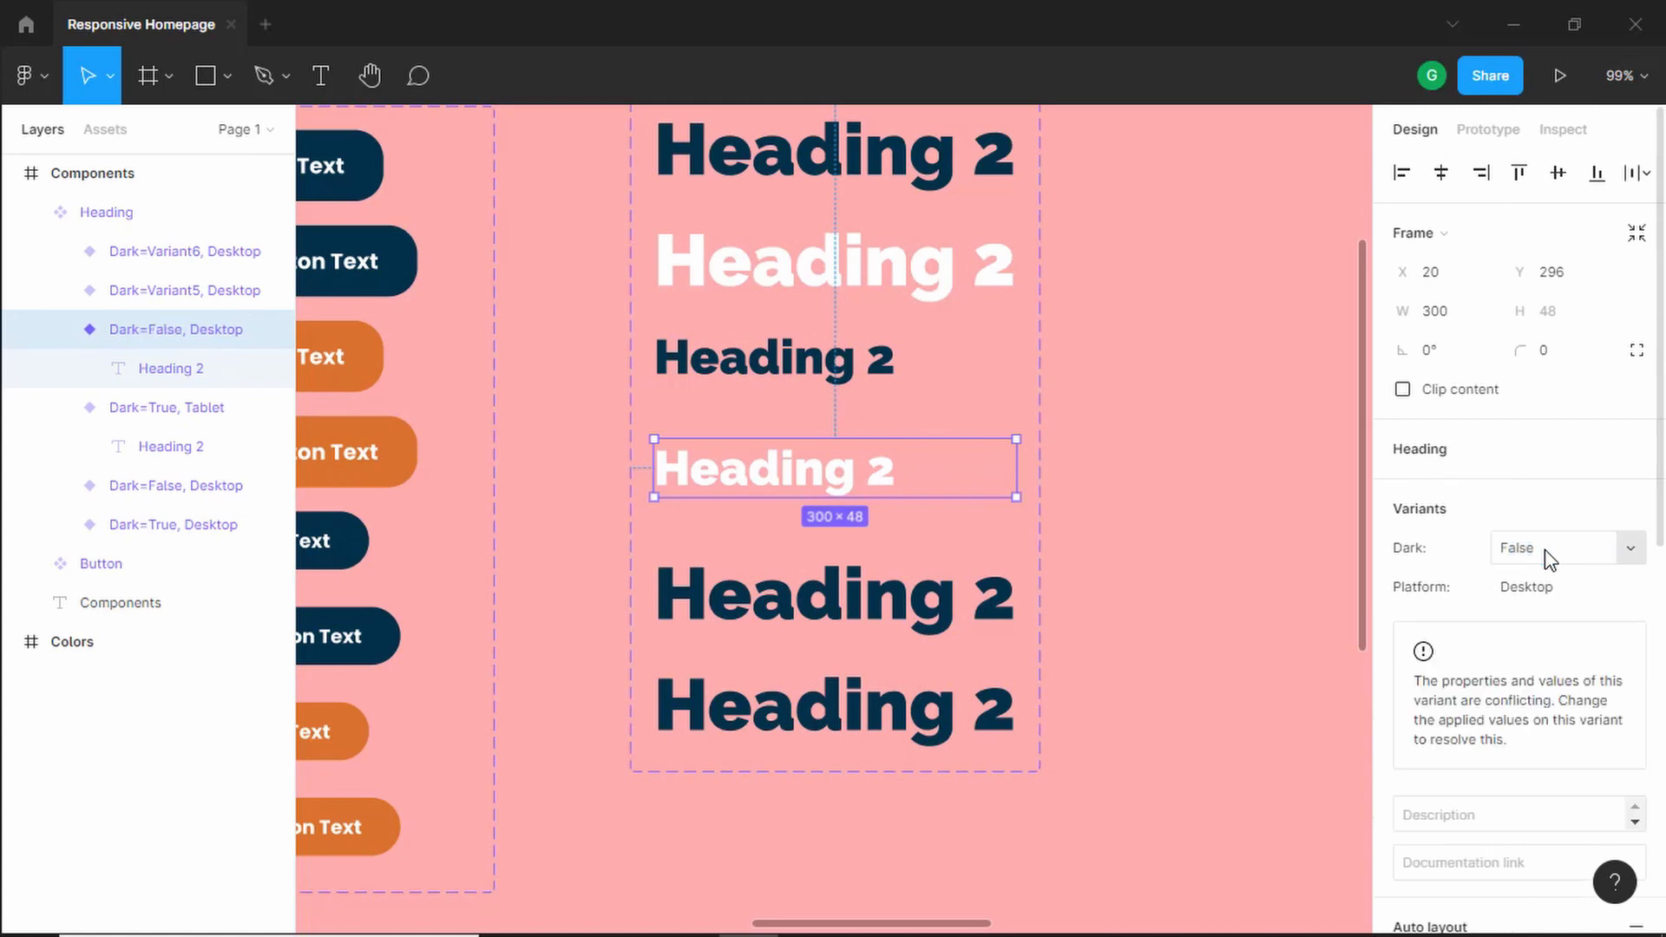
click(1619, 587)
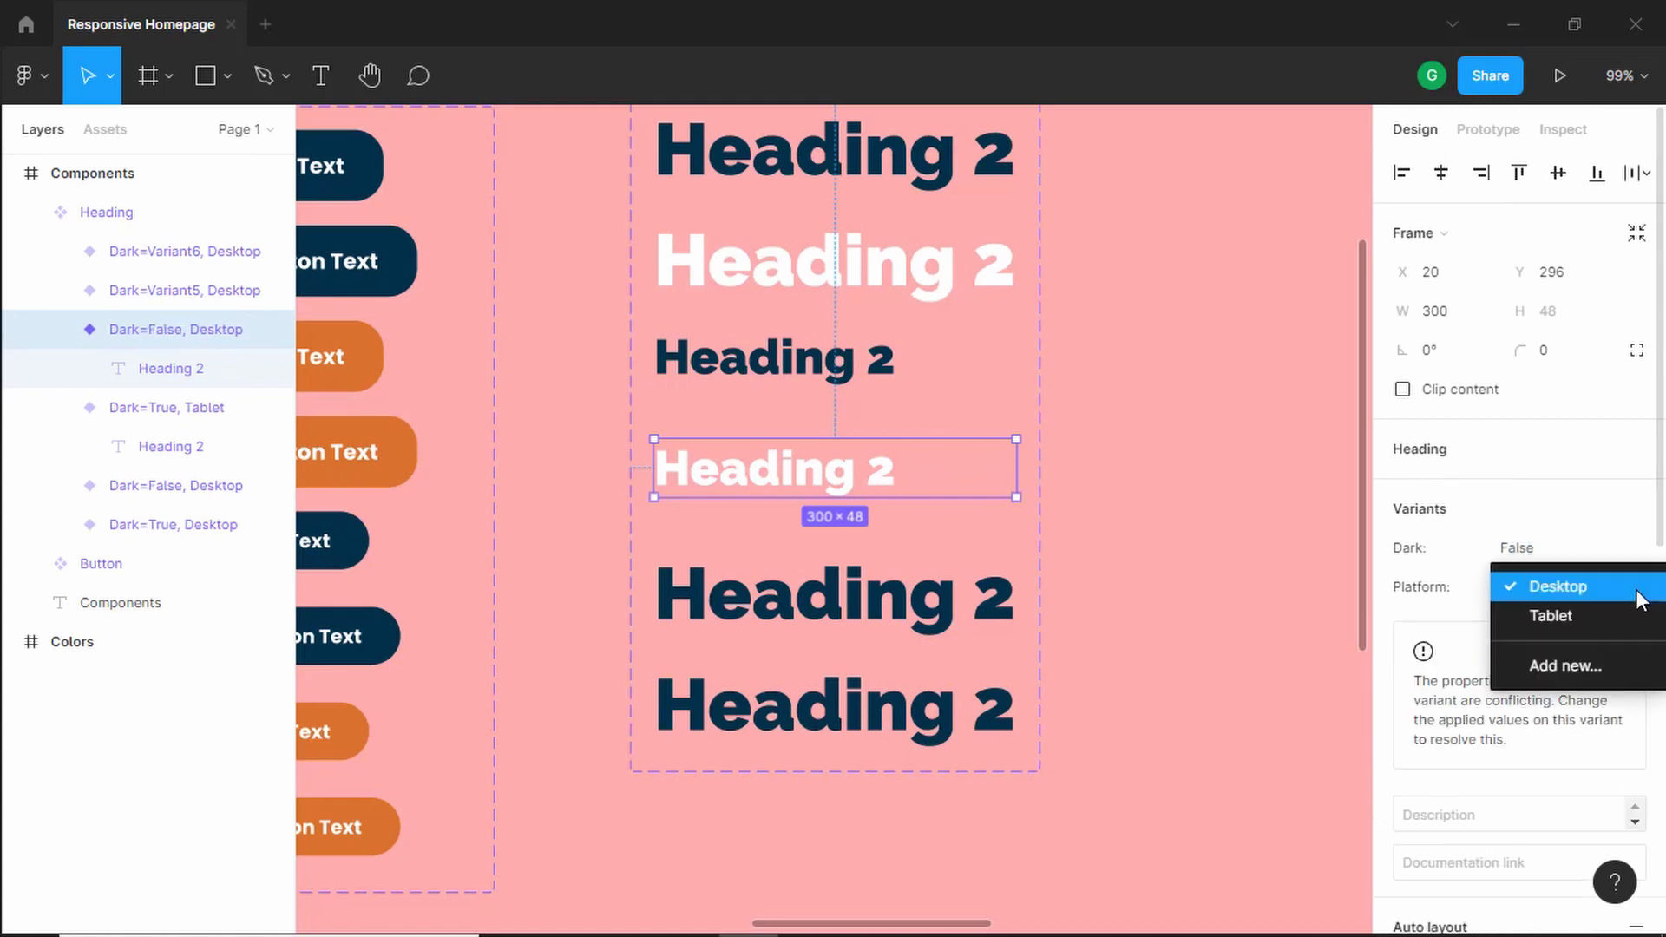
click(1551, 615)
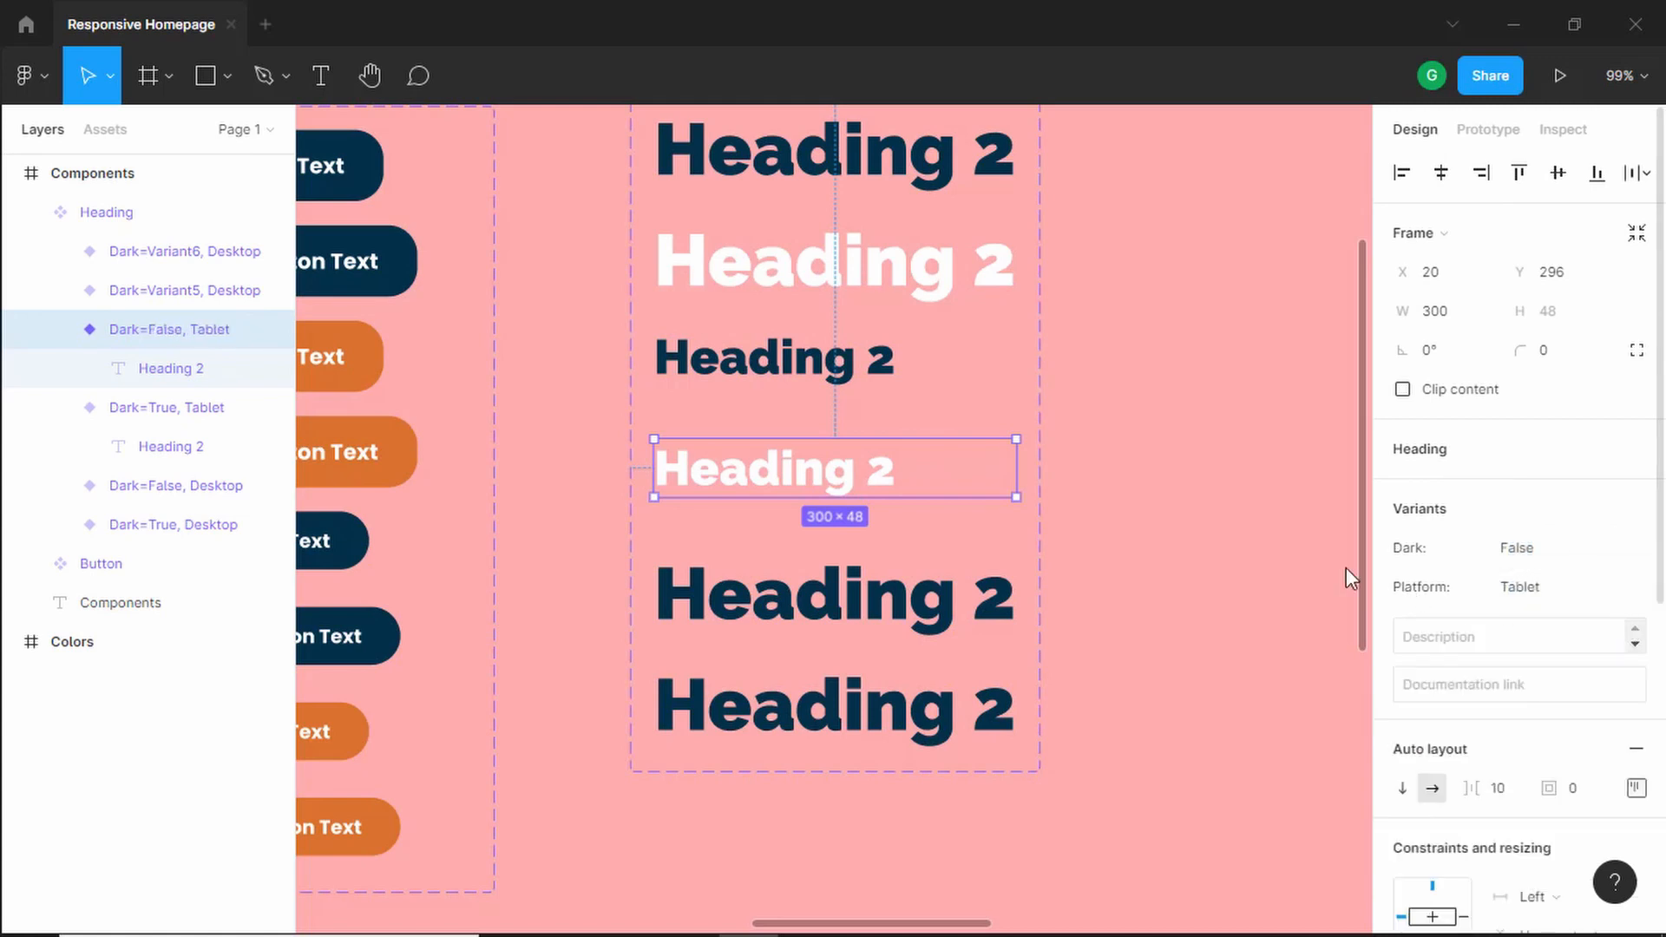
Step: Set the font size of the text in the fifth Heading variant to 30 and select the sixth variant
scroll(904, 610, up, 1)
click(904, 610)
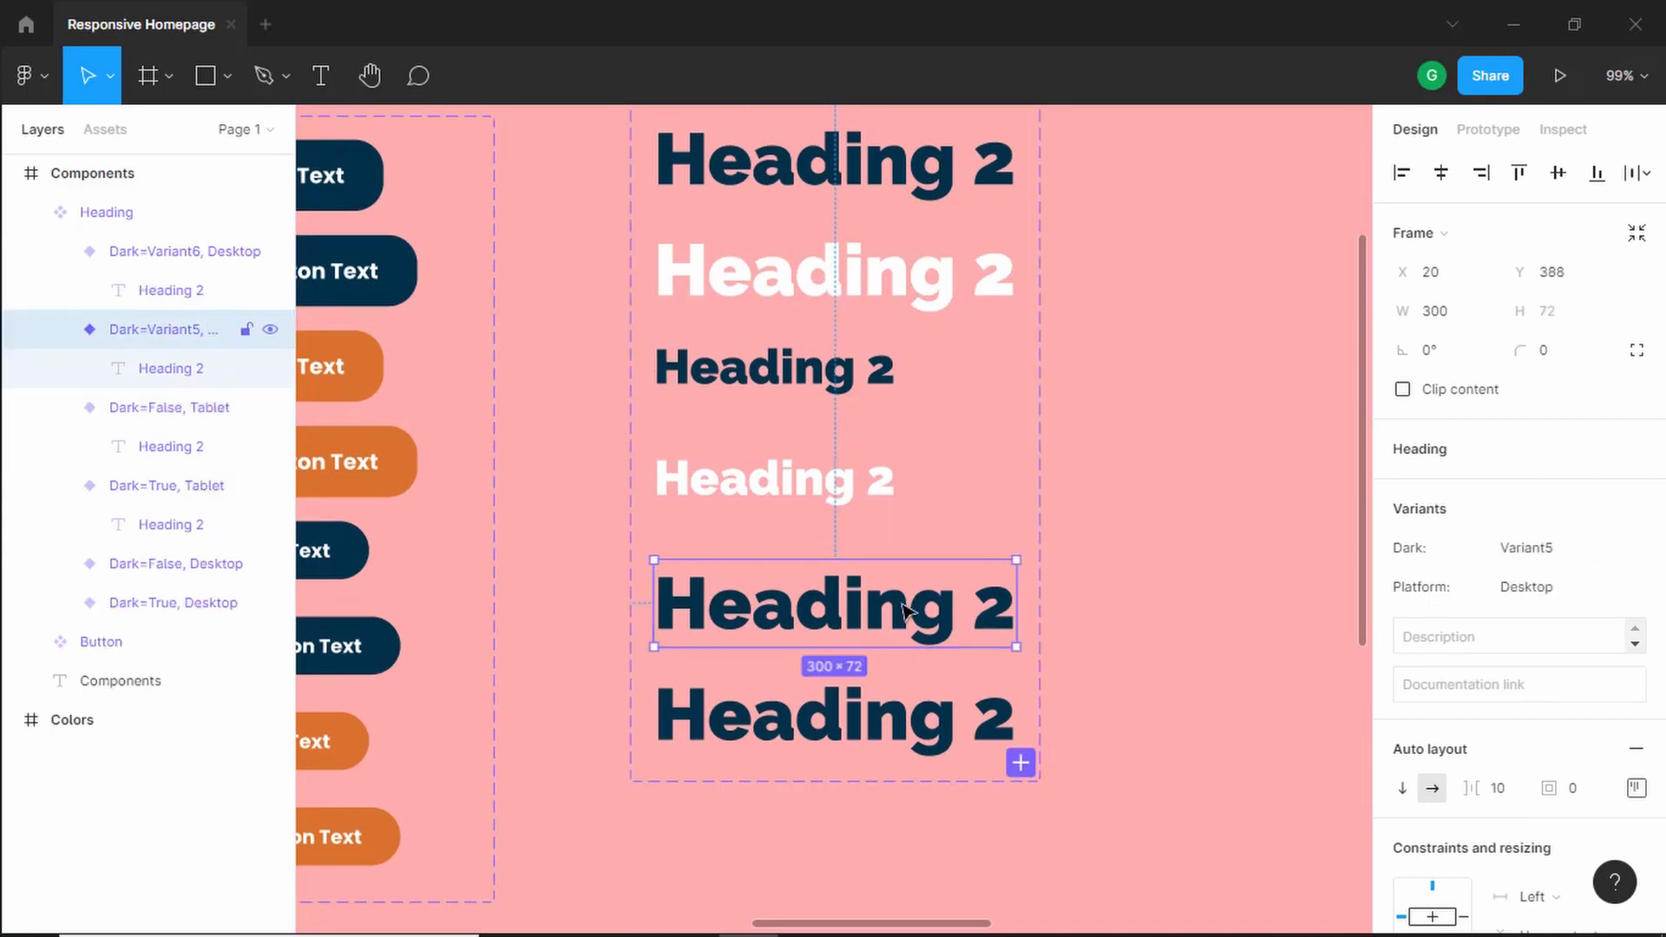
double_click(904, 610)
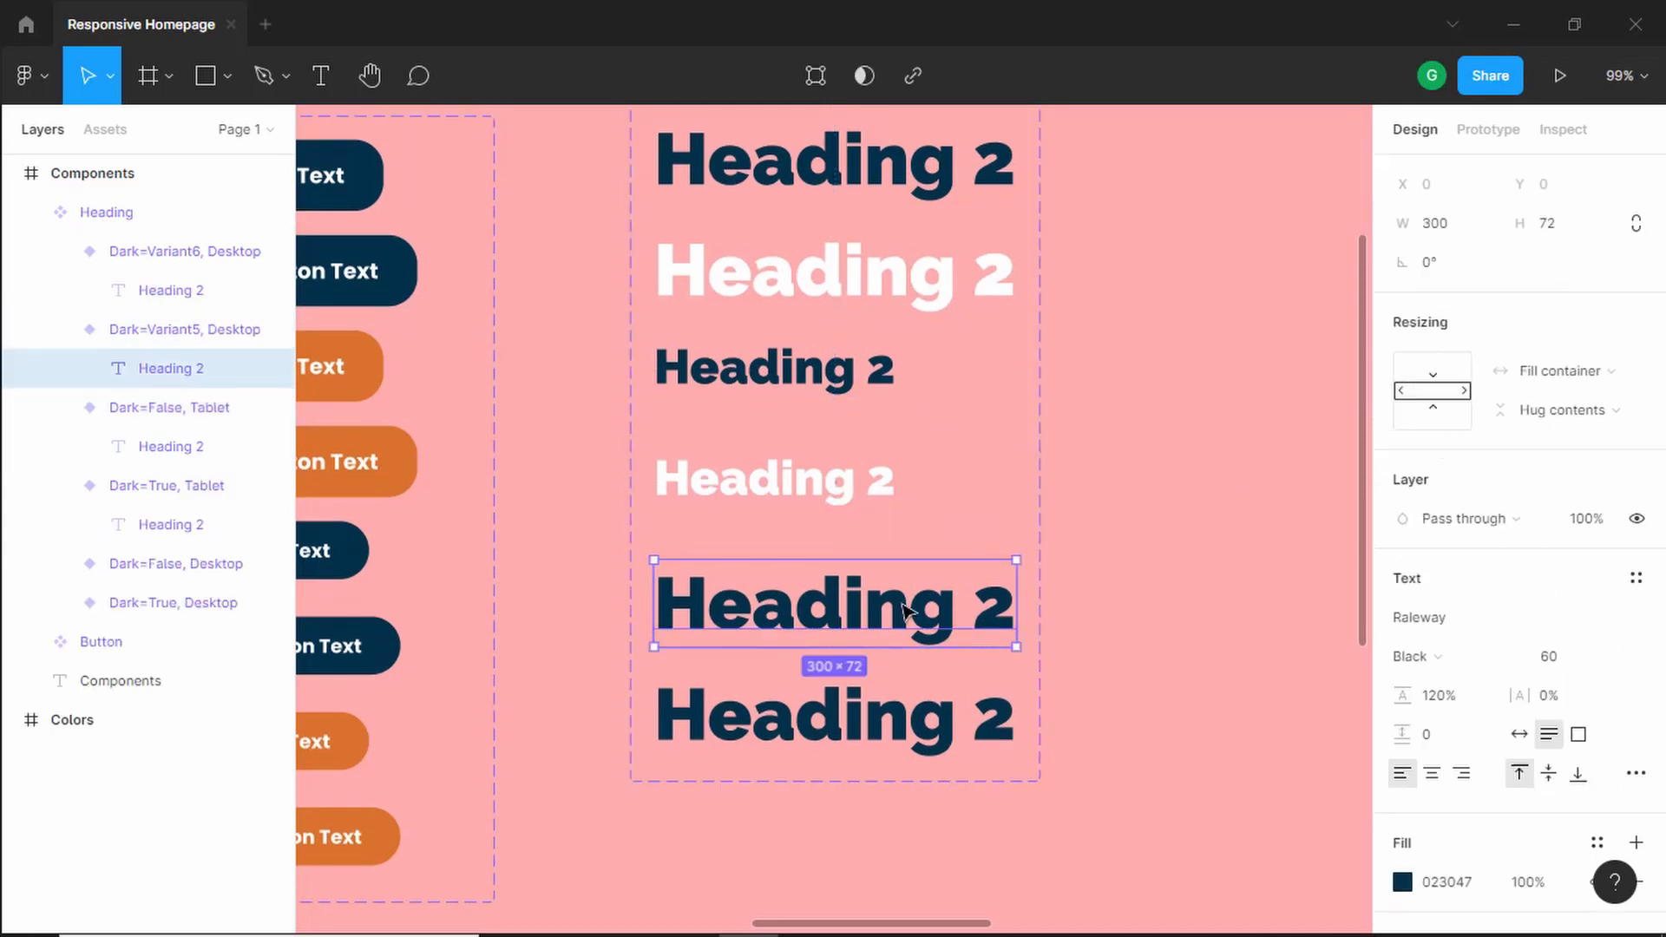
click(1564, 659)
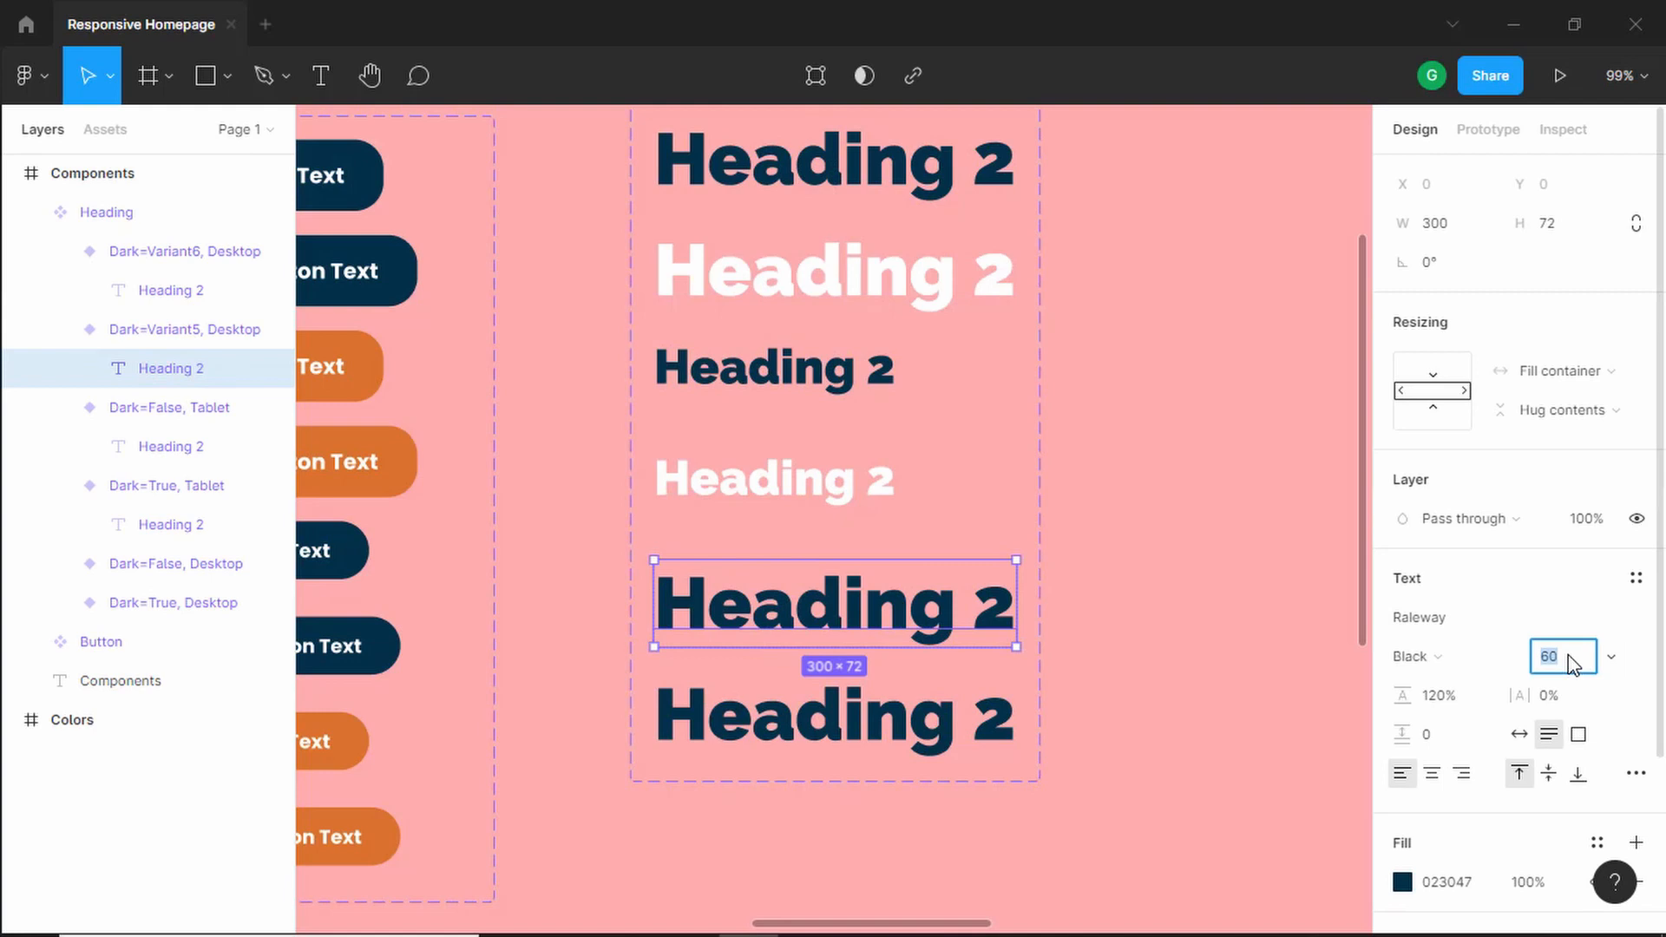
text(30)
key(Return)
click(885, 716)
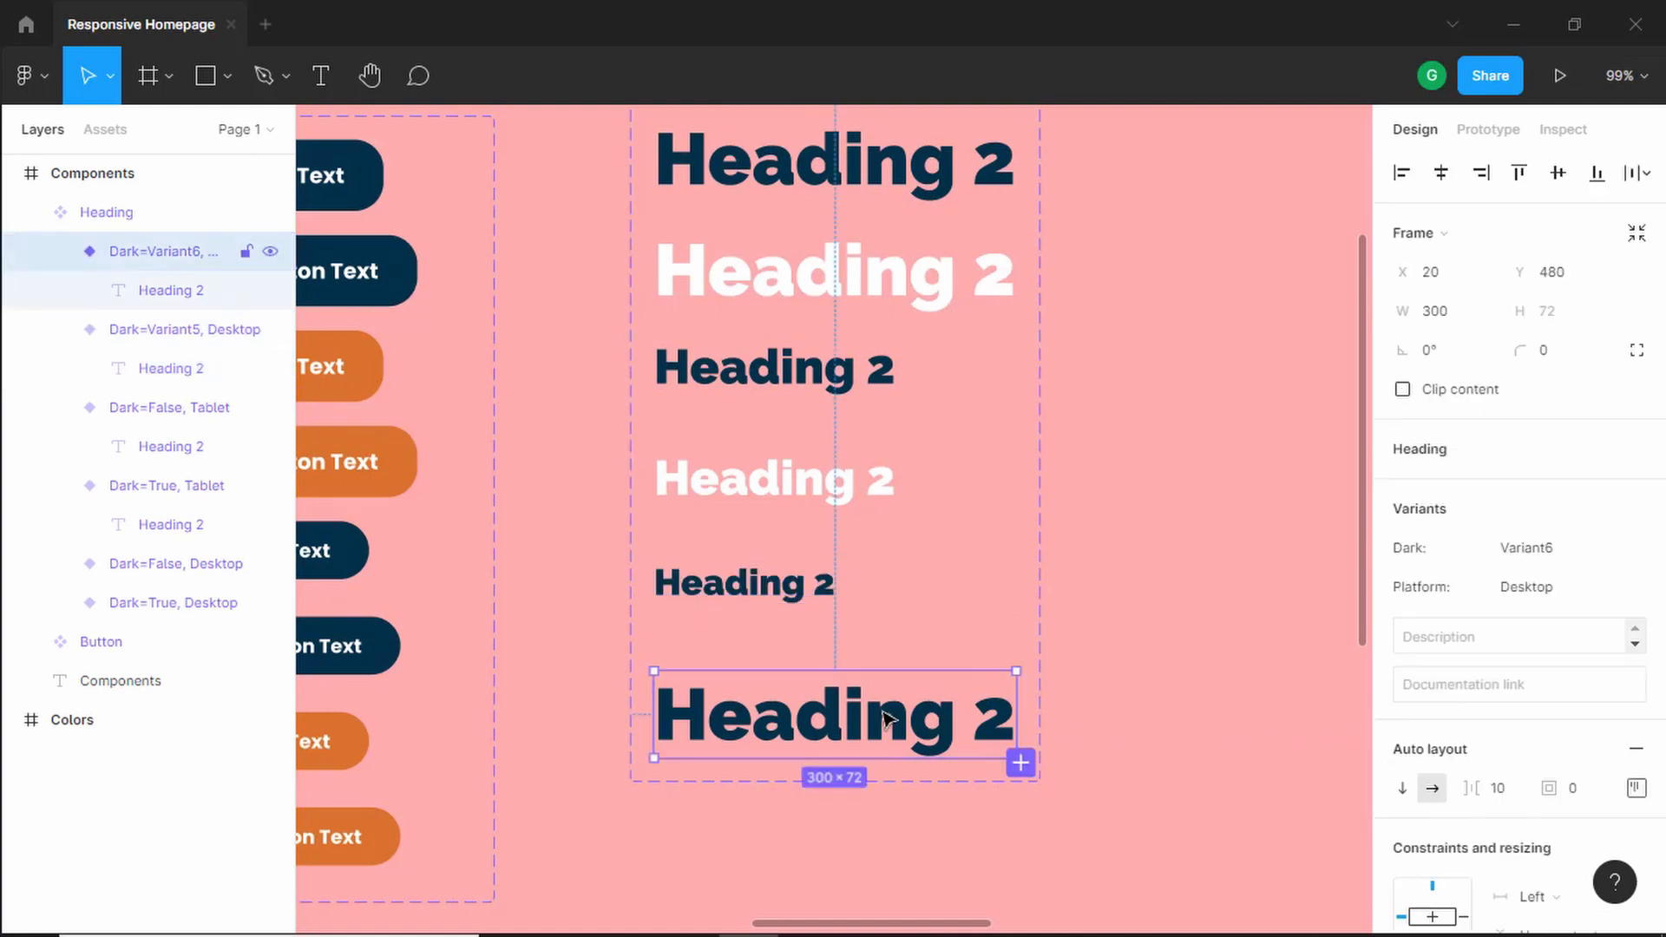
Step: Set the font size of the text in the sixth Heading variant to 30
double_click(885, 717)
click(1580, 666)
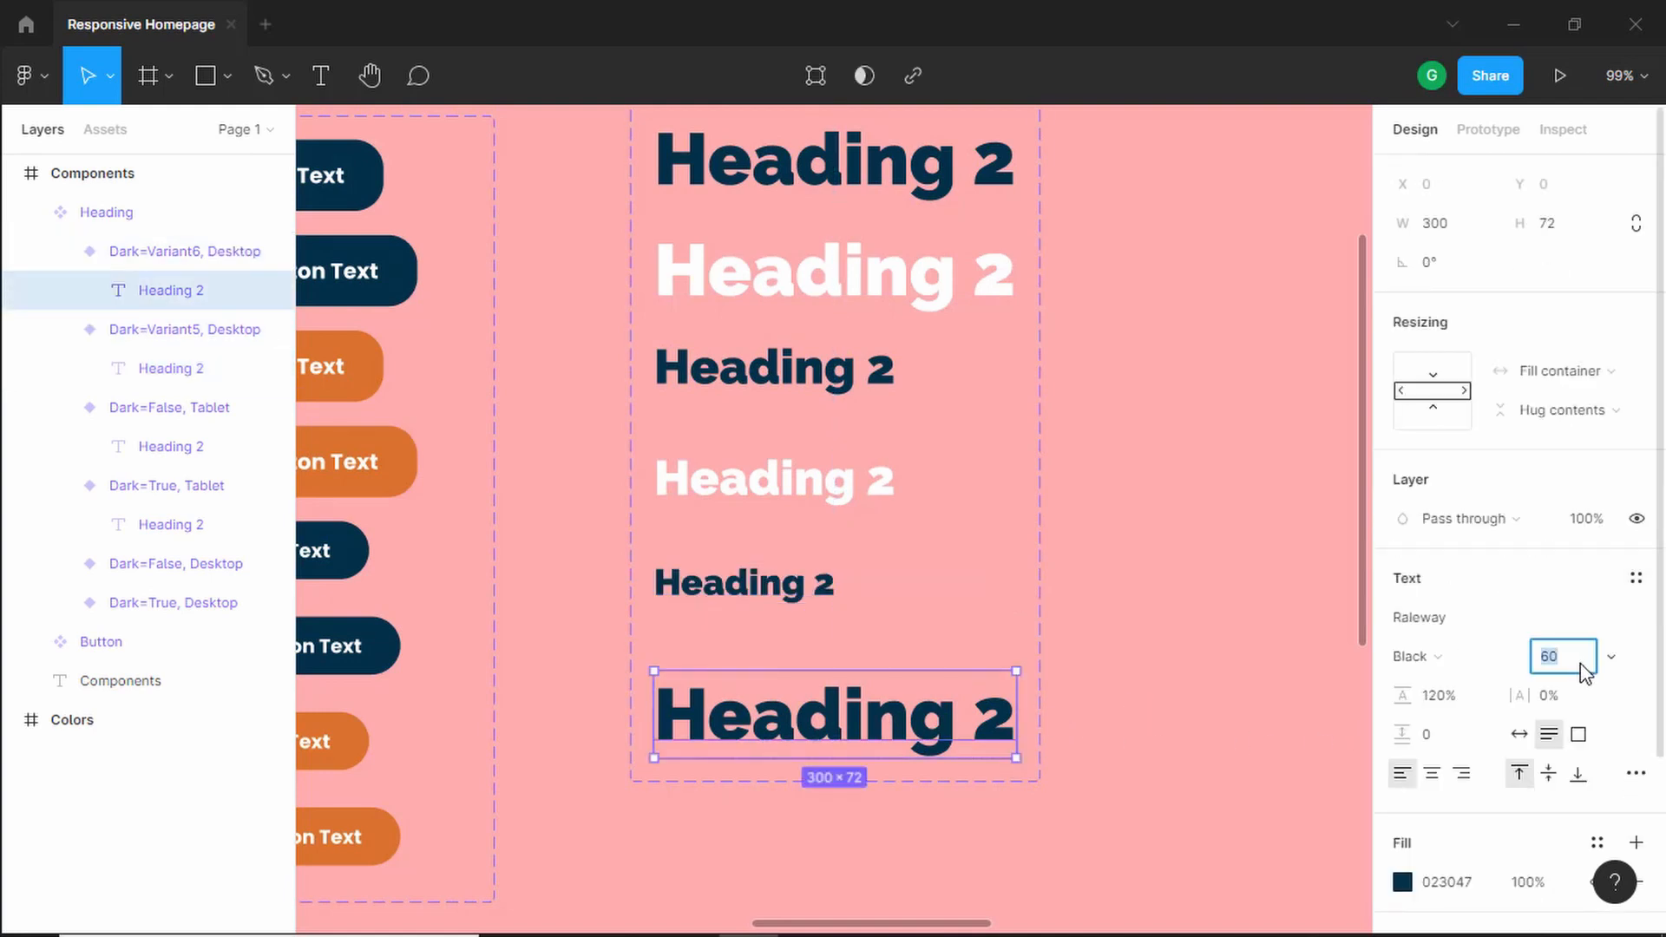
key(Return)
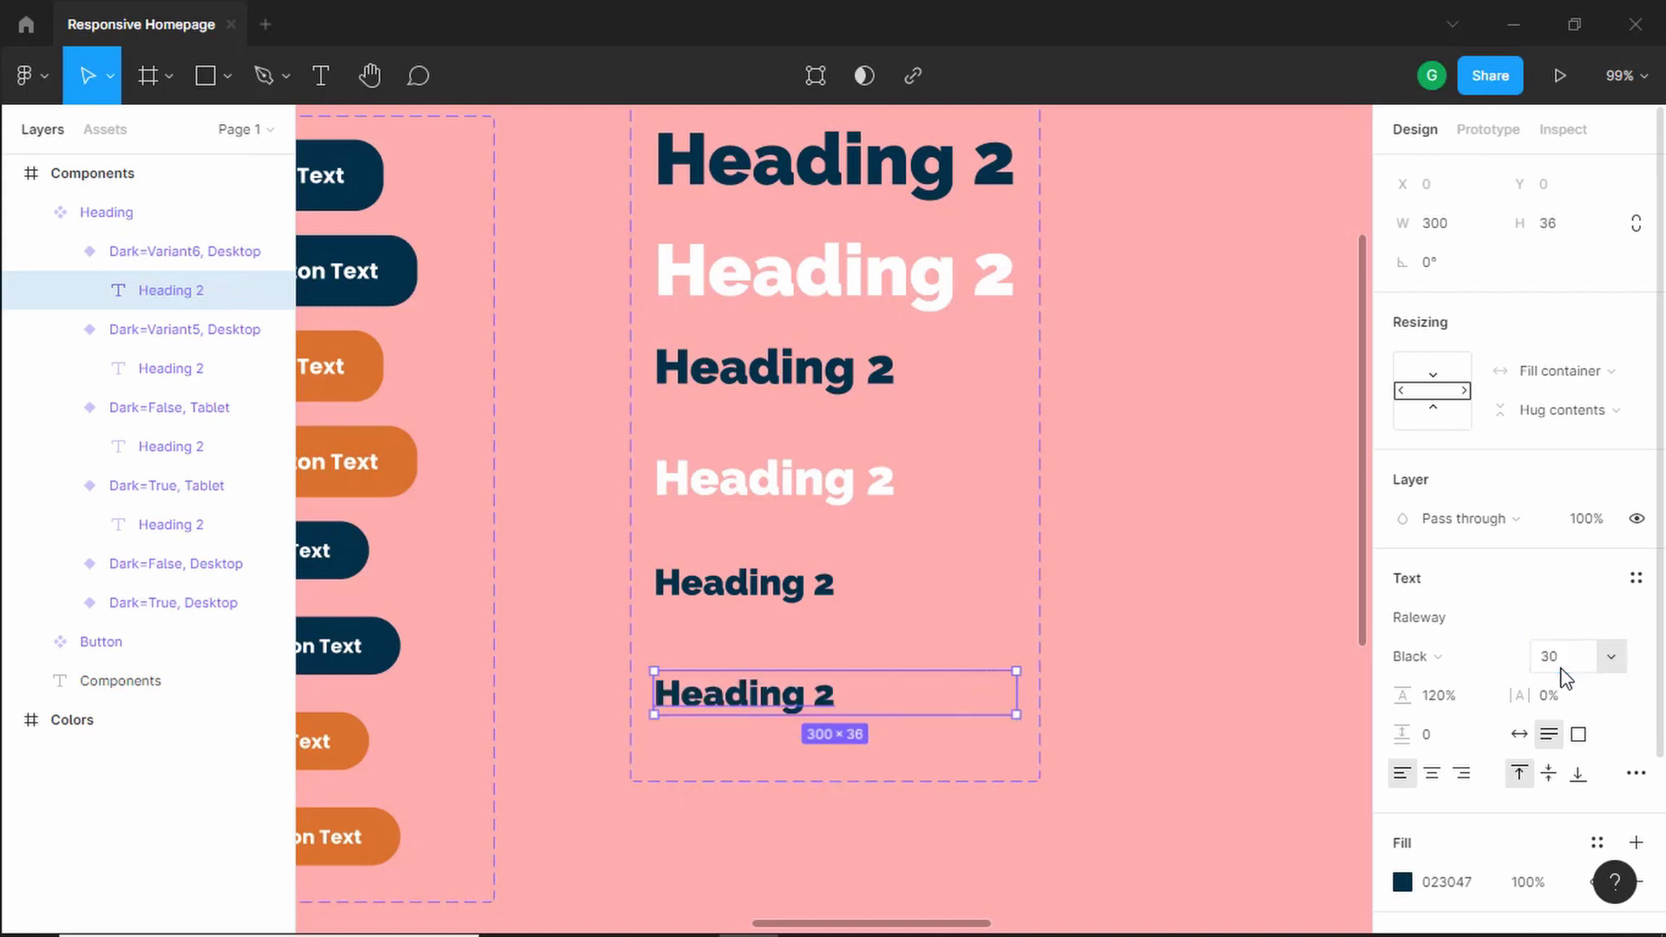
Step: Set the fifth Heading variant's Dark property to True and its Platform to Mobile
click(866, 588)
click(1557, 559)
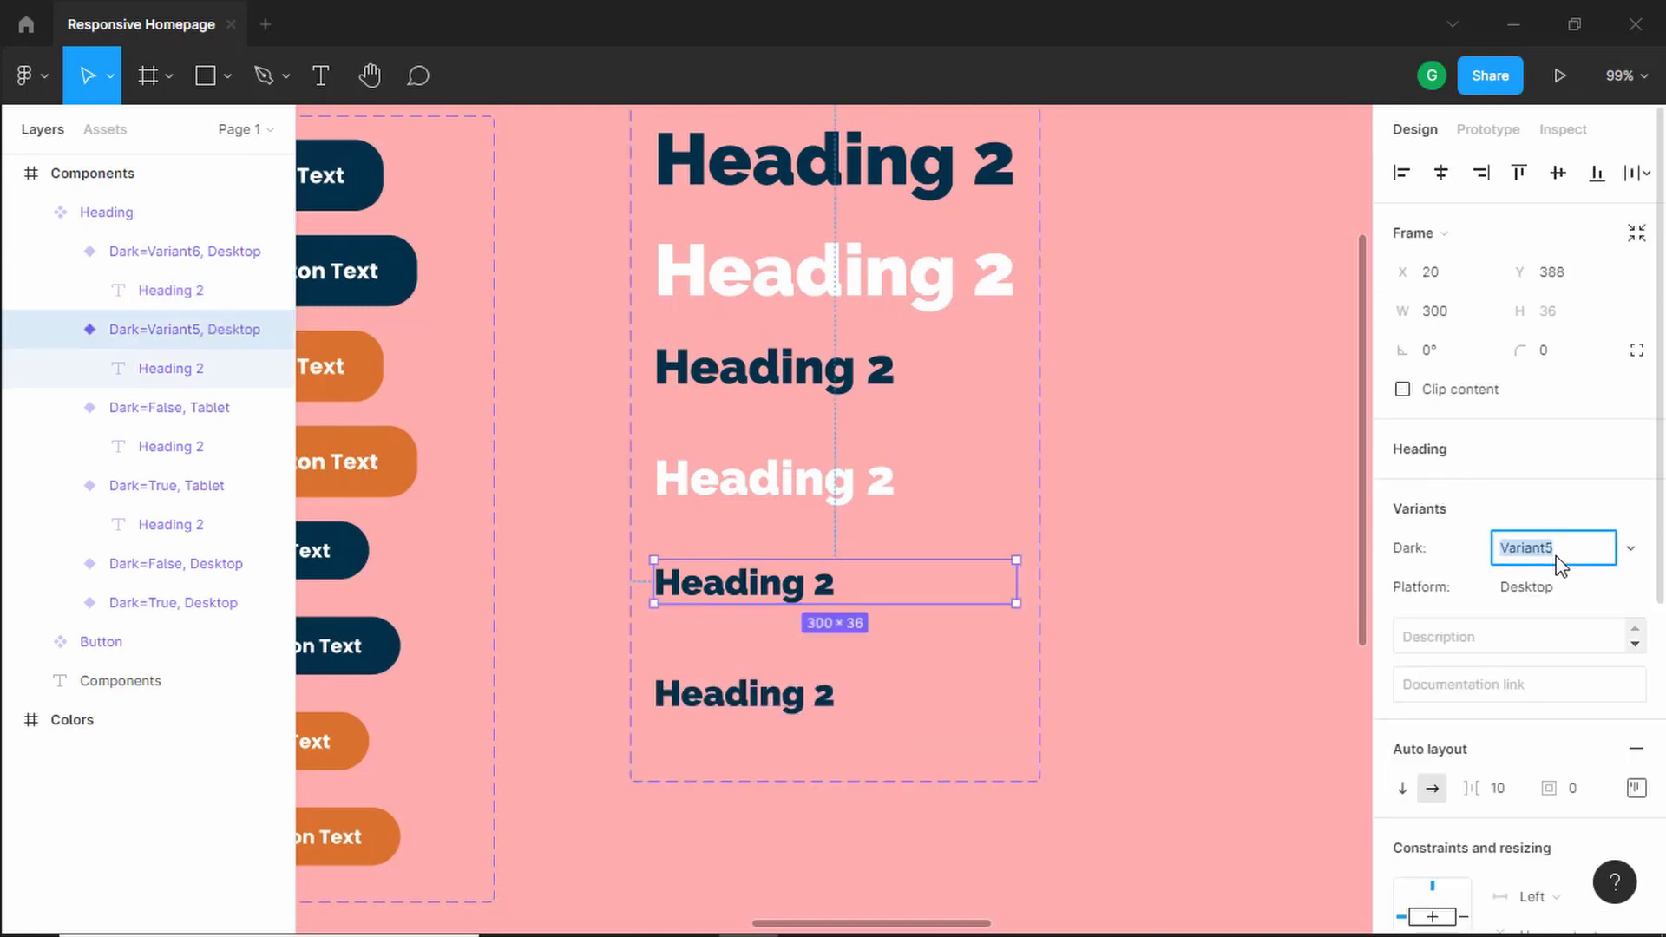
text(True)
key(Return)
click(1577, 589)
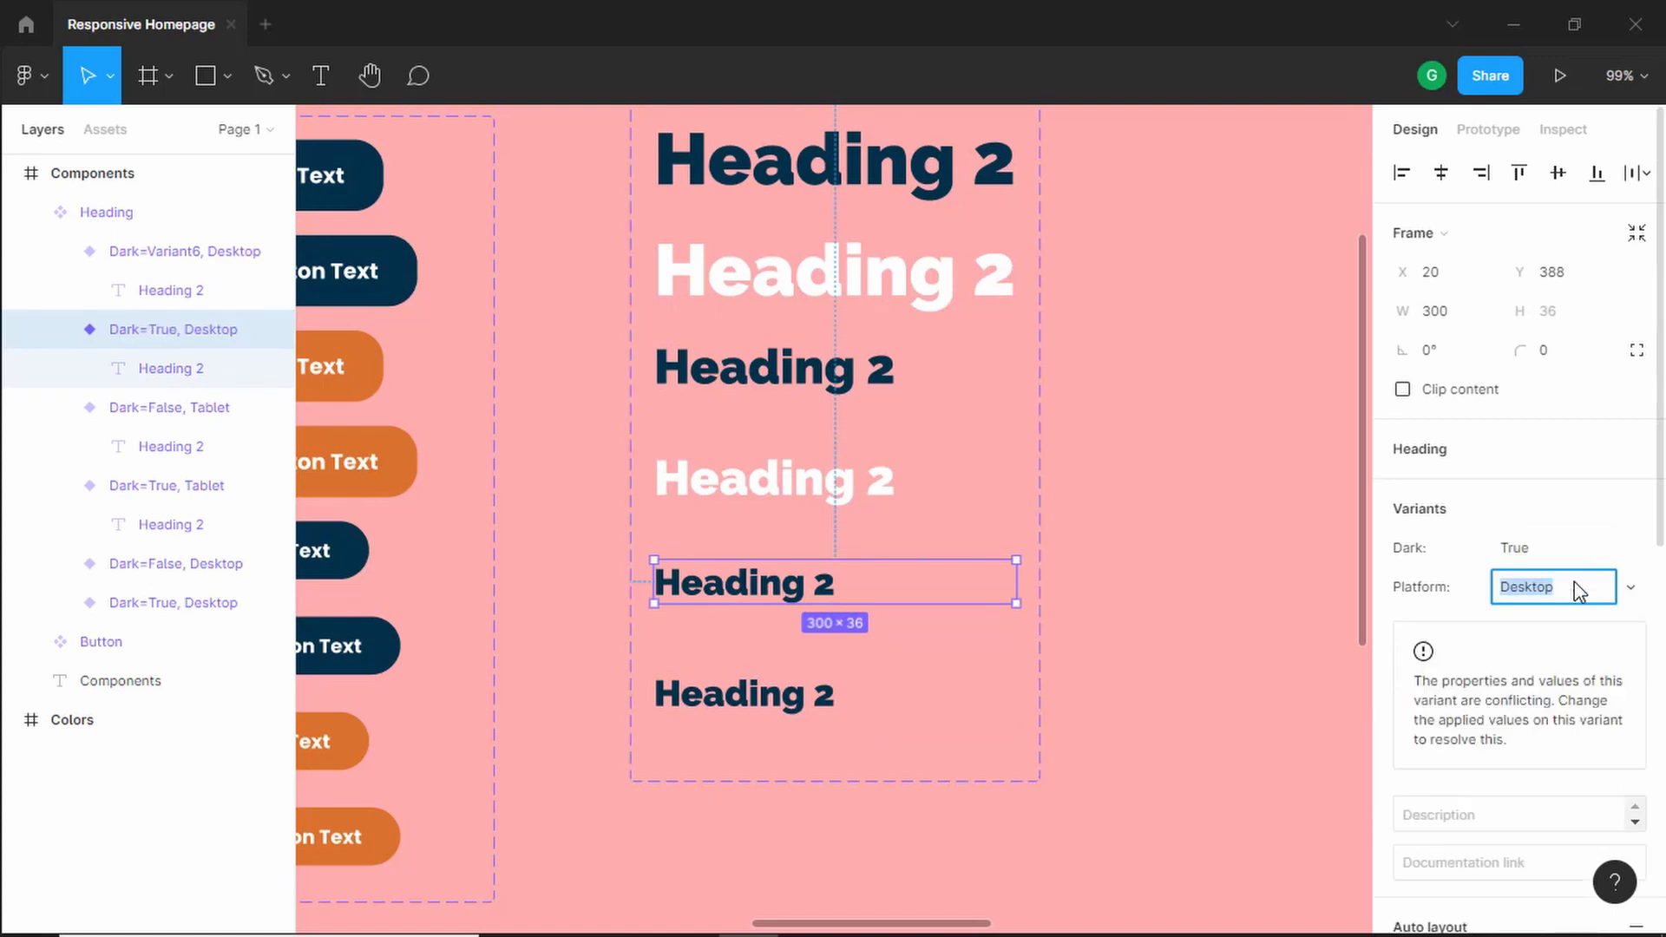
text(M)
key(Return)
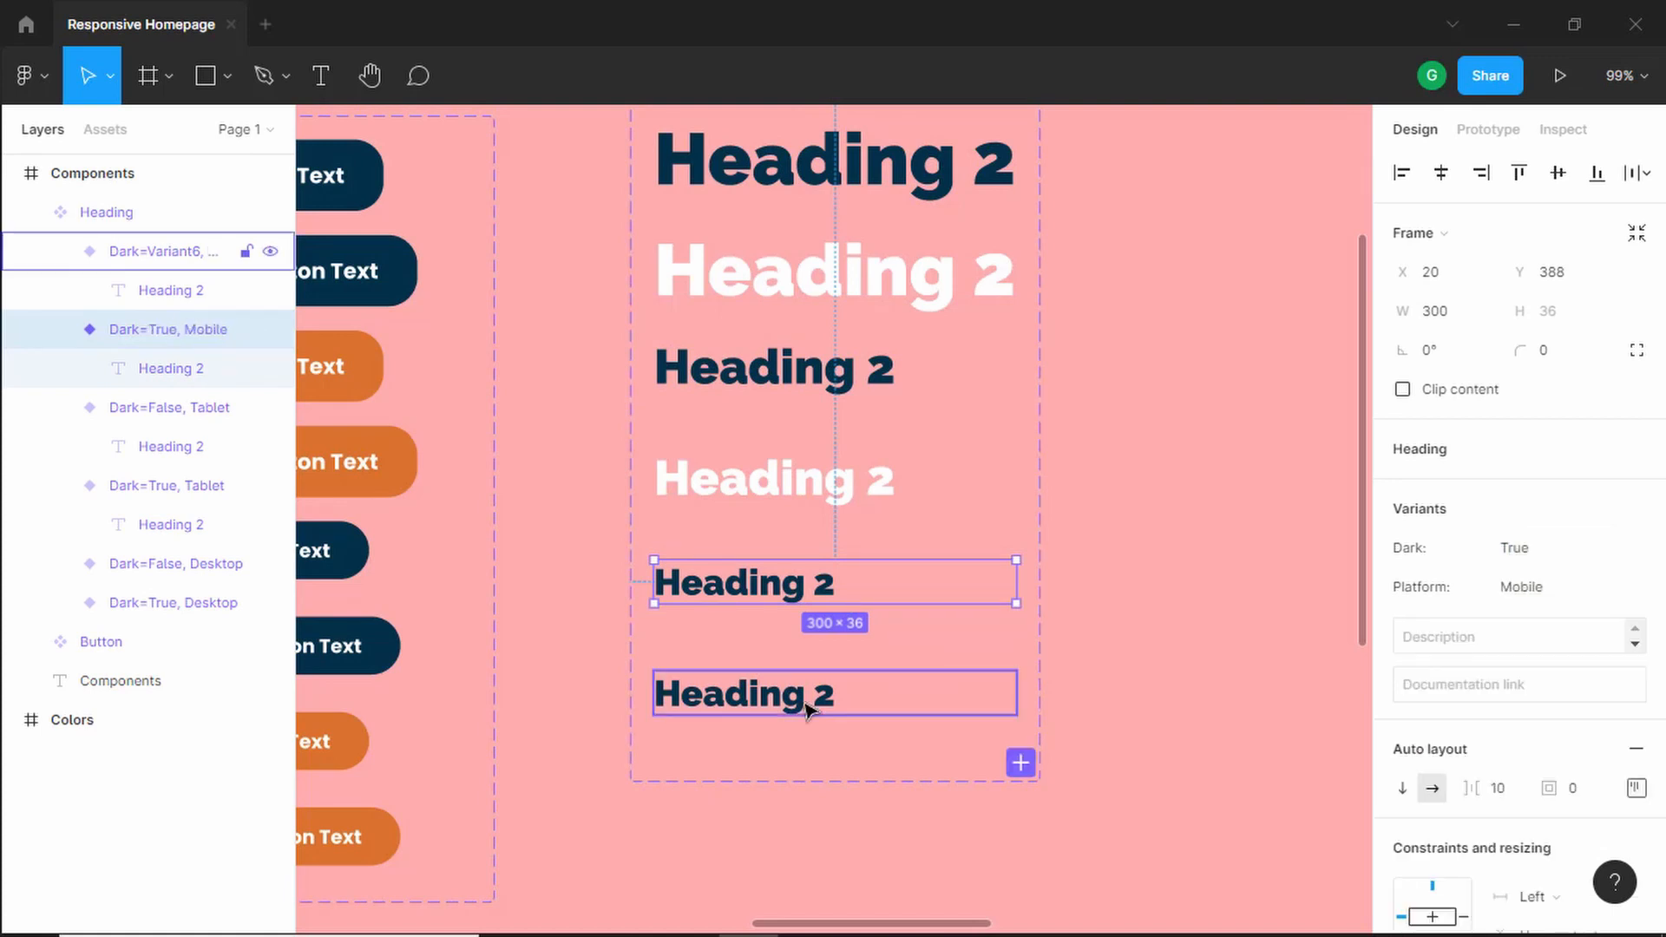
Step: Set the sixth Heading variant's Dark property to False and its Platform to Mobile
click(806, 709)
click(1576, 556)
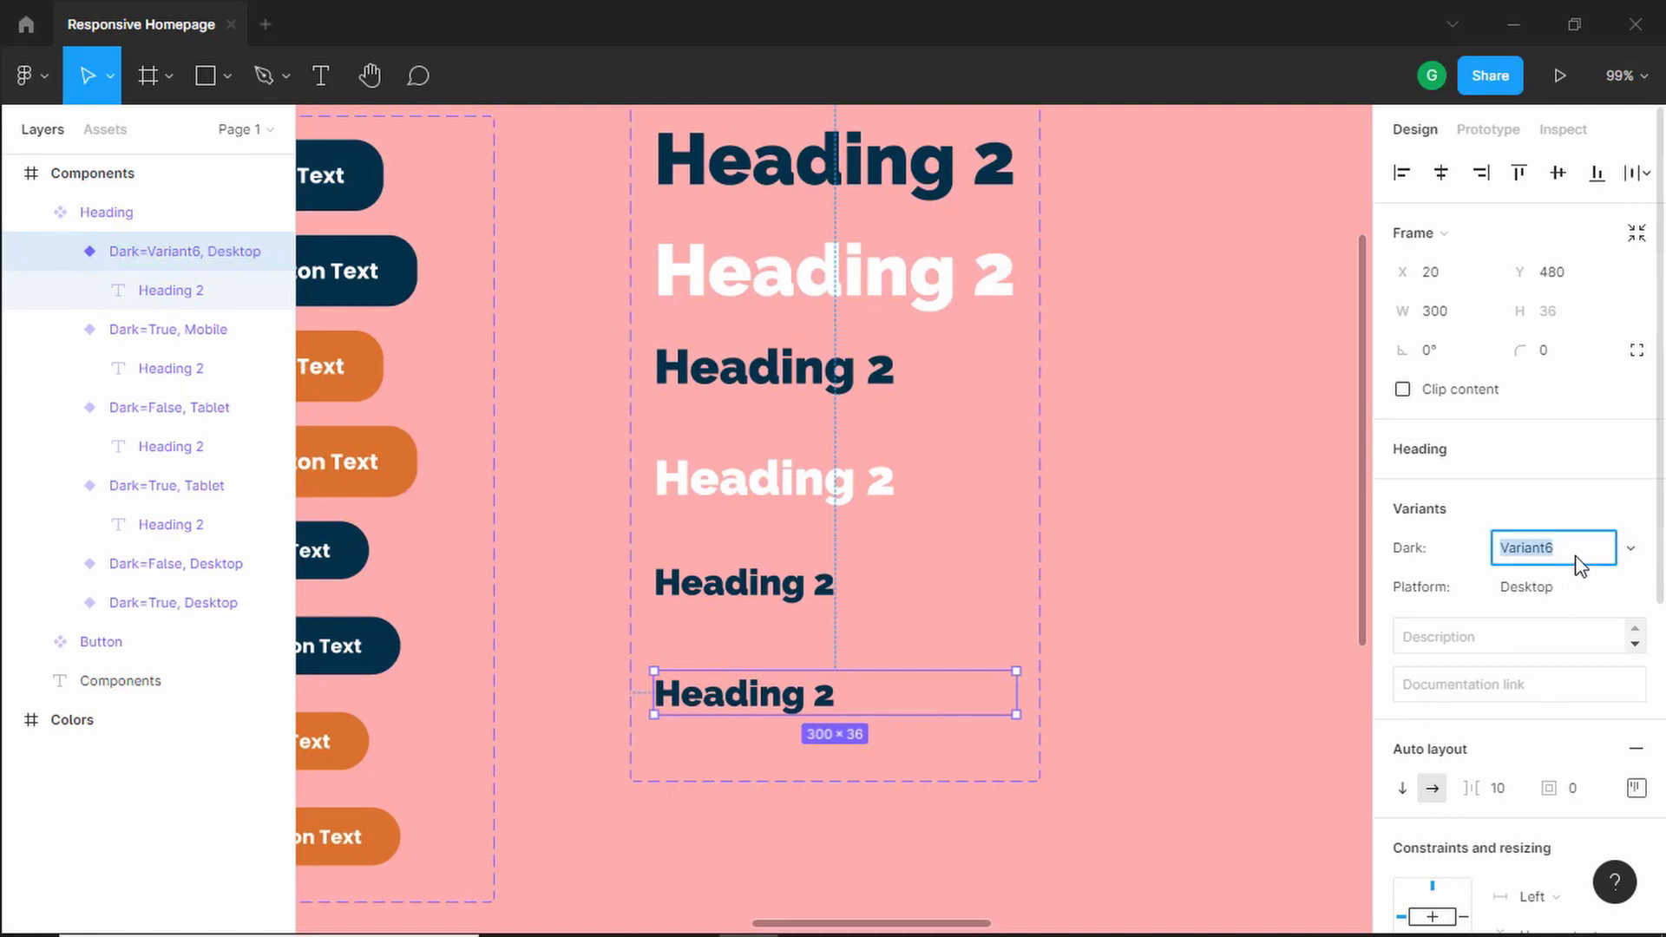
text(False)
key(Return)
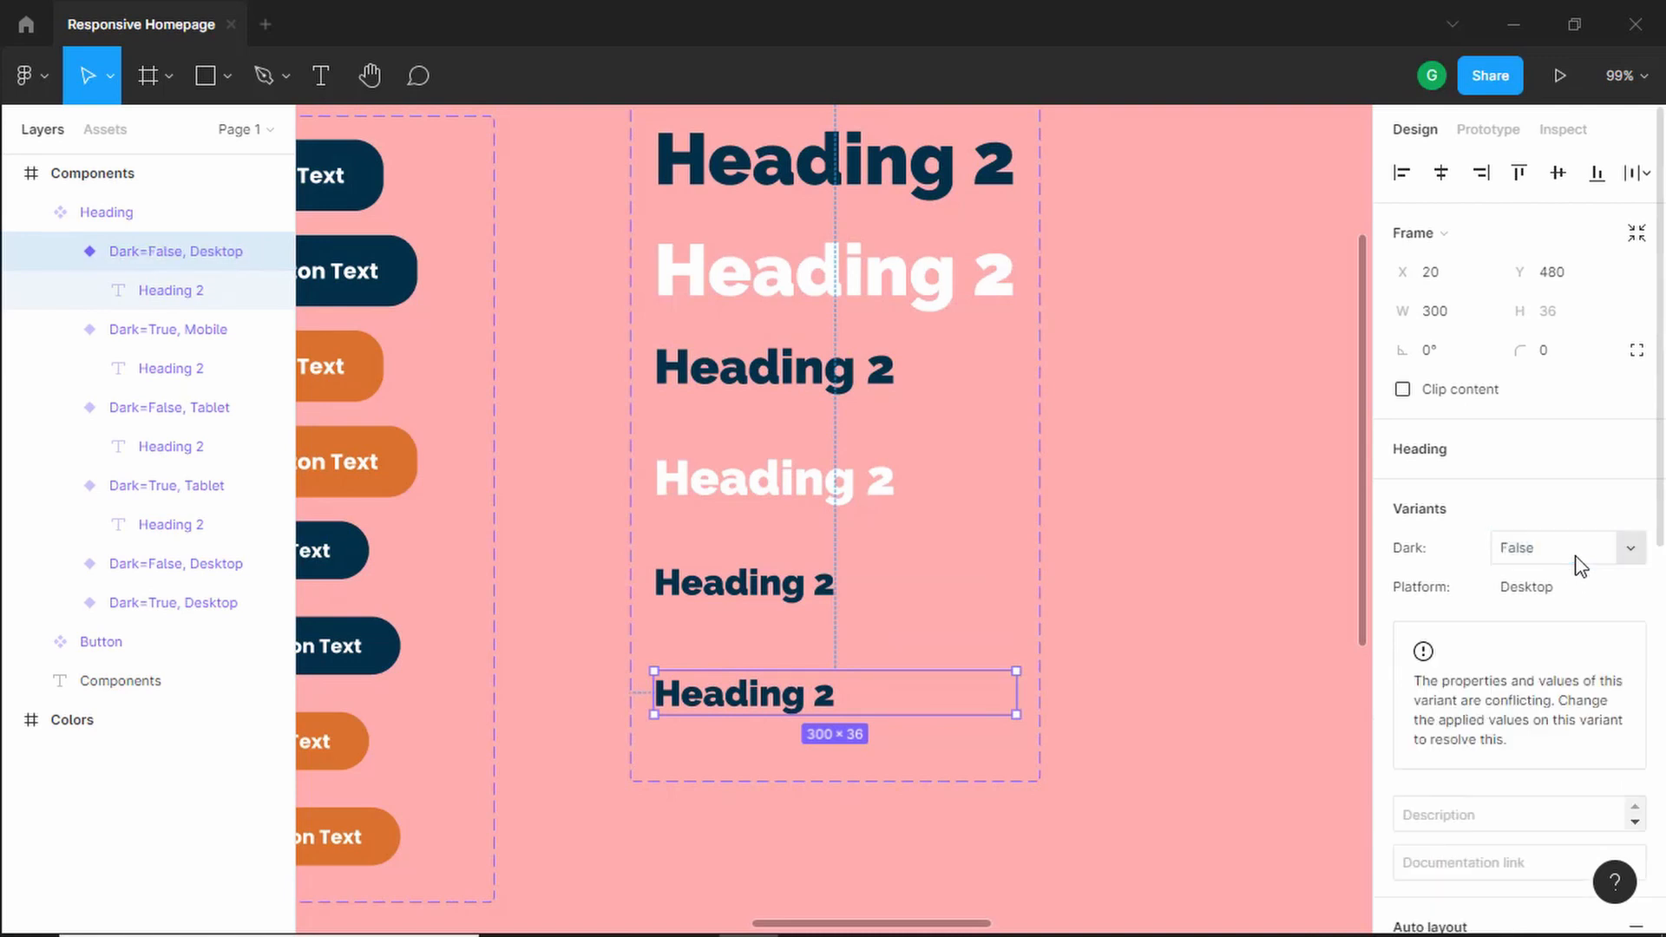
click(1579, 587)
click(1569, 634)
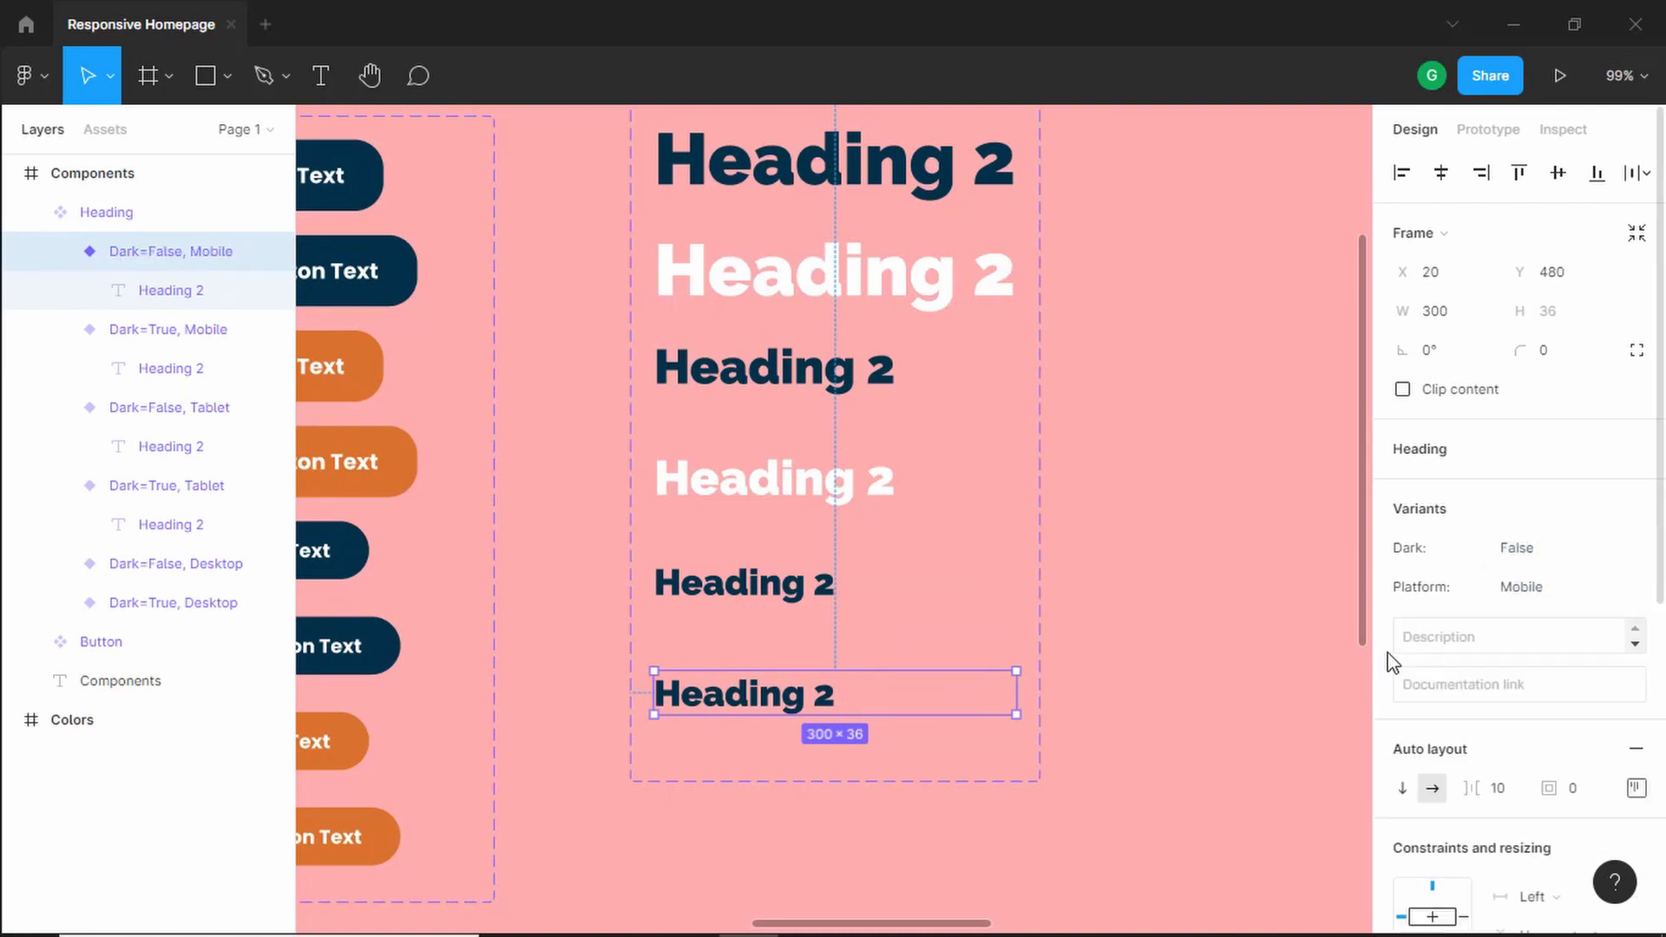
Step: Recolour the text of the sixth Heading variant to white FFFFFF
scroll(1466, 681, down, 6)
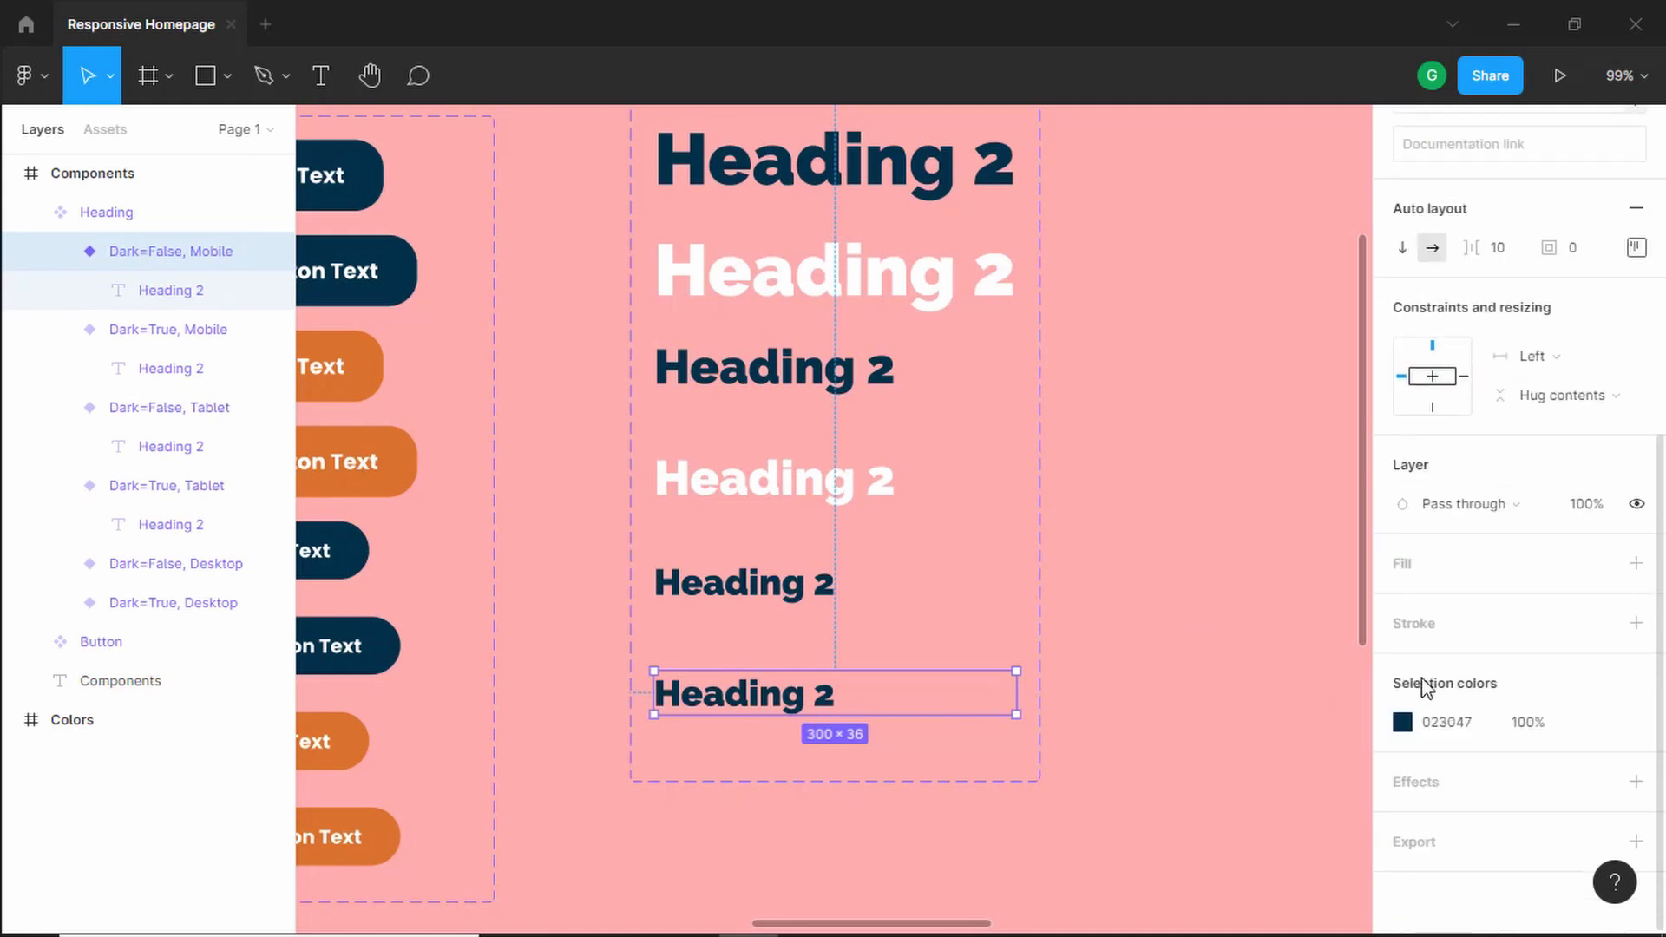
click(1402, 722)
text(FFFFFF)
key(Return)
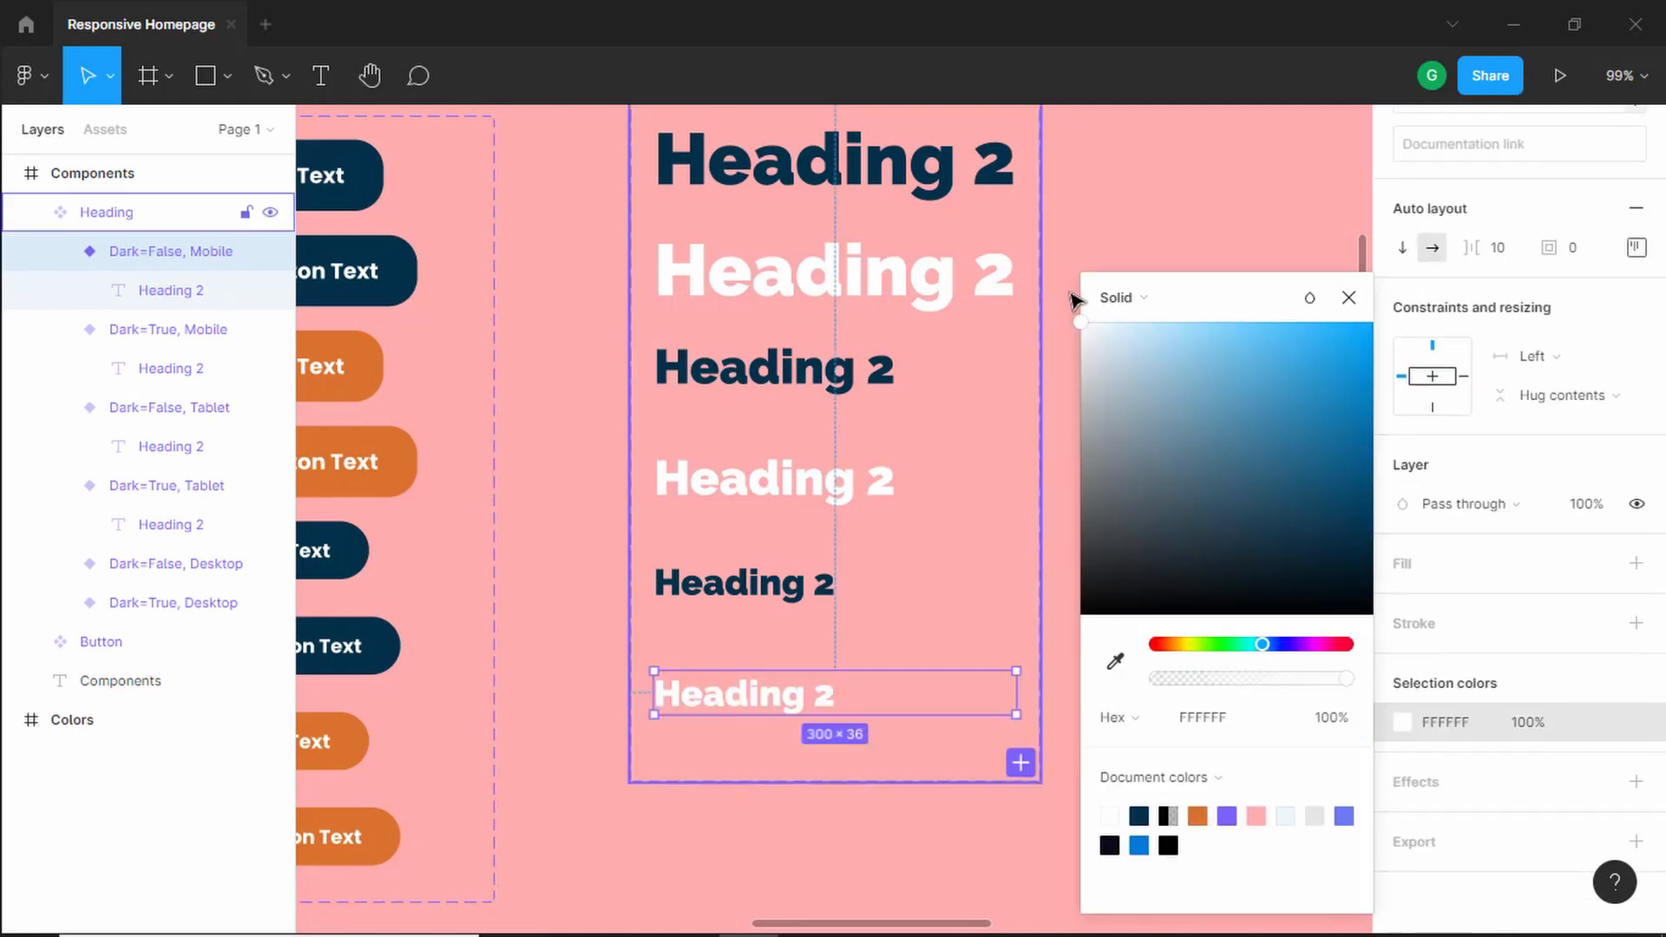
click(1348, 298)
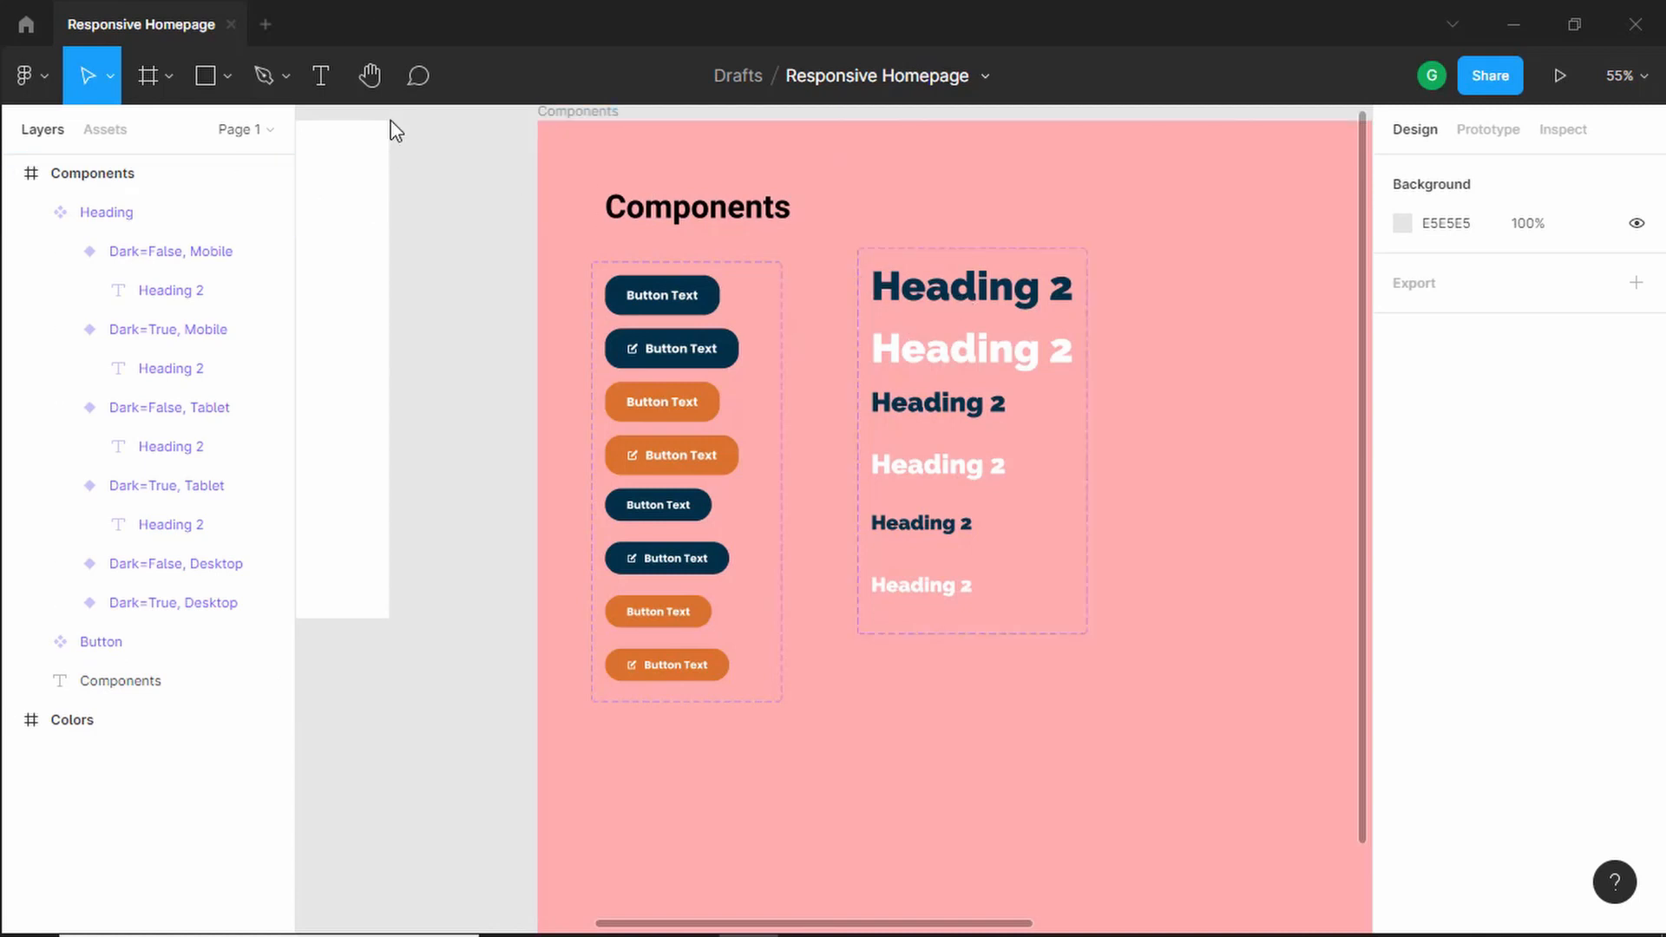
Step: Place a Heading instance in the empty area beside the Heading component set and test its Dark property off and on
click(114, 132)
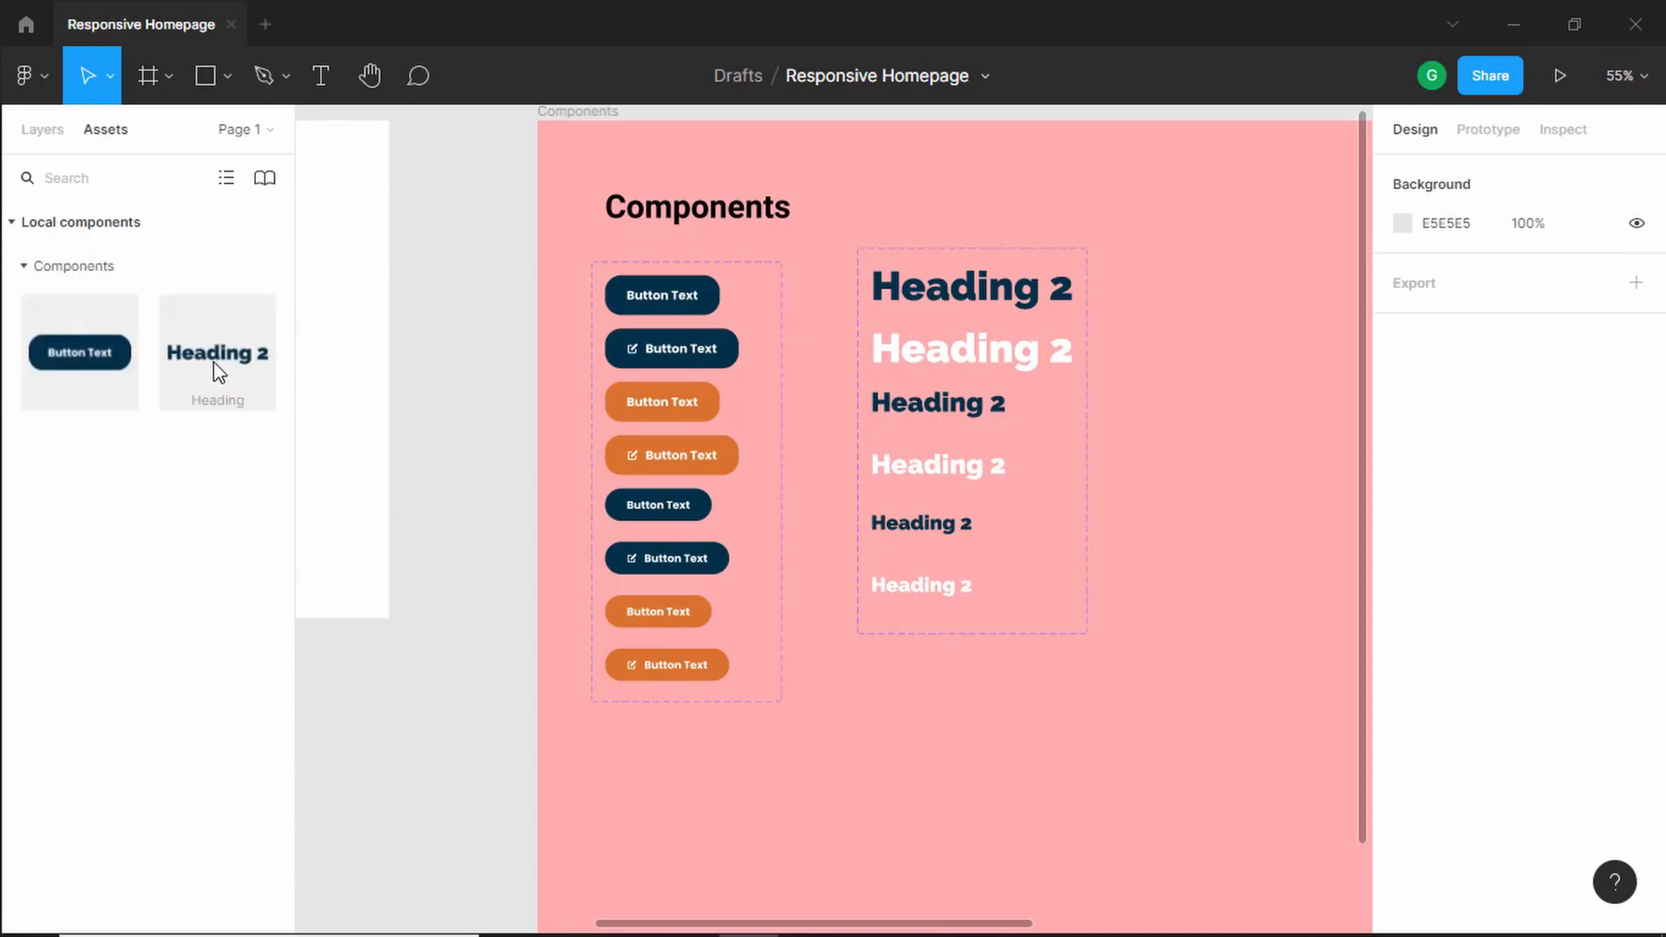
drag(216, 372, 1272, 399)
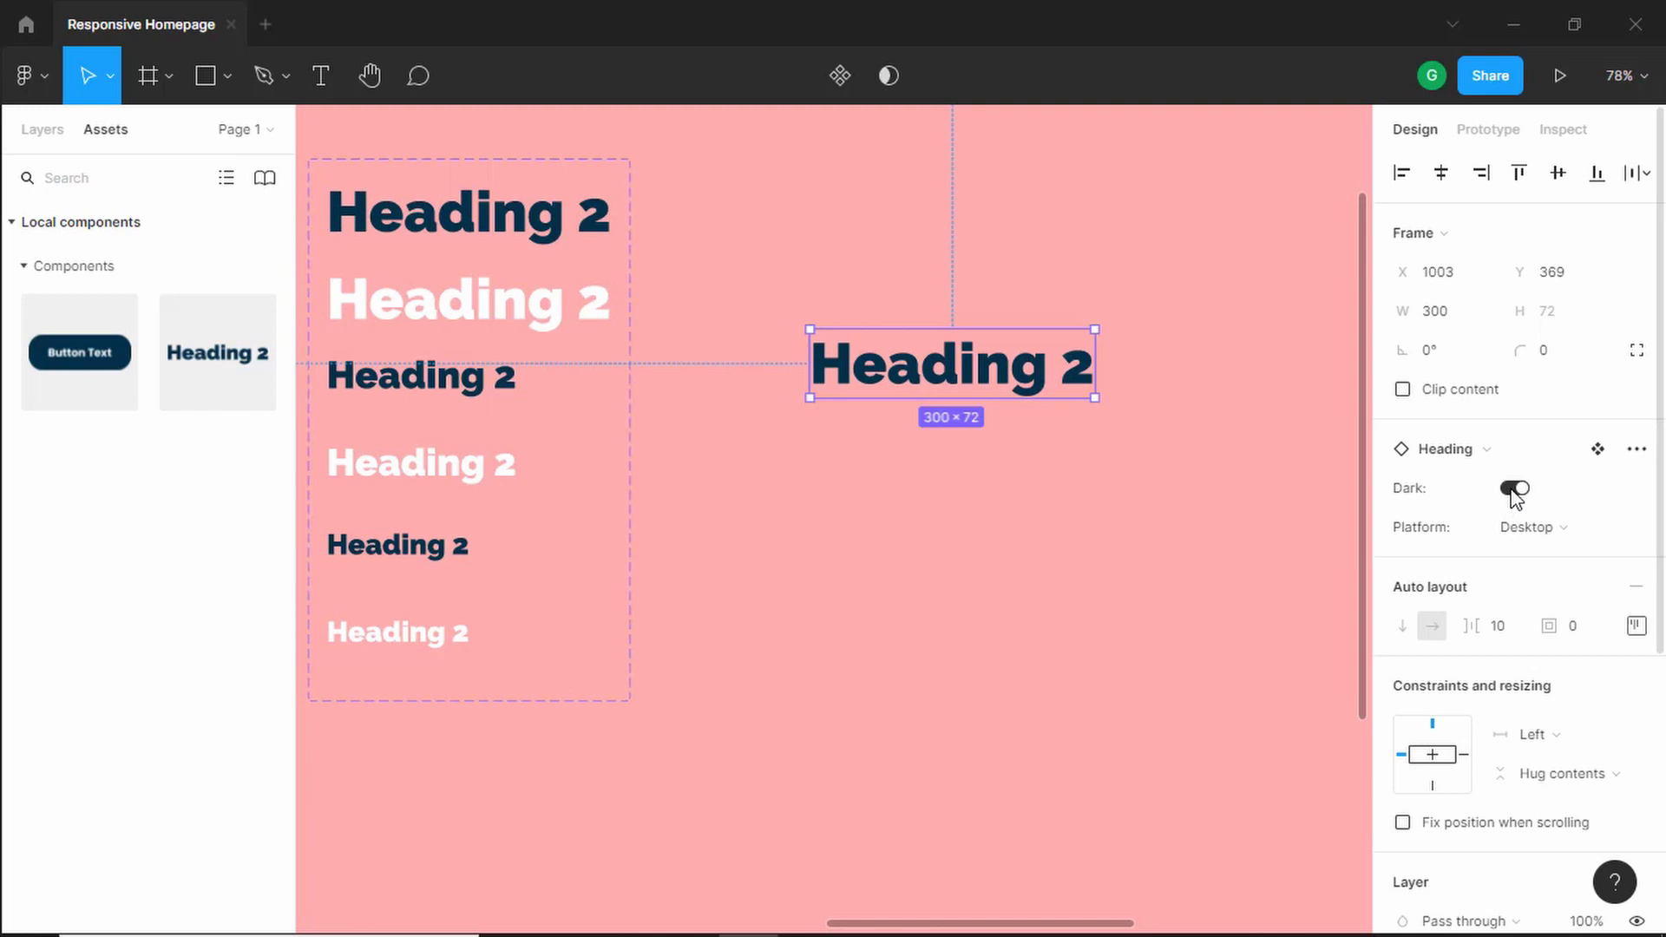
click(1514, 492)
click(1517, 494)
click(1522, 494)
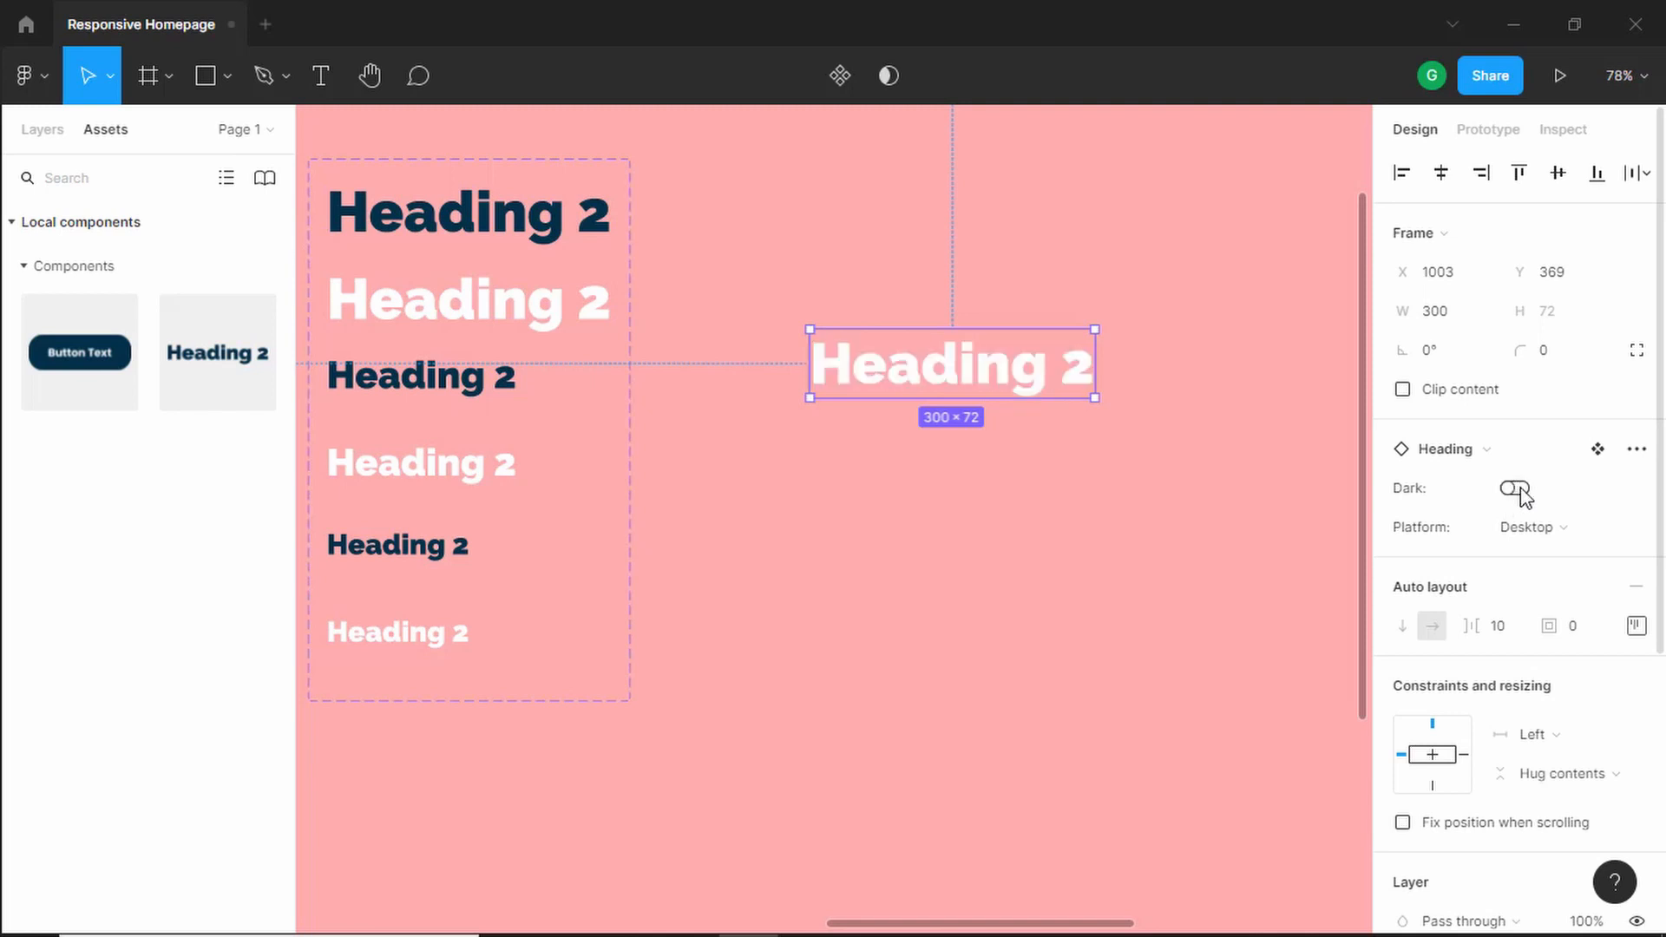
click(1518, 491)
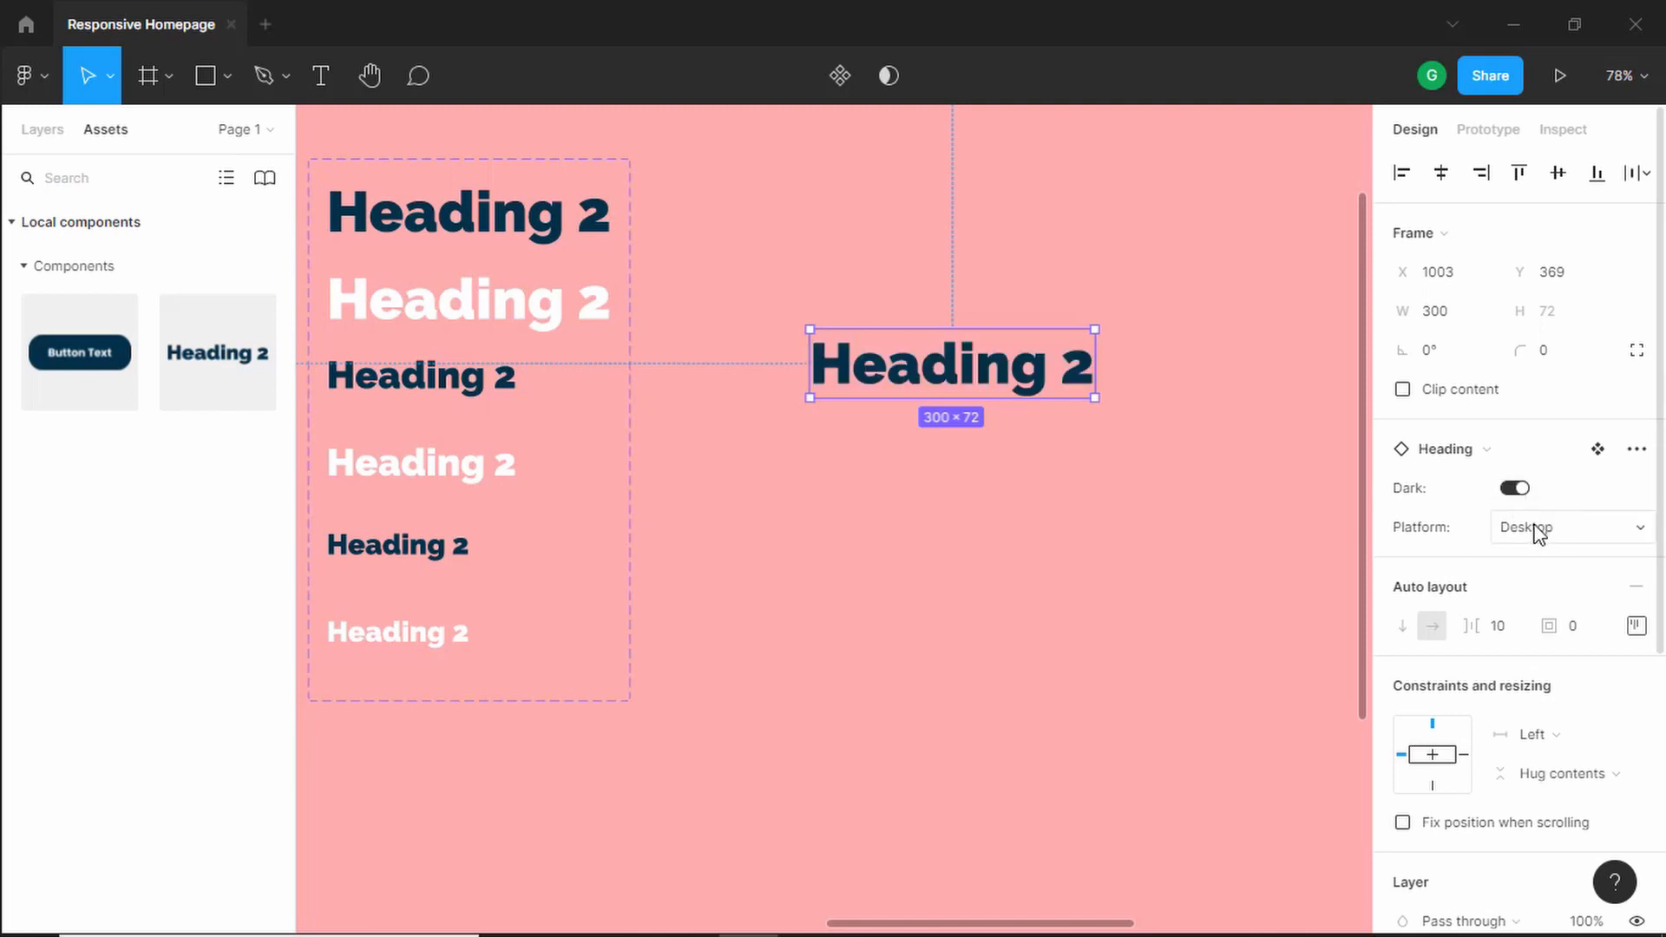
Step: Switch the test Heading instance's Platform to Tablet and toggle its Dark property off and on
click(1537, 533)
click(1553, 555)
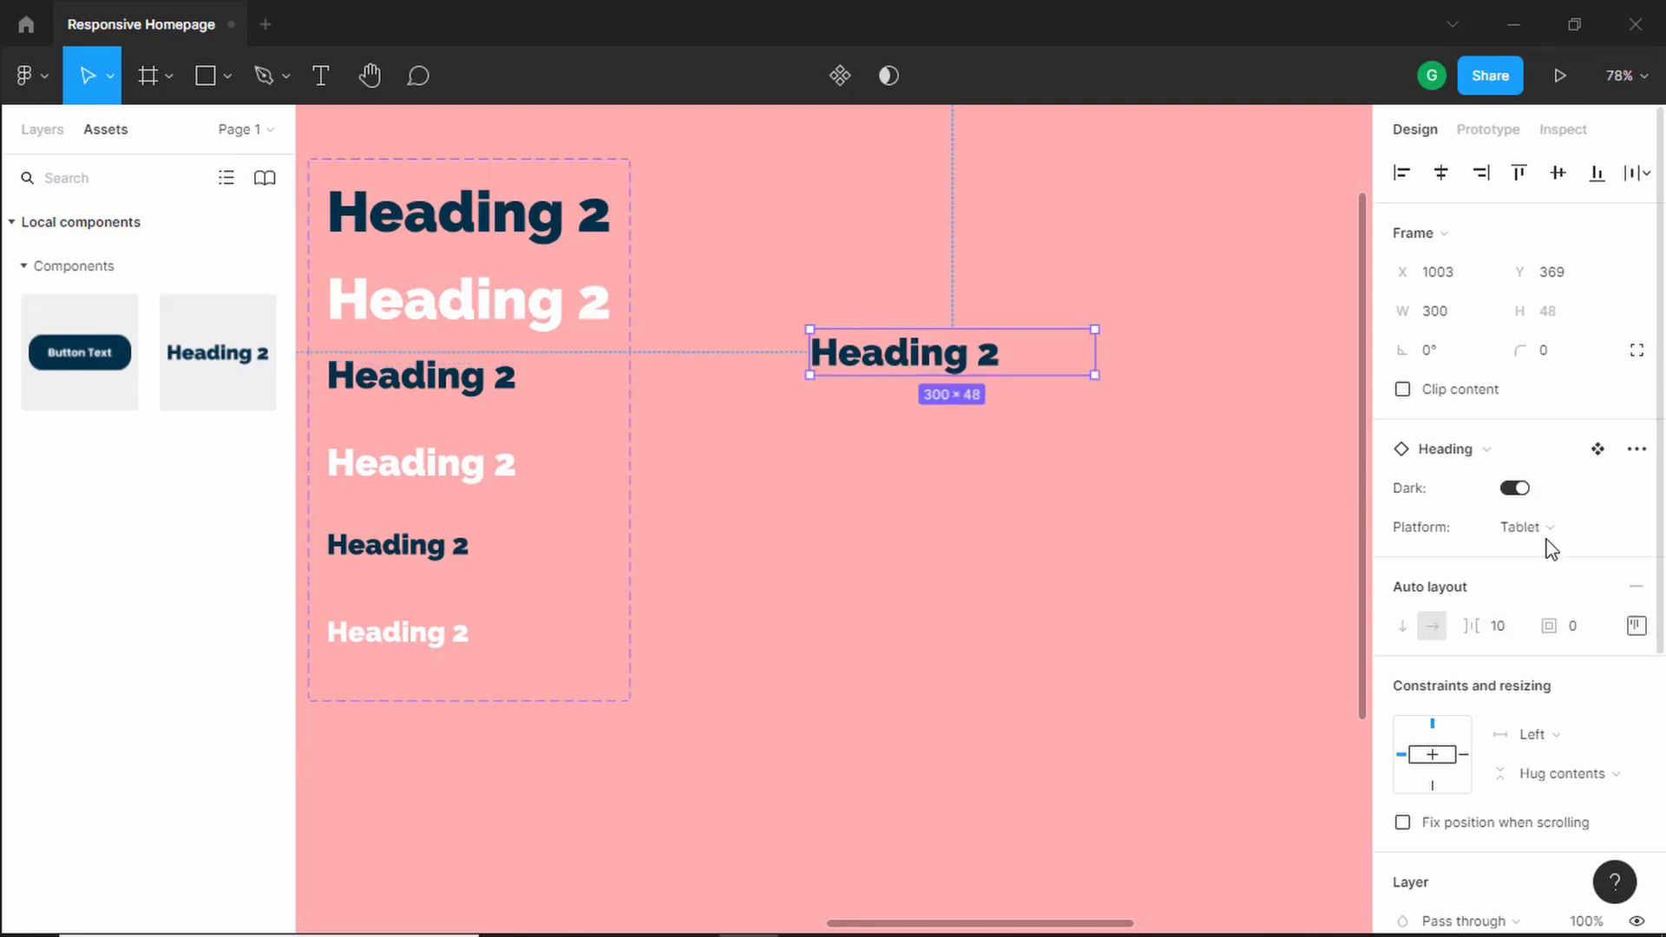
click(1519, 493)
click(1520, 493)
click(1522, 493)
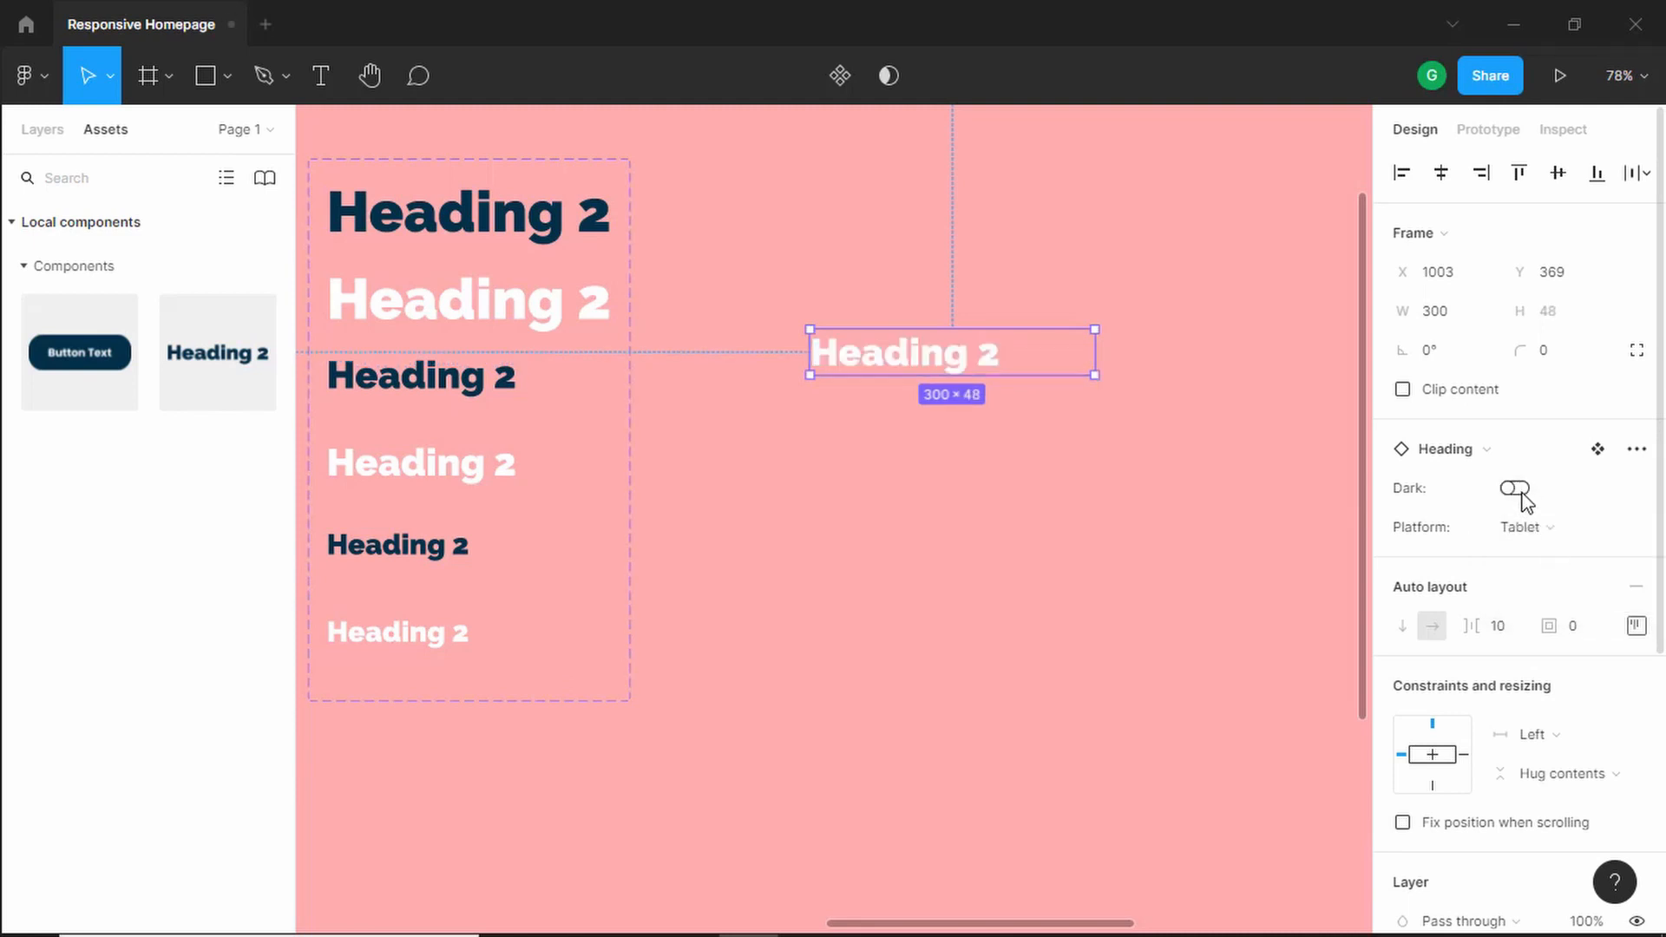
click(1520, 491)
Step: Switch the test Heading instance's Platform to Mobile and toggle its Dark property off and on
click(1533, 526)
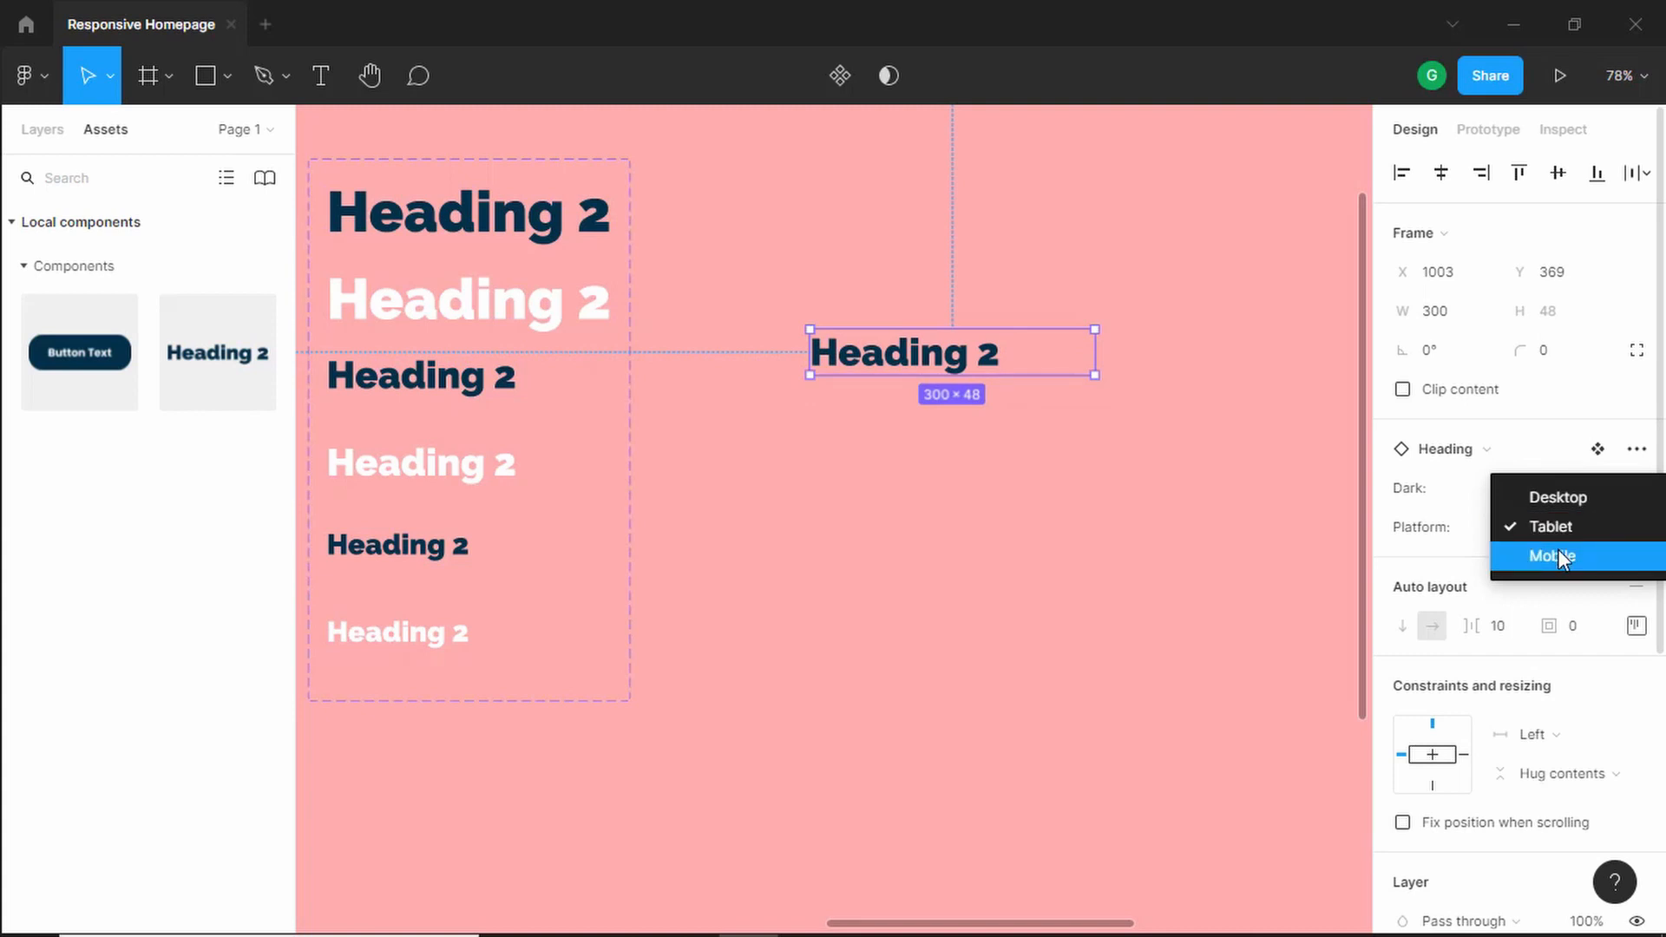
click(1558, 553)
click(1513, 491)
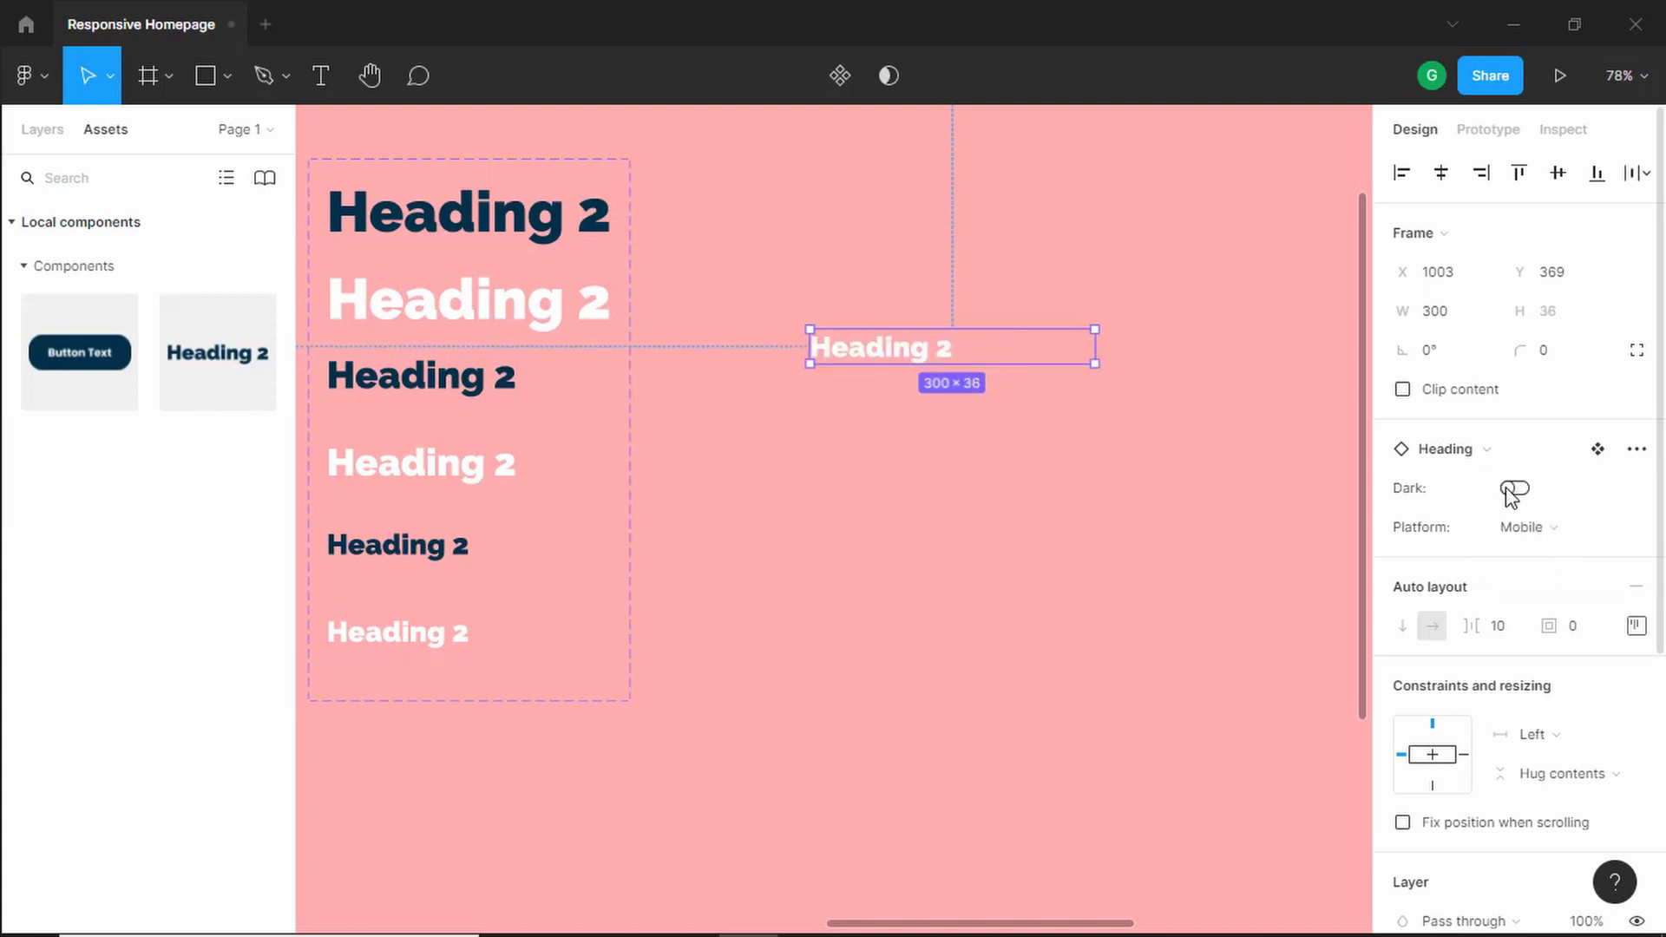
click(1516, 490)
click(1516, 490)
click(1518, 489)
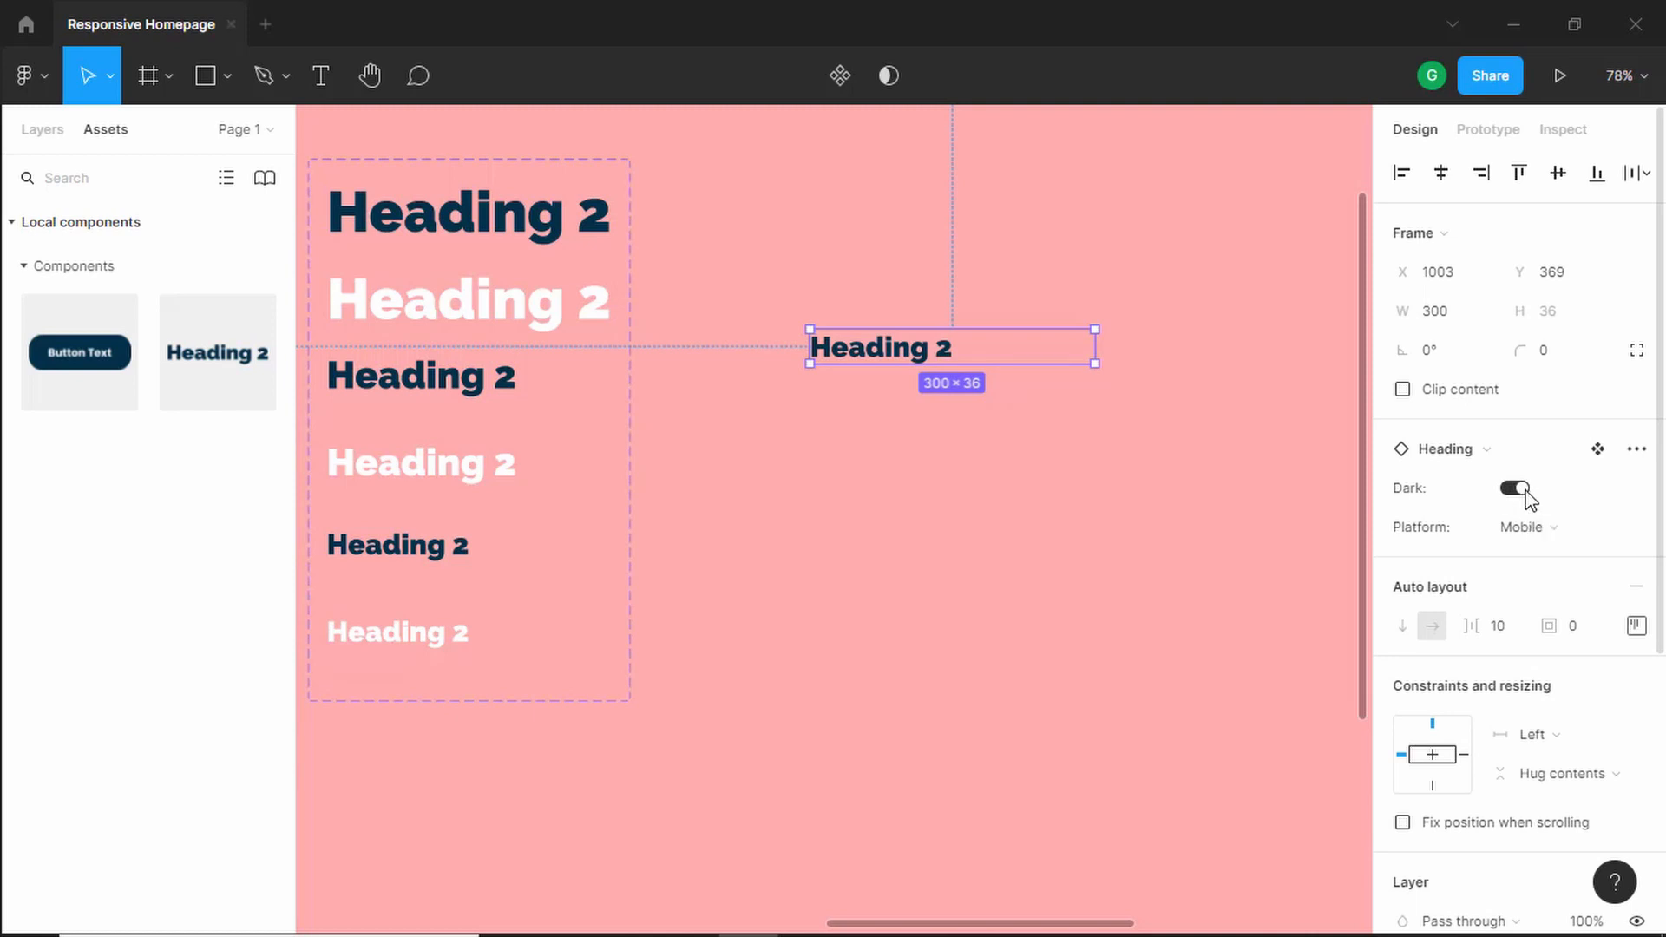
Step: Return the test Heading instance's Platform to Desktop, toggle its Dark property again, and remove the instance
click(1523, 491)
click(1523, 527)
click(1512, 493)
click(1523, 489)
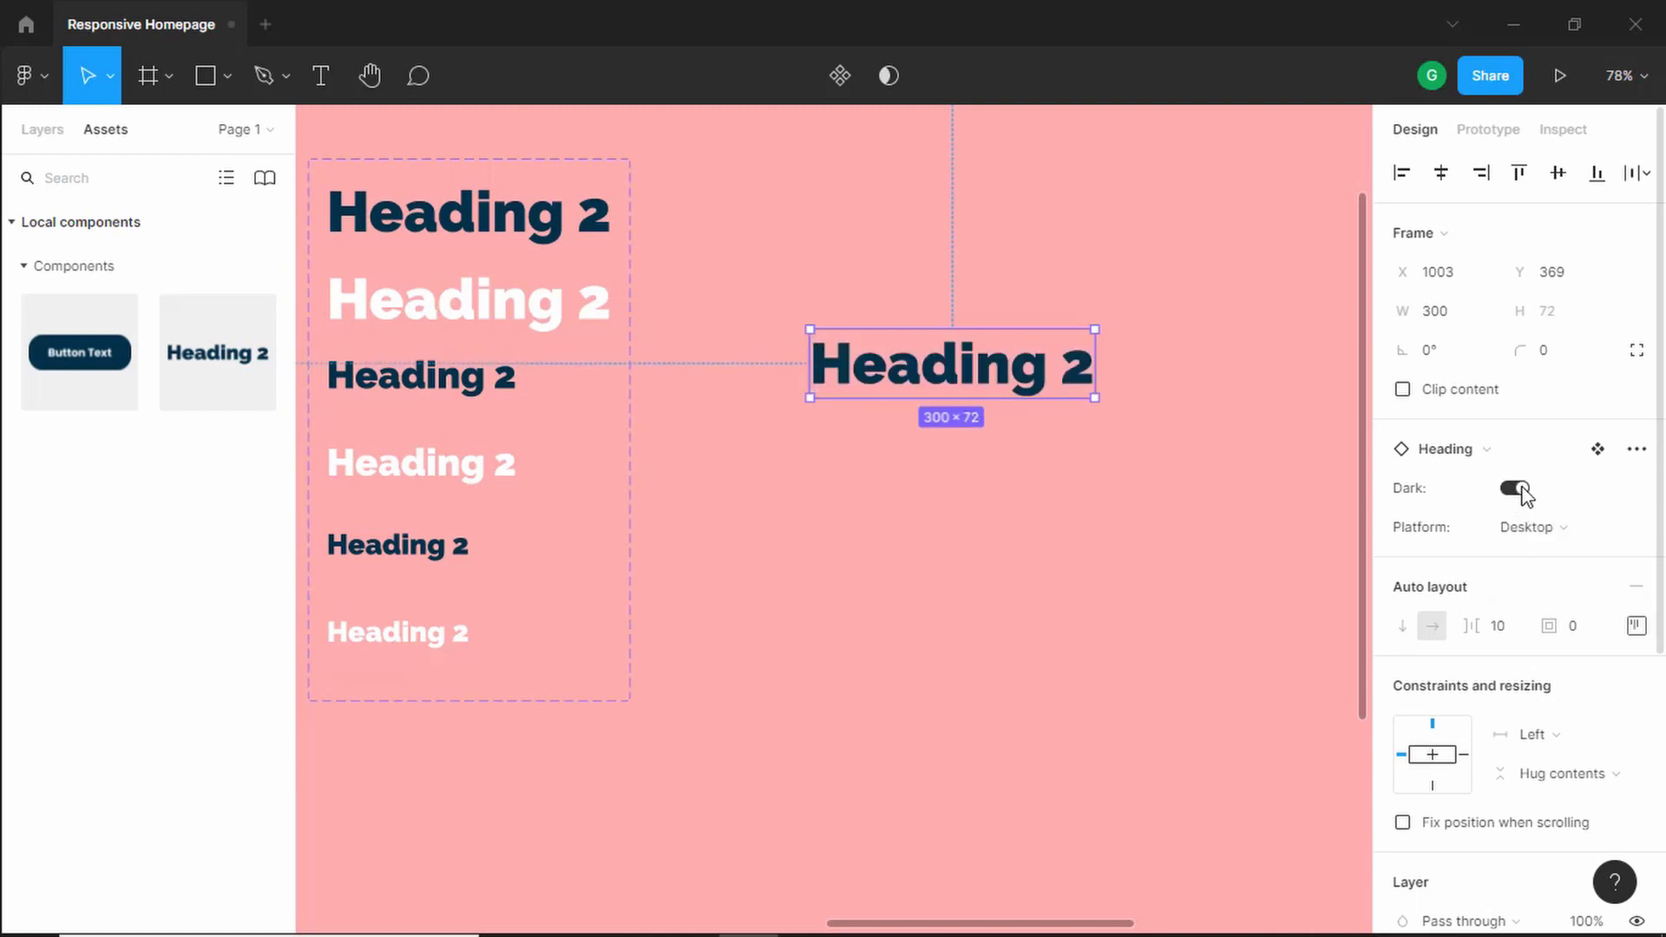
click(1521, 489)
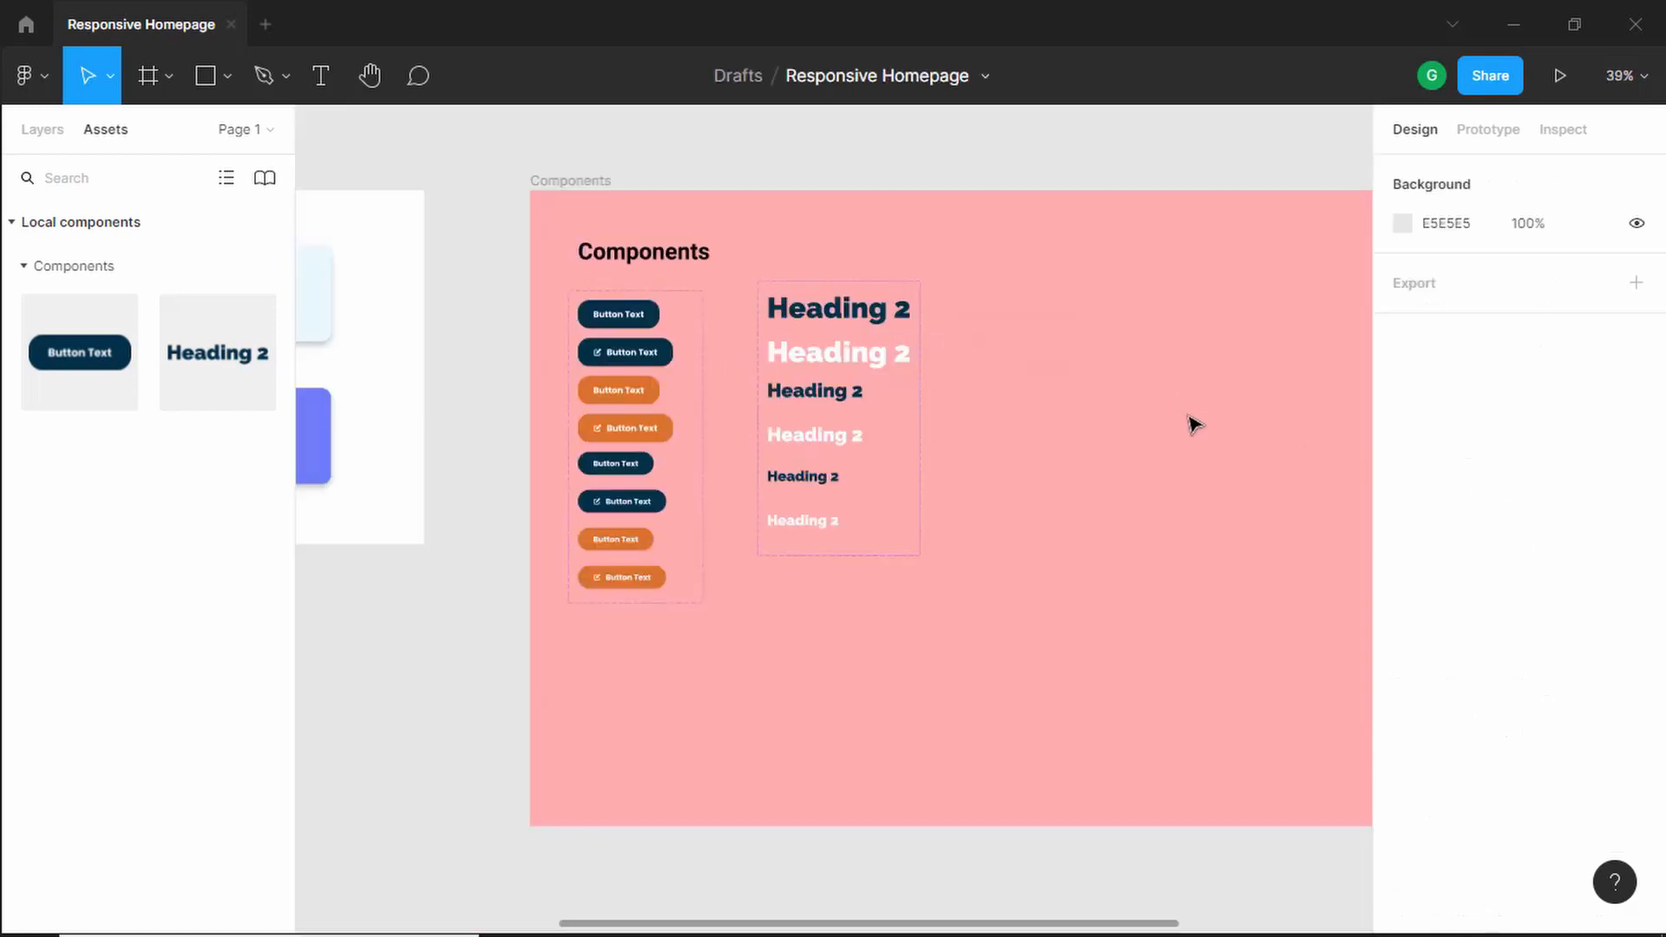